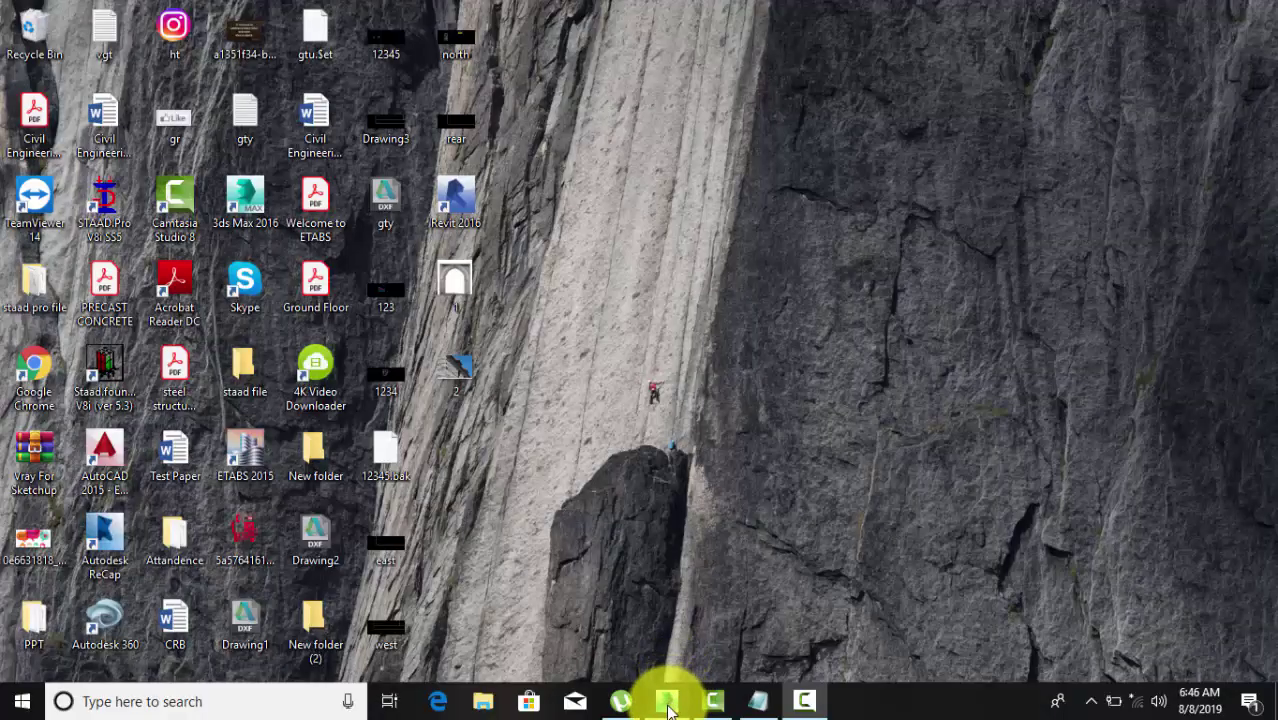
Bring the 3ds Max window with 3d model.max and its coloured house walls to the front.
click(667, 702)
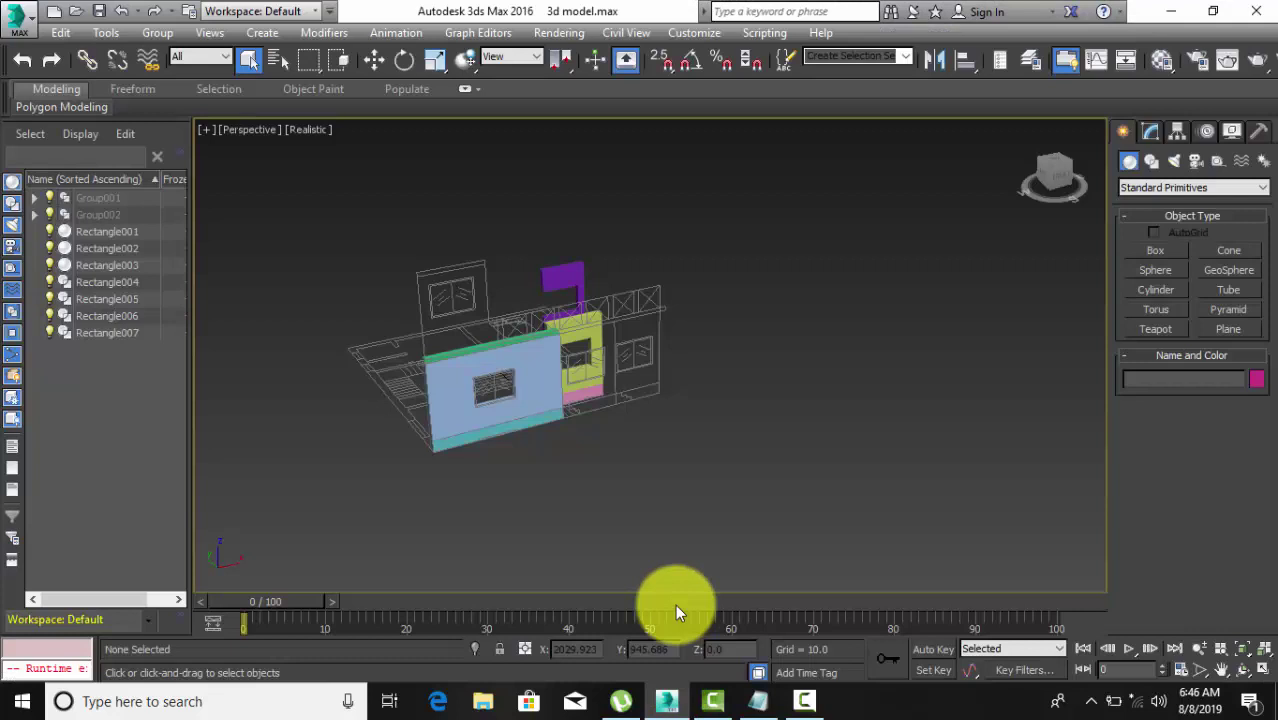
scroll(460, 410, up, 5)
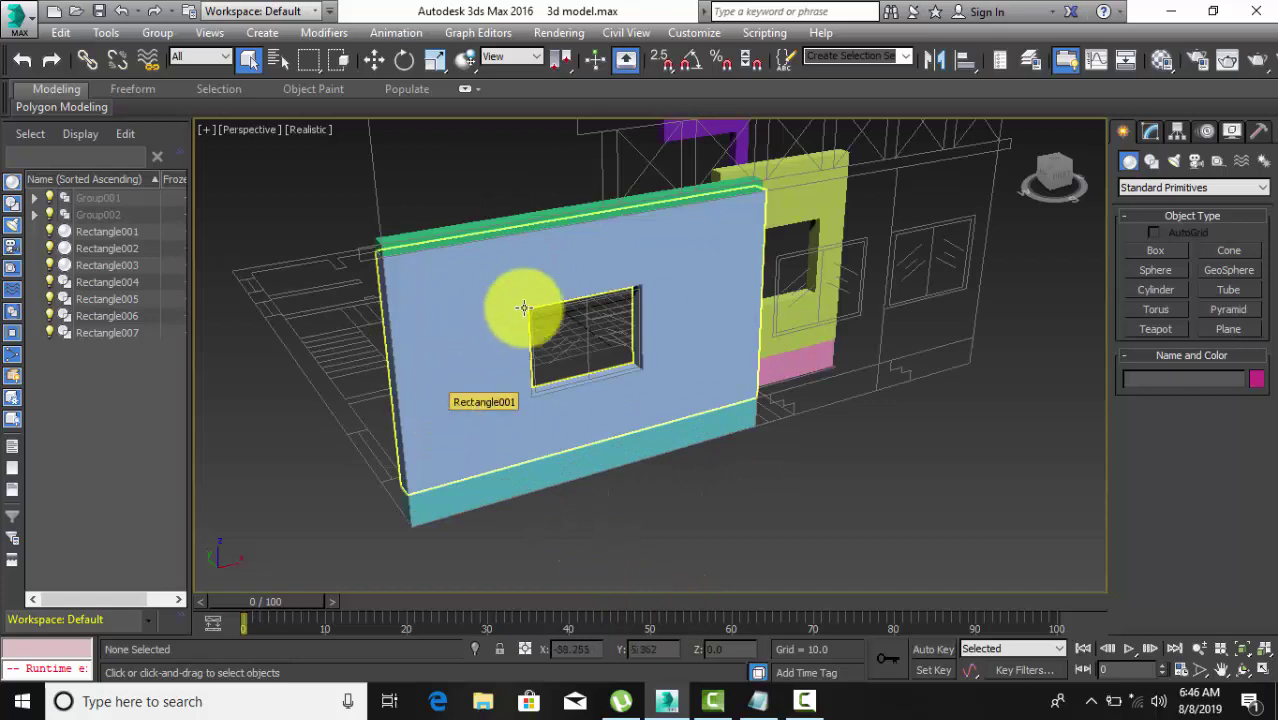
middle_drag(516, 480, 597, 513)
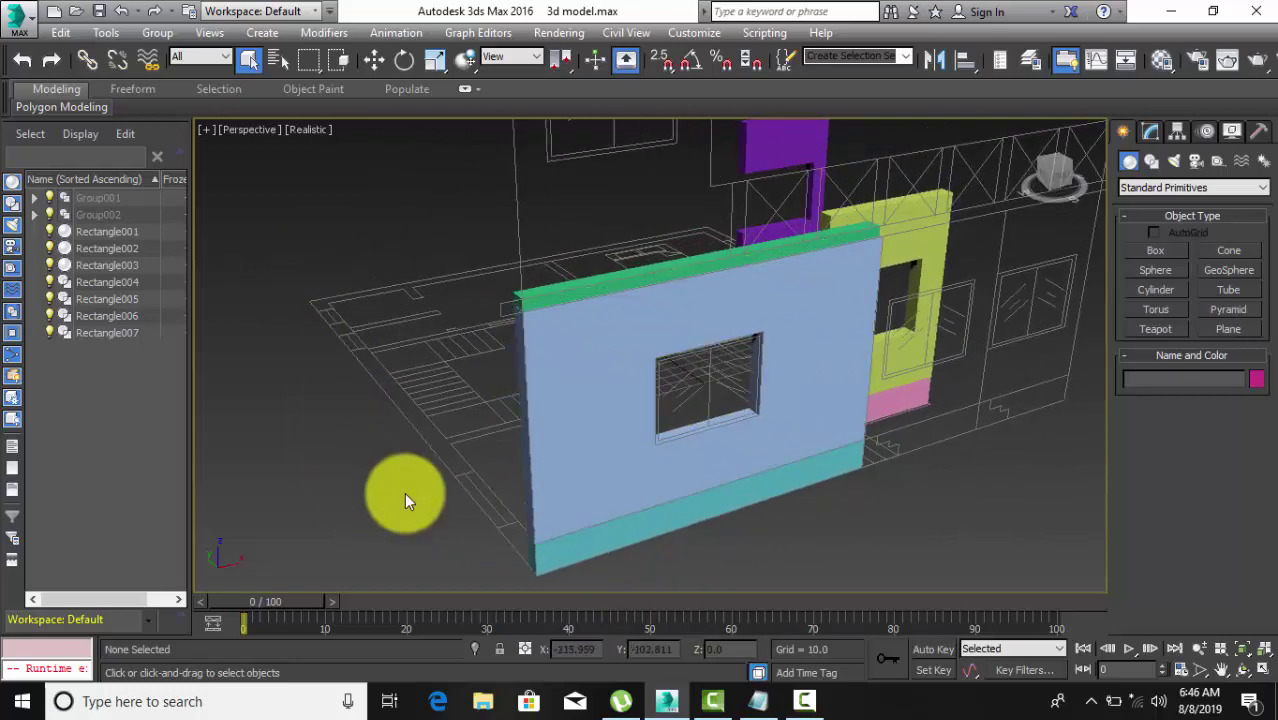
mouse_move(736, 442)
alt+middle_down()
mouse_move(650, 456)
mouse_move(916, 354)
alt+middle_up()
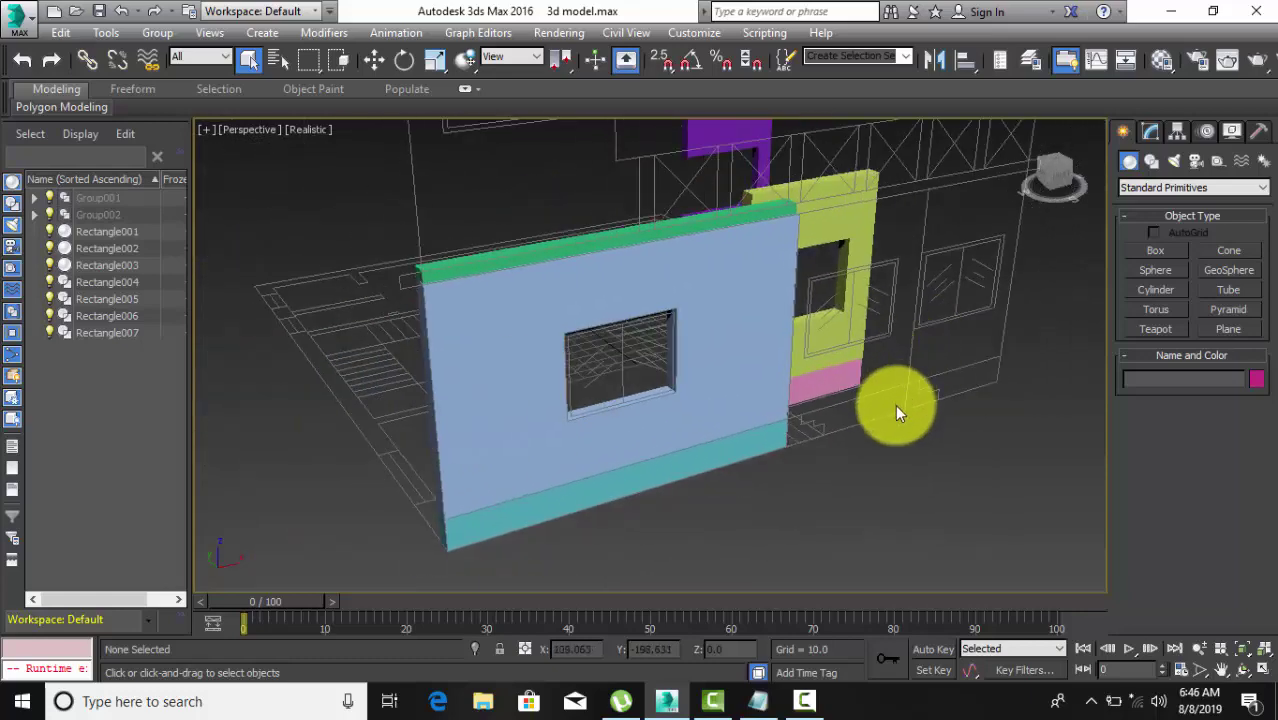
middle_drag(897, 412, 895, 463)
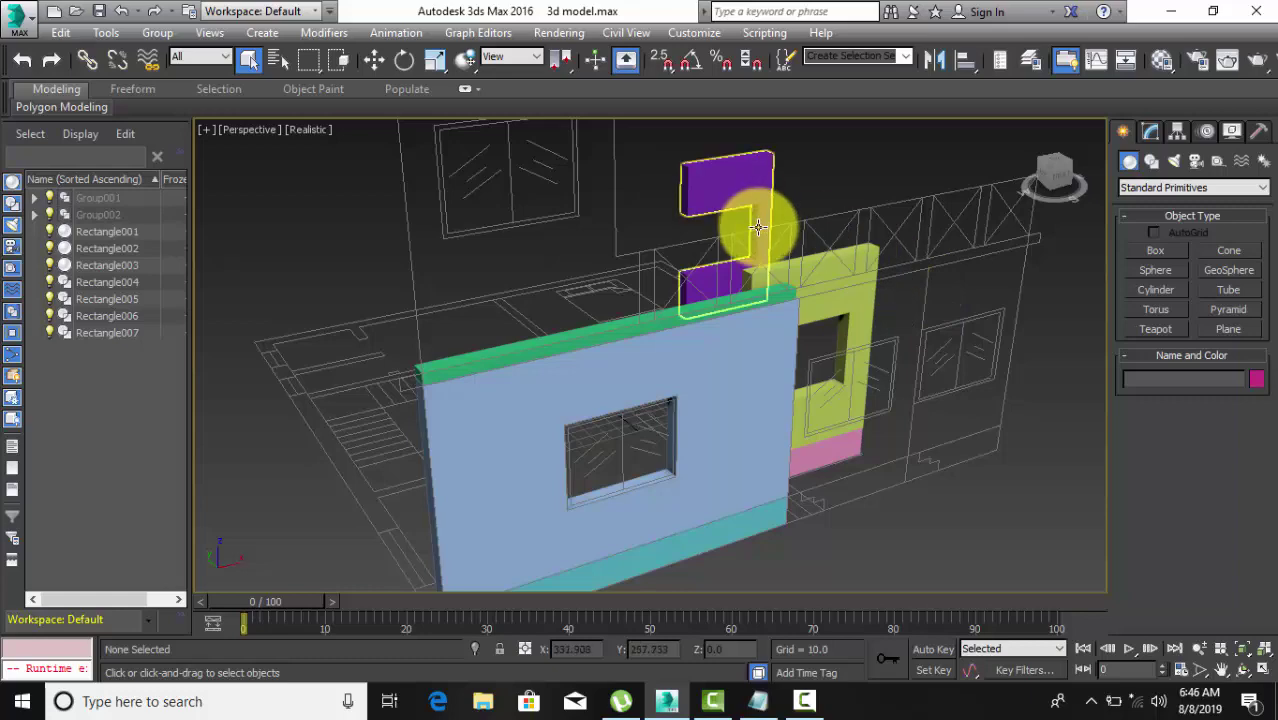
scroll(756, 222, down, 3)
alt+middle_drag(754, 237, 500, 254)
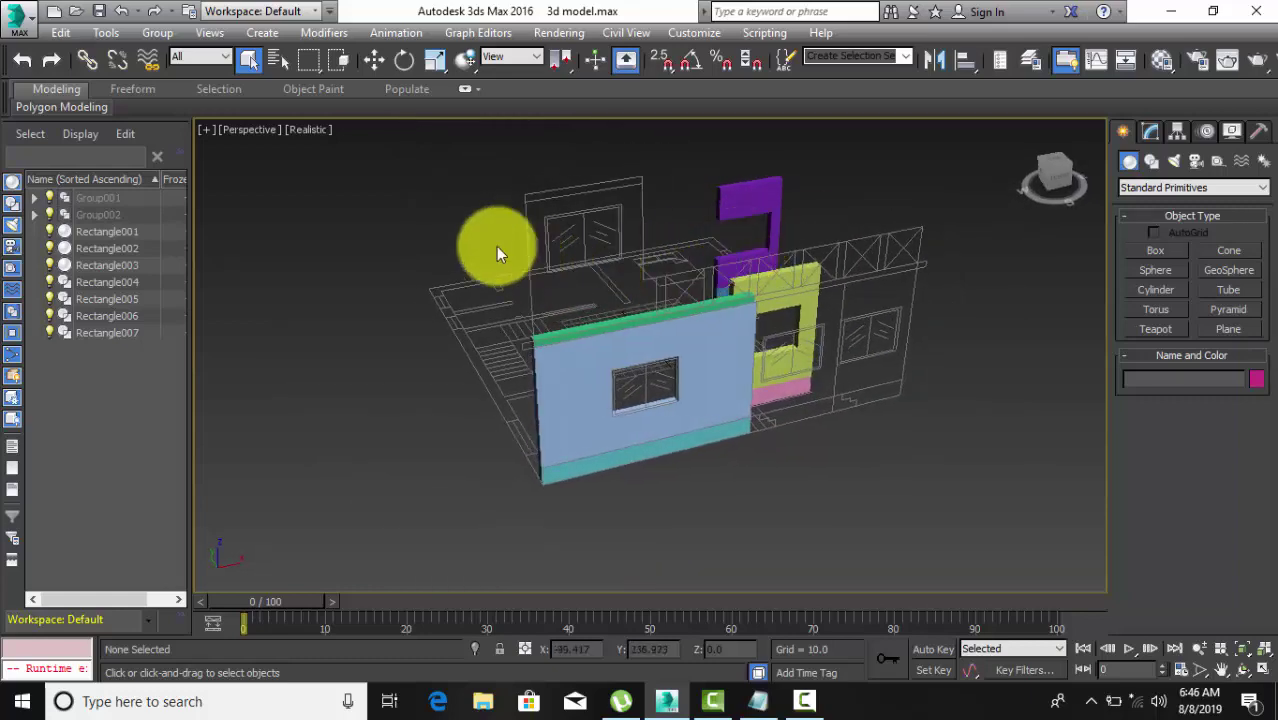
alt+middle_drag(697, 315, 942, 263)
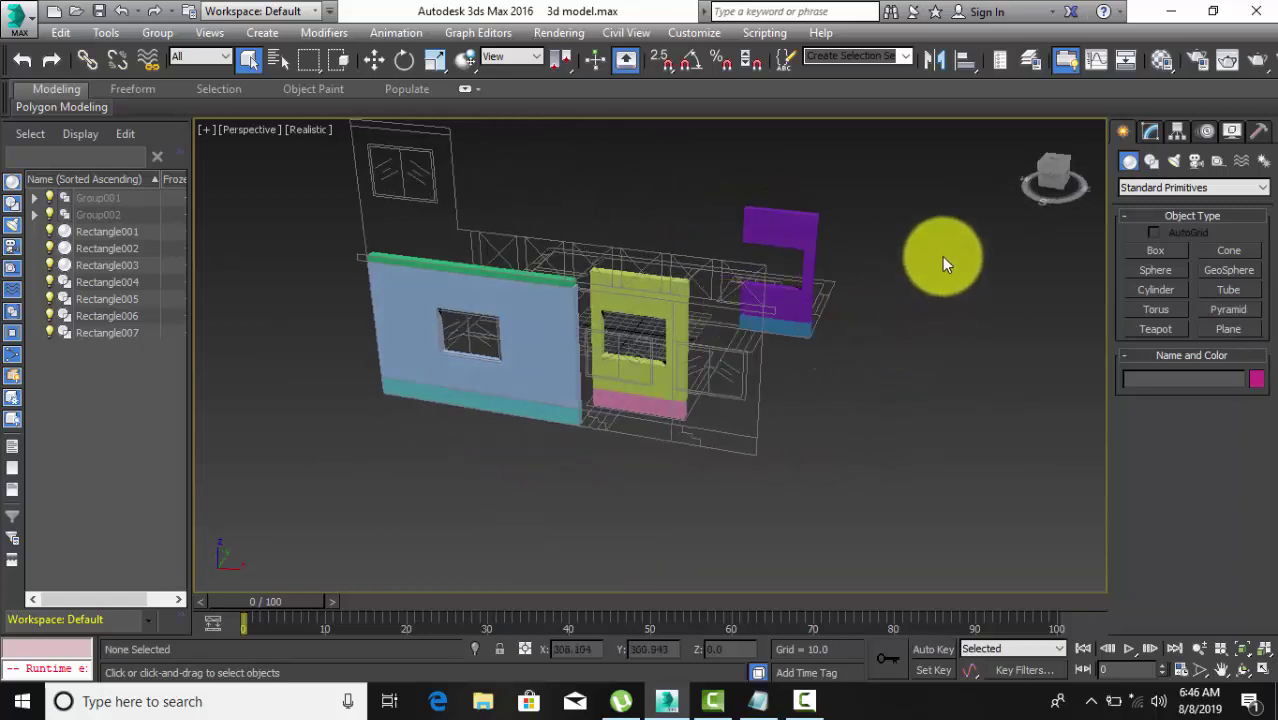
alt+middle_drag(815, 376, 979, 392)
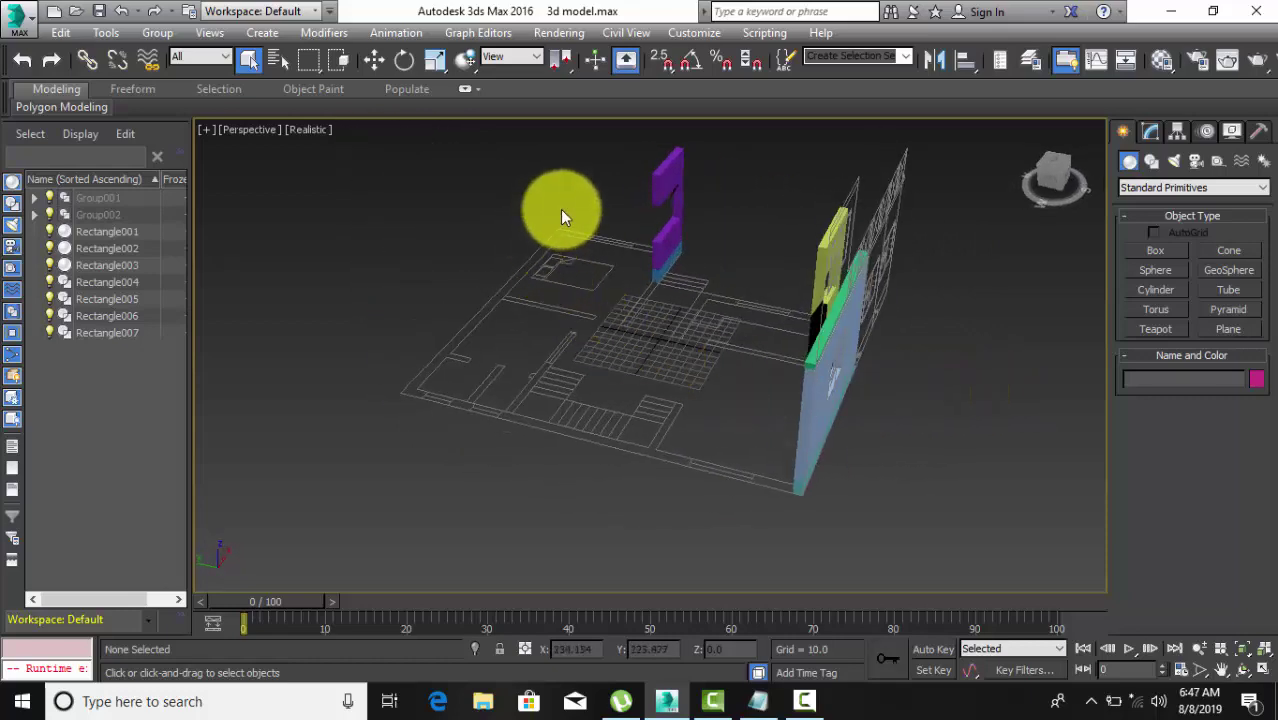
alt+middle_drag(511, 247, 426, 277)
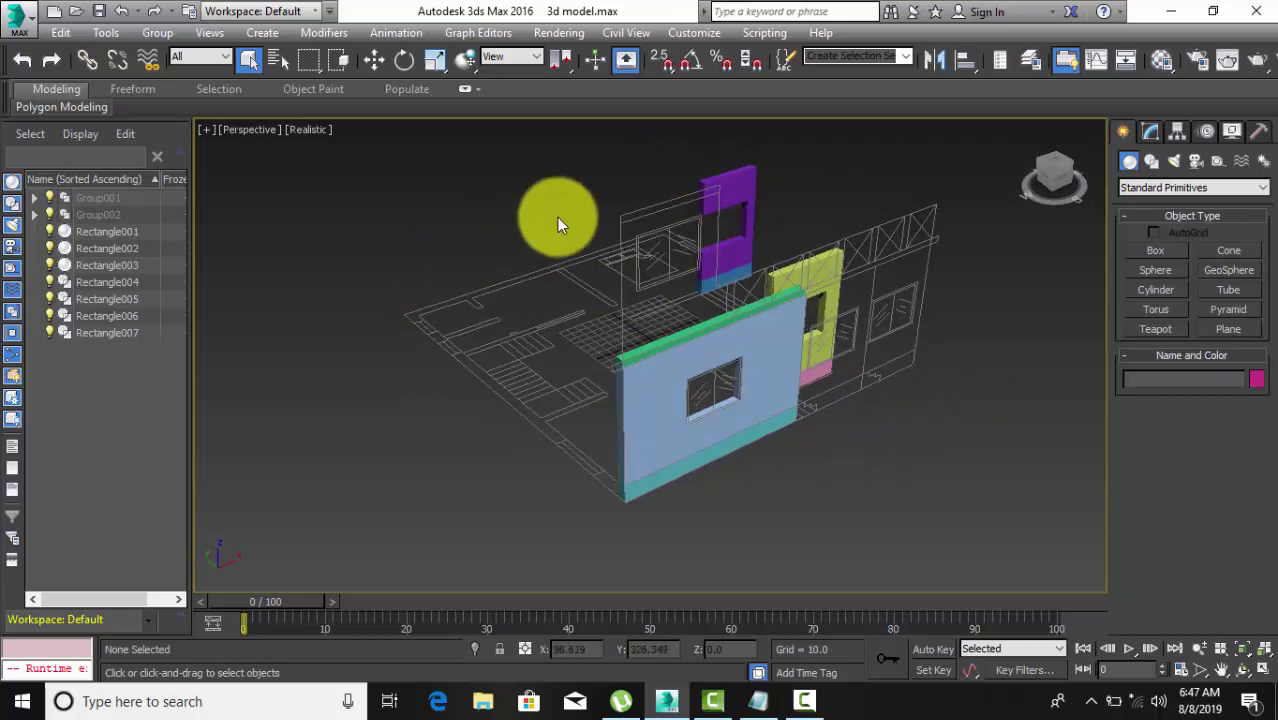
mouse_move(586, 285)
alt+middle_down()
mouse_move(568, 277)
mouse_move(568, 303)
alt+middle_up()
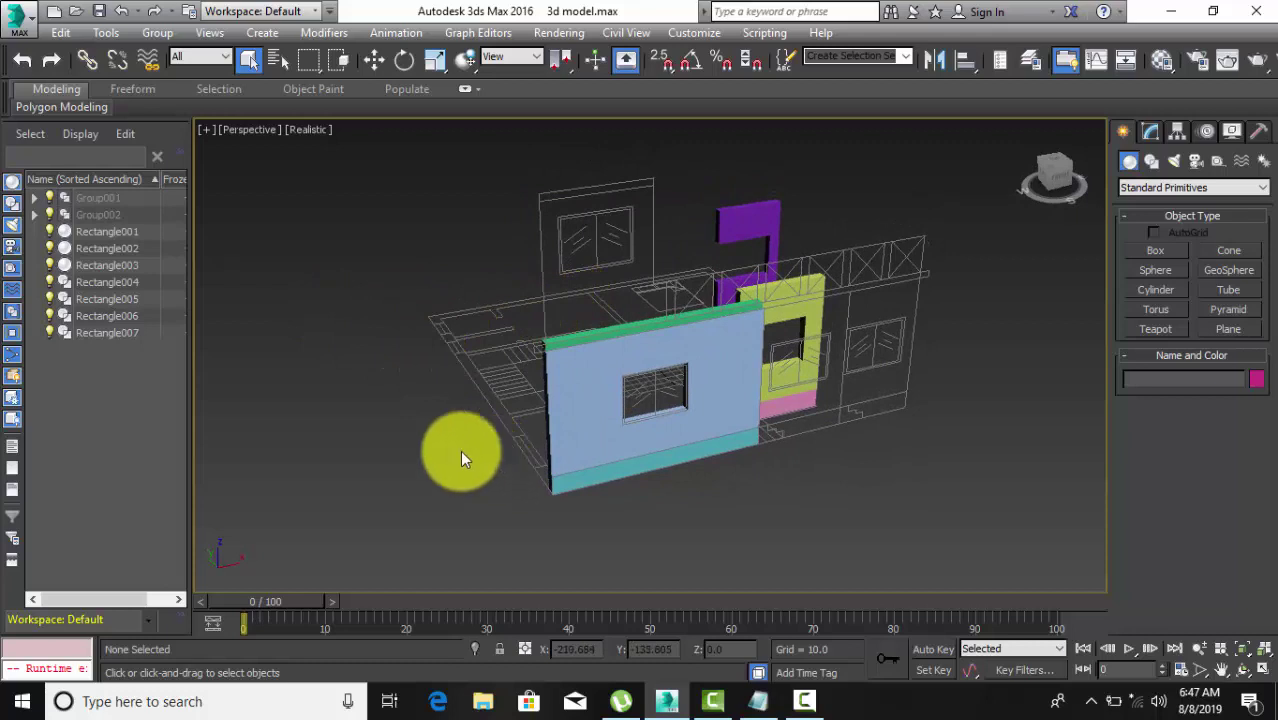
Import west.dwg from the Desktop, accepting the default DWG import options.
click(26, 32)
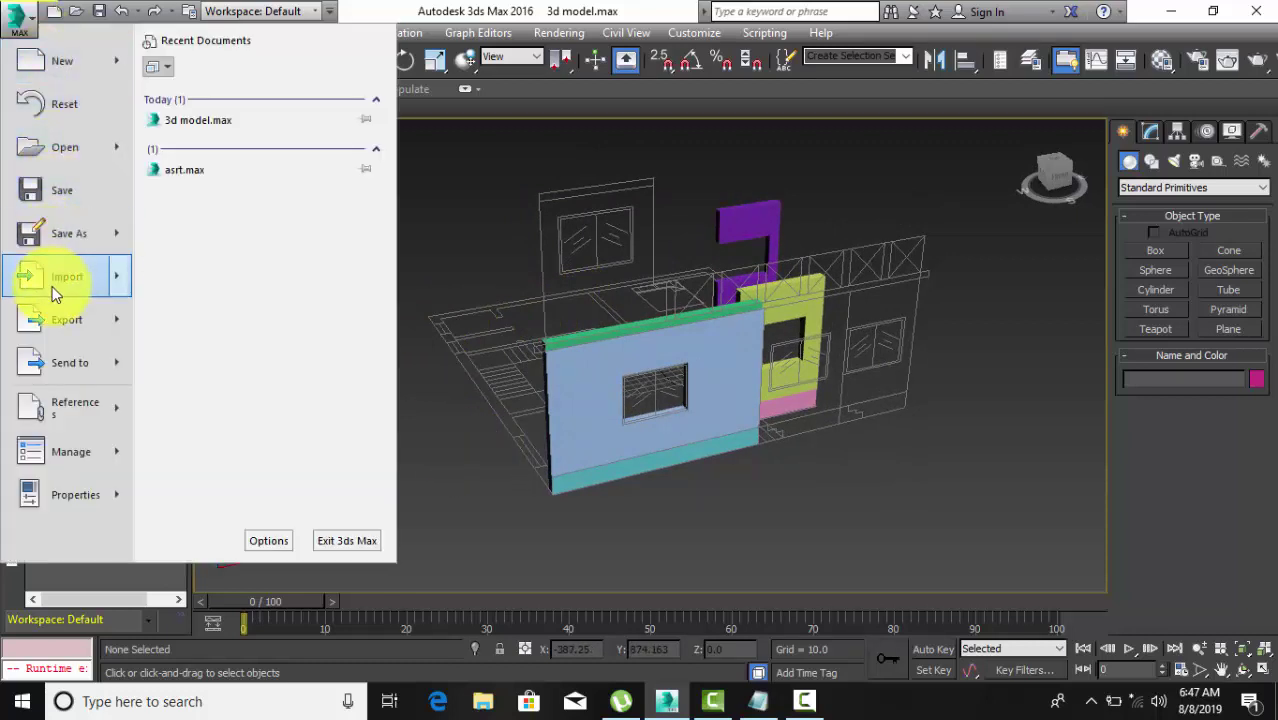
mouse_move(67, 276)
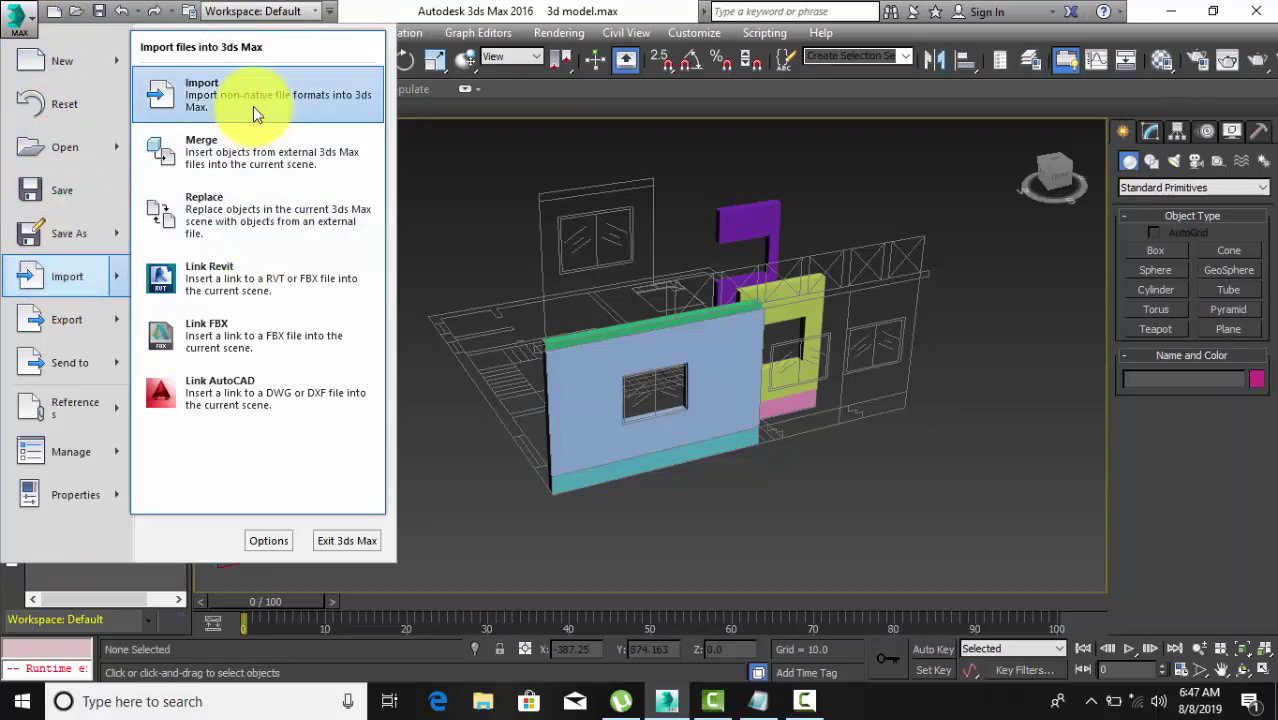
click(253, 106)
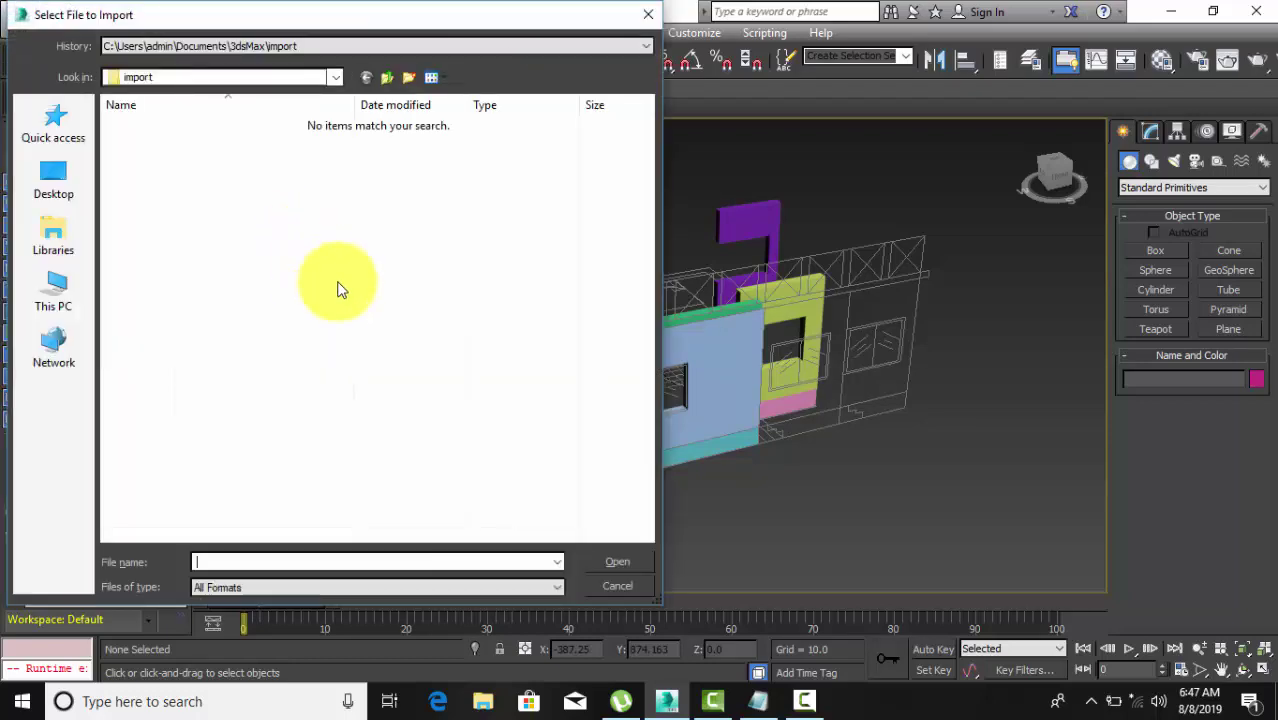
click(50, 184)
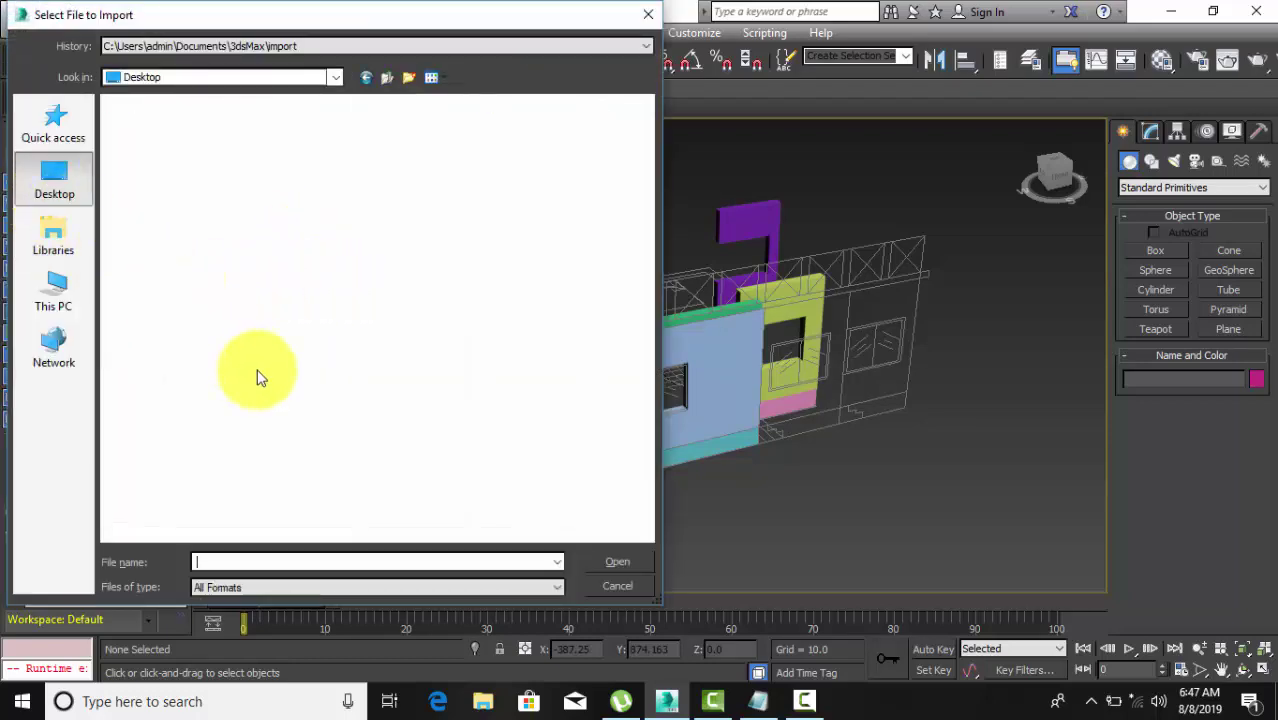
scroll(330, 320, down, 2)
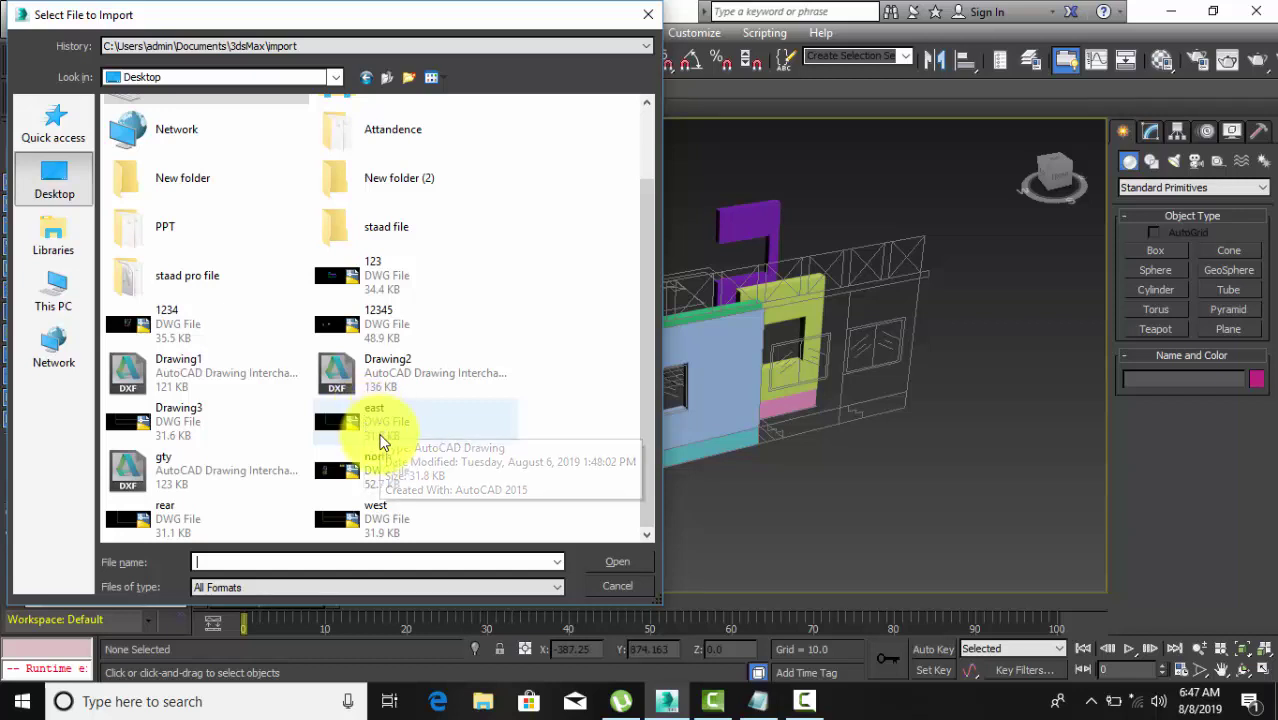
click(385, 515)
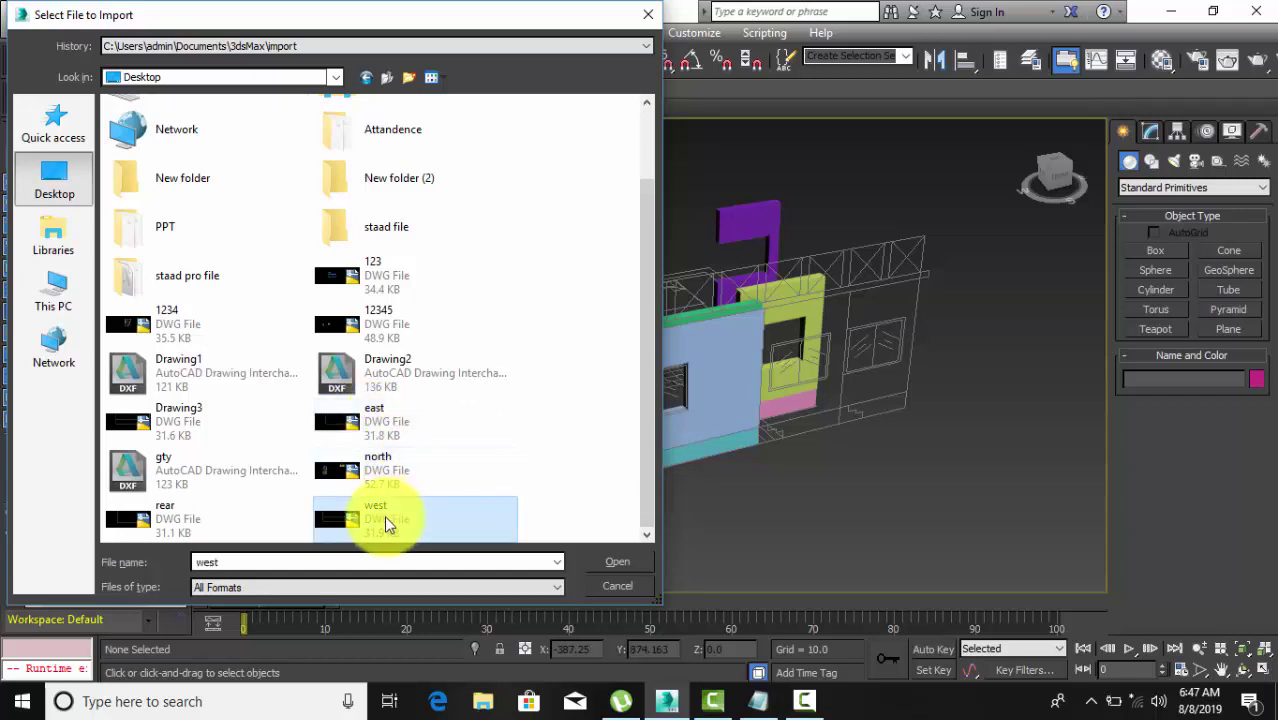
click(613, 562)
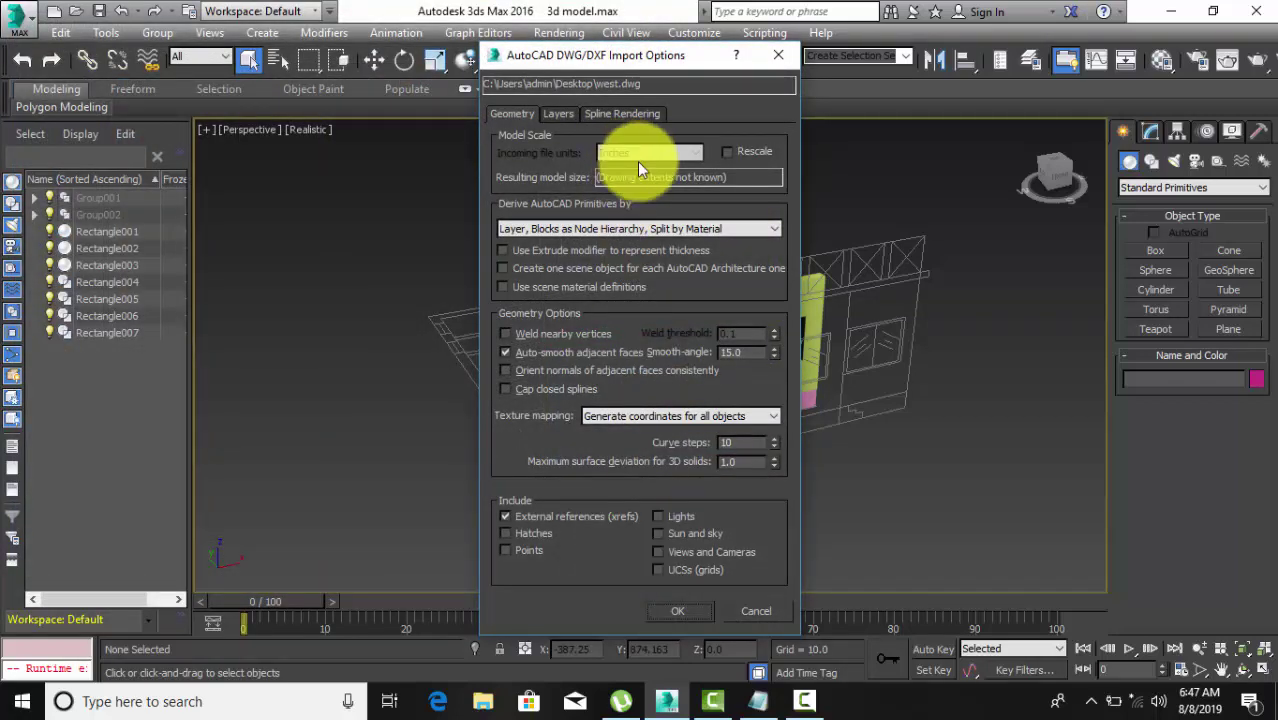
click(670, 610)
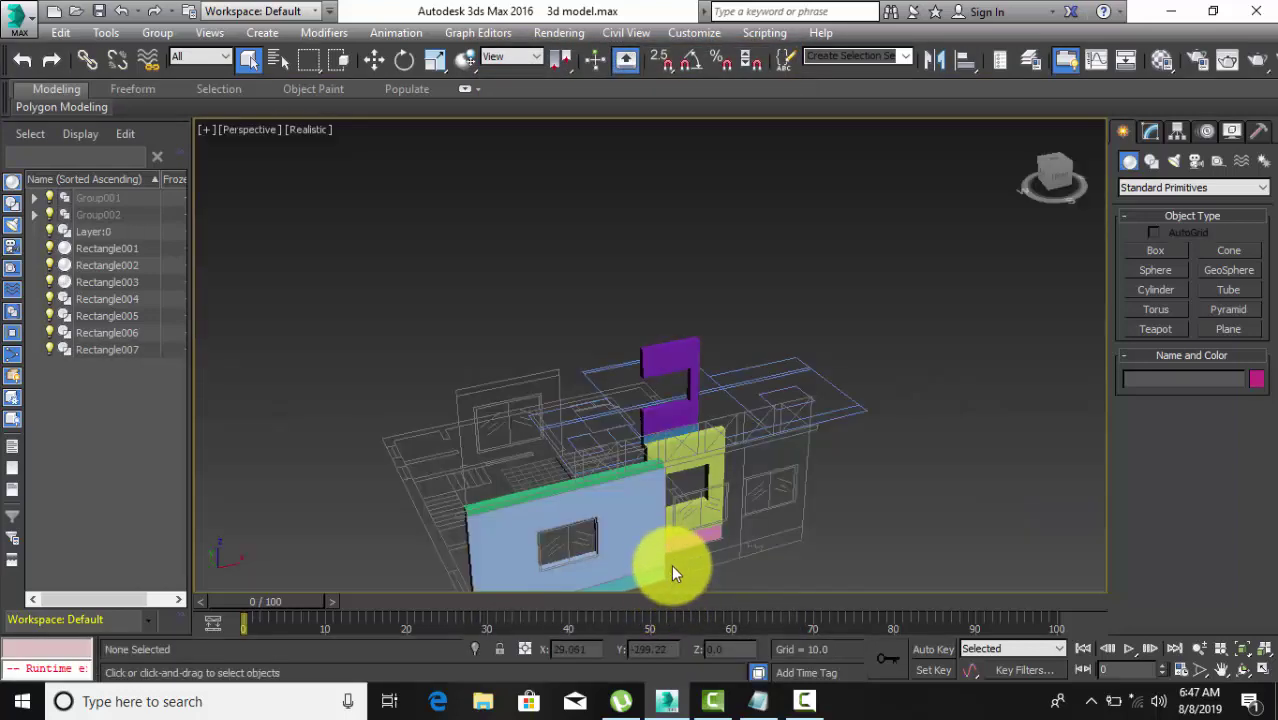
Group the imported west drawing as Group003.
click(855, 410)
middle_drag(862, 475, 901, 399)
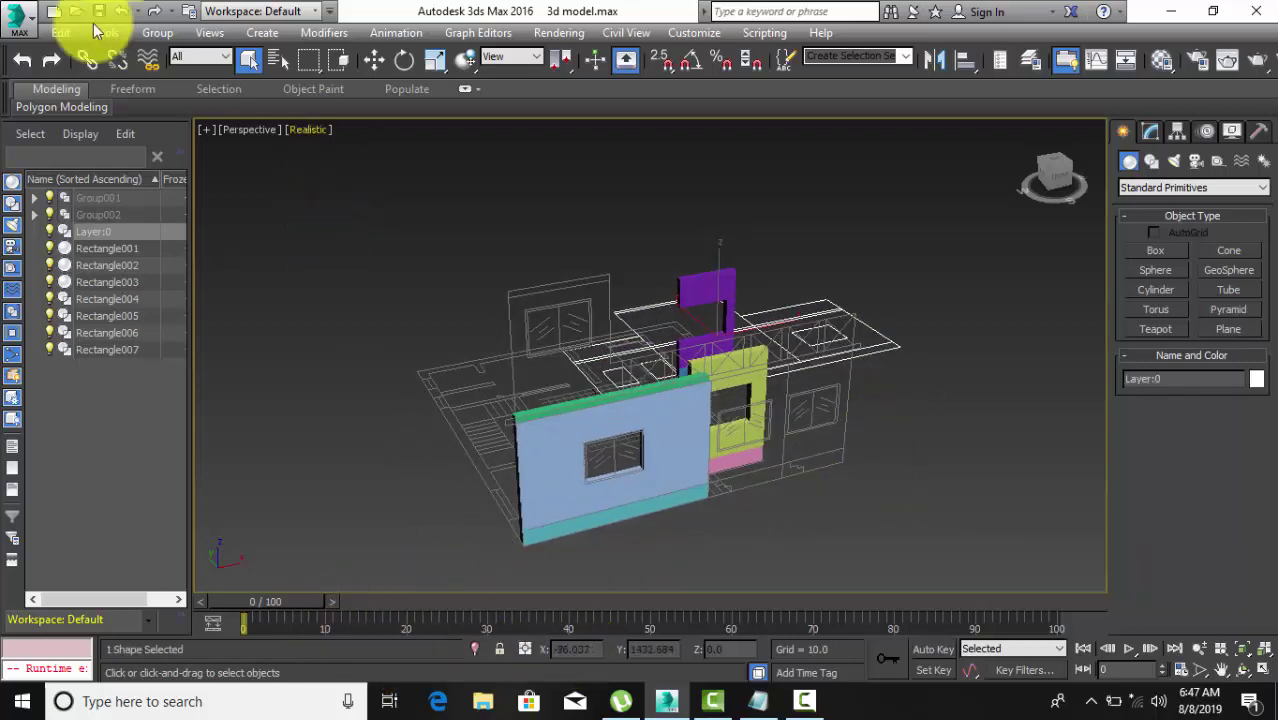
click(157, 32)
click(183, 57)
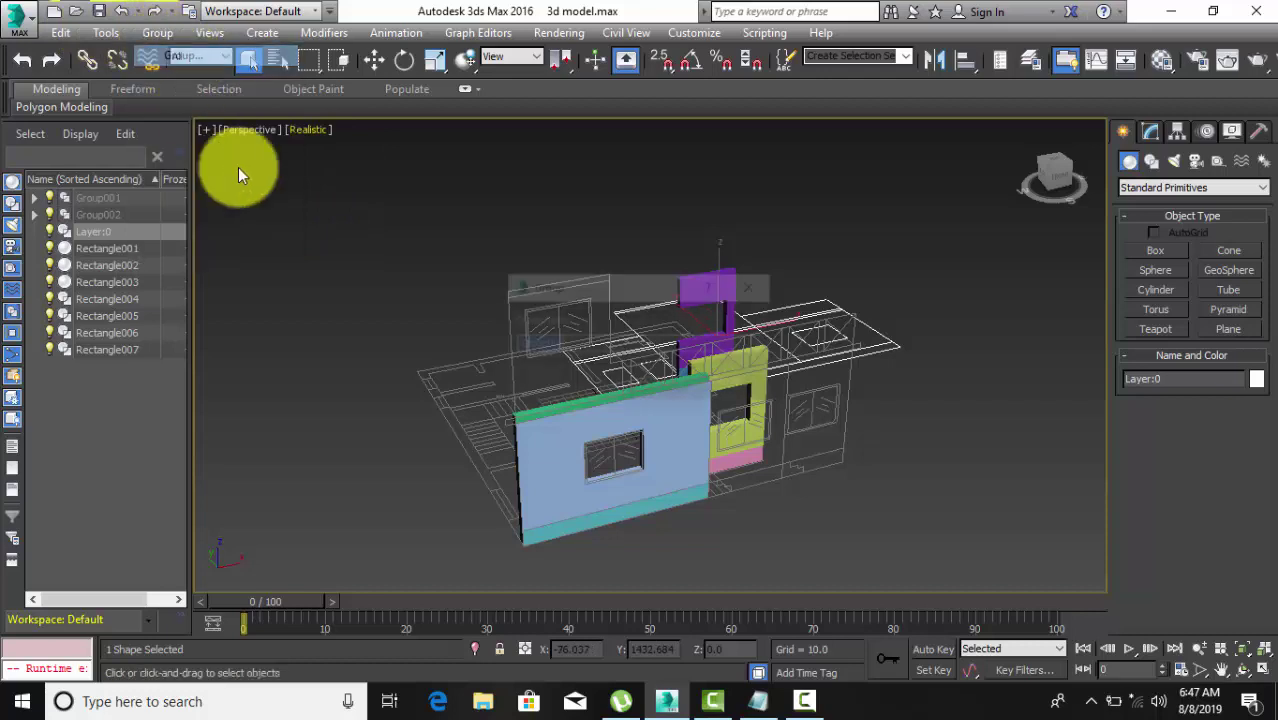
click(645, 383)
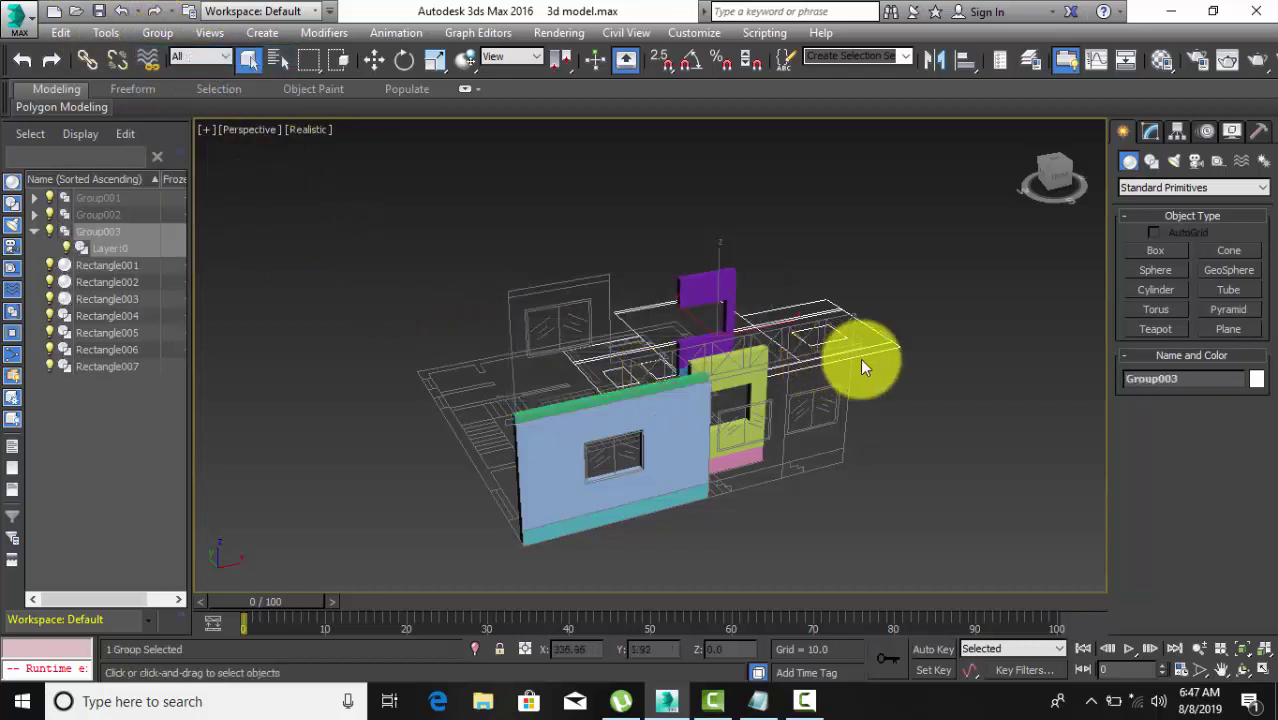
Move Group003 to position X 0, Y 0.
click(374, 59)
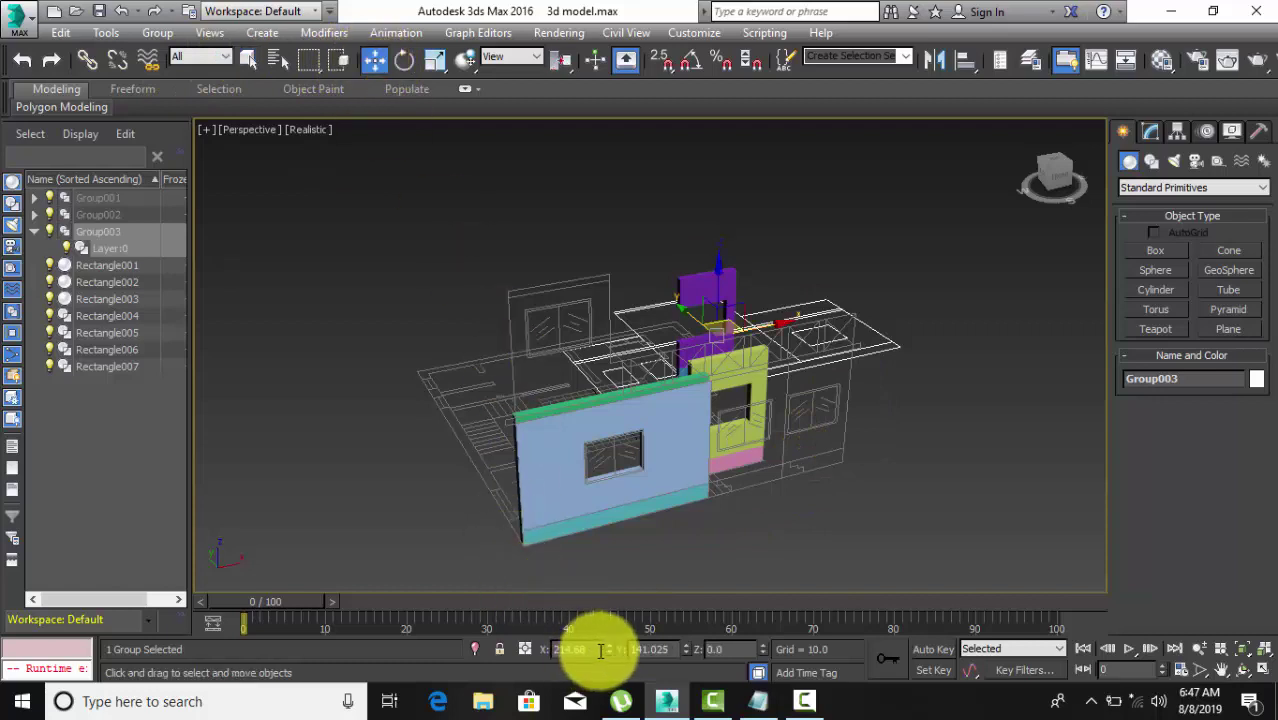
double_click(570, 649)
text(0)
key(Return)
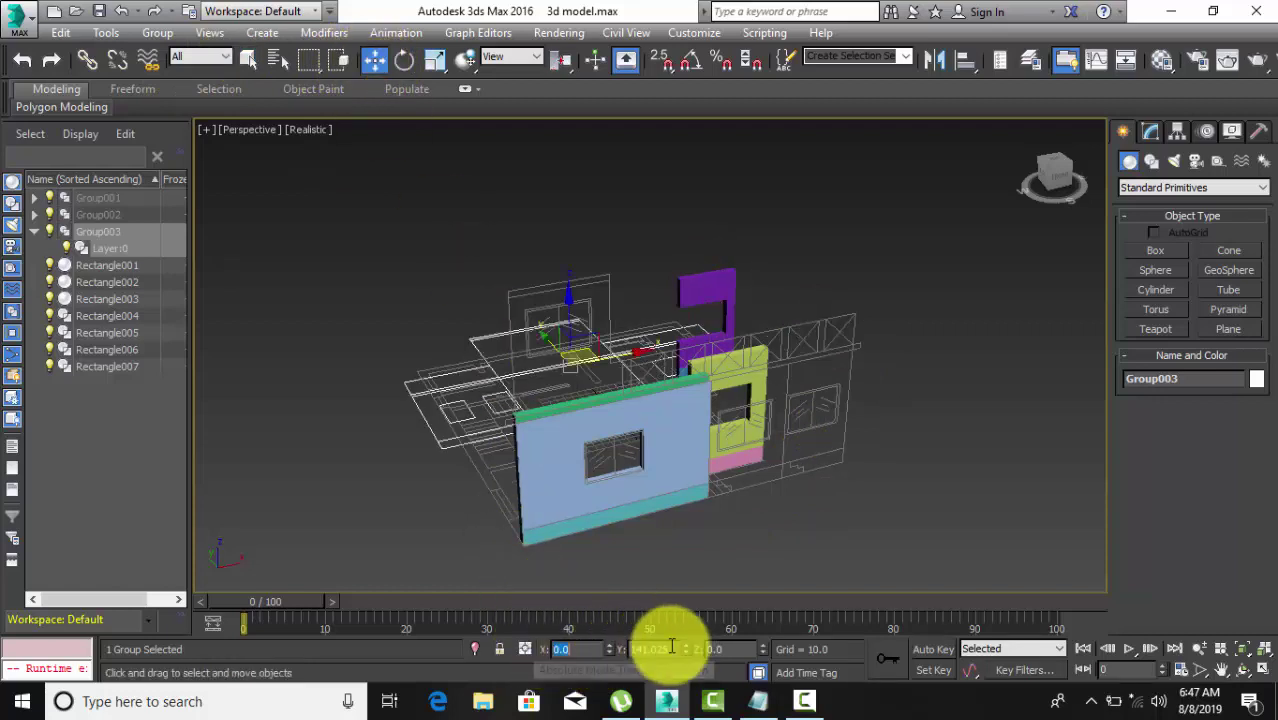
text(0)
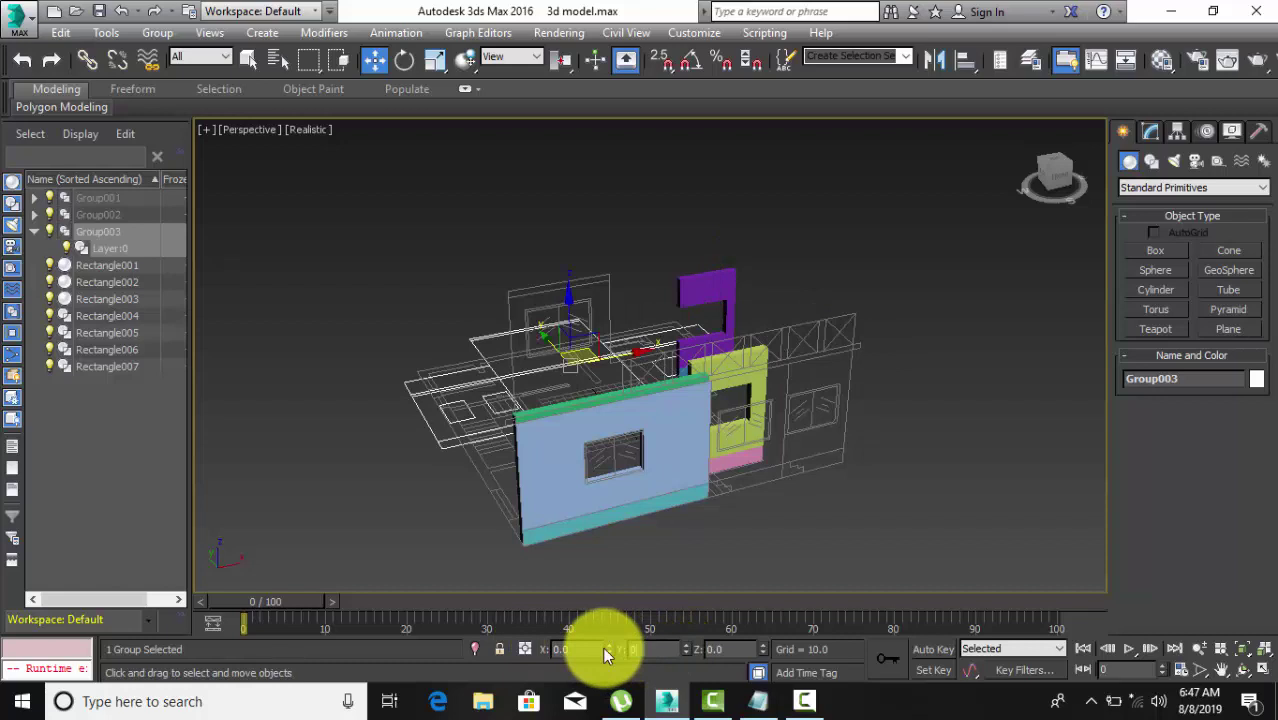
key(Return)
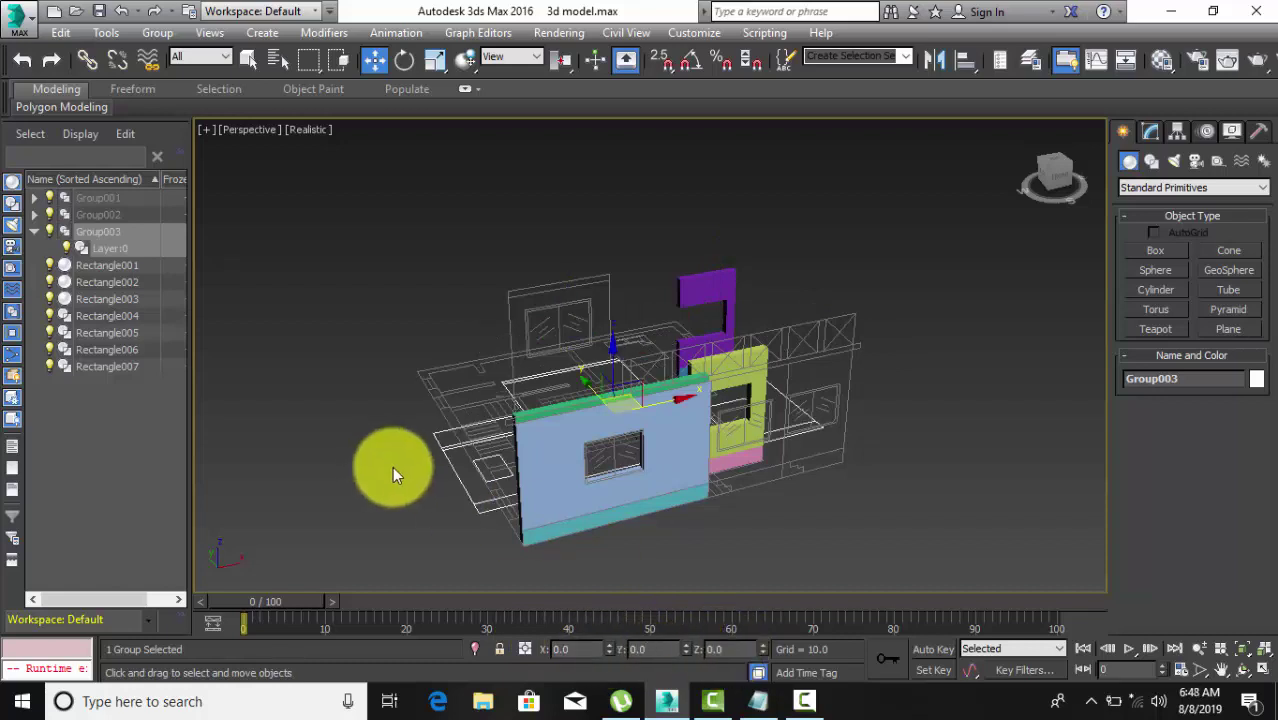
scroll(456, 491, up, 2)
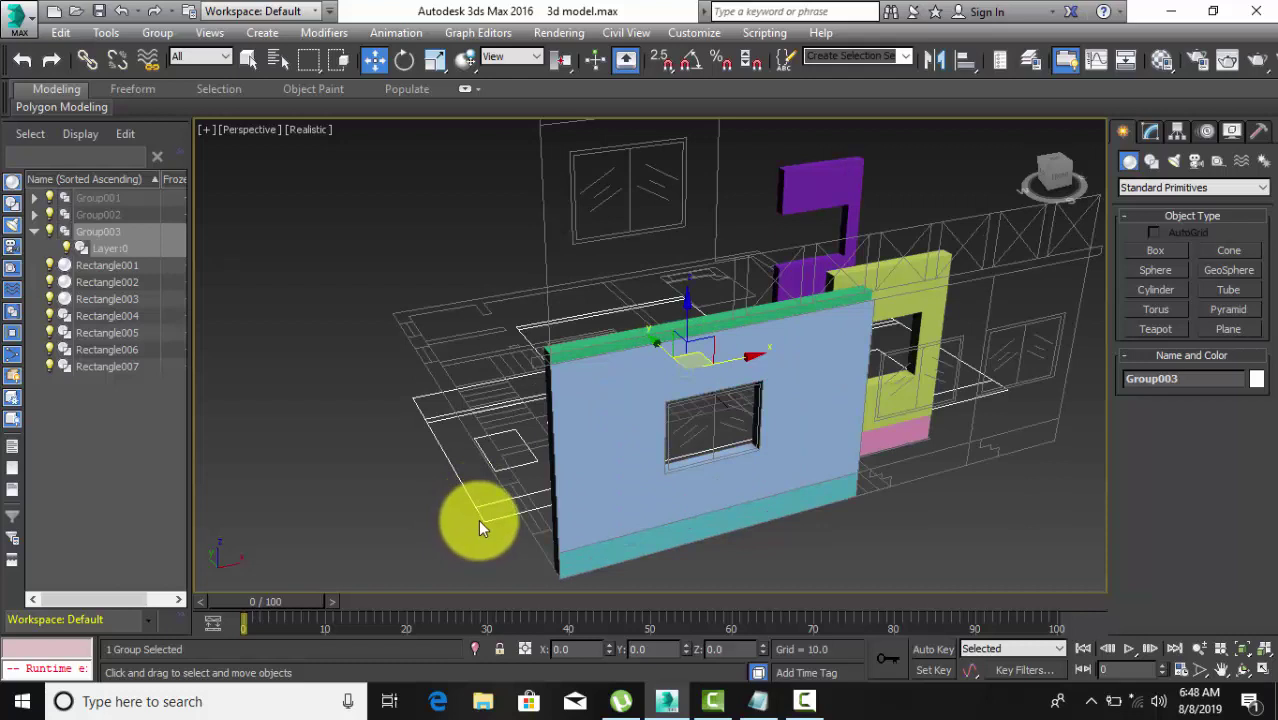
Turn on angle snap and adjust its increment in the snap settings.
click(694, 57)
right_click(694, 56)
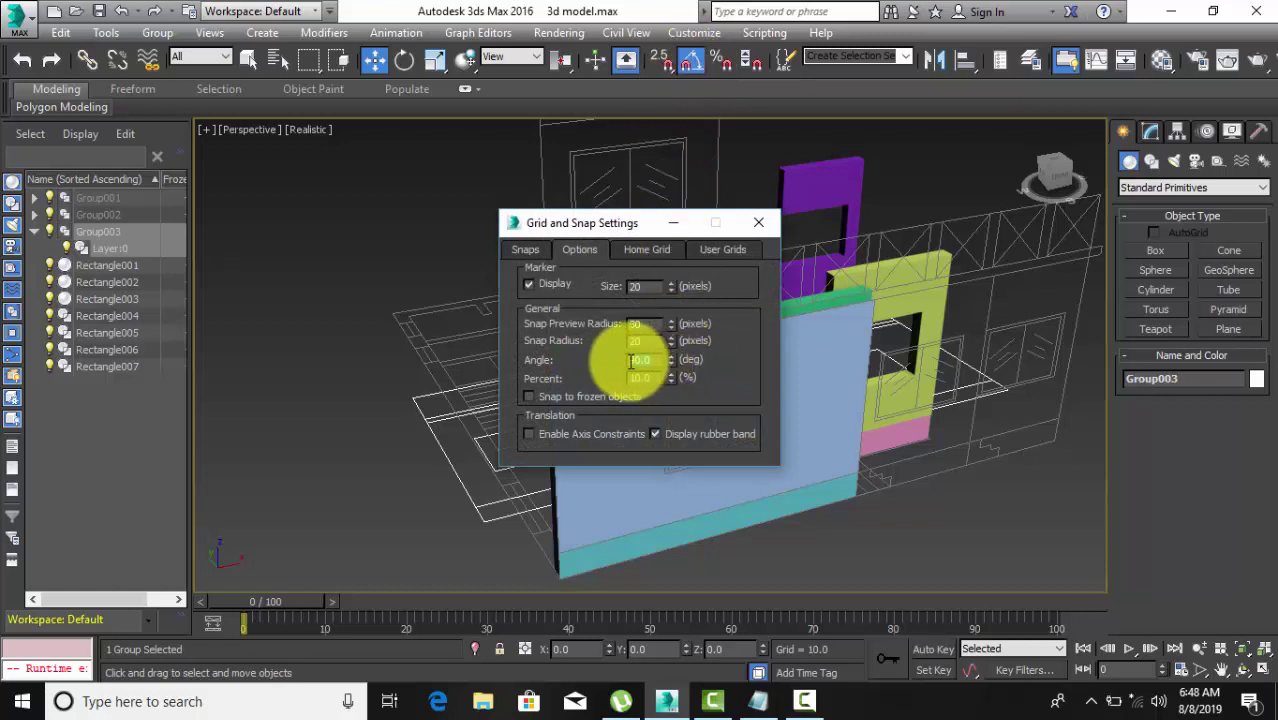
text(90)
drag(657, 368, 618, 364)
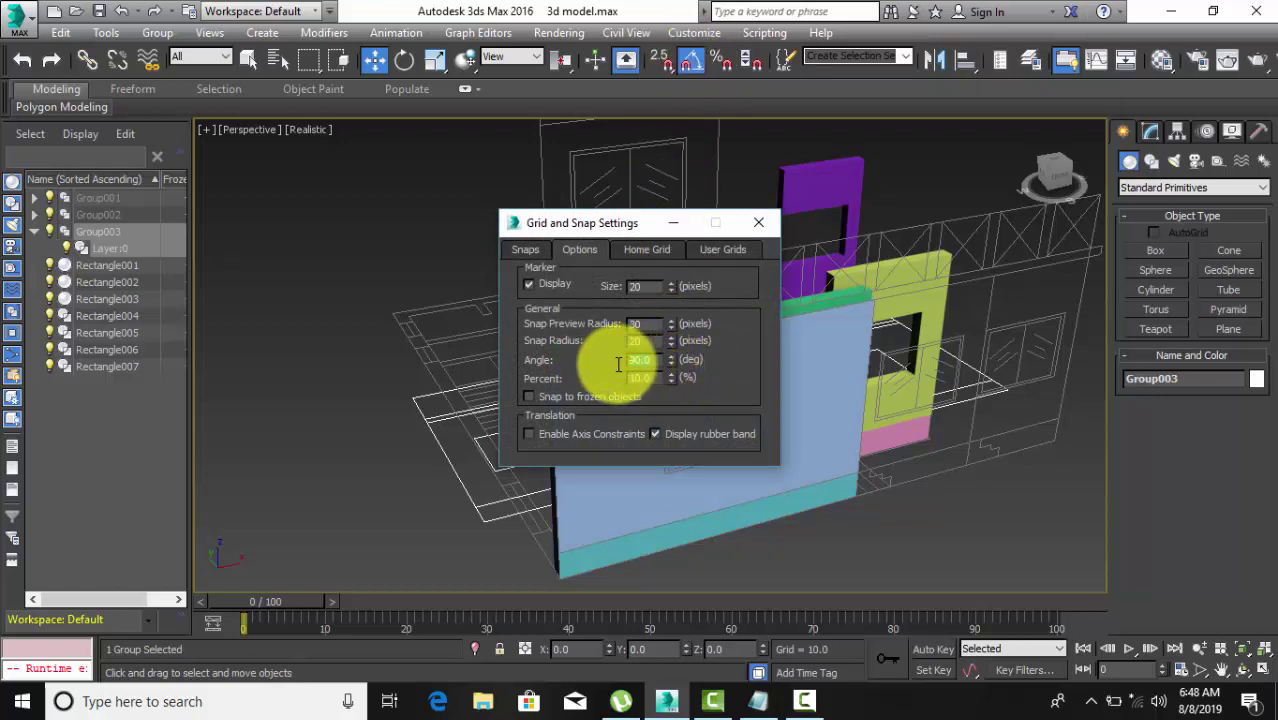
click(758, 222)
scroll(575, 347, down, 3)
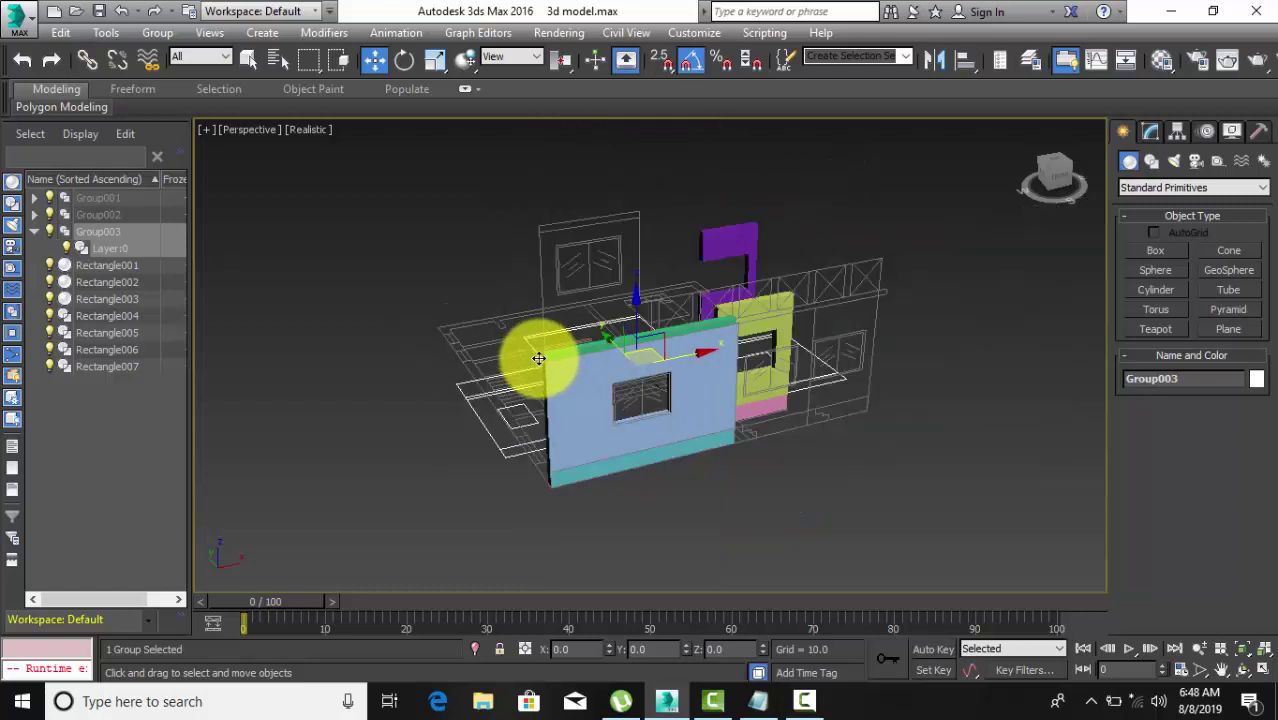
Rotate Group003 to X 90 and Z -90, then orbit to inspect it.
click(403, 60)
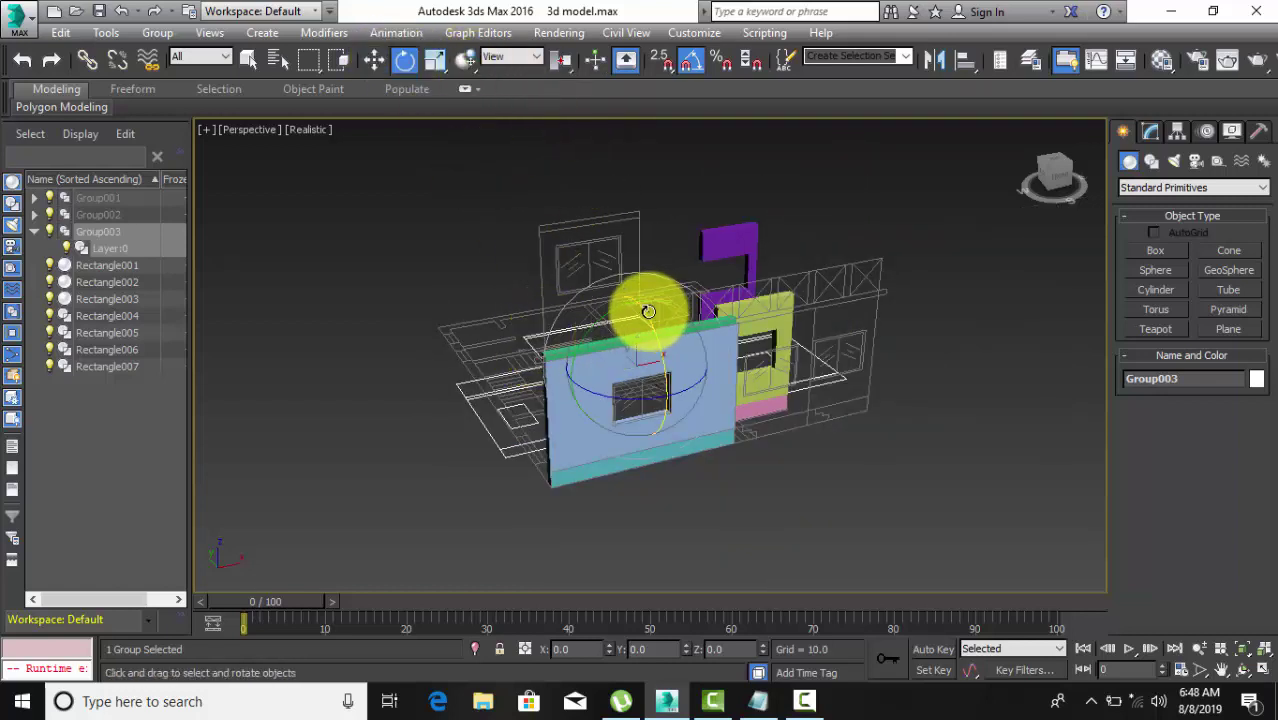
mouse_move(650, 300)
mouse_down()
mouse_move(653, 347)
mouse_move(656, 334)
mouse_up()
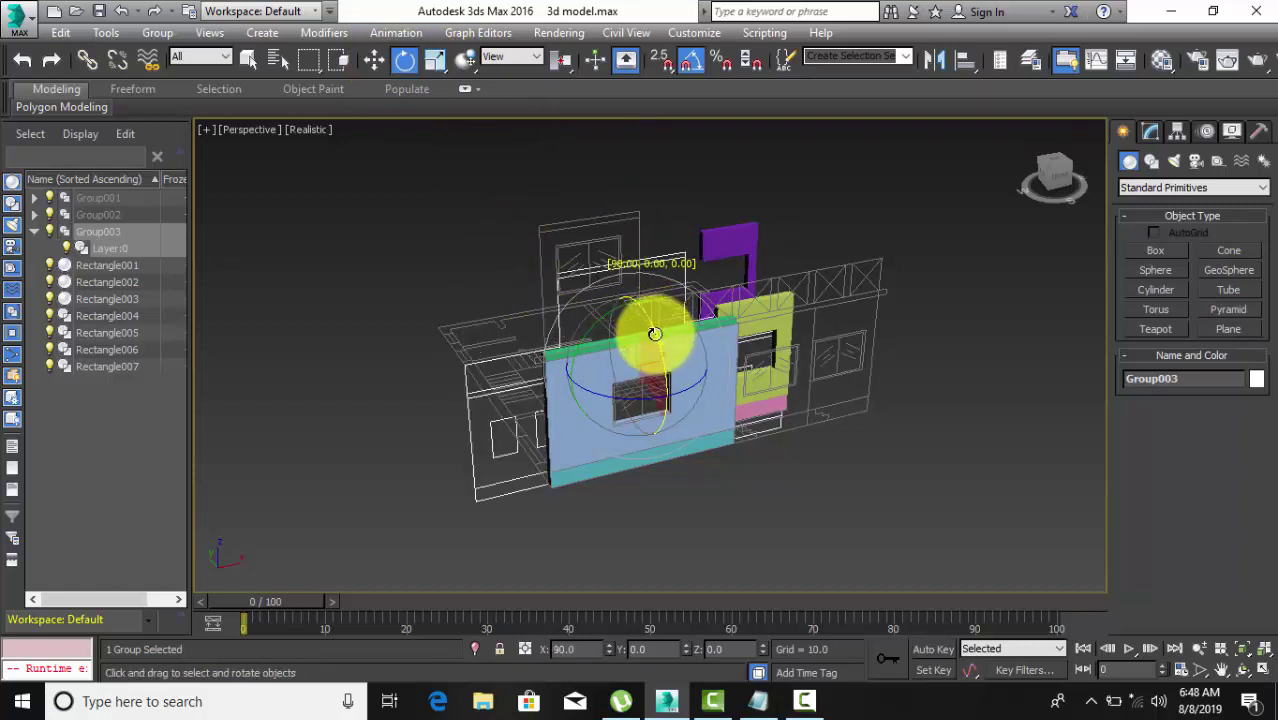
drag(656, 334, 423, 396)
scroll(454, 439, up, 2)
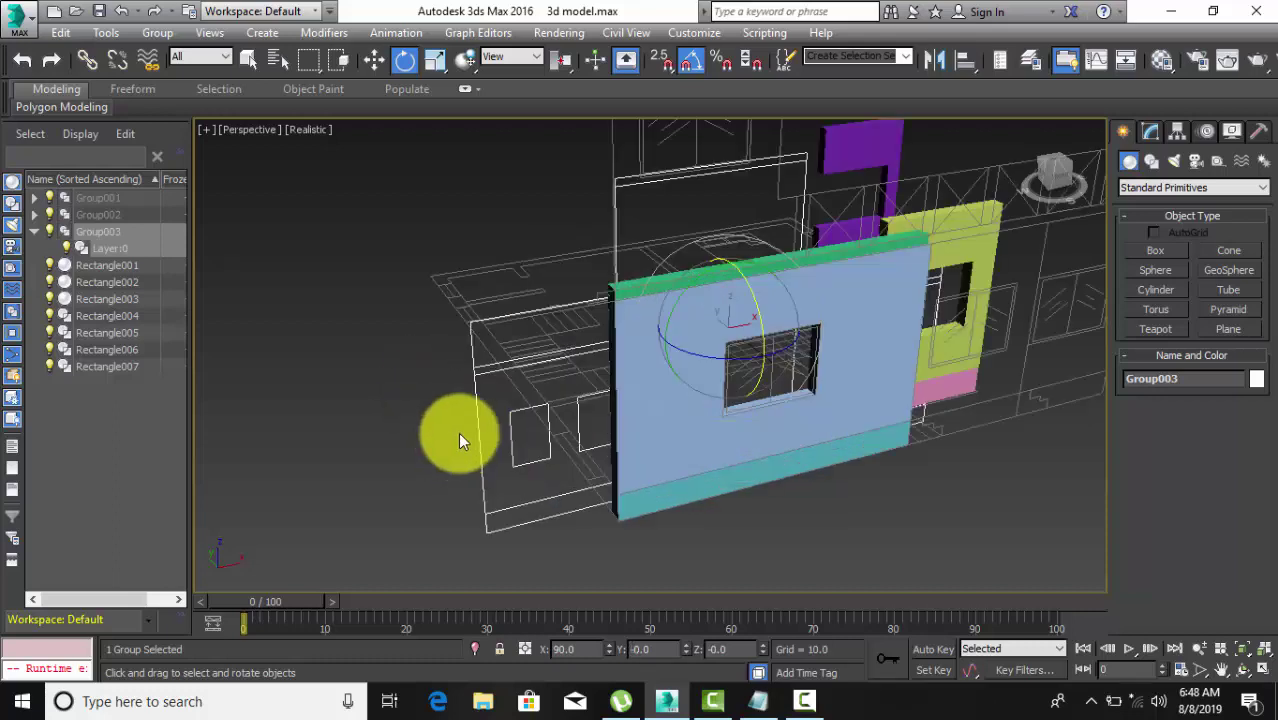
drag(716, 359, 699, 357)
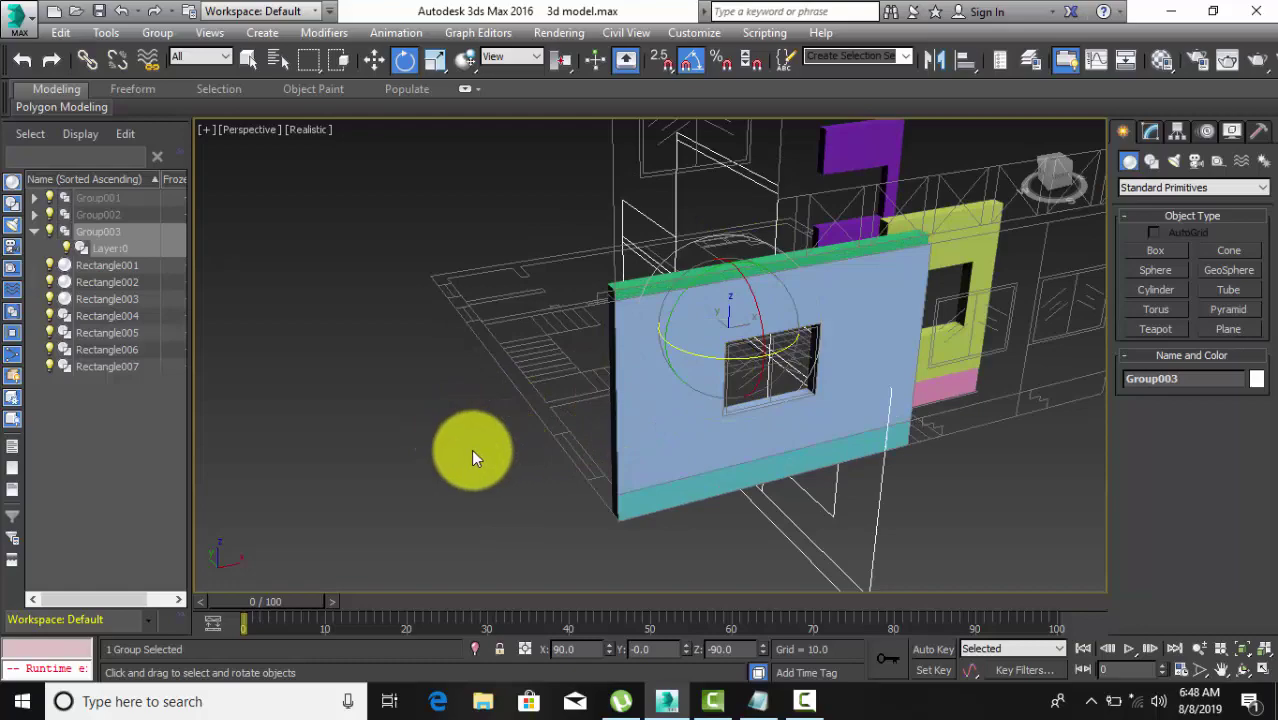
mouse_move(486, 459)
alt+middle_down()
mouse_move(545, 466)
mouse_move(501, 425)
alt+middle_up()
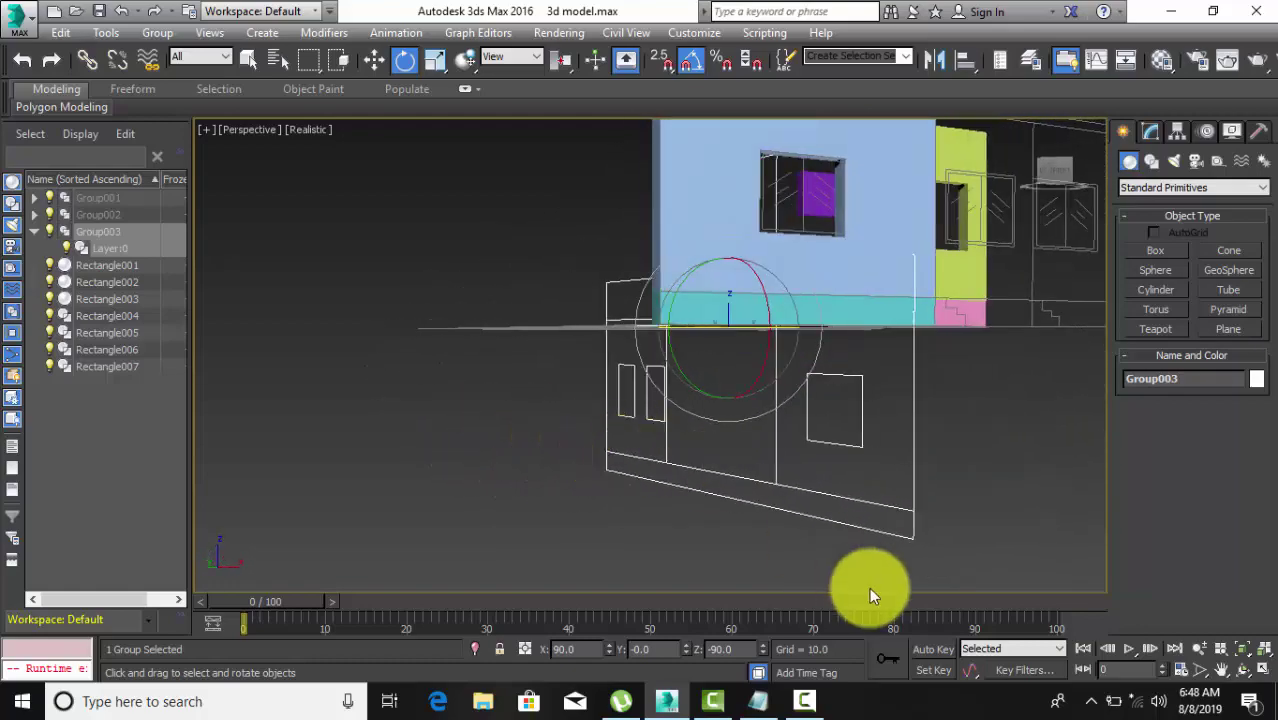
mouse_move(570, 328)
alt+middle_down()
mouse_move(575, 390)
mouse_move(670, 528)
mouse_move(450, 334)
alt+middle_up()
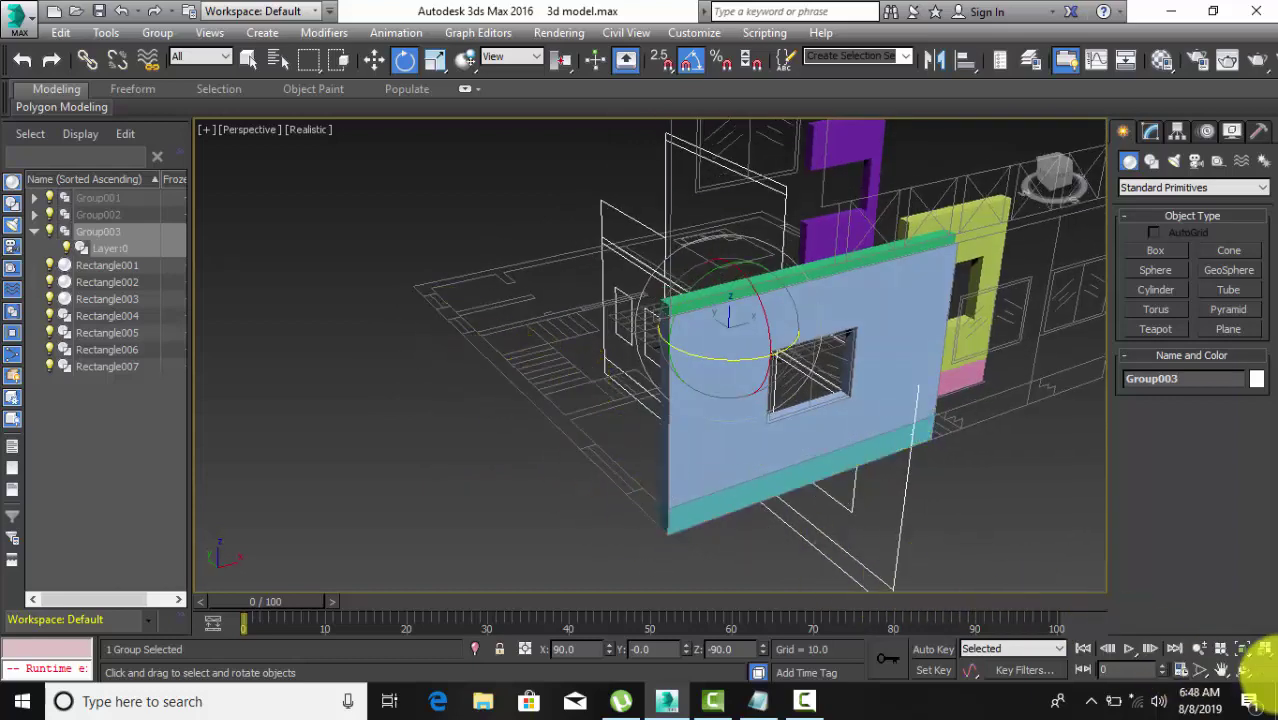
Restore the four-viewport layout and drag Group003 toward the house wall corner.
click(1265, 670)
click(921, 323)
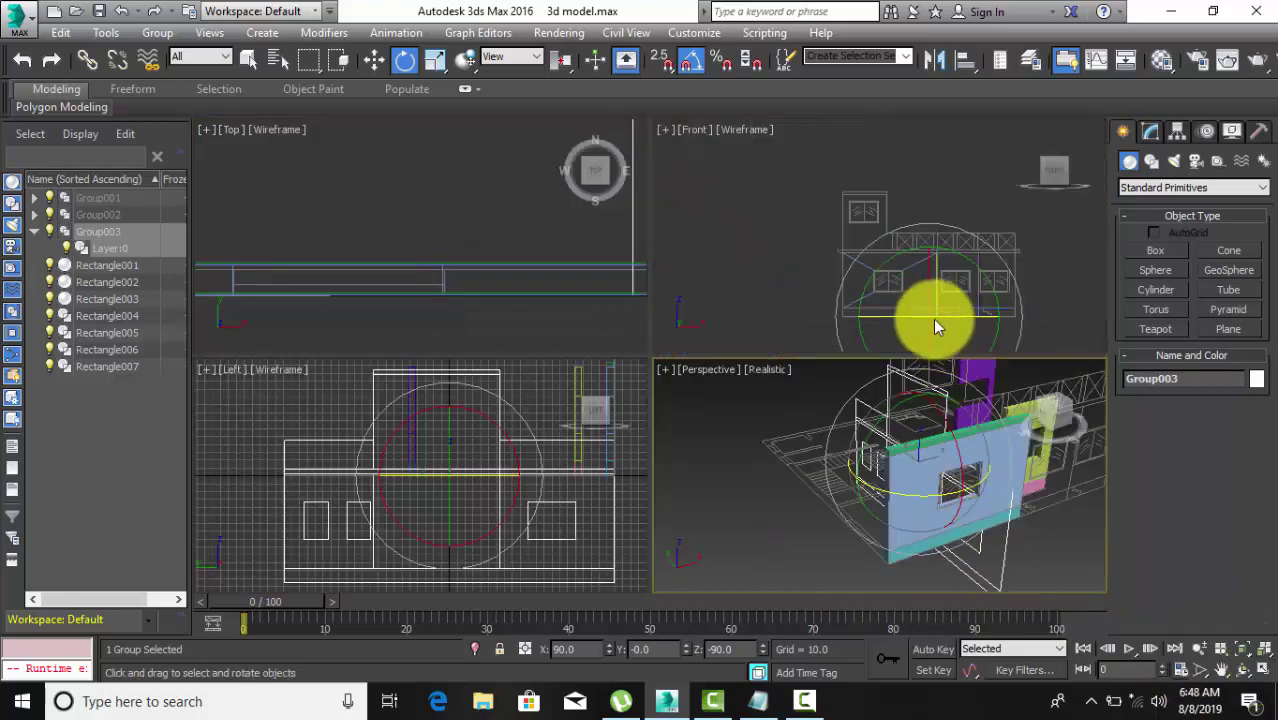
click(373, 60)
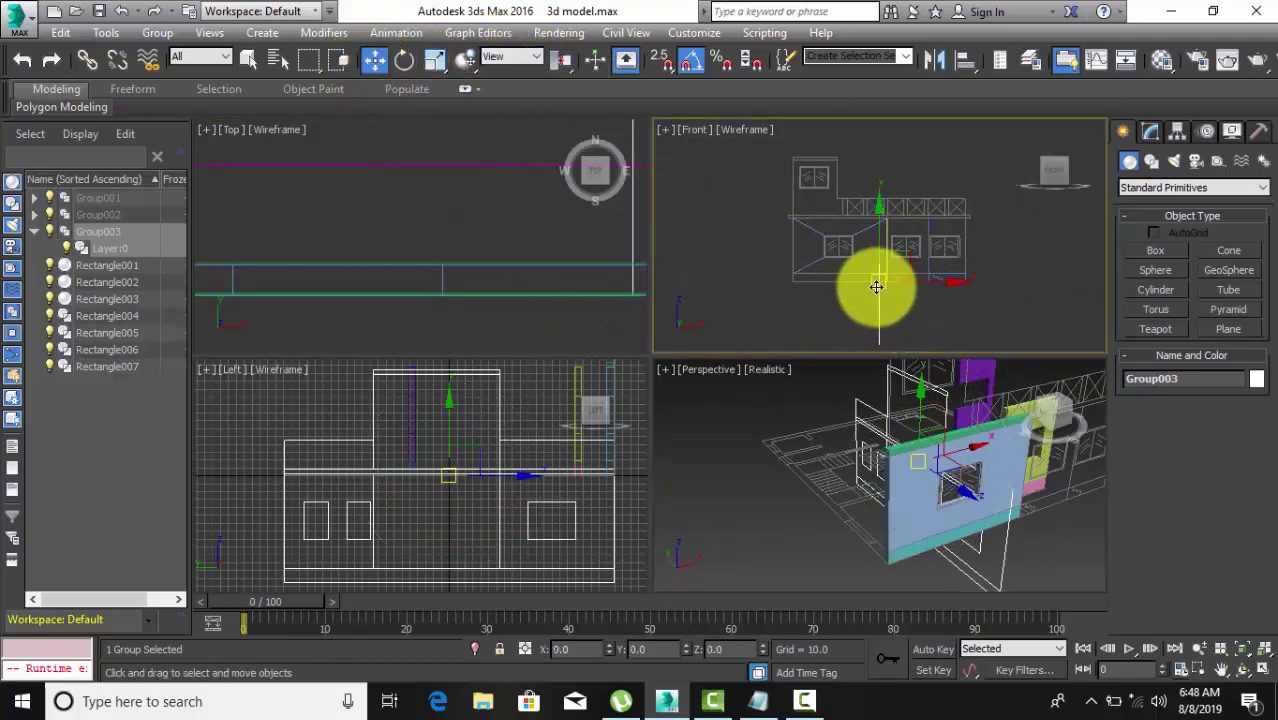
drag(874, 282, 789, 228)
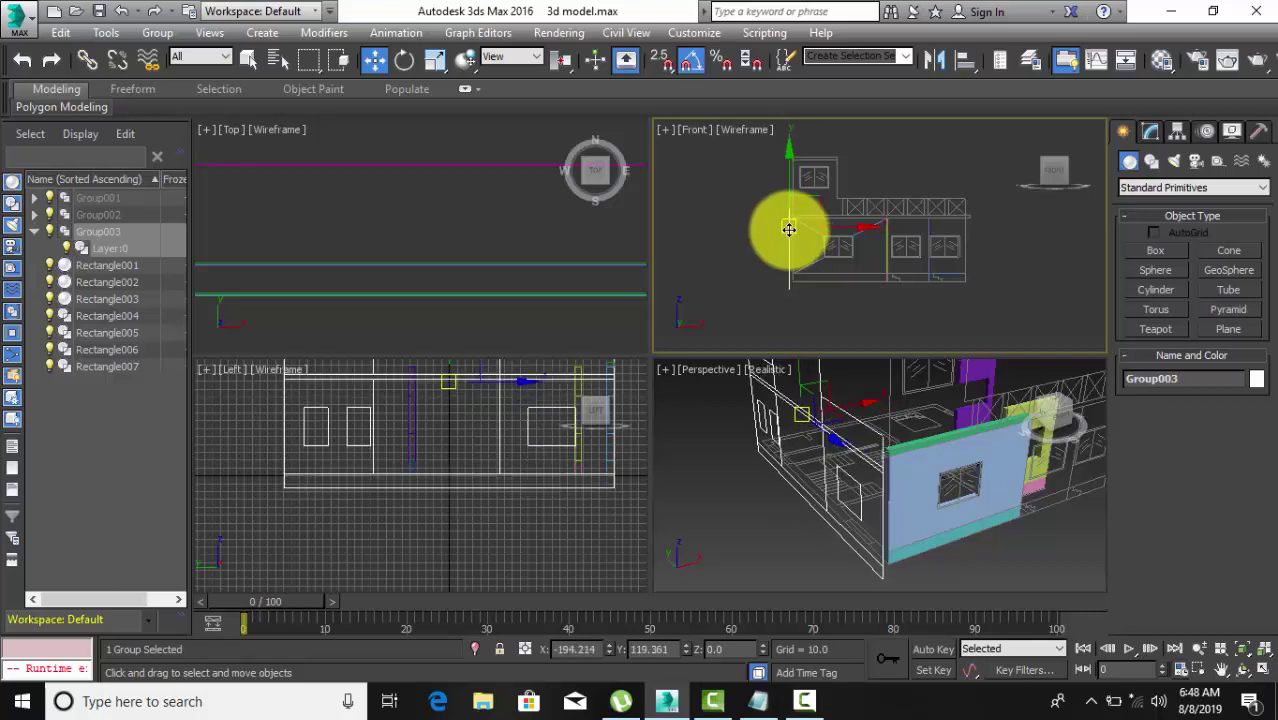
scroll(790, 297, up, 5)
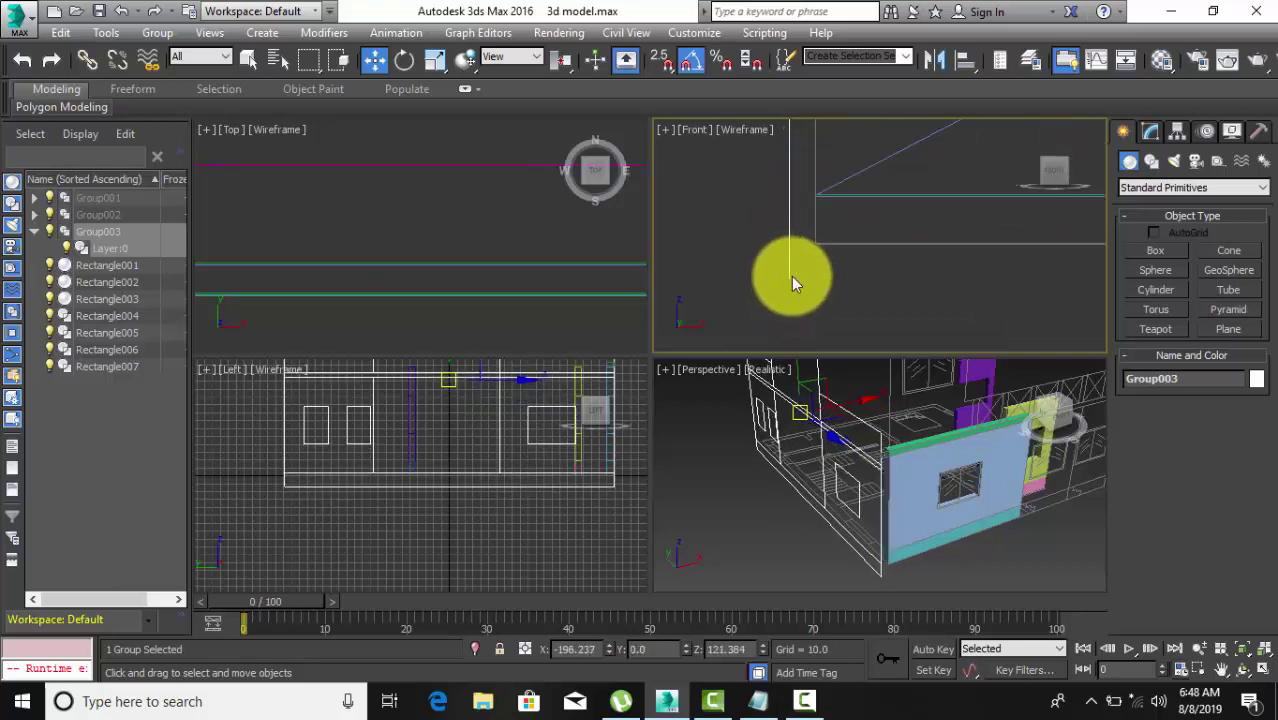
mouse_move(798, 265)
mouse_down()
mouse_move(814, 242)
mouse_move(791, 234)
mouse_up()
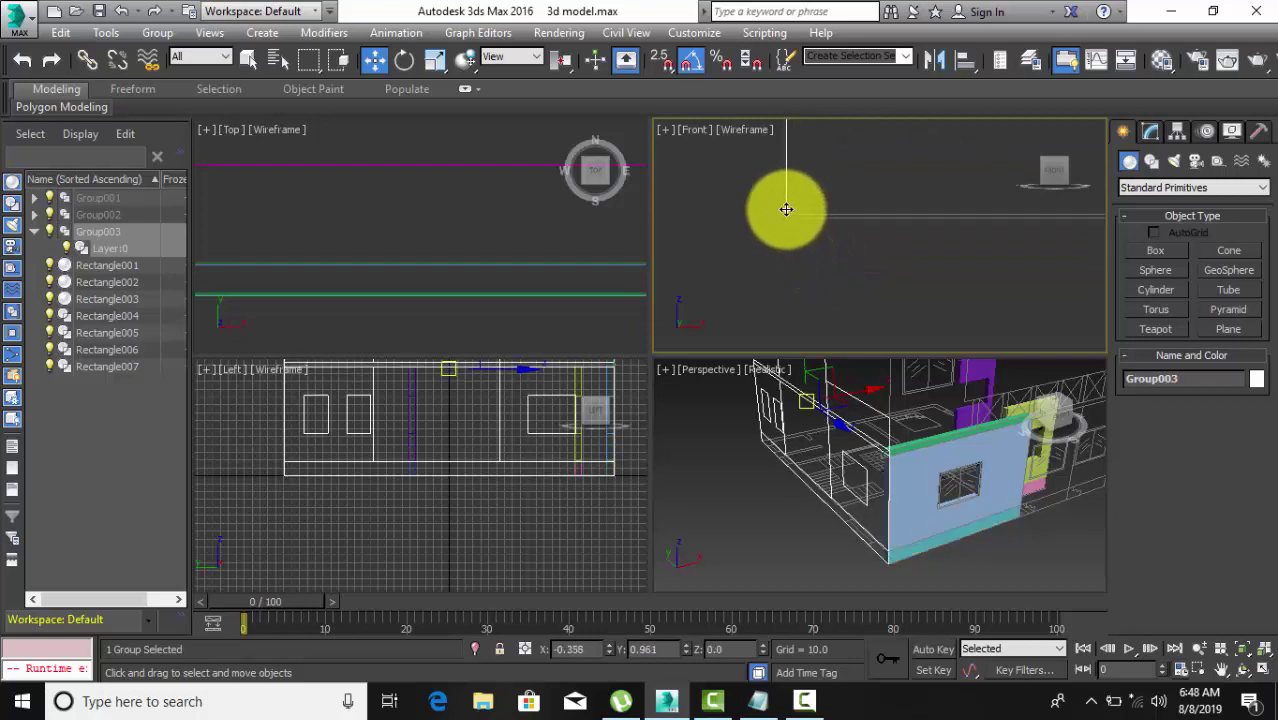
Fine-tune Group003 to X -186.214, Y 0, Z 135.097 against the walls.
drag(807, 245, 808, 248)
mouse_move(805, 240)
middle_down()
mouse_move(803, 219)
mouse_move(809, 306)
mouse_move(782, 306)
mouse_move(797, 250)
middle_up()
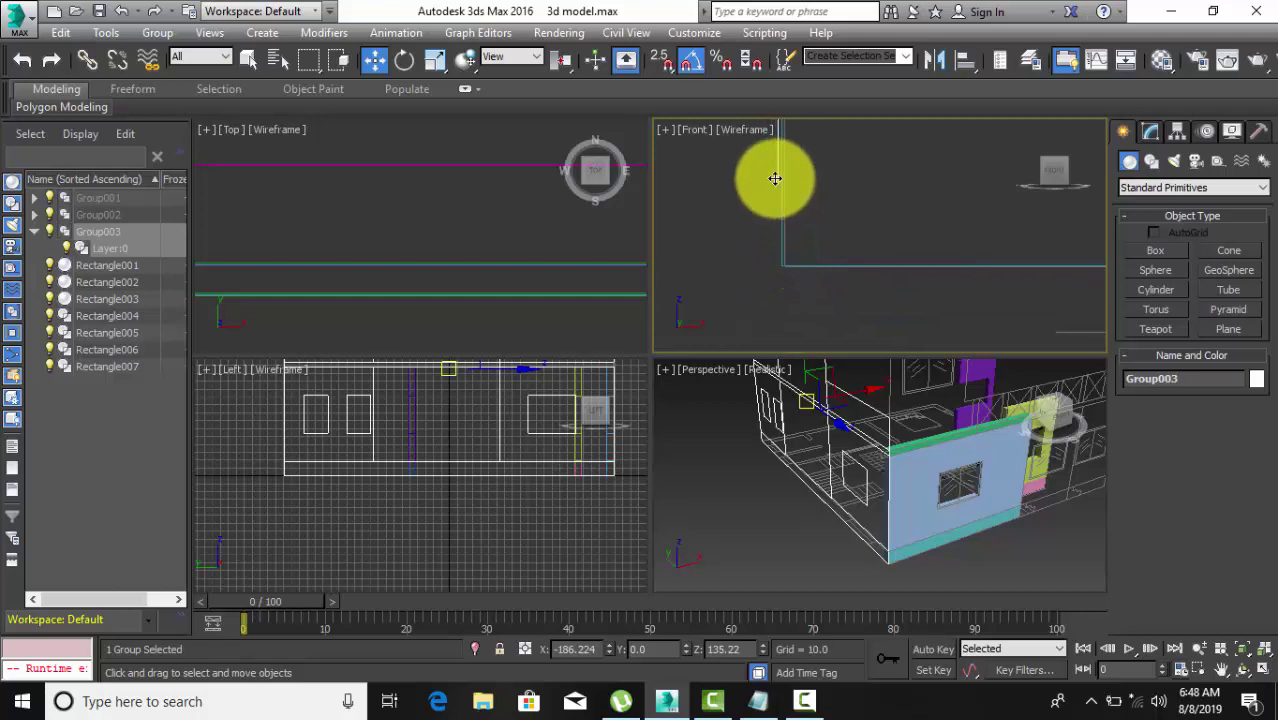
mouse_move(773, 177)
mouse_down()
mouse_move(783, 253)
mouse_move(825, 276)
mouse_move(810, 263)
mouse_move(771, 288)
mouse_move(742, 211)
mouse_move(776, 214)
mouse_move(782, 279)
mouse_up()
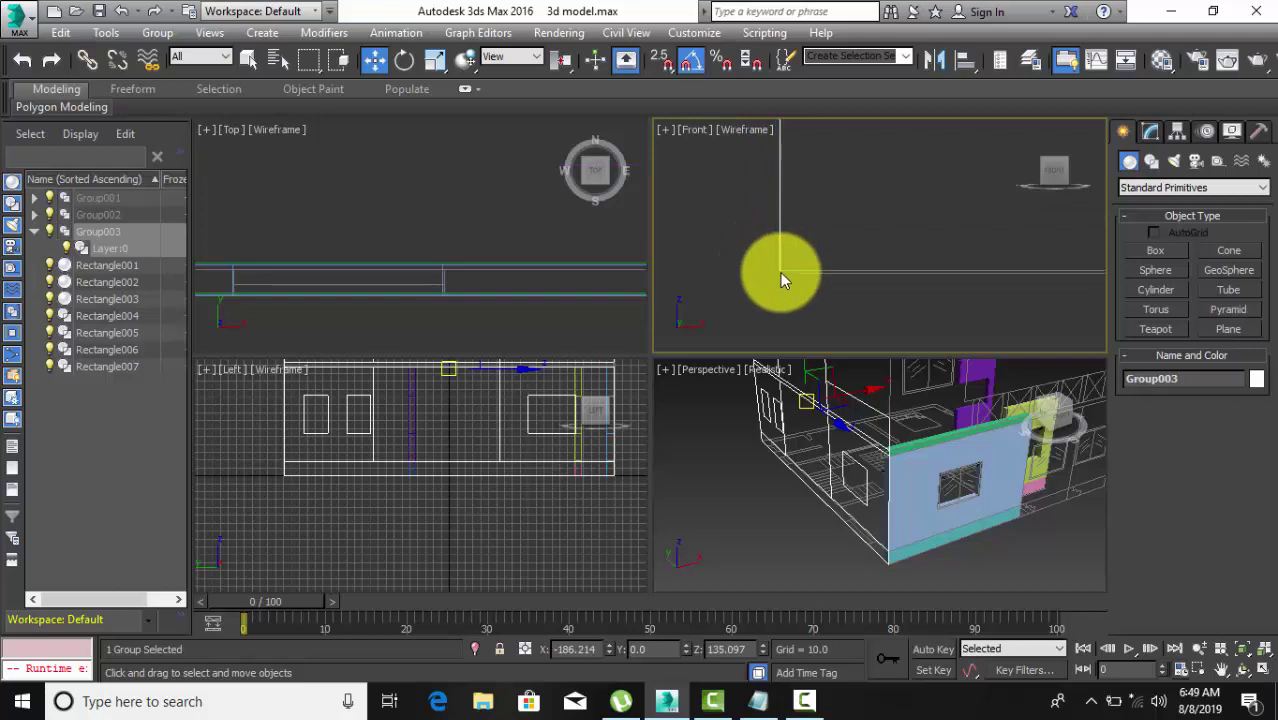
scroll(865, 487, down, 5)
mouse_move(865, 487)
alt+middle_down()
mouse_move(893, 513)
mouse_move(984, 479)
mouse_move(762, 485)
mouse_move(765, 508)
mouse_move(970, 522)
mouse_move(883, 528)
mouse_move(884, 576)
mouse_move(882, 531)
mouse_move(820, 540)
mouse_move(853, 512)
mouse_move(778, 439)
mouse_move(763, 446)
alt+middle_up()
Freeze Group003 through Object Properties so it shows greyed out.
right_click(763, 446)
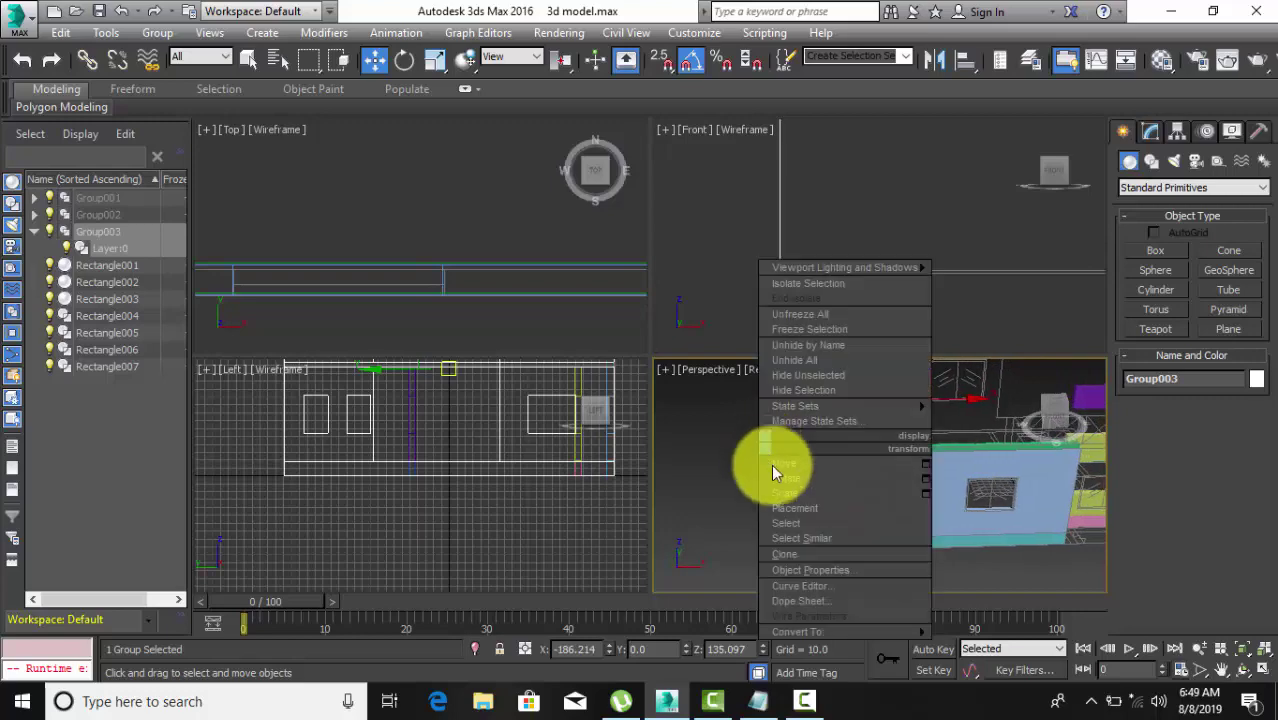
click(818, 570)
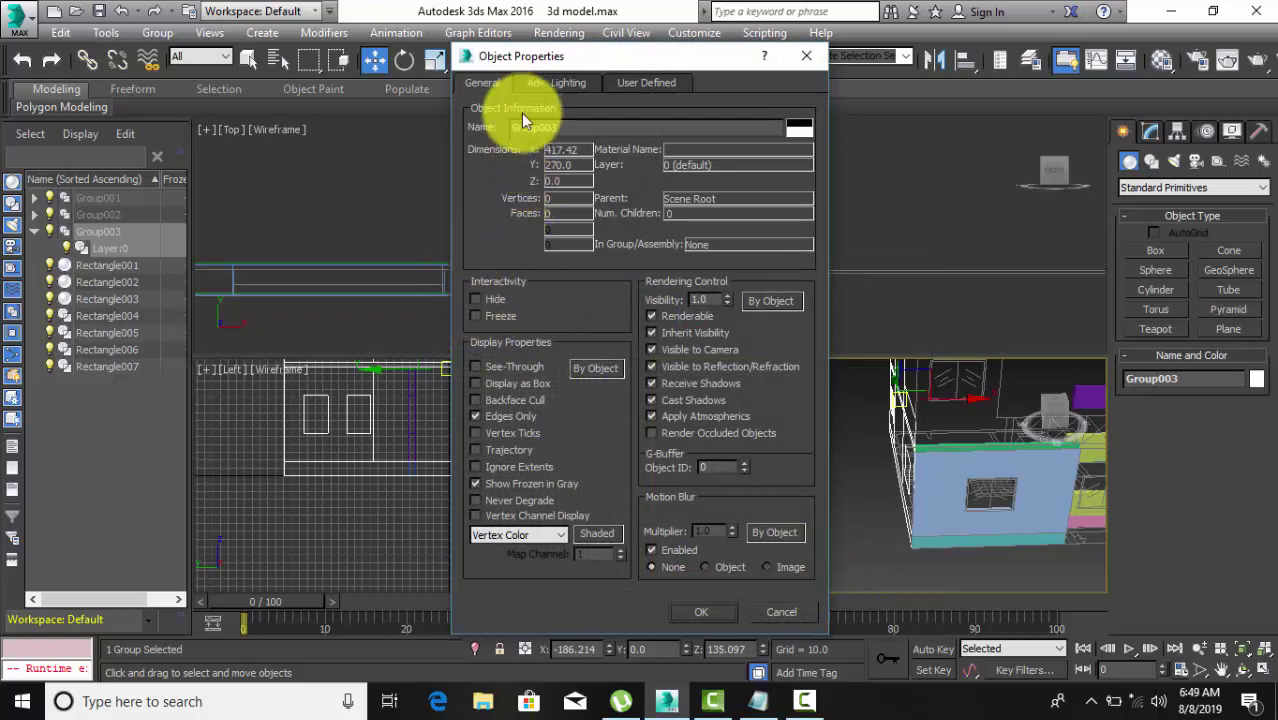
click(702, 611)
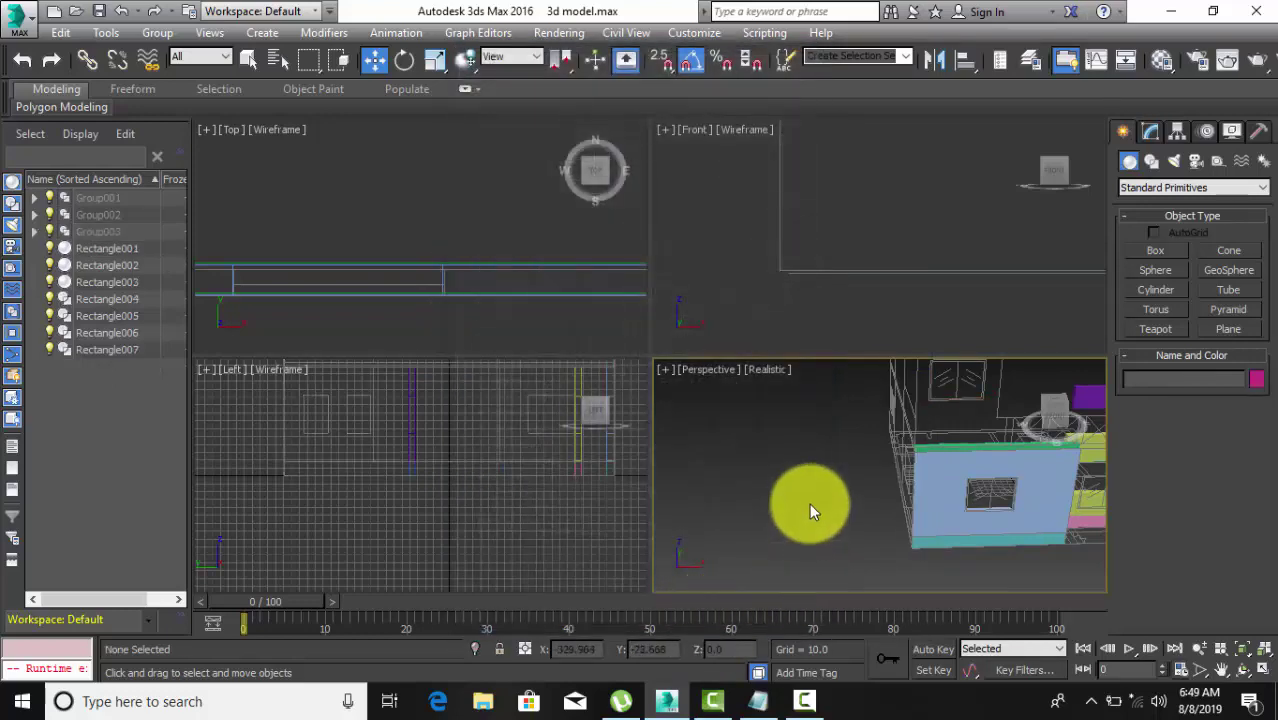
mouse_move(808, 501)
alt+middle_down()
mouse_move(855, 499)
mouse_move(613, 521)
alt+middle_up()
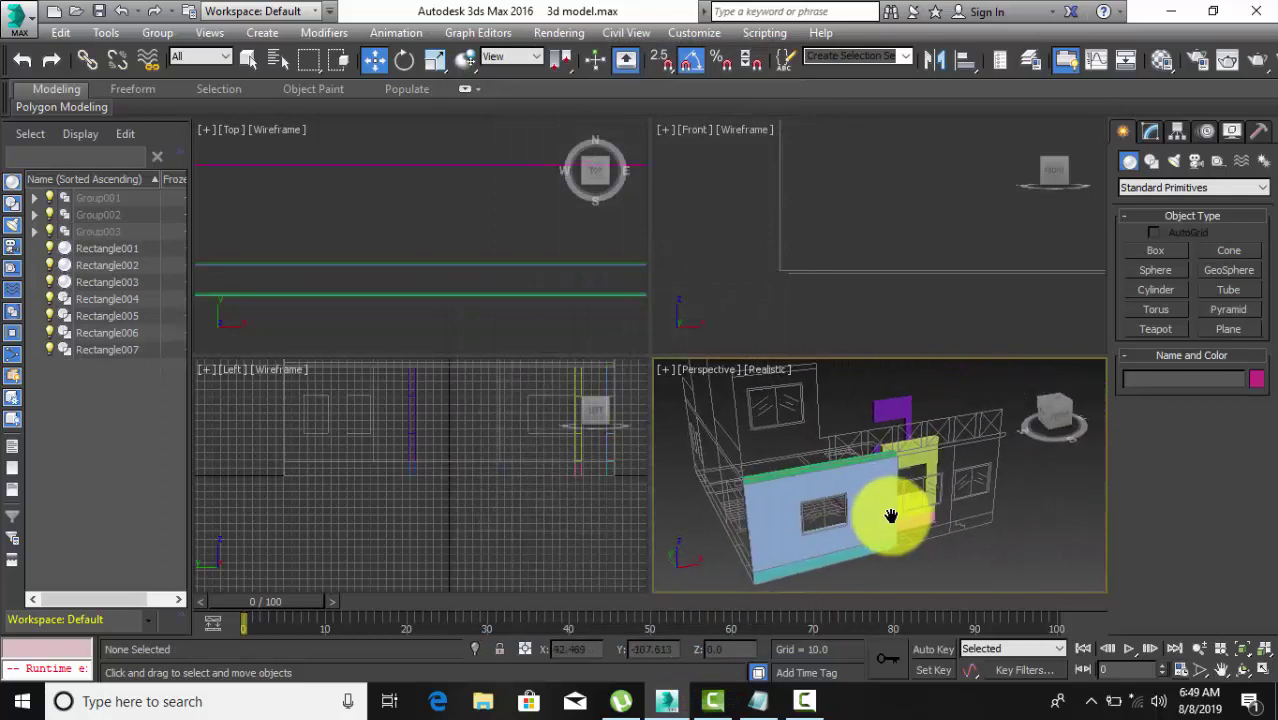
scroll(308, 463, up, 2)
scroll(320, 410, down, 2)
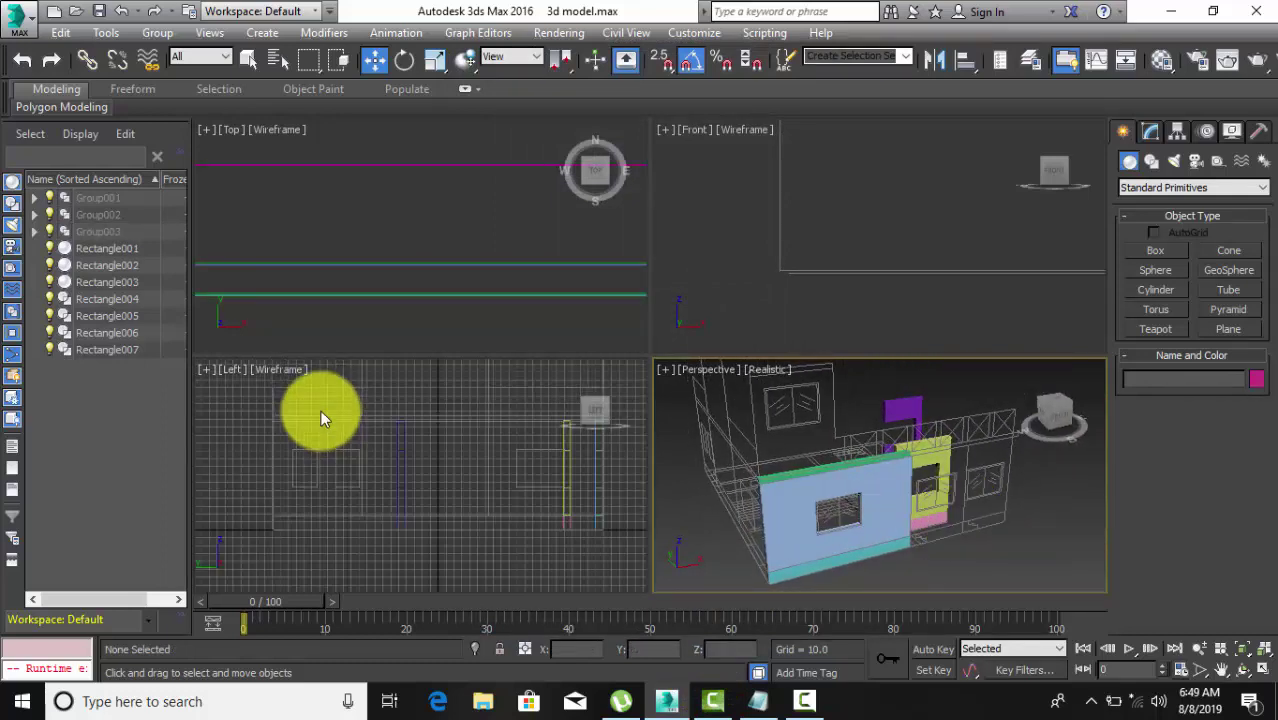
mouse_move(789, 513)
alt+middle_down()
mouse_move(955, 471)
mouse_move(527, 500)
alt+middle_up()
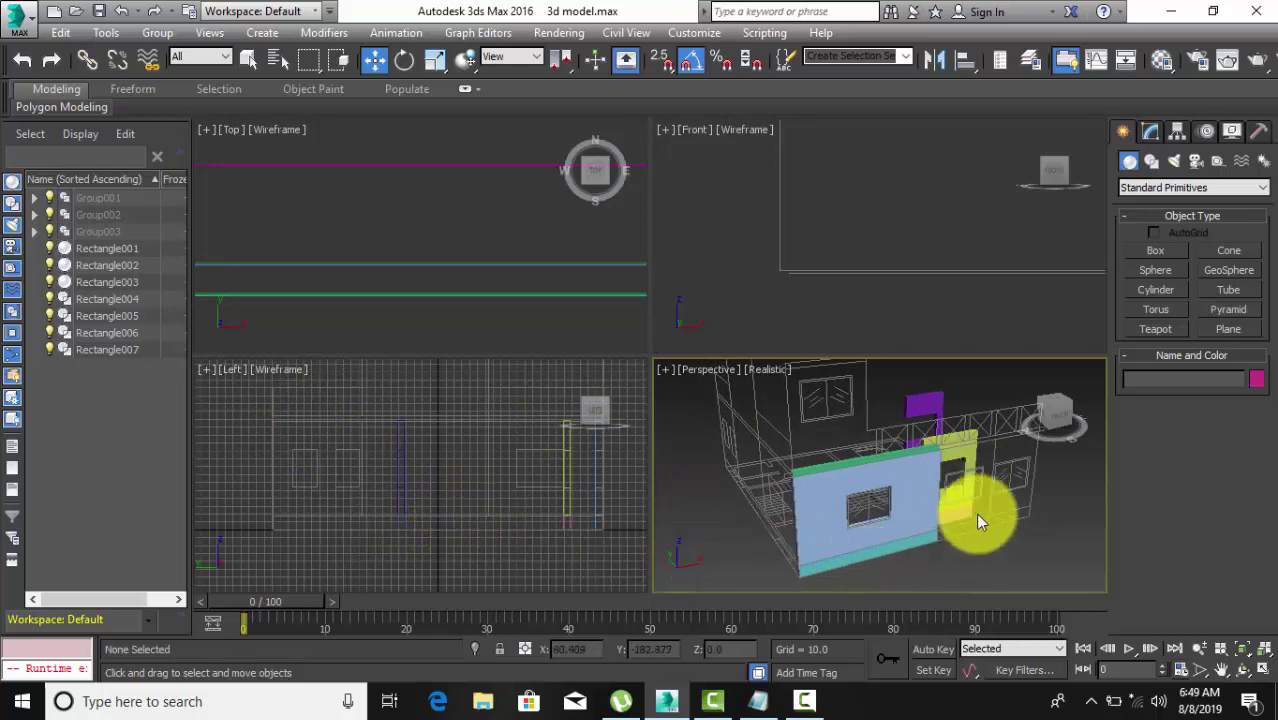
Expand Group001 in Scene Explorer and toggle its visibility off and back on.
mouse_move(1023, 491)
alt+middle_down()
mouse_move(984, 522)
mouse_move(941, 491)
mouse_move(982, 427)
alt+middle_up()
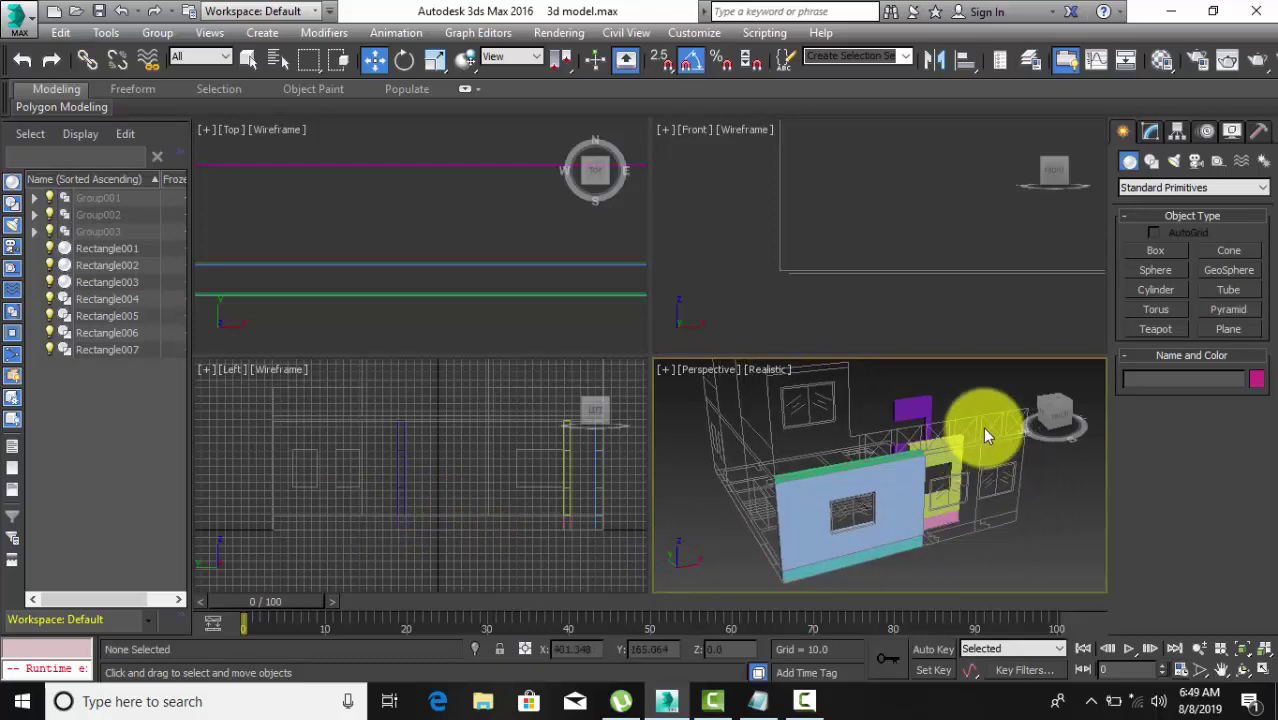
click(34, 197)
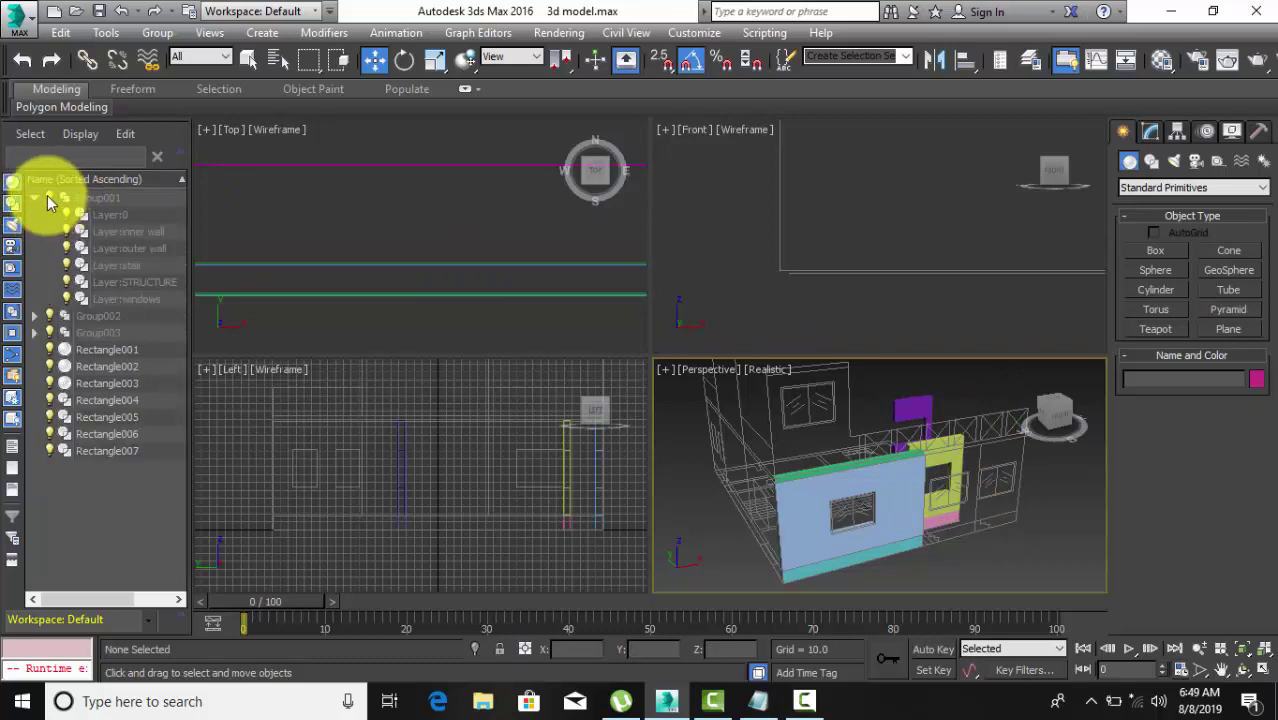
click(48, 197)
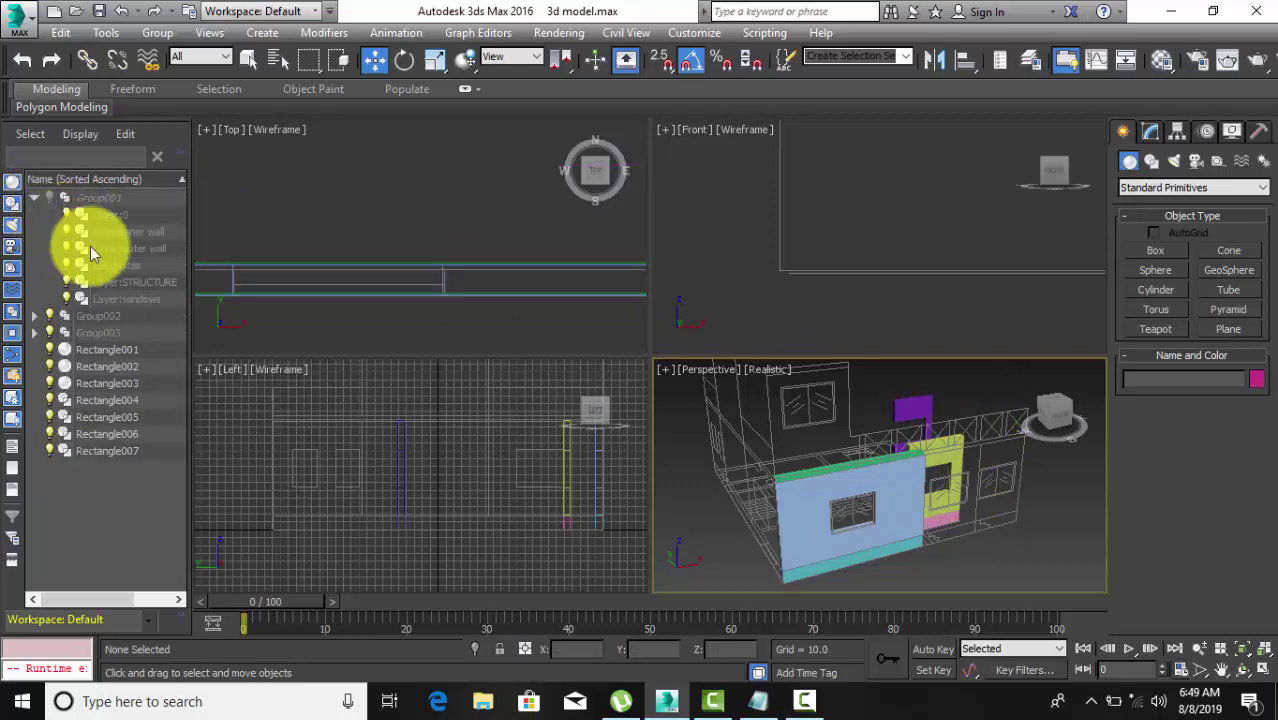
click(48, 314)
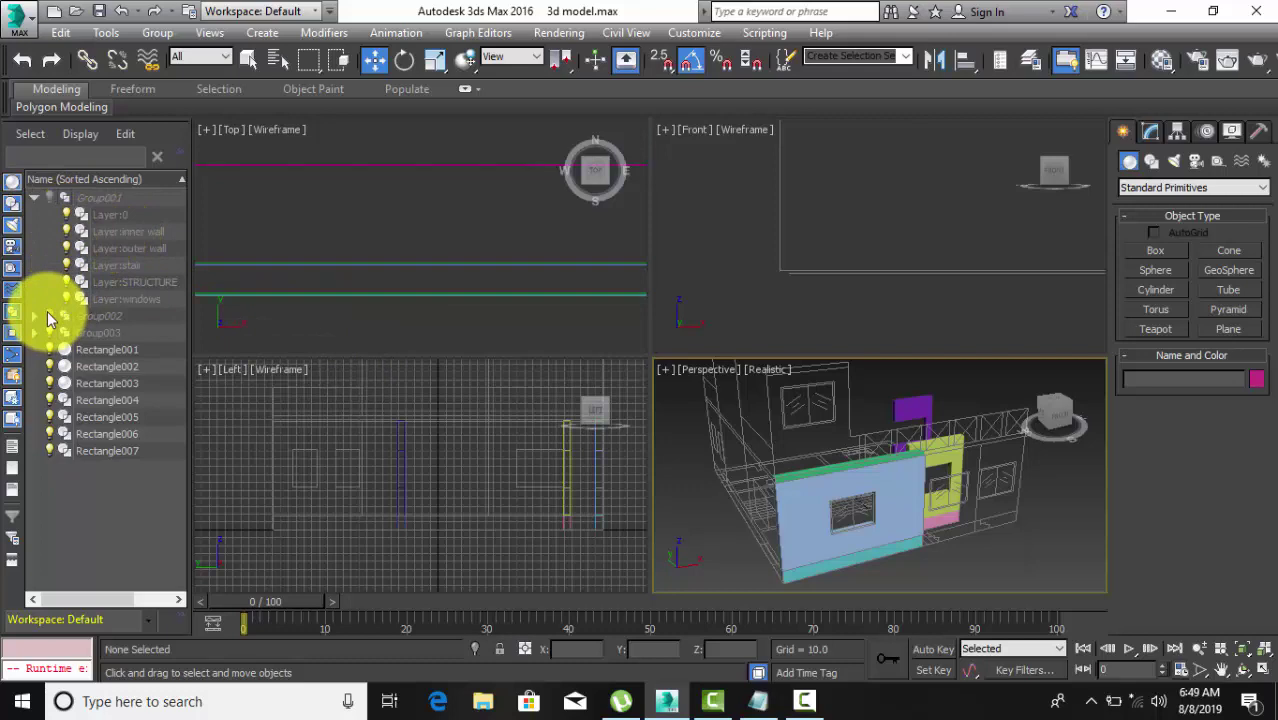
Expand Group002 and its outer wall layer, then reframe the perspective view.
click(34, 316)
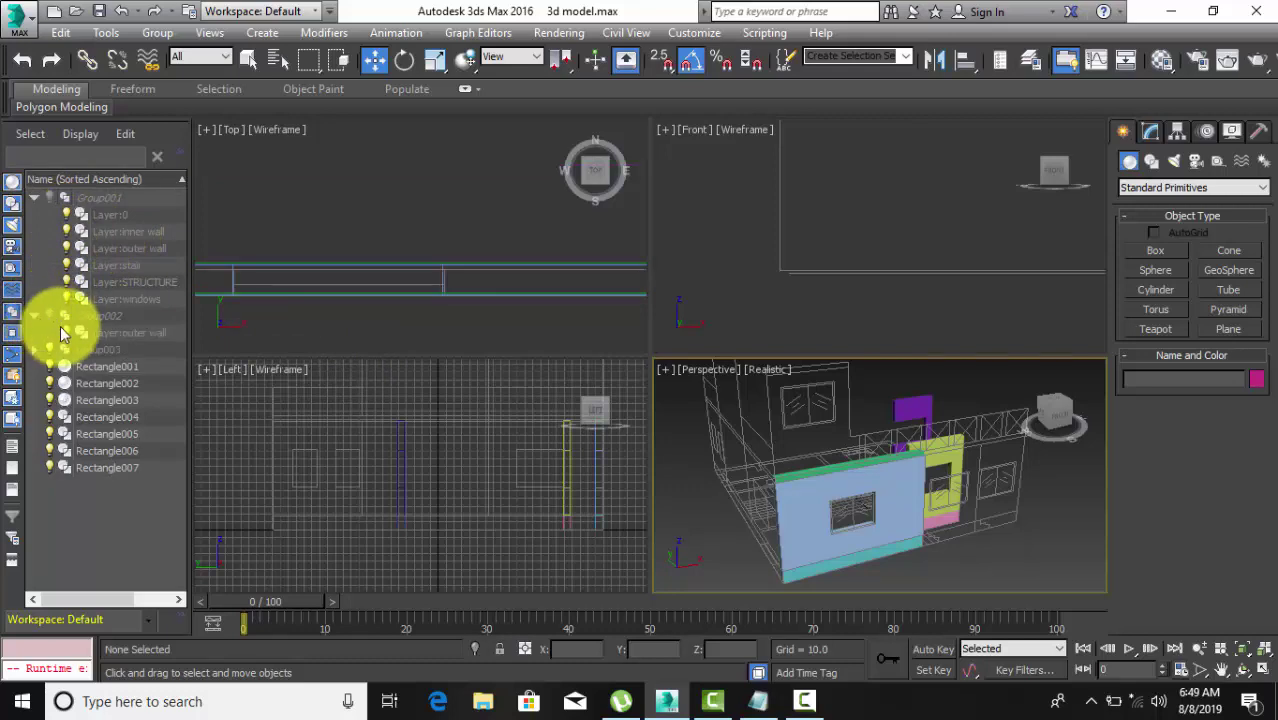
click(65, 330)
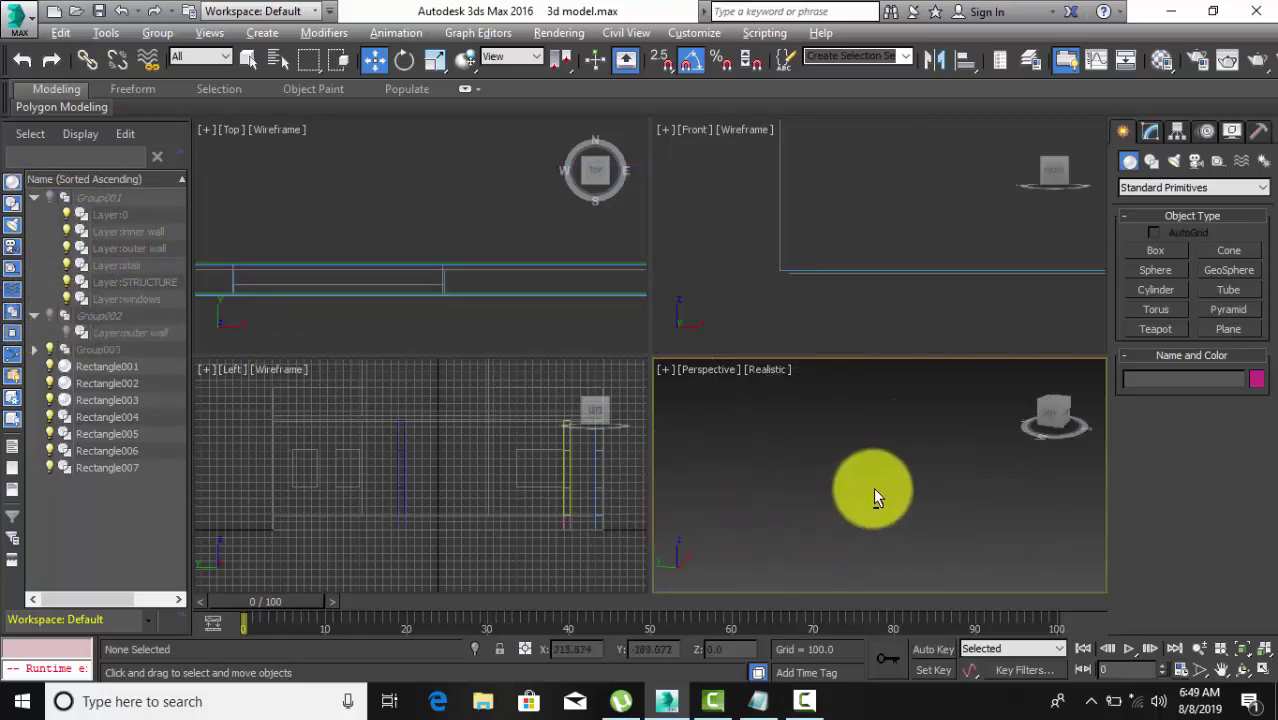
alt+middle_drag(773, 506, 785, 500)
scroll(720, 533, down, 3)
scroll(720, 534, down, 3)
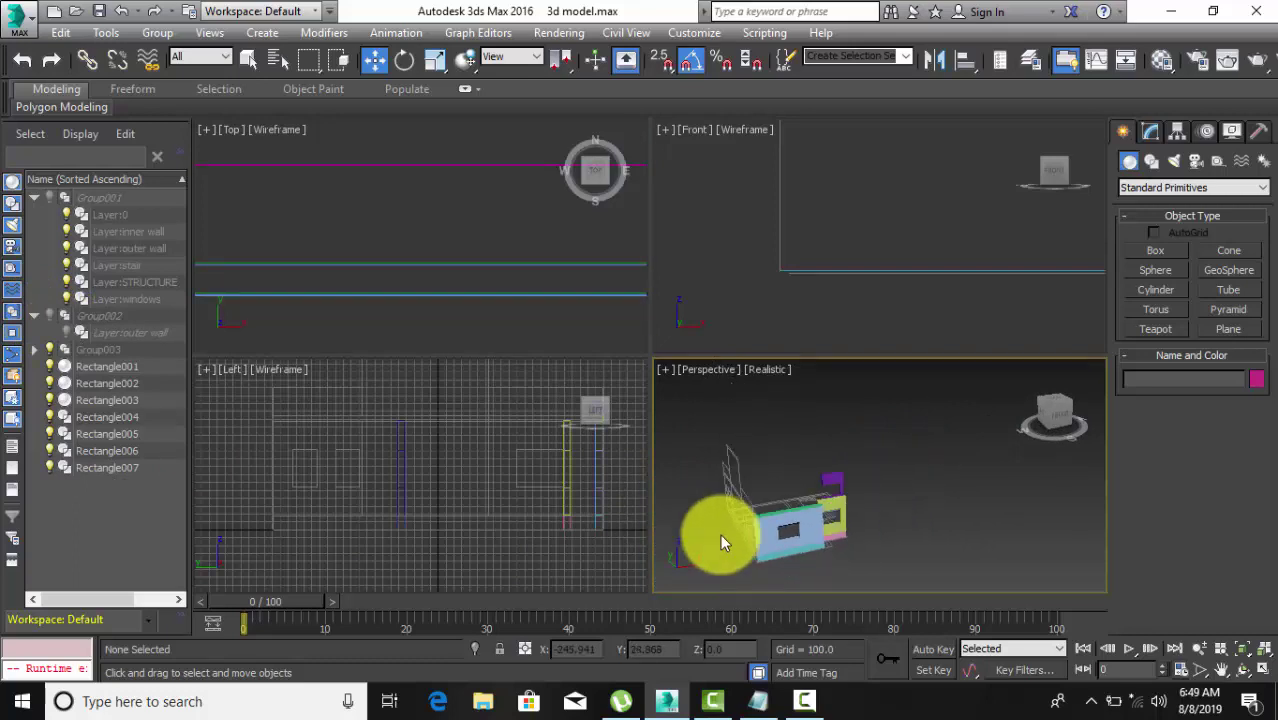
scroll(760, 518, down, 3)
scroll(779, 522, up, 5)
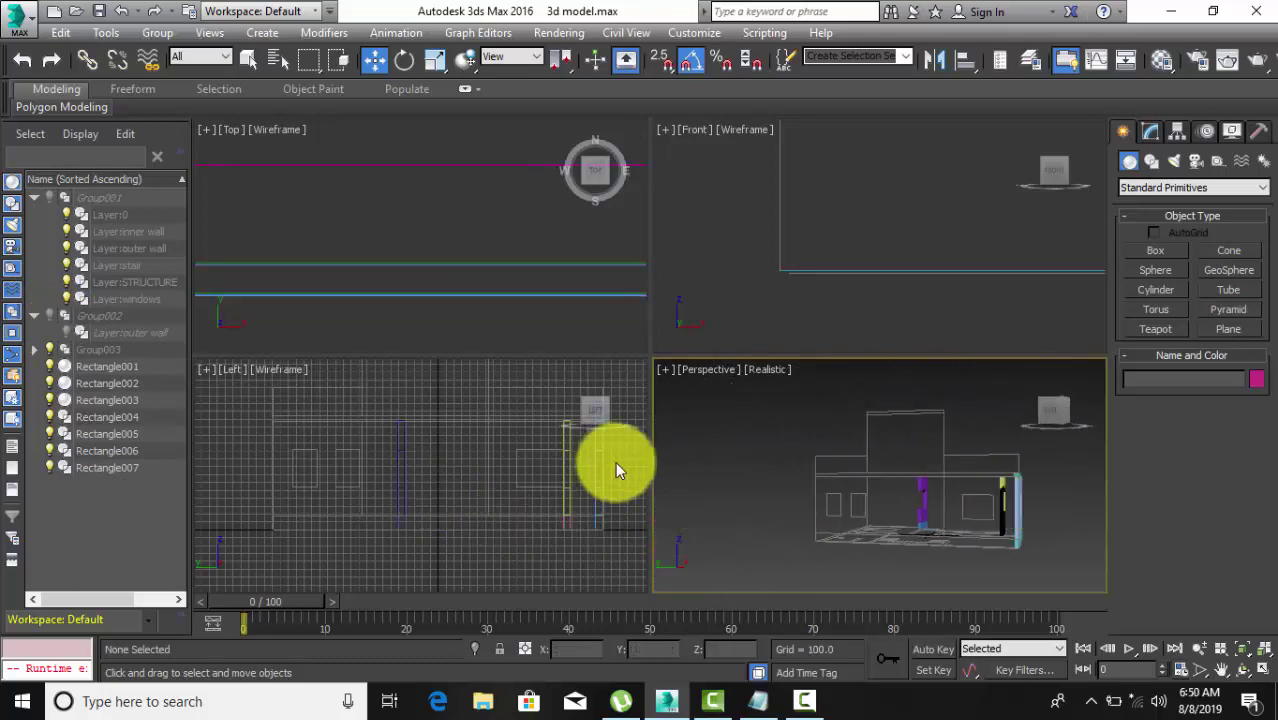
Pick the Rectangle spline tool and hide the grid in the Left viewport.
click(1152, 162)
click(1224, 267)
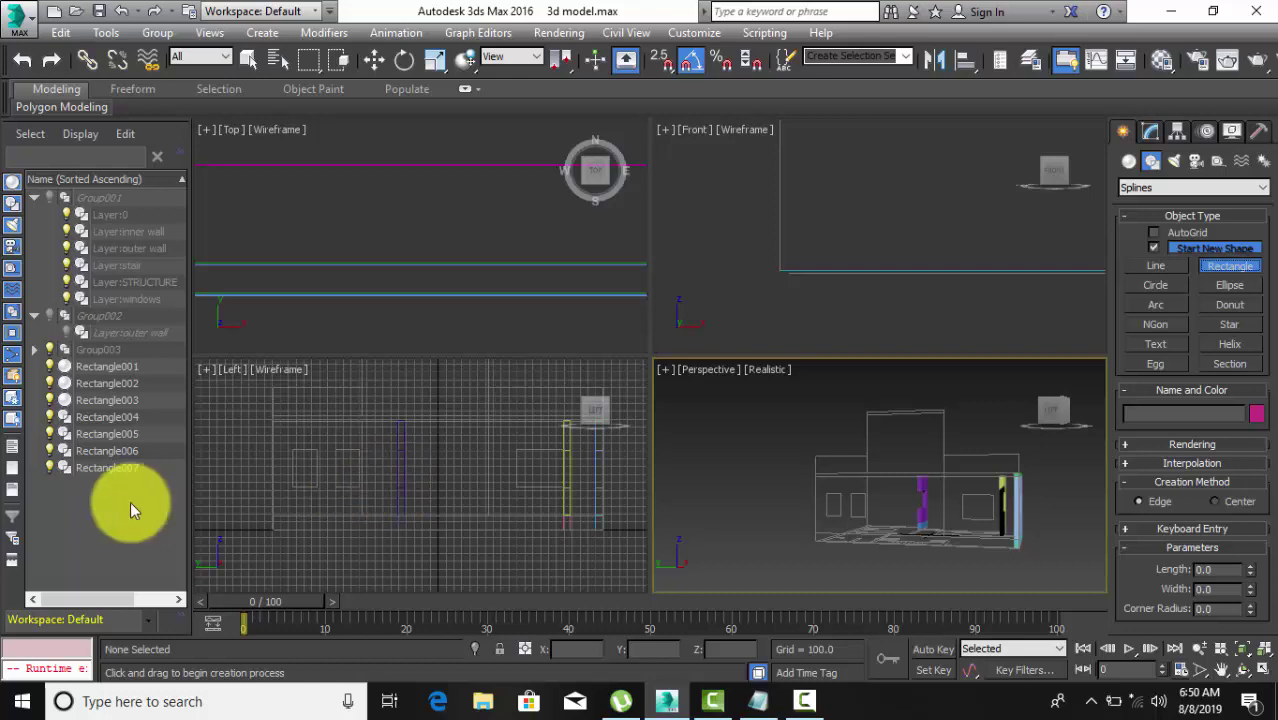
click(298, 484)
key(g)
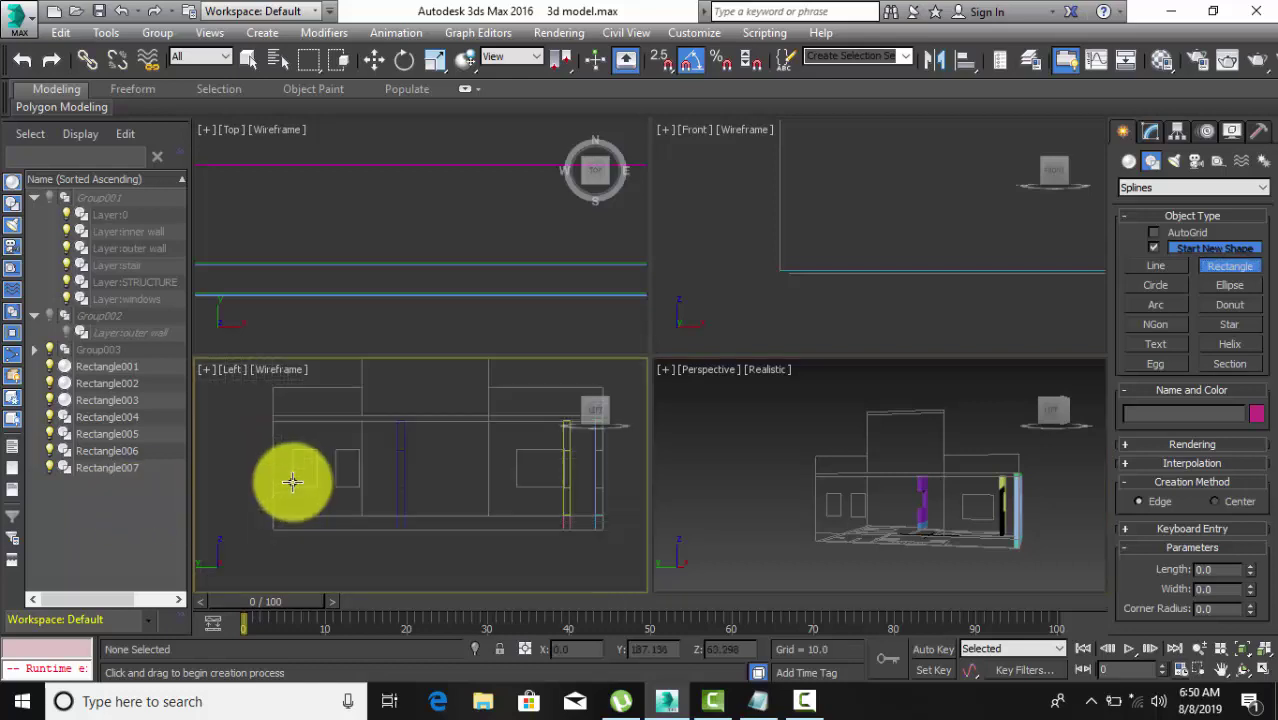
Draw Rectangle008 (120.011 × 112.547) over an opening on the elevation.
scroll(275, 430, up, 2)
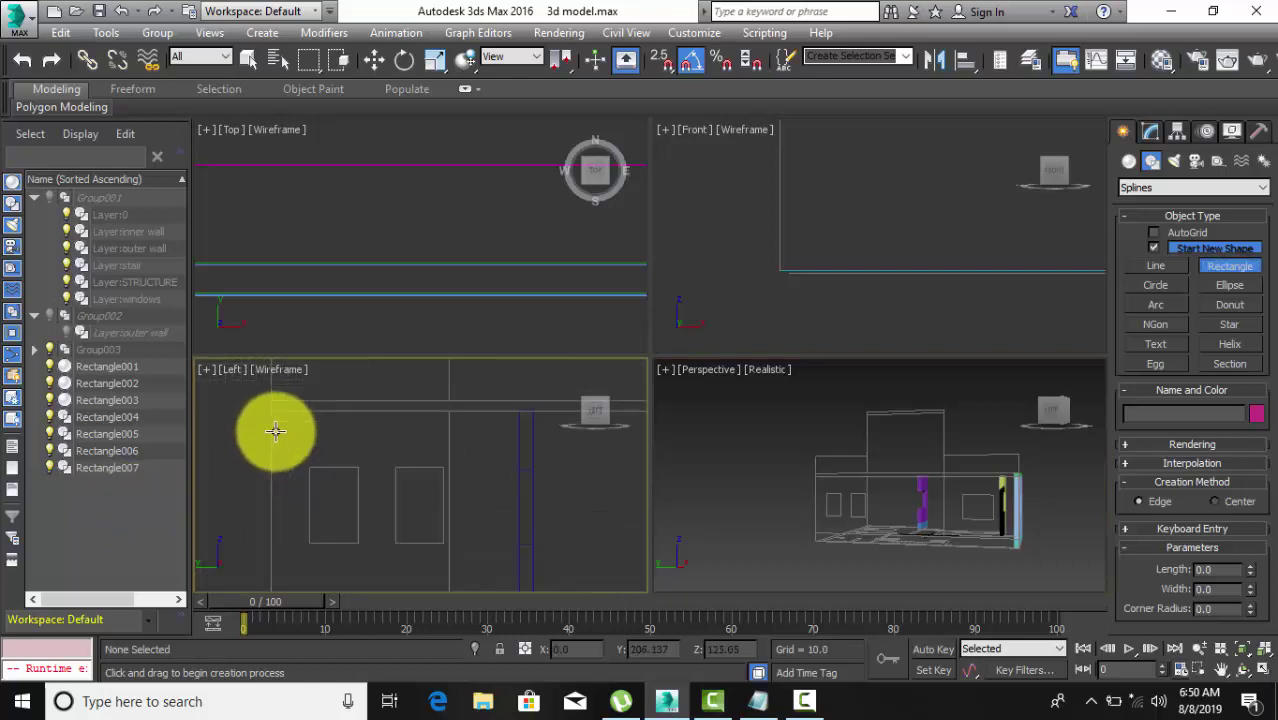
scroll(274, 428, up, 2)
scroll(268, 400, up, 2)
scroll(277, 417, up, 2)
scroll(277, 405, up, 2)
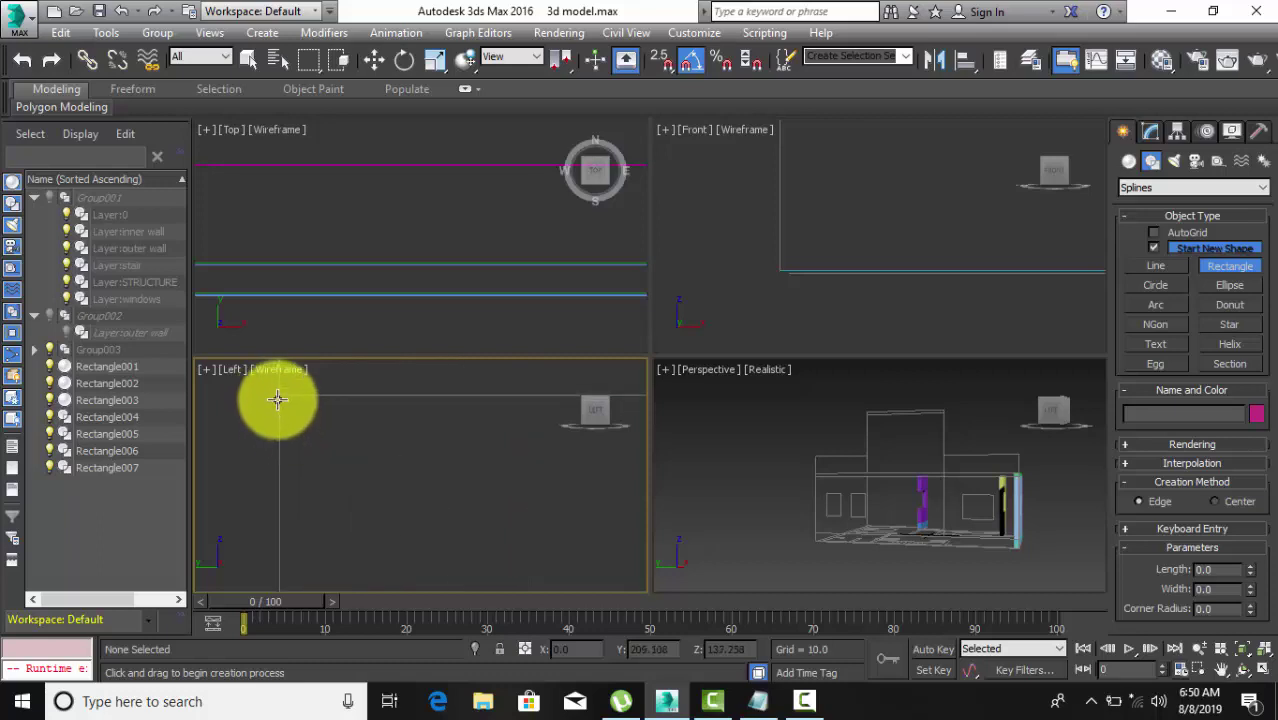
scroll(272, 400, up, 1)
scroll(285, 425, up, 2)
scroll(292, 433, up, 1)
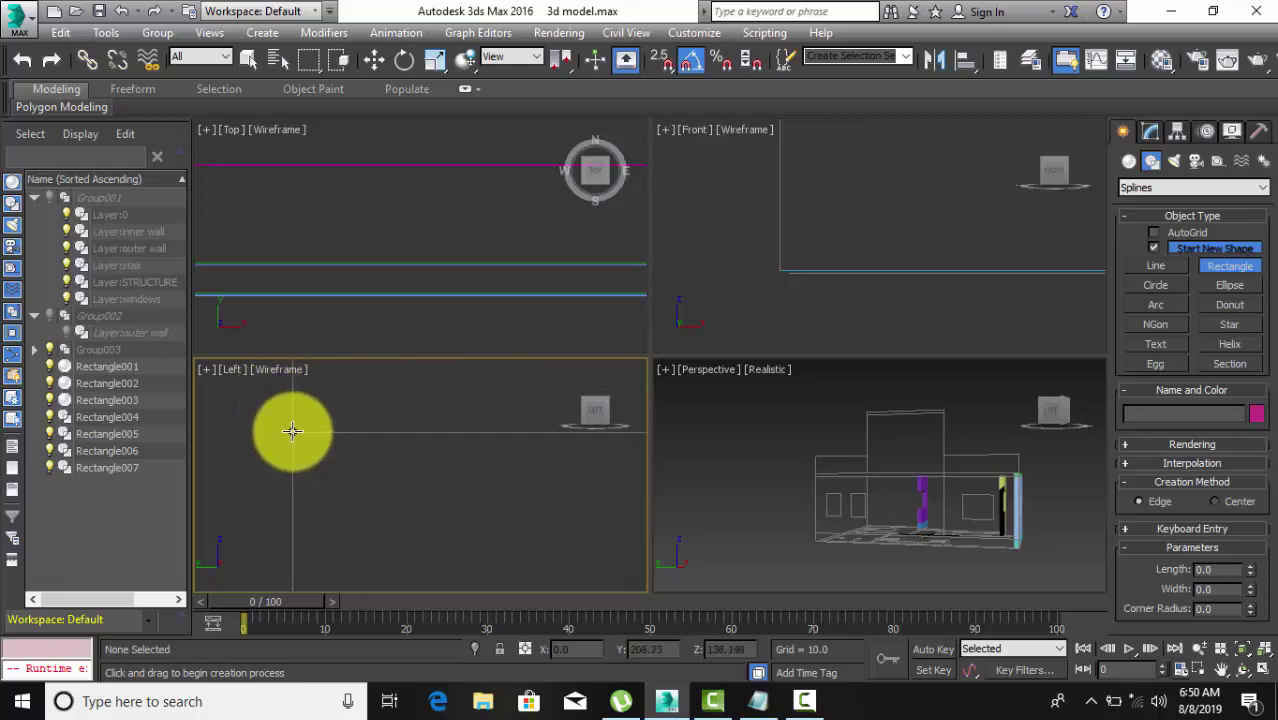
mouse_move(292, 431)
mouse_down()
mouse_move(421, 555)
mouse_move(357, 521)
mouse_move(422, 551)
mouse_move(454, 533)
mouse_up()
scroll(322, 480, down, 1)
scroll(322, 480, down, 1)
scroll(331, 487, down, 1)
Draw Rectangle009 over an opening on the side elevation.
mouse_move(398, 495)
middle_down()
mouse_move(422, 451)
mouse_move(405, 476)
mouse_move(392, 428)
middle_up()
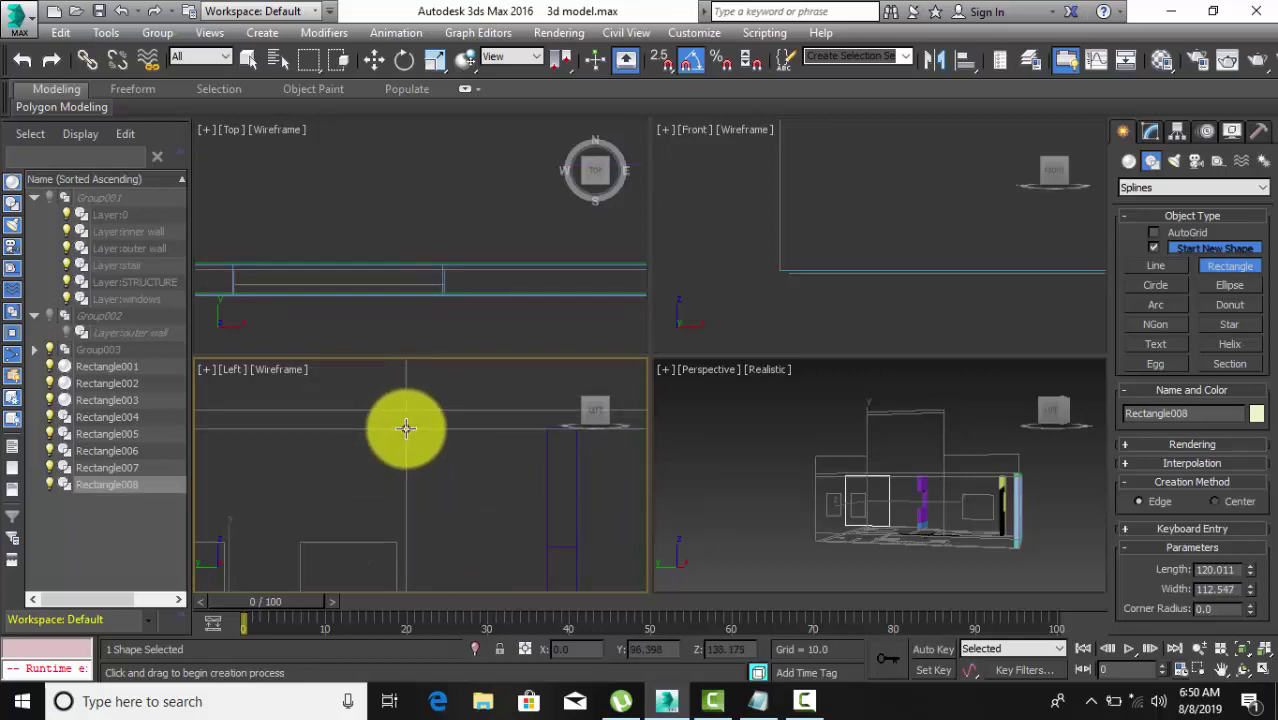
middle_drag(451, 491, 456, 508)
mouse_move(456, 508)
mouse_down()
mouse_move(468, 503)
mouse_move(434, 497)
mouse_up()
scroll(447, 491, up, 2)
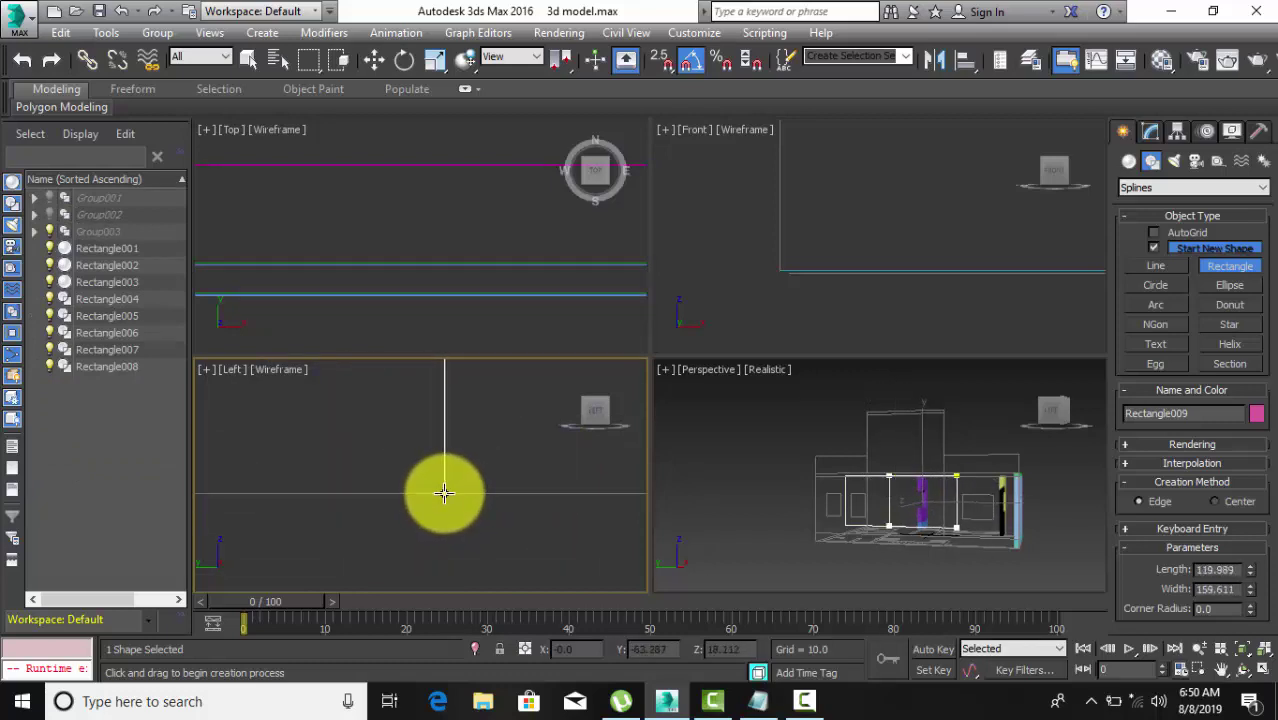
drag(444, 492, 444, 492)
scroll(462, 523, down, 3)
scroll(465, 518, down, 2)
scroll(480, 487, up, 3)
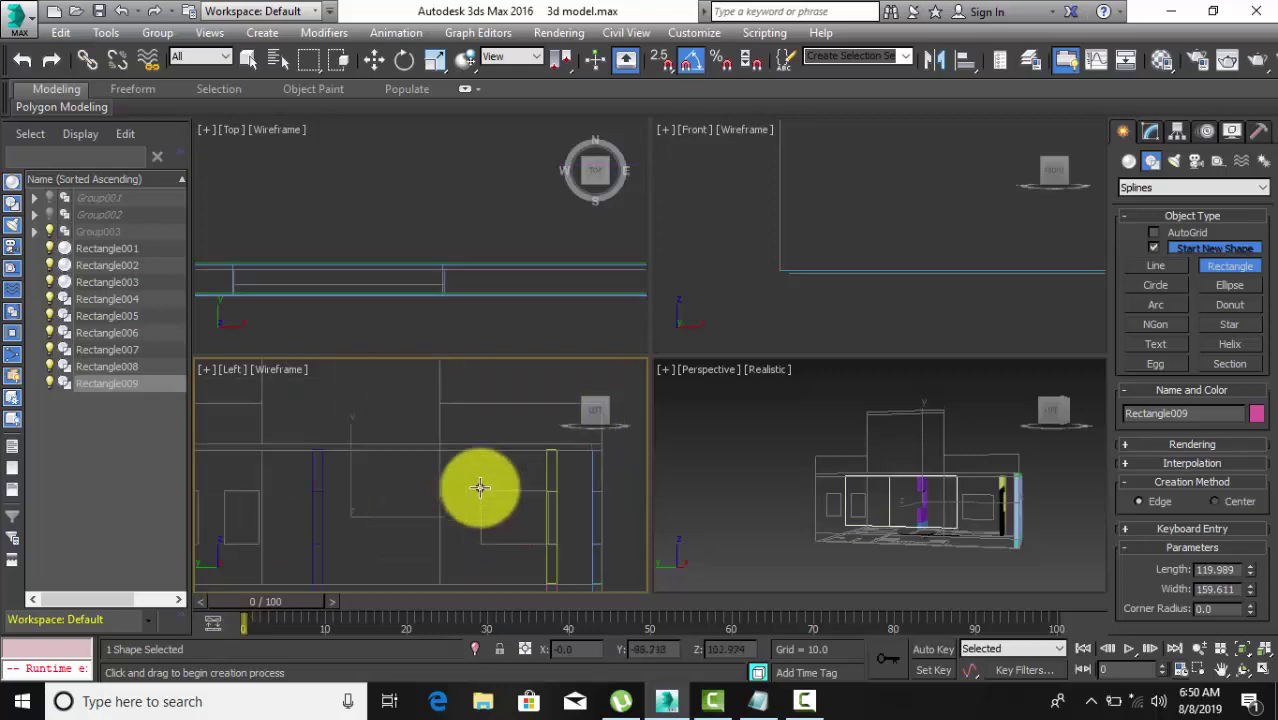
scroll(451, 443, up, 3)
scroll(399, 400, up, 2)
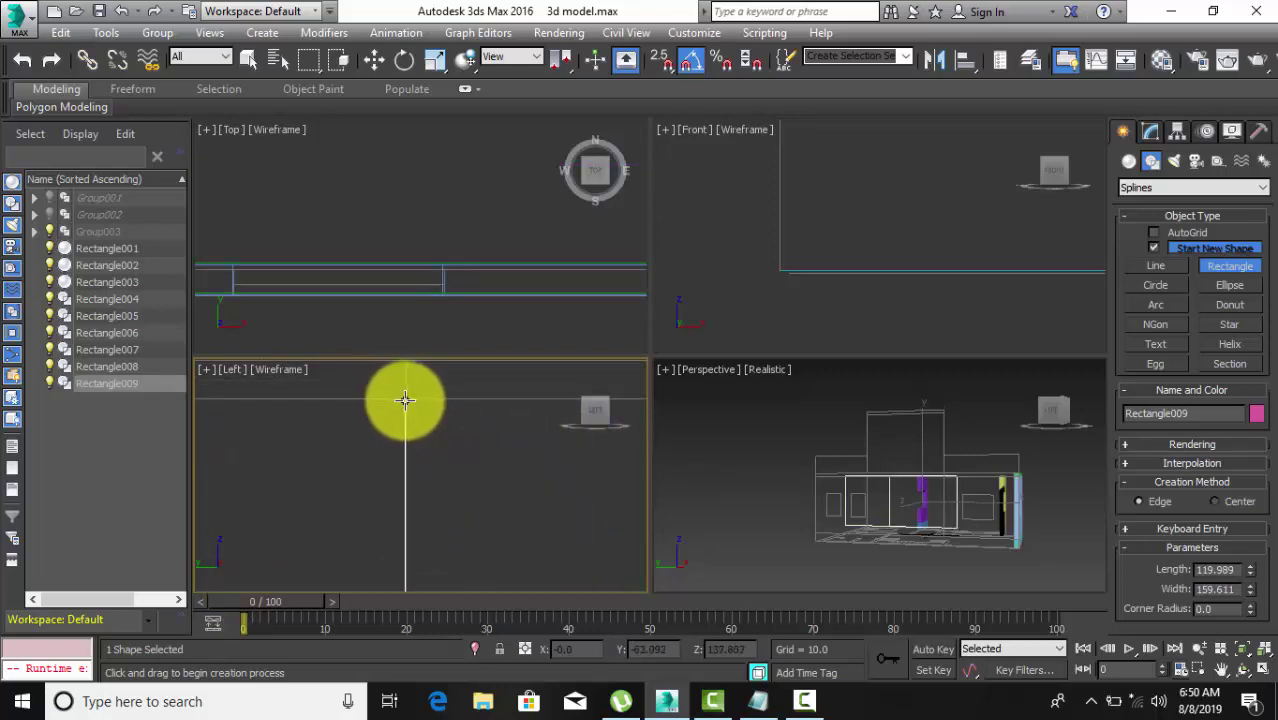
Draw Rectangle010 (119.837 × 145.036) out to the wall edge, panning while drawing.
drag(405, 399, 528, 546)
scroll(457, 465, down, 3)
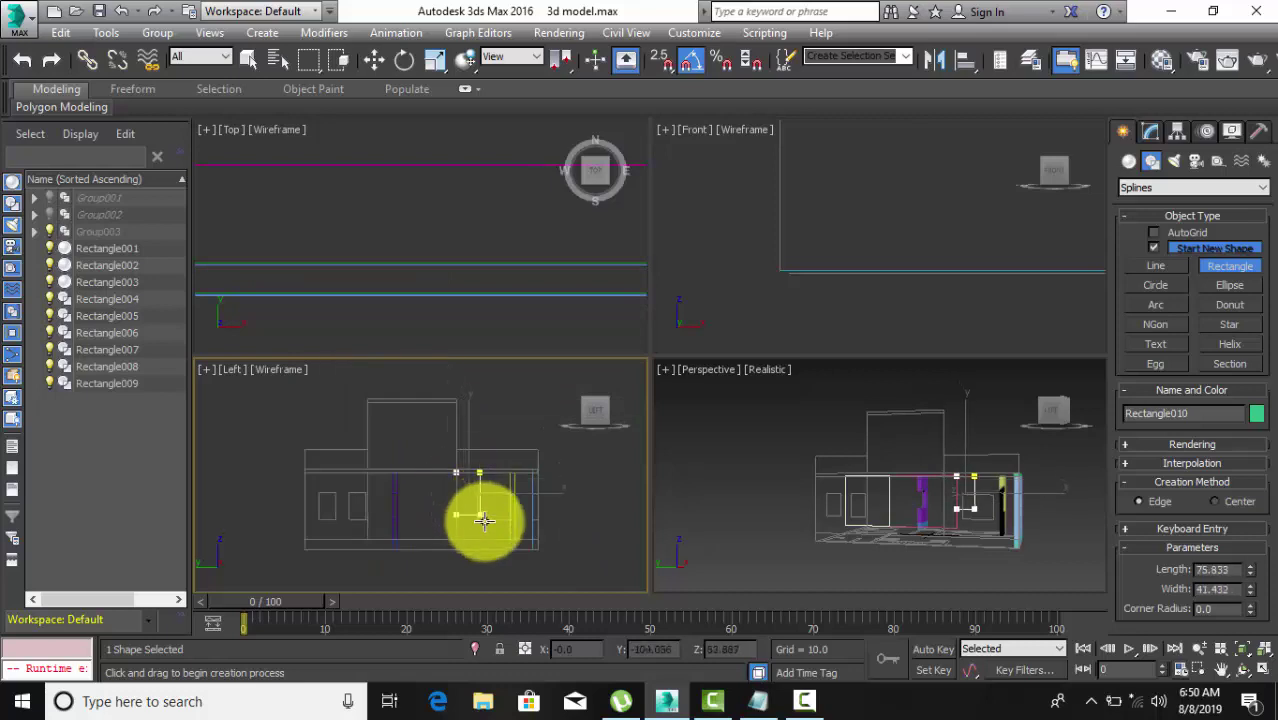
middle_drag(528, 546, 427, 499)
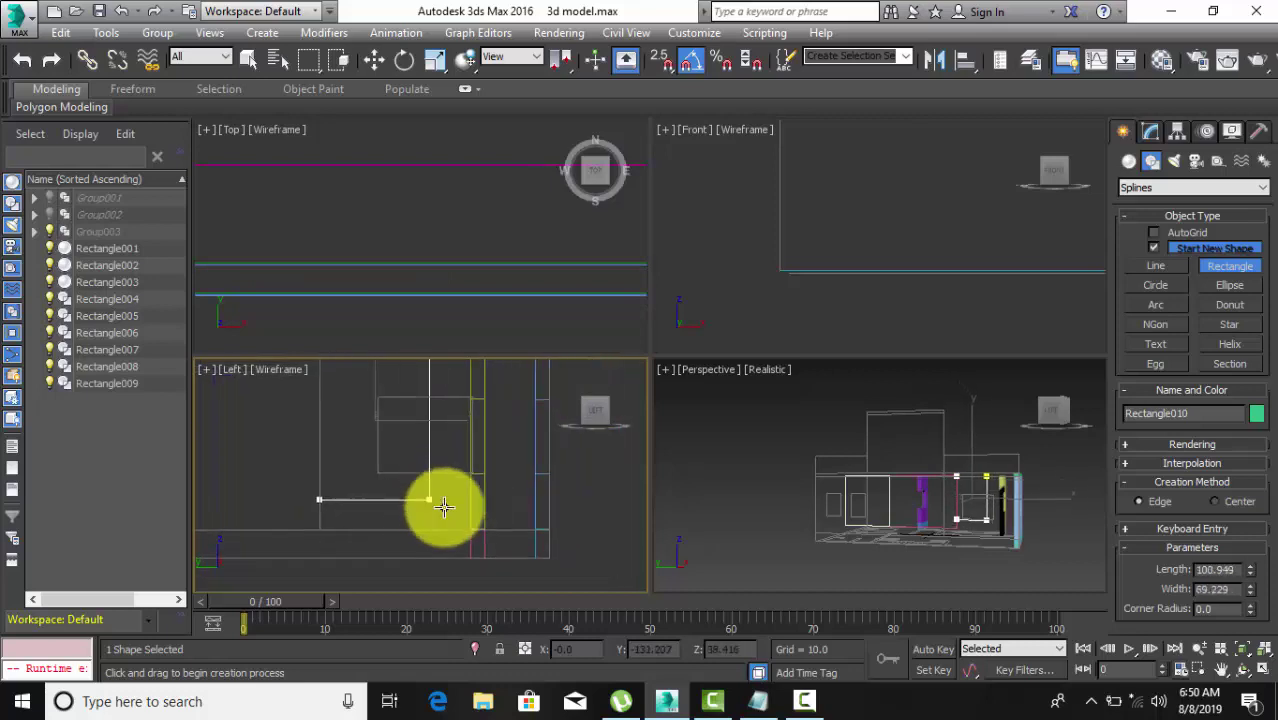
drag(444, 507, 553, 533)
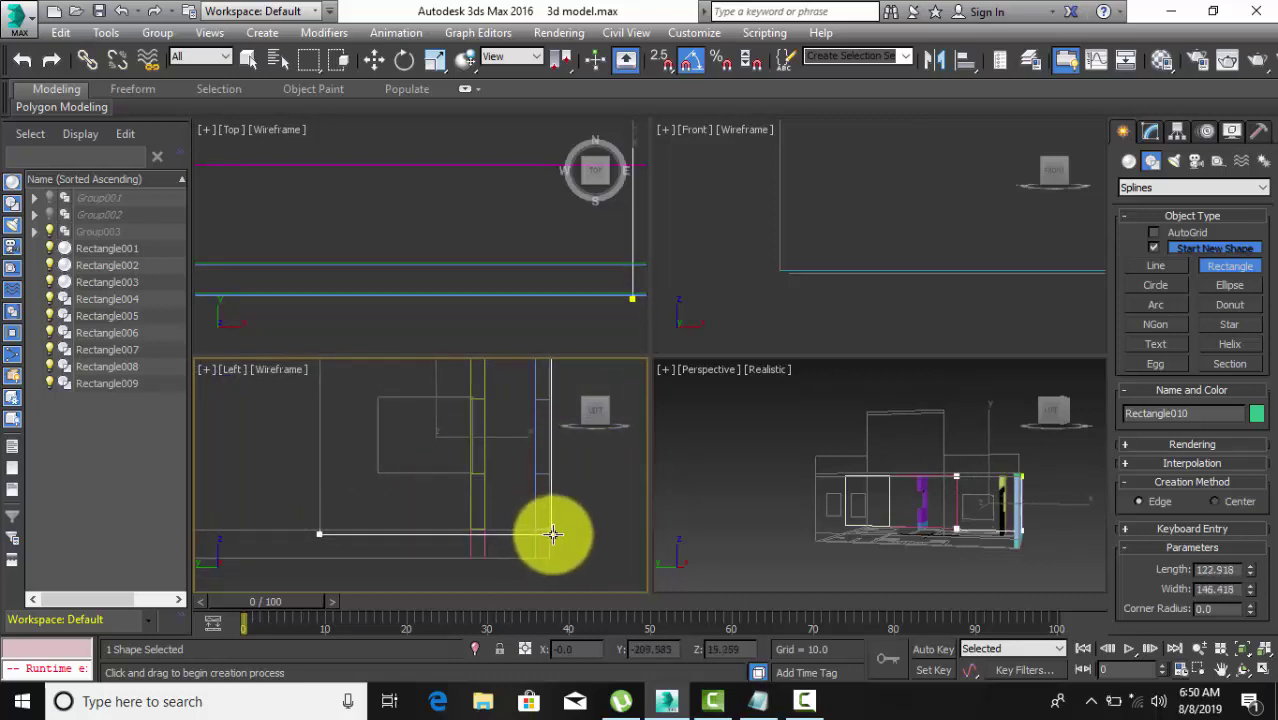
mouse_move(547, 533)
middle_down()
mouse_move(550, 480)
mouse_move(545, 522)
middle_up()
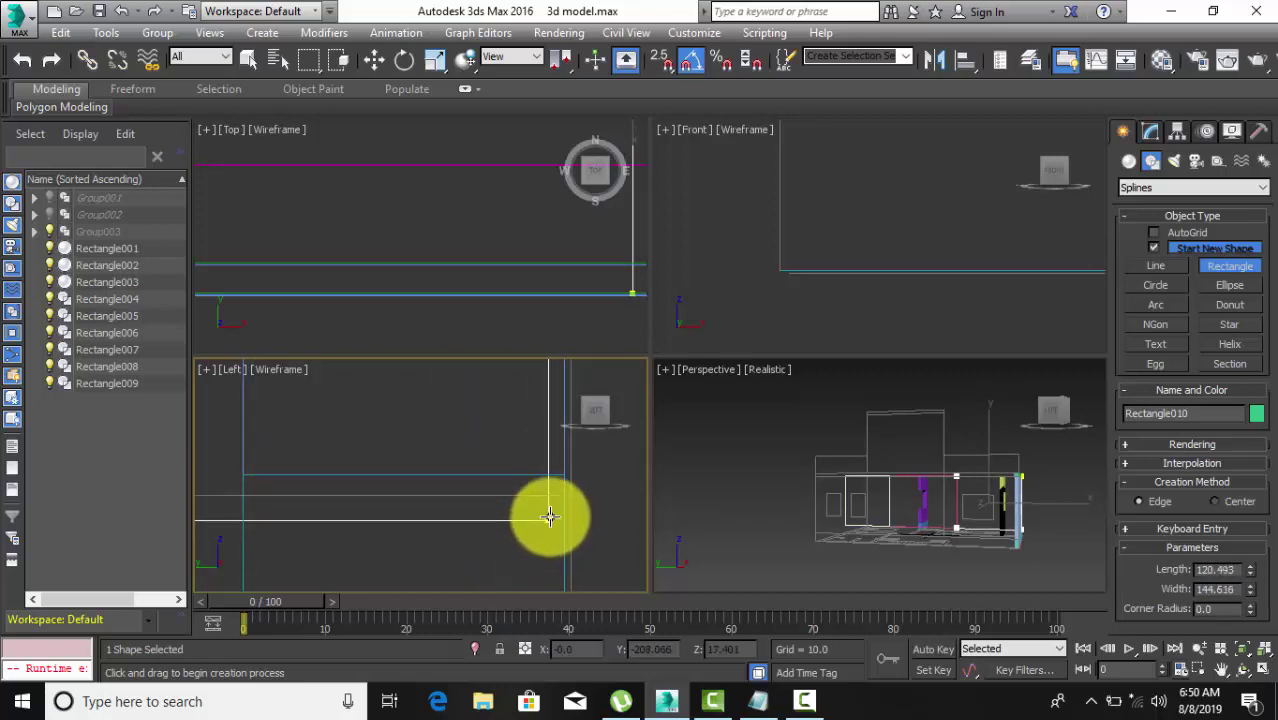
drag(549, 513, 561, 501)
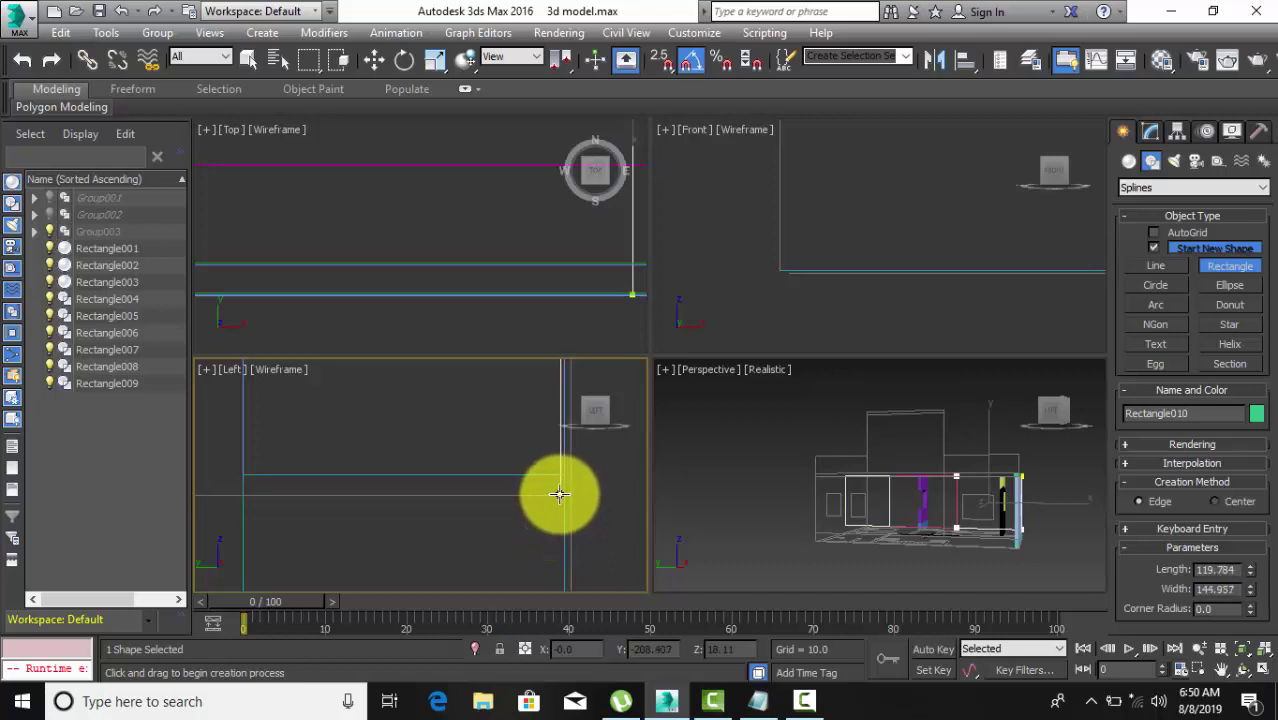
mouse_move(551, 497)
mouse_down()
mouse_move(566, 497)
mouse_move(508, 516)
mouse_up()
mouse_move(508, 516)
middle_down()
mouse_move(448, 519)
mouse_move(548, 476)
mouse_move(530, 492)
middle_up()
mouse_move(417, 491)
middle_down()
mouse_move(485, 491)
mouse_move(320, 479)
middle_up()
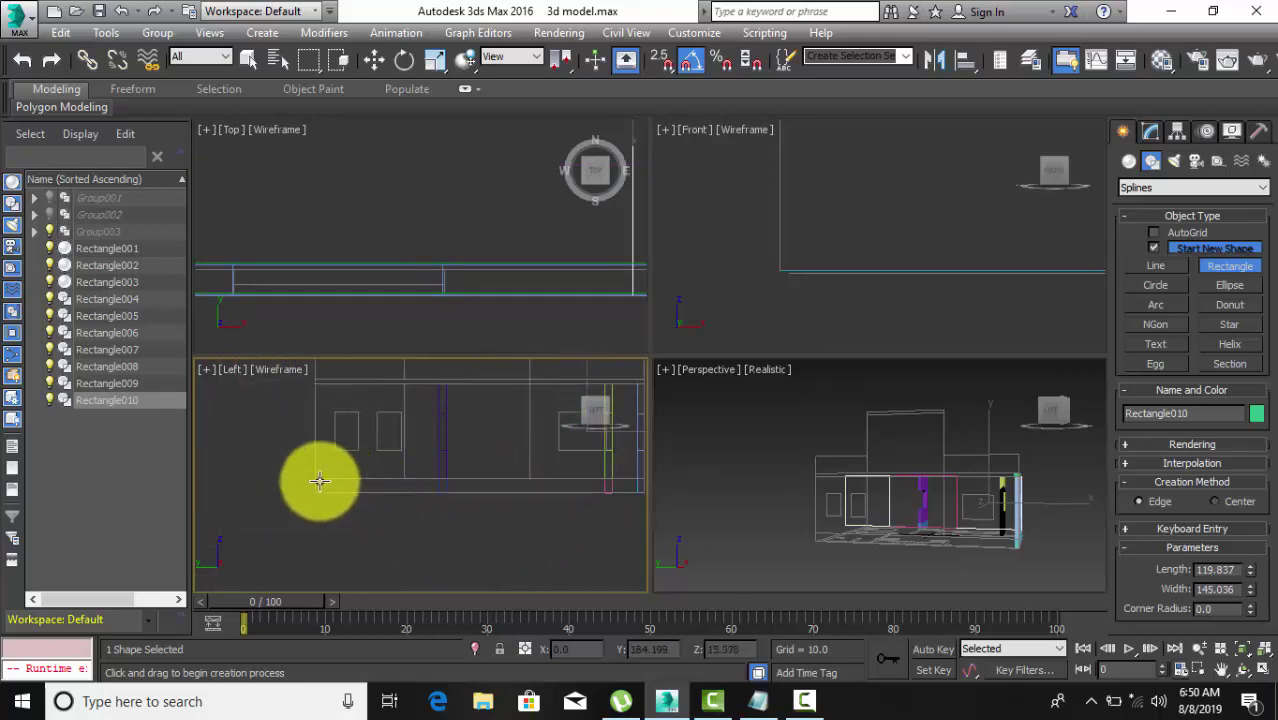
Draw the long base strip Rectangle011 (18.149 × 417.315) along the wall.
scroll(312, 481, up, 3)
scroll(312, 481, up, 2)
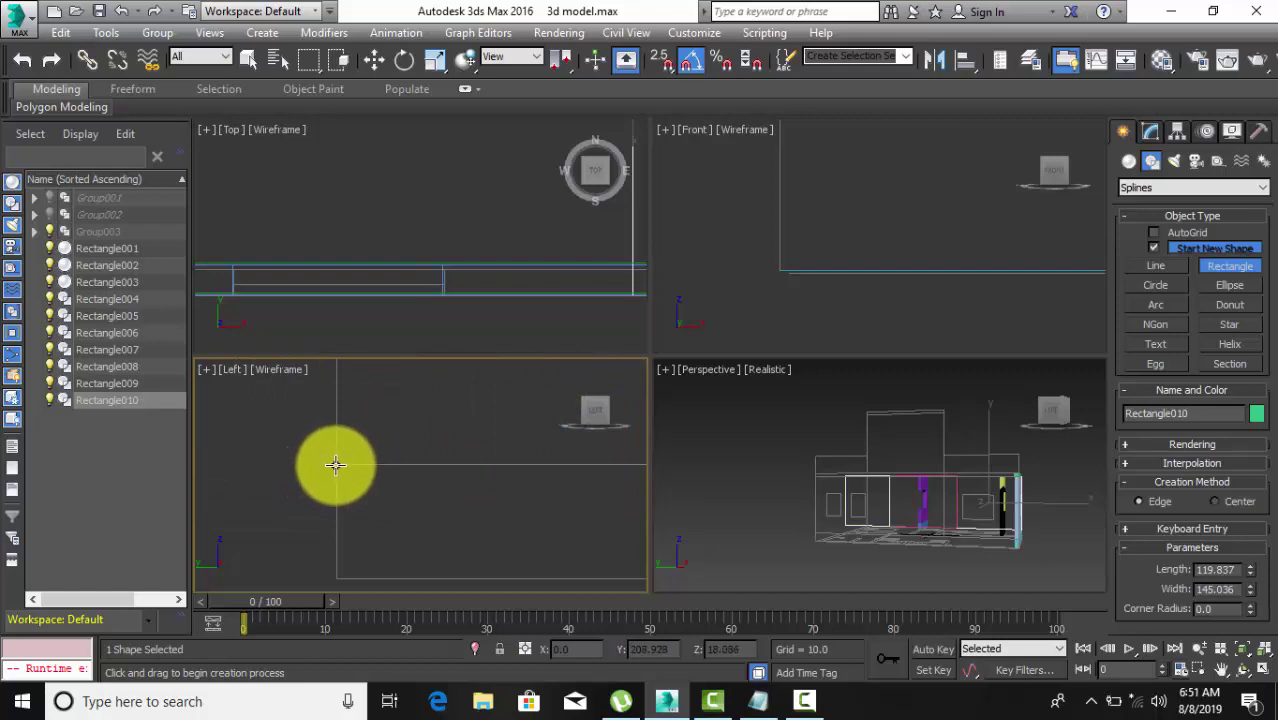
drag(335, 464, 400, 513)
scroll(400, 513, down, 3)
middle_drag(508, 533, 357, 533)
drag(357, 533, 597, 546)
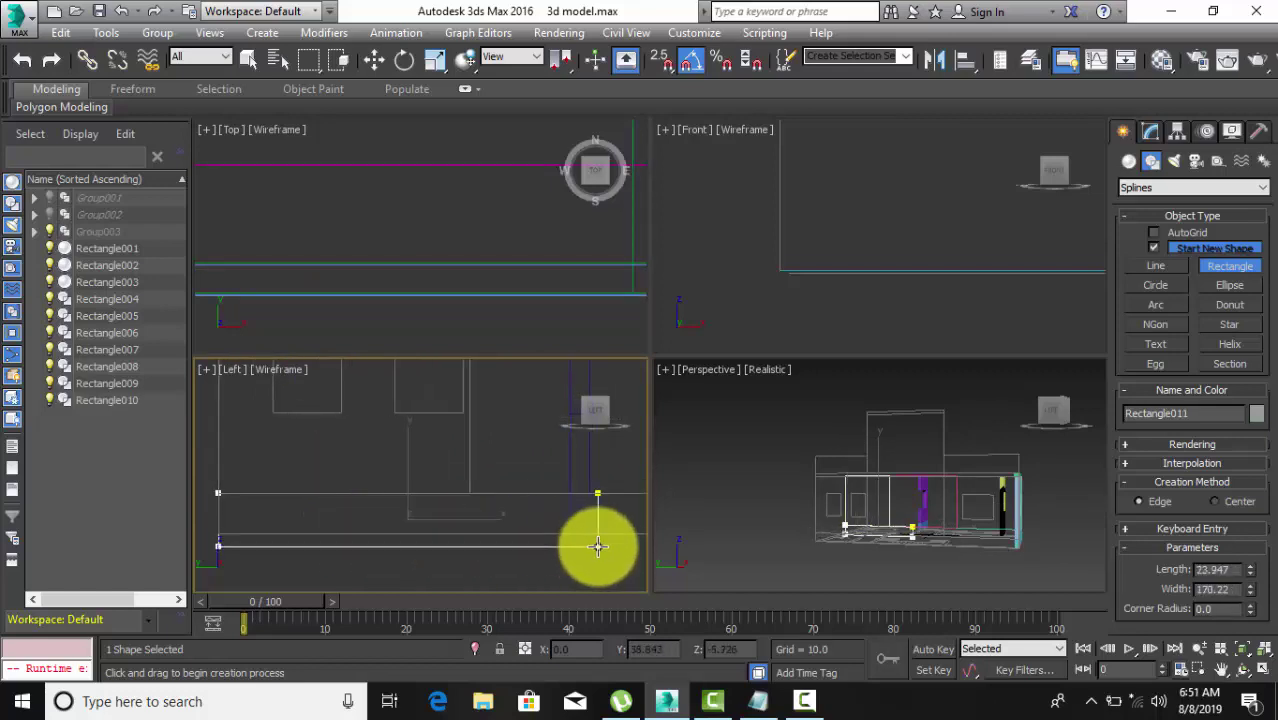
middle_drag(597, 546, 328, 537)
drag(328, 537, 548, 528)
middle_drag(548, 528, 379, 528)
drag(379, 528, 543, 530)
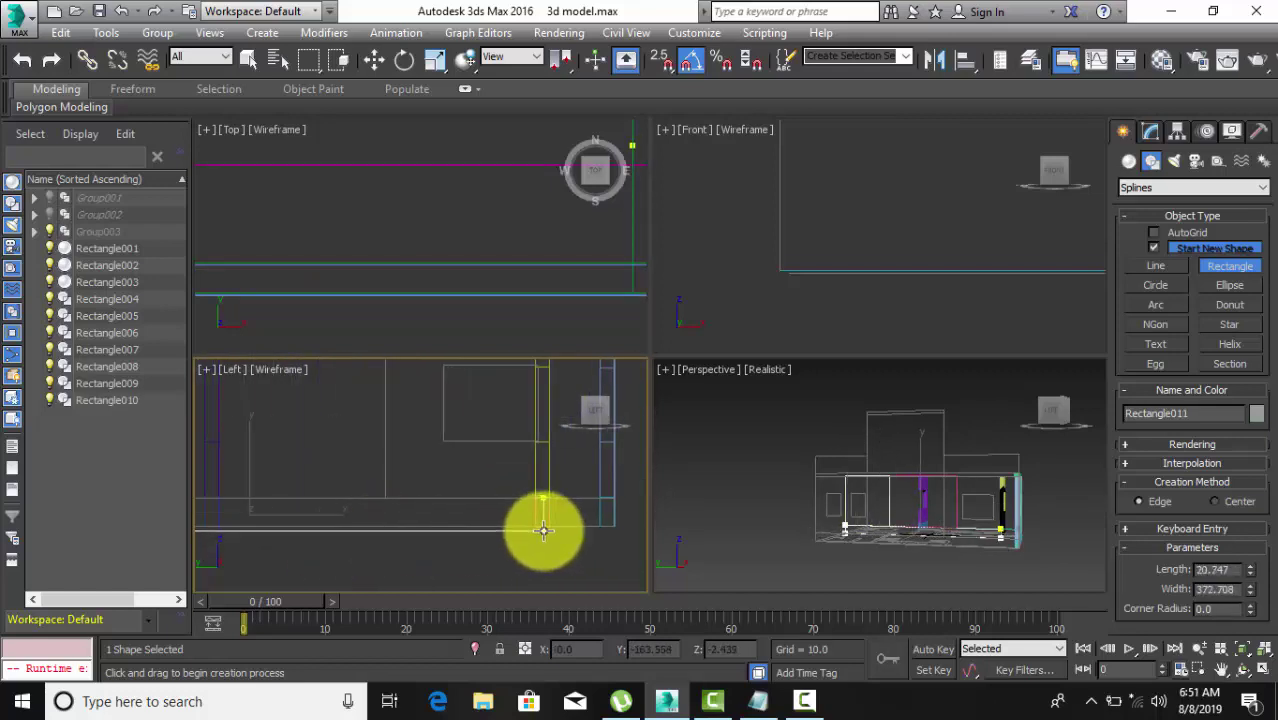
middle_drag(543, 530, 442, 528)
mouse_move(442, 528)
mouse_down()
mouse_move(573, 513)
mouse_move(494, 522)
mouse_up()
middle_drag(494, 522, 513, 527)
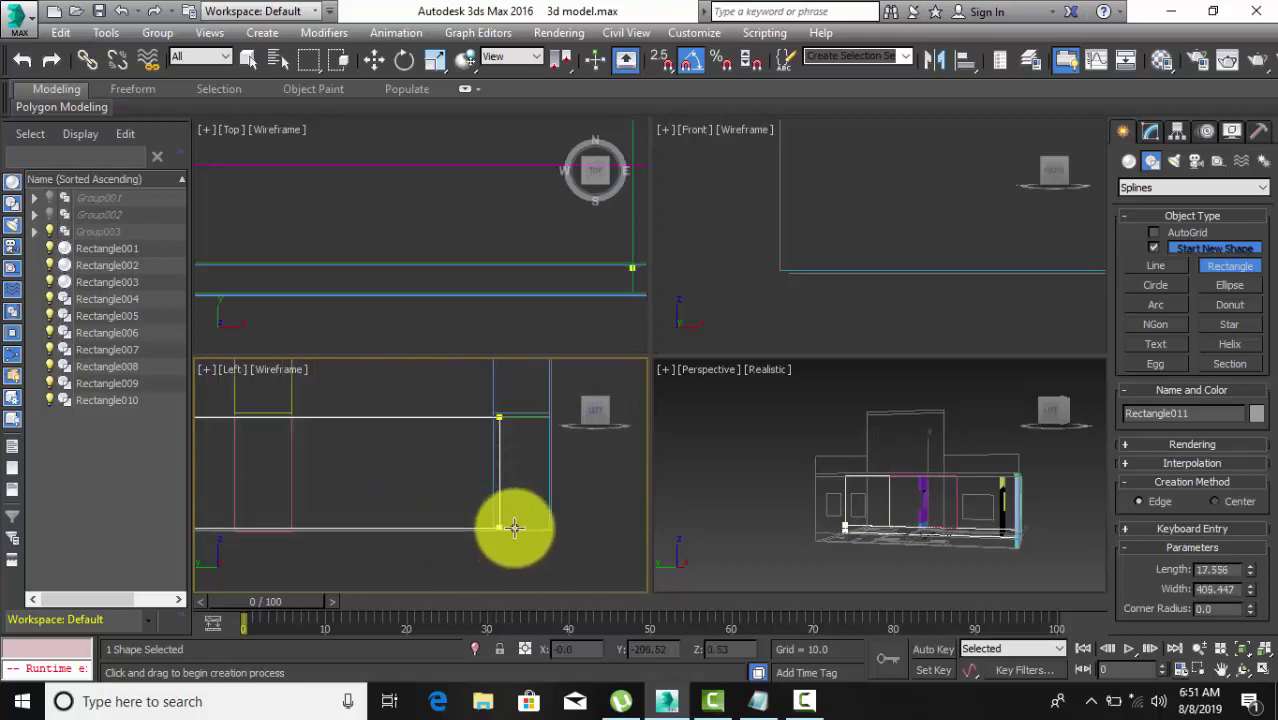
drag(513, 527, 541, 531)
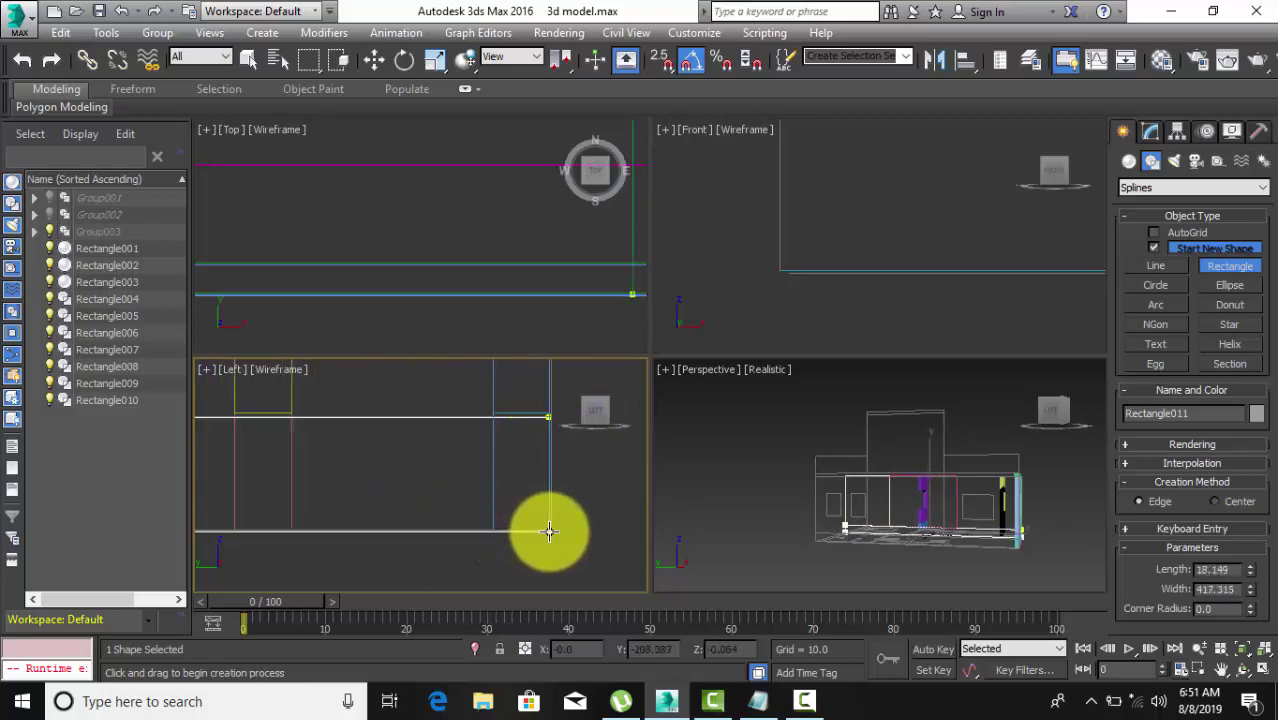
drag(548, 531, 571, 549)
mouse_move(571, 549)
middle_down()
mouse_move(513, 514)
mouse_move(551, 554)
middle_up()
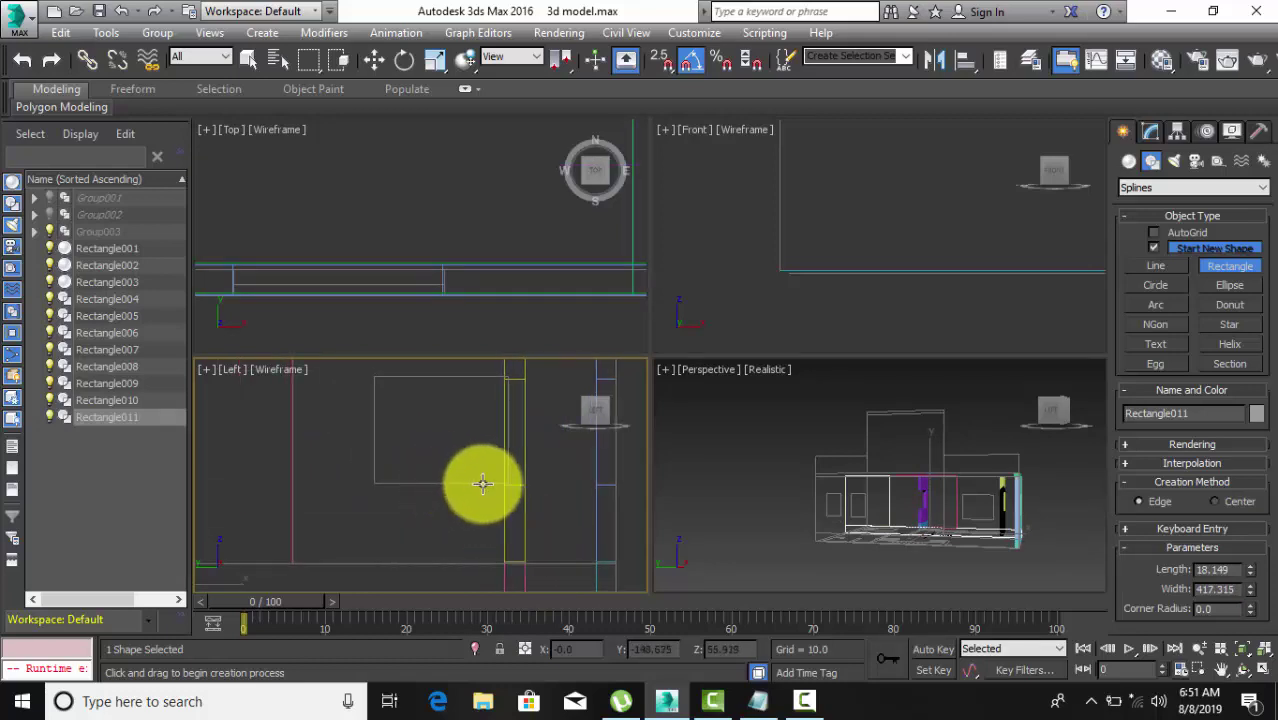
Draw Rectangle012 (48.218 × 60.048) around a window opening.
scroll(482, 484, down, 2)
scroll(411, 411, up, 5)
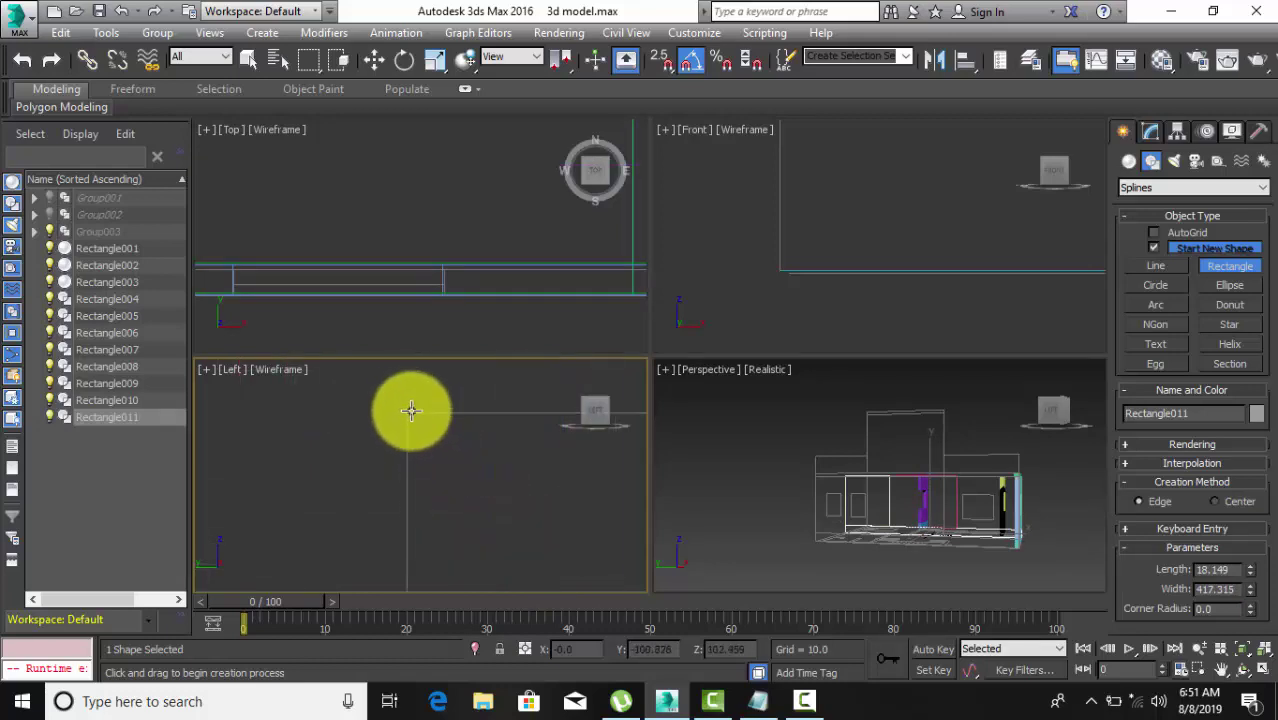
mouse_move(406, 410)
mouse_down()
mouse_move(542, 528)
mouse_move(463, 489)
mouse_up()
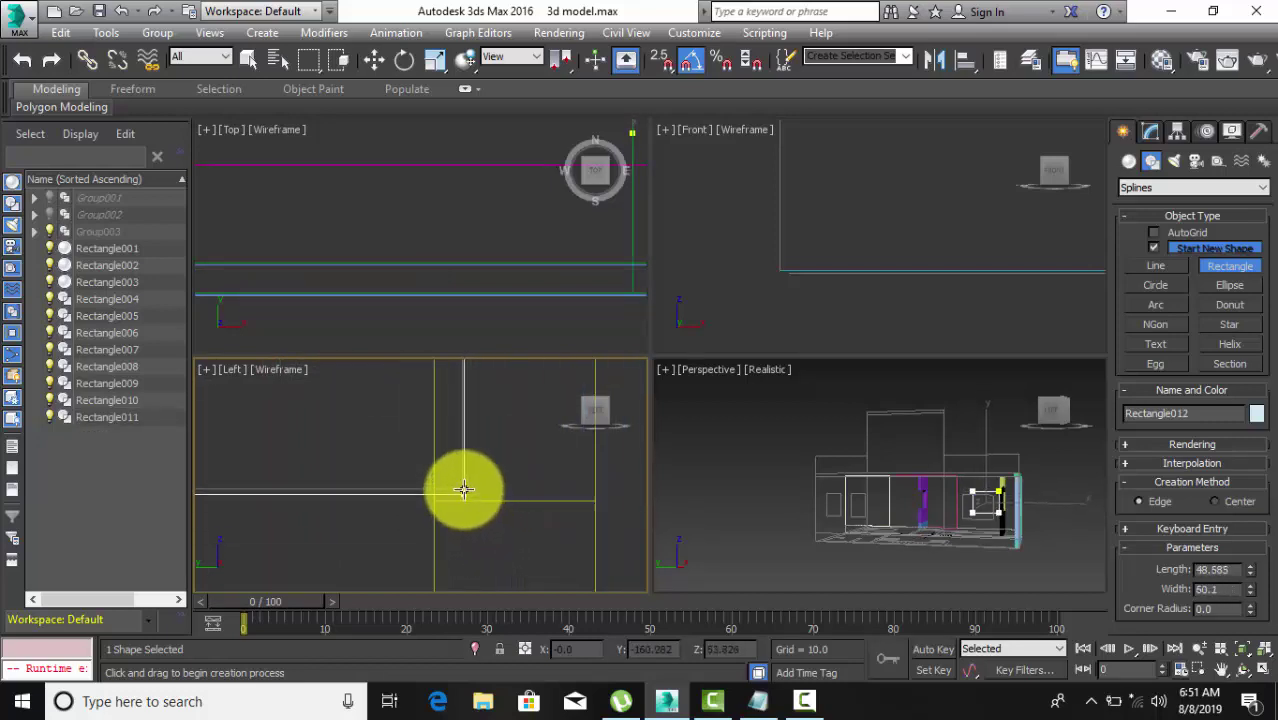
scroll(508, 500, down, 3)
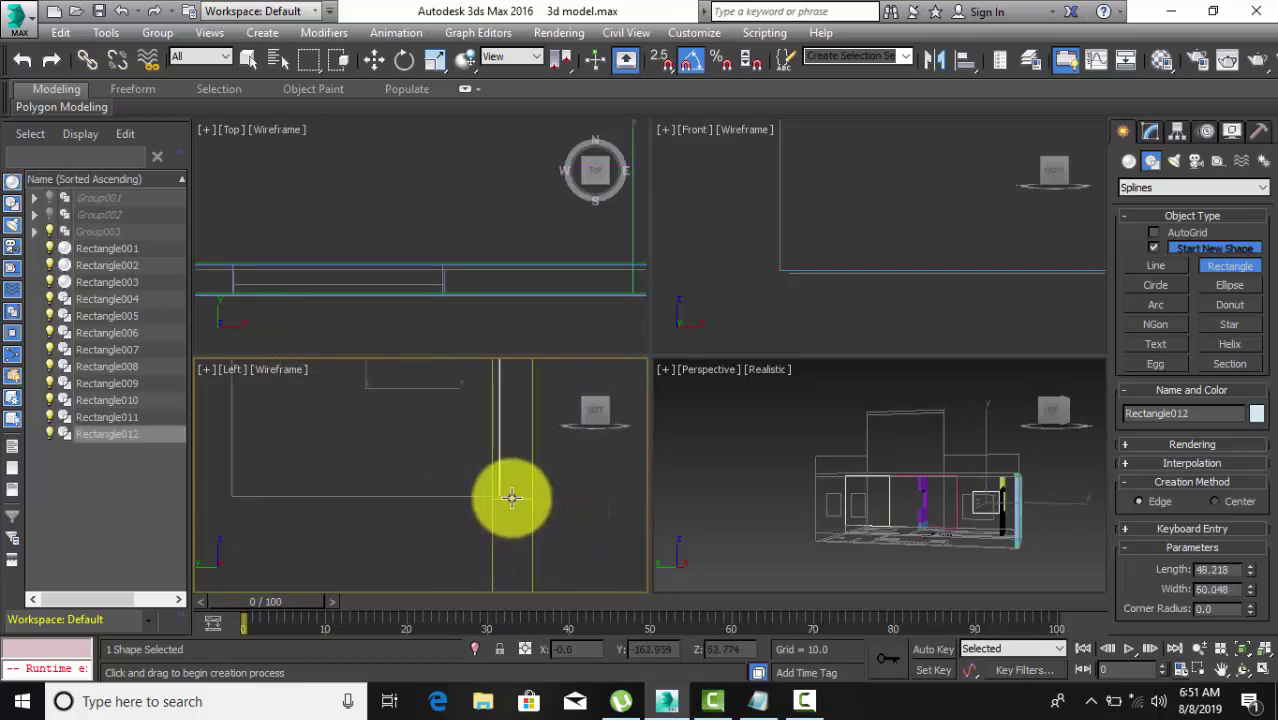
middle_drag(417, 490, 378, 470)
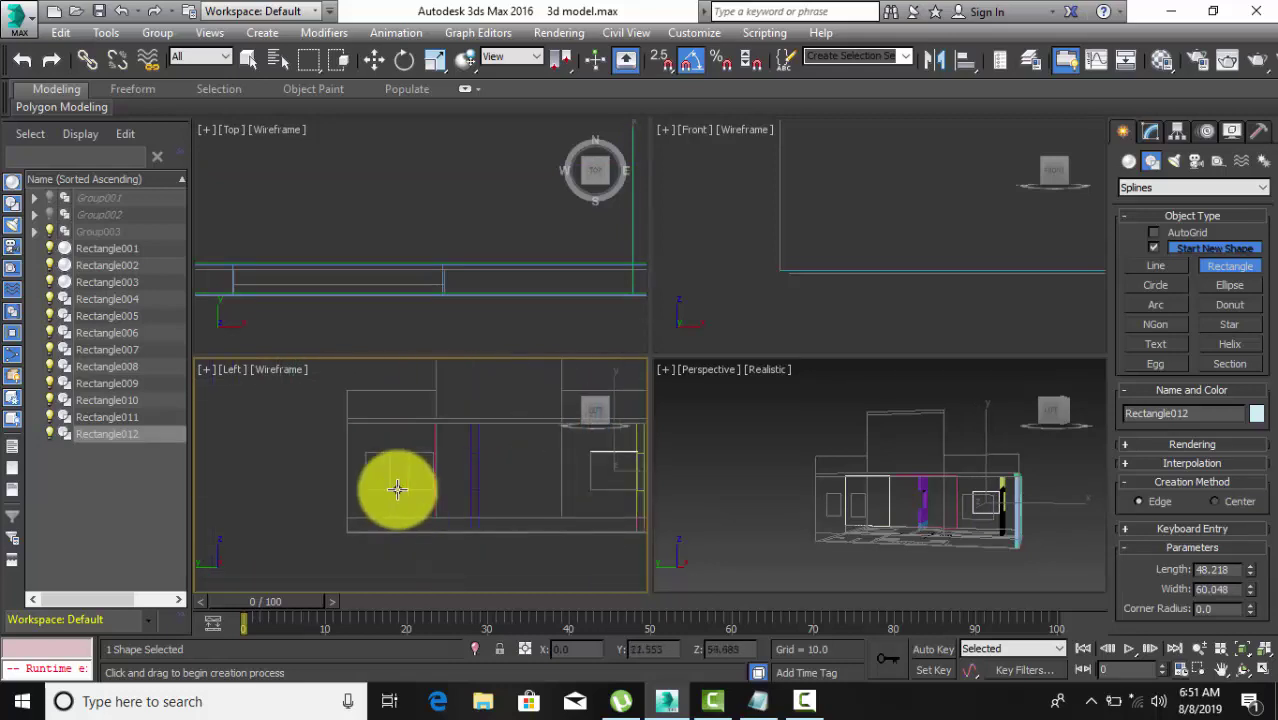
middle_drag(345, 374, 362, 409)
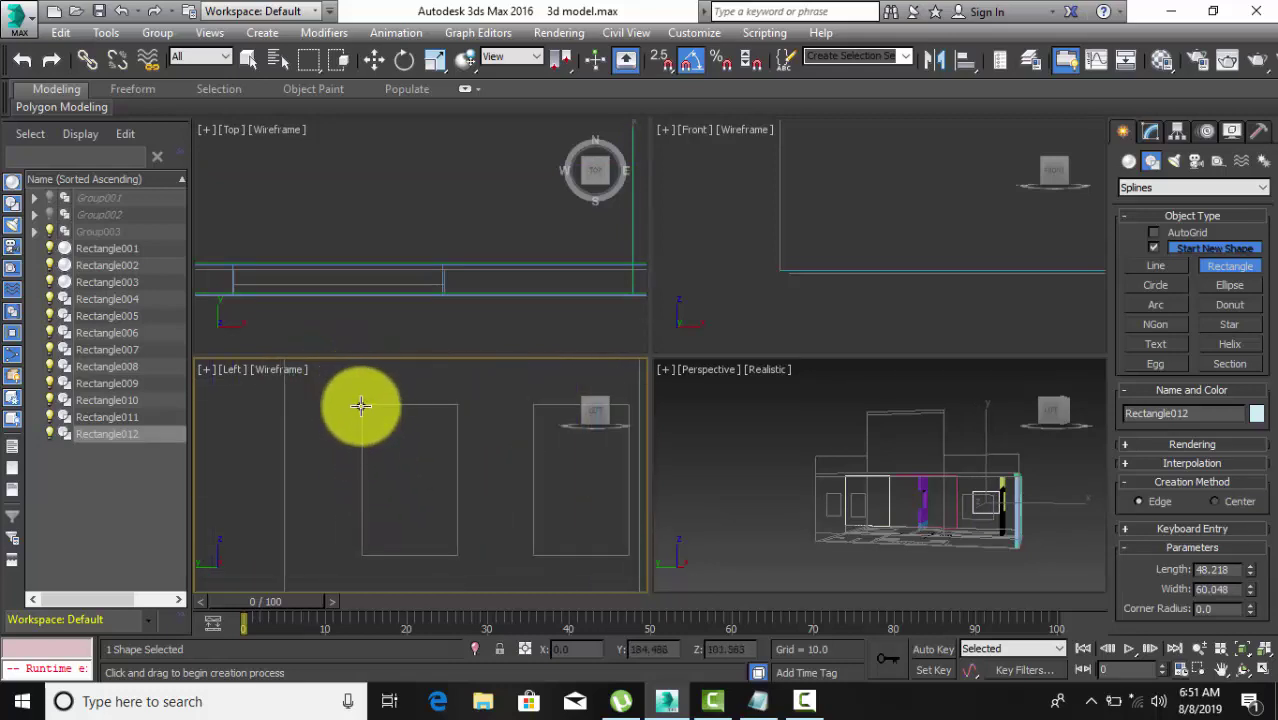
drag(362, 402, 405, 448)
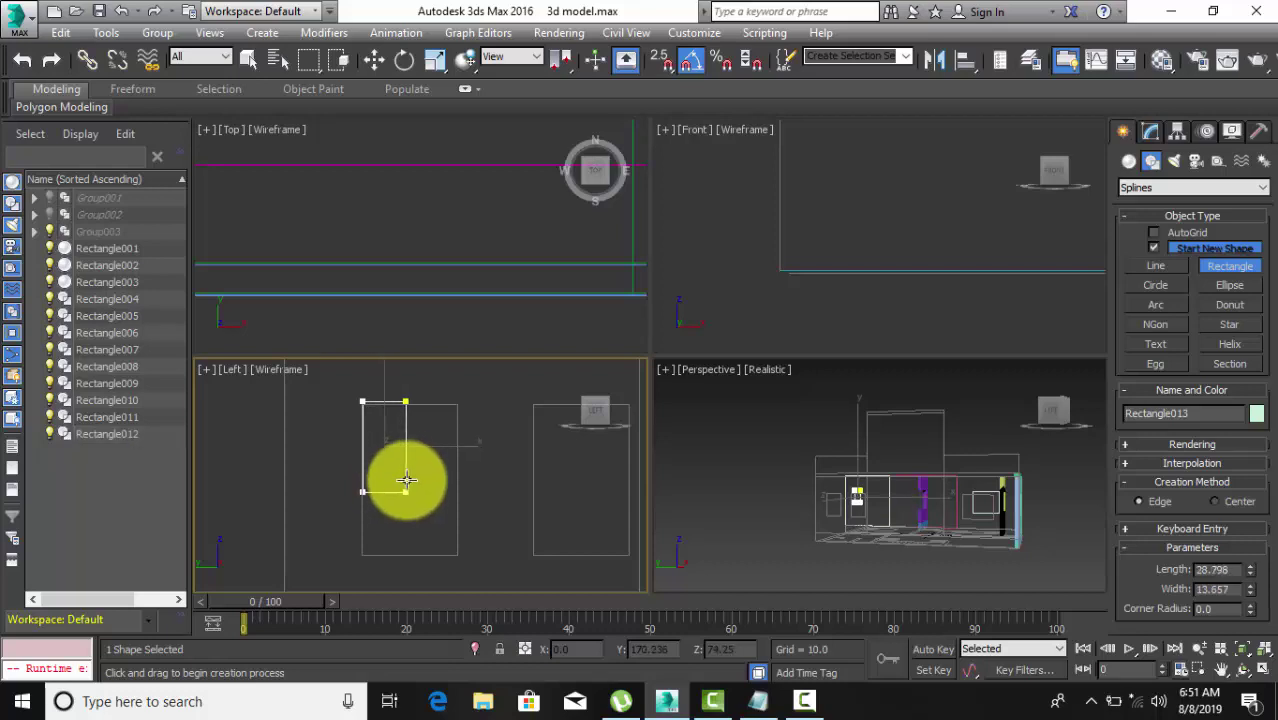
Undo the misdrawn rectangle and trace rectangles over two side-elevation windows.
key(ctrl+z)
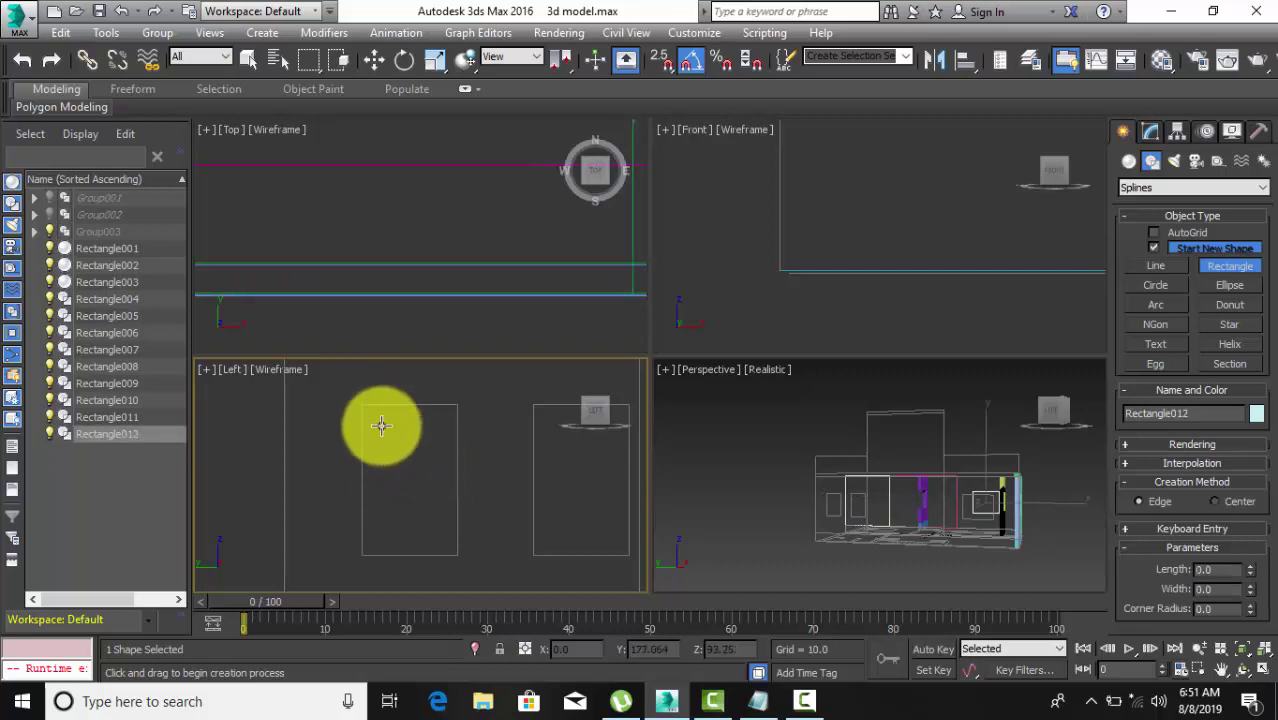
scroll(391, 371, up, 3)
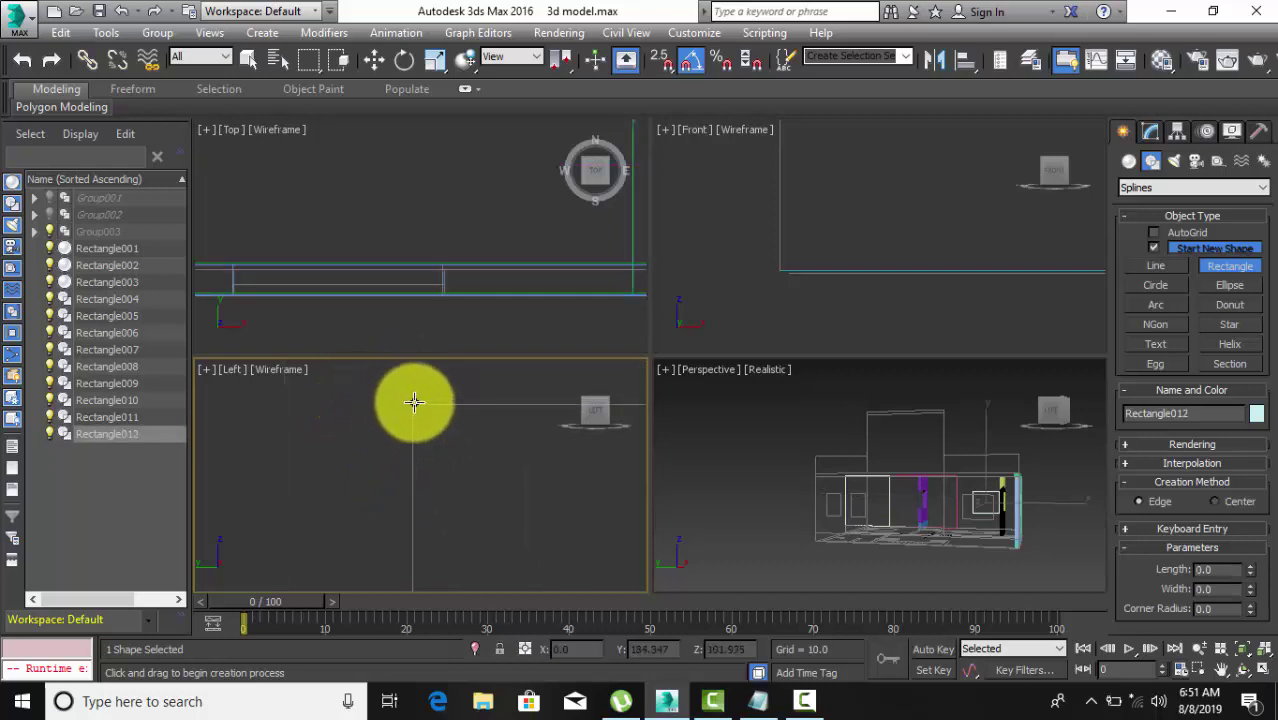
mouse_move(411, 403)
mouse_down()
mouse_move(452, 525)
mouse_move(424, 552)
mouse_move(418, 533)
mouse_move(433, 527)
mouse_up()
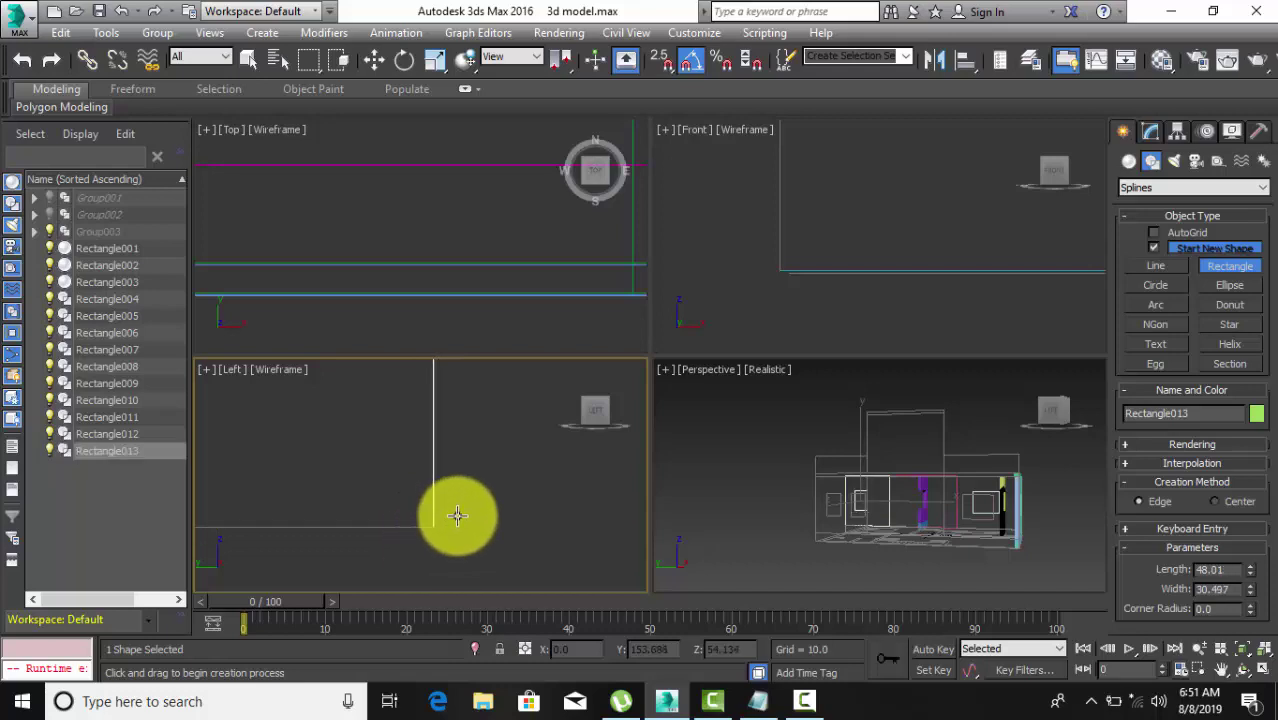
middle_drag(543, 517, 336, 513)
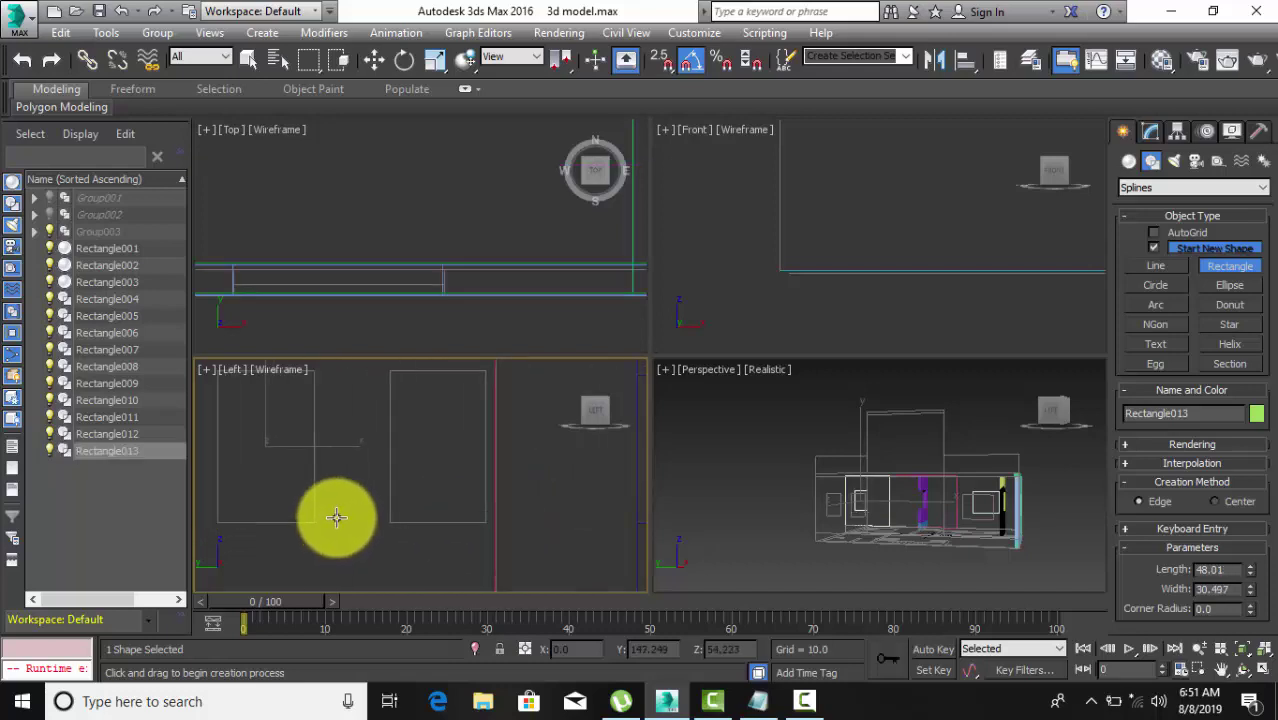
middle_drag(370, 379, 379, 442)
scroll(384, 405, up, 5)
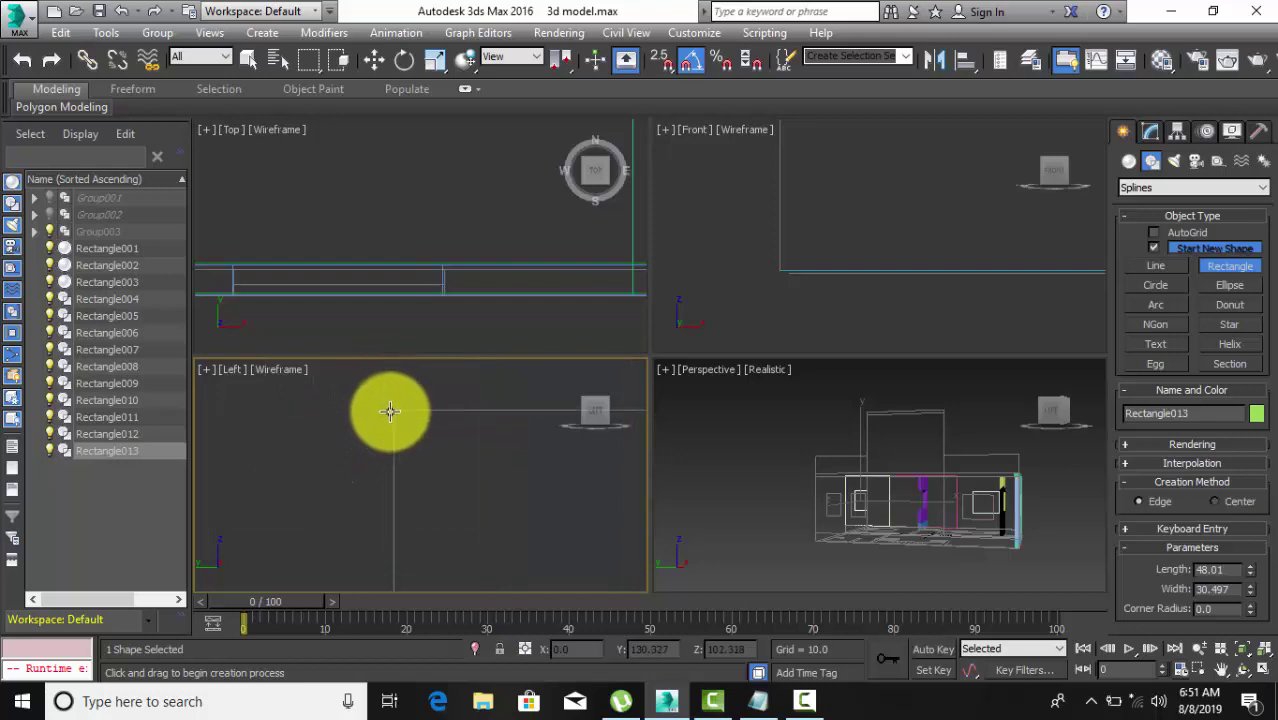
mouse_move(393, 407)
mouse_down()
mouse_move(450, 540)
mouse_move(435, 533)
mouse_up()
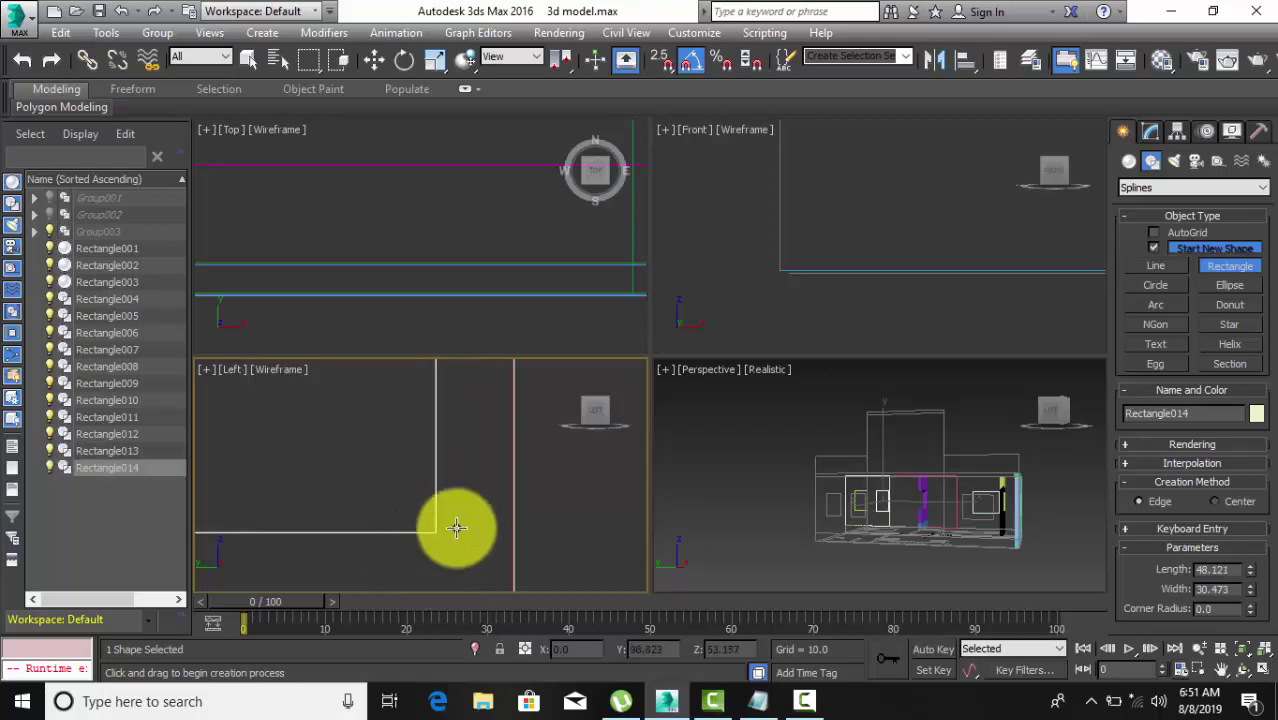
Trace a long thin rectangle strip along the roof line.
scroll(465, 531, down, 3)
scroll(465, 533, down, 2)
scroll(465, 528, up, 2)
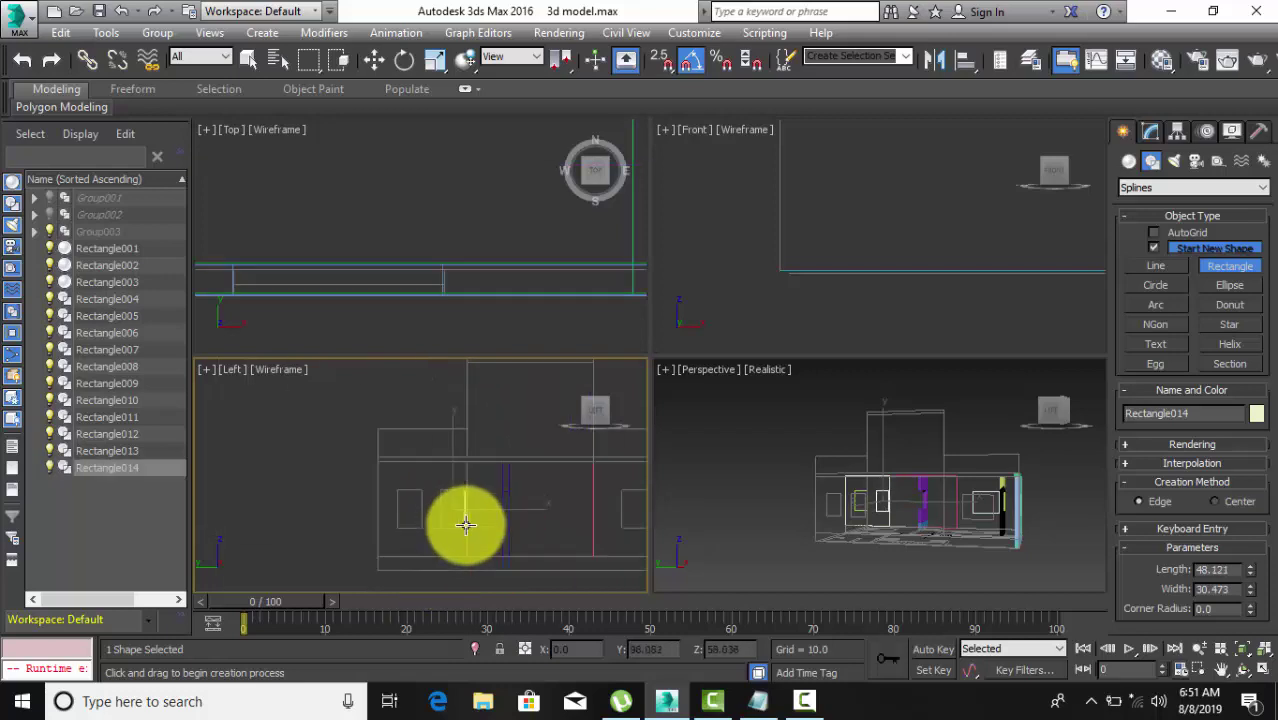
scroll(378, 436, up, 3)
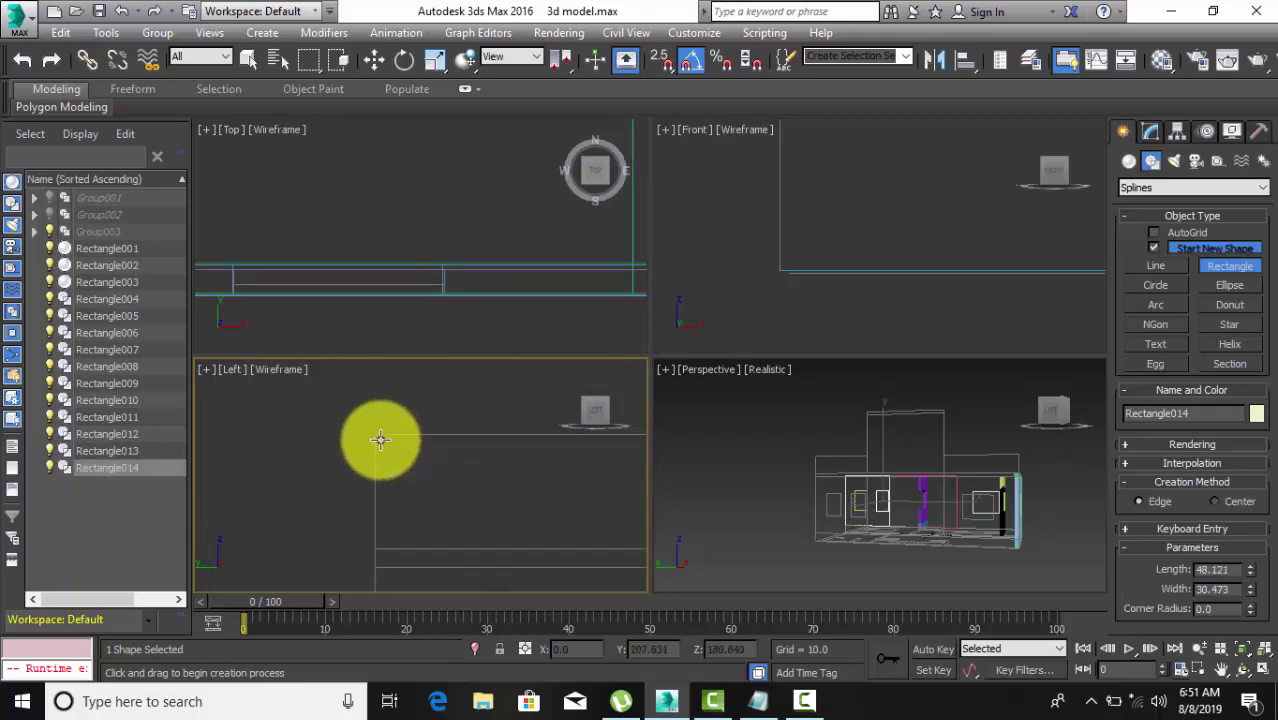
mouse_move(380, 438)
middle_down()
mouse_move(357, 520)
mouse_move(313, 479)
middle_up()
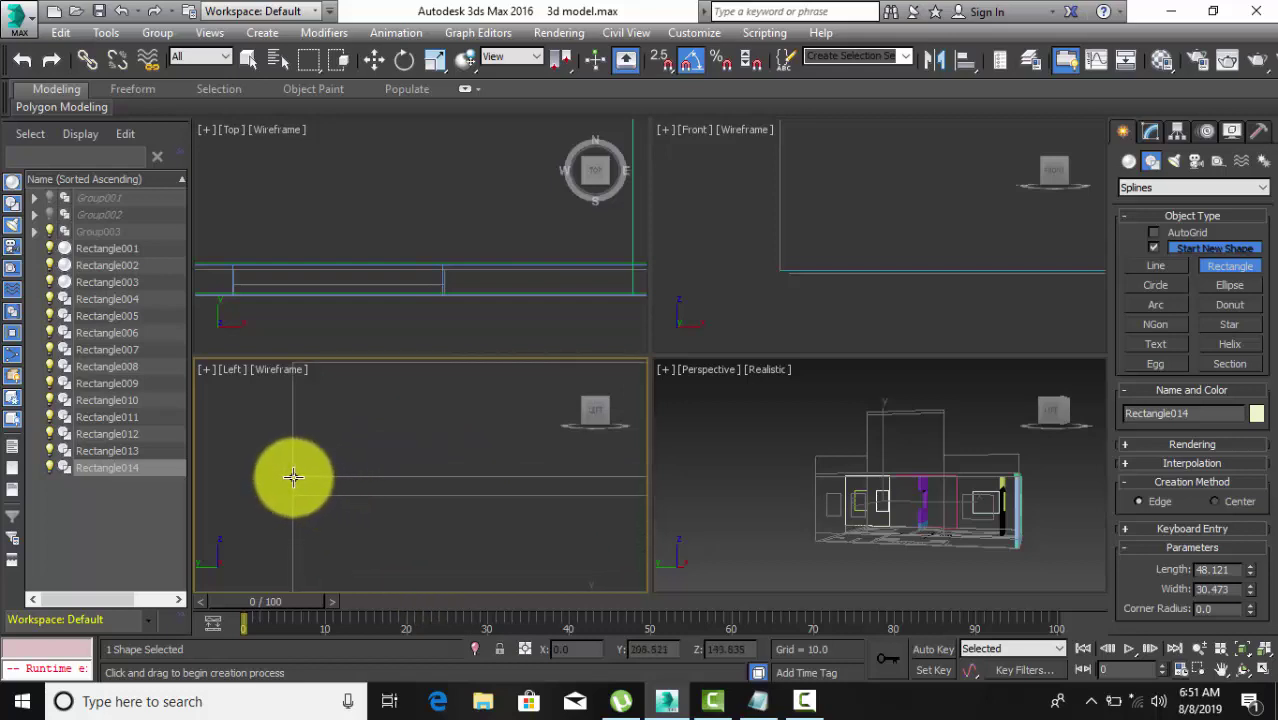
mouse_move(292, 476)
mouse_down()
mouse_move(480, 516)
mouse_move(594, 500)
mouse_up()
scroll(442, 513, down, 2)
scroll(594, 500, down, 2)
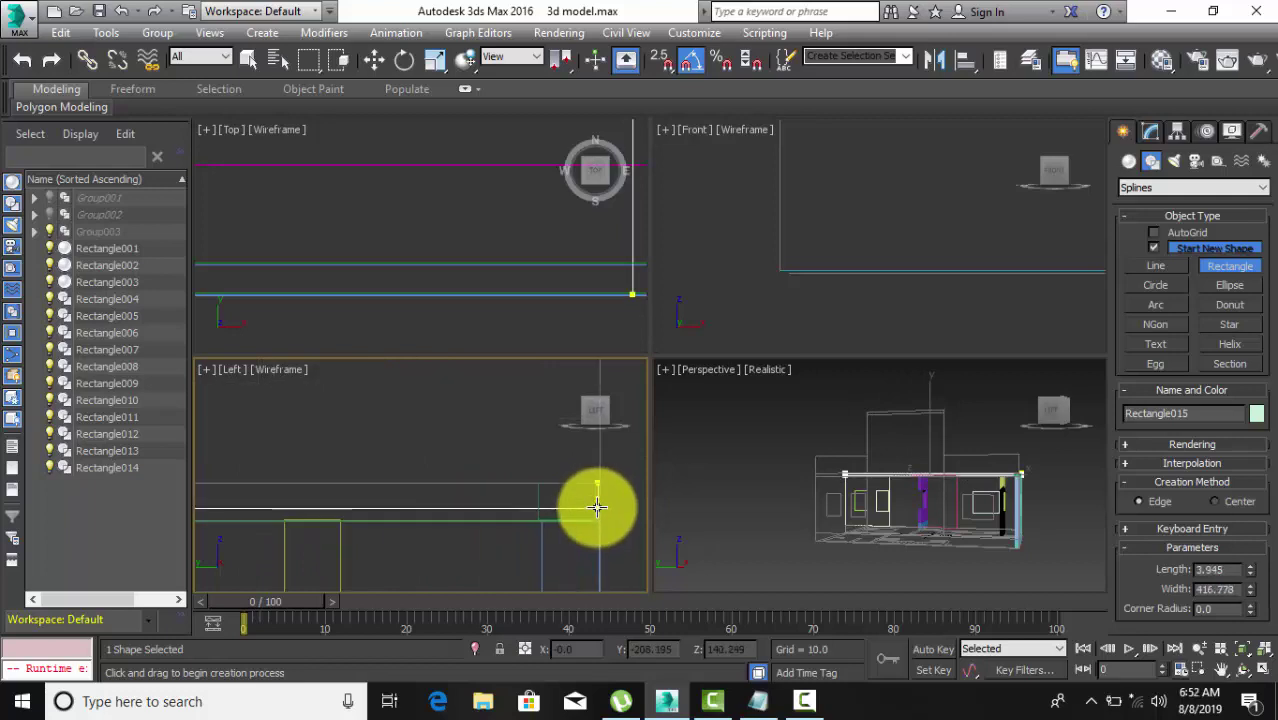
mouse_move(596, 506)
mouse_down()
mouse_move(606, 522)
mouse_move(562, 516)
mouse_up()
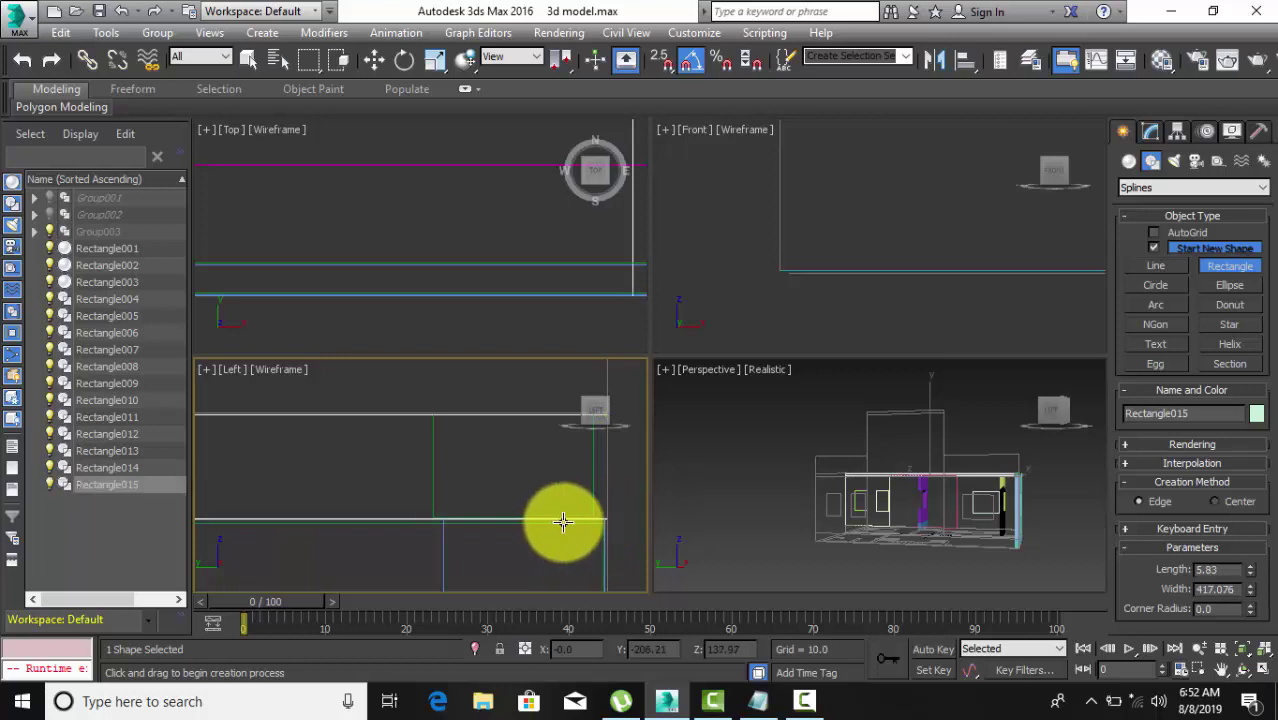
Trace two more rectangles over parts of the side elevation.
scroll(576, 513, down, 2)
scroll(576, 511, down, 2)
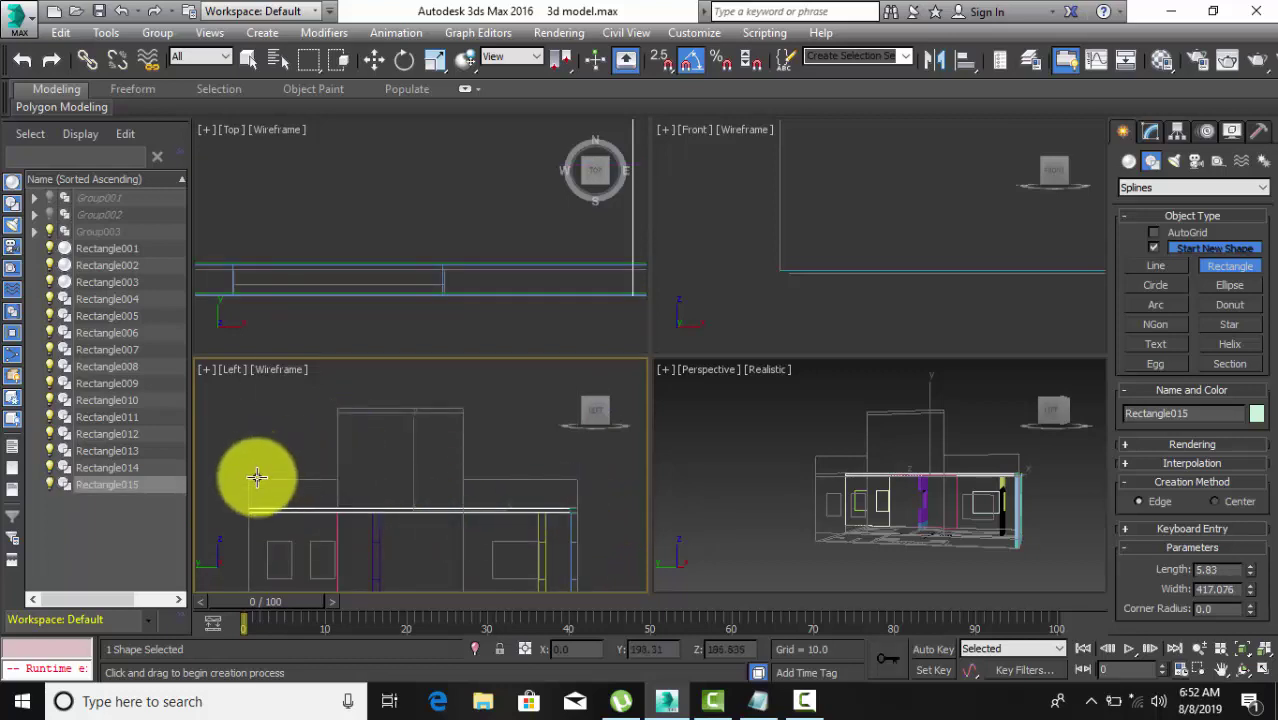
scroll(240, 482, up, 3)
scroll(280, 465, up, 3)
drag(280, 453, 530, 532)
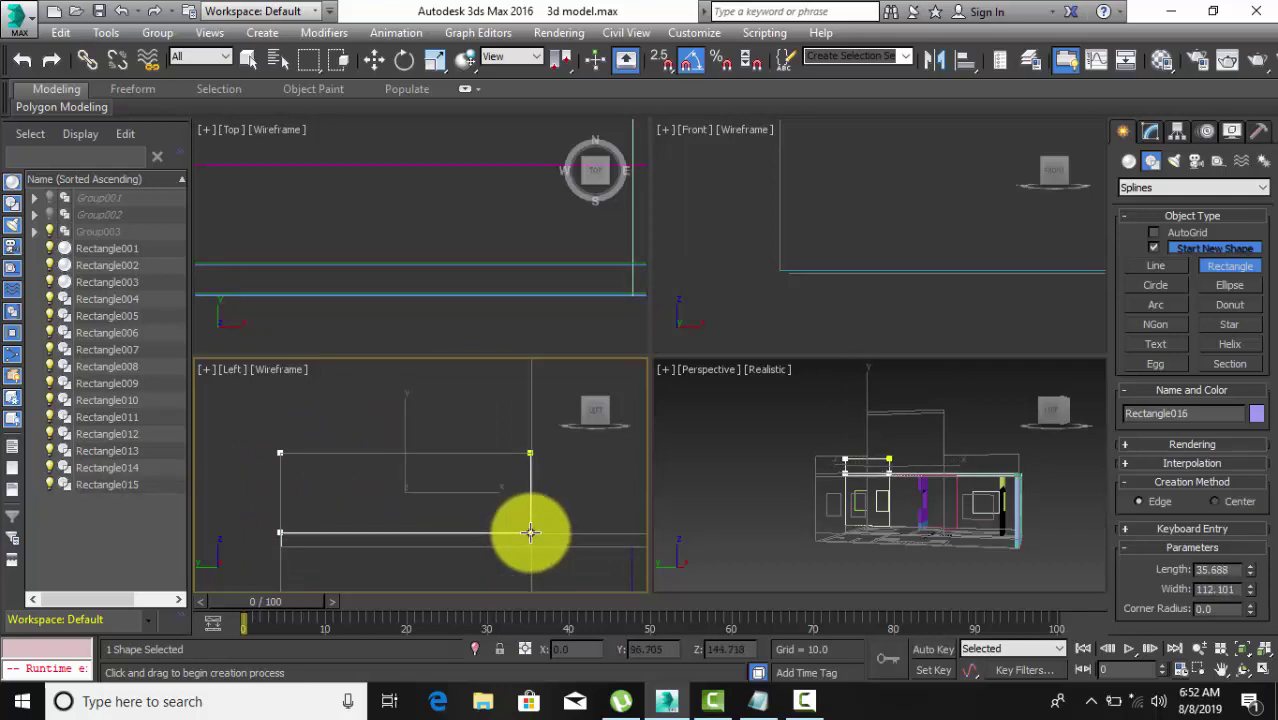
drag(530, 532, 530, 532)
scroll(490, 505, down, 2)
scroll(420, 480, down, 2)
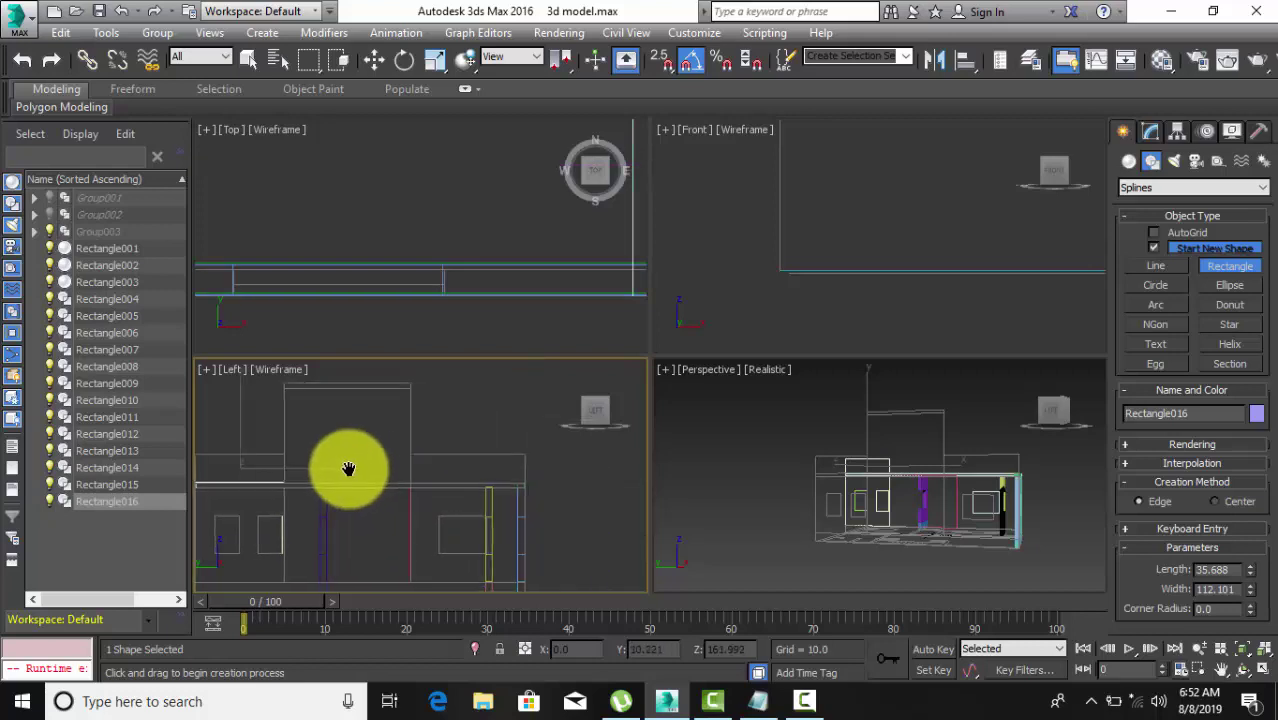
scroll(491, 462, up, 2)
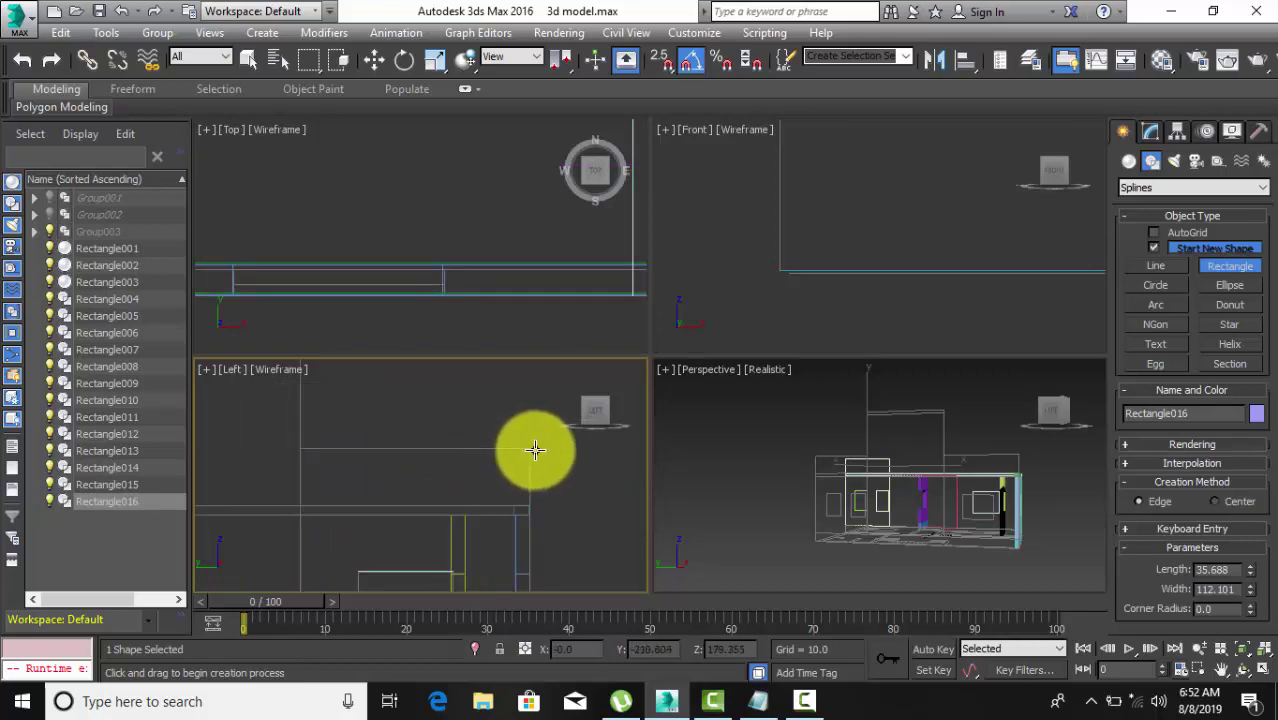
mouse_move(530, 447)
mouse_down()
mouse_move(307, 490)
mouse_move(385, 494)
mouse_up()
scroll(328, 477, down, 2)
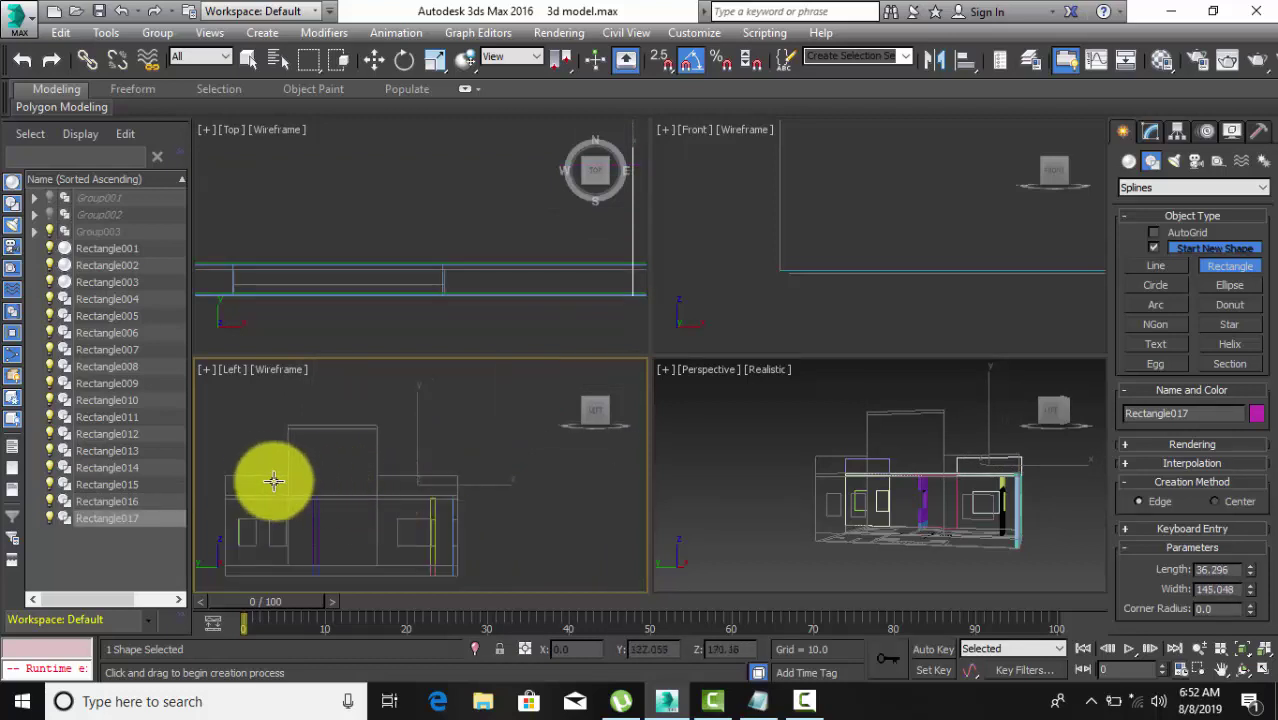
scroll(283, 490, down, 2)
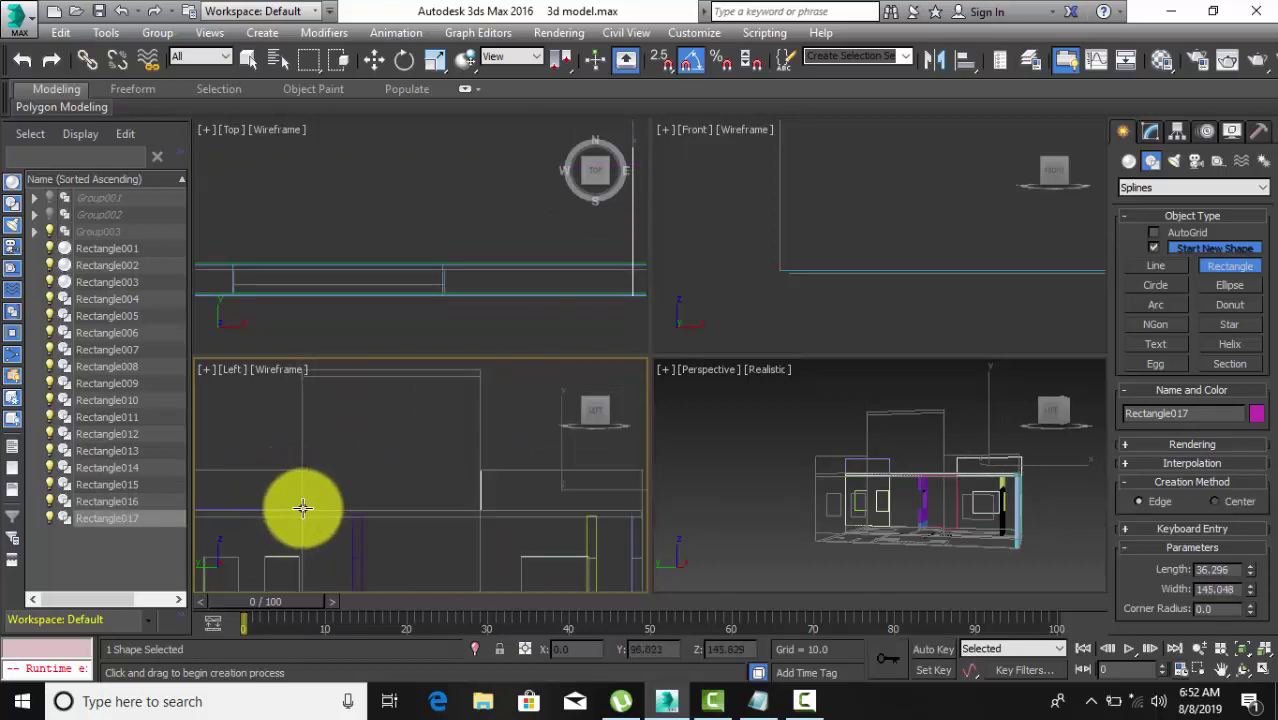
Draw a large upper-storey rectangle of about 120 by 158, then undo it.
drag(300, 509, 465, 391)
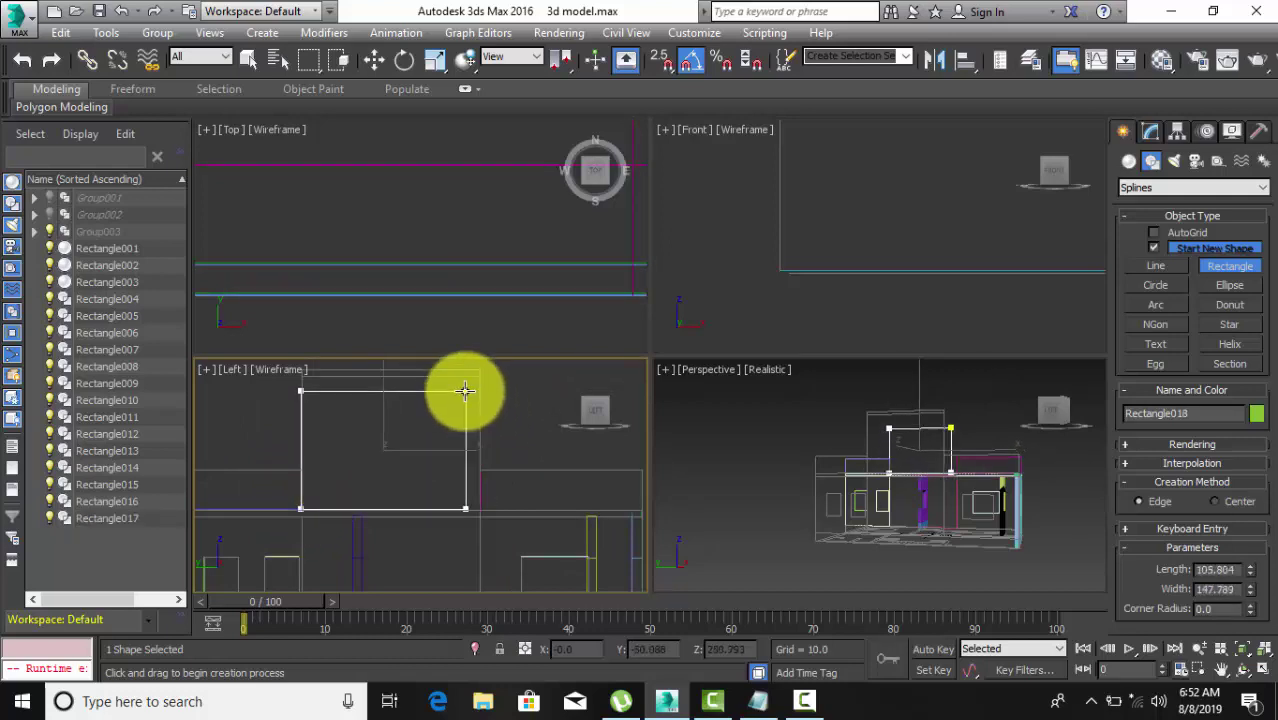
middle_drag(465, 391, 465, 430)
mouse_move(465, 430)
mouse_down()
mouse_move(493, 397)
mouse_move(514, 477)
mouse_up()
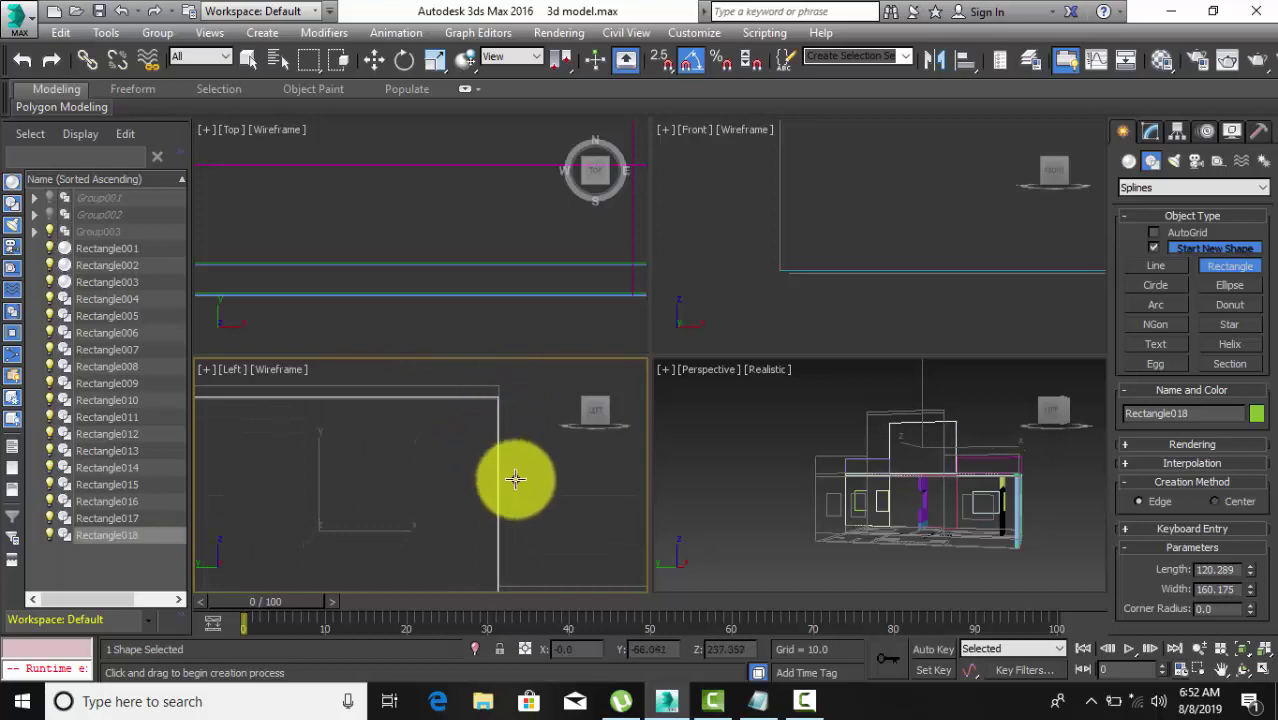
middle_drag(514, 477, 314, 422)
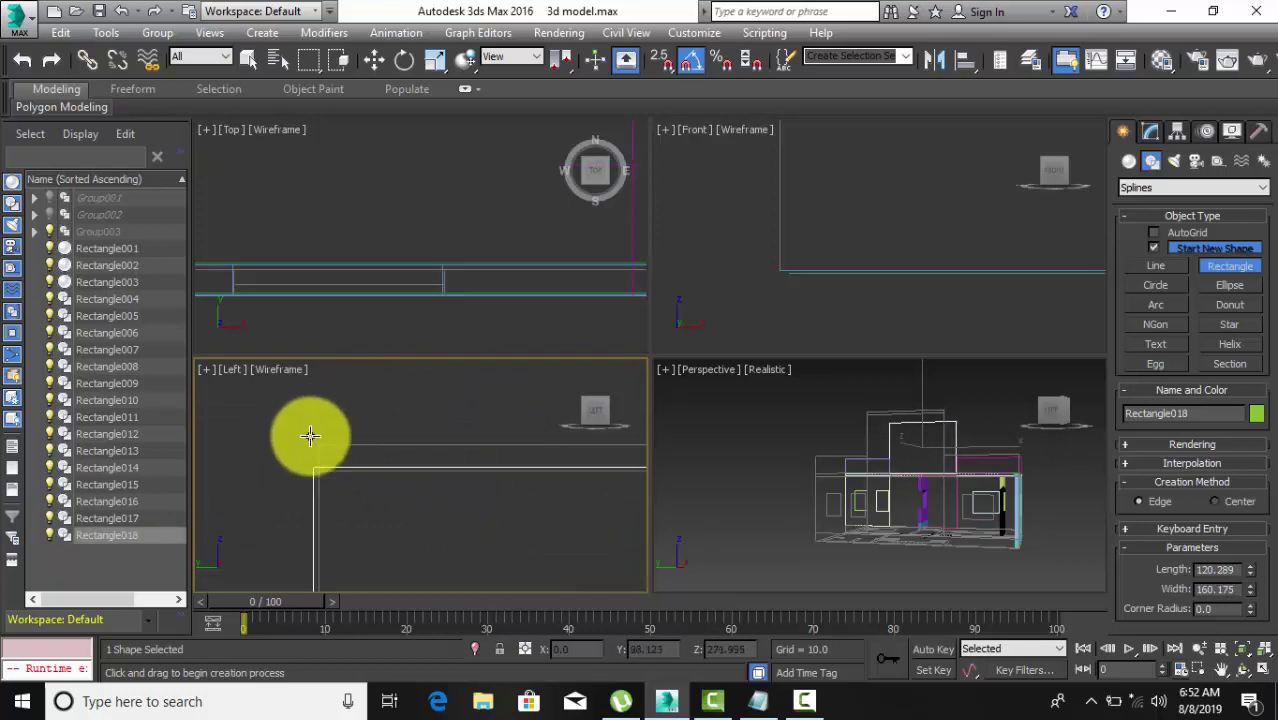
scroll(314, 444, down, 2)
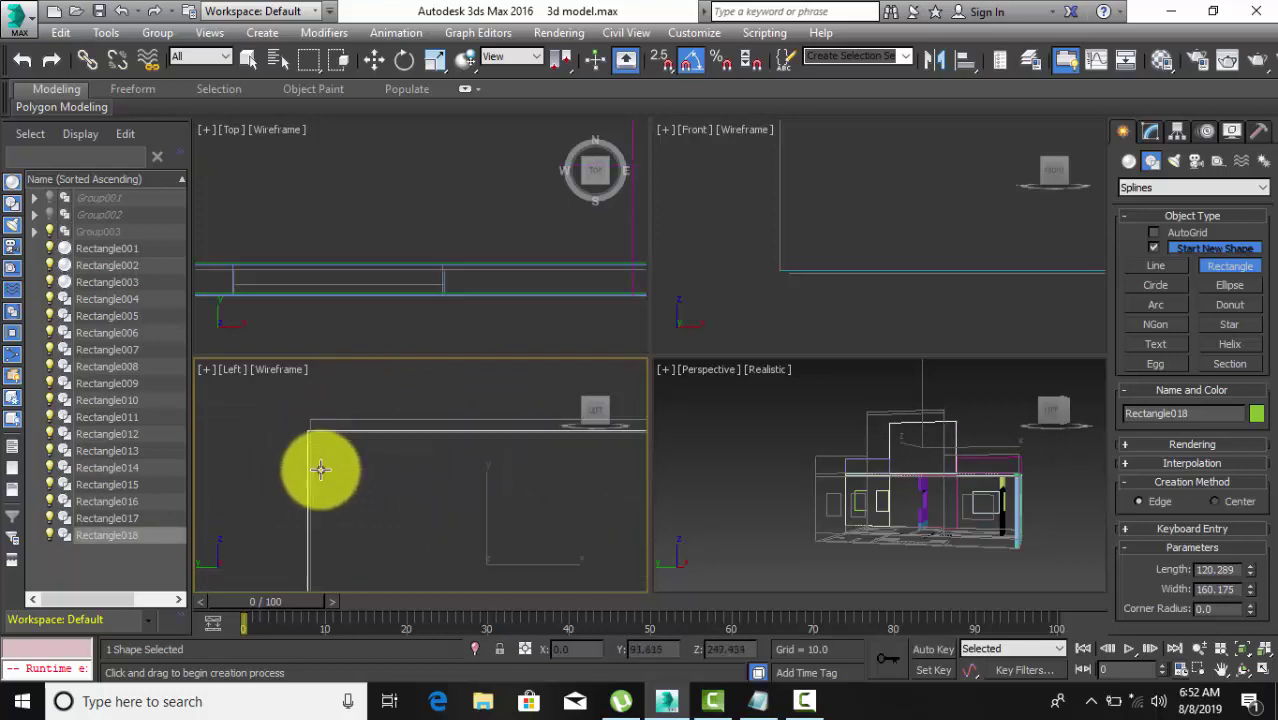
key(ctrl+z)
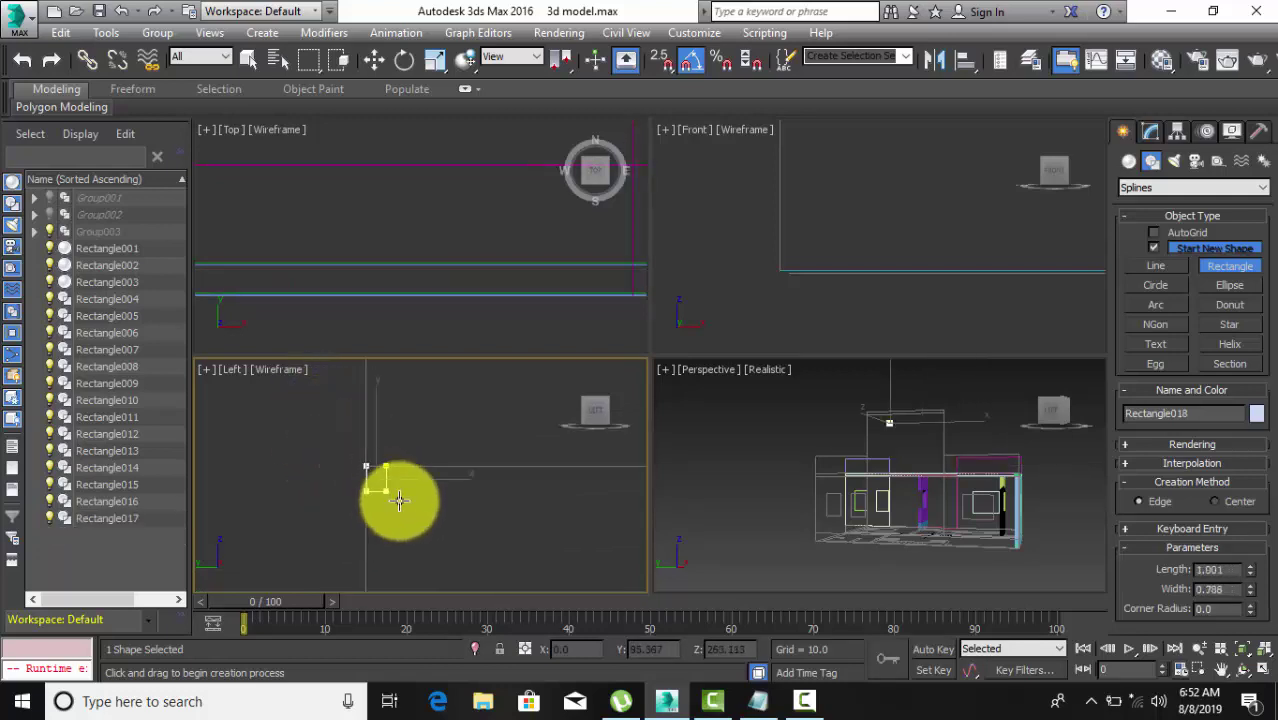
Draw Rectangle018 over the upper storey, about 120.119 by 159.533.
mouse_move(397, 496)
mouse_down()
mouse_move(292, 480)
mouse_move(376, 450)
mouse_move(478, 494)
mouse_up()
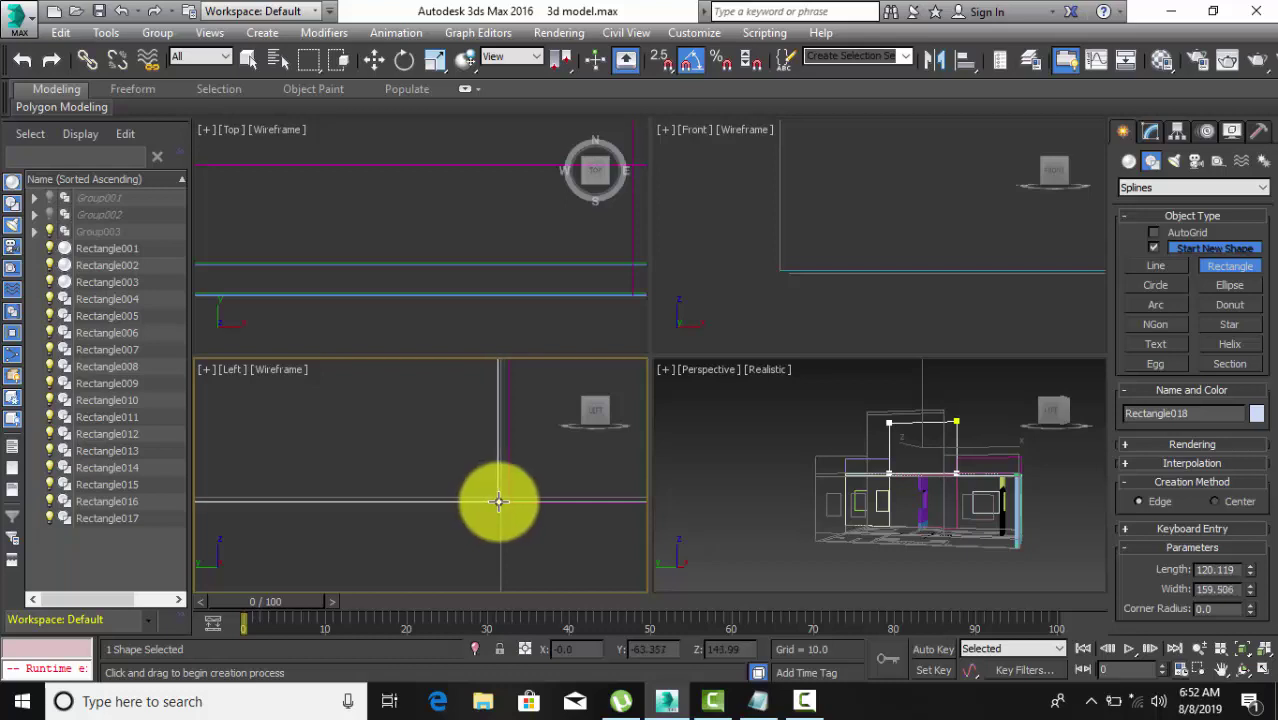
click(498, 500)
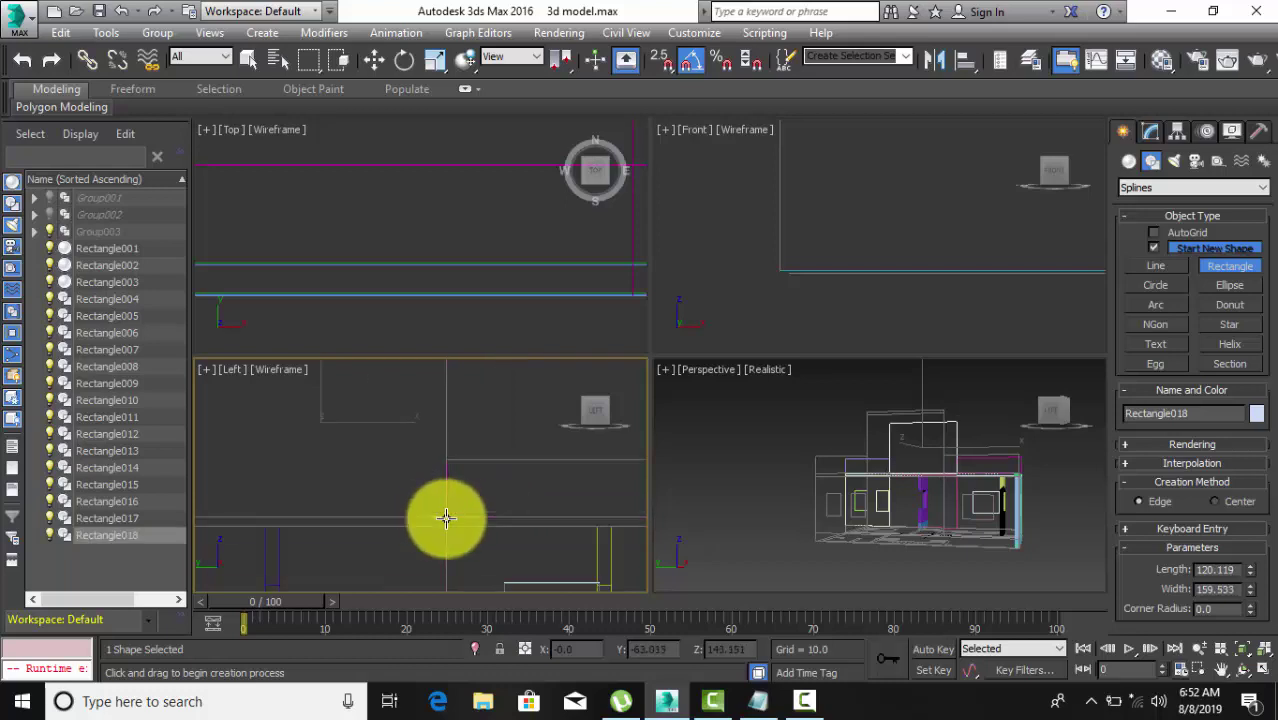
scroll(442, 519, down, 3)
Draw the thin Rectangle019 strip (6.383 by 159.731) across Rectangle018's top.
middle_drag(391, 476, 400, 507)
scroll(385, 491, up, 3)
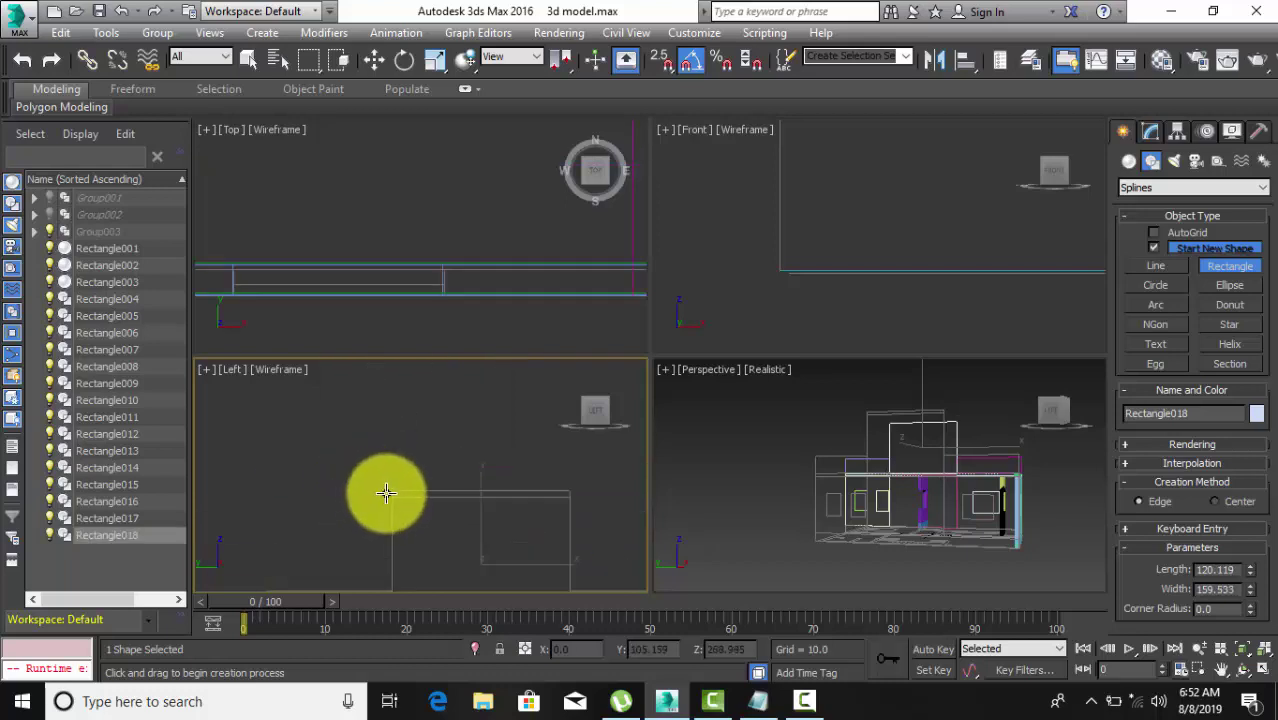
scroll(402, 491, up, 3)
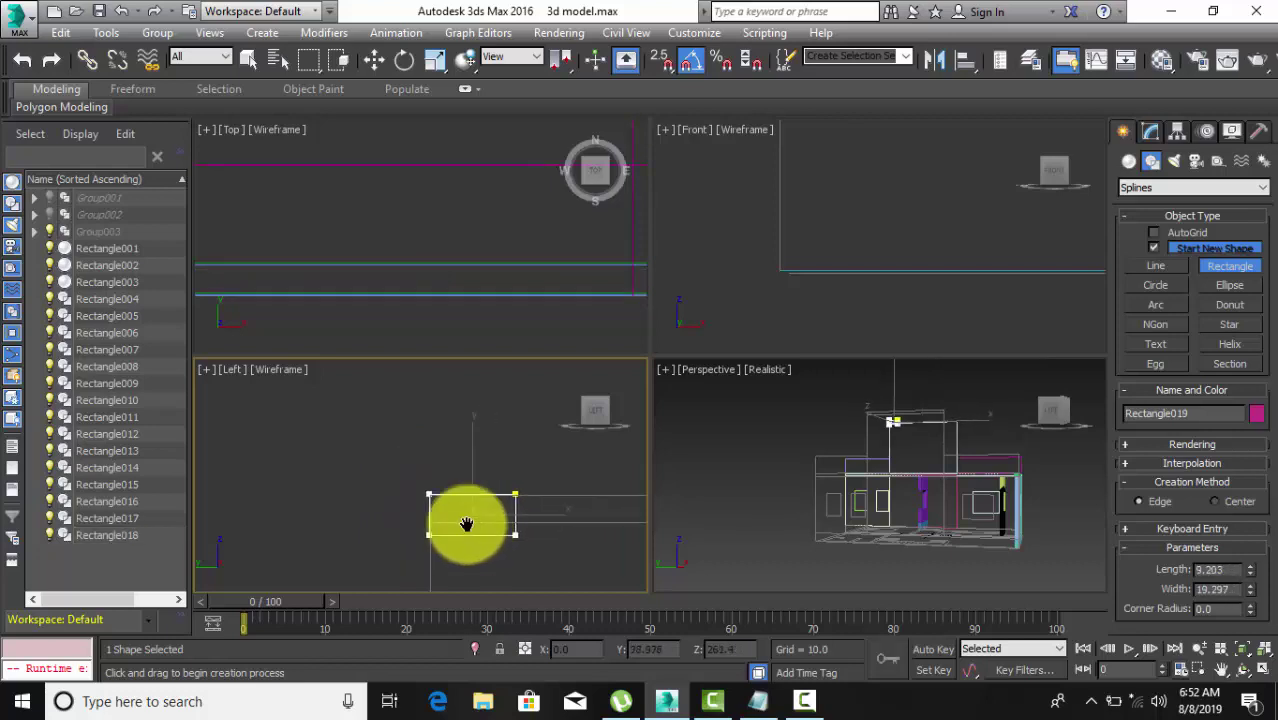
drag(270, 481, 582, 498)
scroll(495, 490, up, 4)
scroll(511, 494, down, 2)
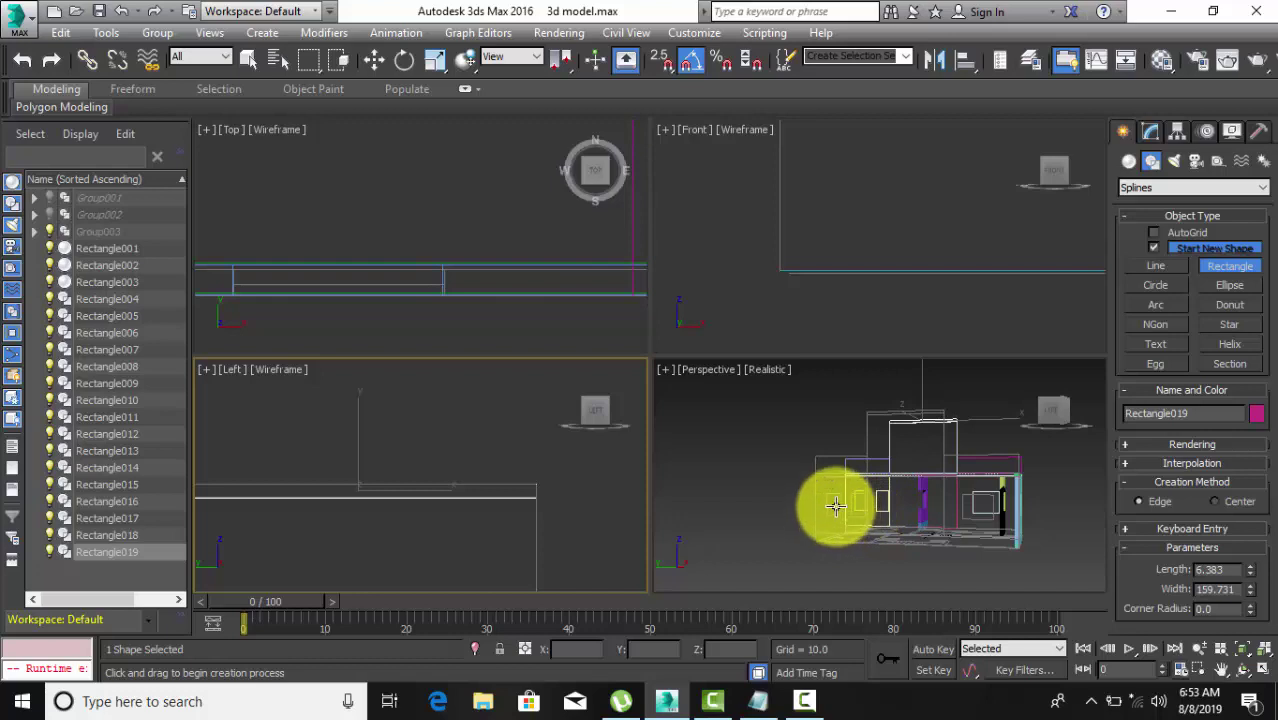
Extrude the thin Rectangle019 strip to a depth of 9.
click(1151, 130)
click(1161, 180)
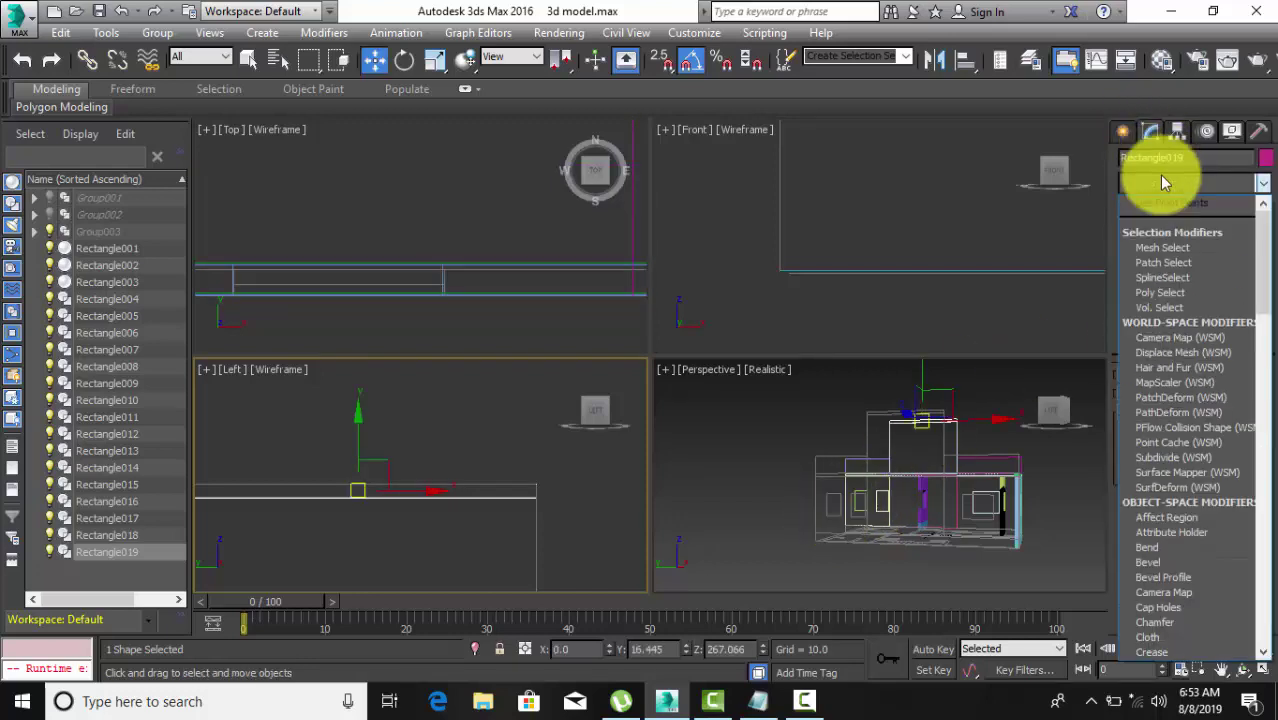
key(e)
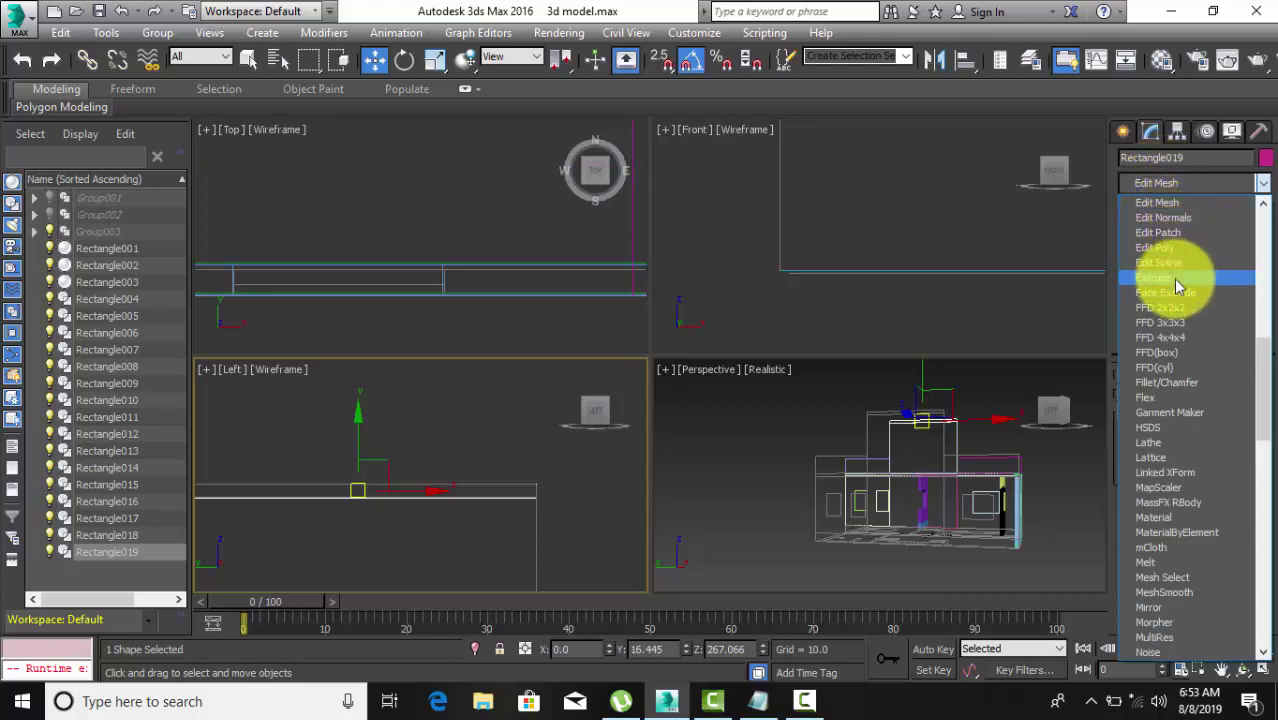
click(1173, 279)
scroll(958, 426, up, 2)
scroll(958, 426, up, 3)
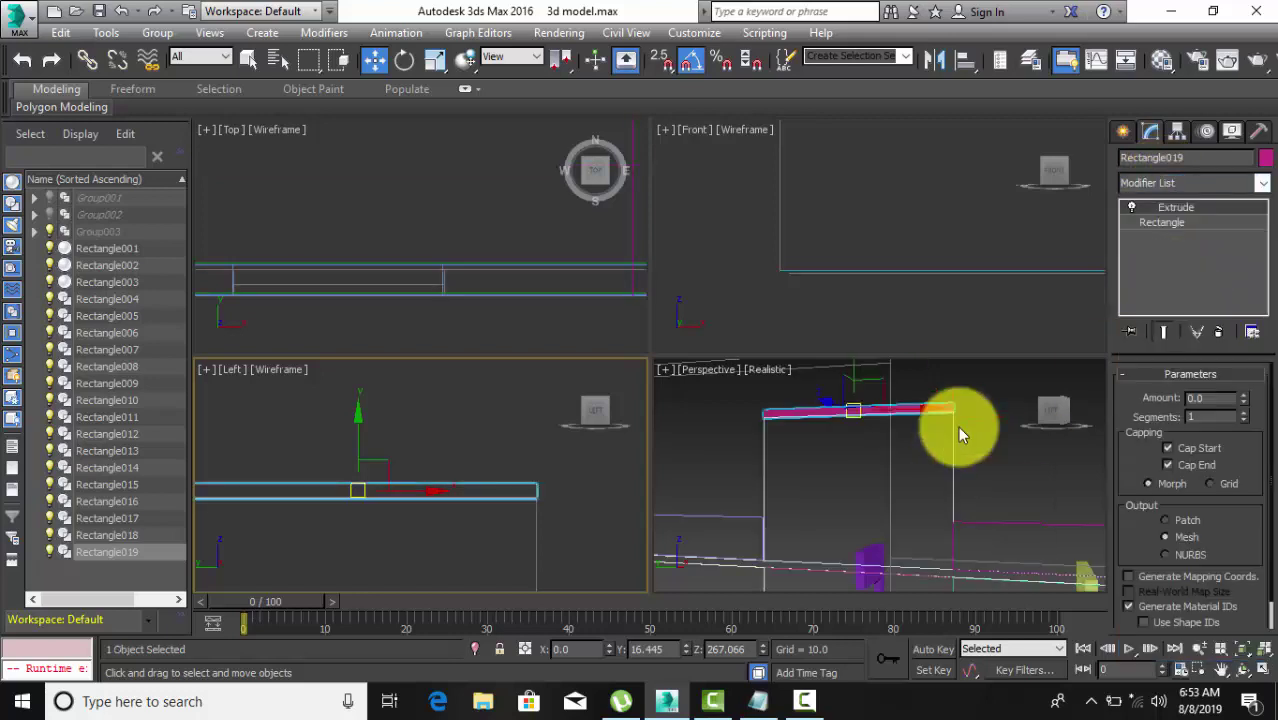
scroll(958, 426, down, 3)
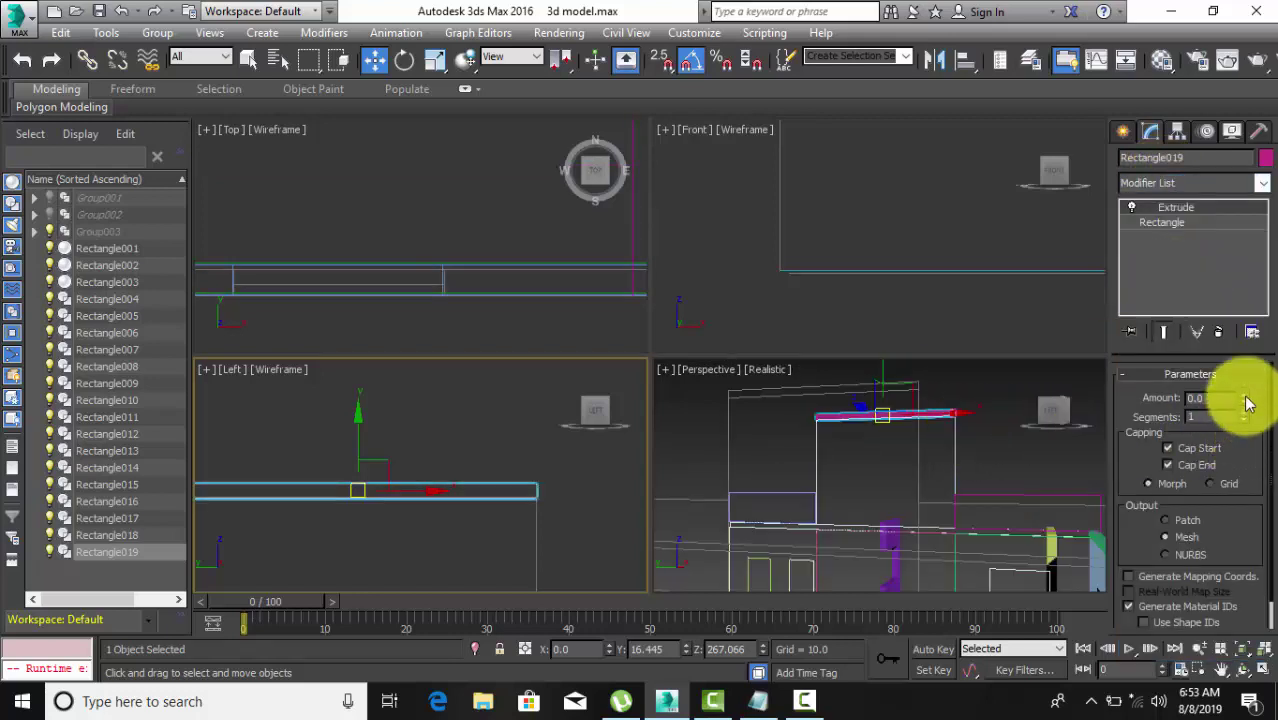
drag(1247, 402, 1245, 384)
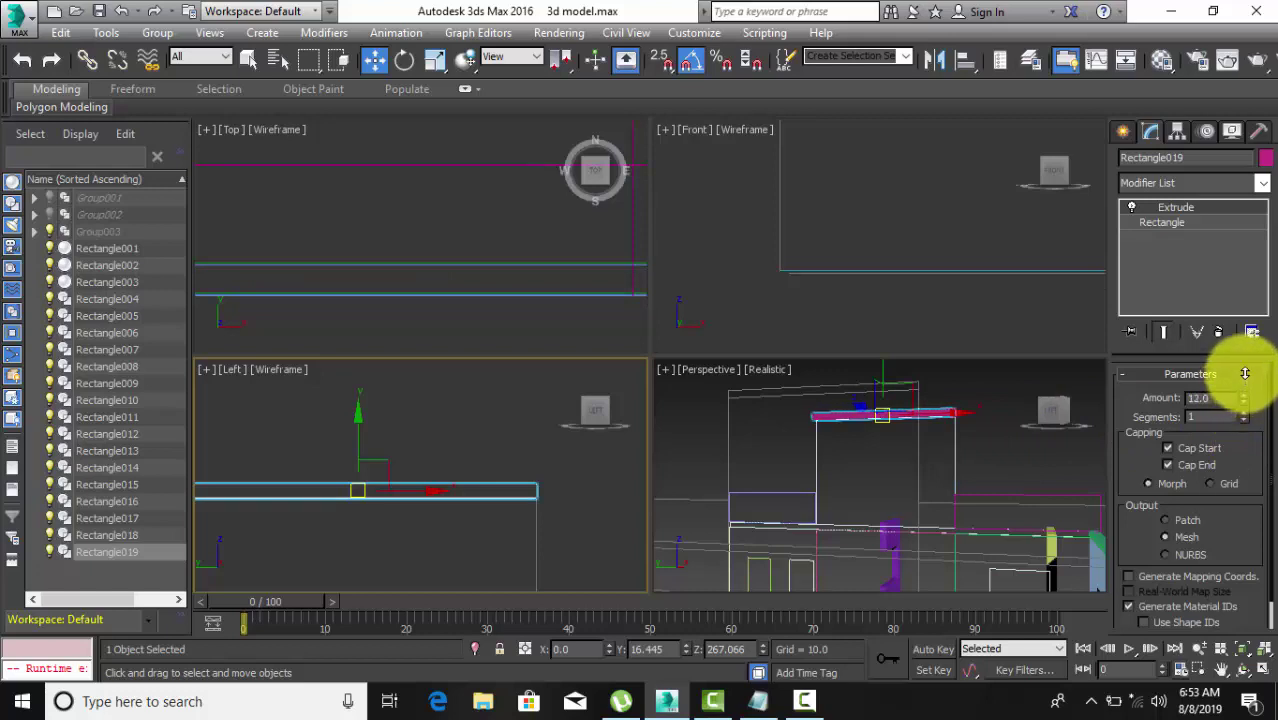
Extrude the large Rectangle018 into a 9.0-deep solid panel and clear the selection.
click(952, 446)
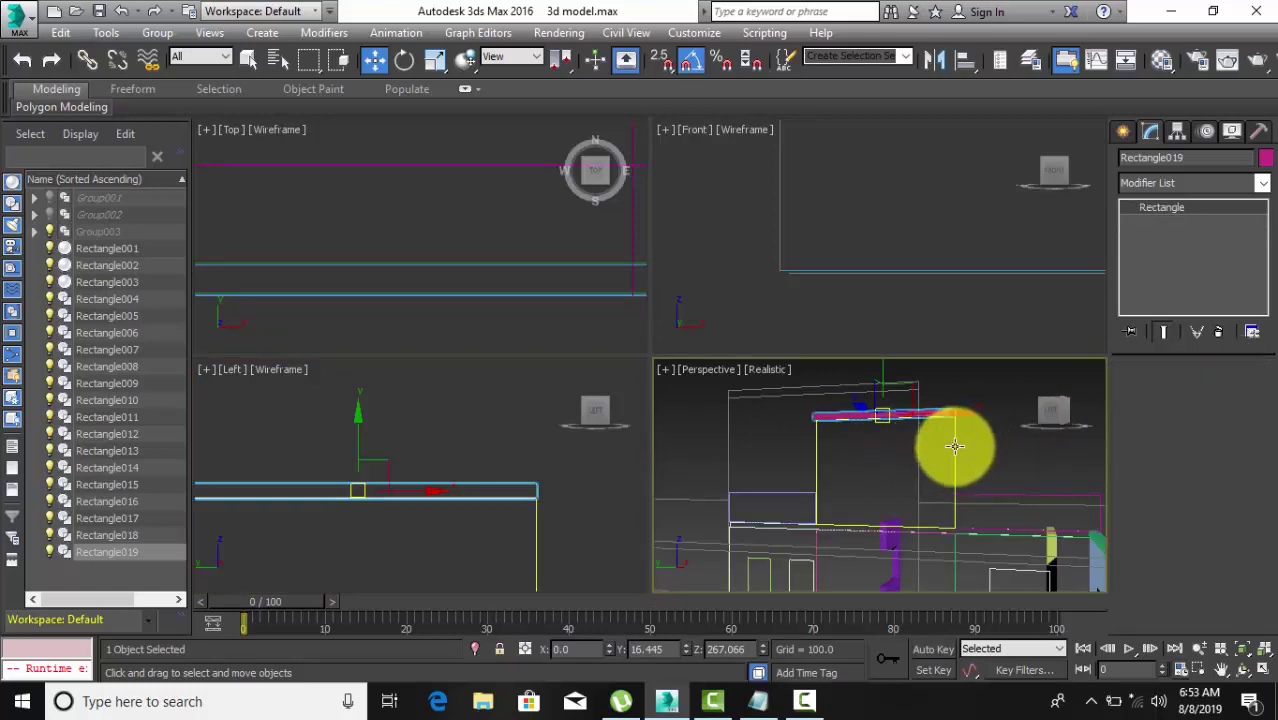
click(1164, 183)
scroll(1162, 181, down, 5)
scroll(1160, 260, down, 8)
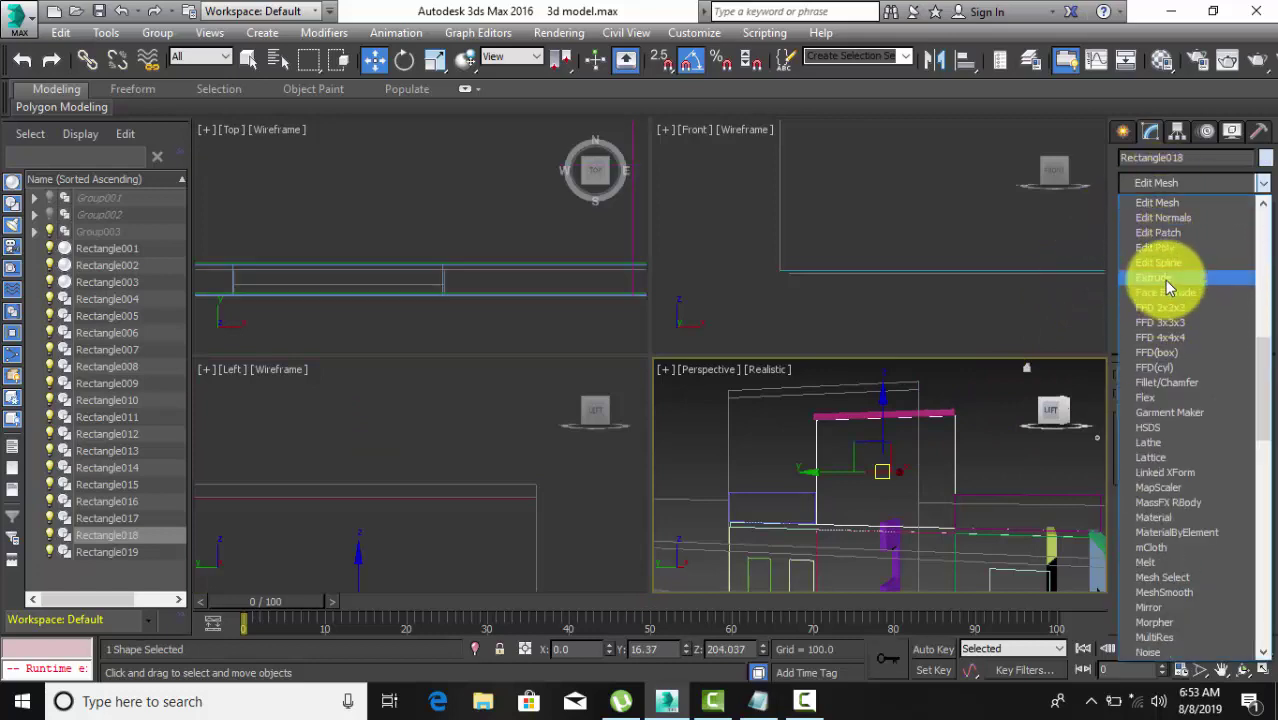
click(1164, 280)
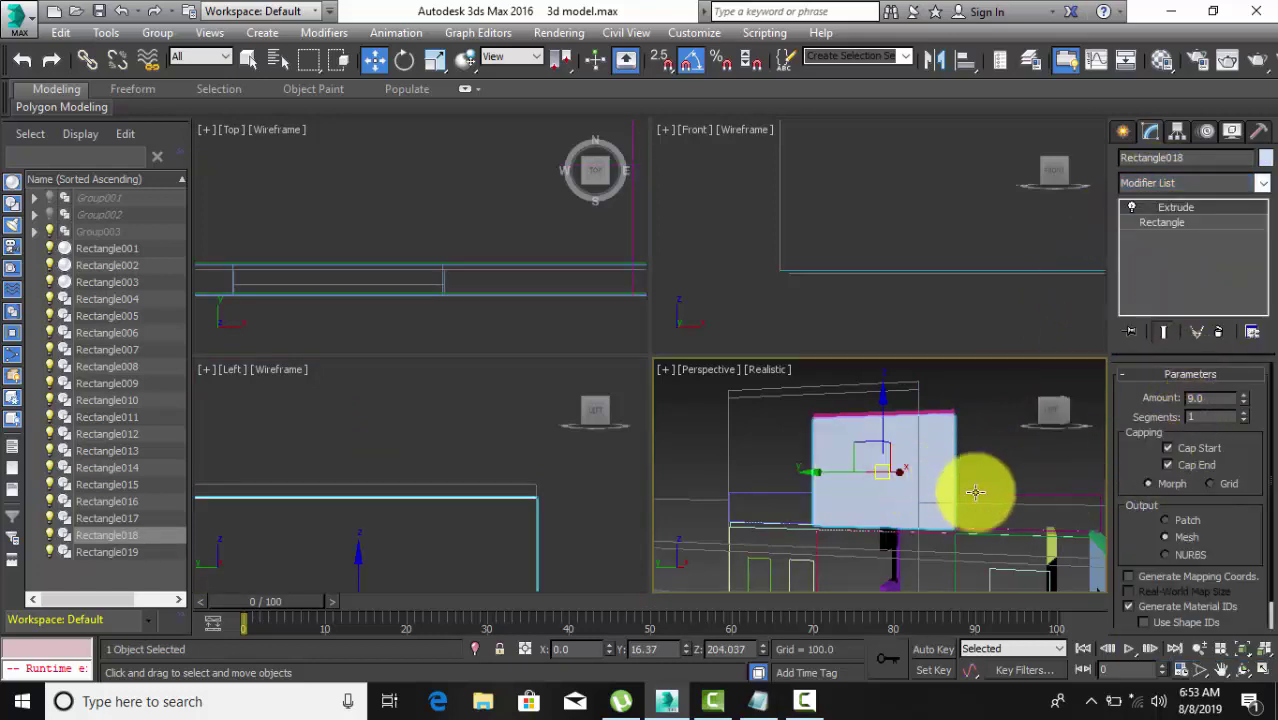
click(765, 491)
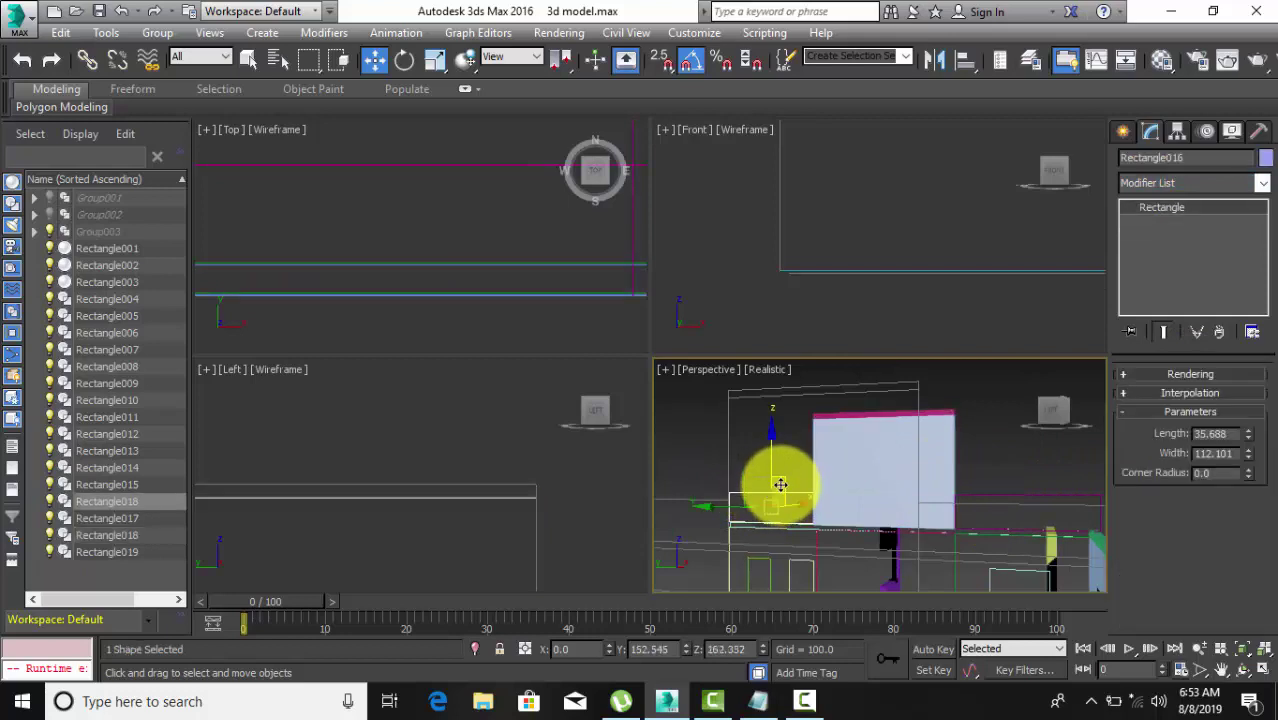
middle_drag(776, 485, 786, 377)
click(735, 460)
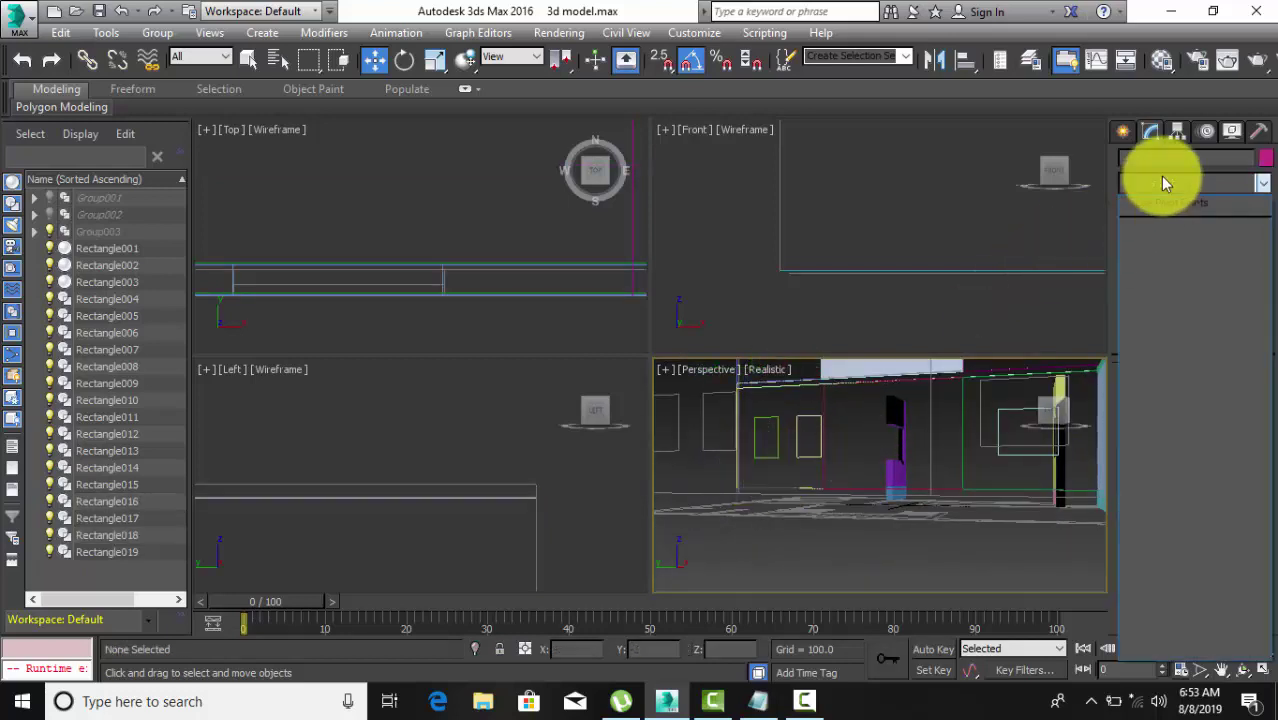
click(823, 463)
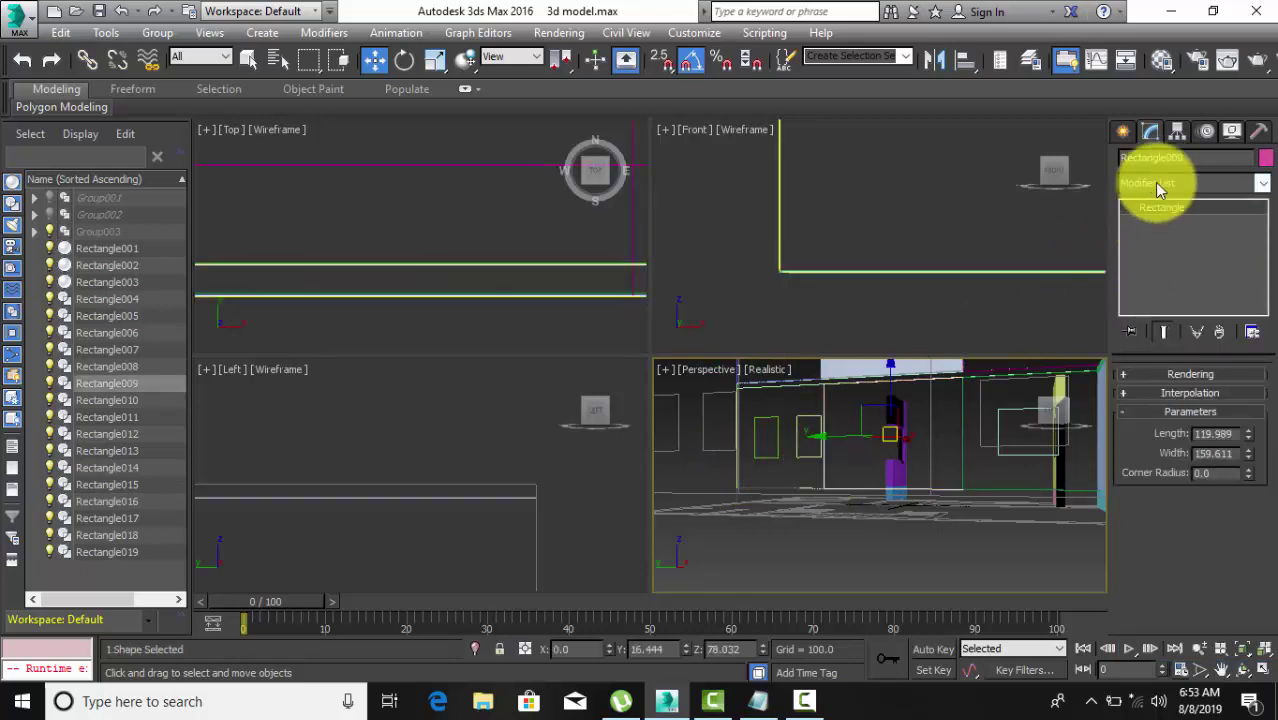
Extrude Rectangle009 into a 9.0-deep solid wall piece.
click(1154, 182)
key(e)
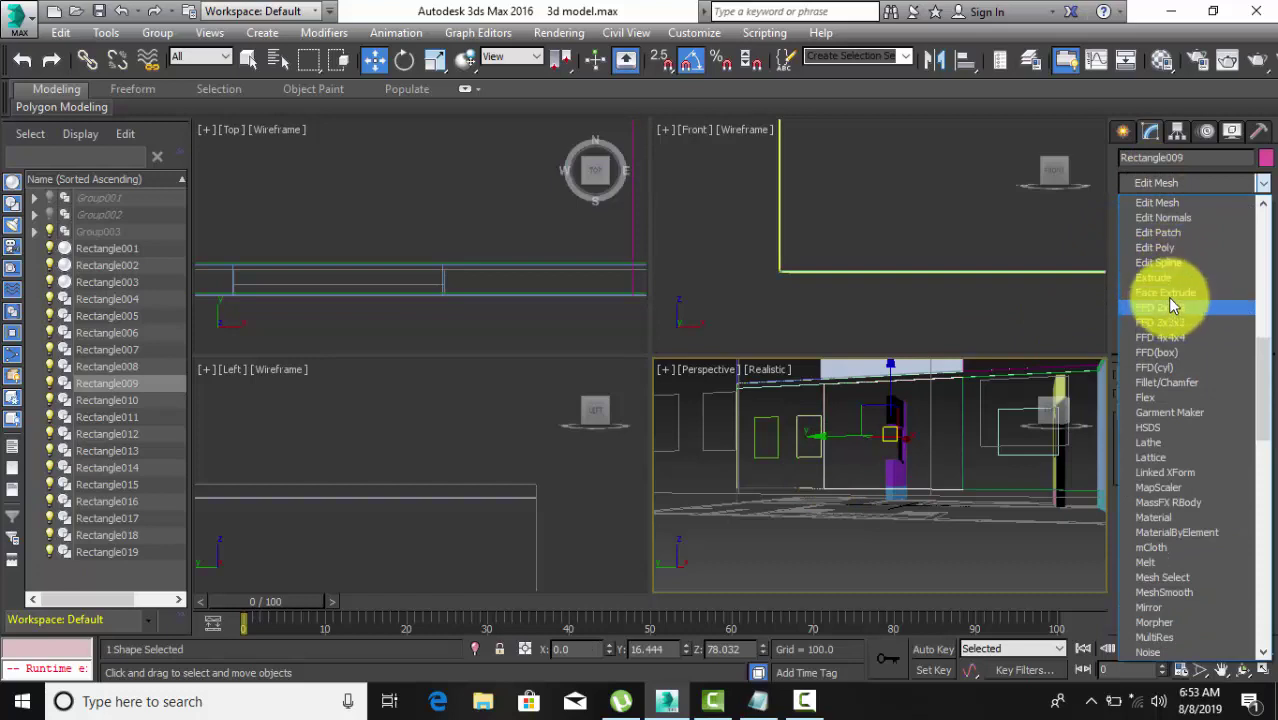
click(1171, 279)
mouse_move(906, 467)
middle_down()
mouse_move(978, 456)
mouse_move(822, 400)
mouse_move(918, 433)
mouse_move(819, 499)
mouse_move(790, 488)
mouse_move(810, 488)
middle_up()
Extrude Rectangle010 to 9.0 as well, then deselect everything.
click(790, 488)
click(1197, 190)
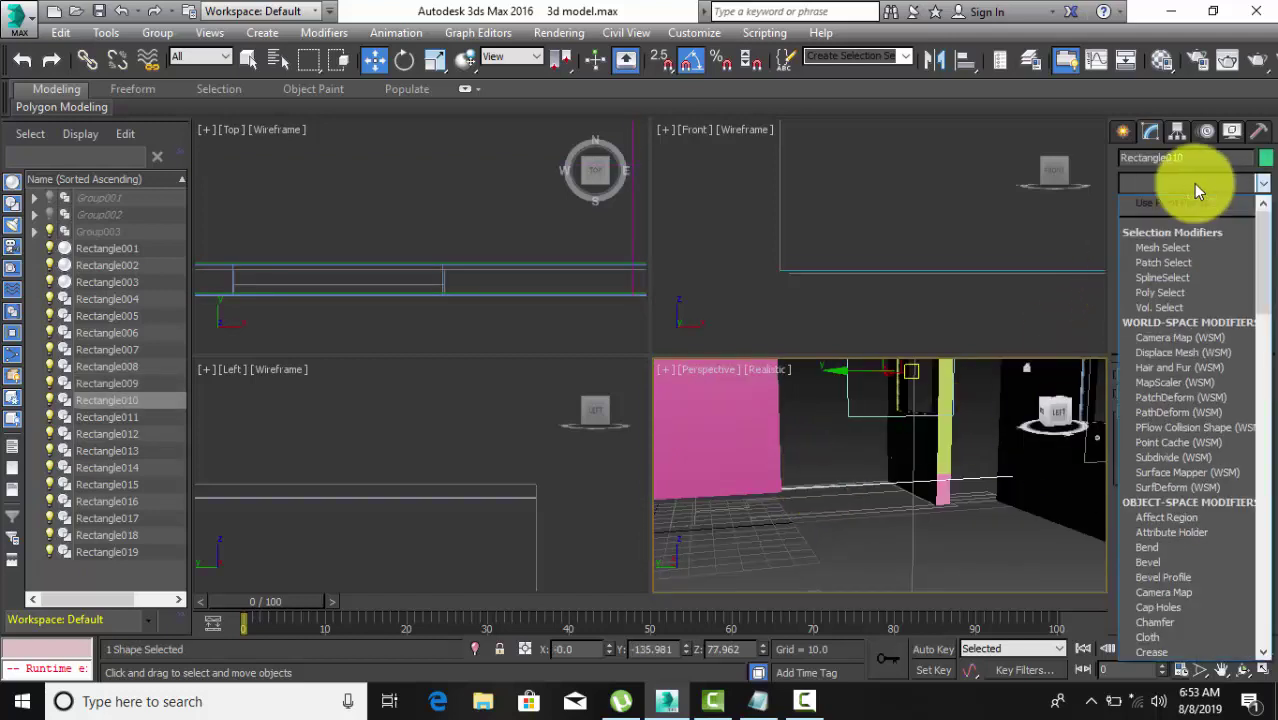
key(e)
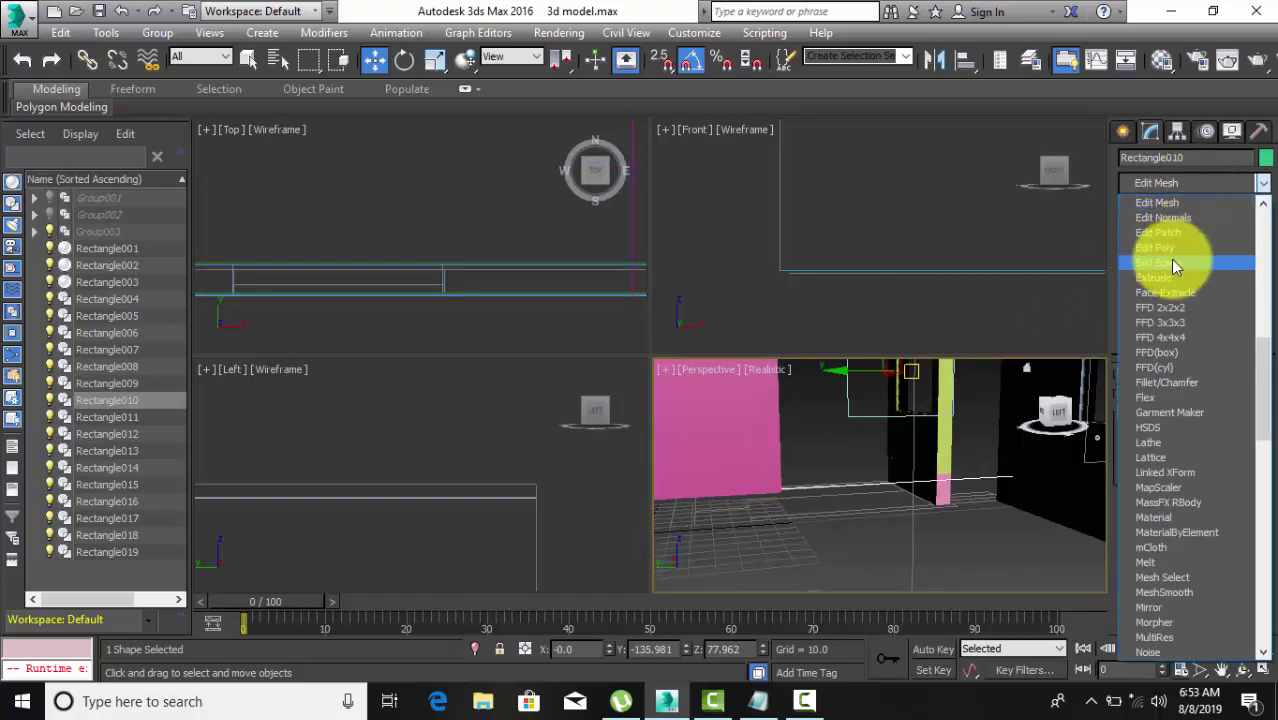
click(1167, 273)
scroll(927, 491, down, 3)
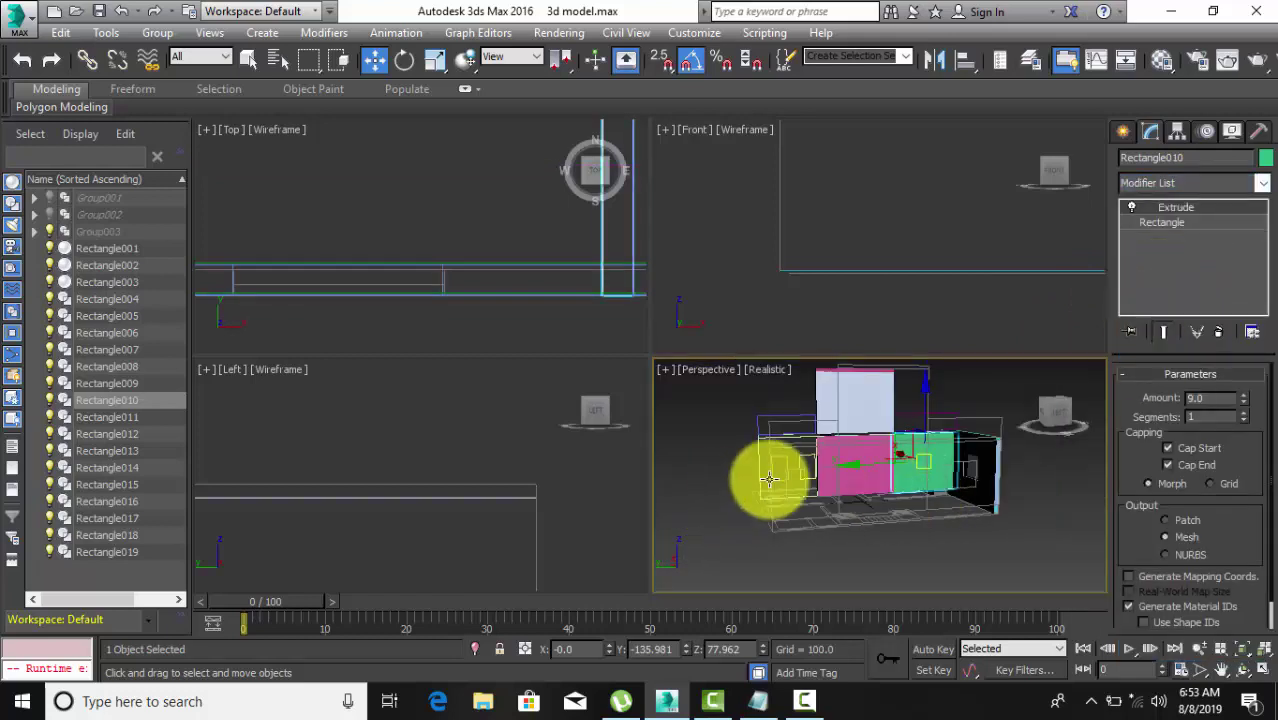
scroll(765, 482, up, 4)
click(737, 490)
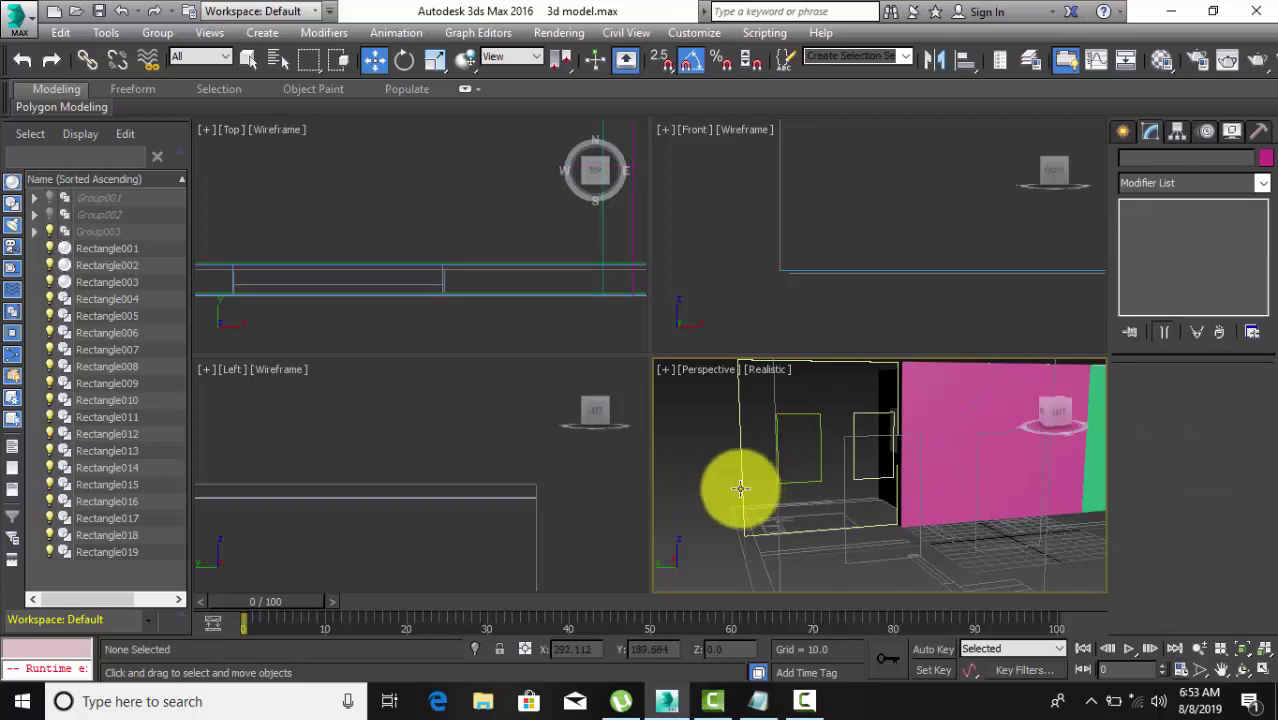
Extrude the Rectangle013 window outline to a height of 59.5.
click(810, 480)
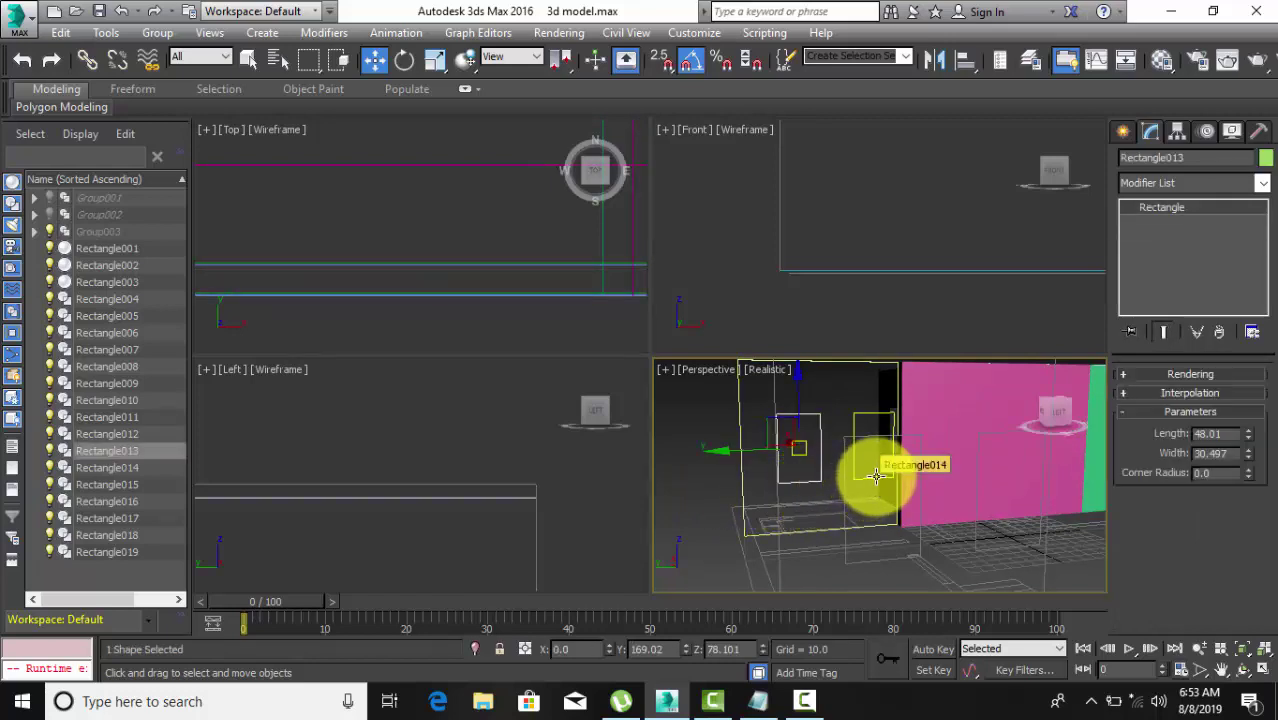
click(1167, 183)
key(e)
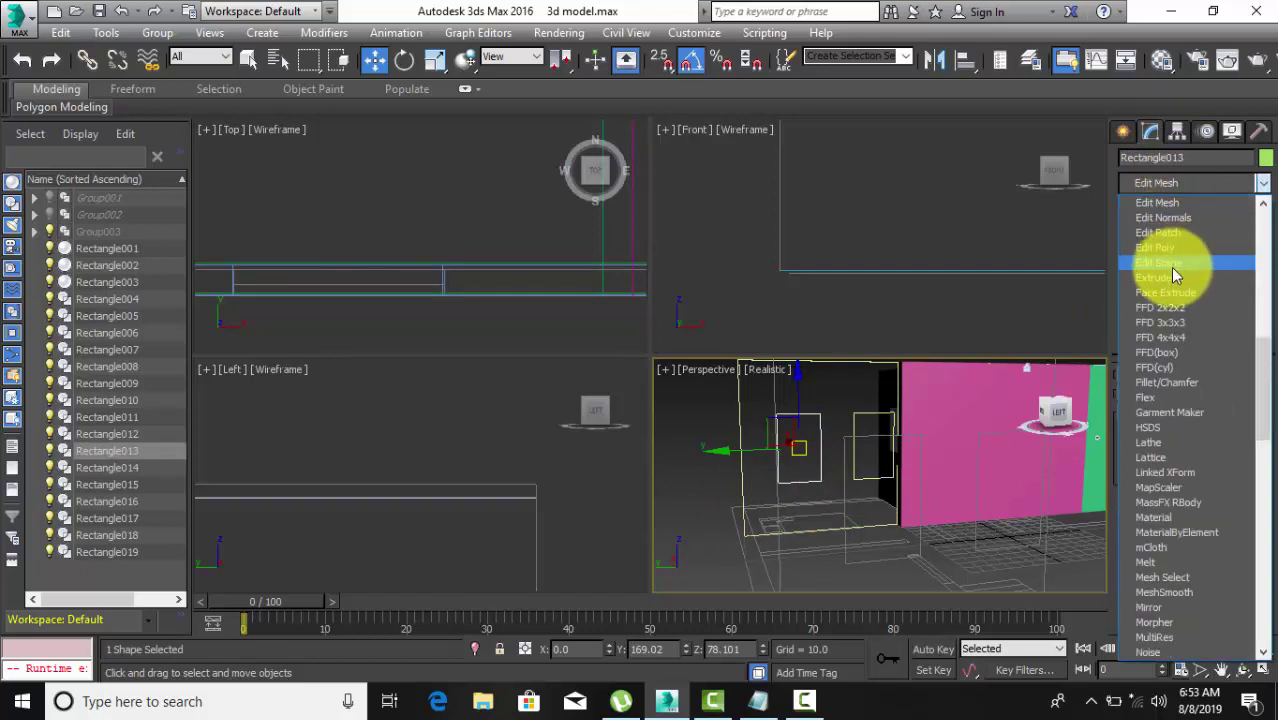
click(1170, 277)
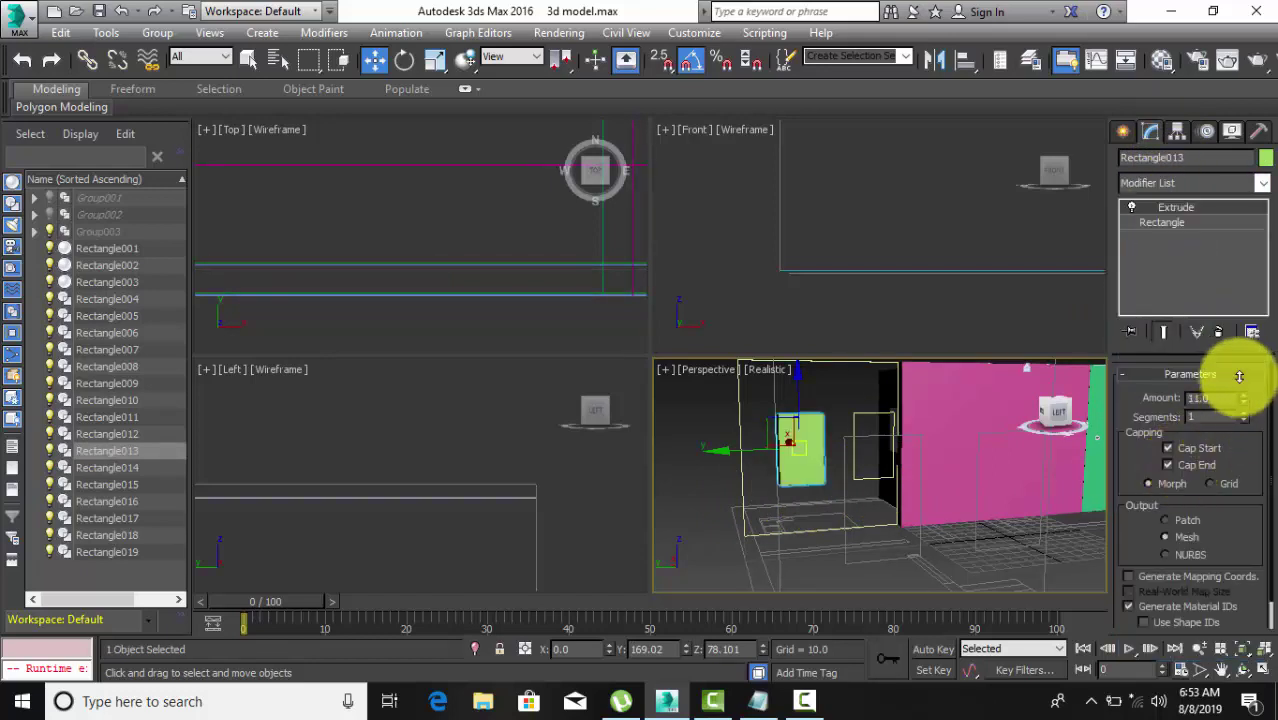
drag(1239, 376, 1232, 297)
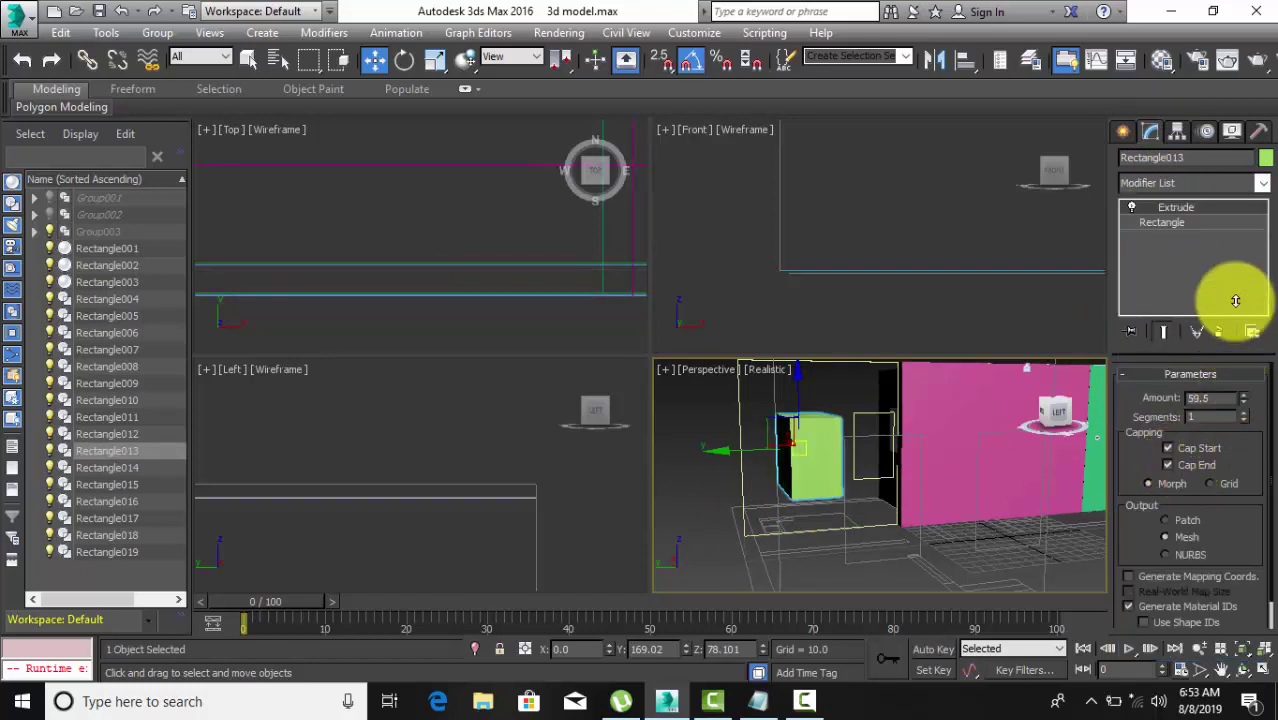
Extrude Rectangle014 with height 62.5, then undo the last change.
click(873, 479)
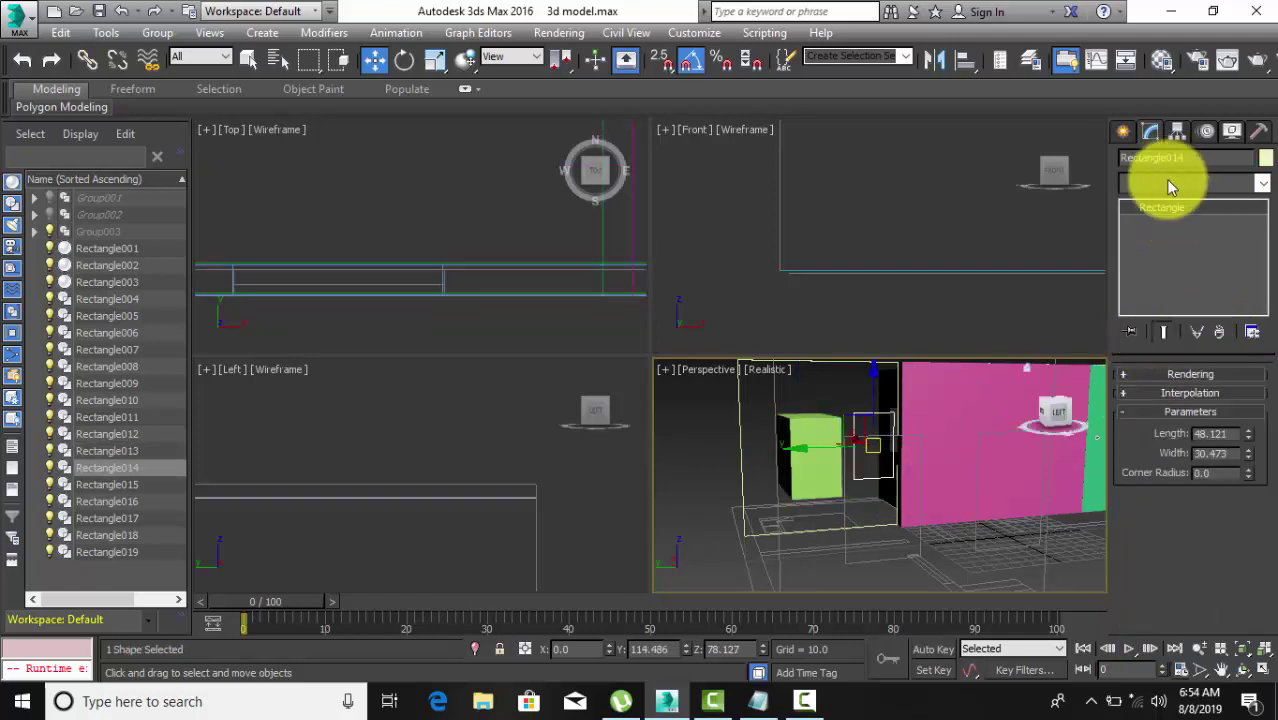
click(1172, 187)
click(1168, 277)
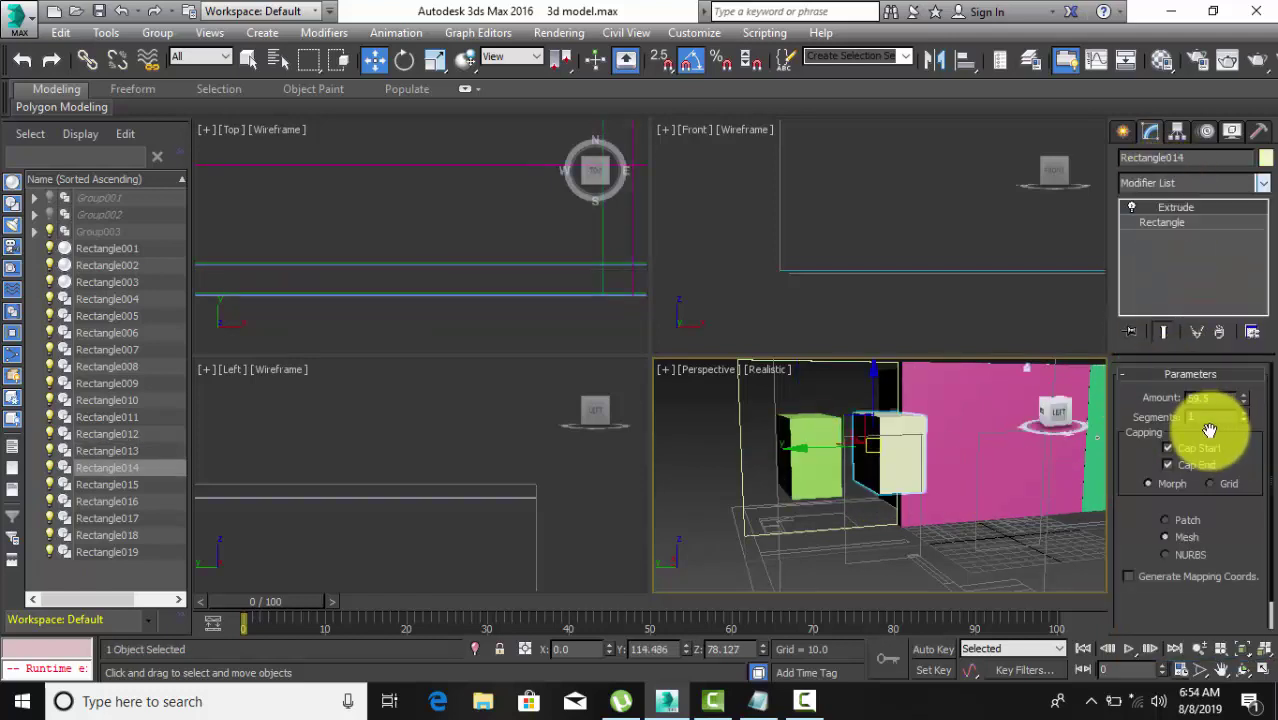
drag(1243, 398, 1232, 388)
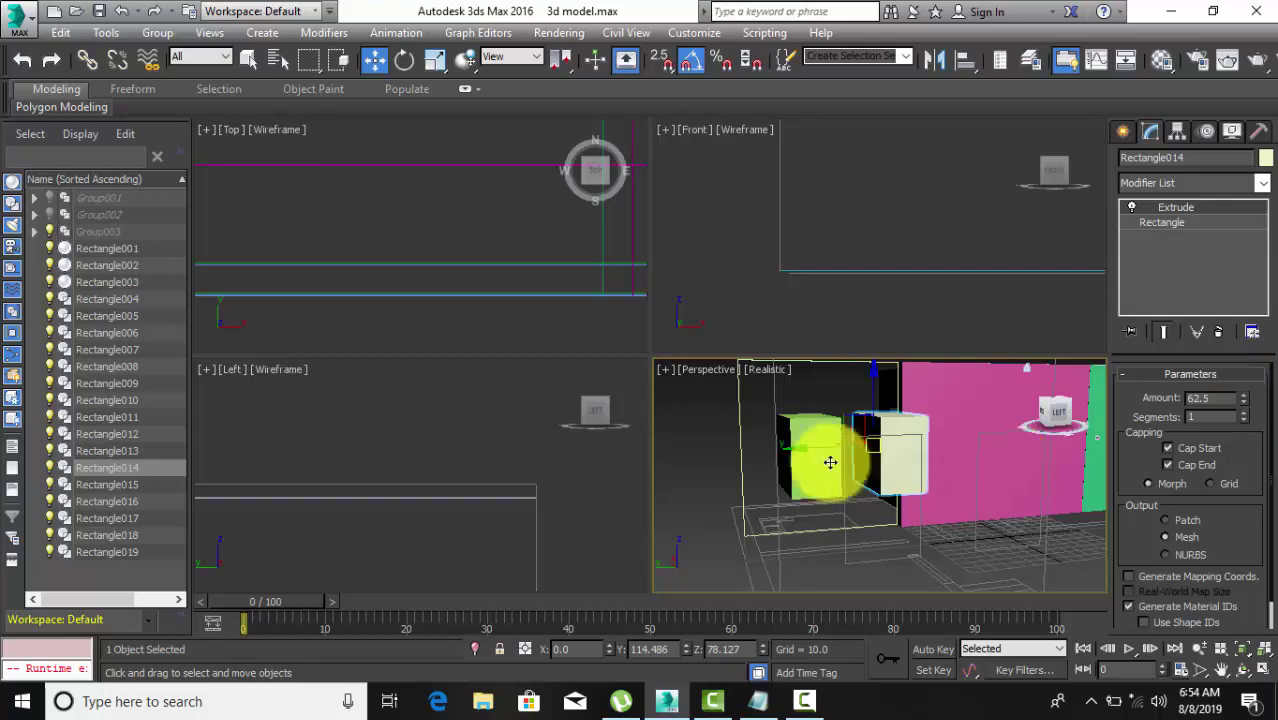
key(ctrl+z)
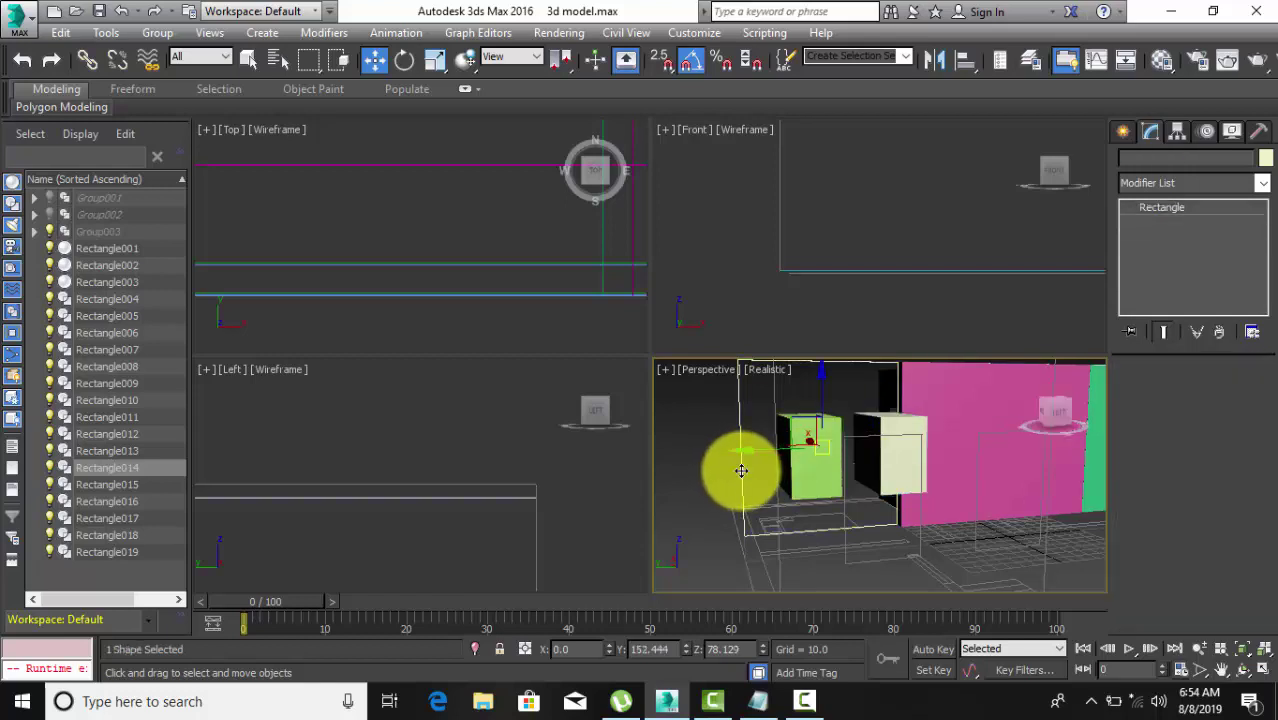
Extrude Rectangle008 with an amount of 9.
click(741, 470)
click(1175, 180)
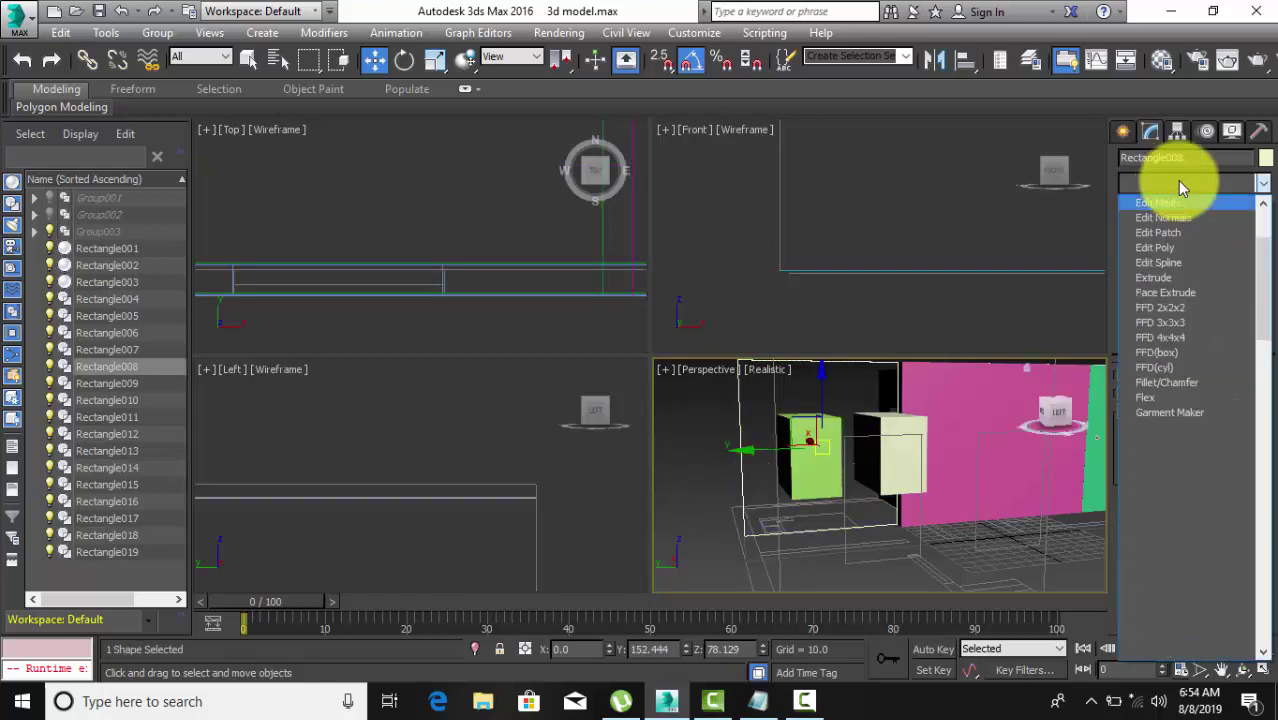
click(1155, 277)
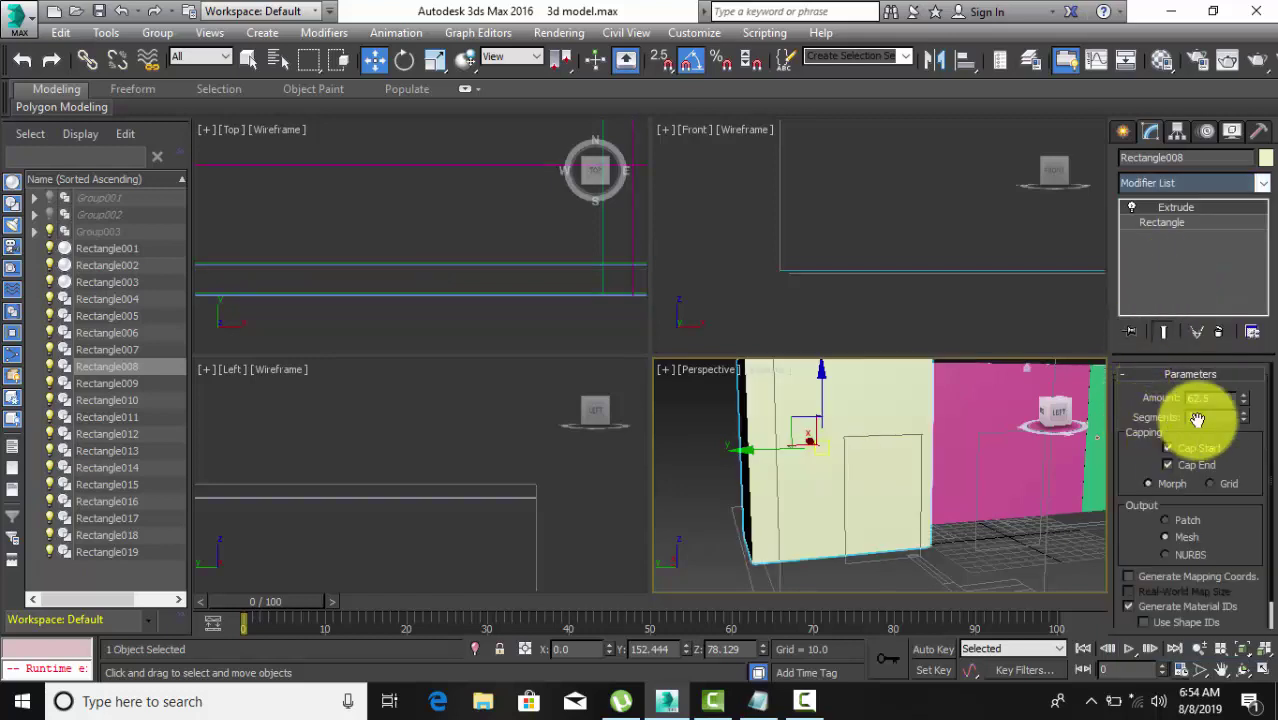
drag(1243, 398, 1247, 404)
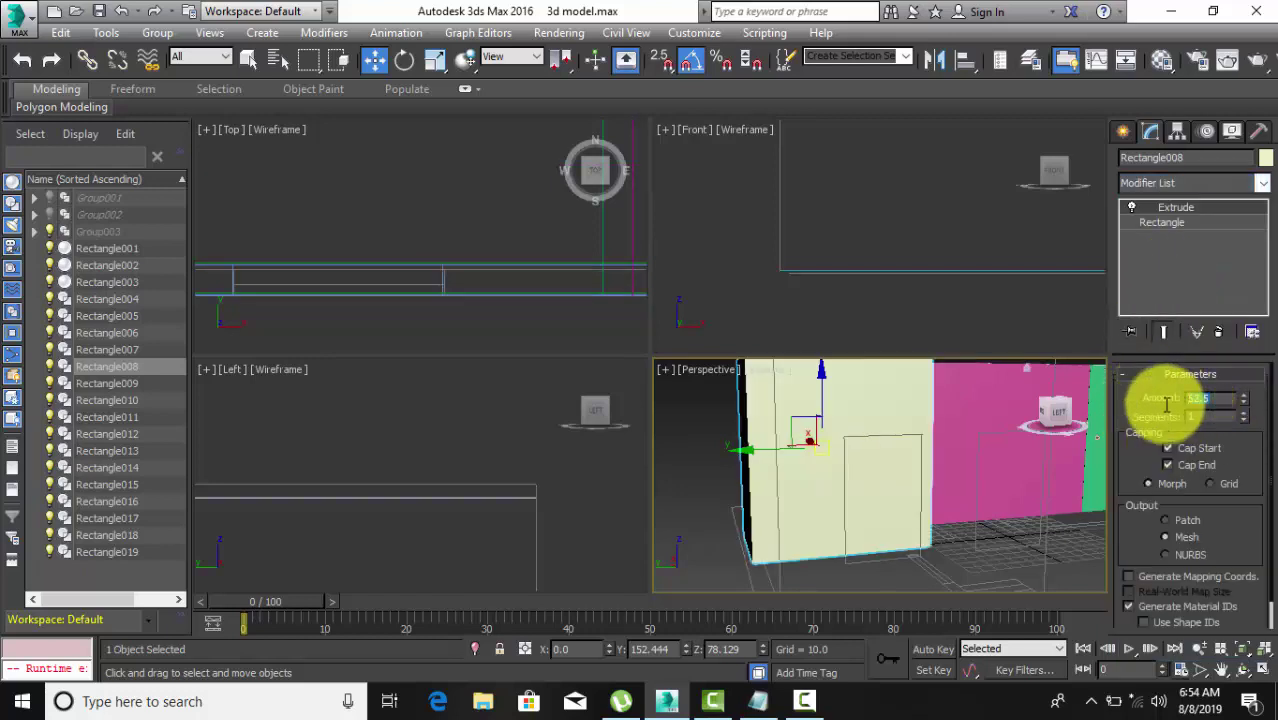
text(9)
key(Return)
Extrude Rectangle015 into a solid panel.
scroll(935, 442, down, 3)
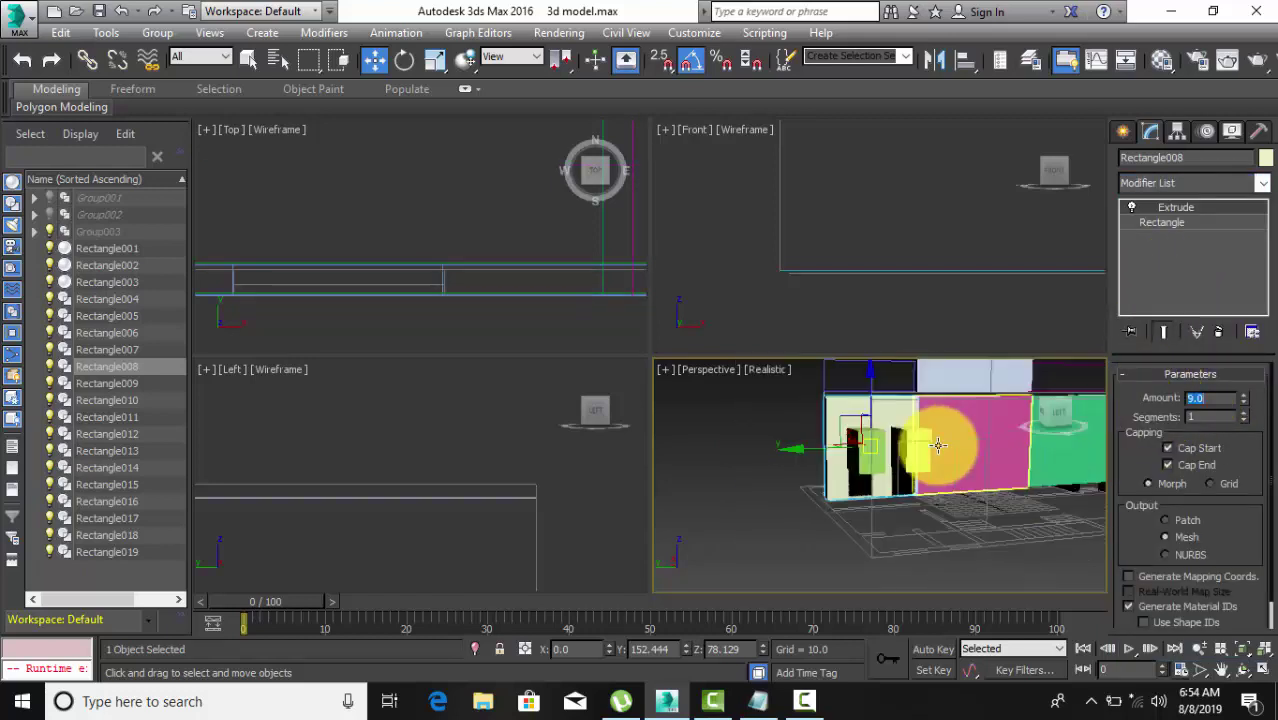
alt+middle_drag(868, 462, 905, 492)
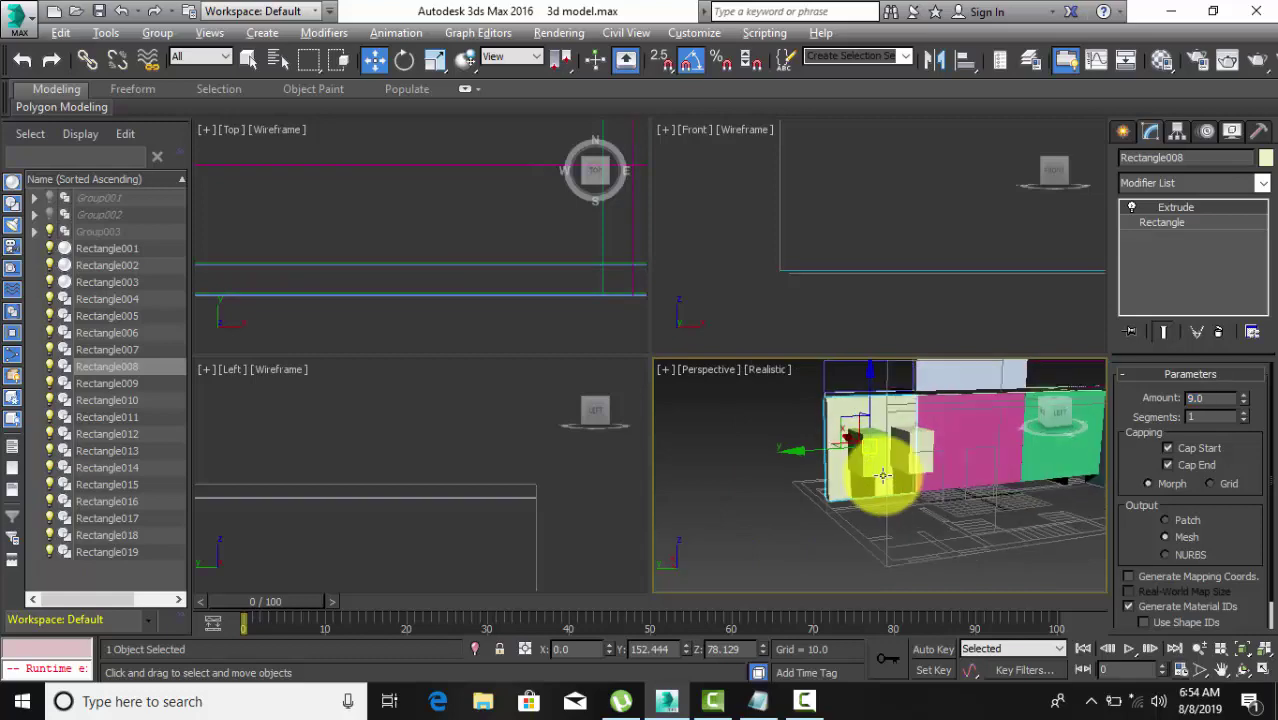
scroll(812, 352, up, 3)
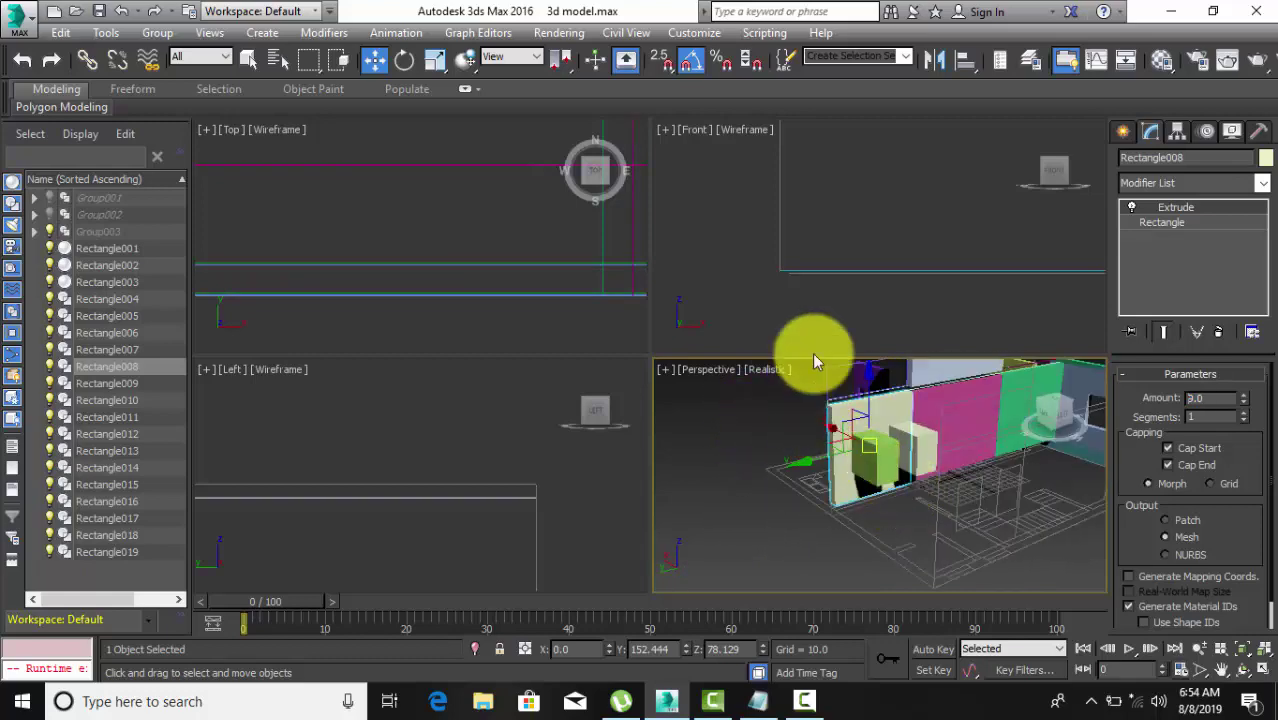
scroll(851, 369, up, 3)
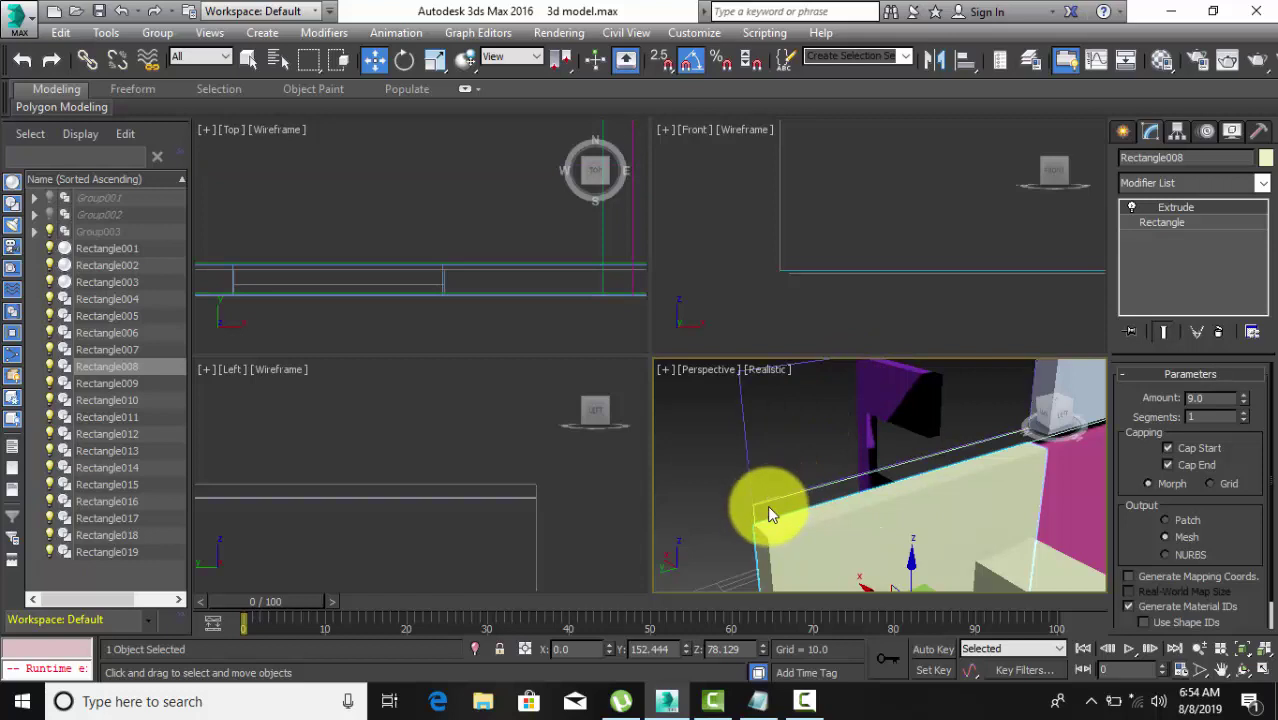
scroll(753, 506, up, 3)
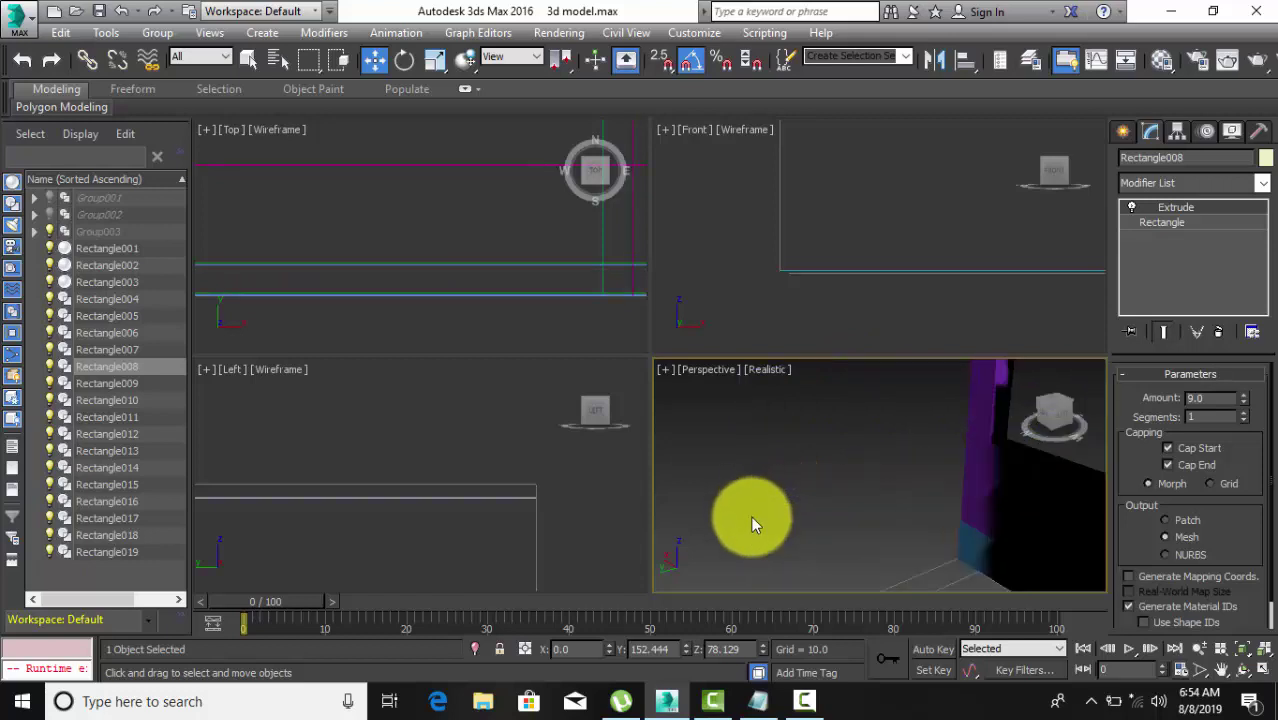
middle_drag(751, 516, 758, 489)
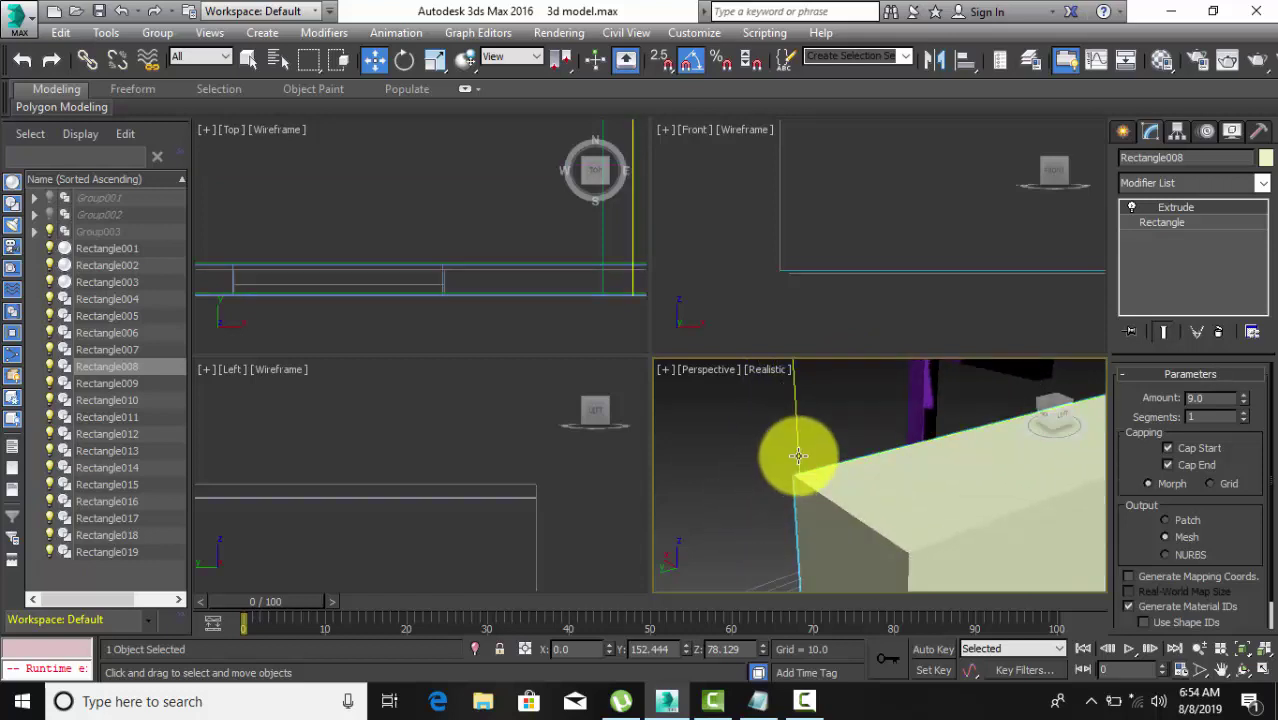
scroll(765, 498, down, 2)
click(767, 498)
scroll(767, 498, down, 2)
click(1172, 186)
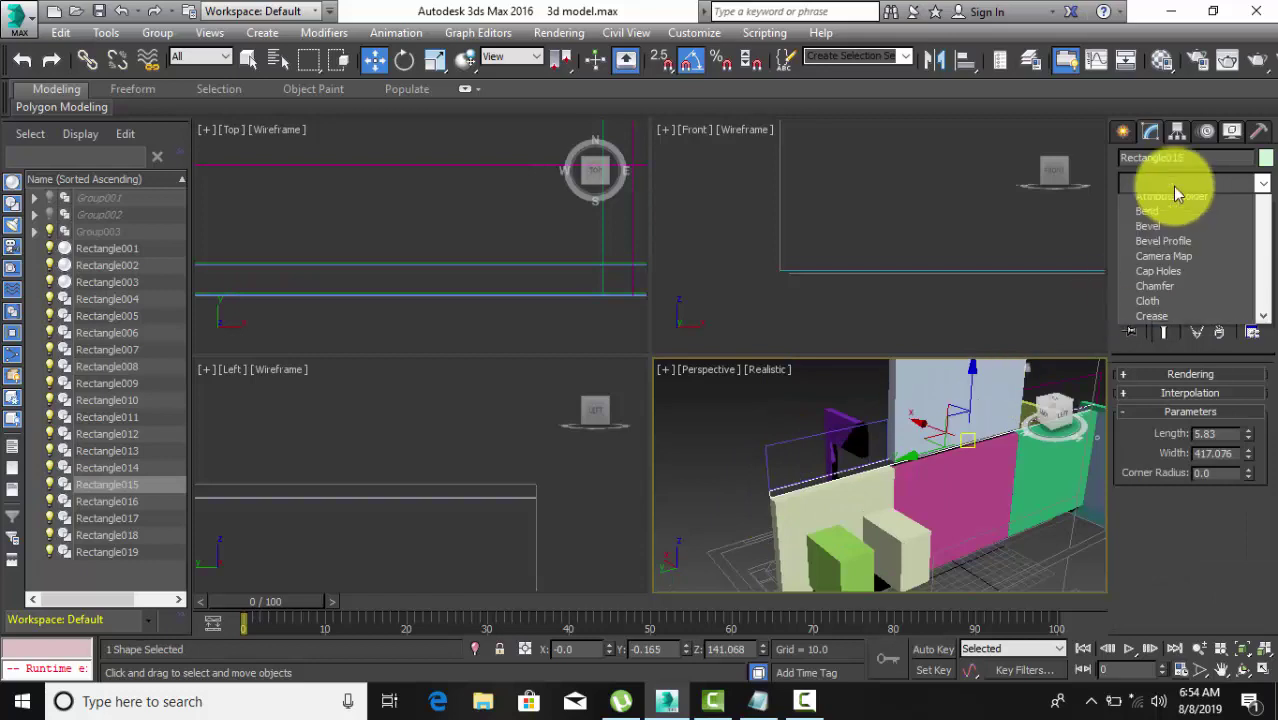
key(e)
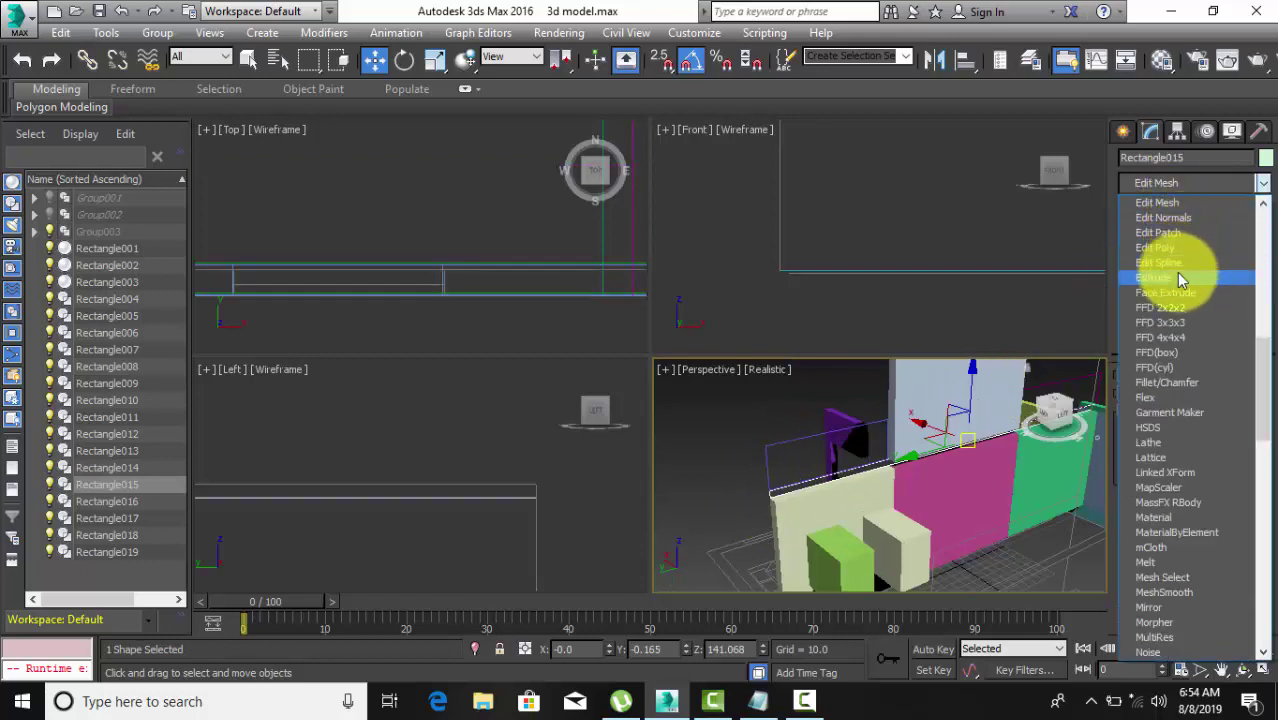
click(1180, 278)
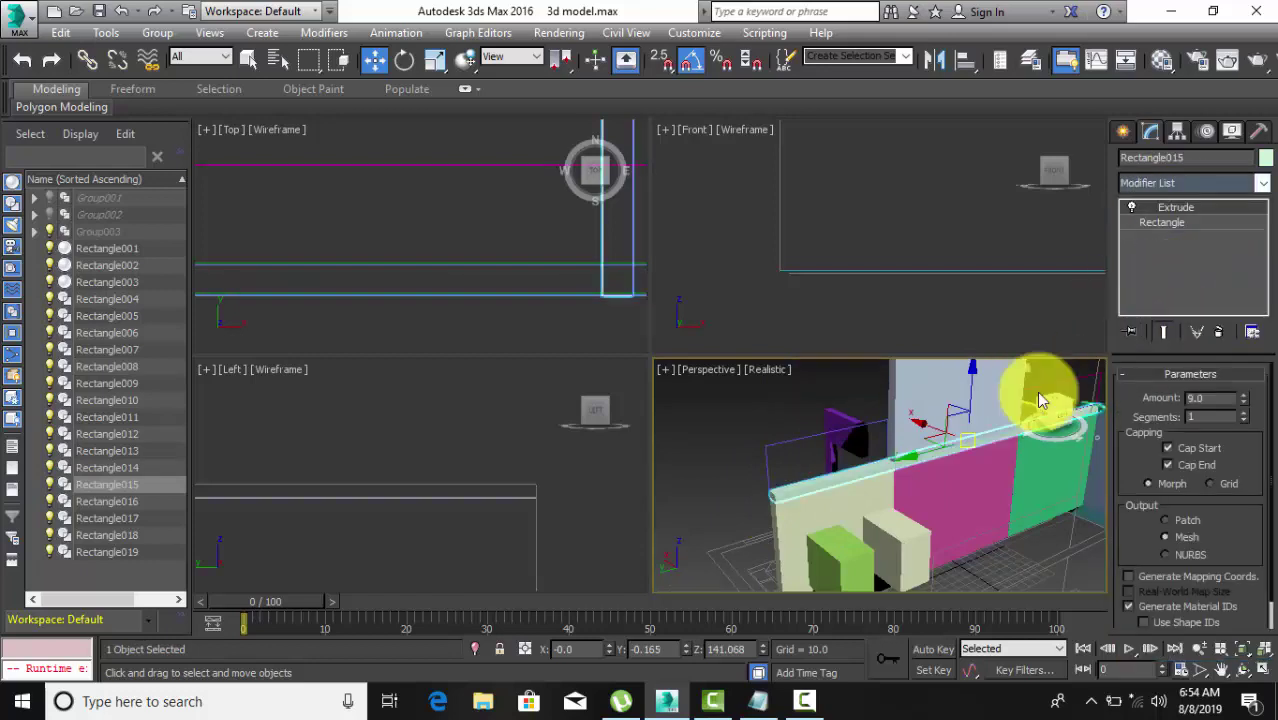
Extrude Rectangle016 and Rectangle017 into thinner panels at amount 4.5.
click(785, 442)
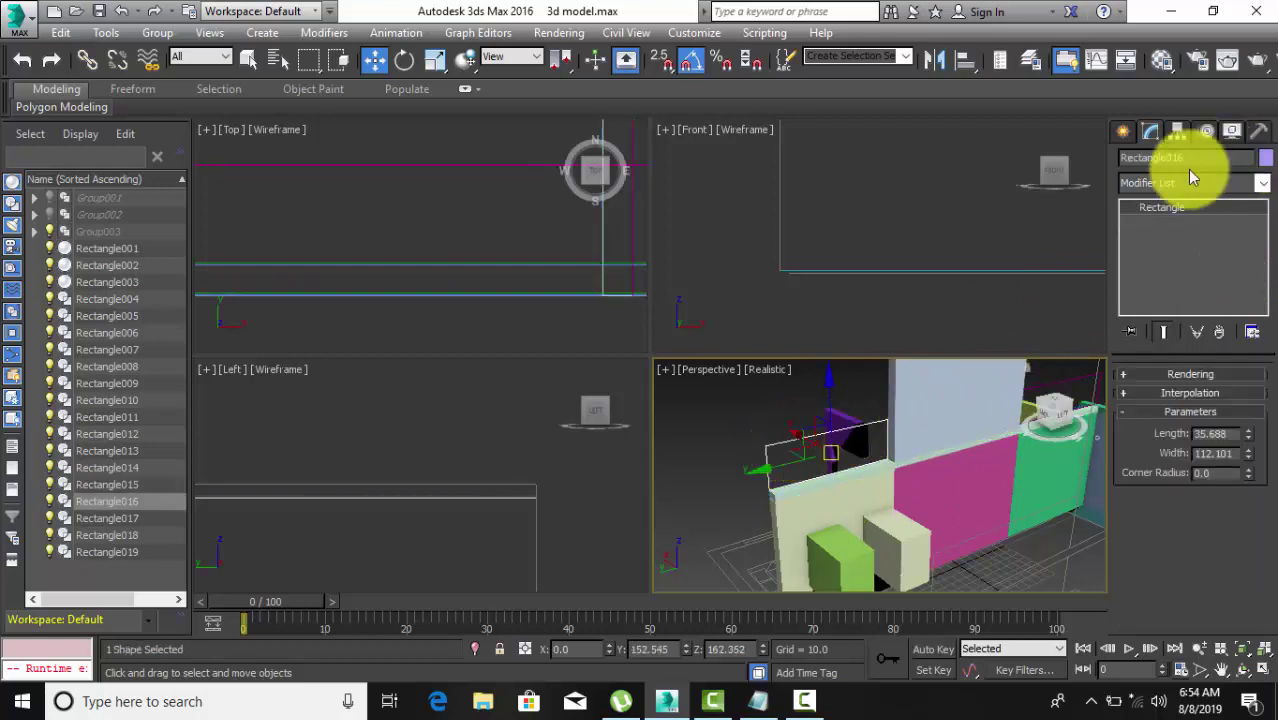
click(1162, 185)
key(e)
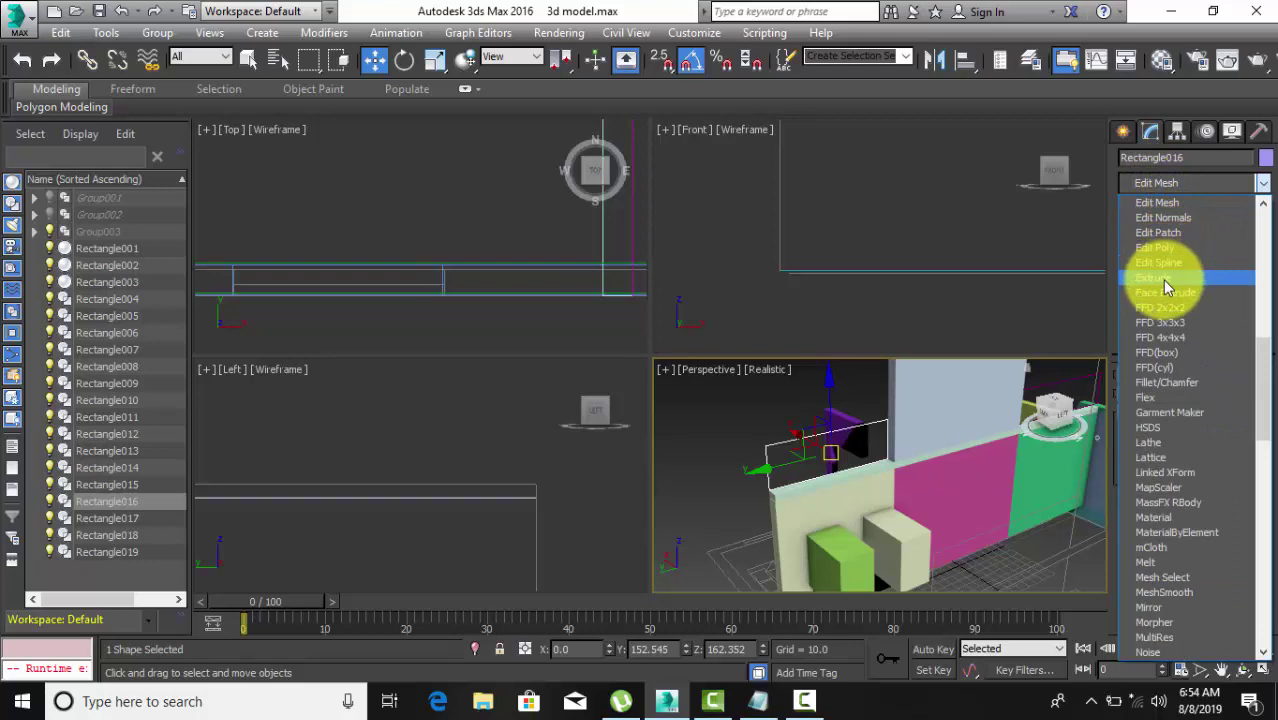
click(1162, 279)
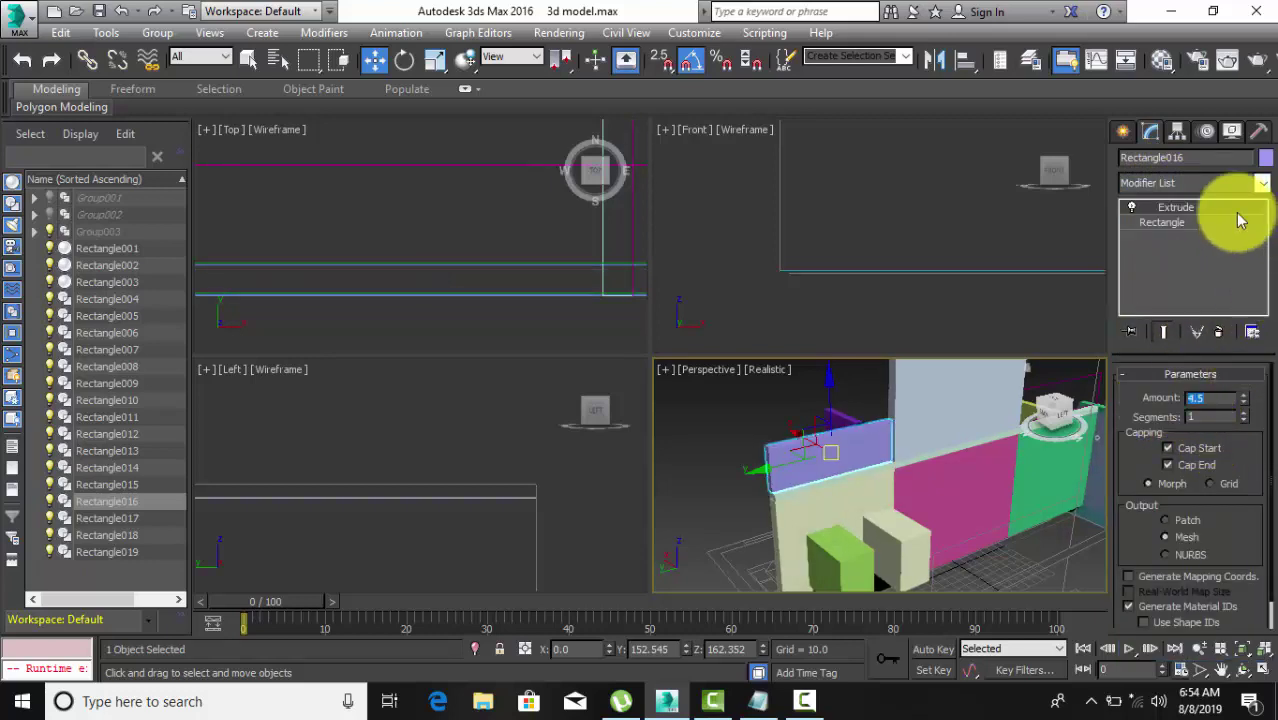
mouse_move(881, 441)
alt+middle_down()
mouse_move(753, 471)
mouse_move(961, 398)
alt+middle_up()
click(958, 398)
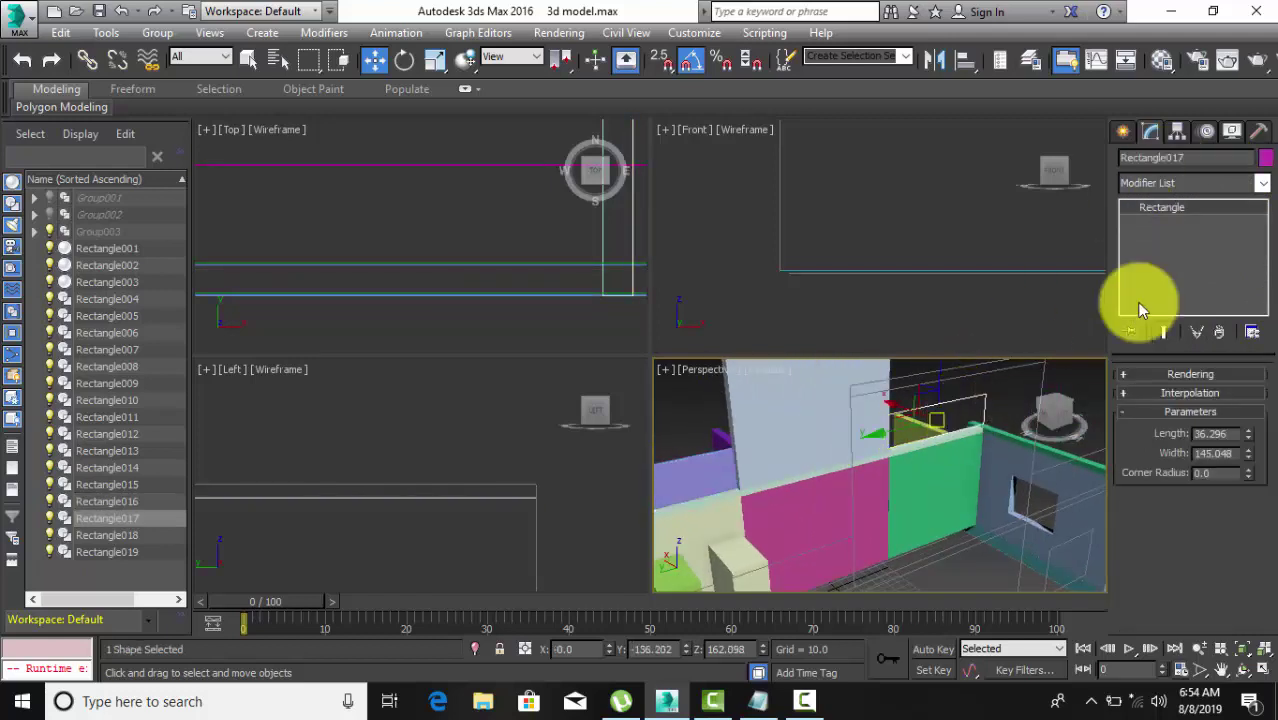
click(1185, 186)
text(esh)
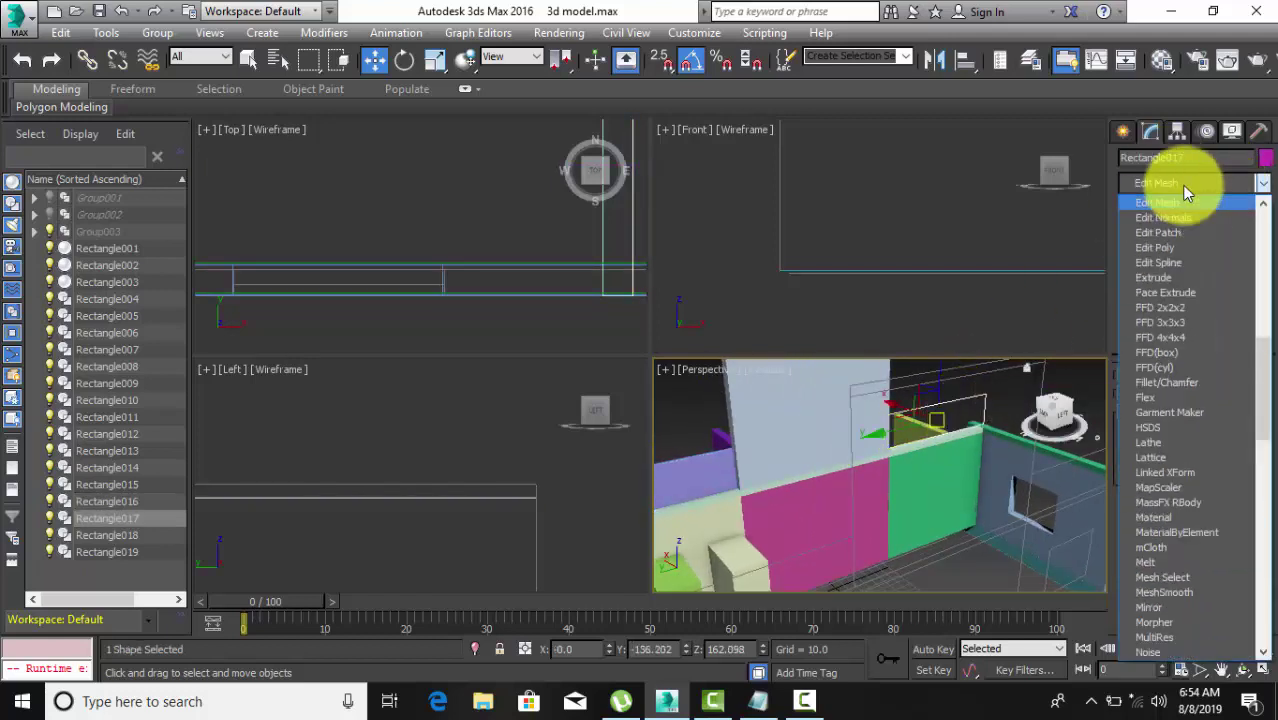
click(1170, 279)
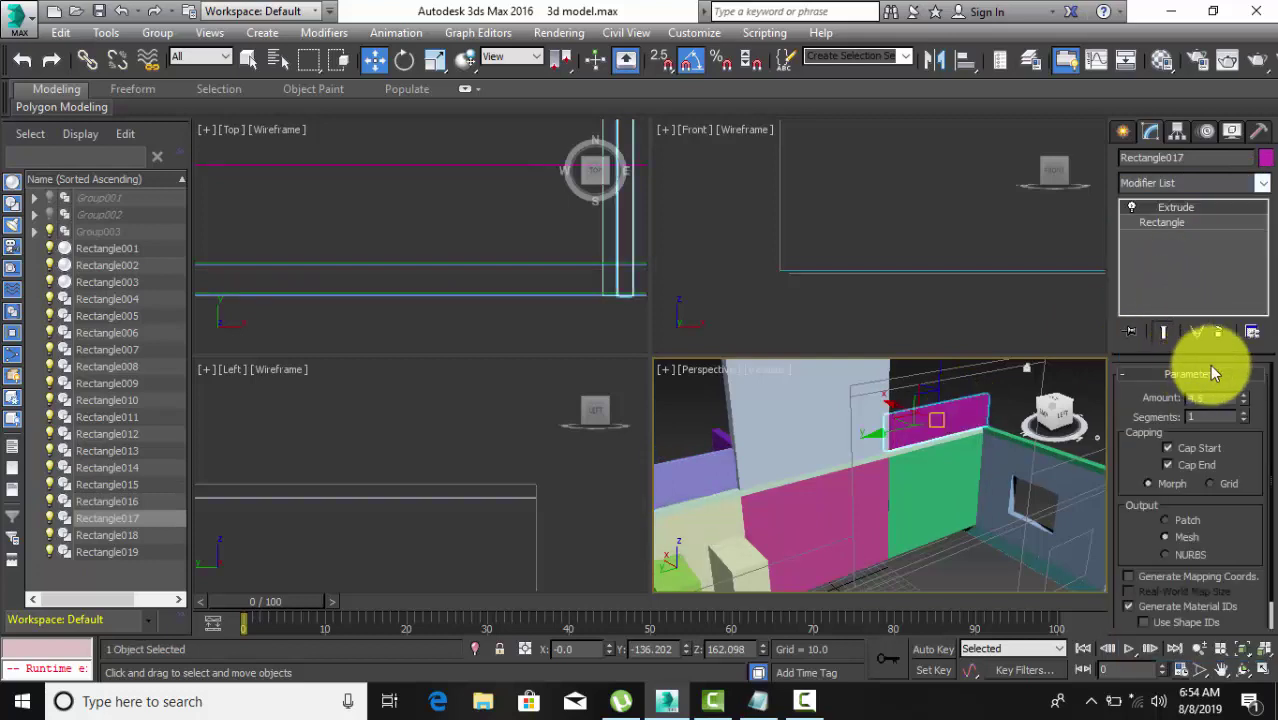
scroll(870, 480, down, 5)
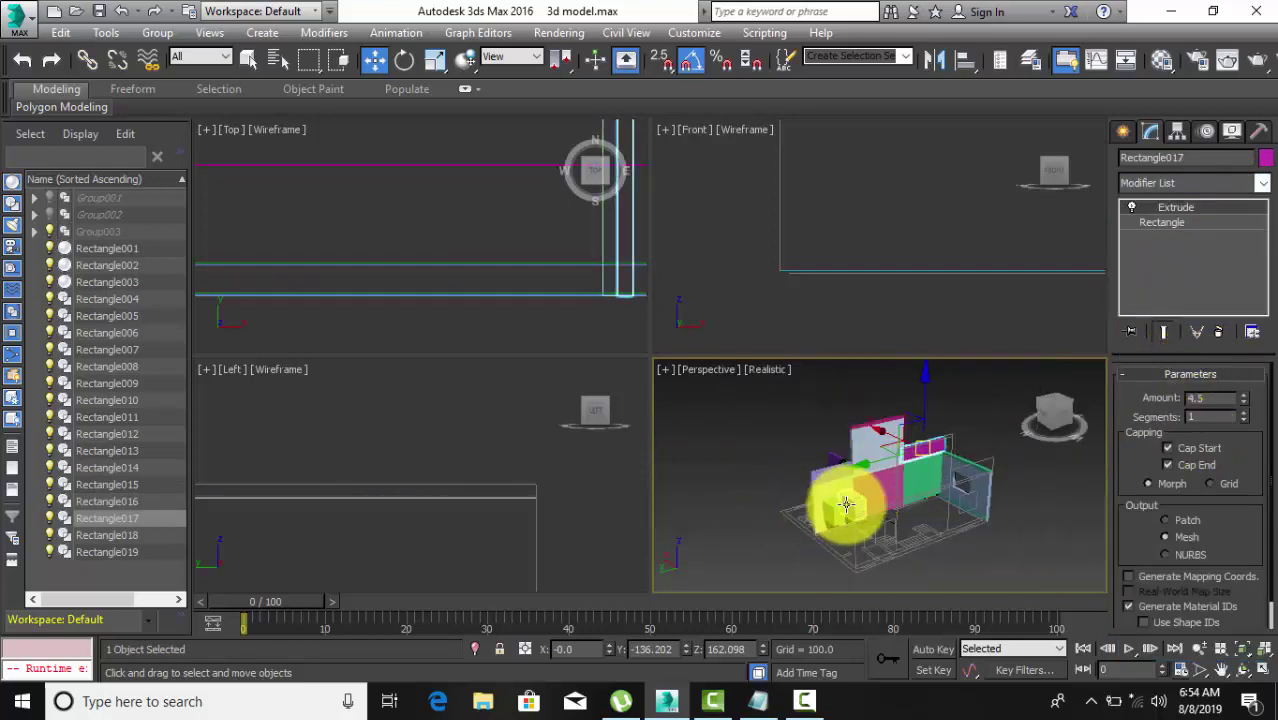
scroll(835, 507, up, 2)
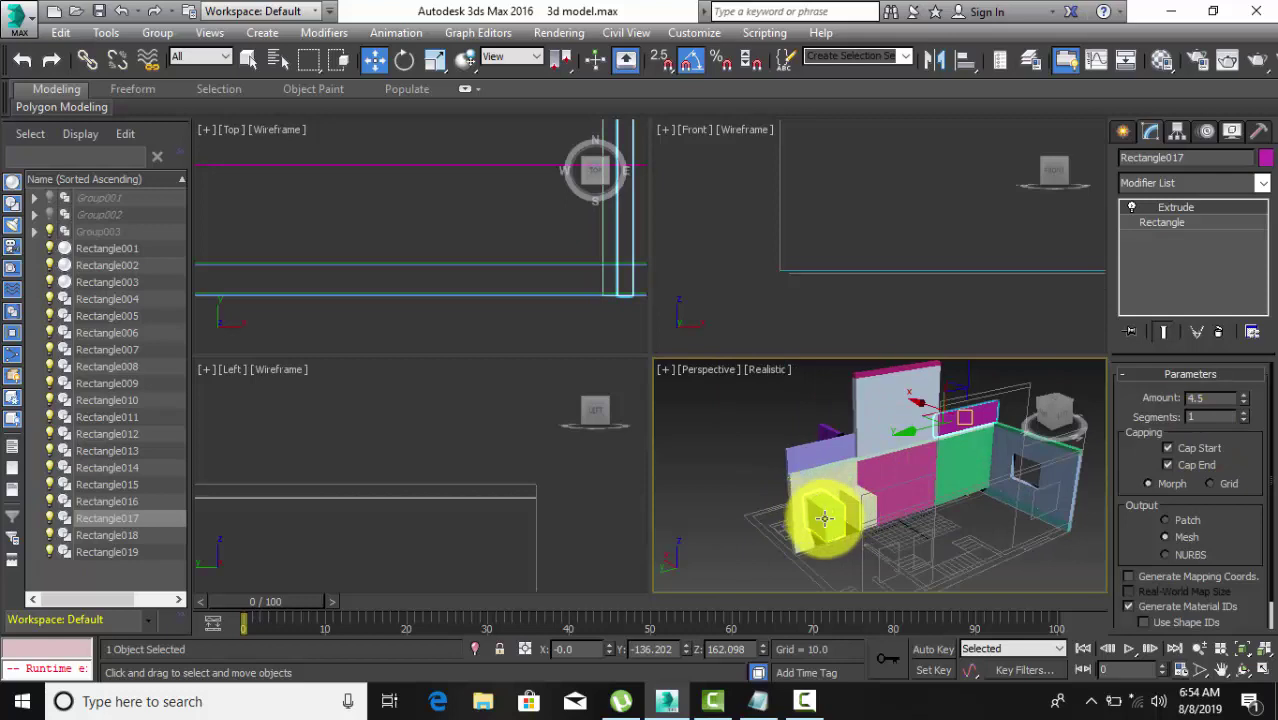
Slide the Rectangle014 and Rectangle013 blocks sideways along the wall.
click(824, 517)
click(860, 511)
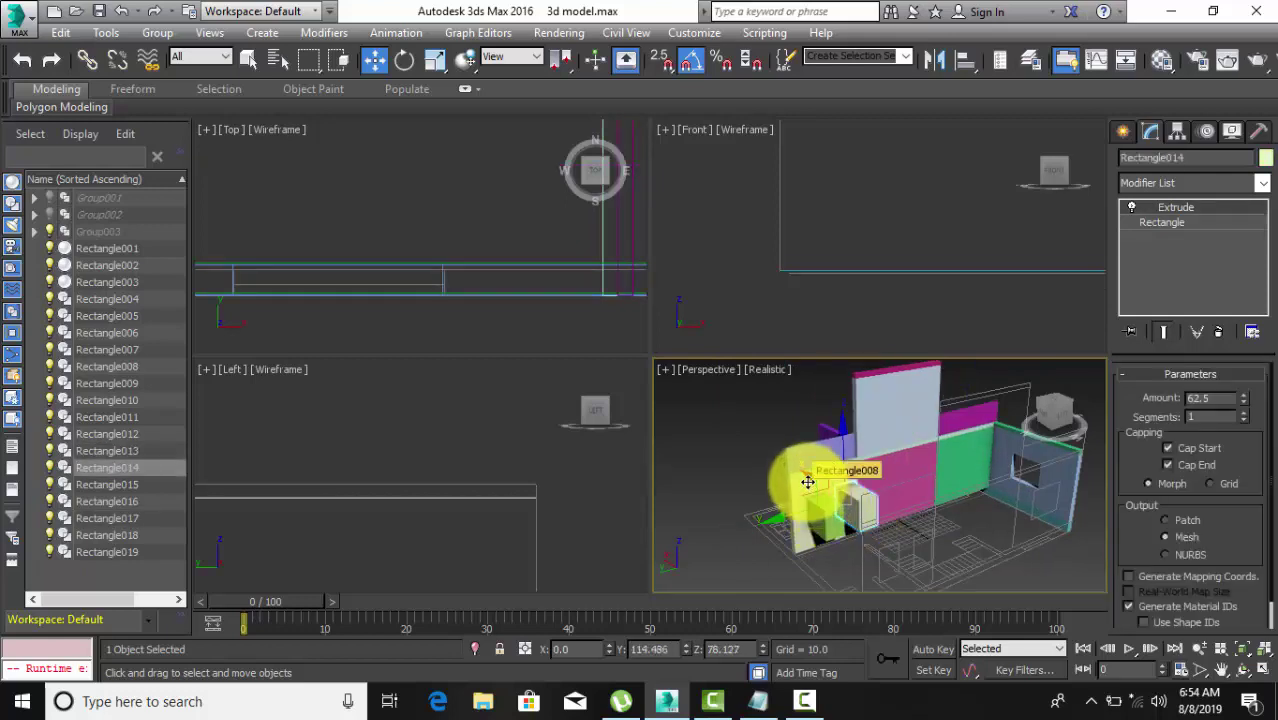
drag(809, 479, 805, 478)
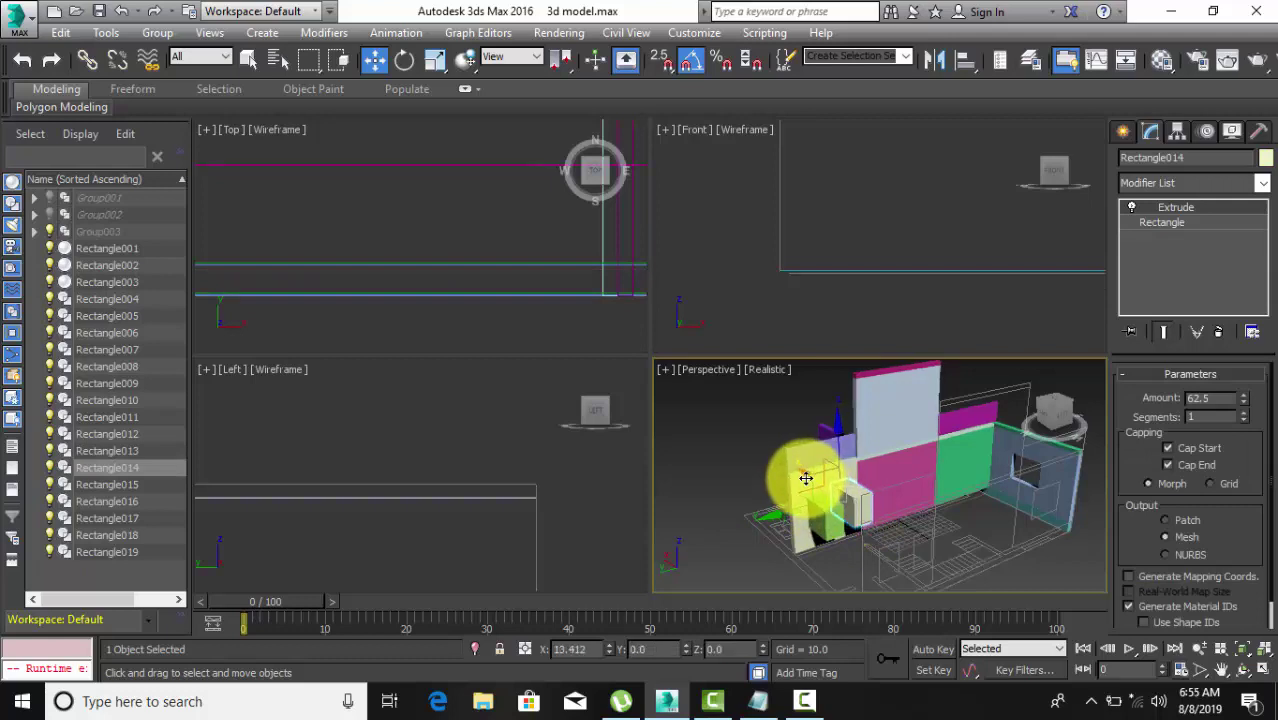
click(822, 516)
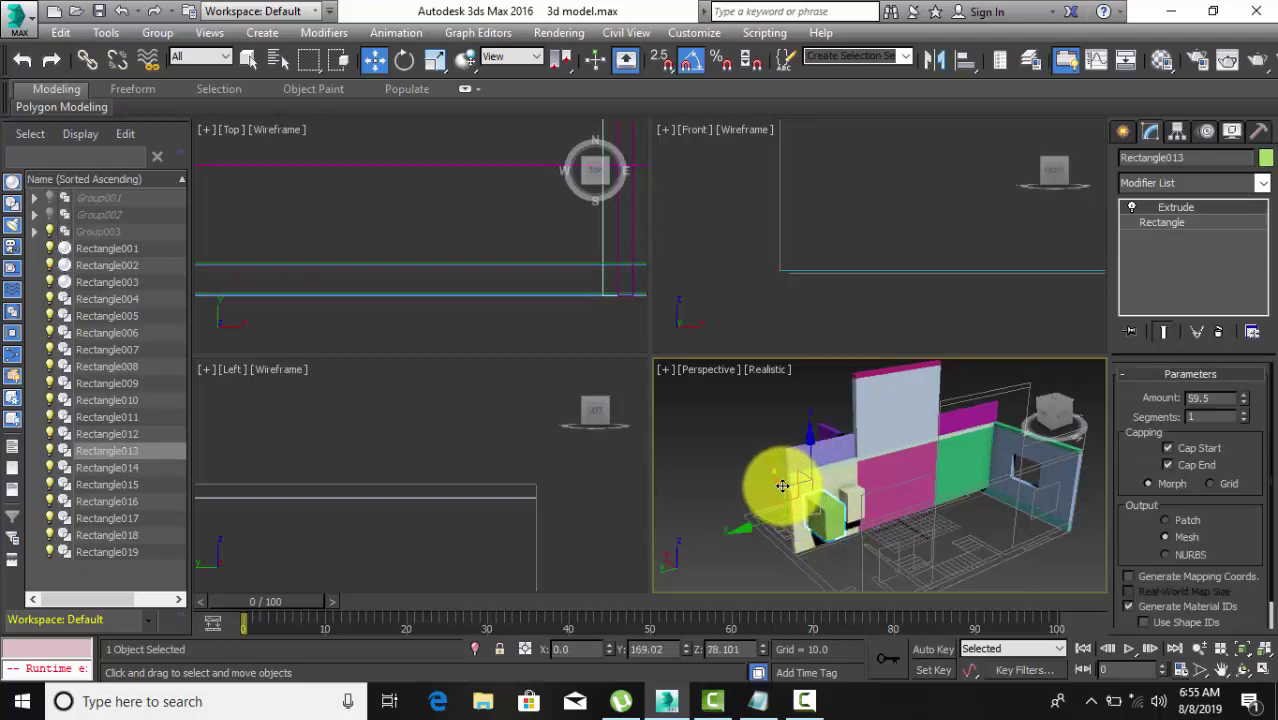
drag(782, 486, 770, 478)
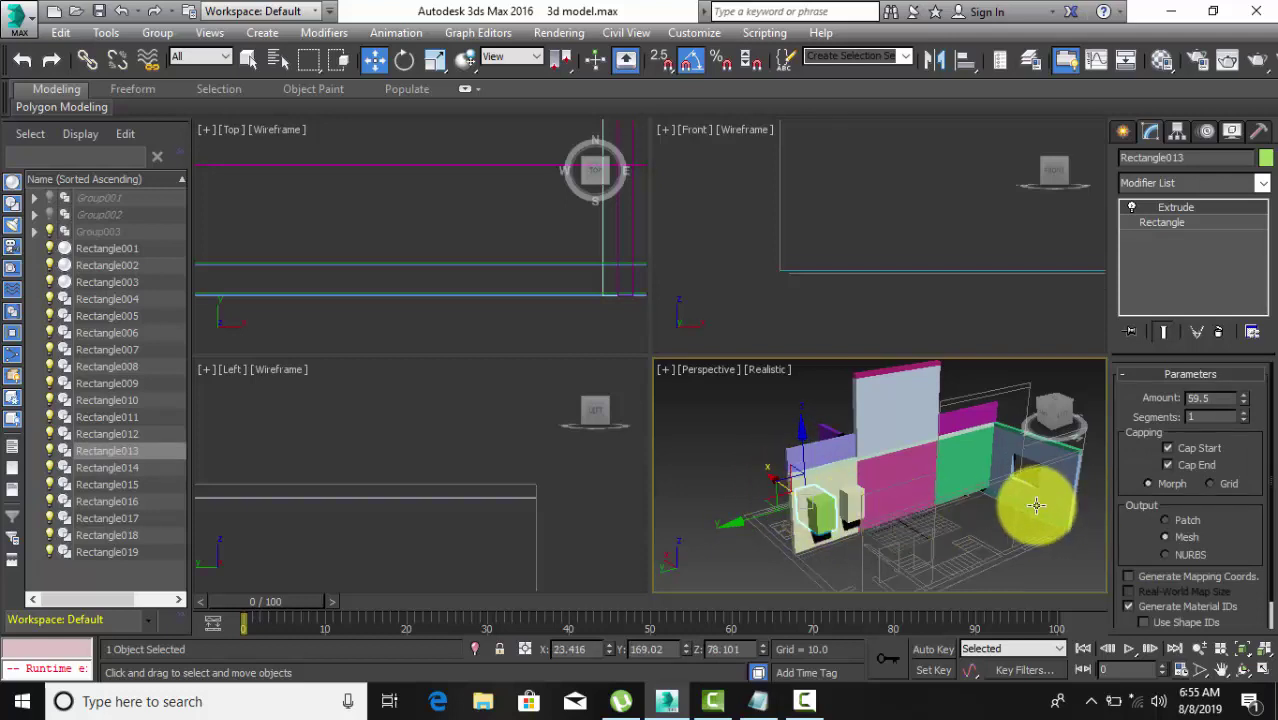
click(740, 414)
Move the thin Rectangle005 slab to the left and deselect it.
scroll(1035, 520, up, 4)
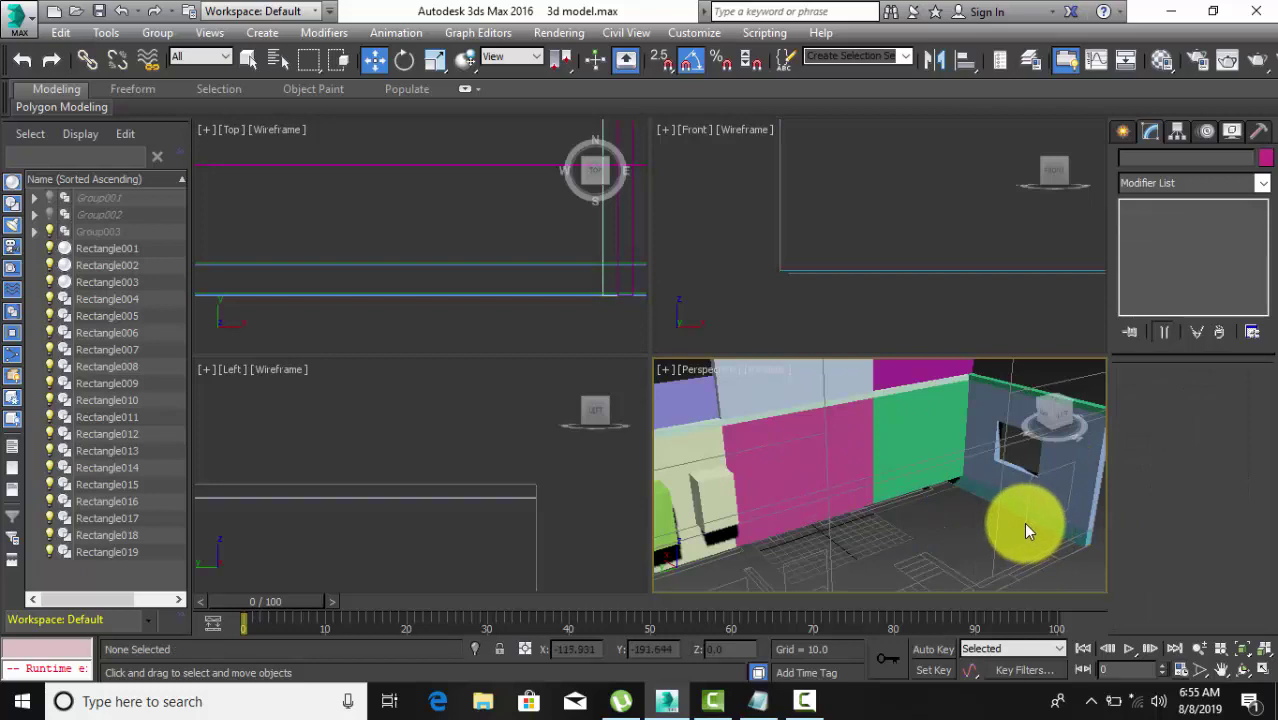
click(1007, 537)
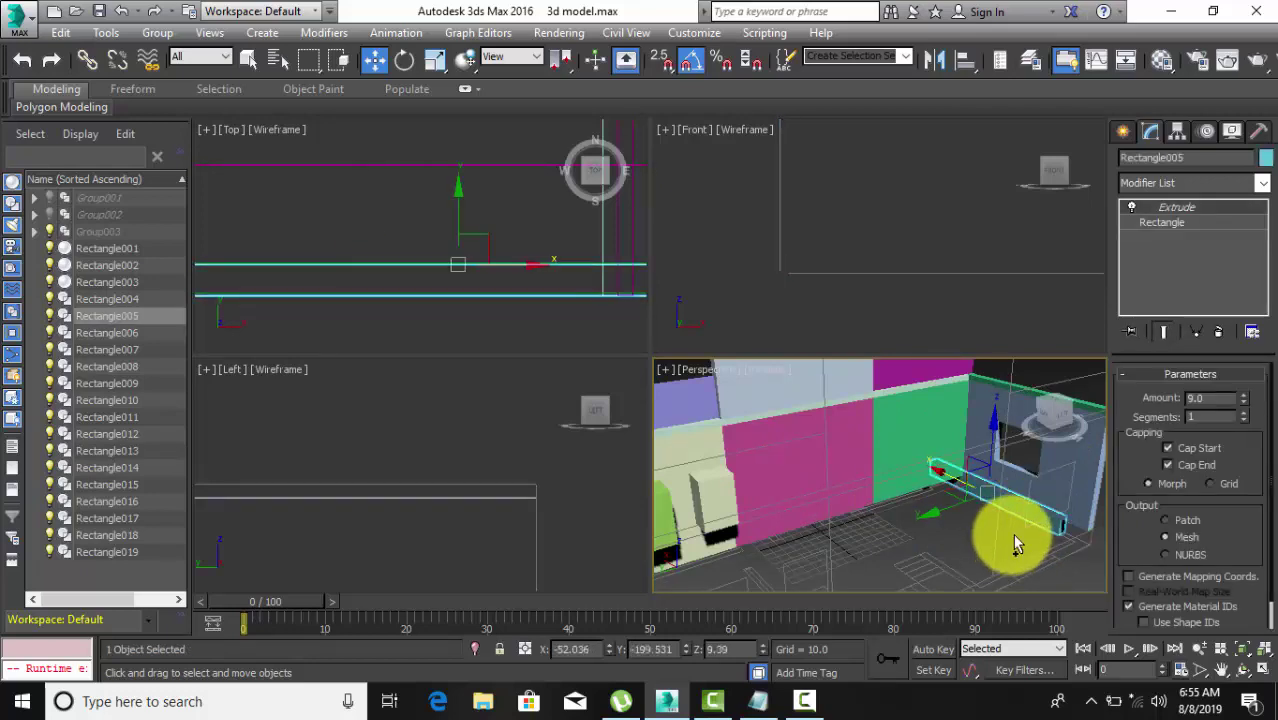
drag(1015, 545, 943, 508)
mouse_move(943, 508)
alt+middle_down()
mouse_move(915, 520)
mouse_move(1107, 548)
mouse_move(765, 491)
mouse_move(918, 491)
mouse_move(724, 431)
alt+middle_up()
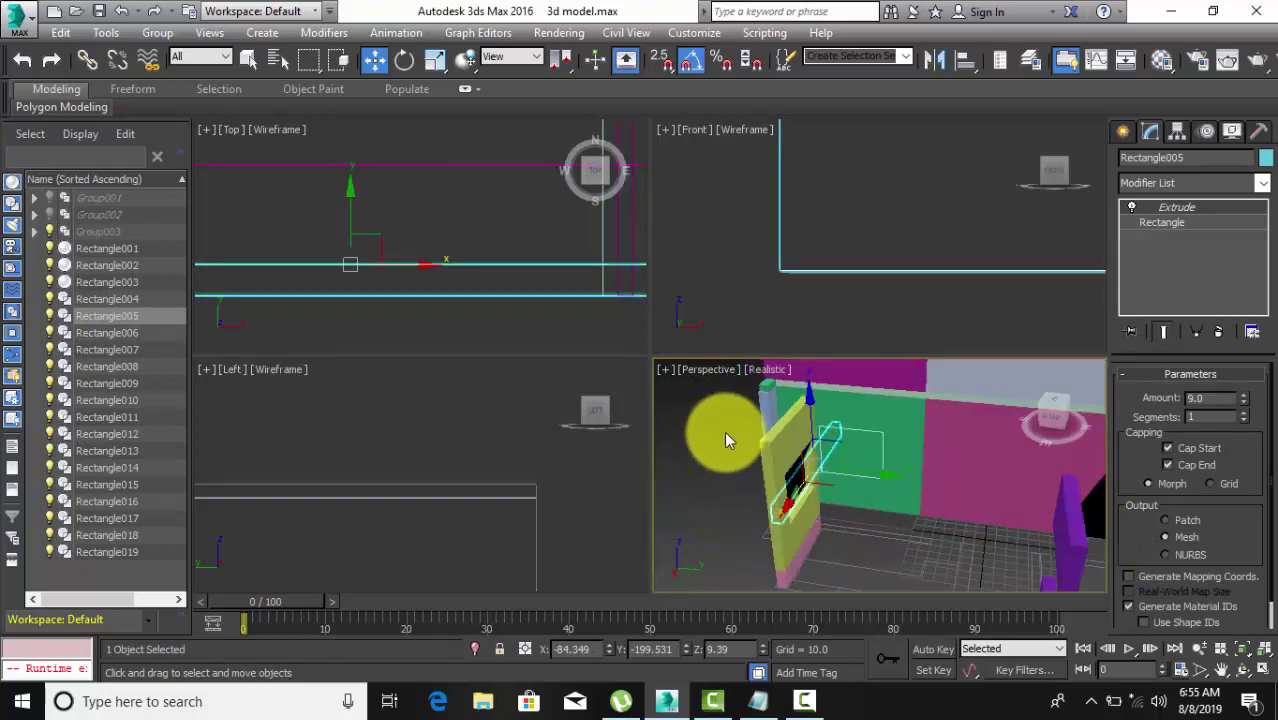
click(726, 440)
Extrude Rectangle012 to a depth of 31.5.
click(878, 478)
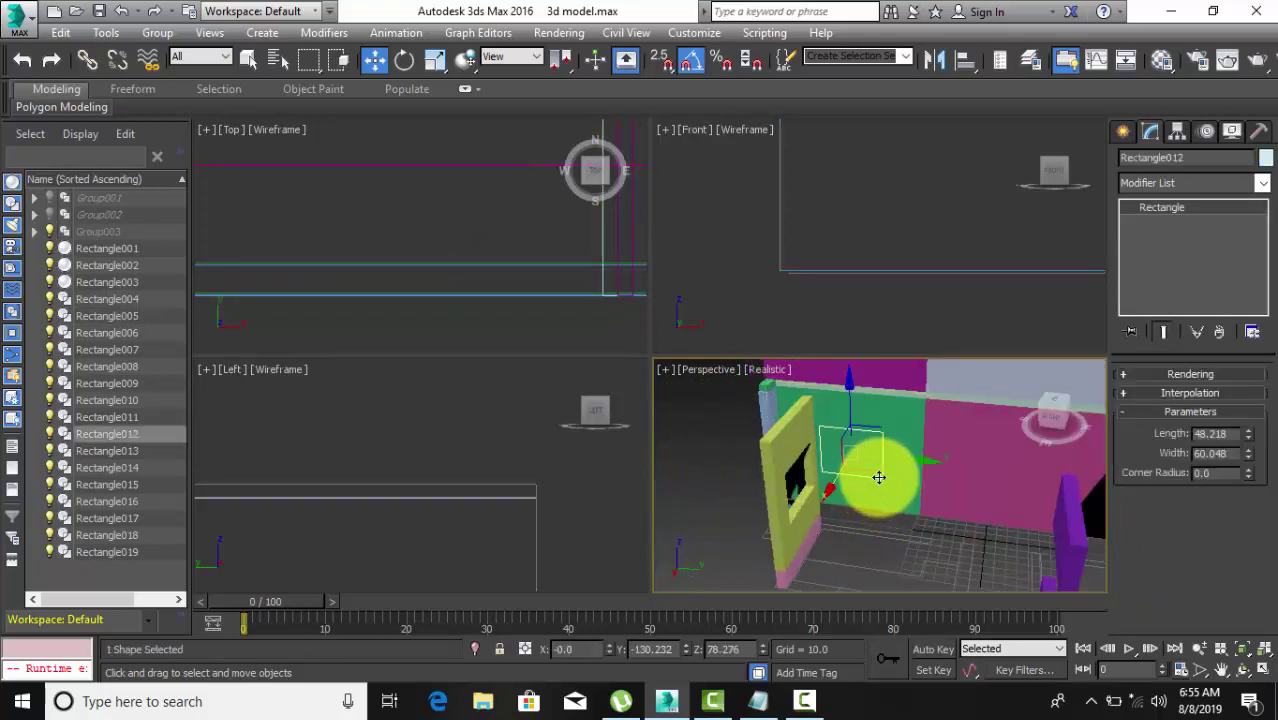
click(1182, 182)
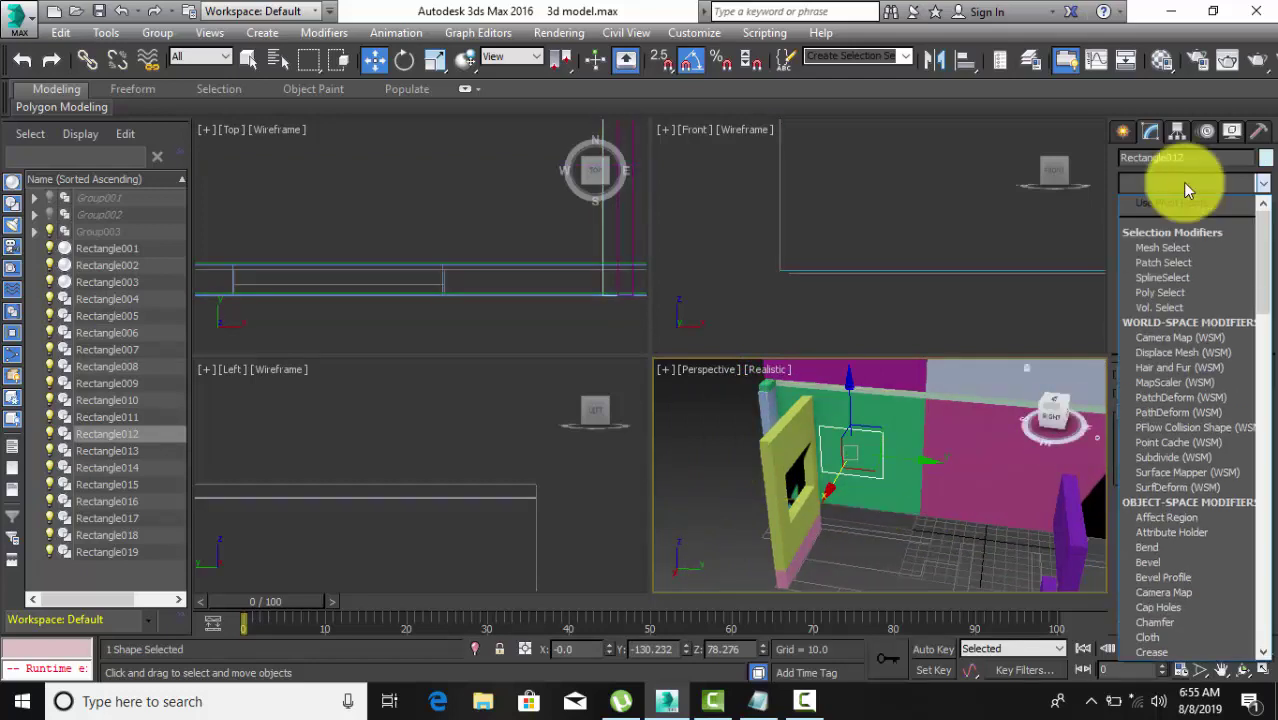
scroll(1182, 190, down, 10)
click(1157, 277)
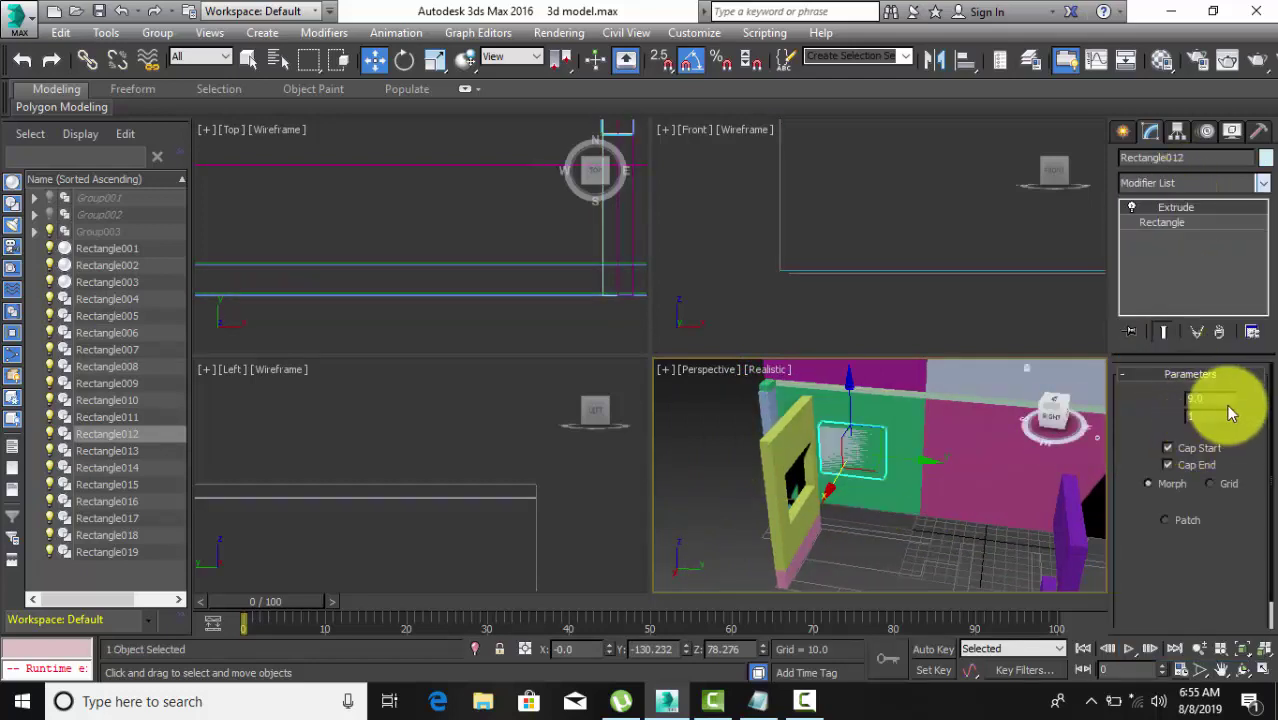
drag(1248, 401, 1257, 352)
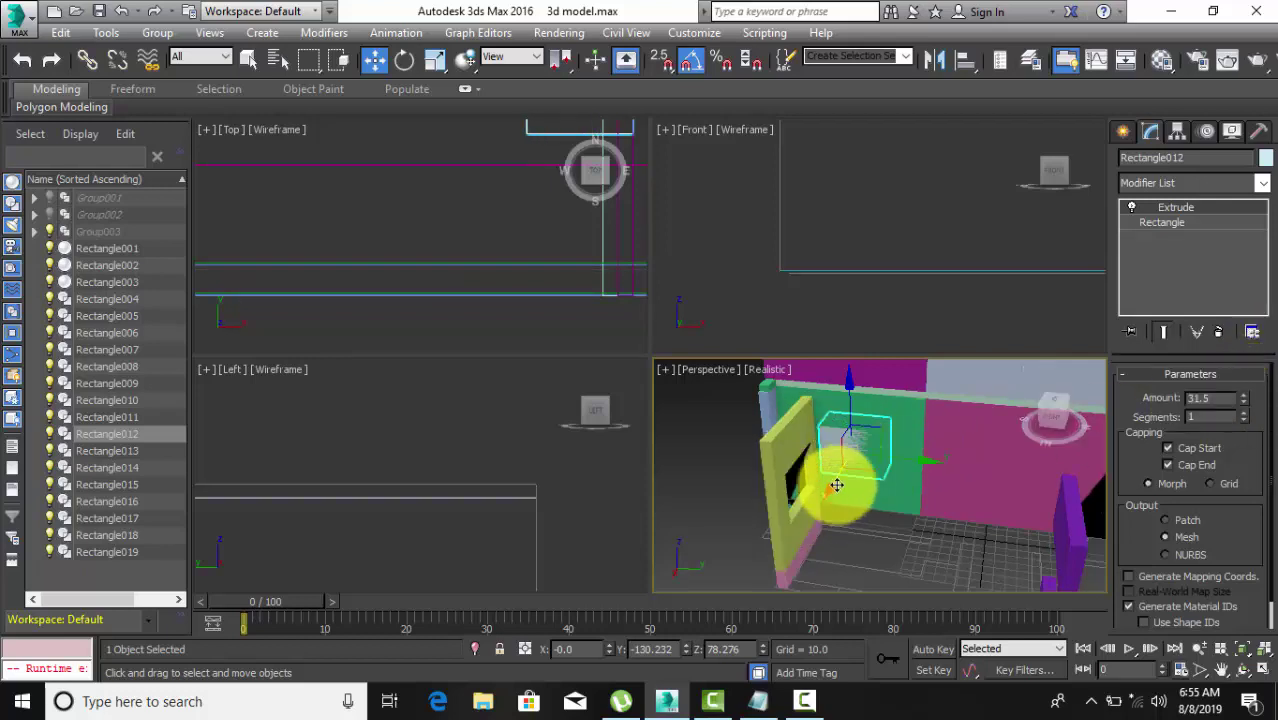
Shift Rectangle012 slightly right in plan into the green wall Rectangle010.
scroll(613, 420, down, 3)
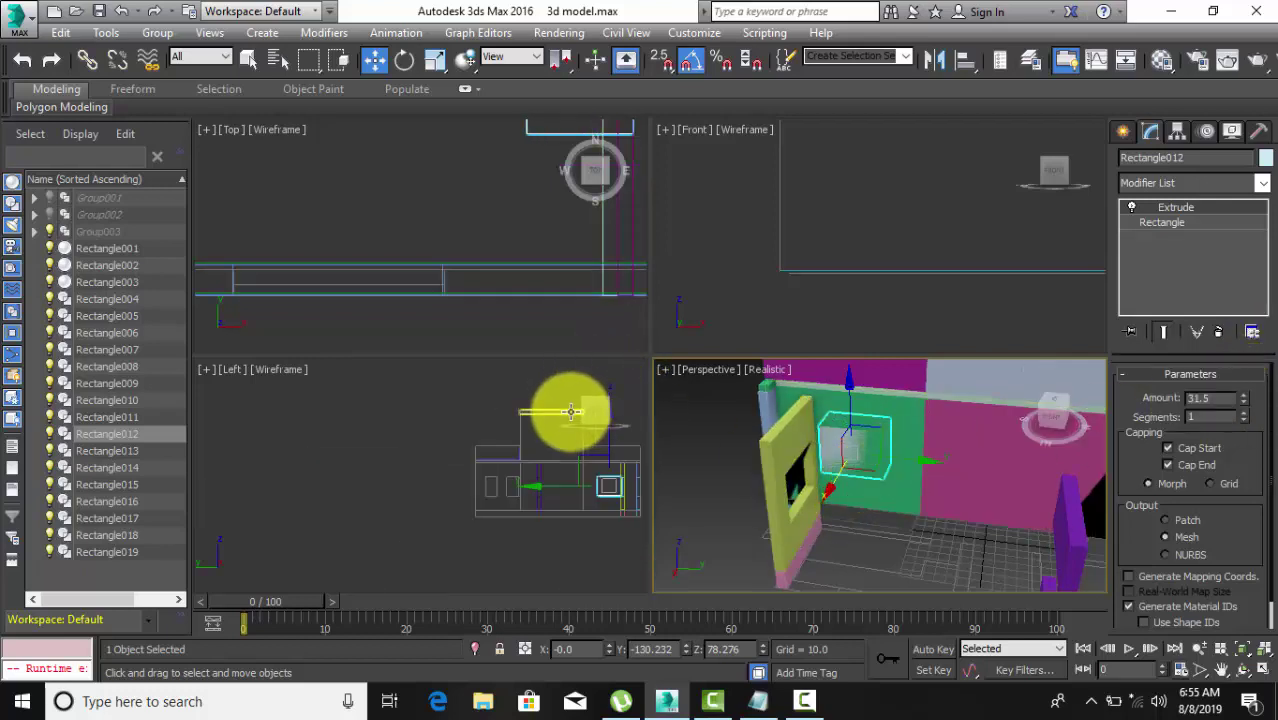
mouse_move(556, 408)
middle_down()
mouse_move(510, 408)
mouse_move(499, 391)
middle_up()
scroll(514, 219, down, 3)
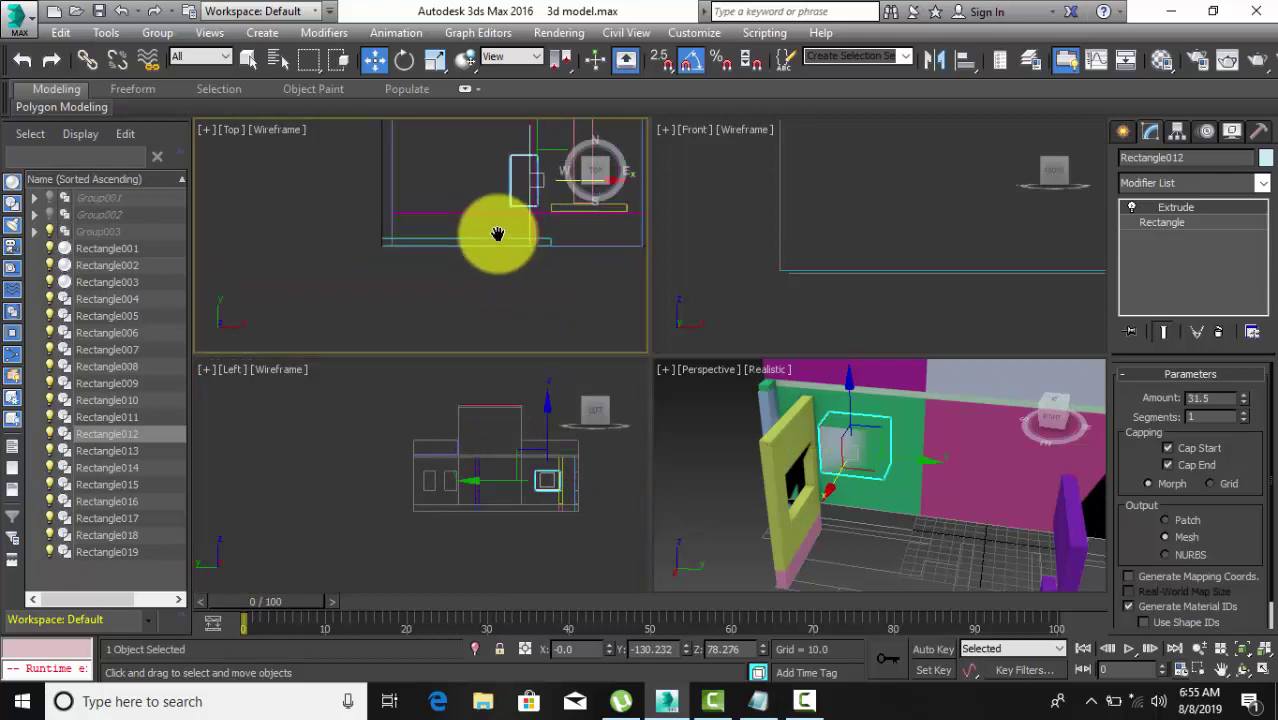
mouse_move(499, 234)
middle_down()
mouse_move(511, 214)
mouse_move(470, 214)
middle_up()
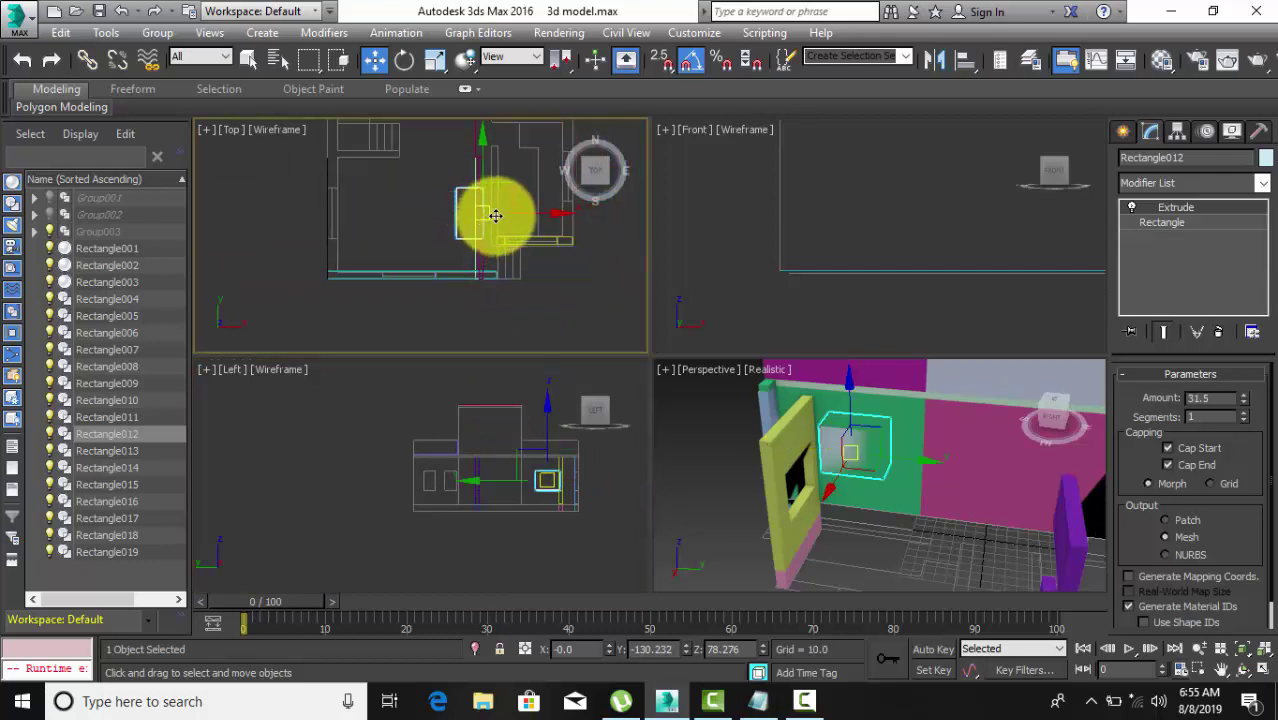
drag(495, 216, 499, 215)
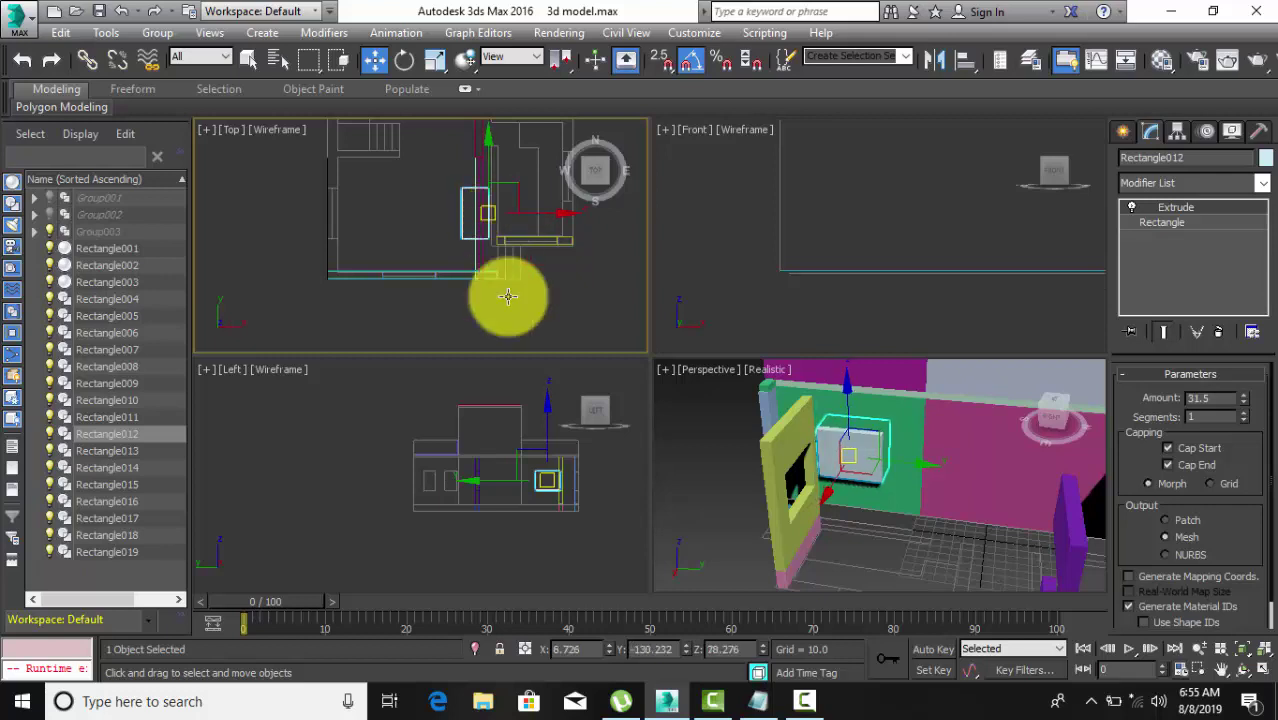
click(889, 507)
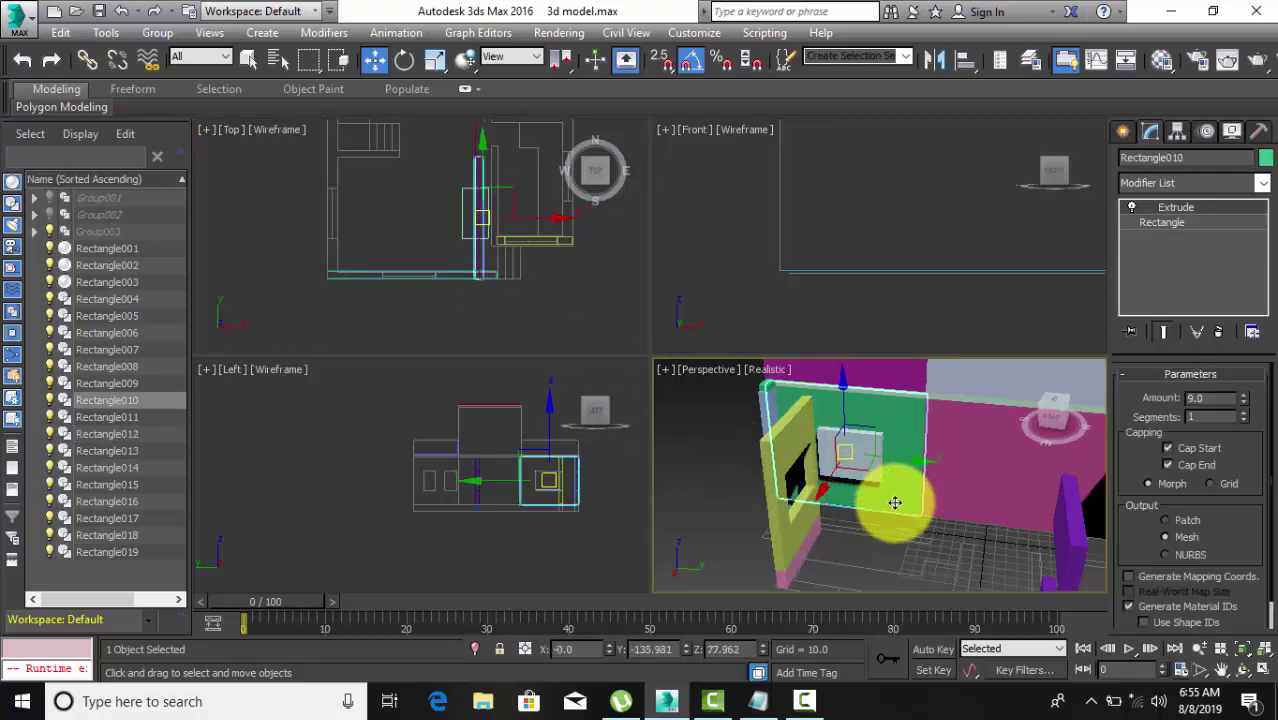
click(1123, 131)
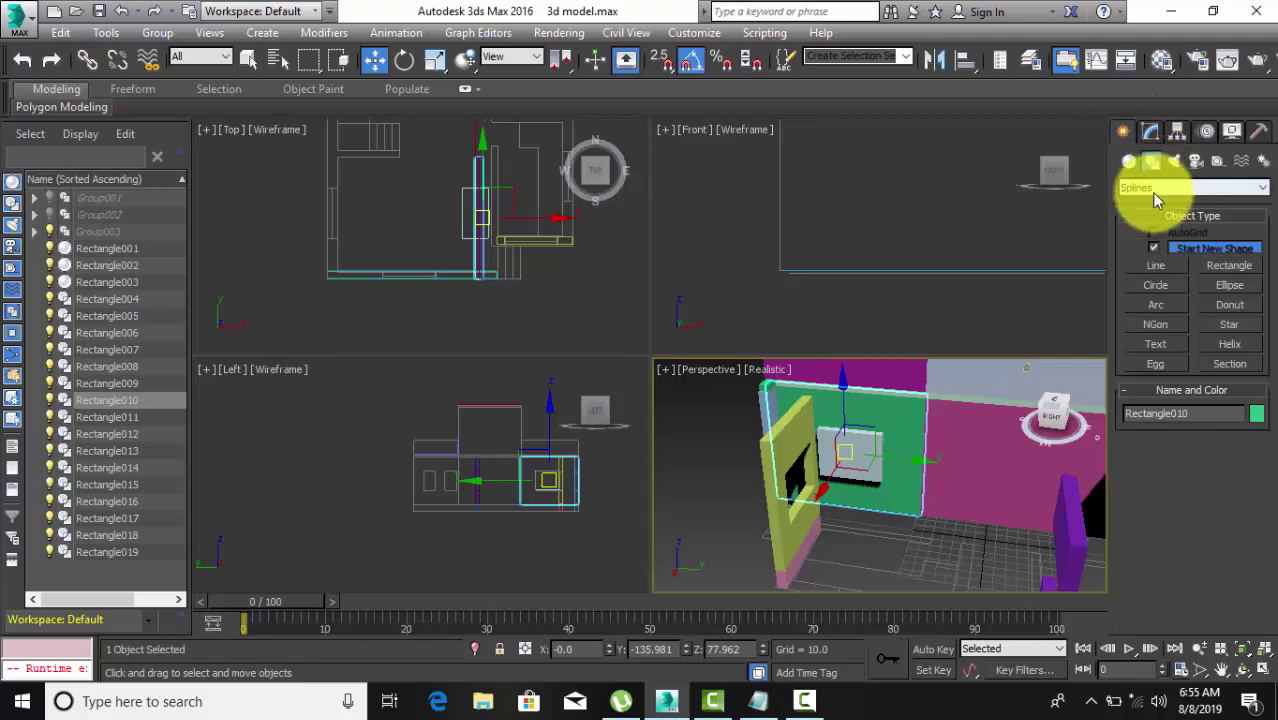
Boolean-subtract Rectangle012 from the green wall Rectangle010 to cut its window opening.
click(1129, 163)
click(1170, 188)
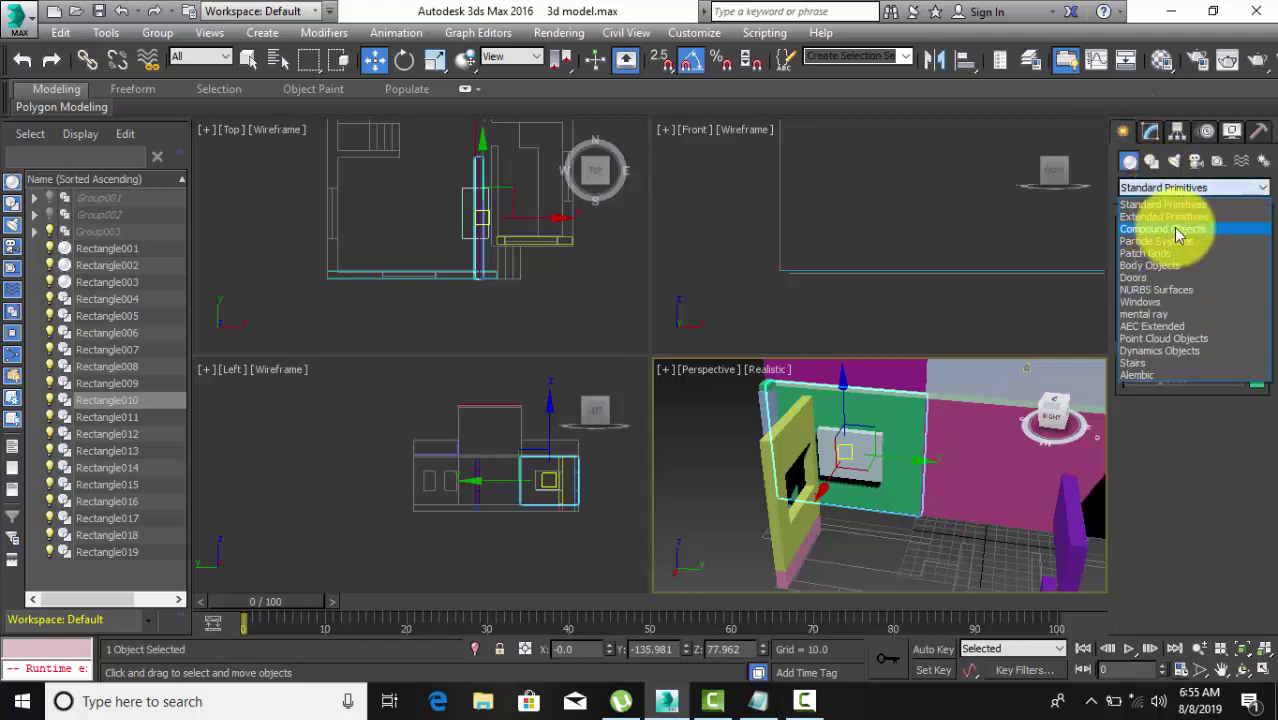
click(1172, 222)
click(1160, 311)
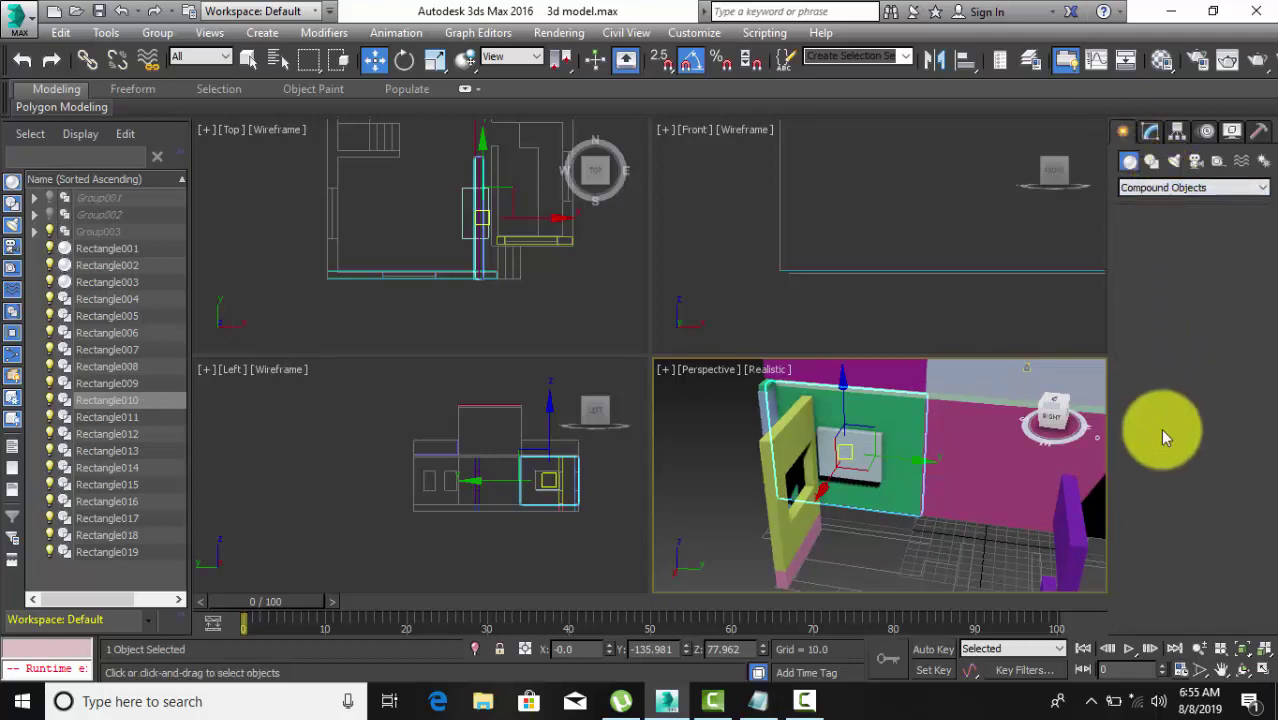
click(854, 474)
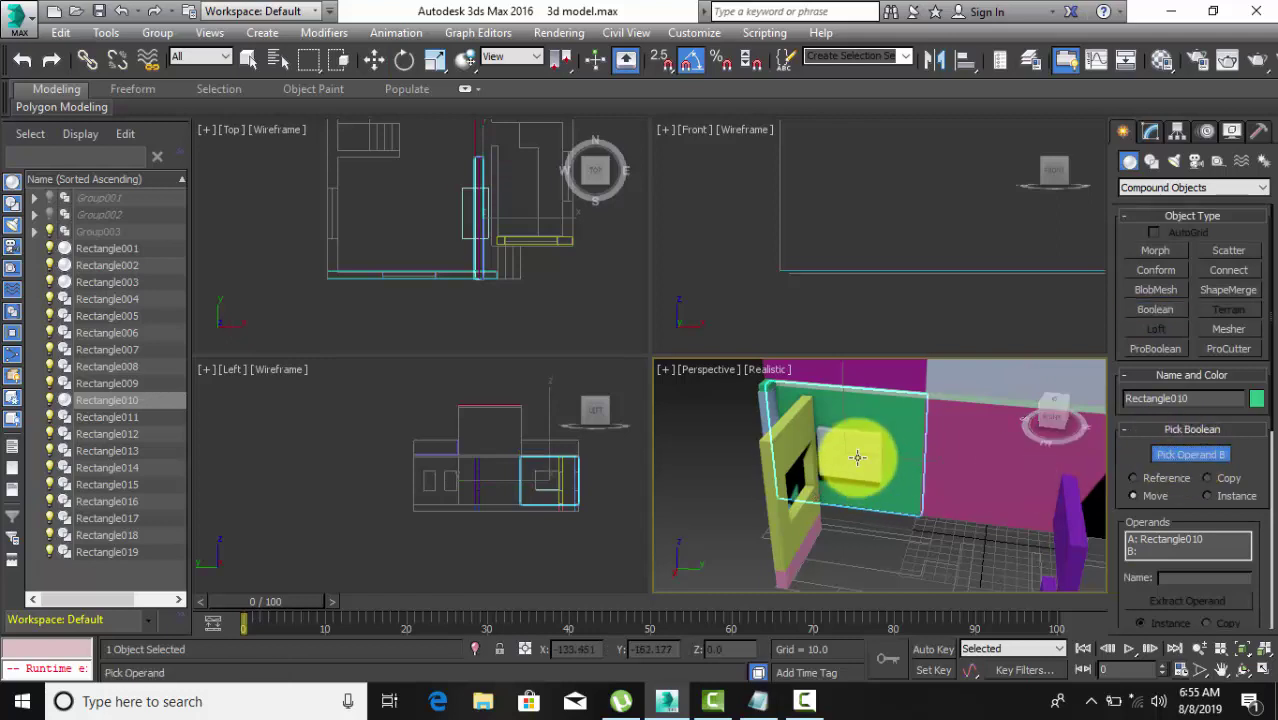
alt+middle_drag(907, 486, 769, 431)
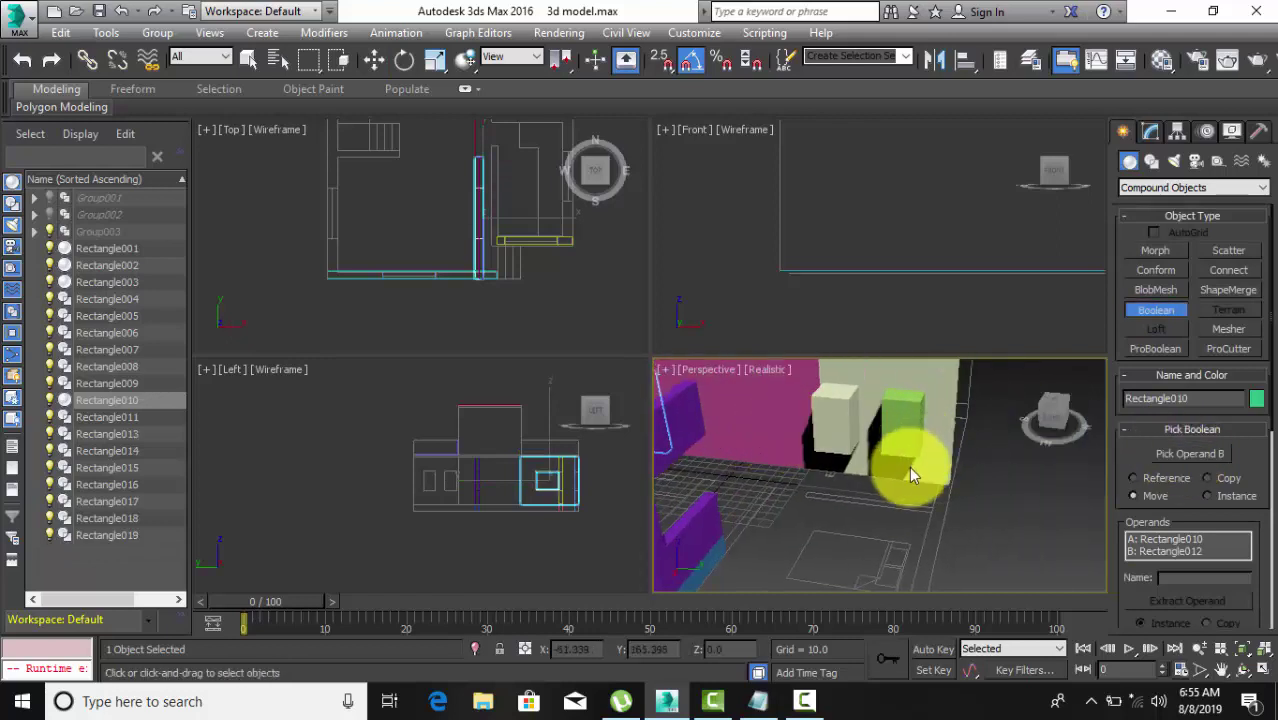
alt+middle_drag(909, 466, 996, 489)
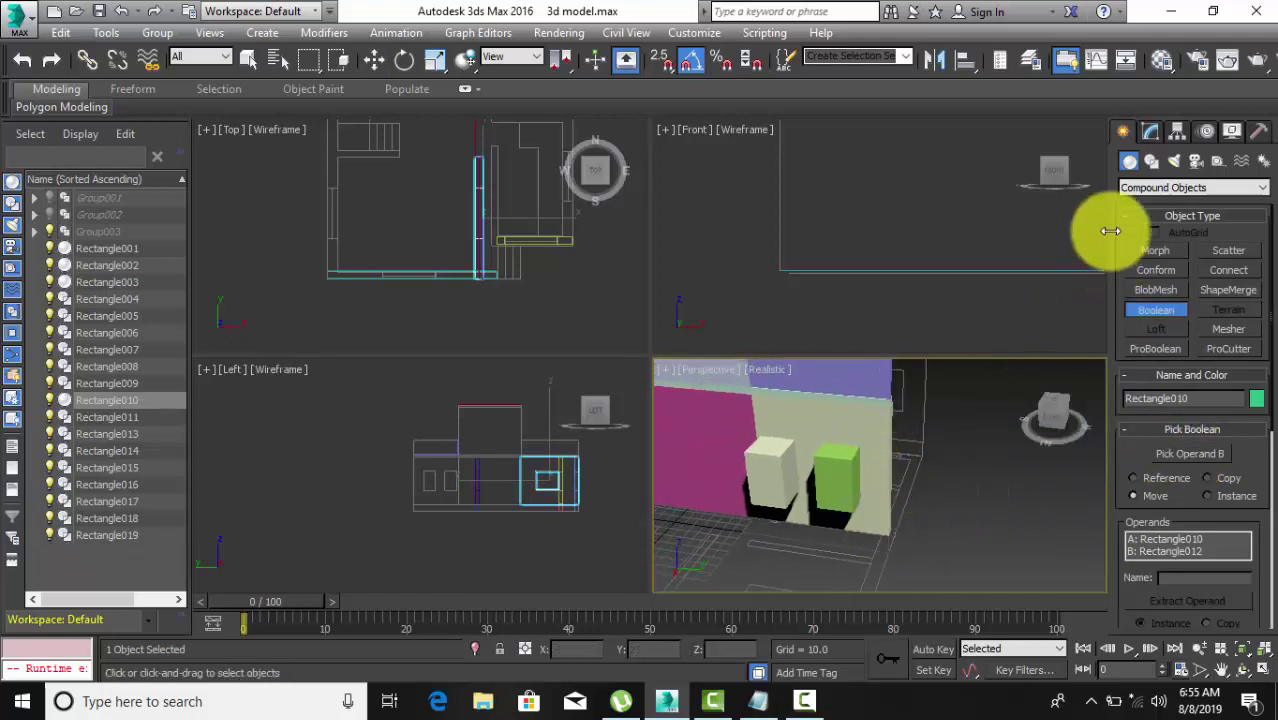
Return to Standard Primitives and select the pale wall Rectangle008.
click(1160, 187)
click(1160, 201)
click(848, 424)
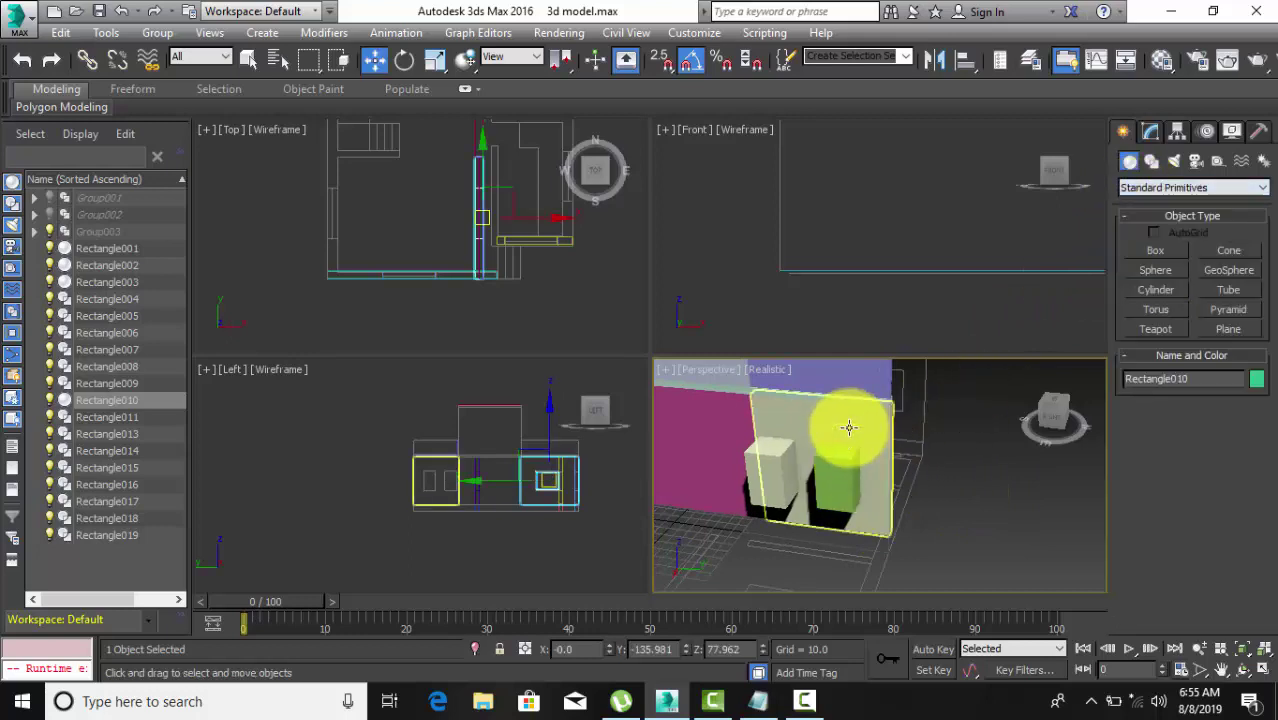
Start a Boolean on Rectangle008 and pick Rectangle013 as the operand to subtract.
click(1172, 190)
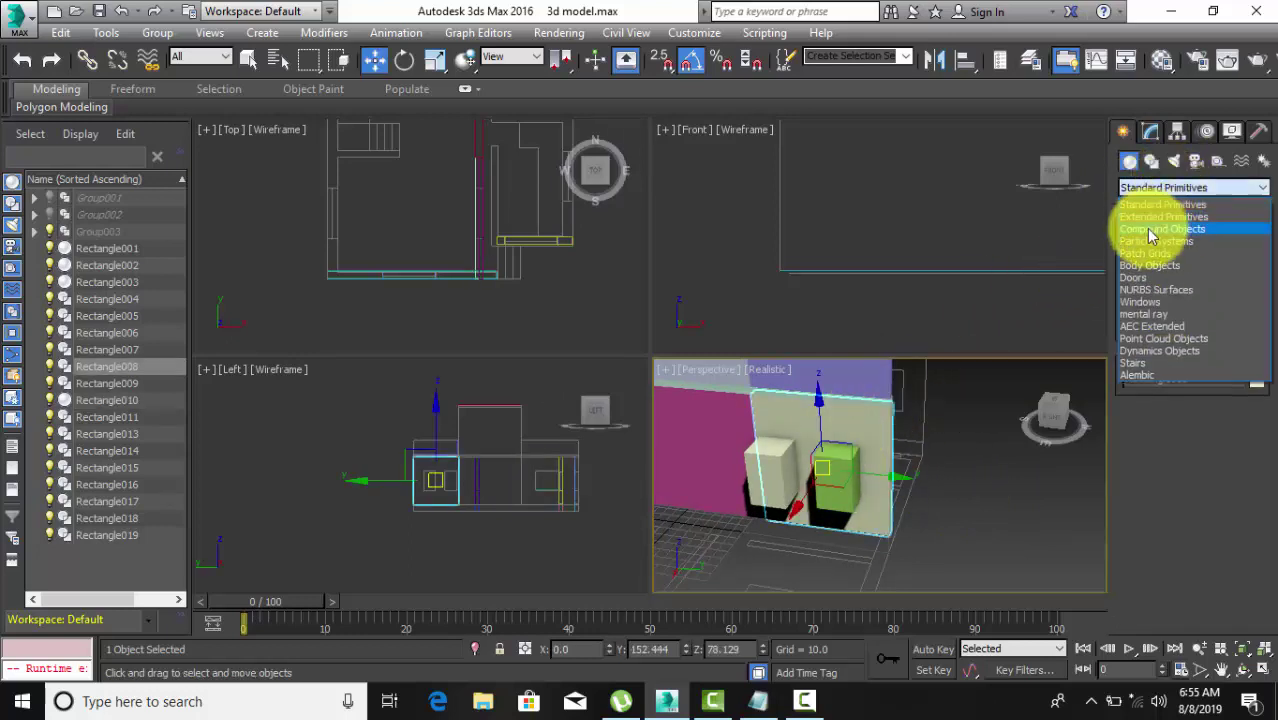
click(1157, 222)
click(1163, 315)
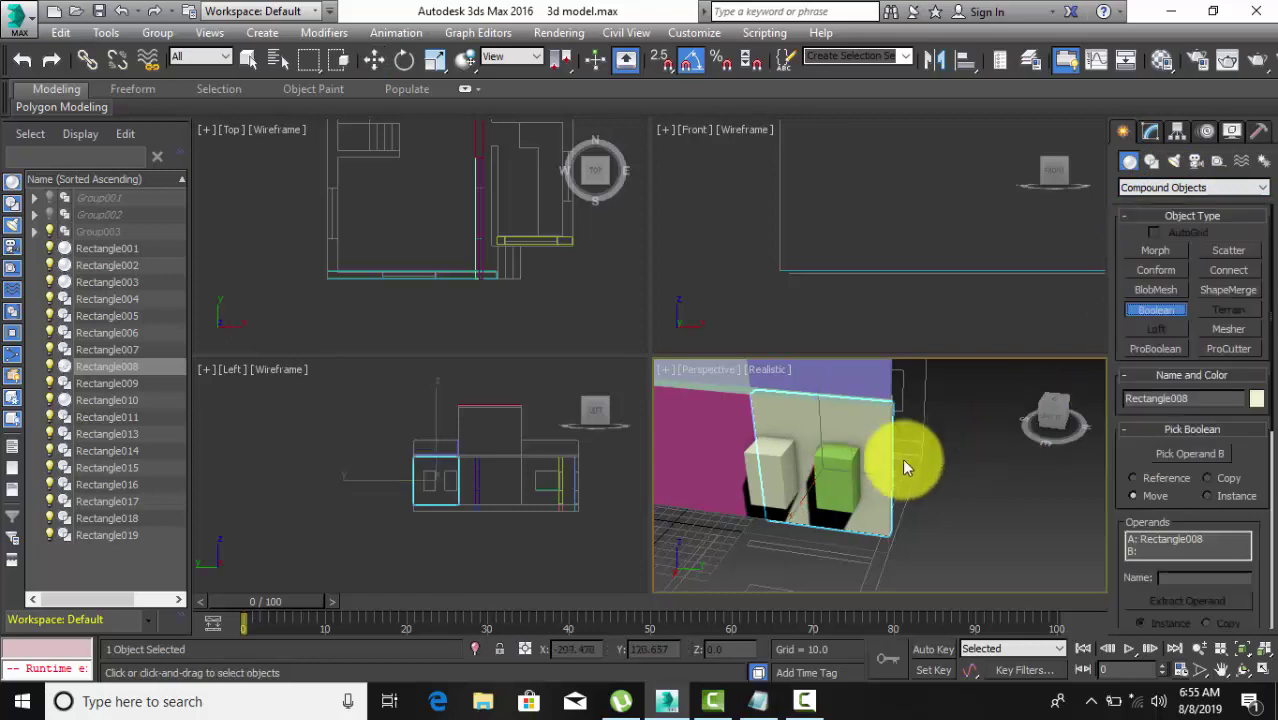
click(1190, 454)
click(857, 478)
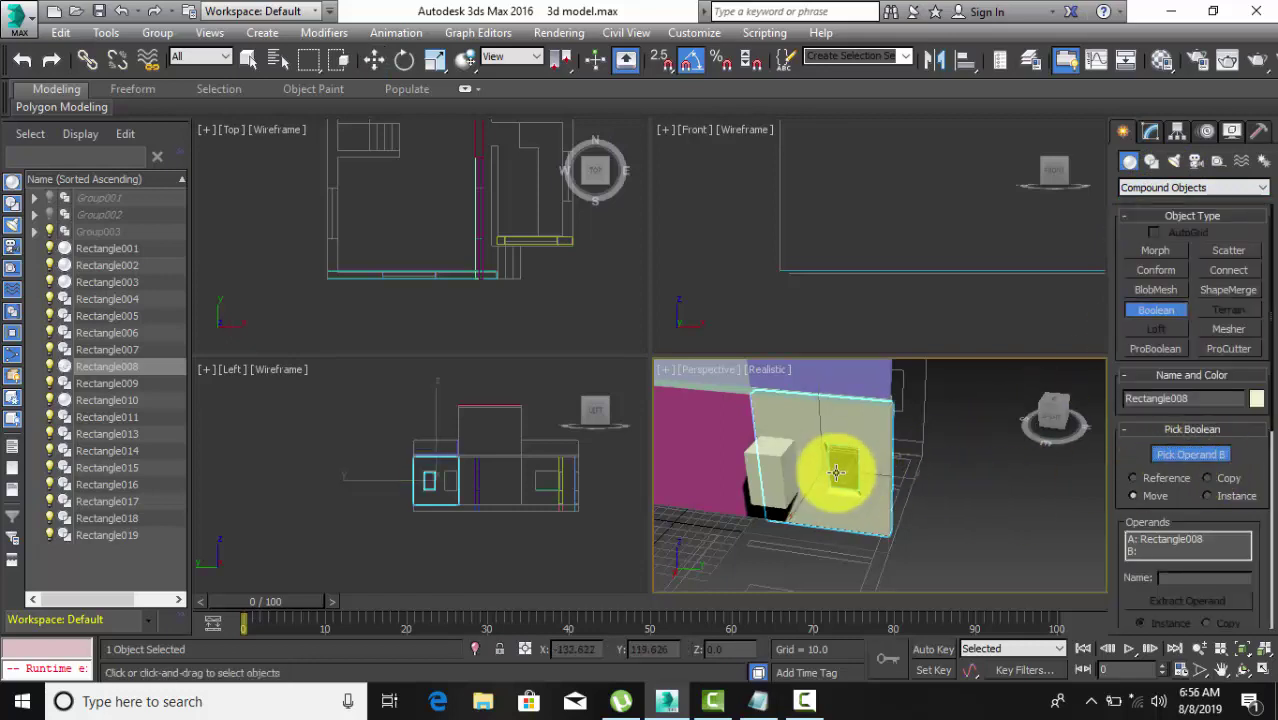
Switch back to Standard Primitives and reselect the cream wall Rectangle008.
click(1157, 188)
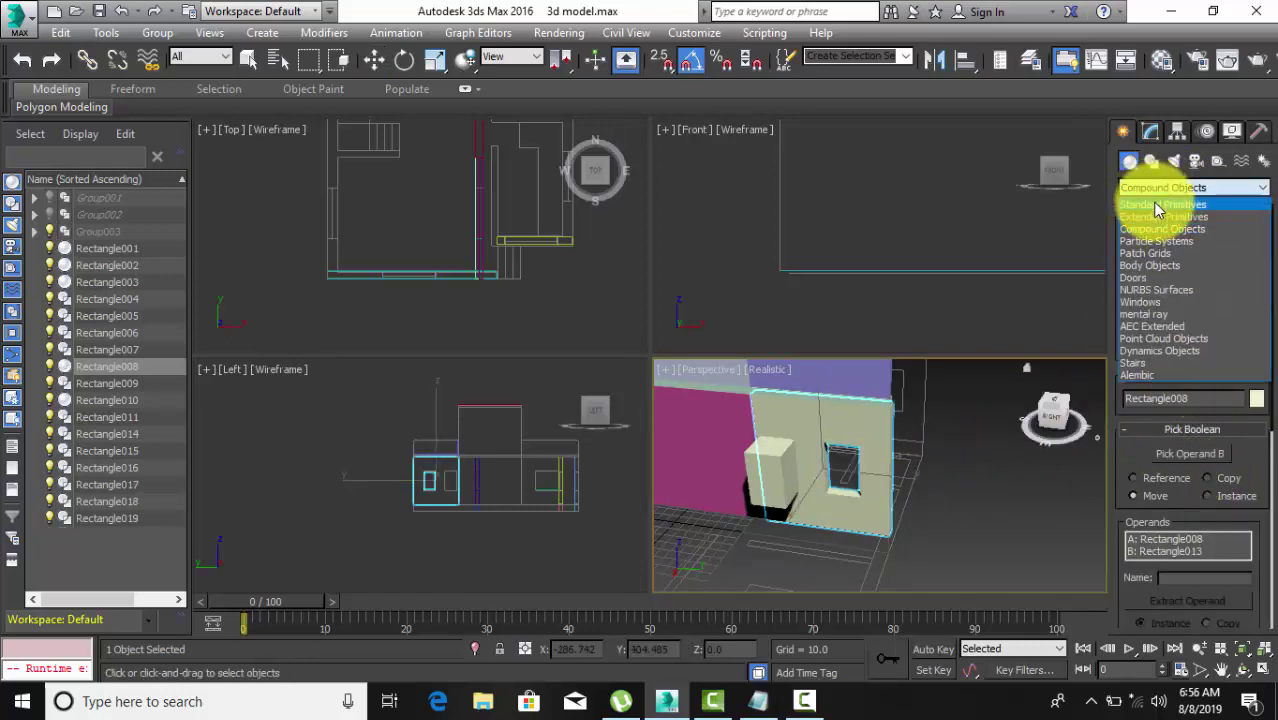
click(1160, 204)
click(1162, 188)
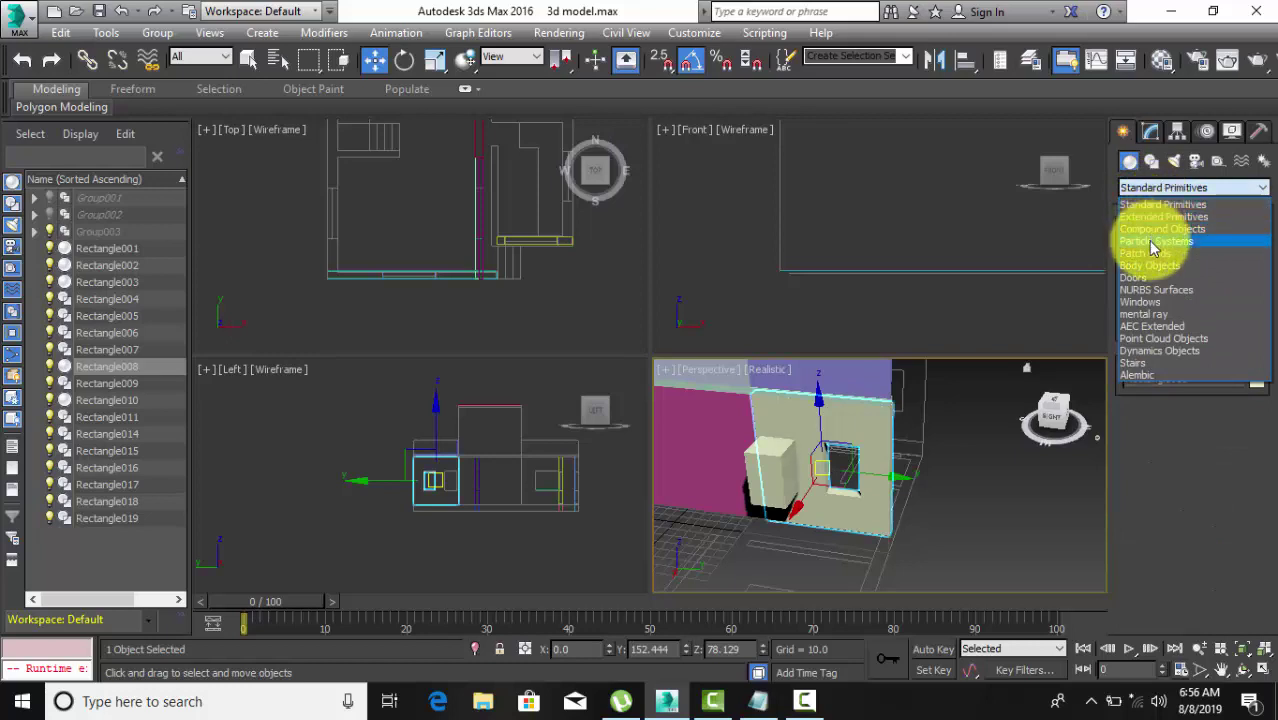
click(815, 400)
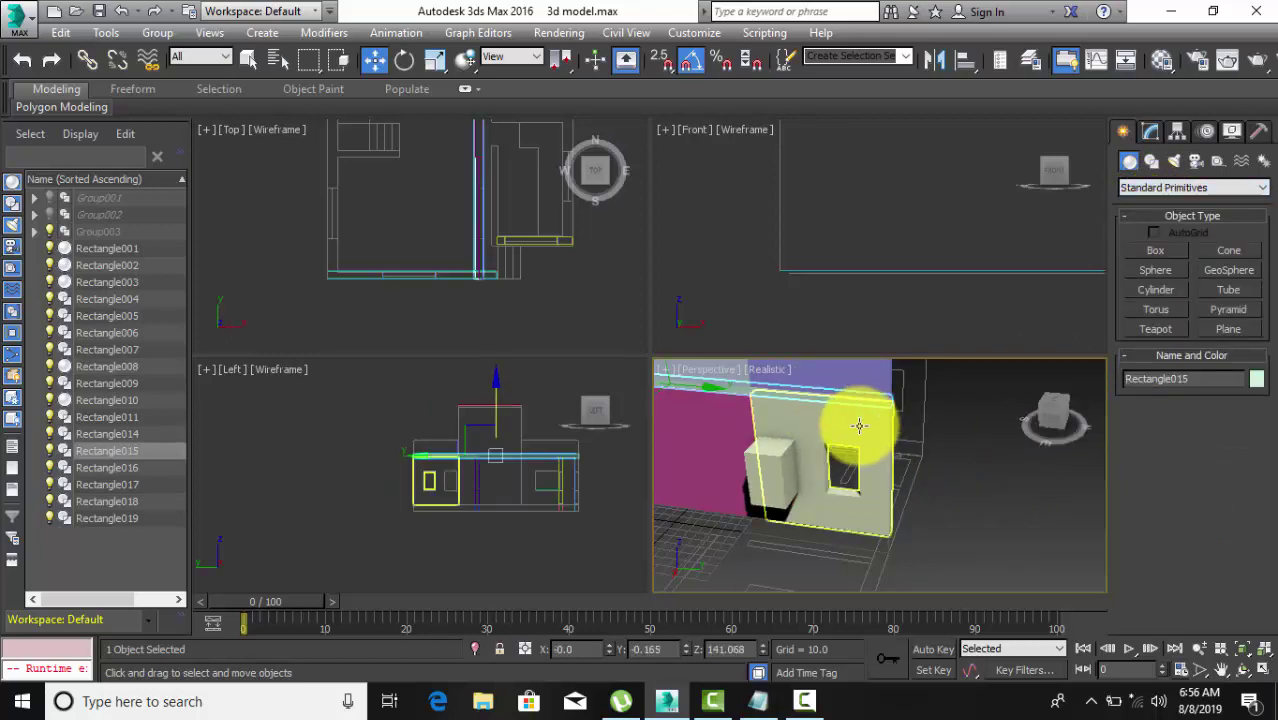
click(859, 426)
Boolean-subtract Rectangle014 from the cream wall, cutting a second window opening.
click(1162, 190)
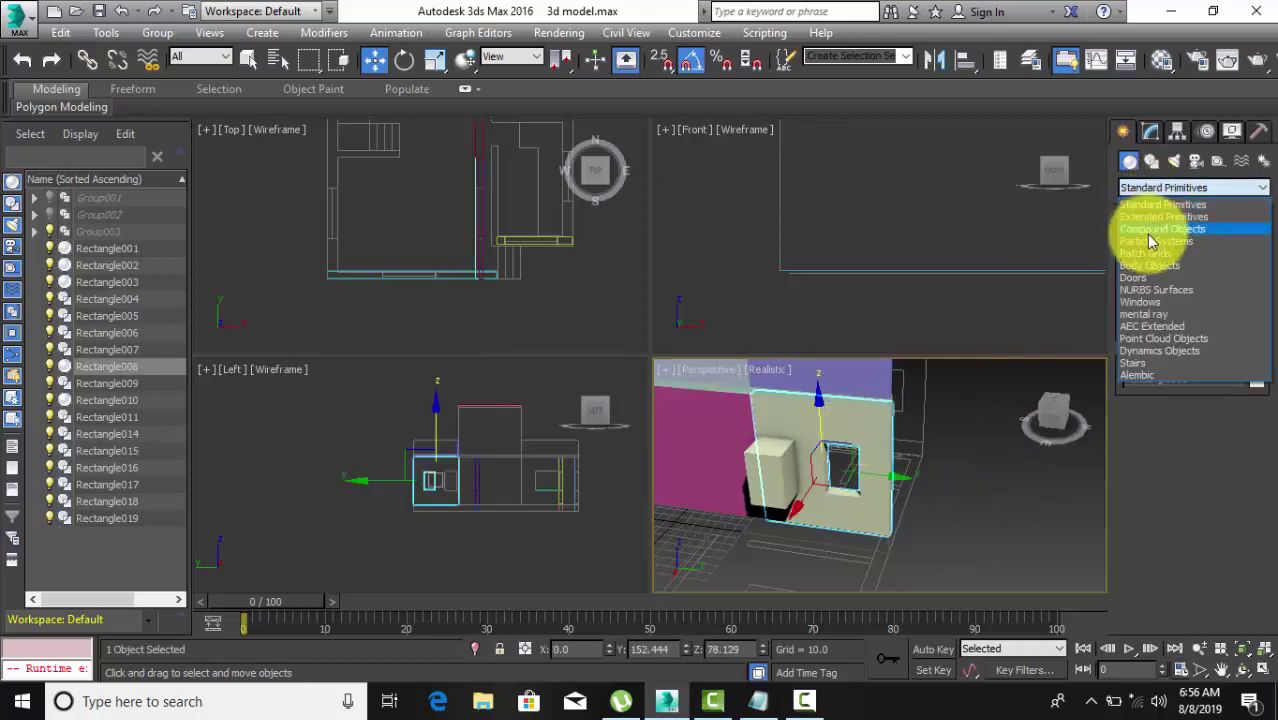
click(1148, 234)
click(1156, 309)
click(1190, 454)
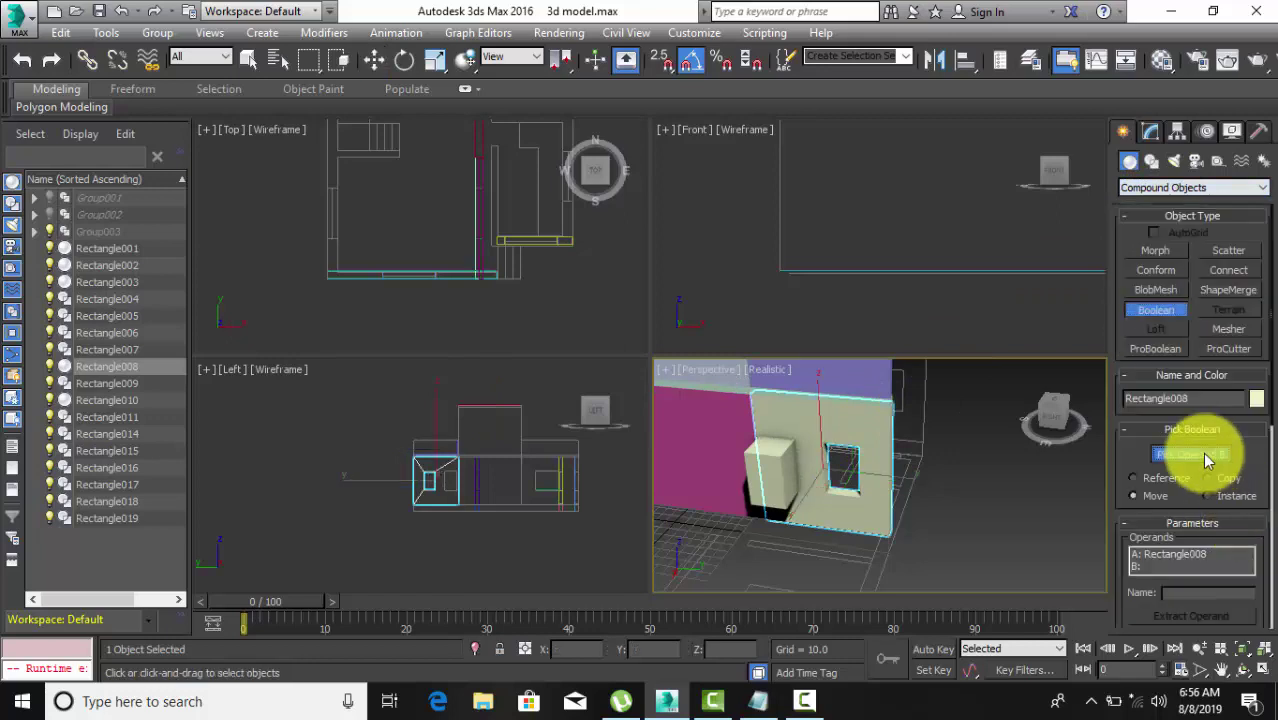
click(774, 471)
scroll(925, 462, down, 5)
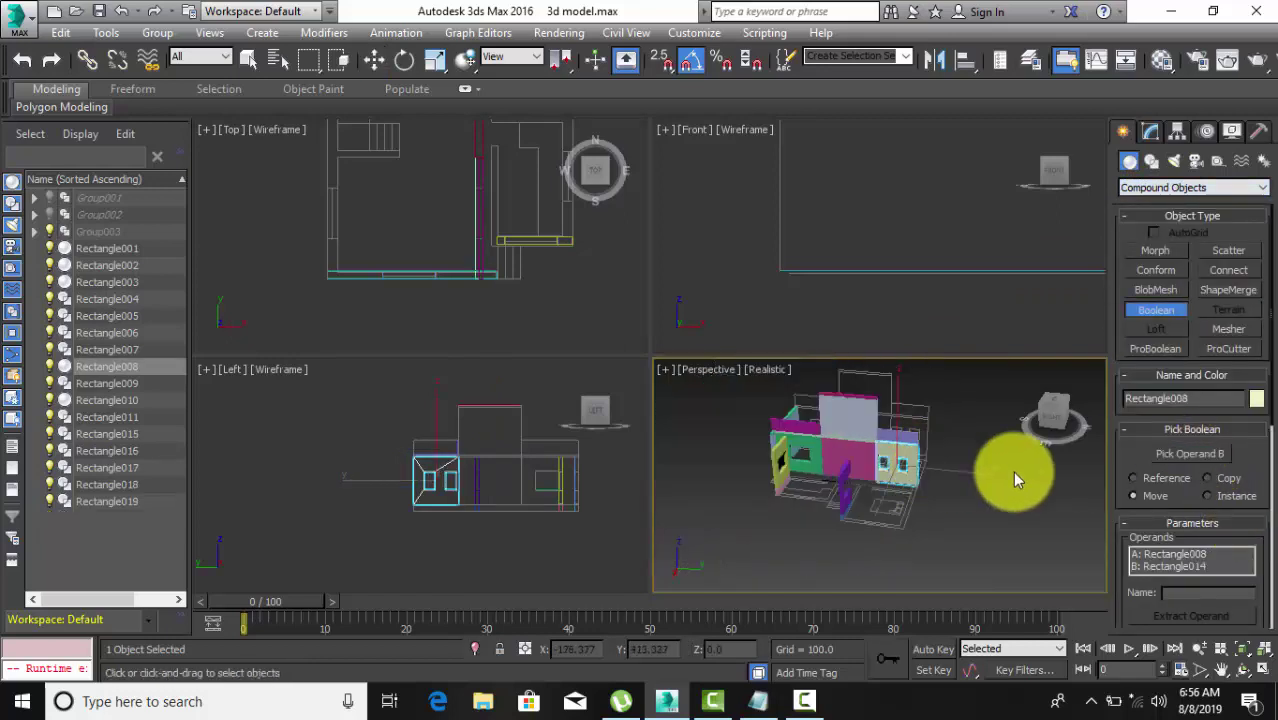
mouse_move(1012, 471)
alt+middle_down()
mouse_move(941, 488)
mouse_move(766, 406)
mouse_move(811, 469)
mouse_move(782, 452)
mouse_move(741, 456)
alt+middle_up()
scroll(772, 458, up, 4)
scroll(772, 458, down, 2)
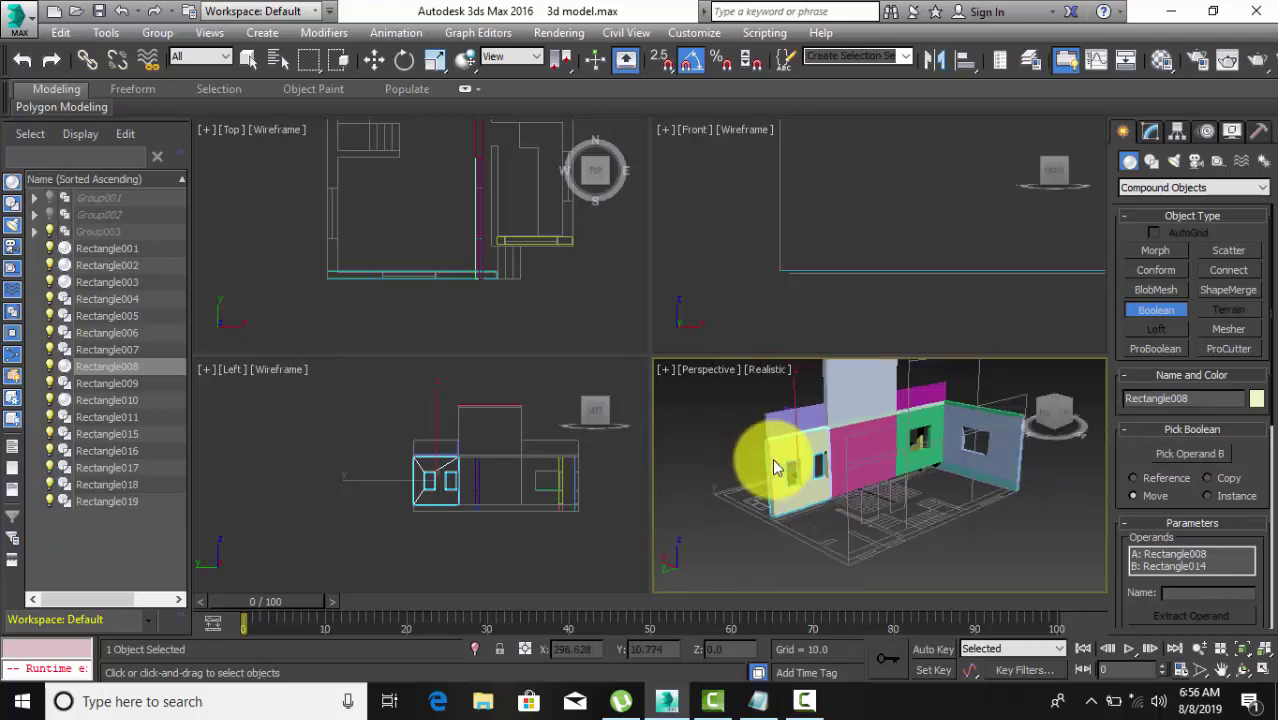
With Select and Move active, select the pink wall plus another wall.
click(375, 61)
click(850, 451)
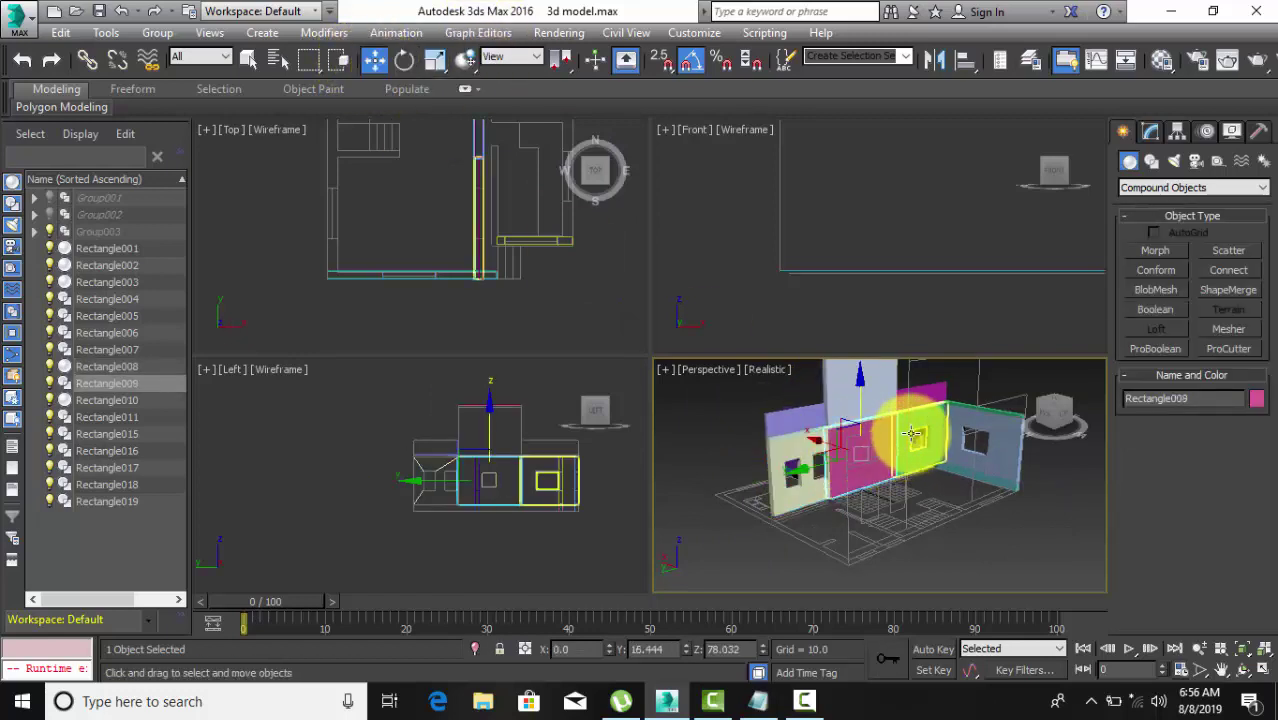
ctrl+click(918, 392)
Add several more walls to the selection while looking down on the house.
ctrl+click(870, 386)
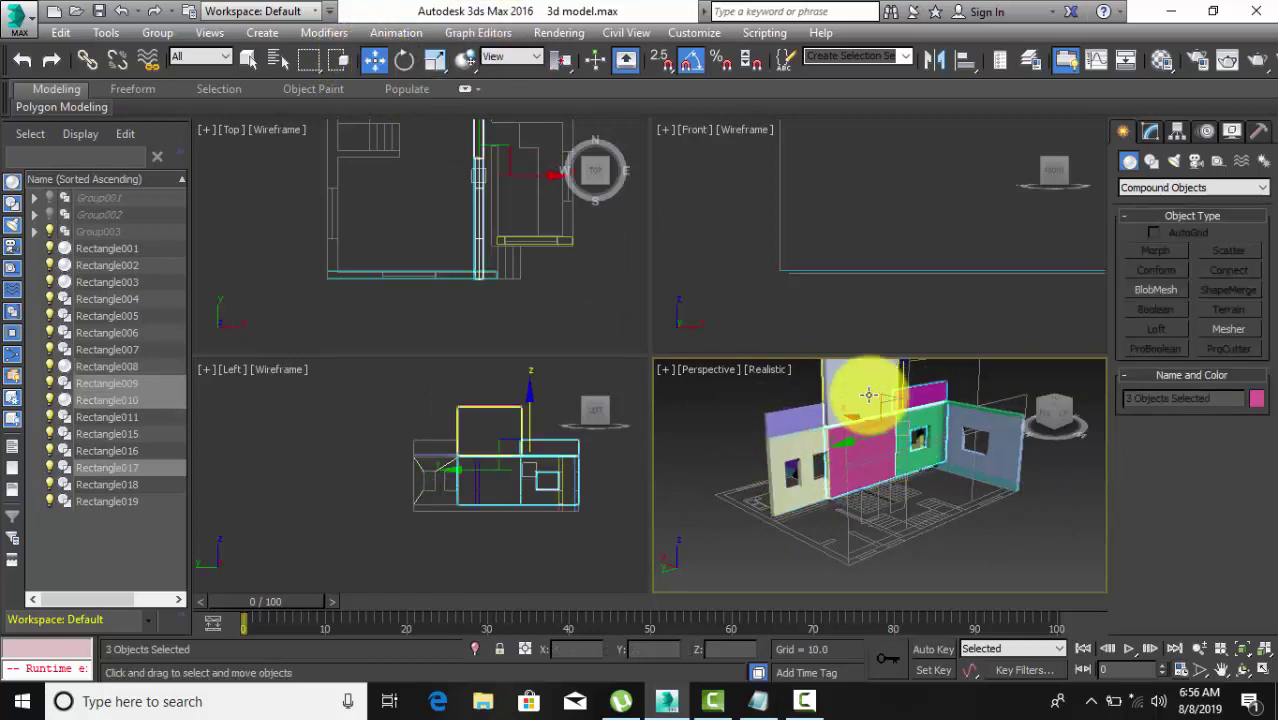
ctrl+click(860, 482)
alt+middle_drag(860, 482, 848, 408)
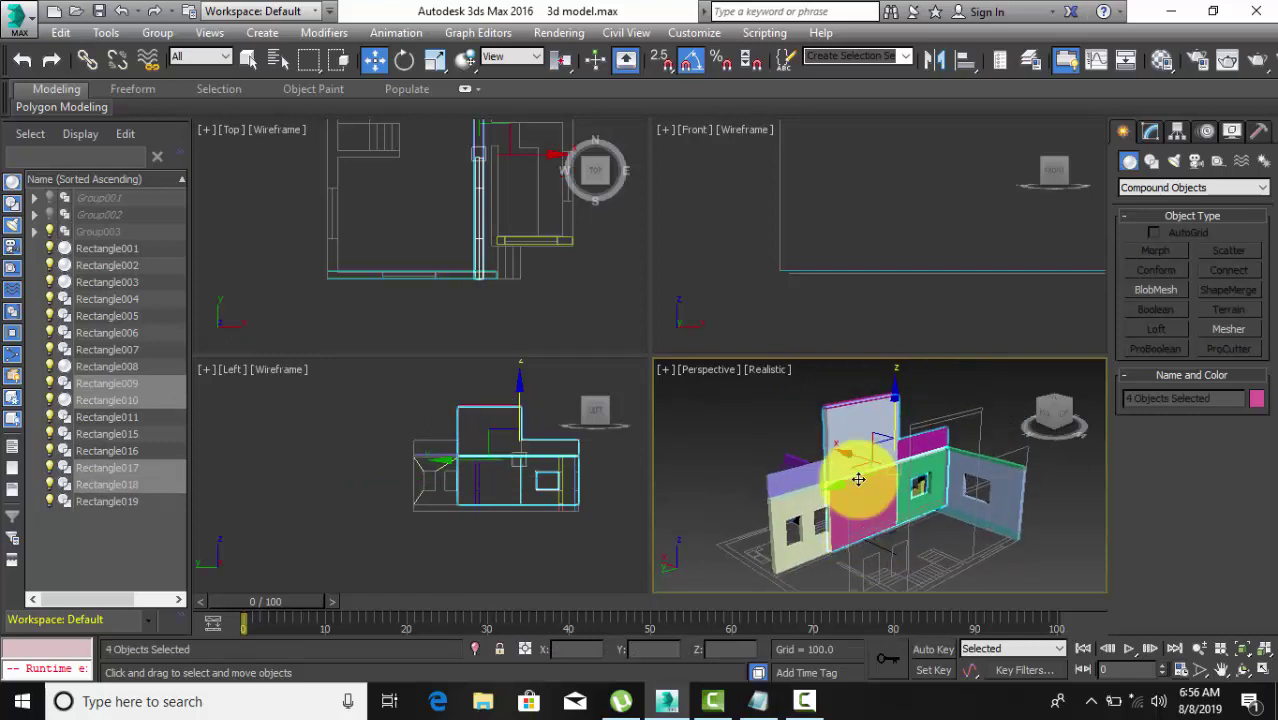
ctrl+click(849, 399)
ctrl+click(808, 460)
ctrl+click(781, 505)
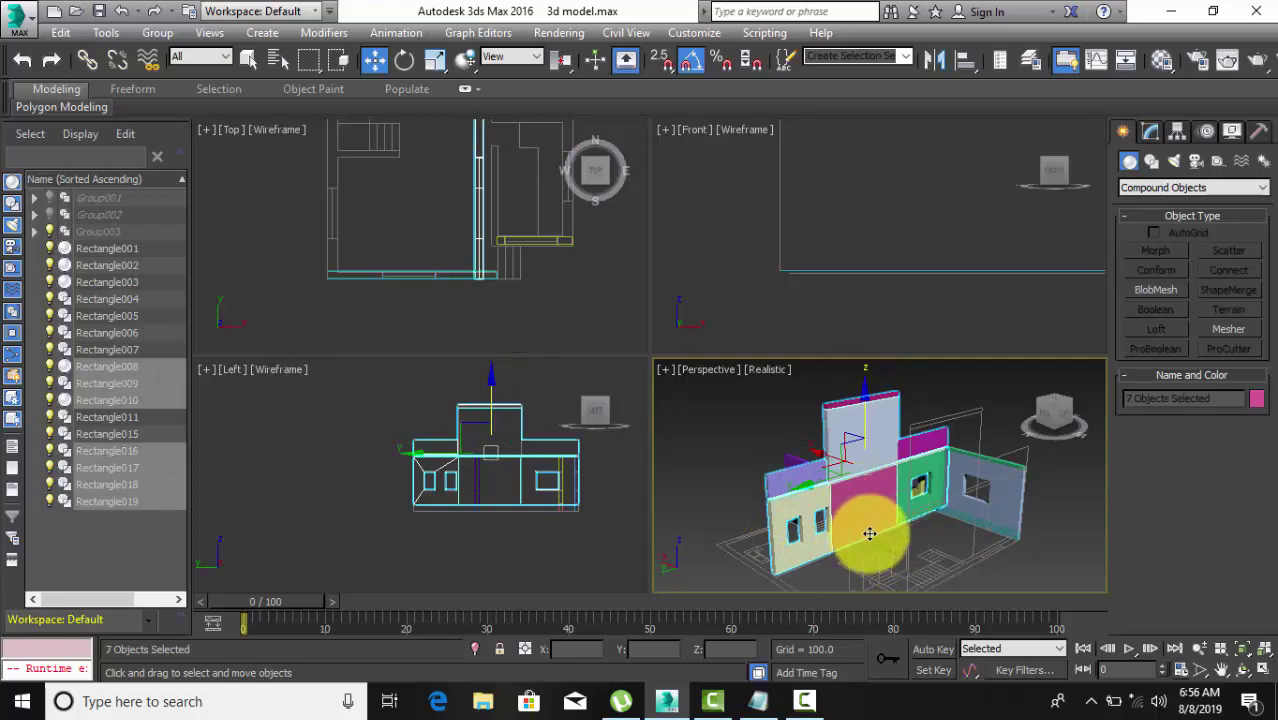
scroll(883, 544, up, 5)
scroll(835, 455, down, 1)
scroll(835, 456, down, 2)
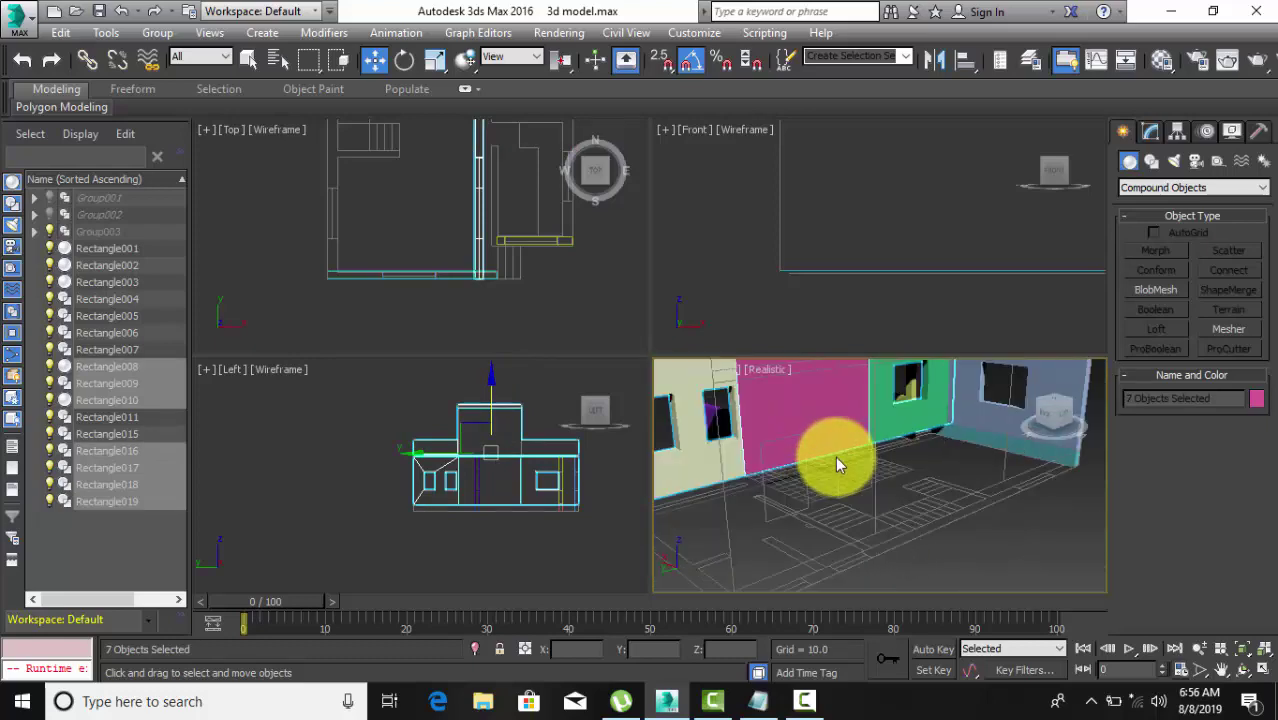
scroll(835, 456, up, 2)
scroll(913, 451, up, 2)
scroll(798, 500, up, 2)
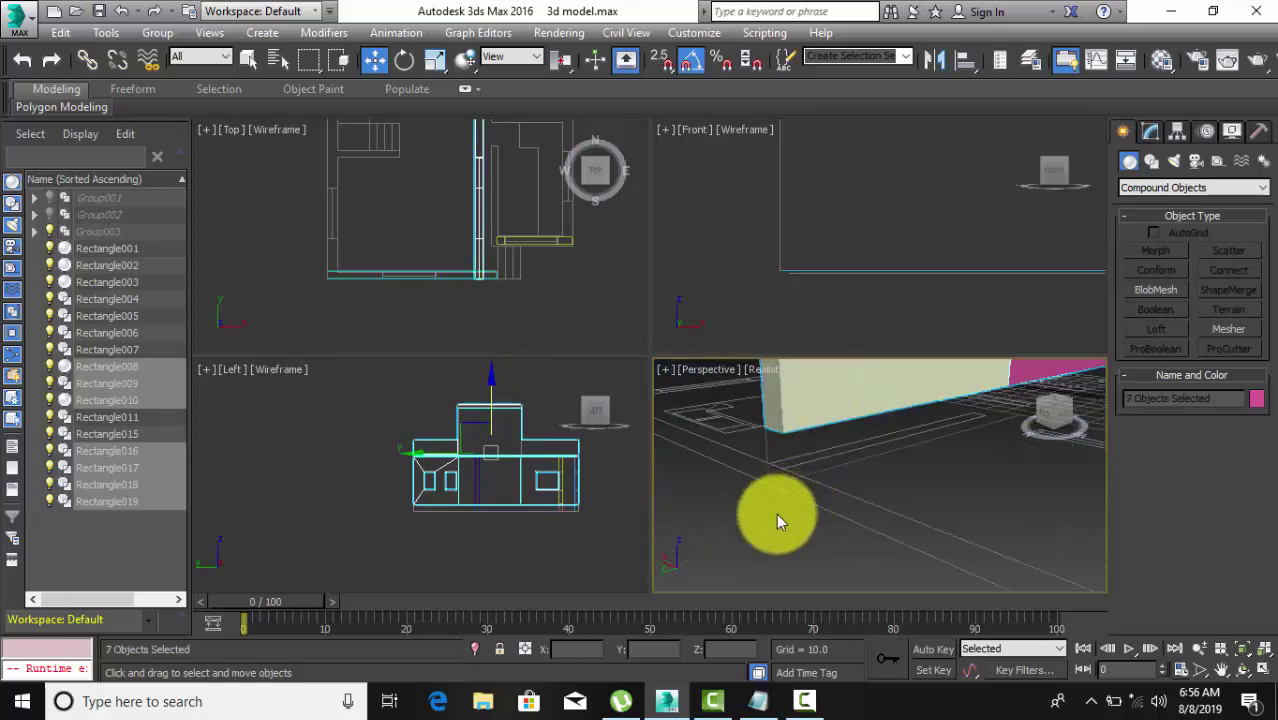
Extrude the thin base rectangle Rectangle011 by 9.0 to form a plinth.
click(766, 475)
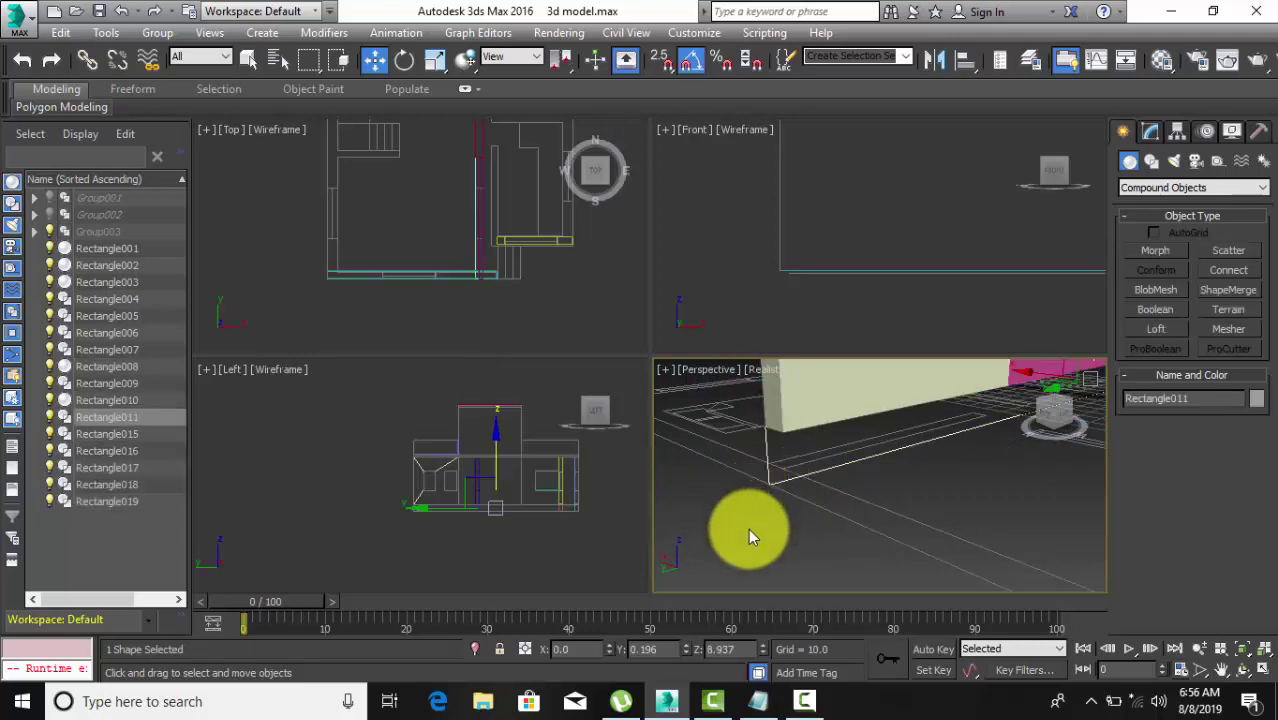
click(1150, 131)
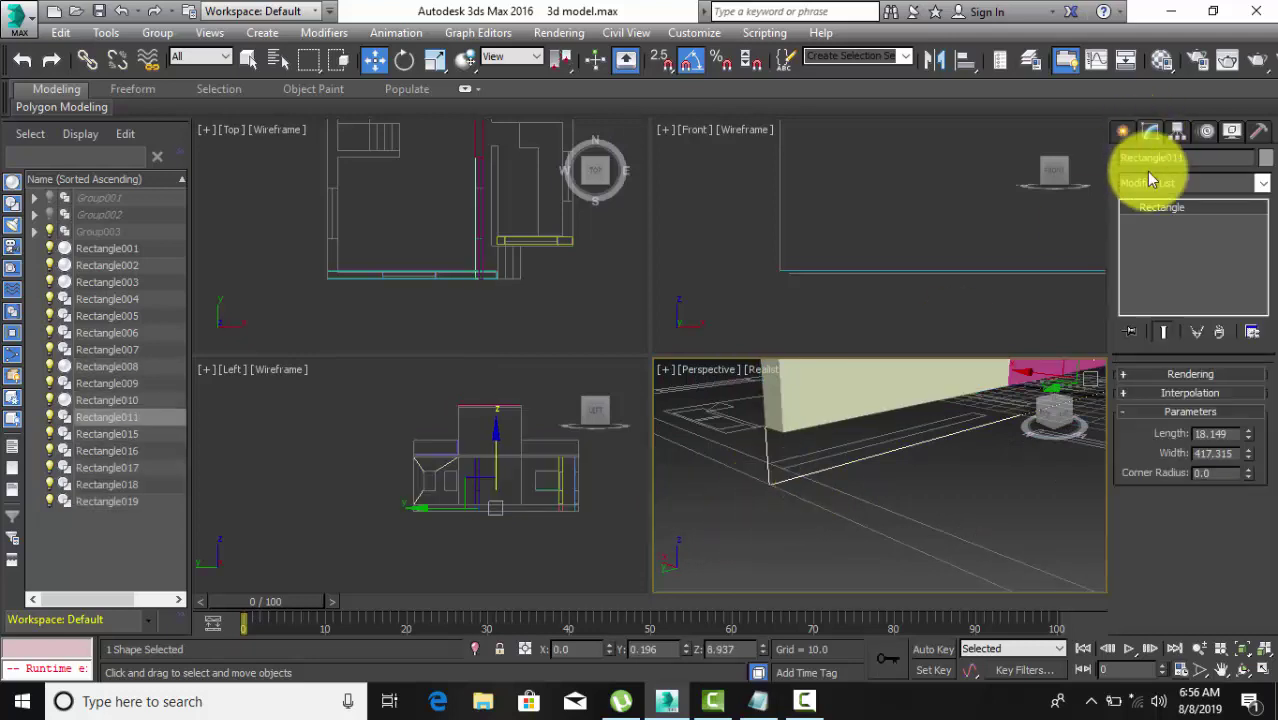
click(1150, 185)
key(e)
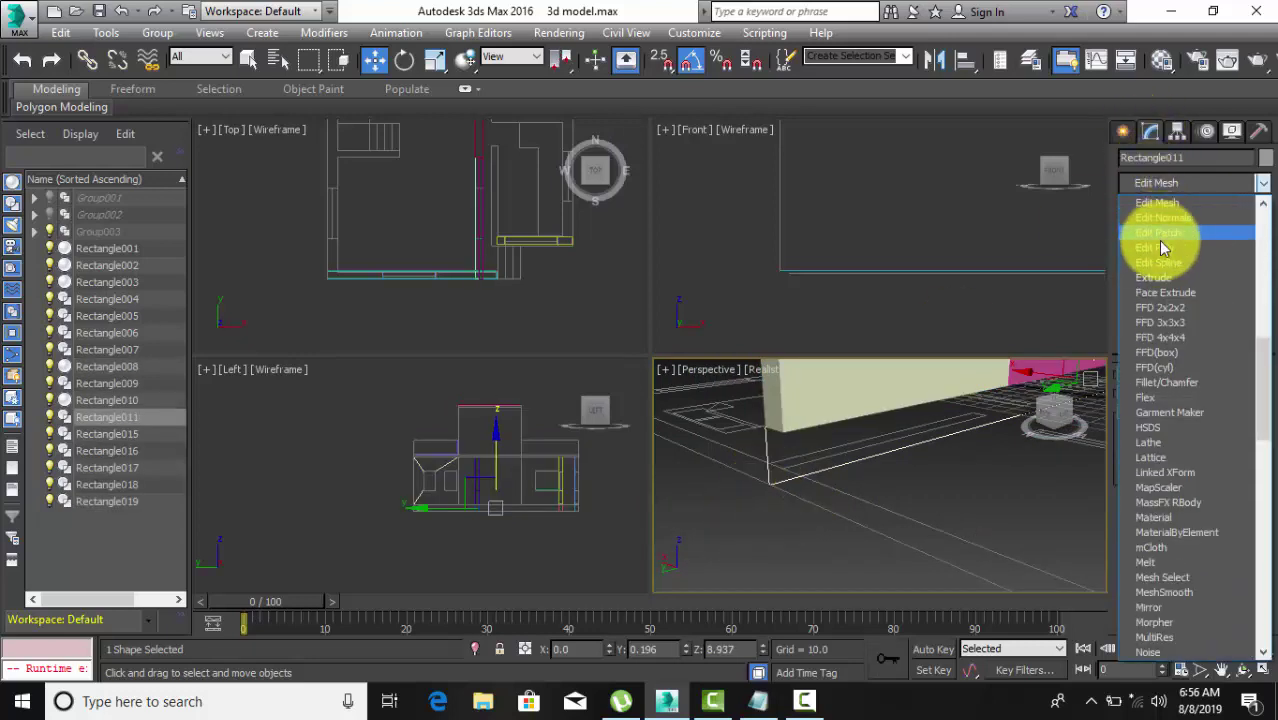
click(1150, 280)
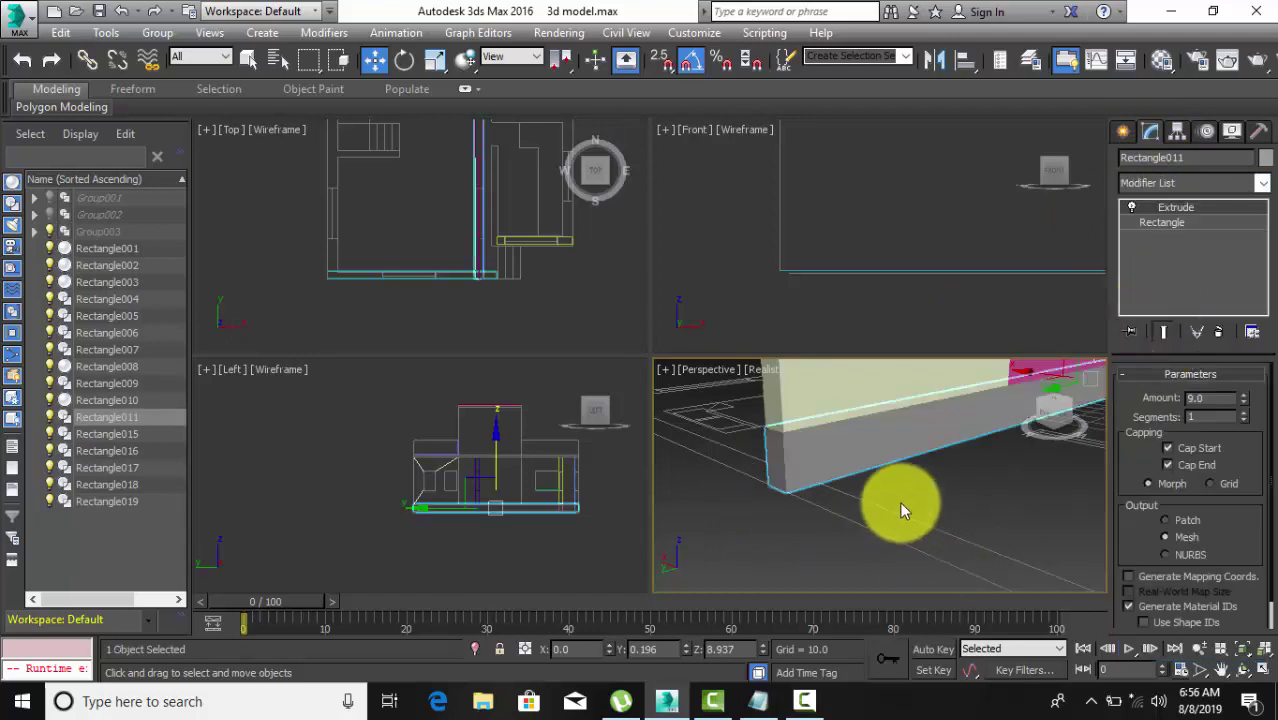
Clear the selection, then reselect the extruded base strip and add walls to it.
click(940, 488)
mouse_move(940, 488)
middle_down()
mouse_move(922, 527)
mouse_move(901, 513)
middle_up()
click(824, 476)
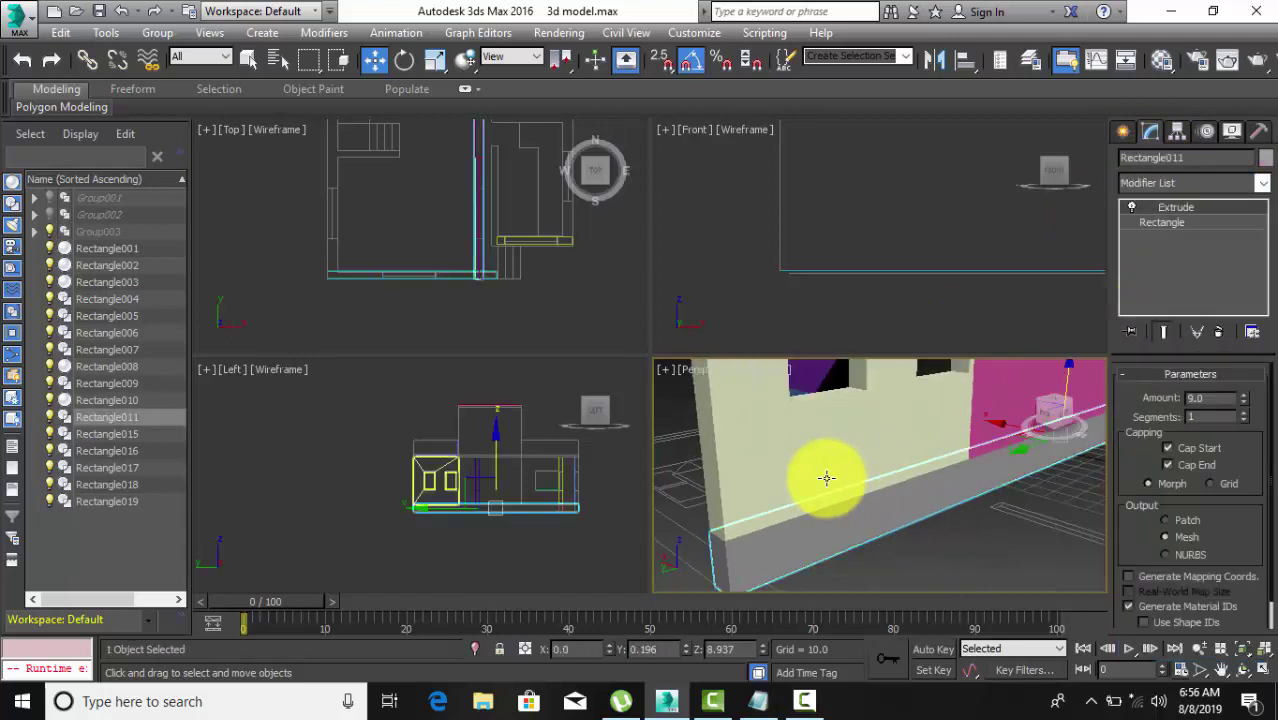
scroll(819, 505, down, 5)
ctrl+click(842, 470)
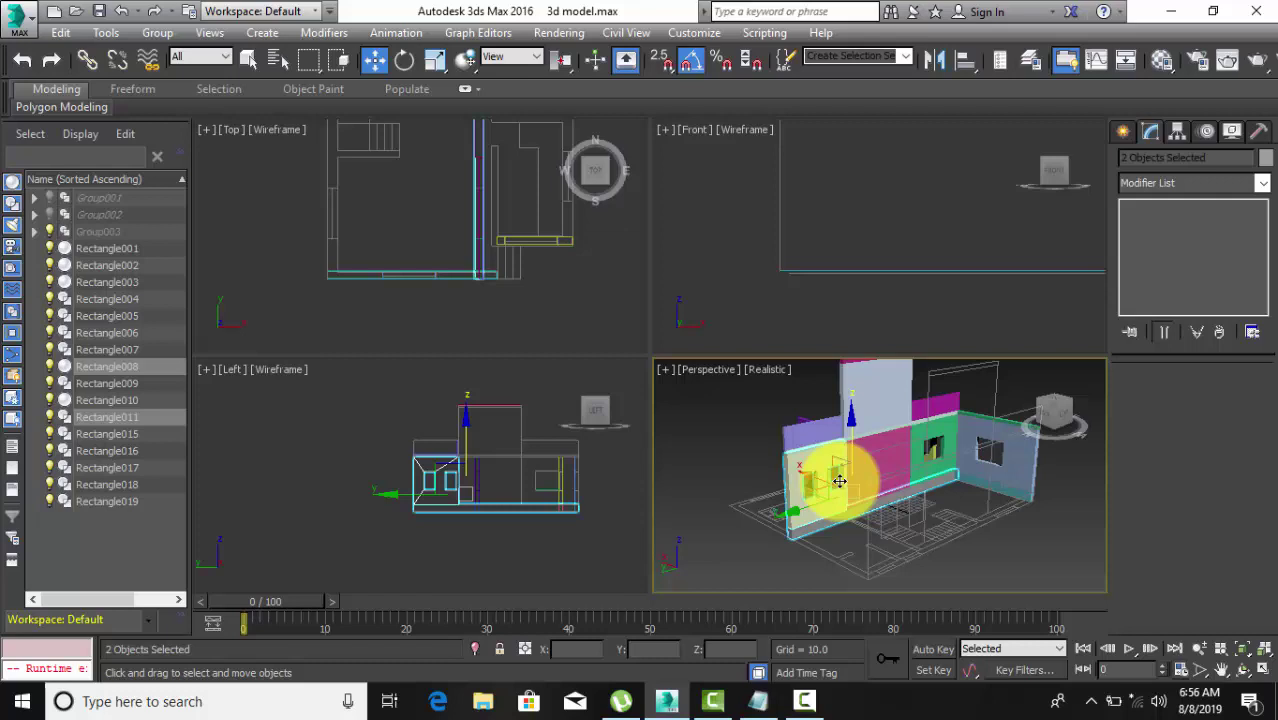
Add the remaining wall solids, including Rectangle016 to Rectangle019, to the selection.
ctrl+click(895, 445)
ctrl+click(922, 436)
ctrl+click(930, 398)
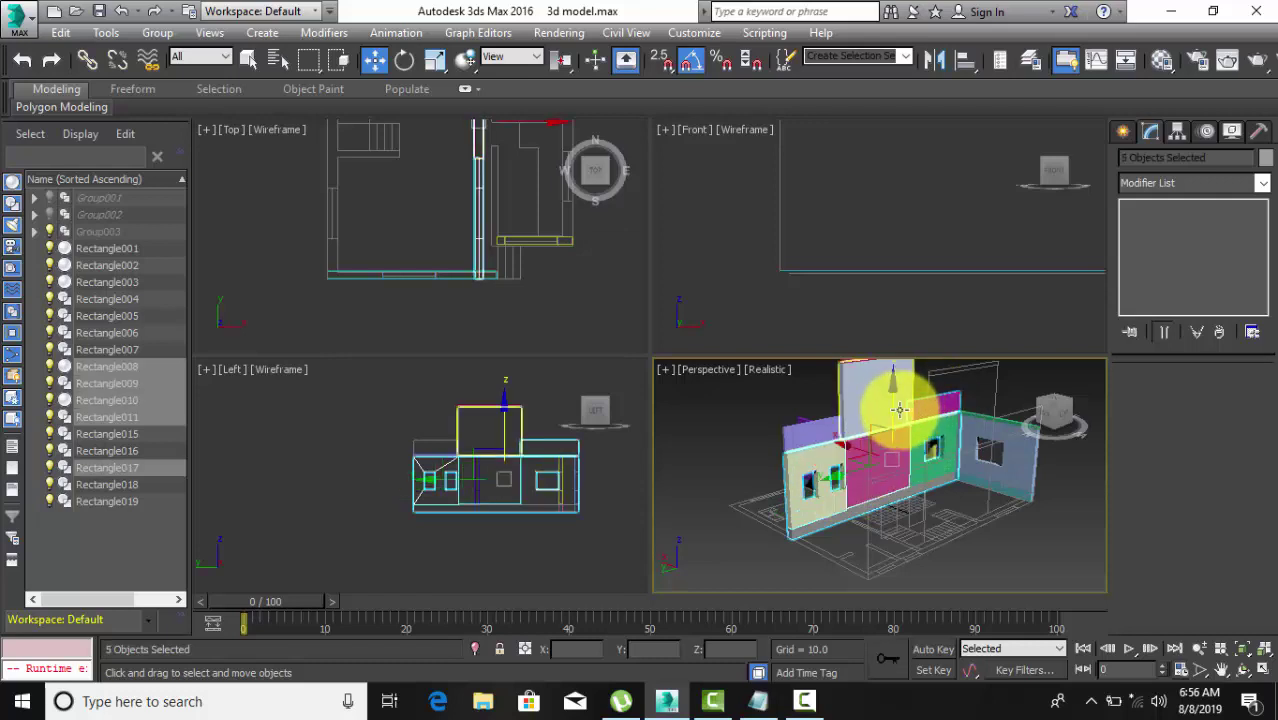
ctrl+click(886, 405)
ctrl+click(795, 431)
scroll(830, 460, up, 5)
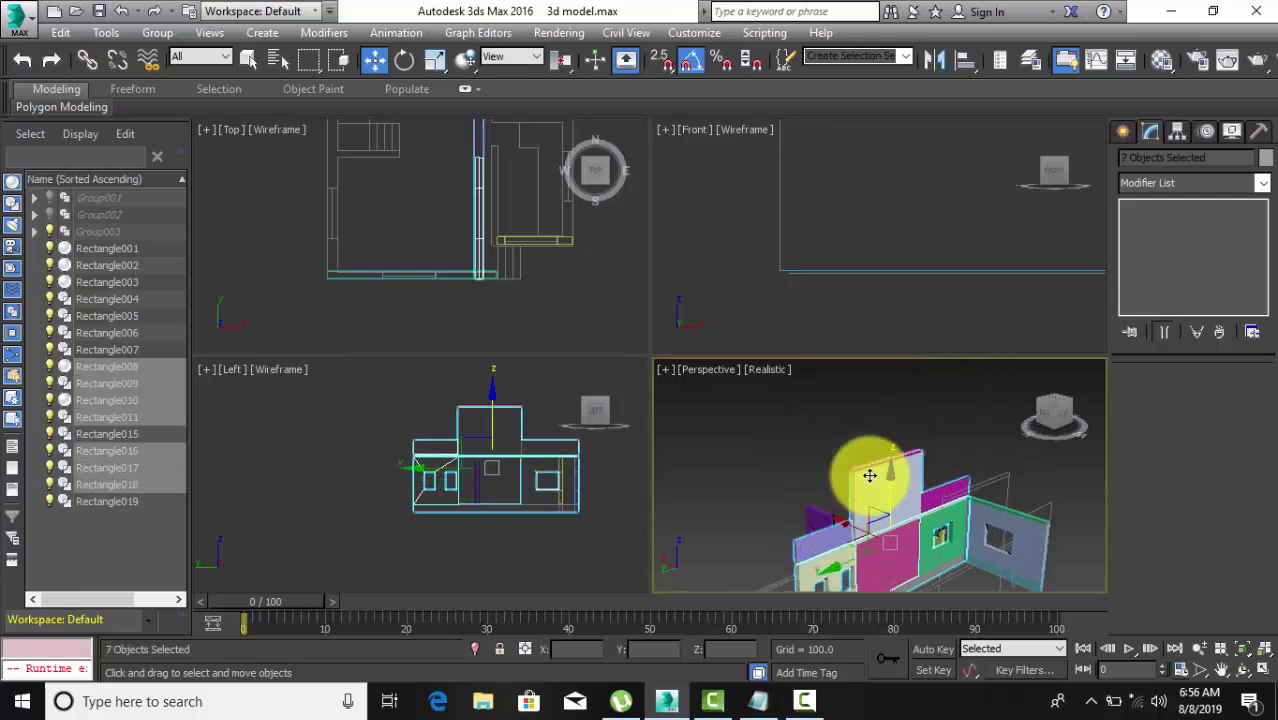
scroll(860, 462, up, 3)
ctrl+click(869, 455)
scroll(869, 445, down, 6)
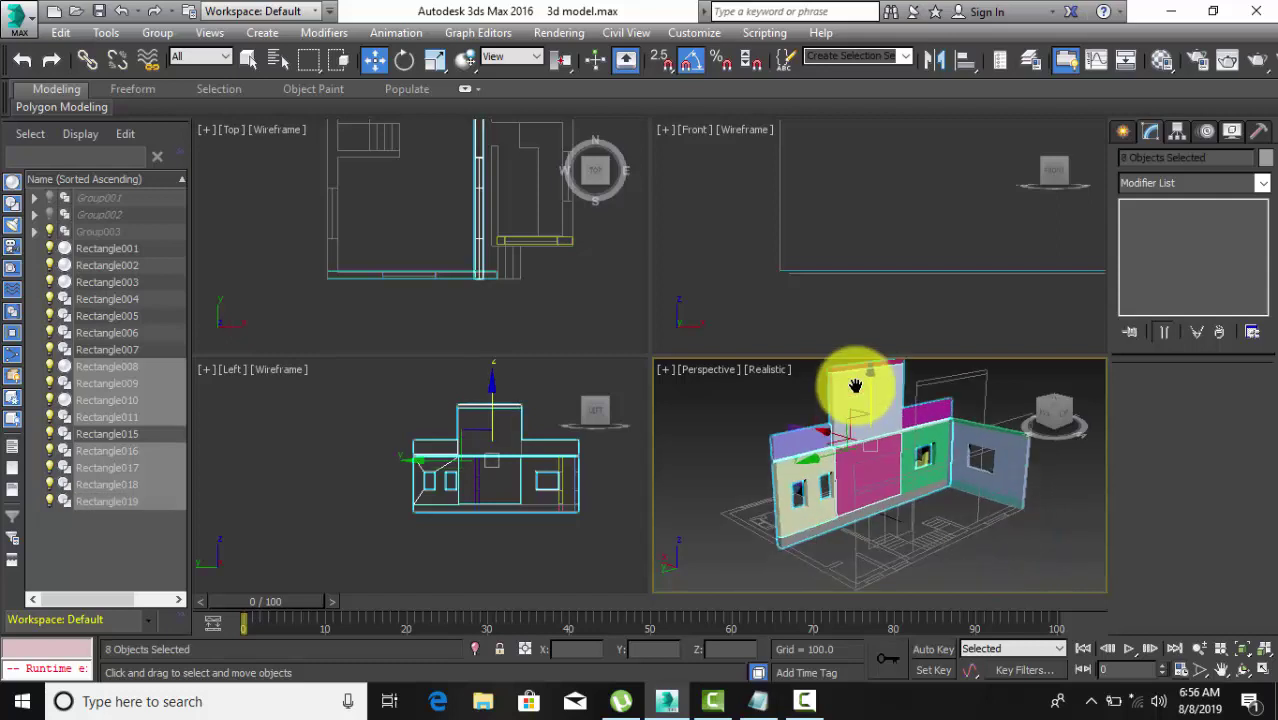
scroll(377, 250, down, 2)
scroll(377, 245, down, 2)
scroll(380, 235, down, 2)
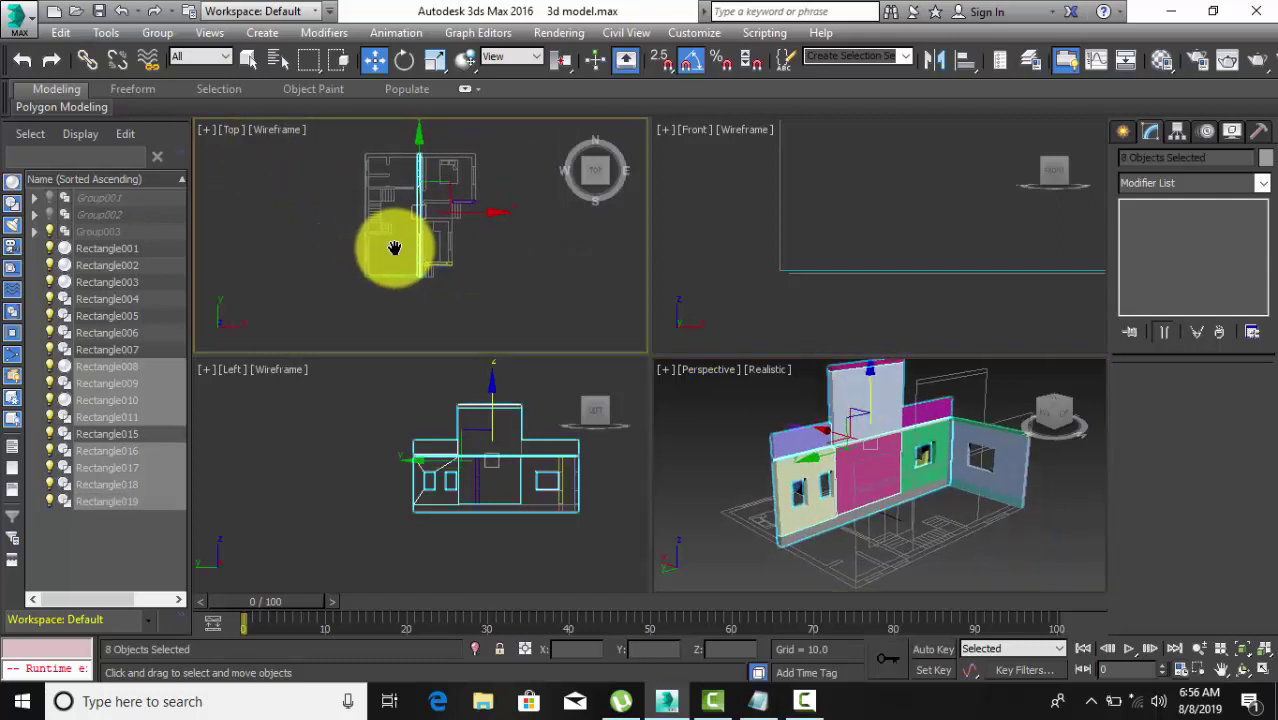
scroll(385, 245, down, 1)
scroll(410, 240, down, 1)
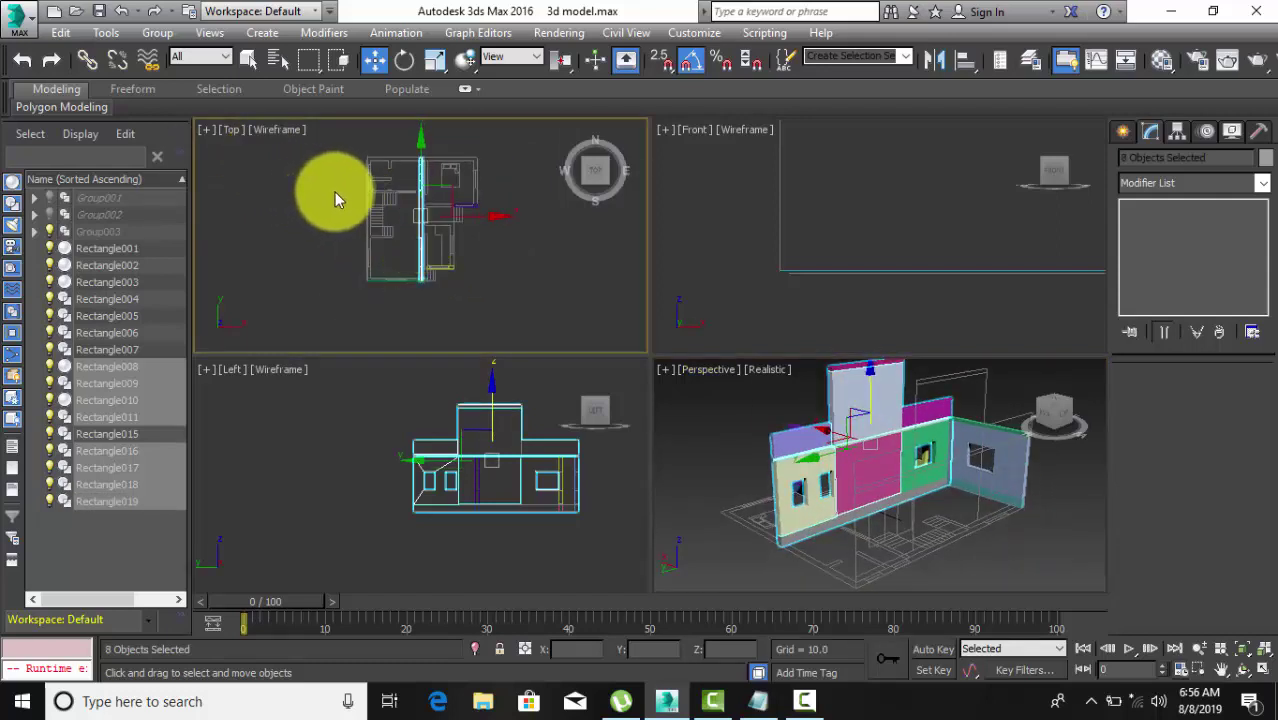
scroll(334, 196, up, 2)
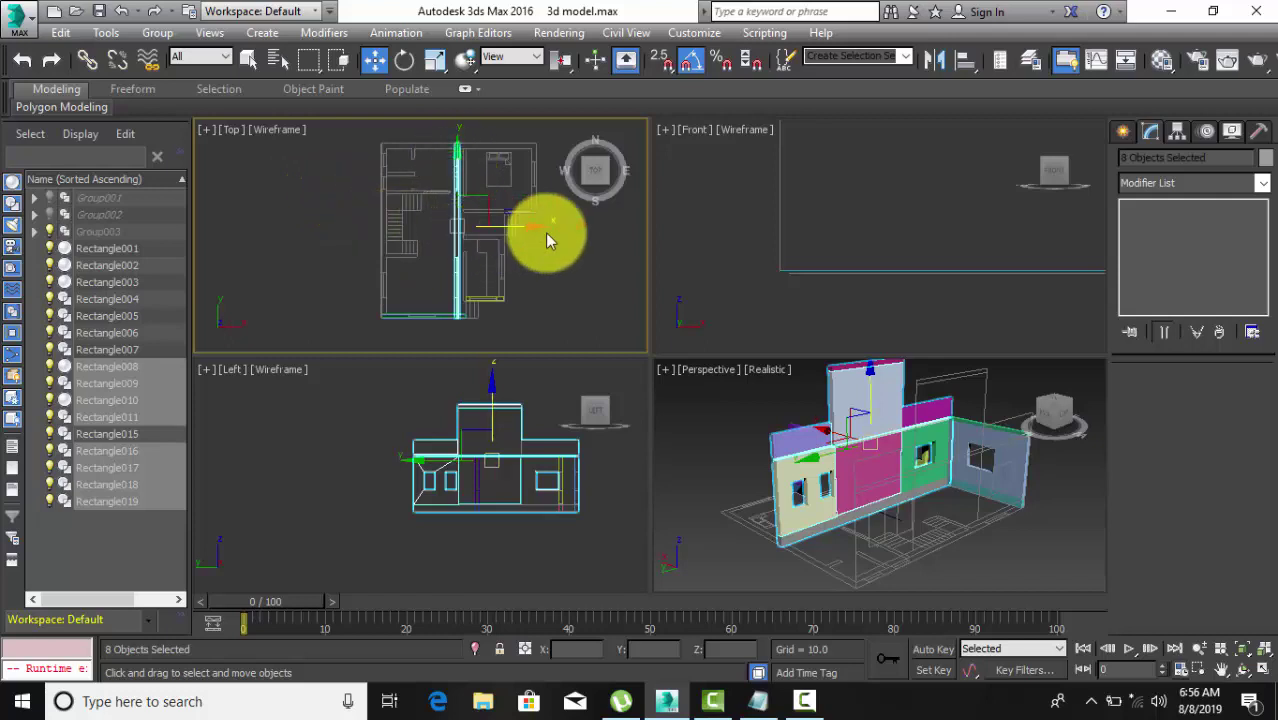
Slide the eight selected walls along X in the Top view onto the floor plan, then deselect.
drag(538, 226, 464, 230)
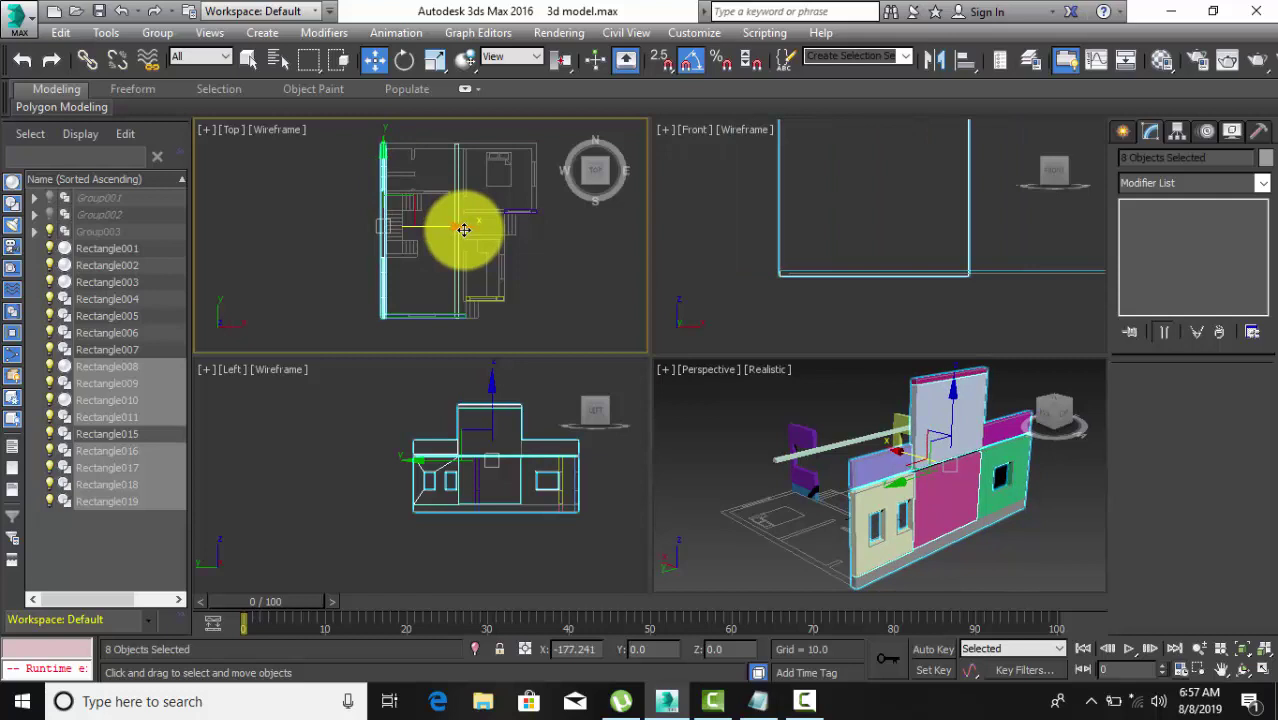
scroll(379, 127, up, 2)
scroll(380, 135, up, 2)
scroll(369, 195, up, 2)
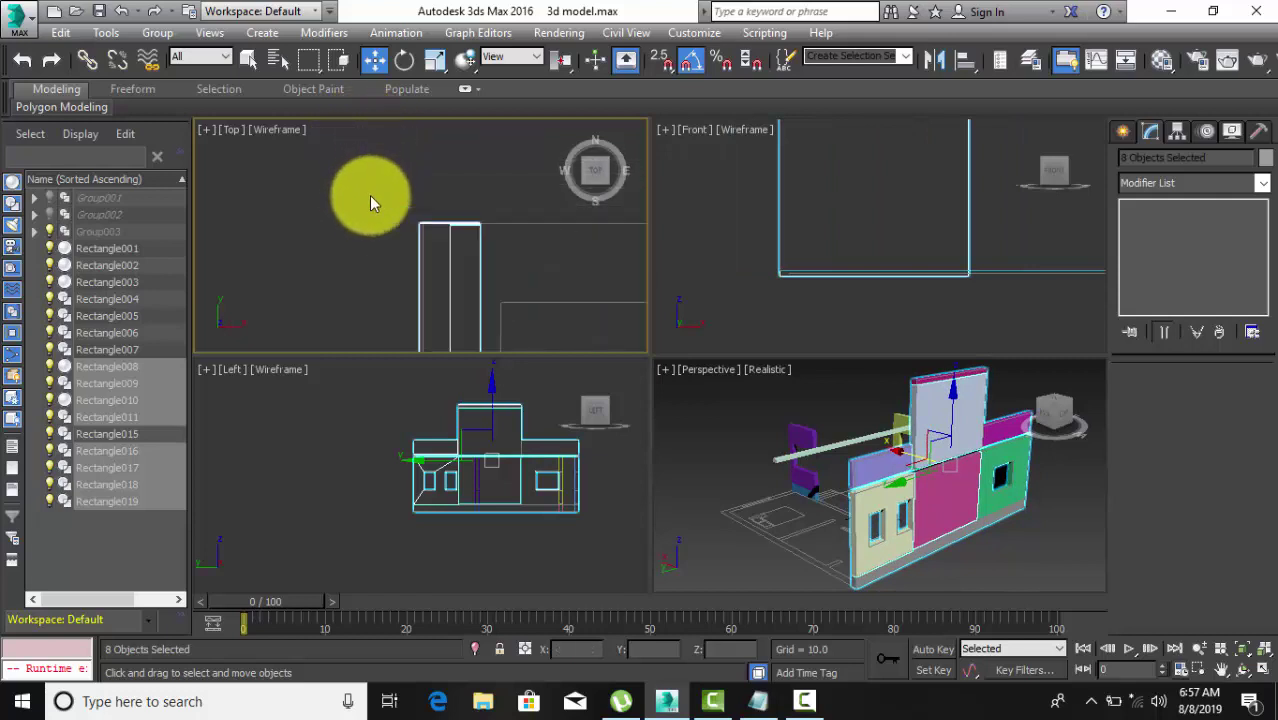
scroll(369, 195, up, 2)
drag(441, 235, 442, 233)
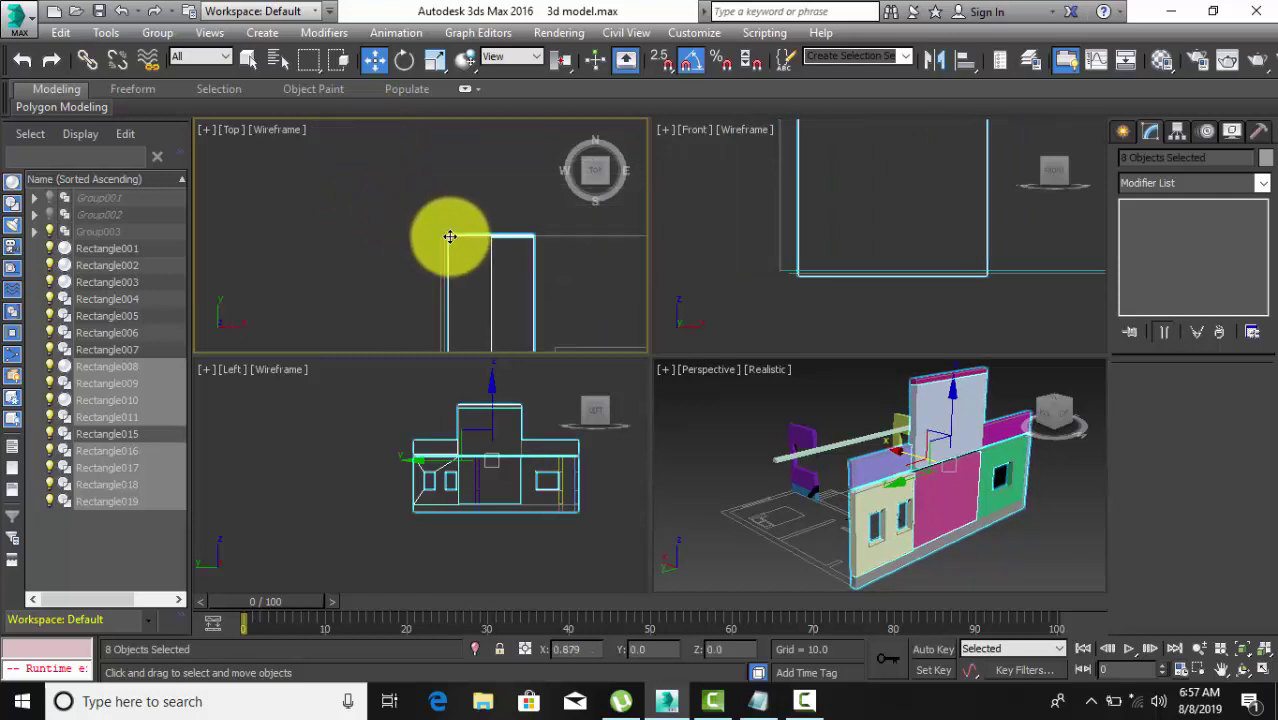
mouse_move(434, 235)
middle_down()
mouse_move(417, 207)
mouse_move(453, 228)
mouse_move(435, 184)
middle_up()
scroll(420, 209, down, 2)
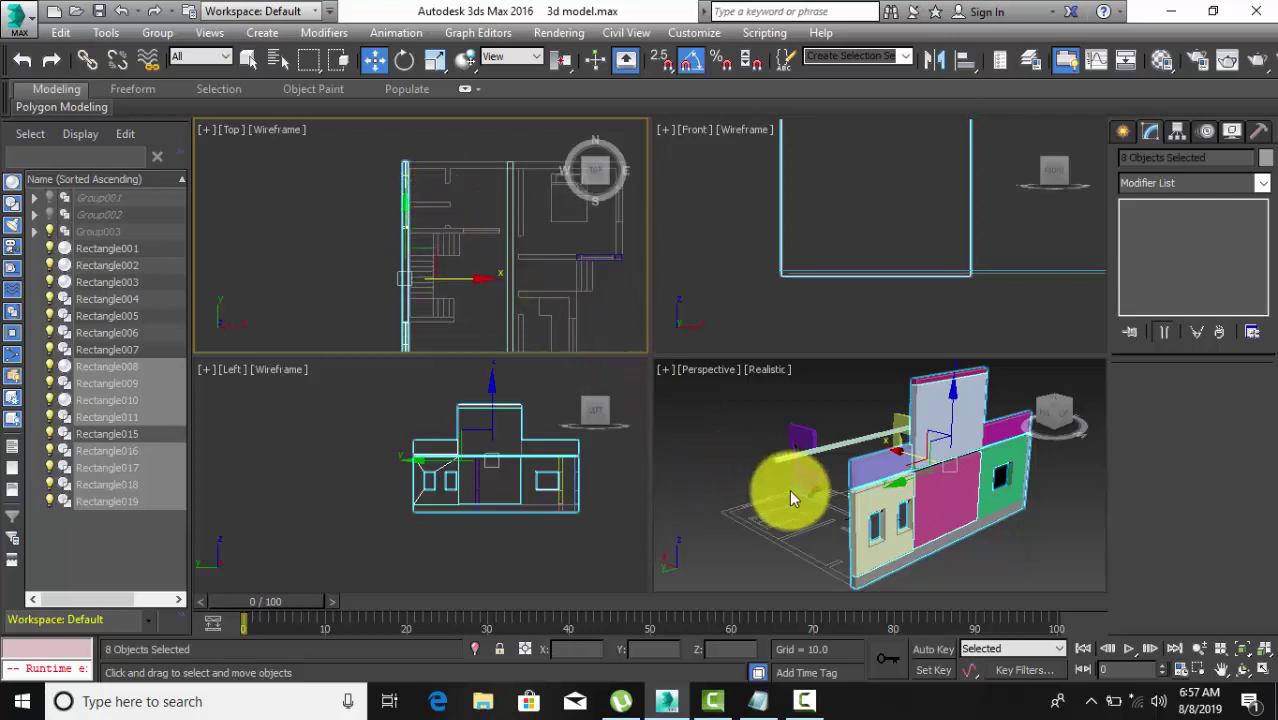
click(743, 429)
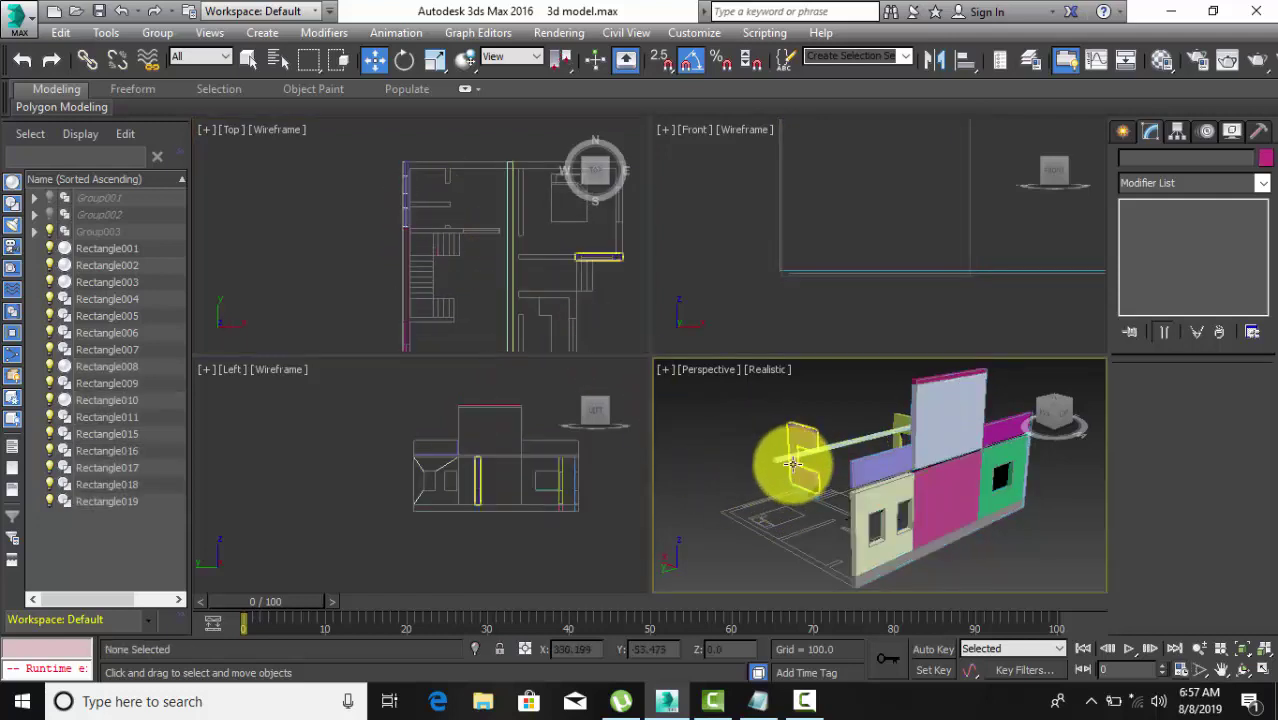
Shift the upper ledge Rectangle015 slightly left along X, then clear the selection.
scroll(778, 457, up, 5)
scroll(778, 457, down, 3)
click(758, 443)
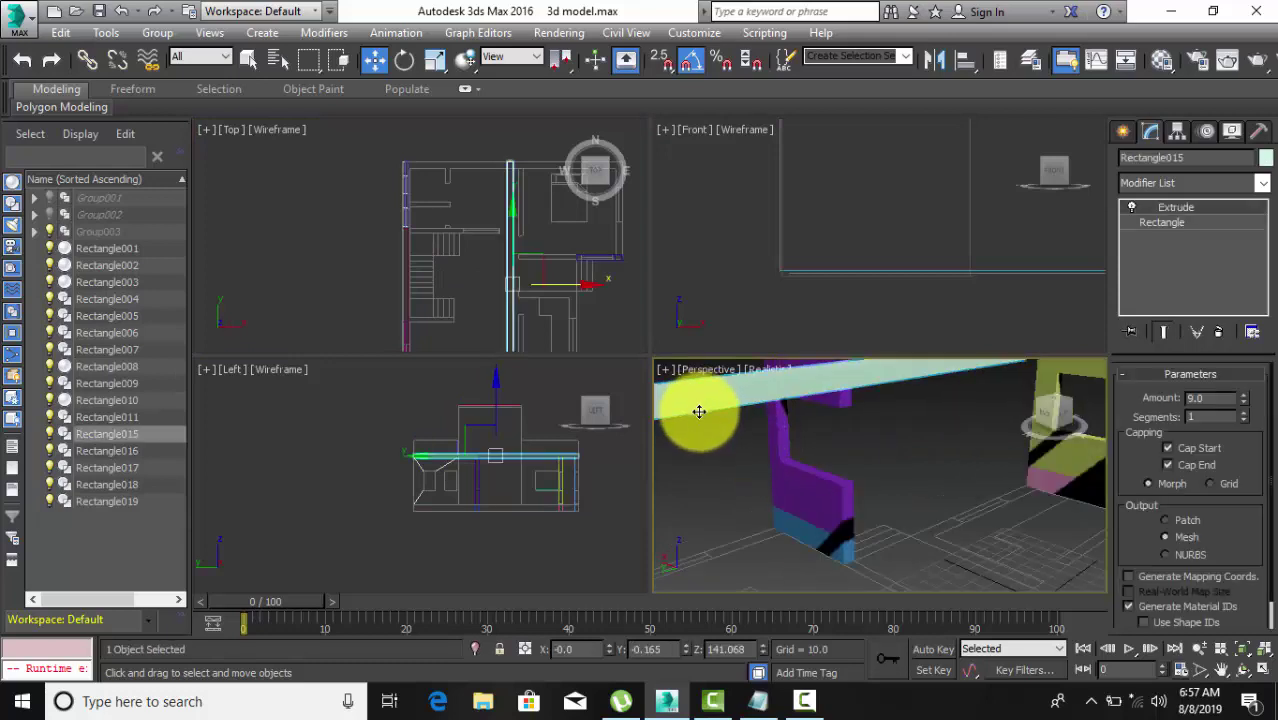
scroll(722, 438, down, 2)
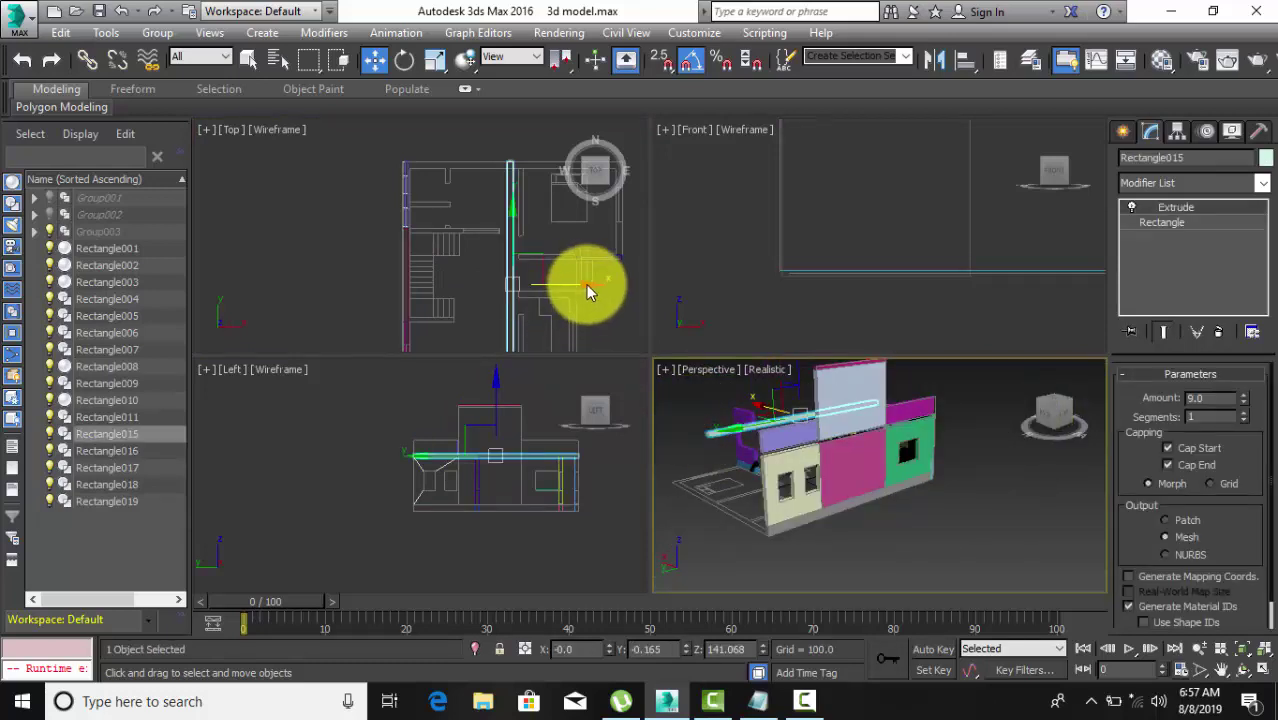
drag(586, 284, 482, 291)
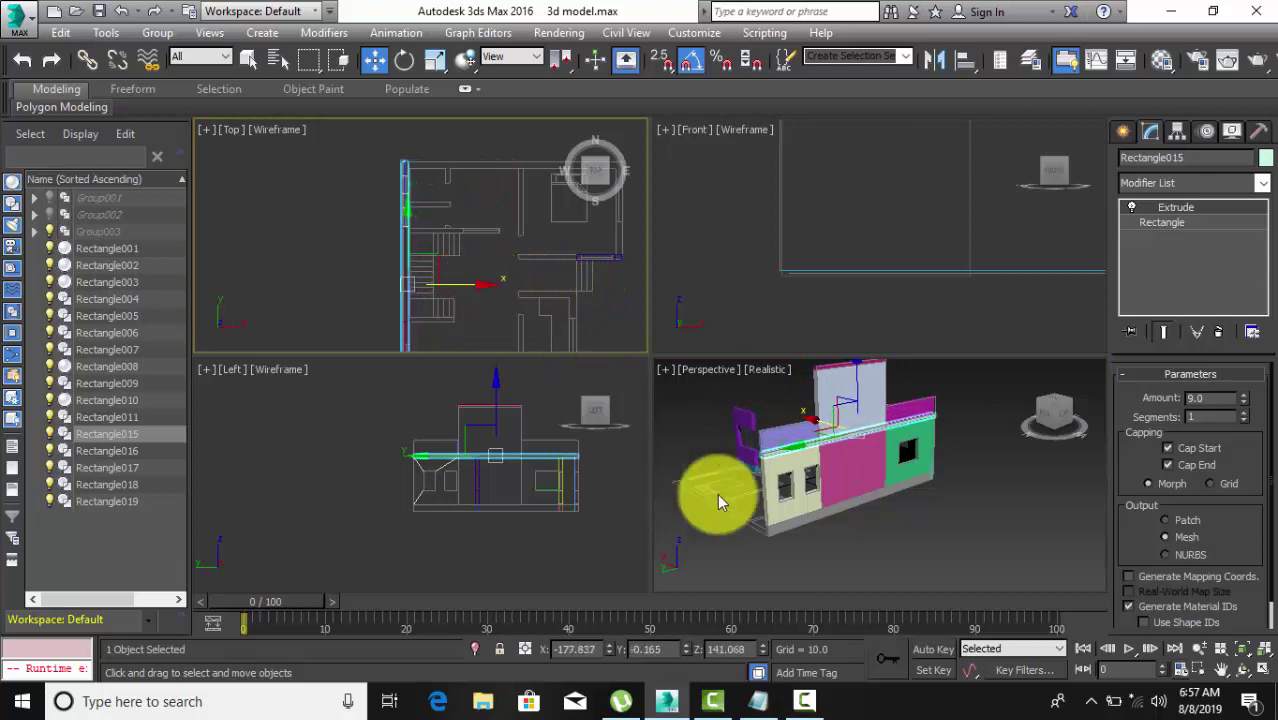
click(899, 551)
Nudge the lavender and magenta top ledges Rectangle016 and Rectangle017 left, flush with the west wall.
scroll(867, 404, up, 4)
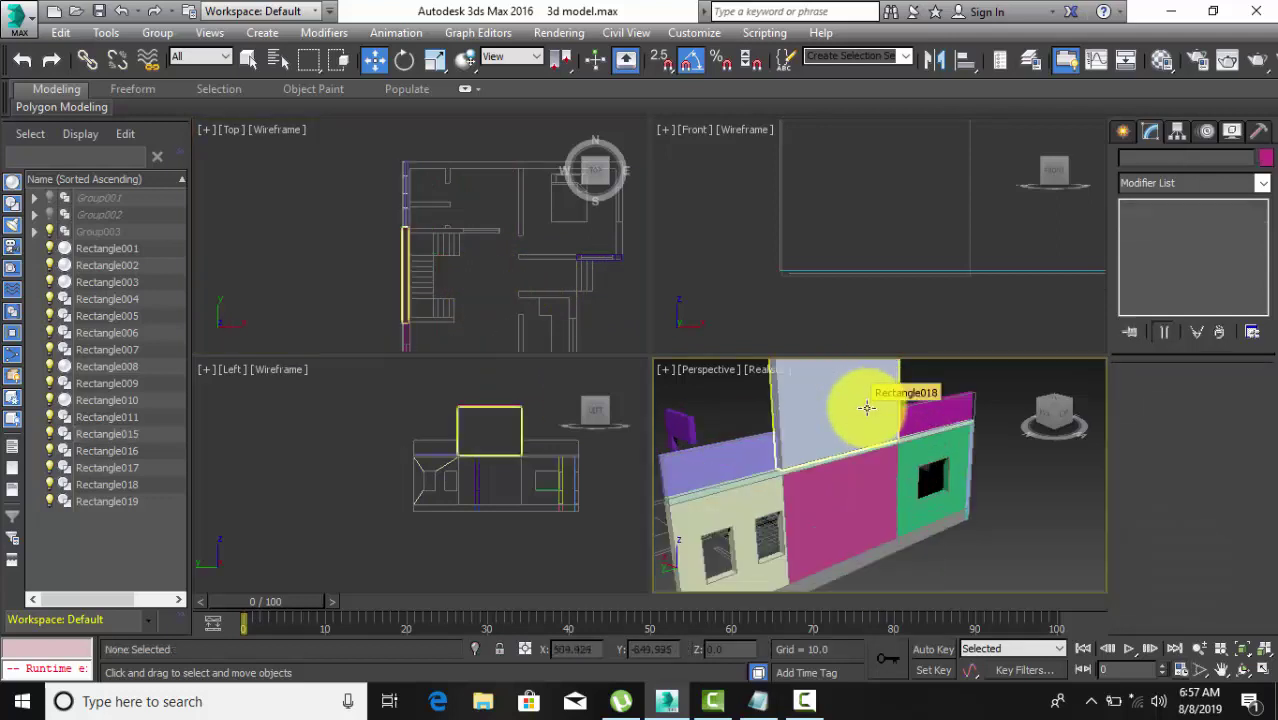
scroll(833, 450, up, 2)
scroll(849, 456, up, 3)
scroll(855, 461, down, 1)
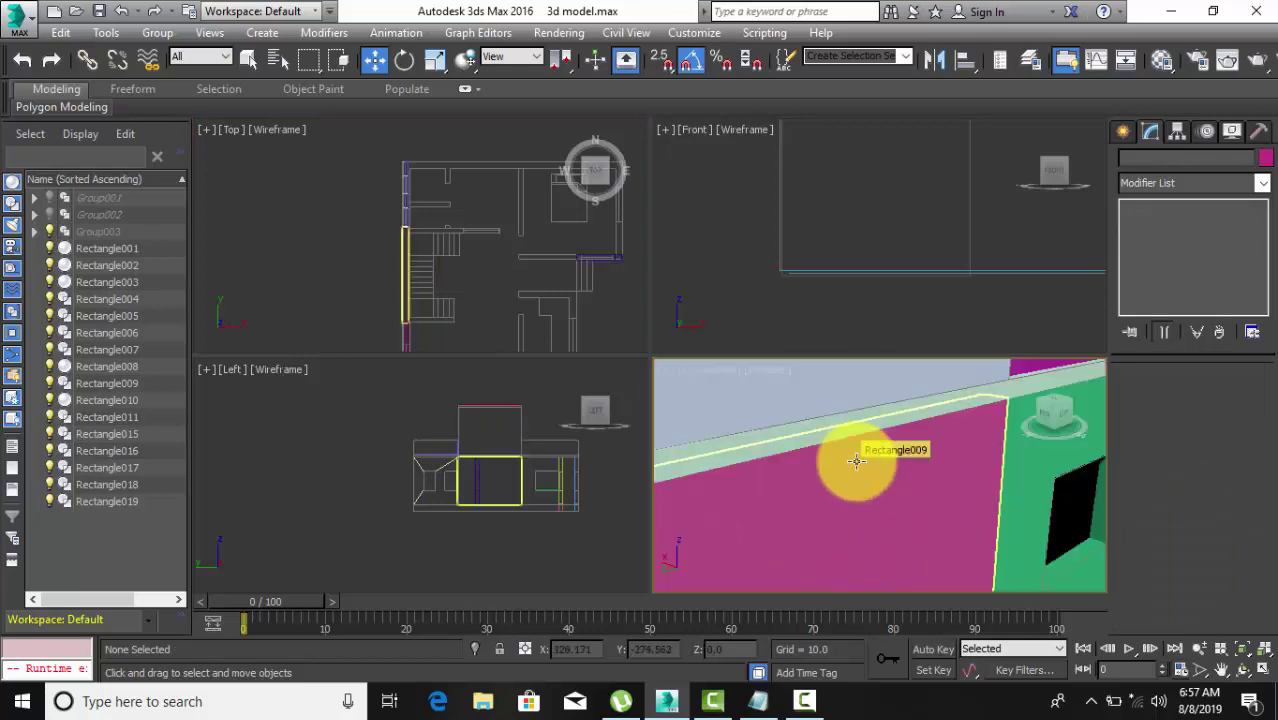
scroll(855, 461, up, 2)
scroll(913, 423, up, 3)
scroll(921, 423, up, 2)
scroll(903, 428, up, 1)
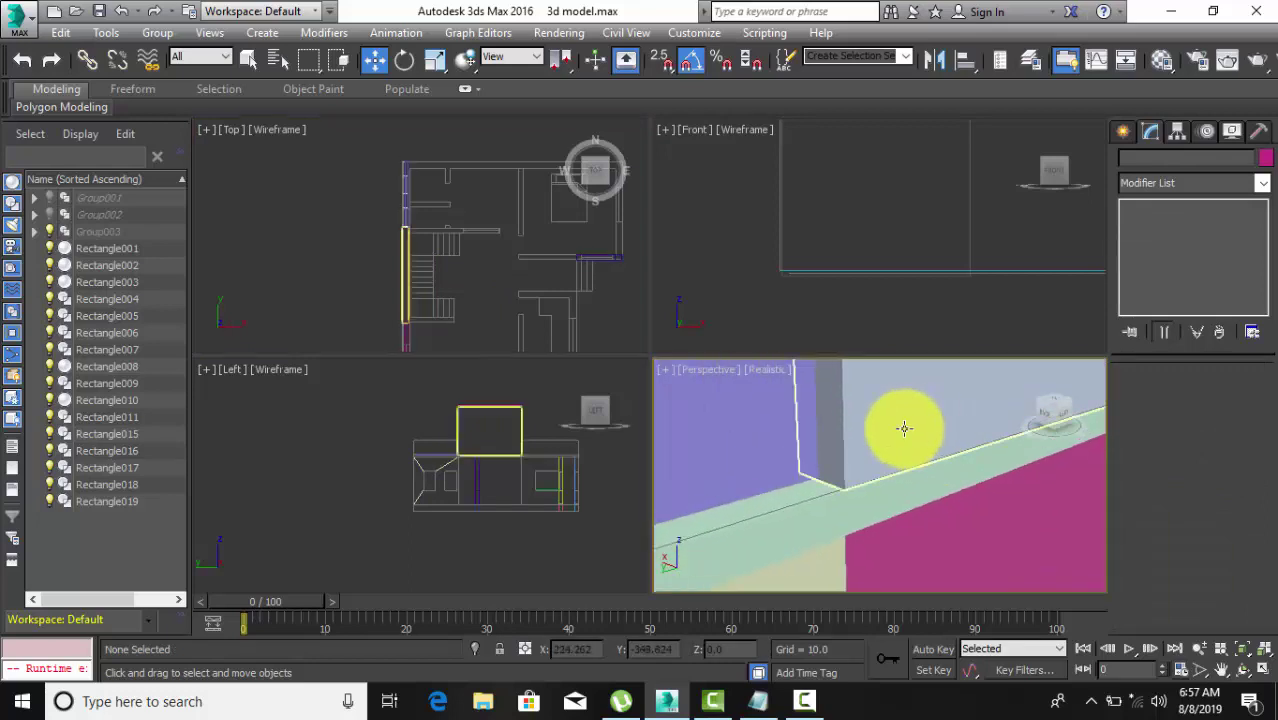
scroll(905, 425, down, 5)
click(852, 430)
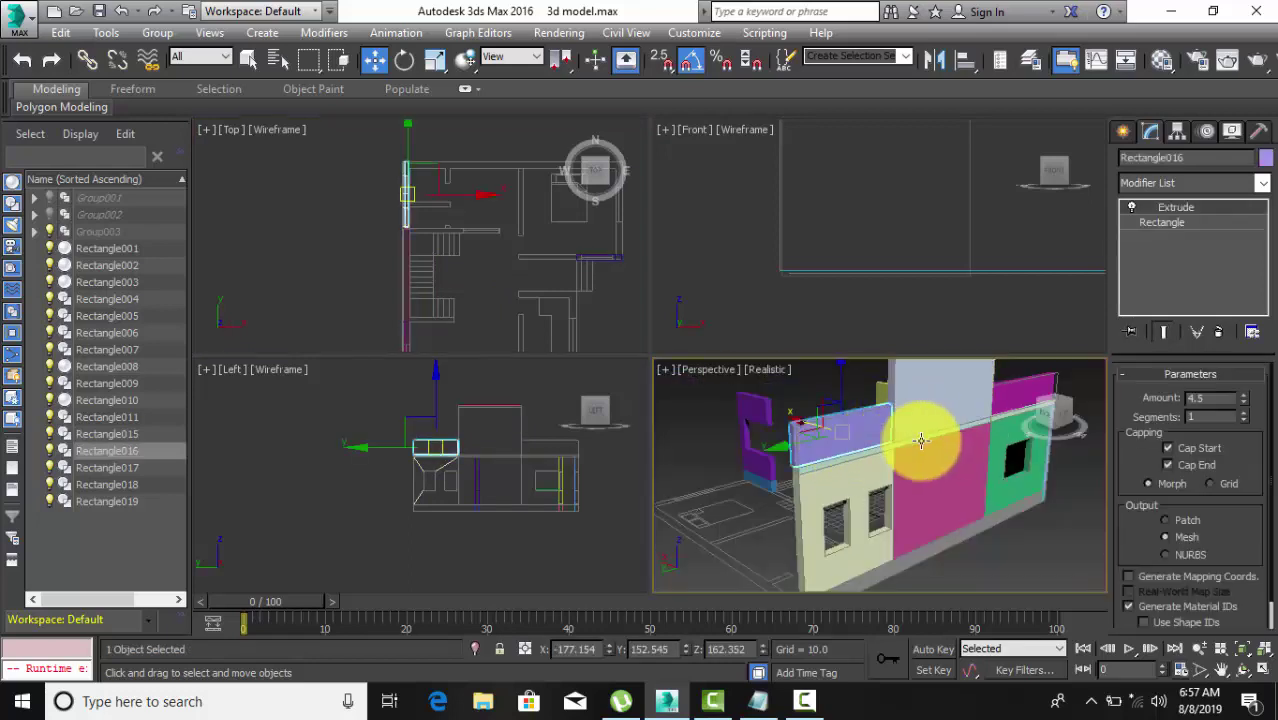
ctrl+click(1000, 390)
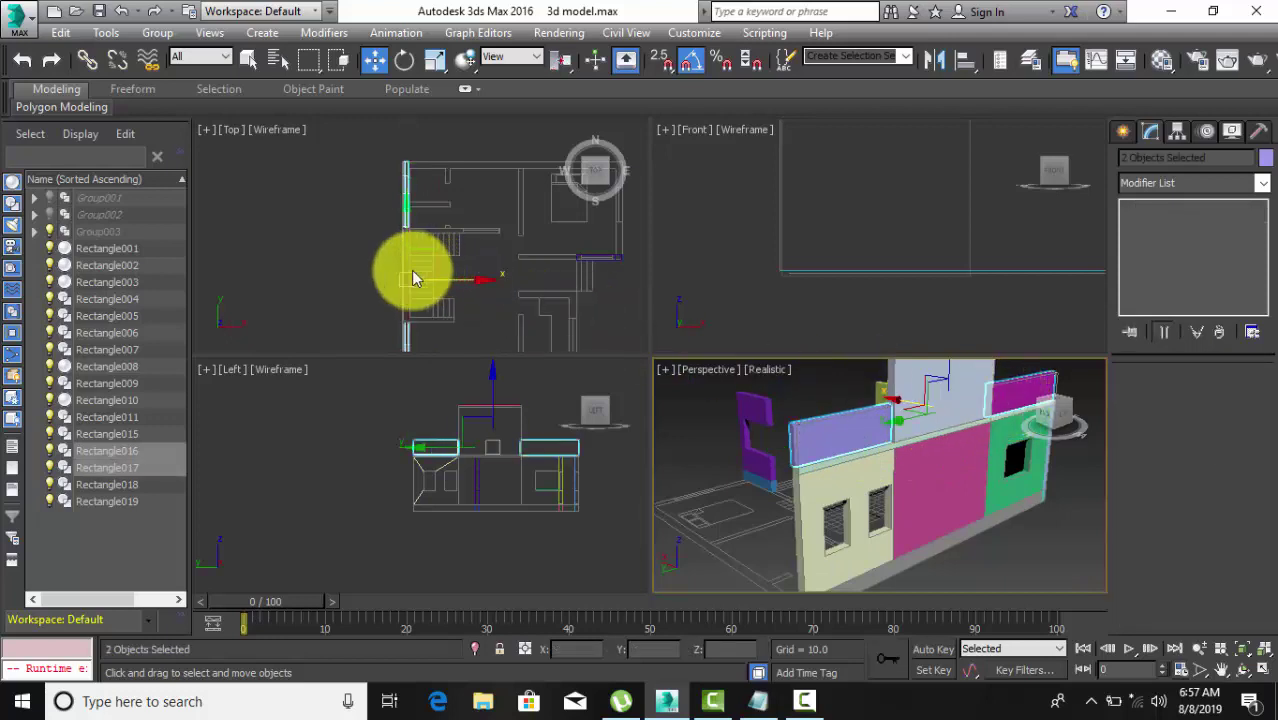
drag(407, 276, 405, 279)
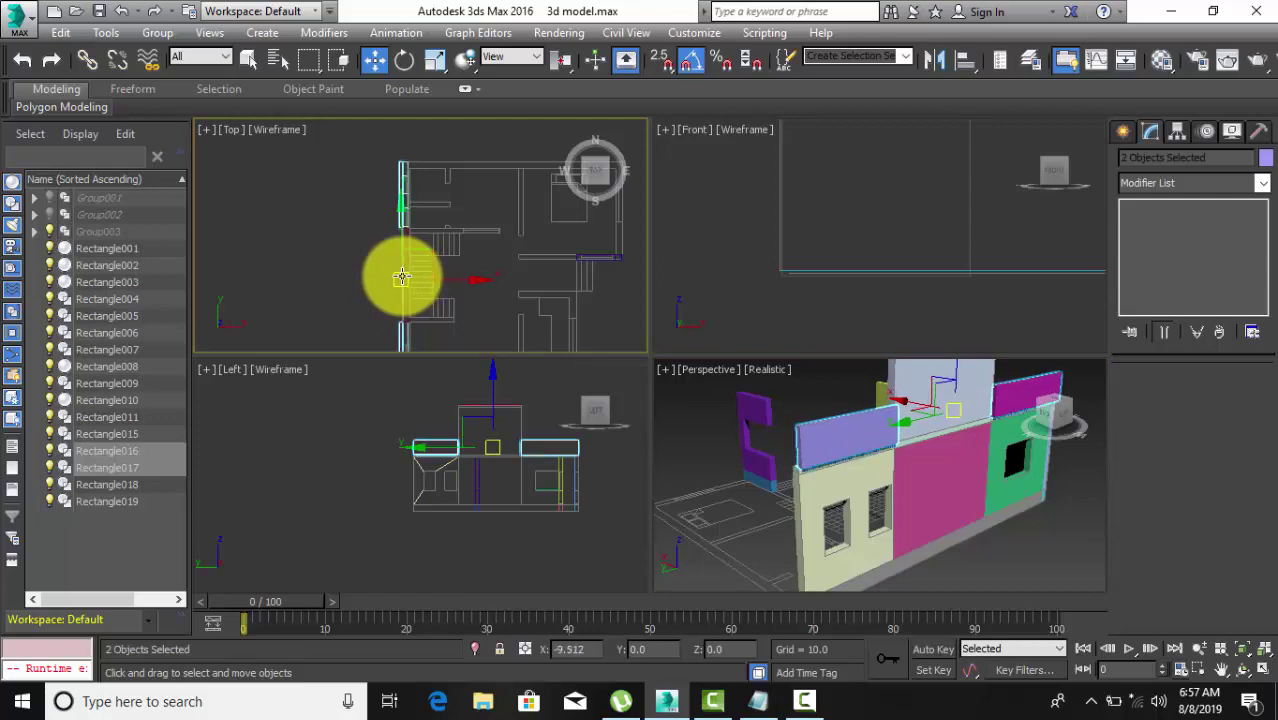
click(355, 222)
scroll(405, 150, up, 3)
scroll(412, 225, up, 2)
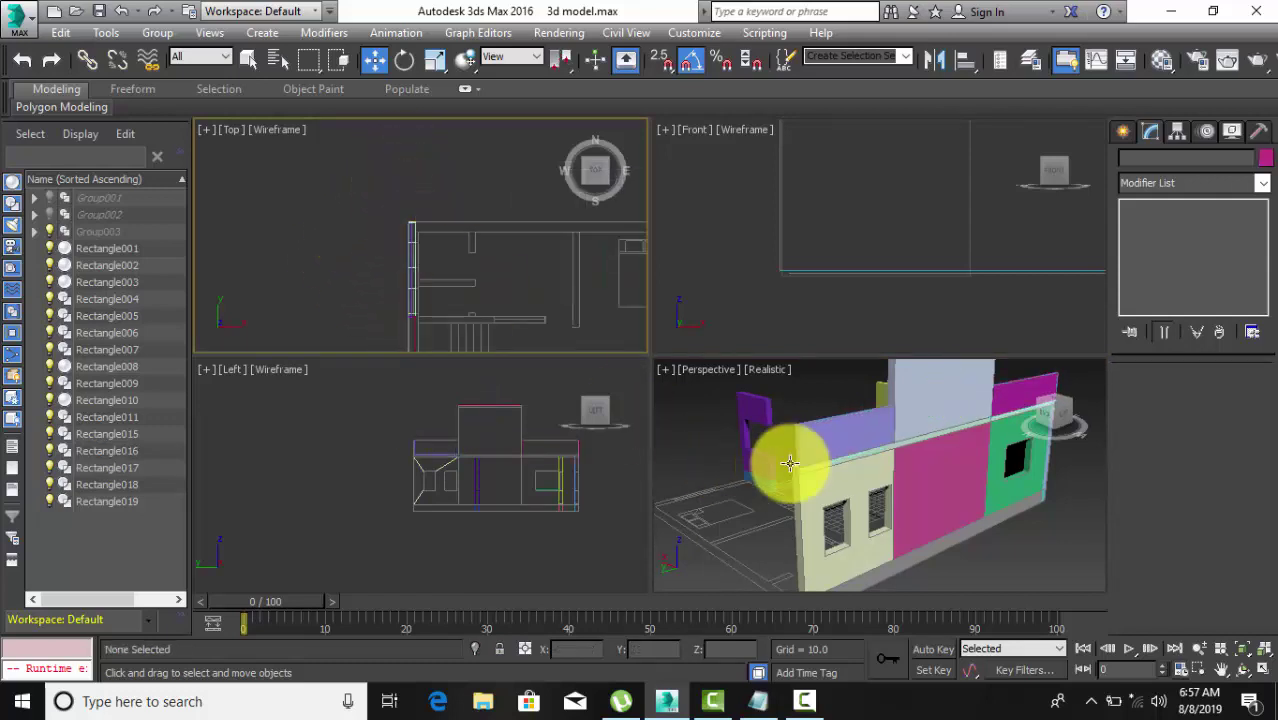
mouse_move(790, 463)
alt+middle_down()
mouse_move(896, 500)
mouse_move(792, 512)
mouse_move(832, 435)
alt+middle_up()
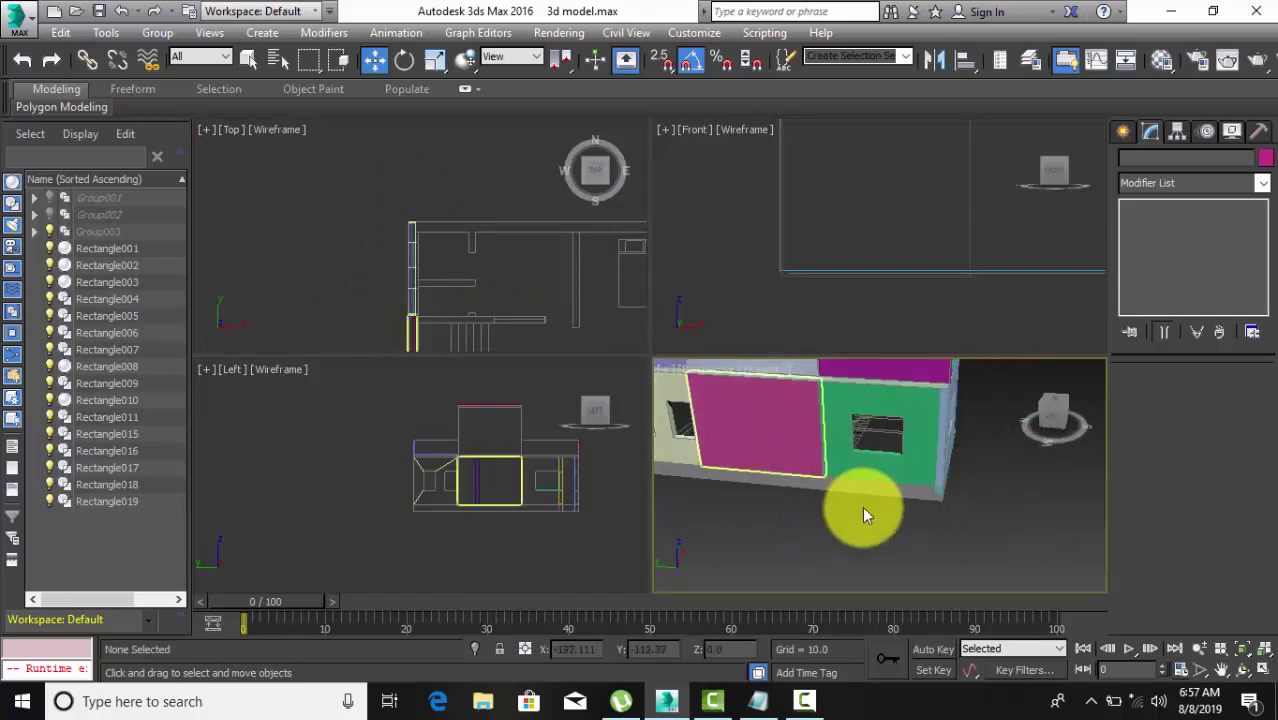
mouse_move(865, 514)
alt+middle_down()
mouse_move(819, 522)
mouse_move(859, 610)
mouse_move(898, 536)
mouse_move(921, 557)
mouse_move(899, 531)
mouse_move(940, 552)
mouse_move(728, 550)
alt+middle_up()
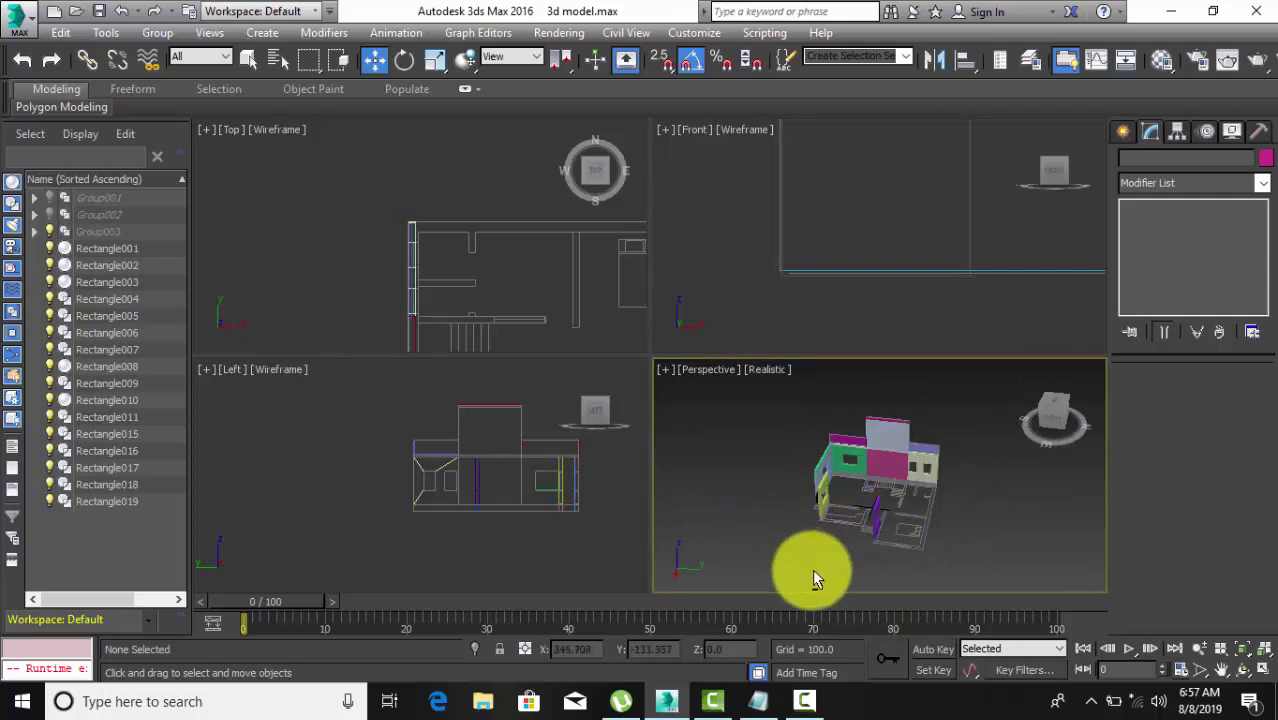
mouse_move(812, 568)
alt+middle_down()
mouse_move(984, 585)
mouse_move(848, 568)
alt+middle_up()
scroll(848, 568, up, 5)
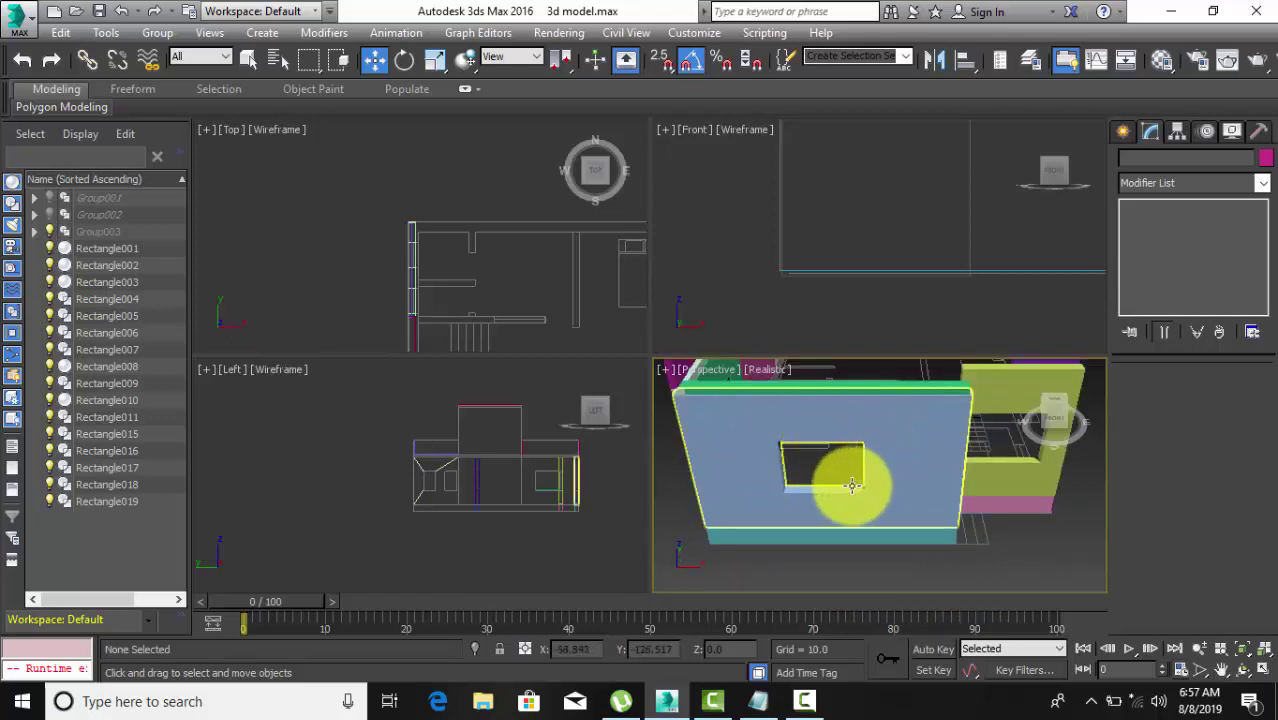
mouse_move(940, 527)
middle_down()
mouse_move(869, 551)
mouse_move(907, 560)
mouse_move(899, 550)
middle_up()
scroll(907, 560, down, 3)
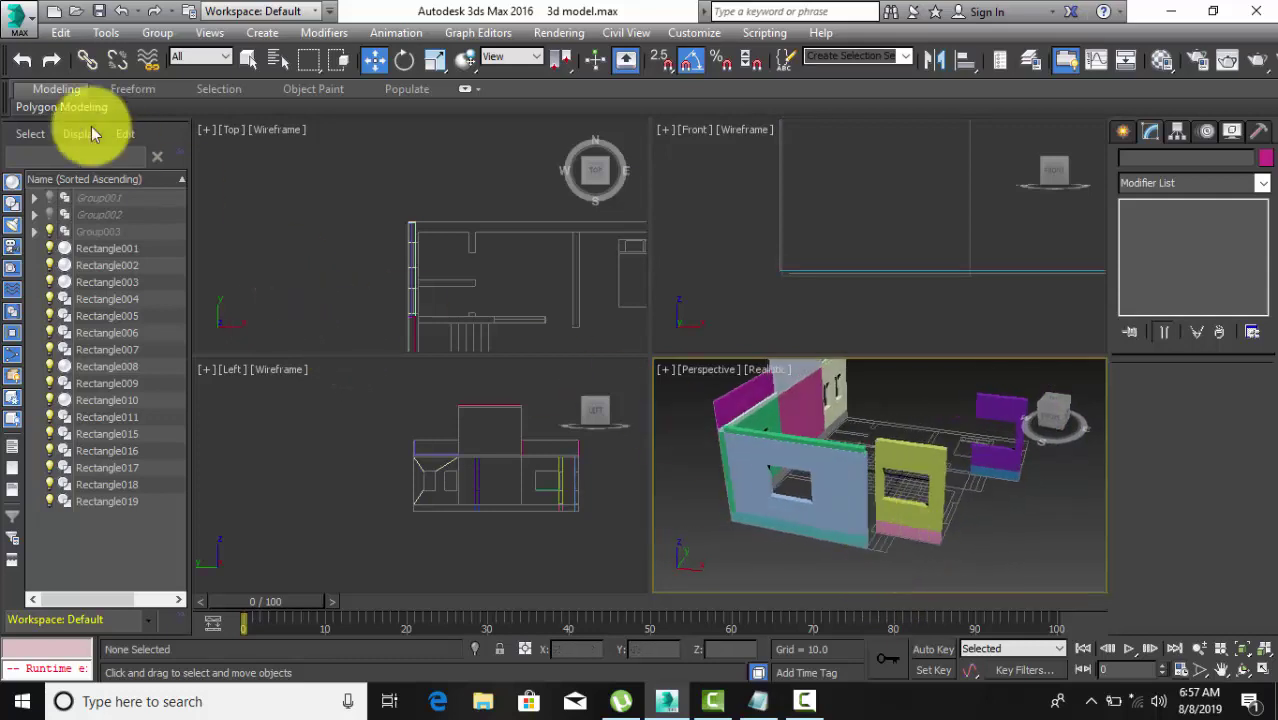
Import east.dwg from the Desktop, accepting the default AutoCAD import options.
click(23, 33)
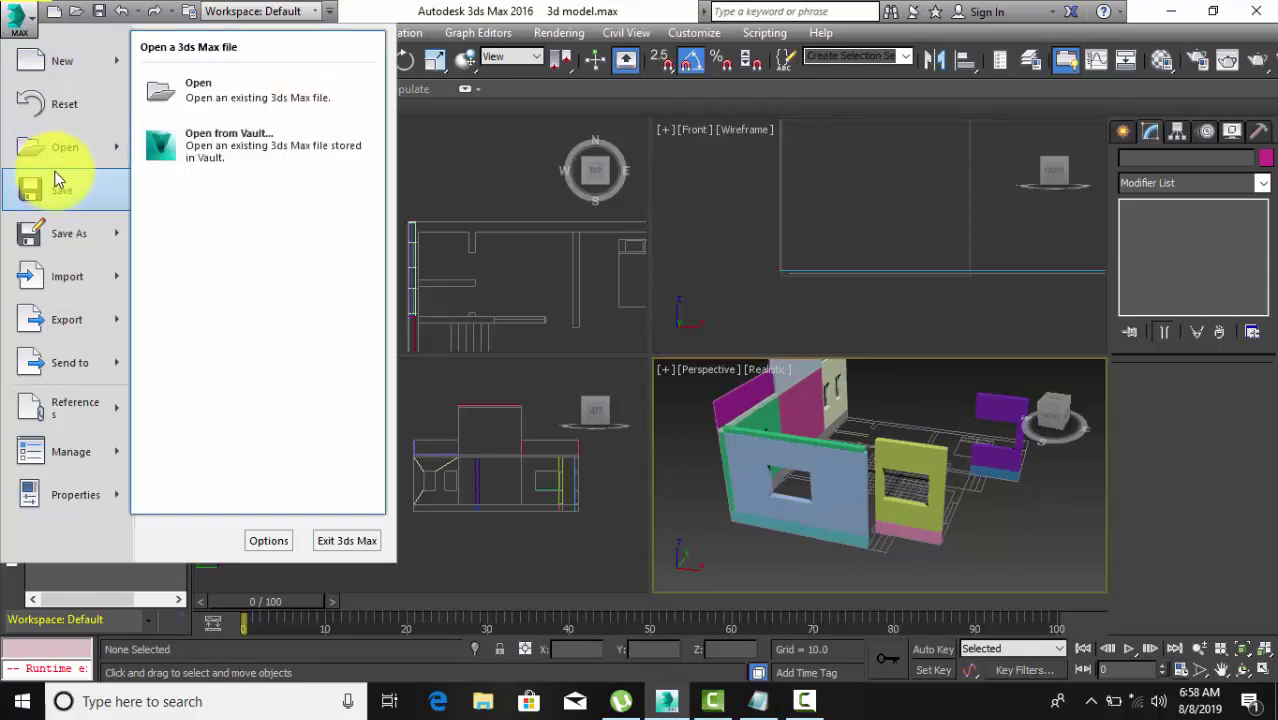
mouse_move(67, 276)
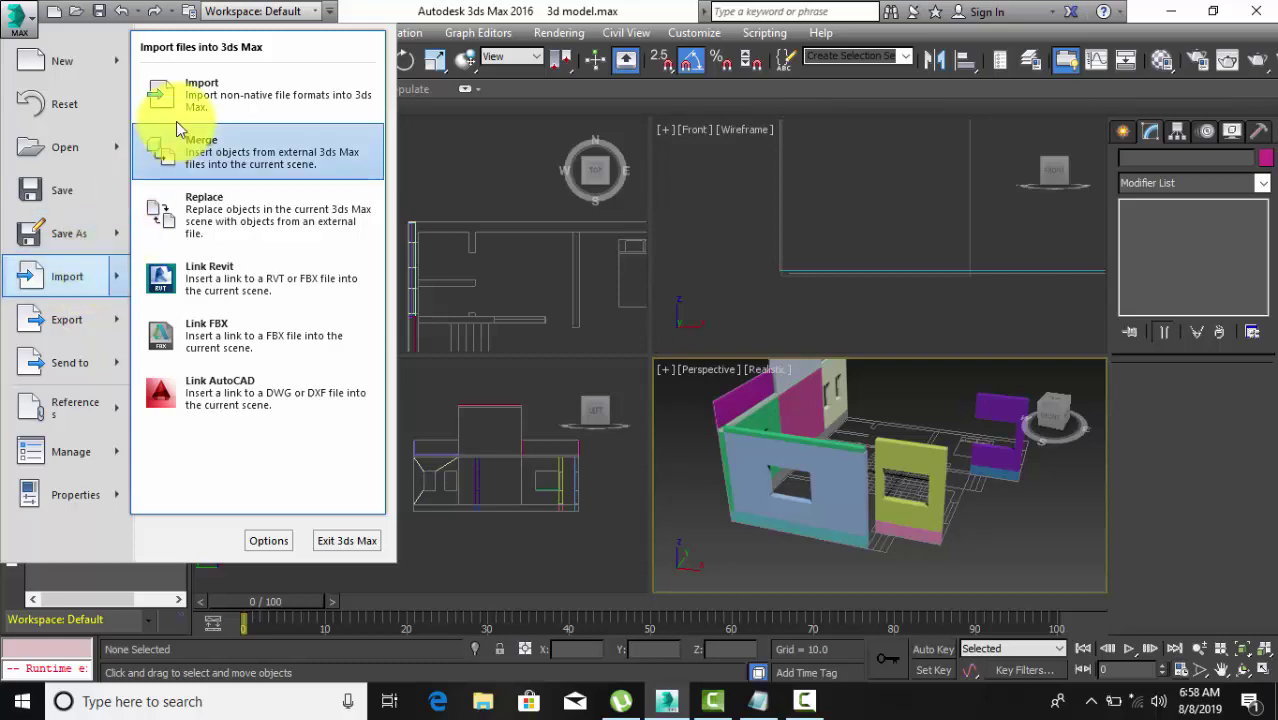
click(200, 92)
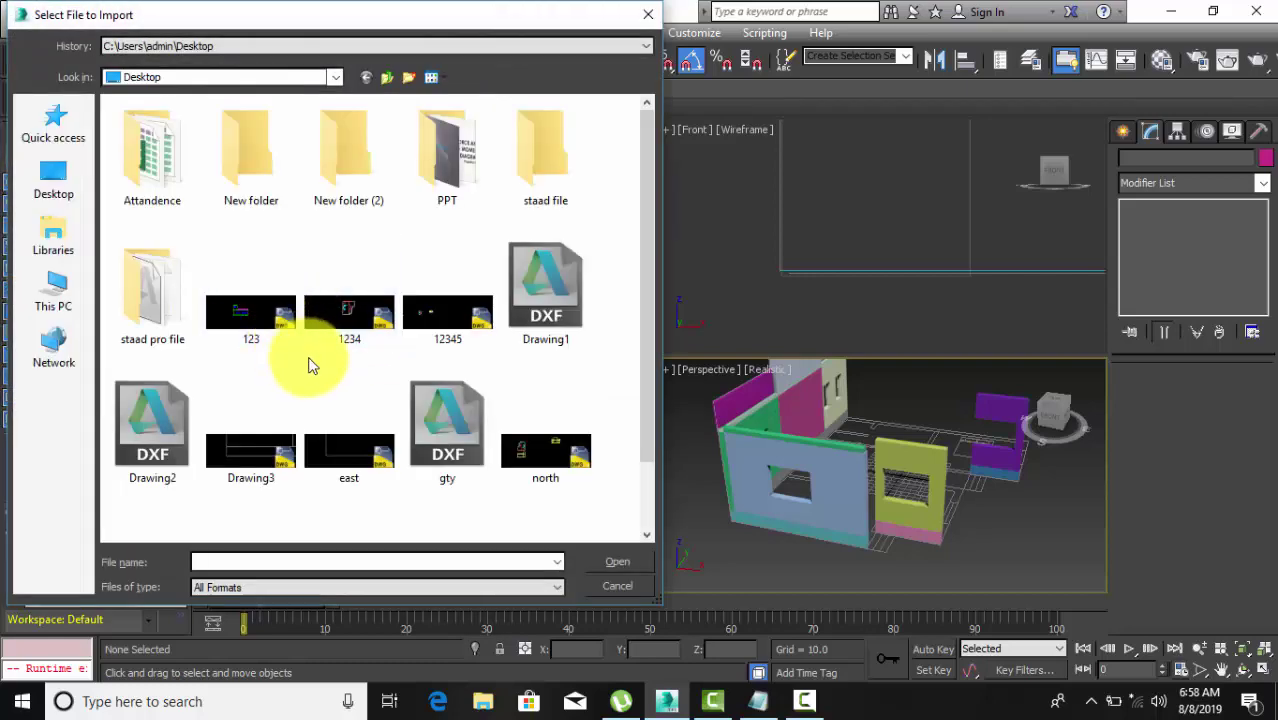
scroll(349, 360, down, 1)
click(349, 370)
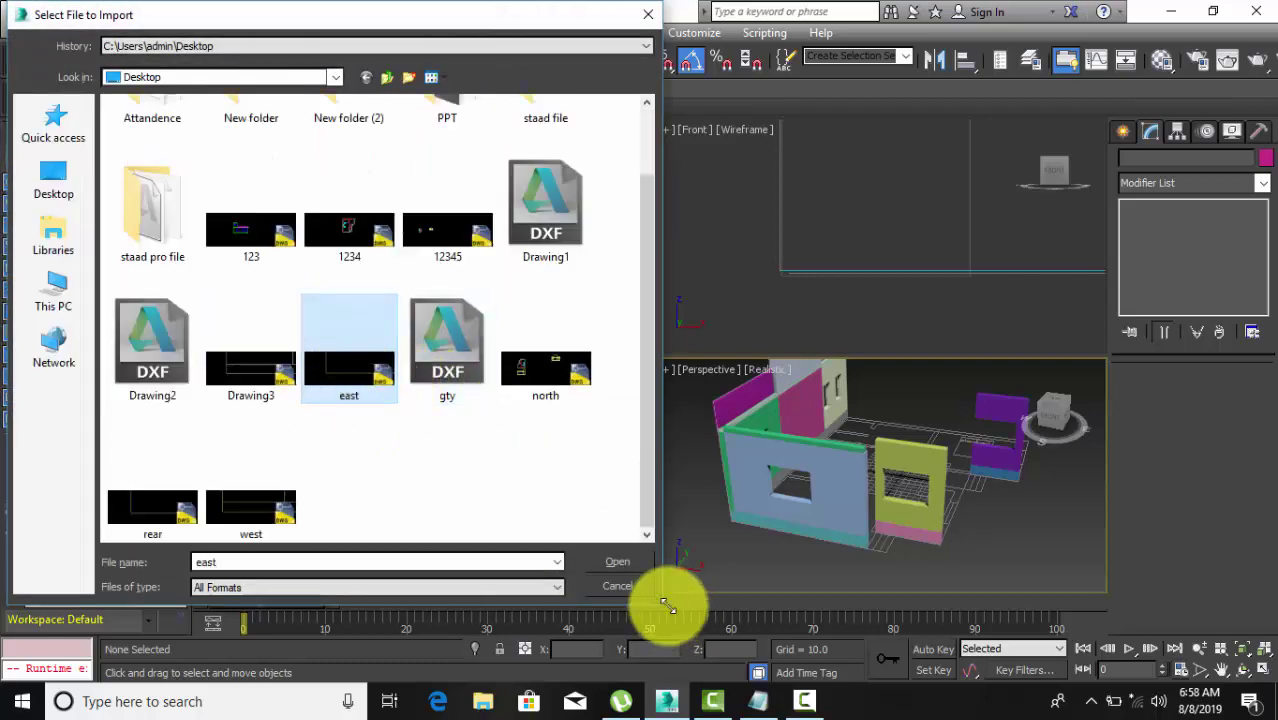
click(608, 562)
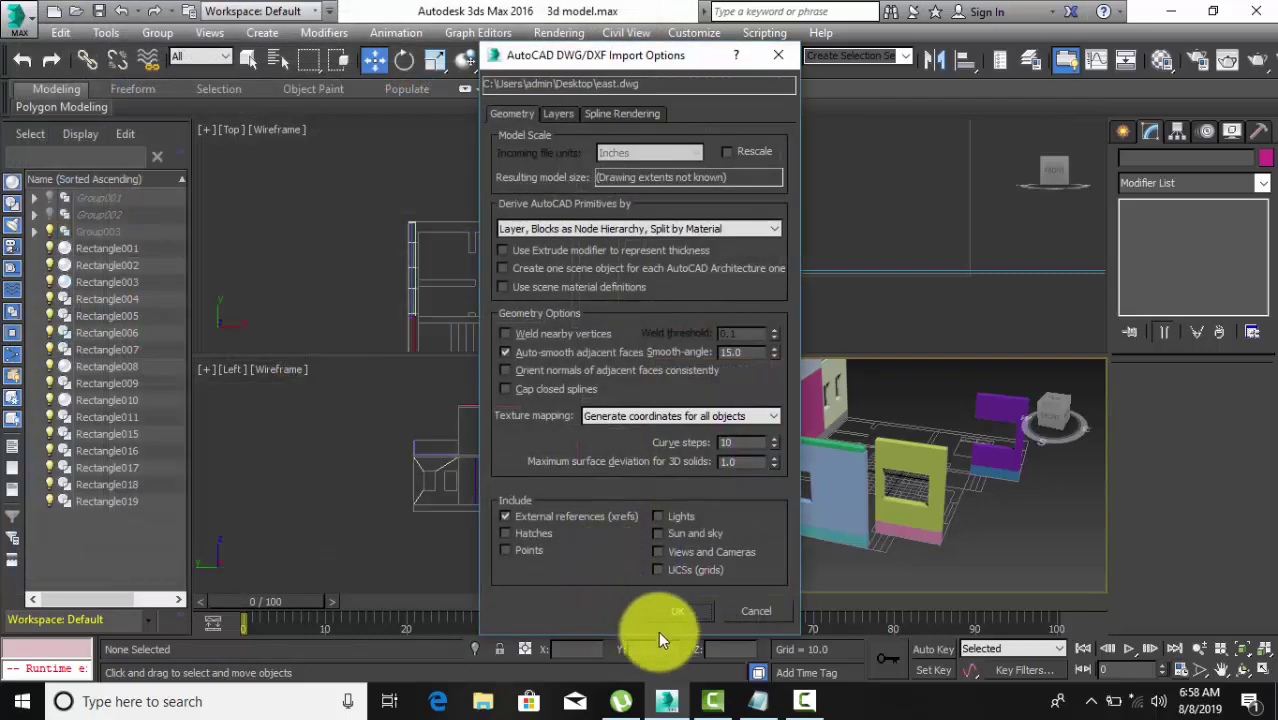
click(672, 611)
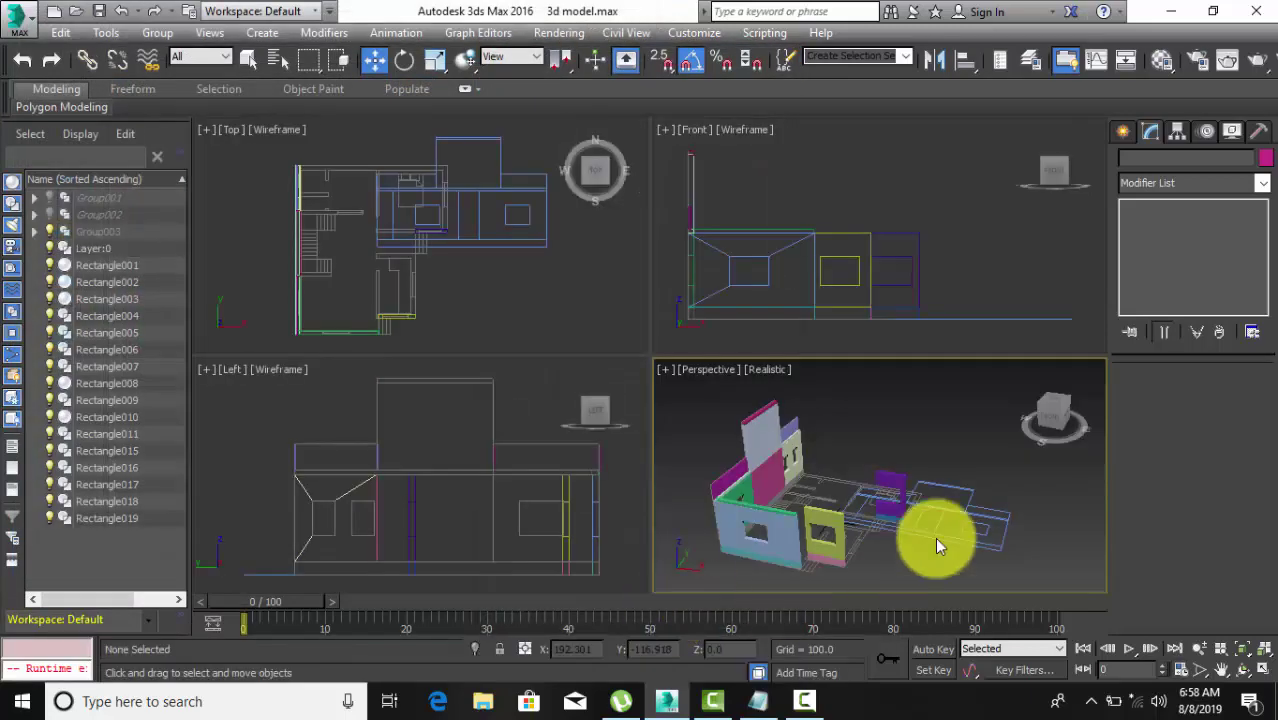
Select the imported Layer:0 elevation and set its X and Y coordinates to 0.
click(981, 545)
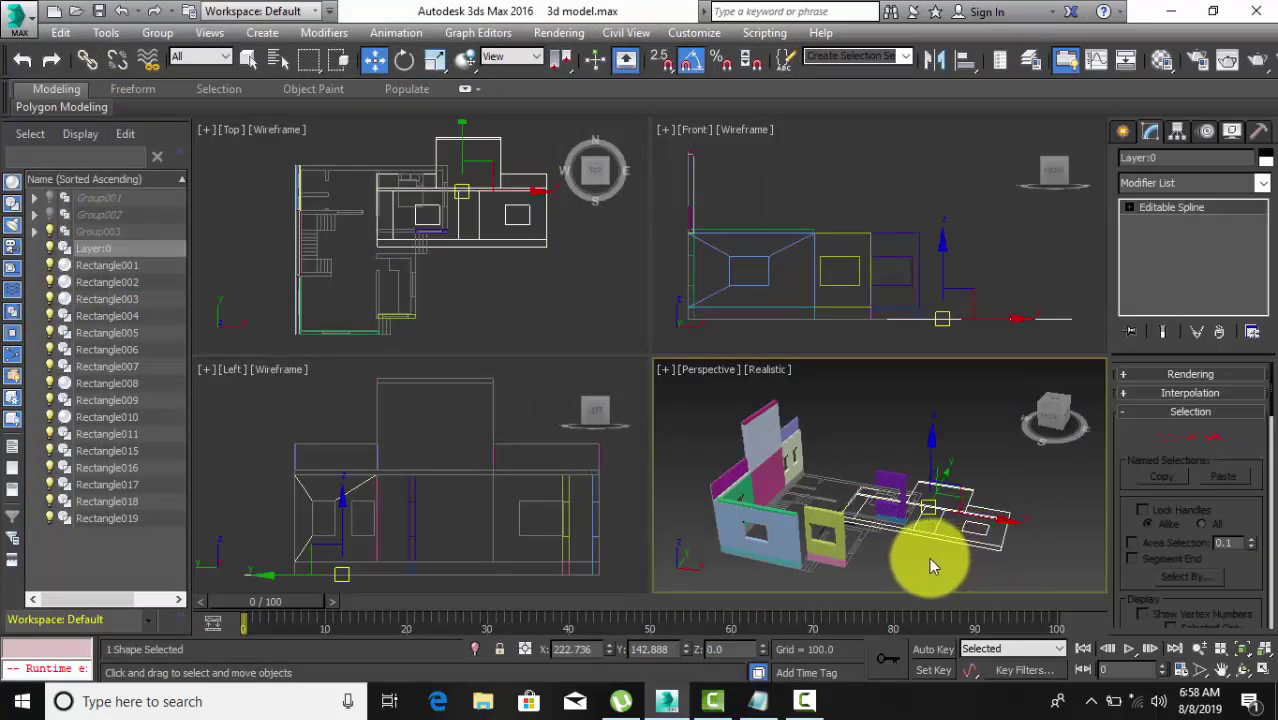
click(596, 650)
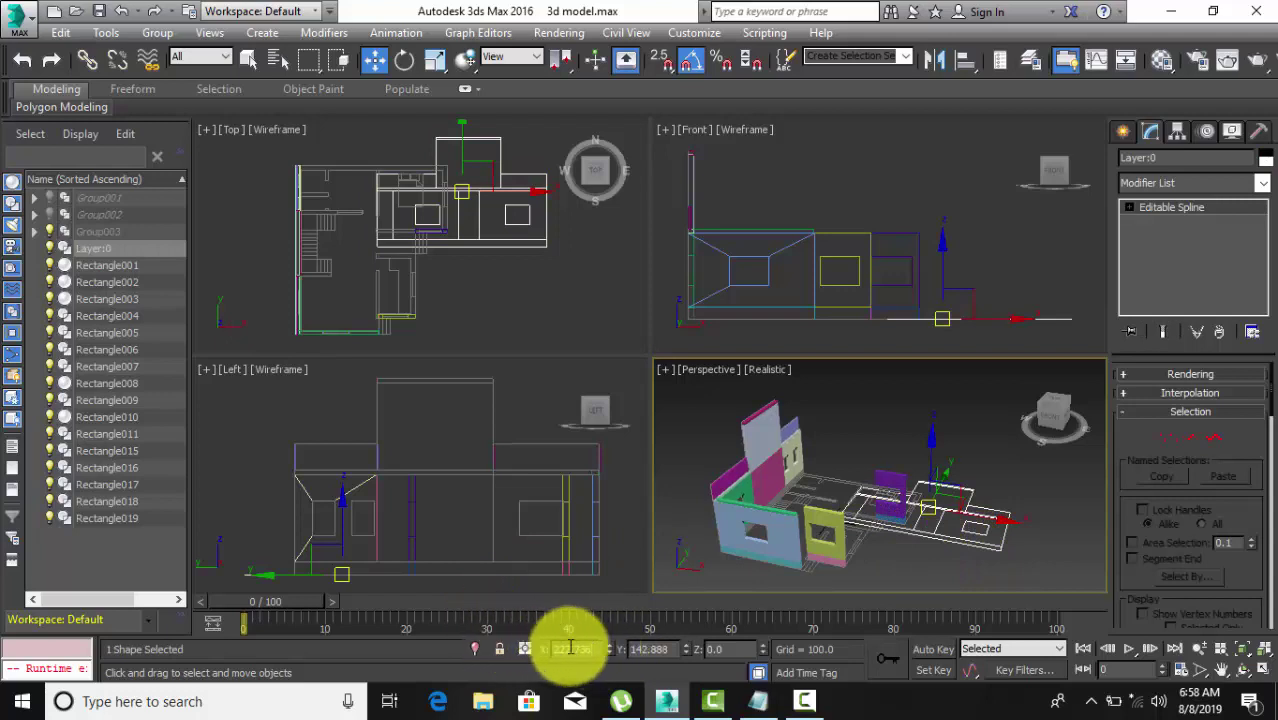
text(0)
key(Tab)
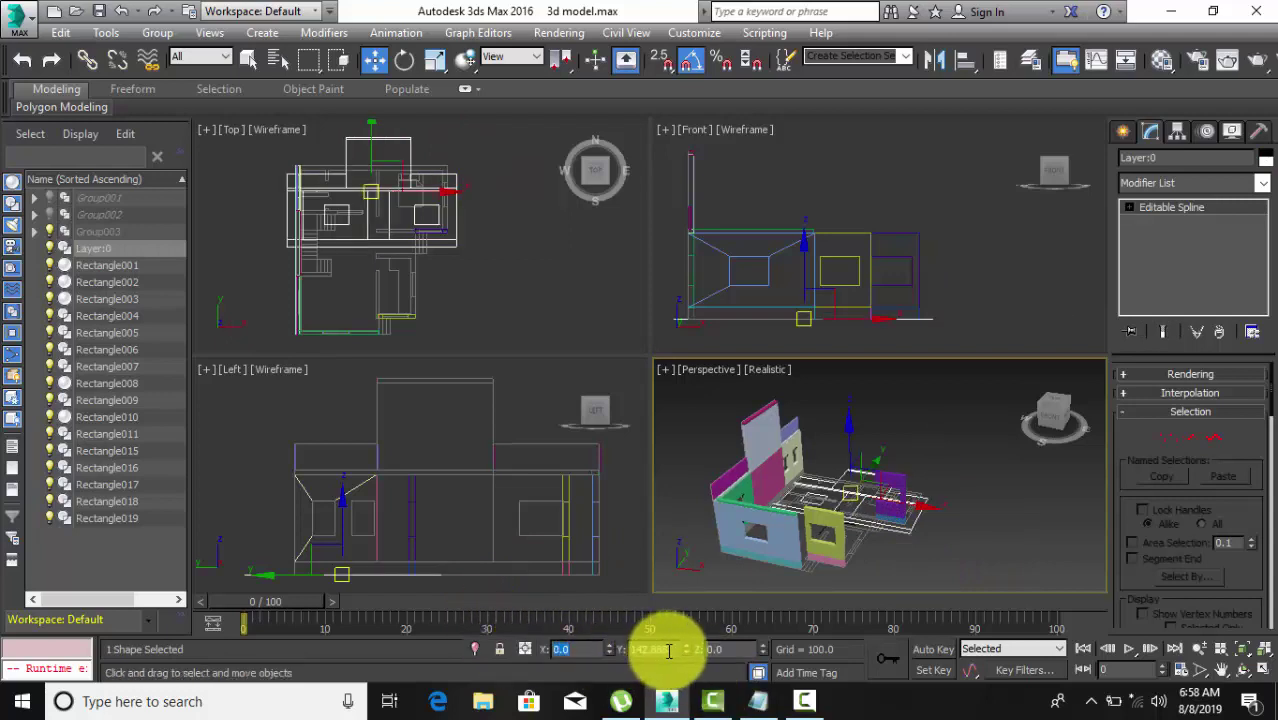
double_click(628, 650)
text(0)
key(Return)
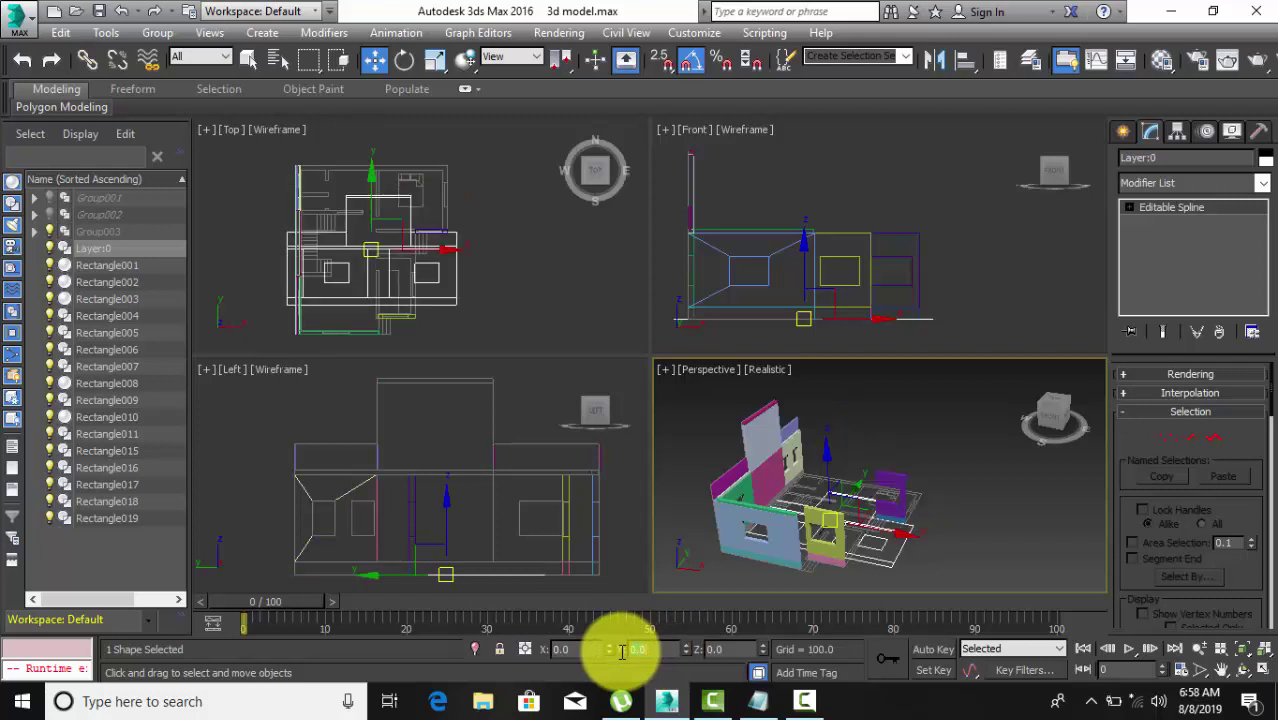
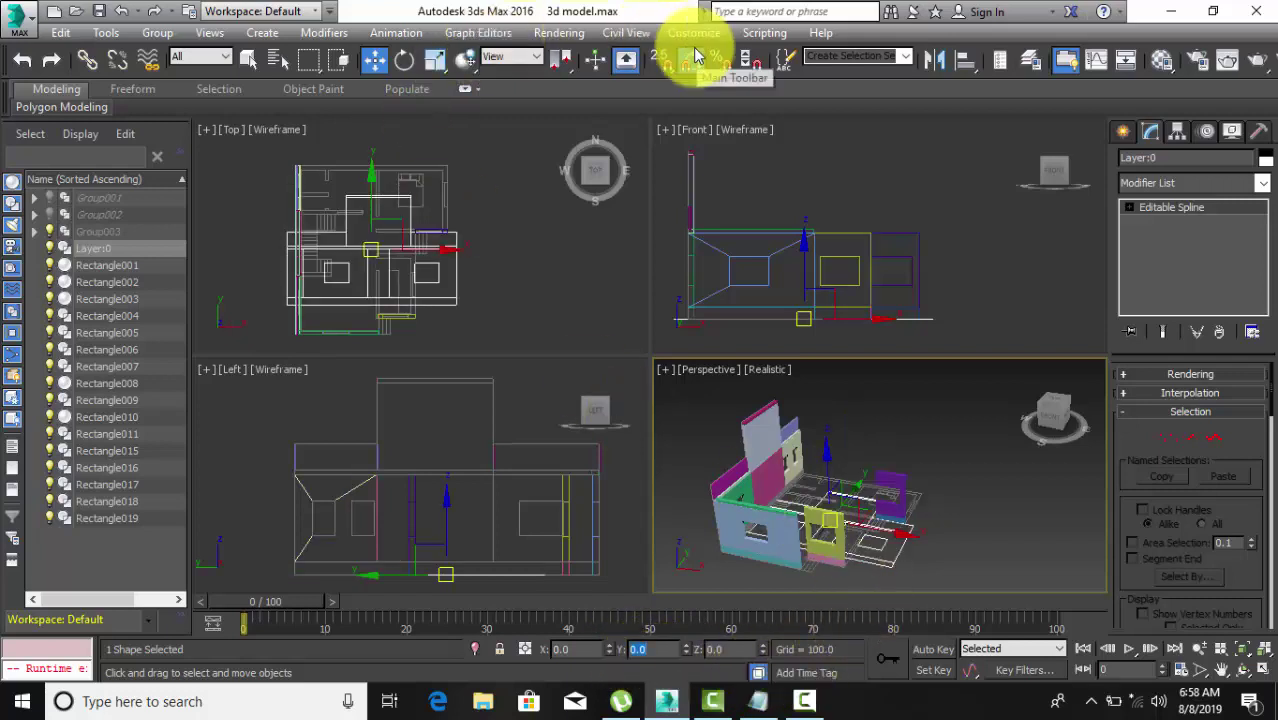
Rotate the Layer:0 drawing 90° about X and 90° about its vertical axis, then deselect it.
click(402, 61)
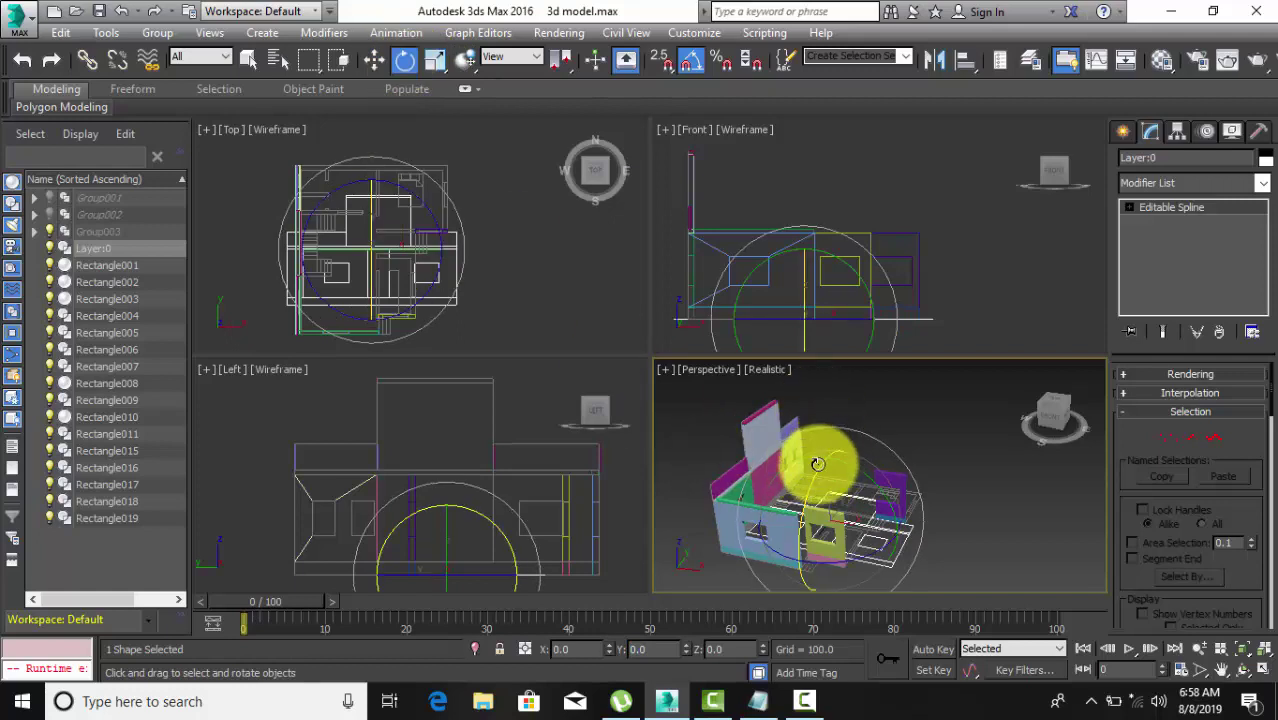
drag(818, 464, 795, 379)
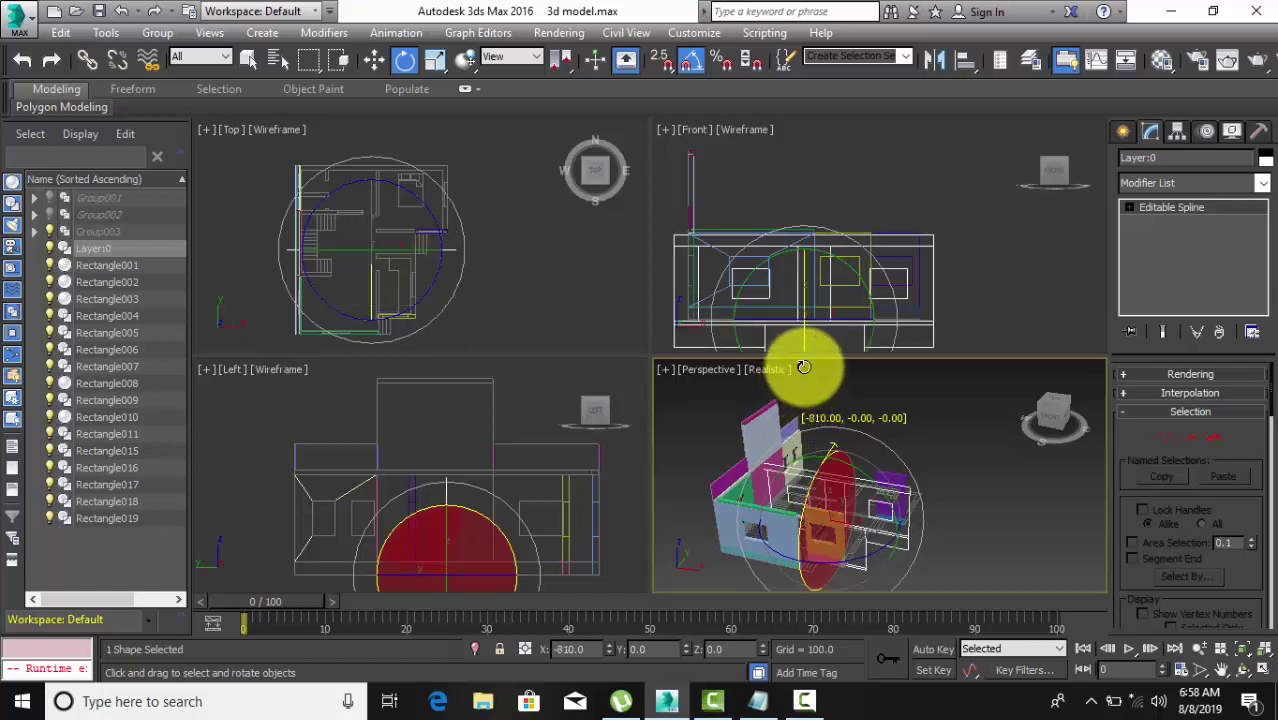
drag(800, 372, 808, 358)
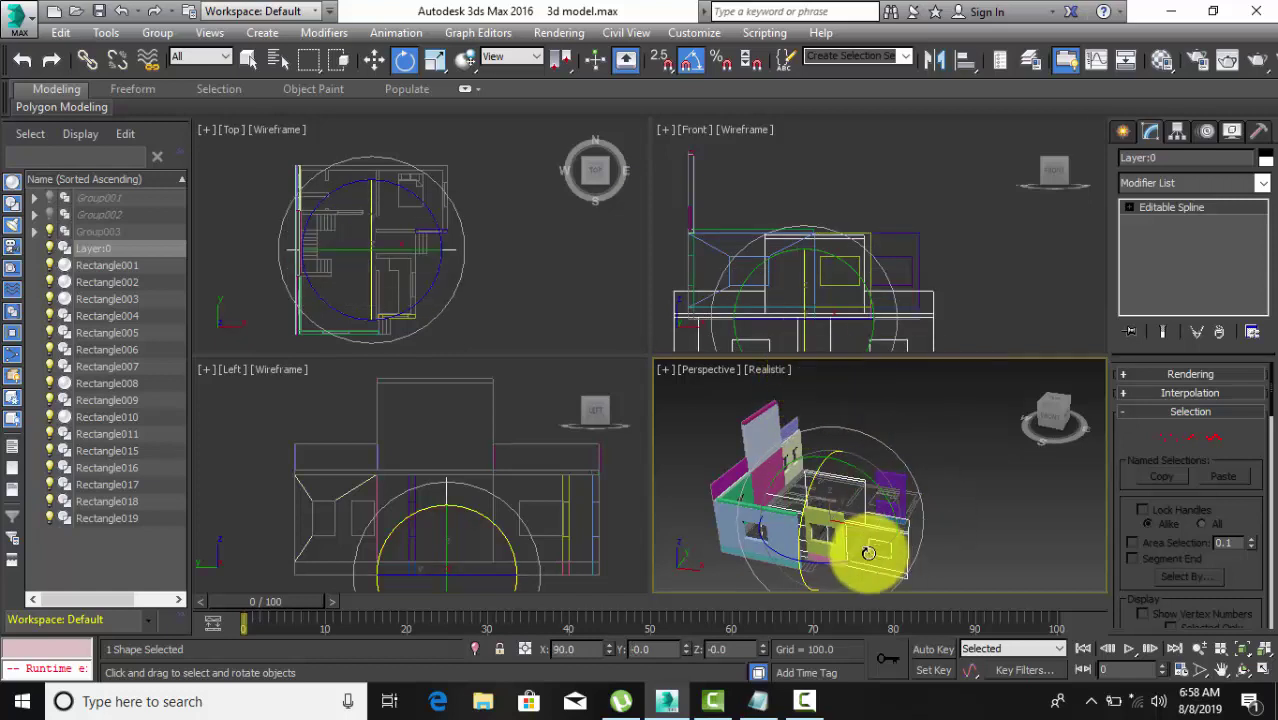
alt+middle_drag(856, 543, 828, 500)
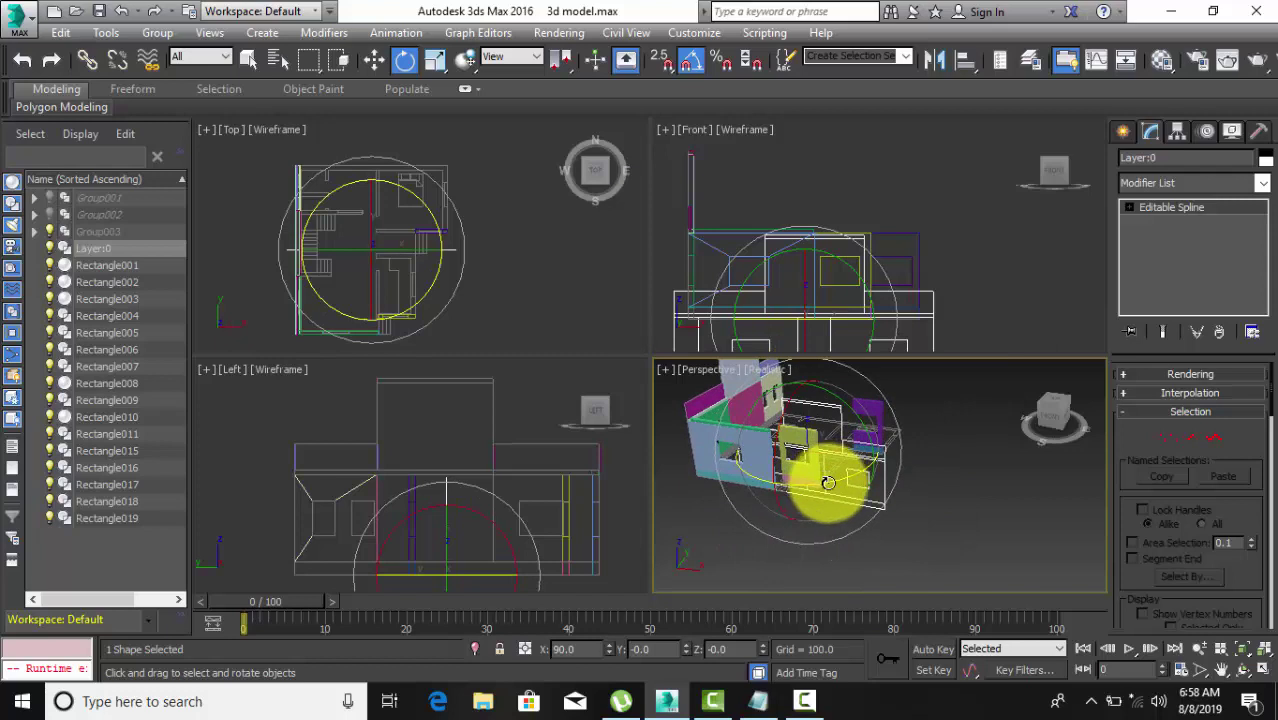
drag(828, 483, 873, 463)
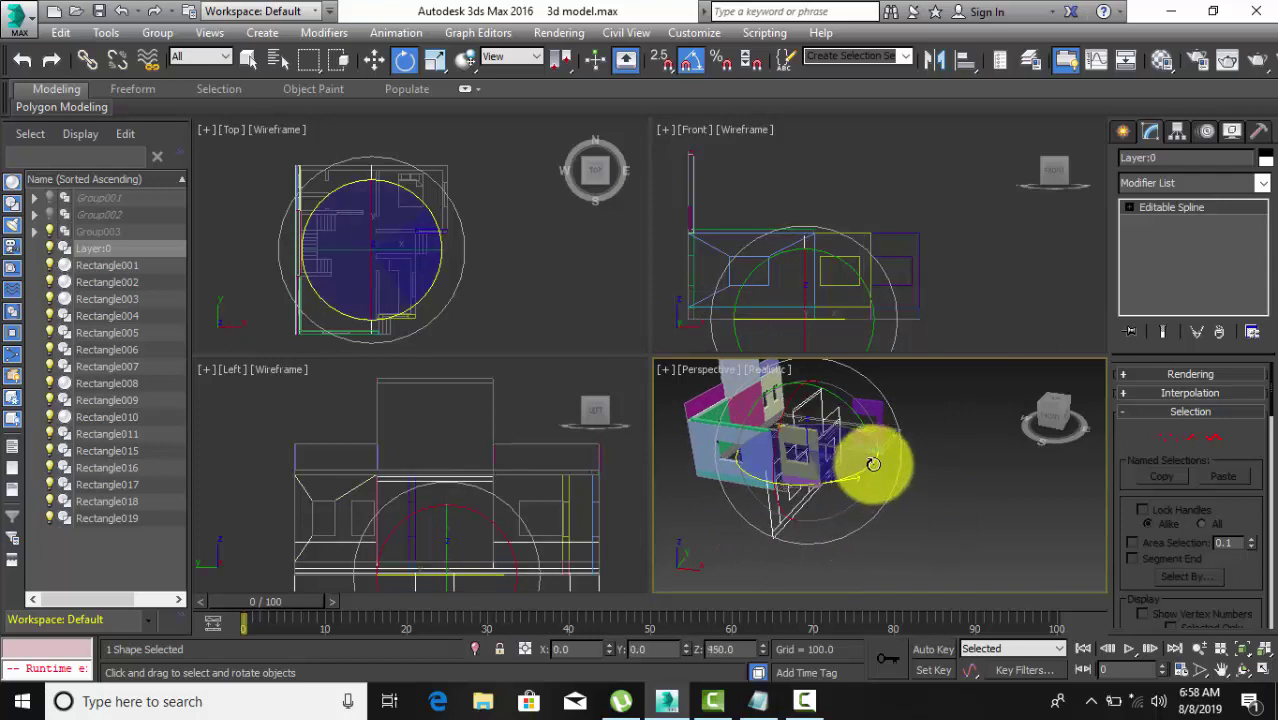
click(983, 504)
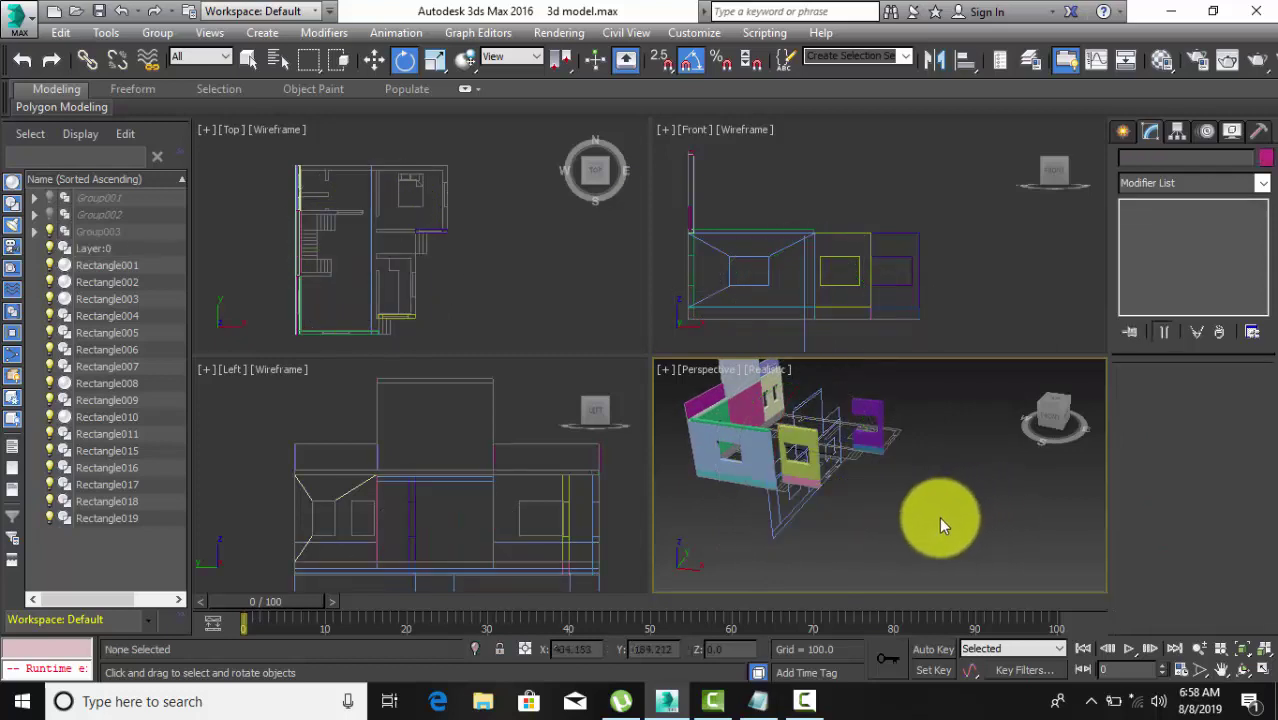
Reselect Layer:0 and slide it right in plan to X 185.81.
click(775, 519)
scroll(845, 300, down, 3)
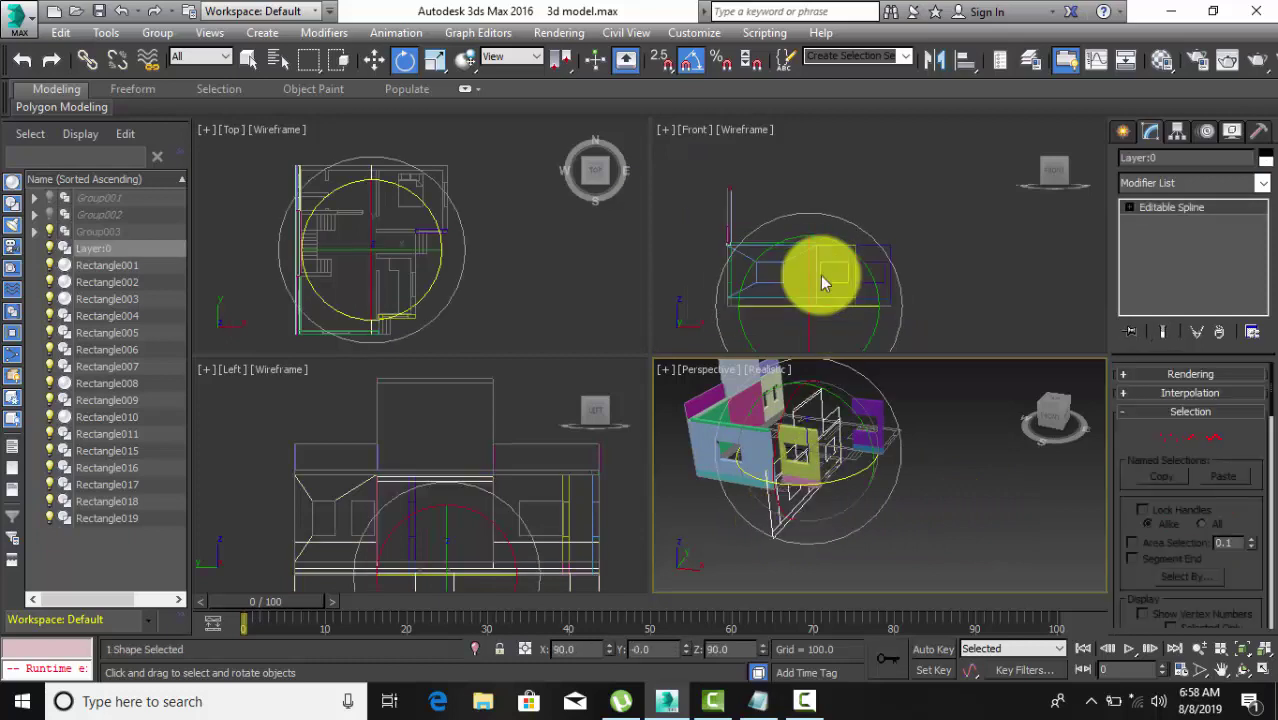
click(374, 60)
drag(373, 255, 422, 196)
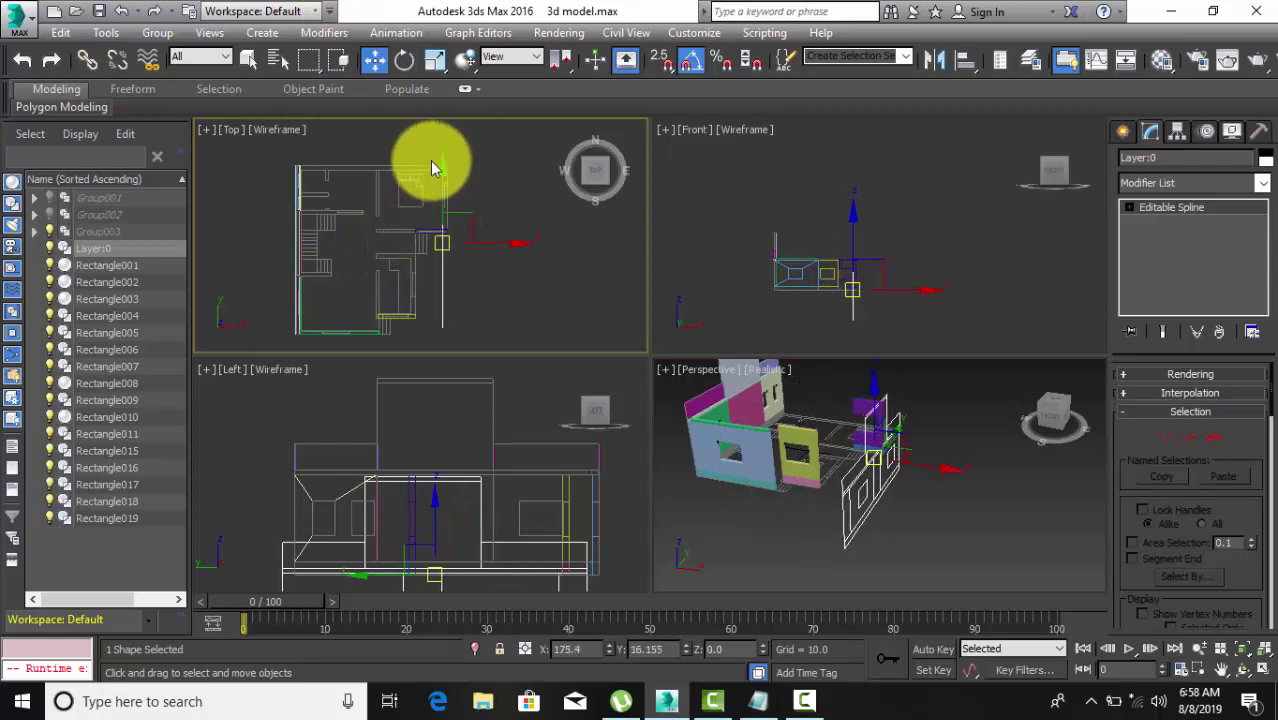
scroll(435, 163, up, 2)
scroll(452, 152, up, 2)
scroll(456, 160, up, 1)
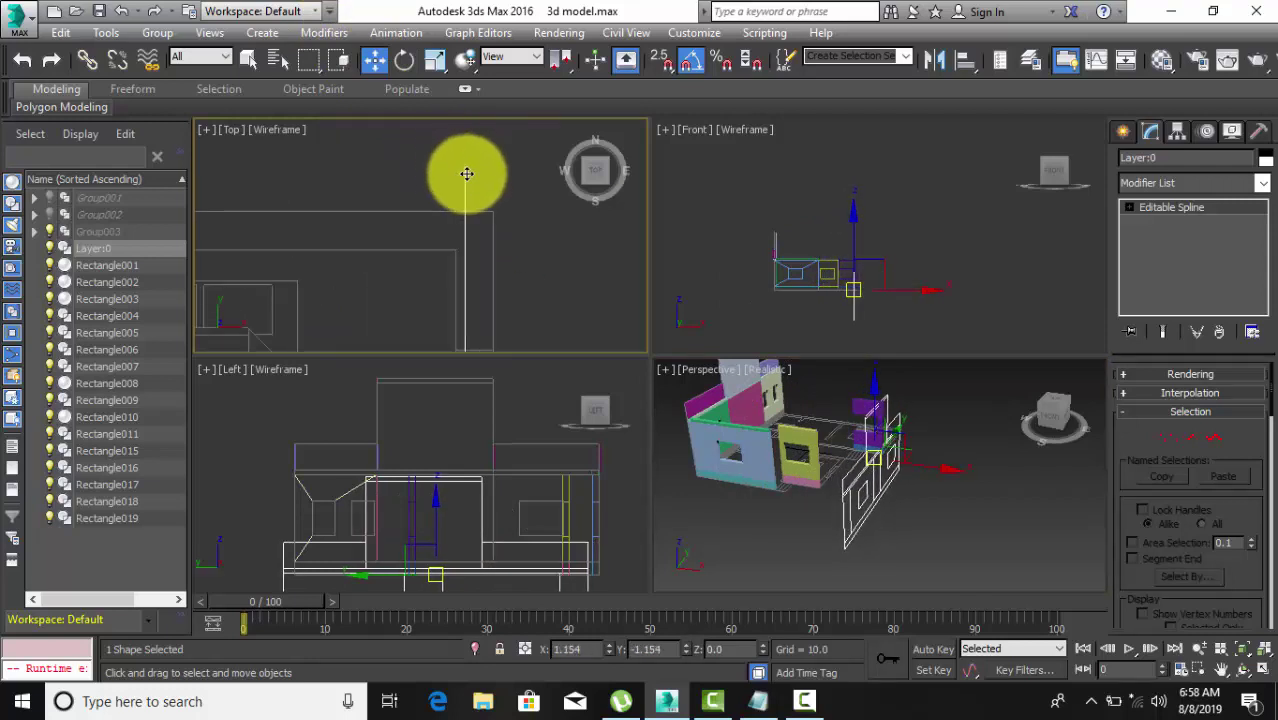
drag(466, 174, 469, 216)
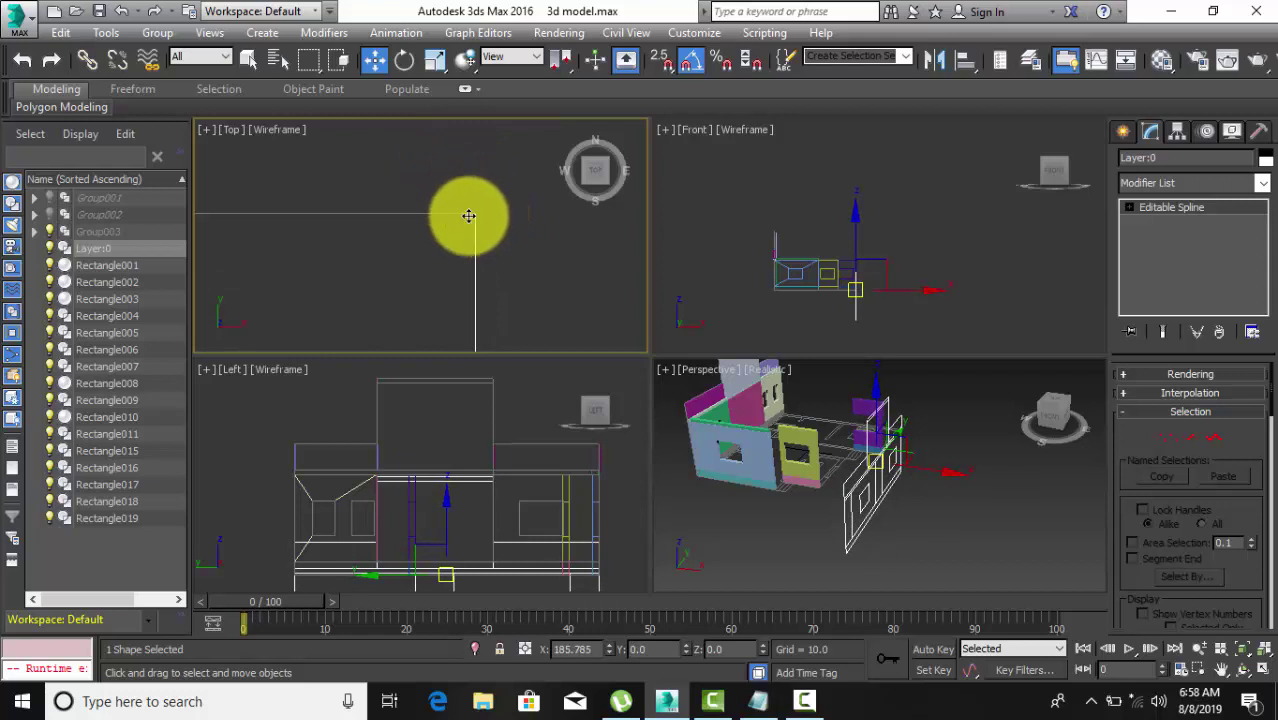
middle_drag(498, 200, 457, 211)
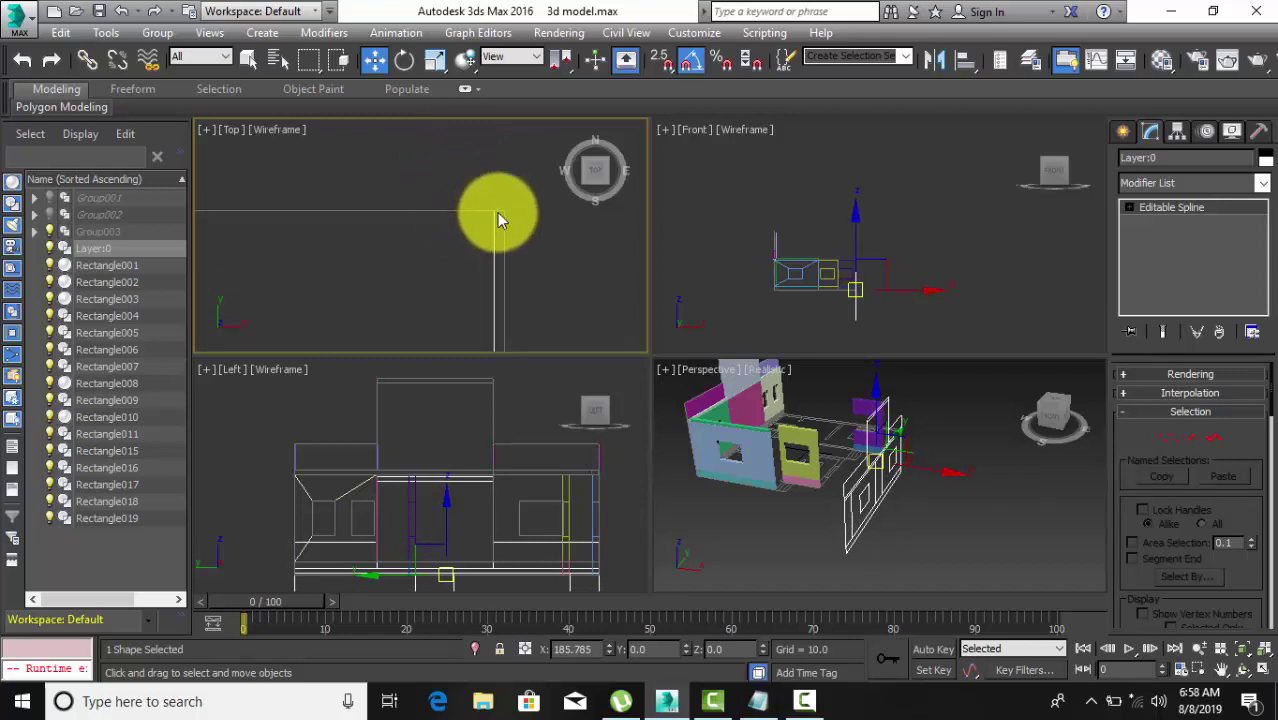
drag(503, 211, 504, 211)
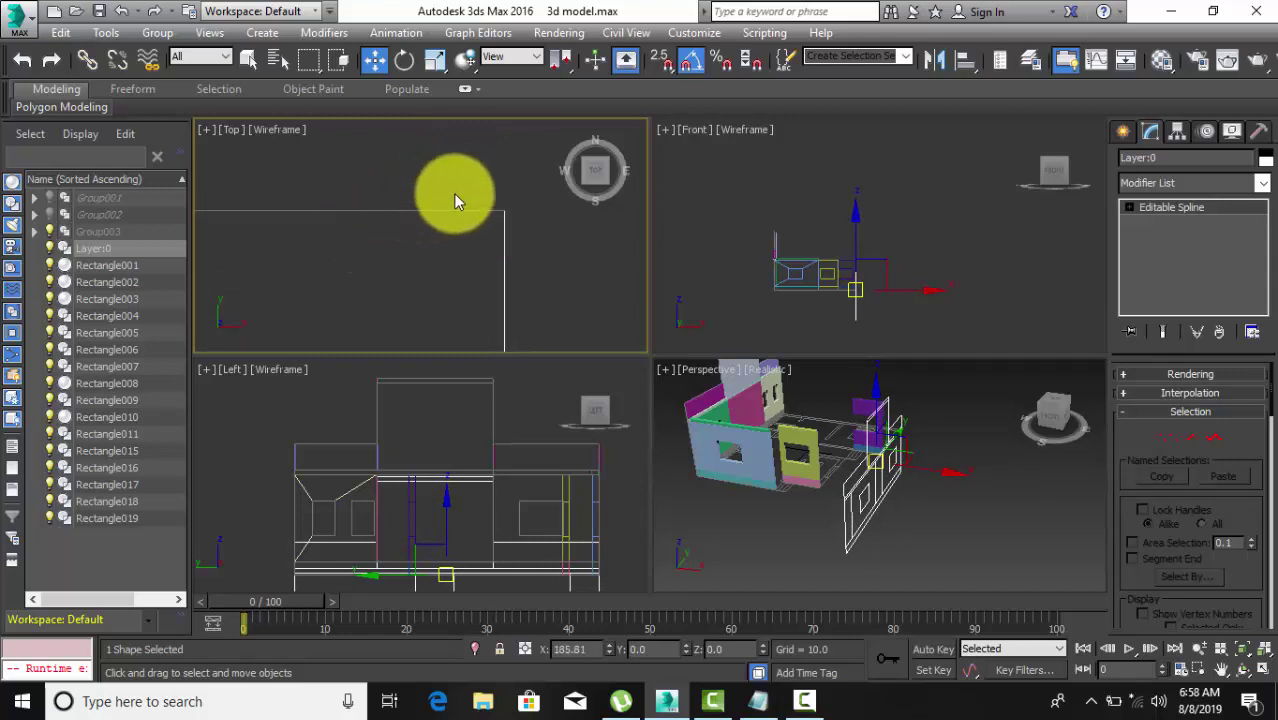
mouse_move(780, 466)
alt+middle_down()
mouse_move(797, 505)
mouse_move(785, 465)
mouse_move(845, 448)
mouse_move(813, 366)
mouse_move(823, 402)
alt+middle_up()
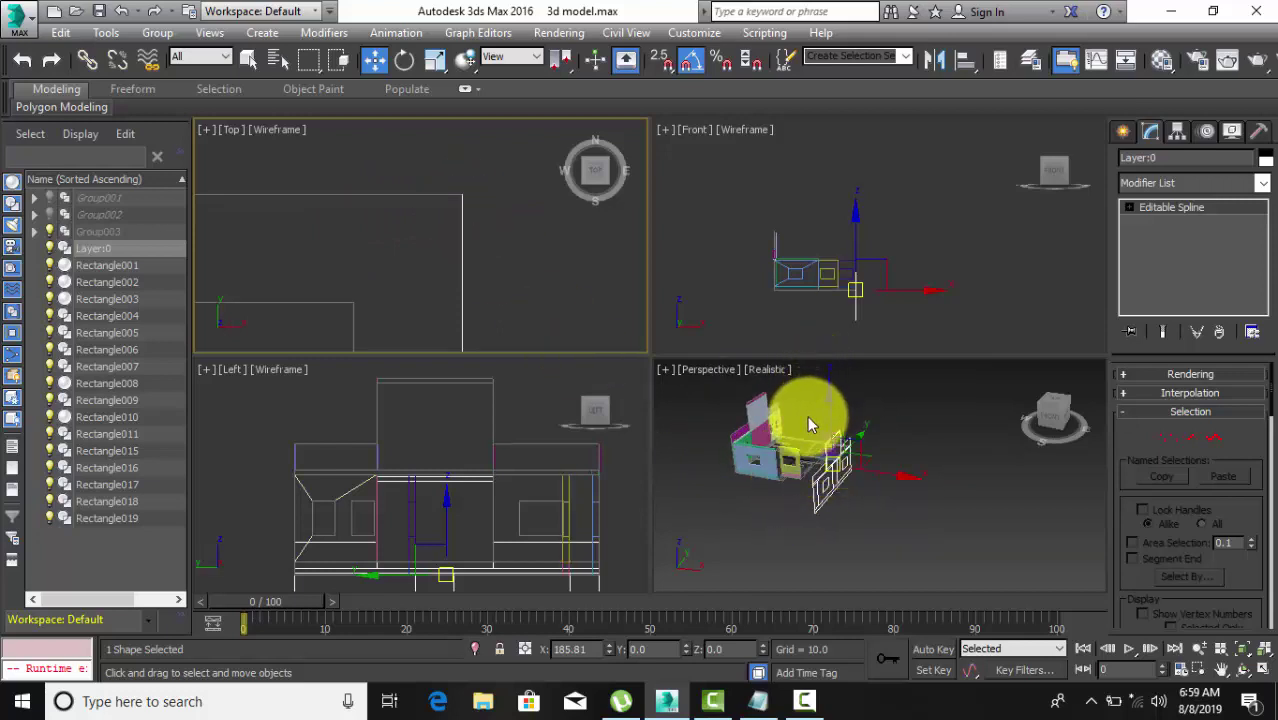
Enable 2.5 vertex snapping and snap the drawing down onto a floor-plan vertex in the front view.
click(660, 62)
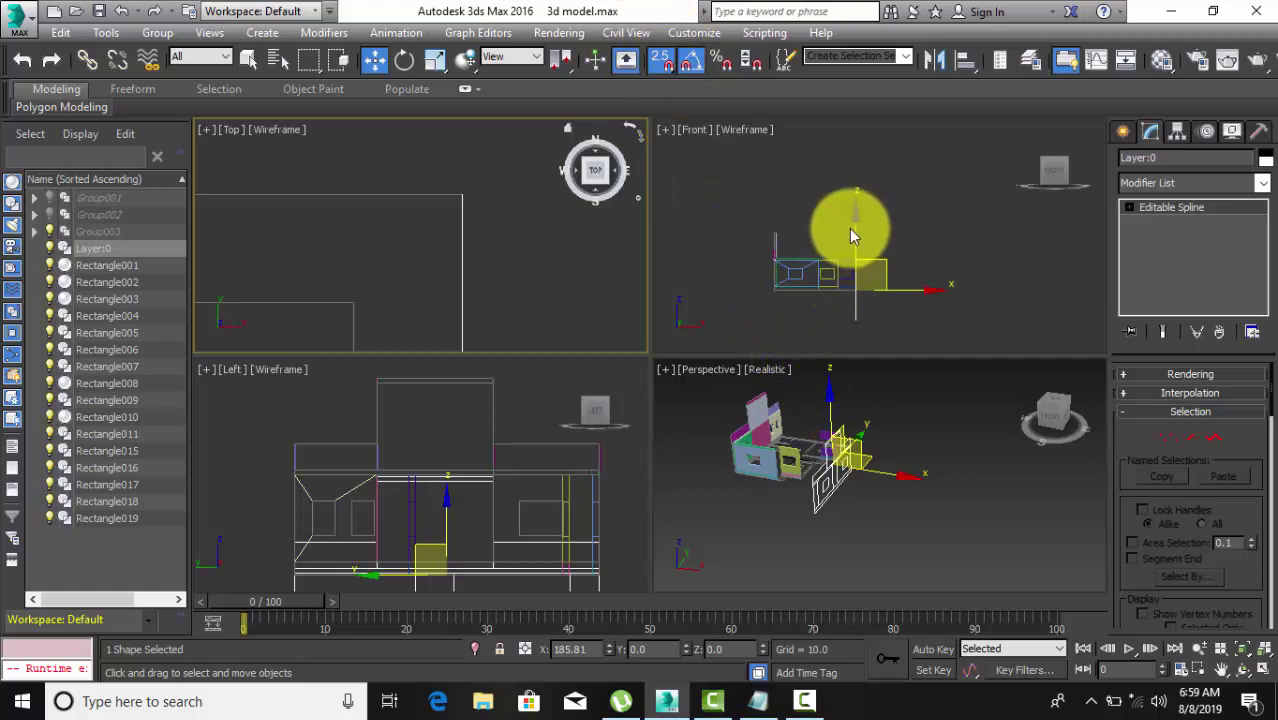
drag(858, 222, 856, 213)
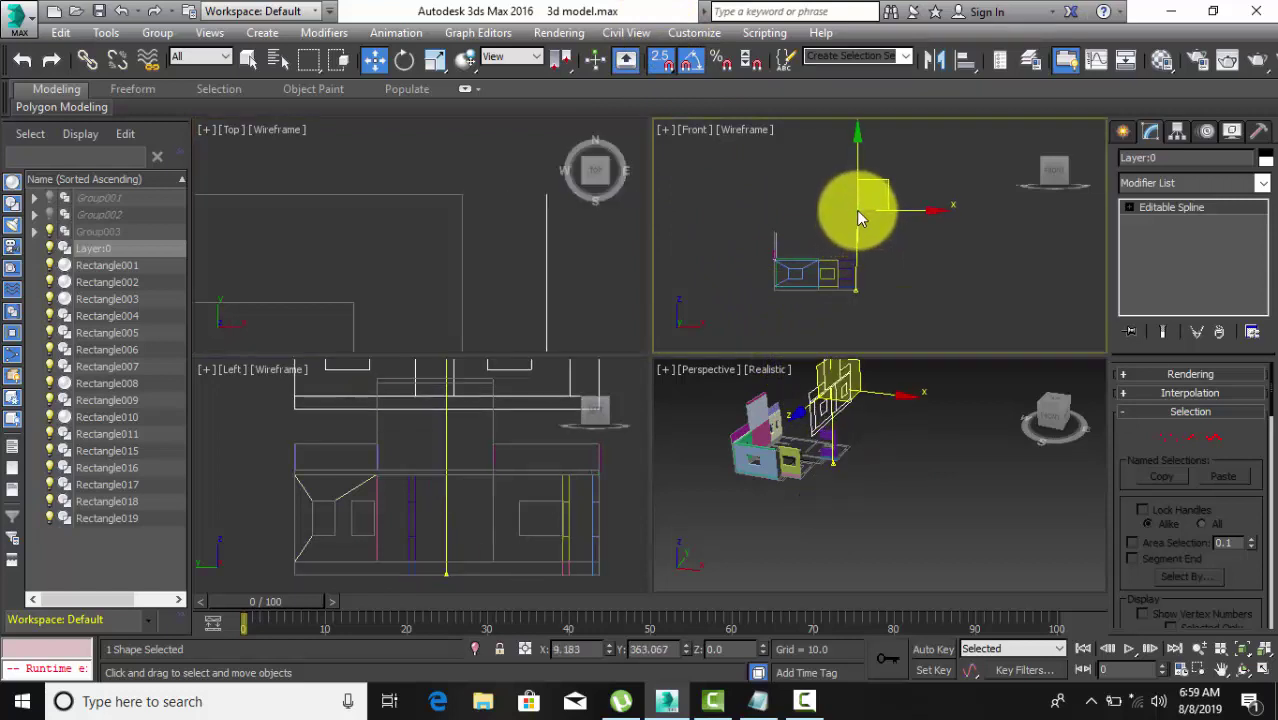
scroll(859, 240, up, 3)
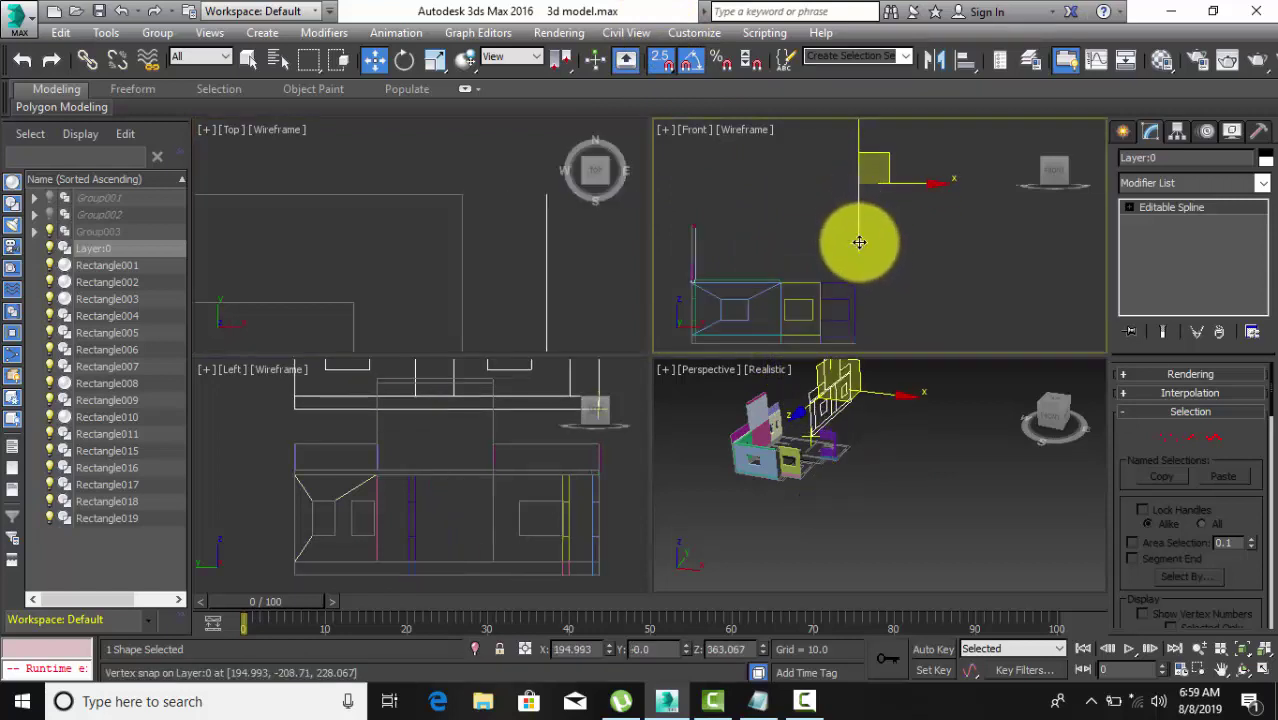
mouse_move(859, 241)
mouse_down()
mouse_move(849, 322)
mouse_move(793, 477)
mouse_up()
scroll(860, 300, up, 2)
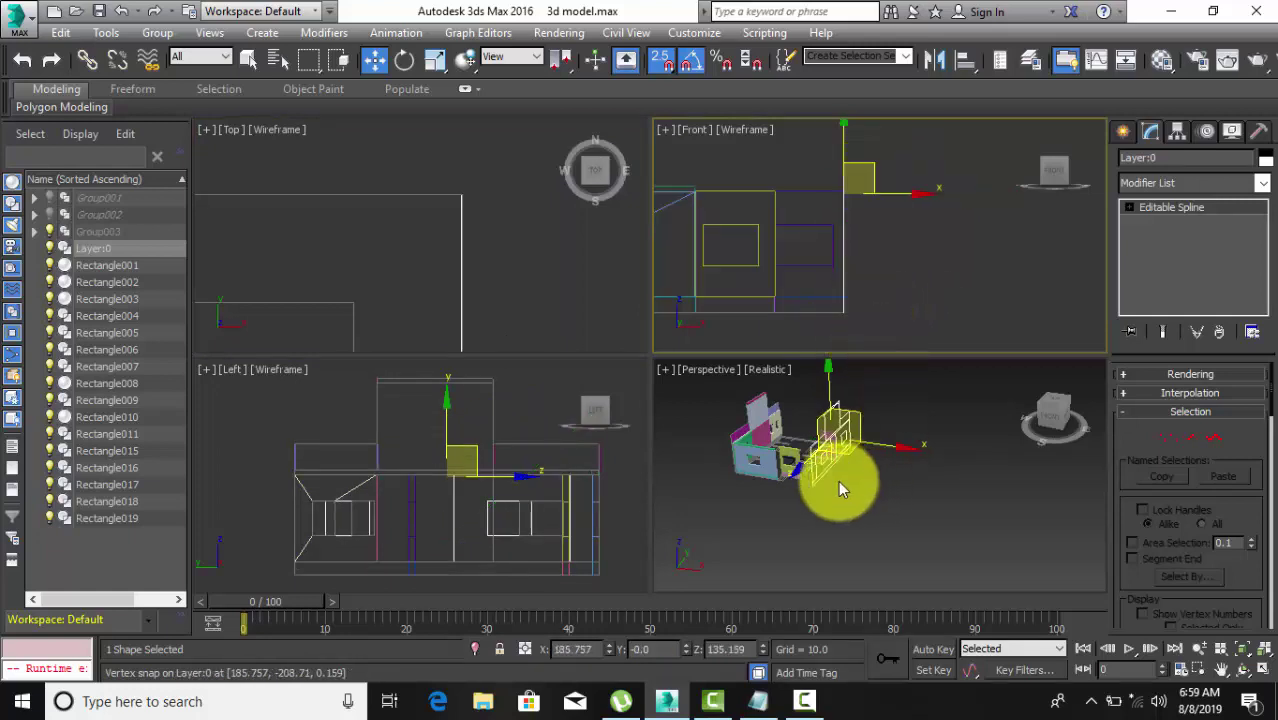
scroll(815, 494, up, 2)
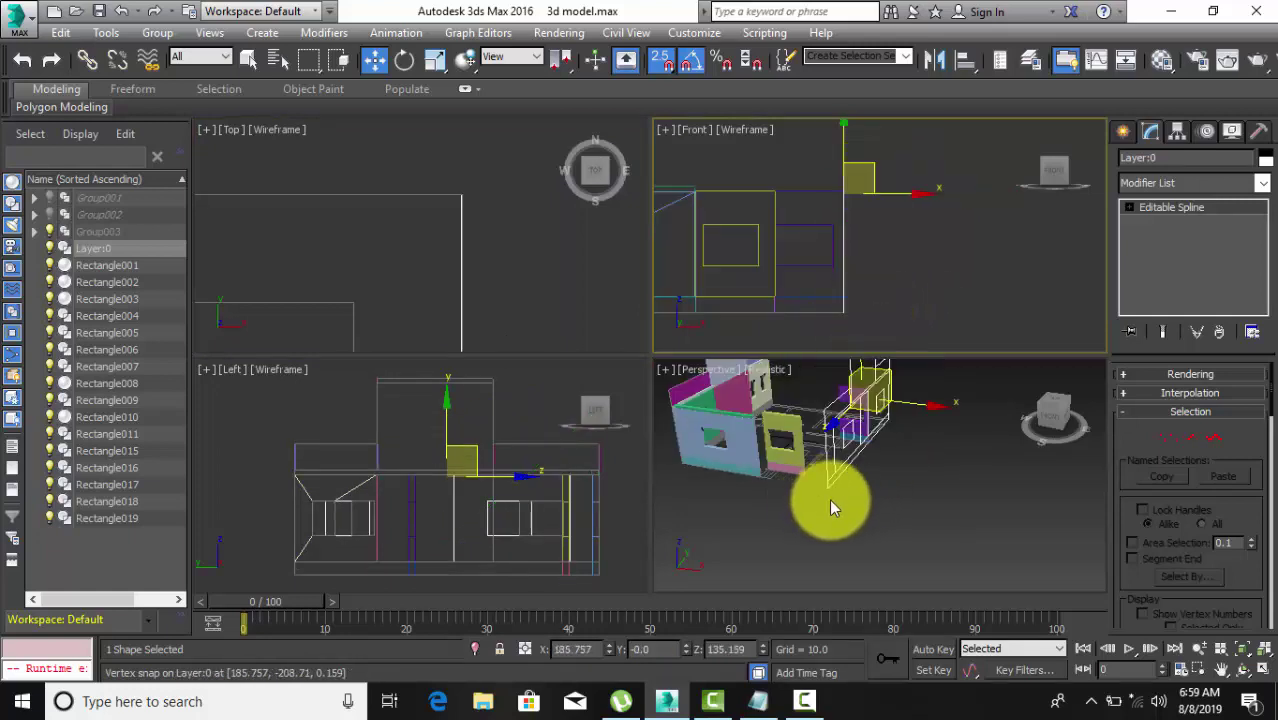
Snap the drawing onto a second plan vertex, adjusting the perspective and front views.
drag(793, 477, 844, 521)
alt+middle_drag(844, 521, 913, 478)
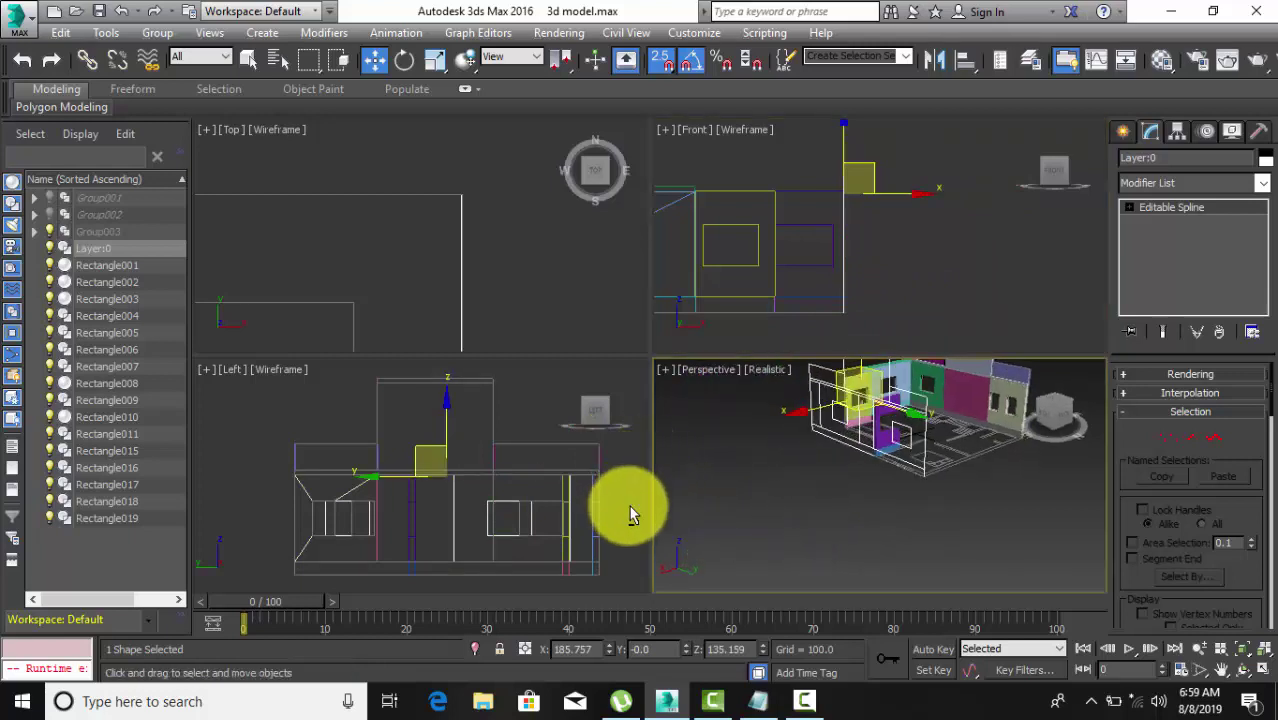
mouse_move(913, 478)
mouse_down()
mouse_move(925, 485)
mouse_move(883, 469)
mouse_up()
scroll(925, 475, up, 3)
scroll(889, 501, up, 3)
scroll(896, 488, down, 2)
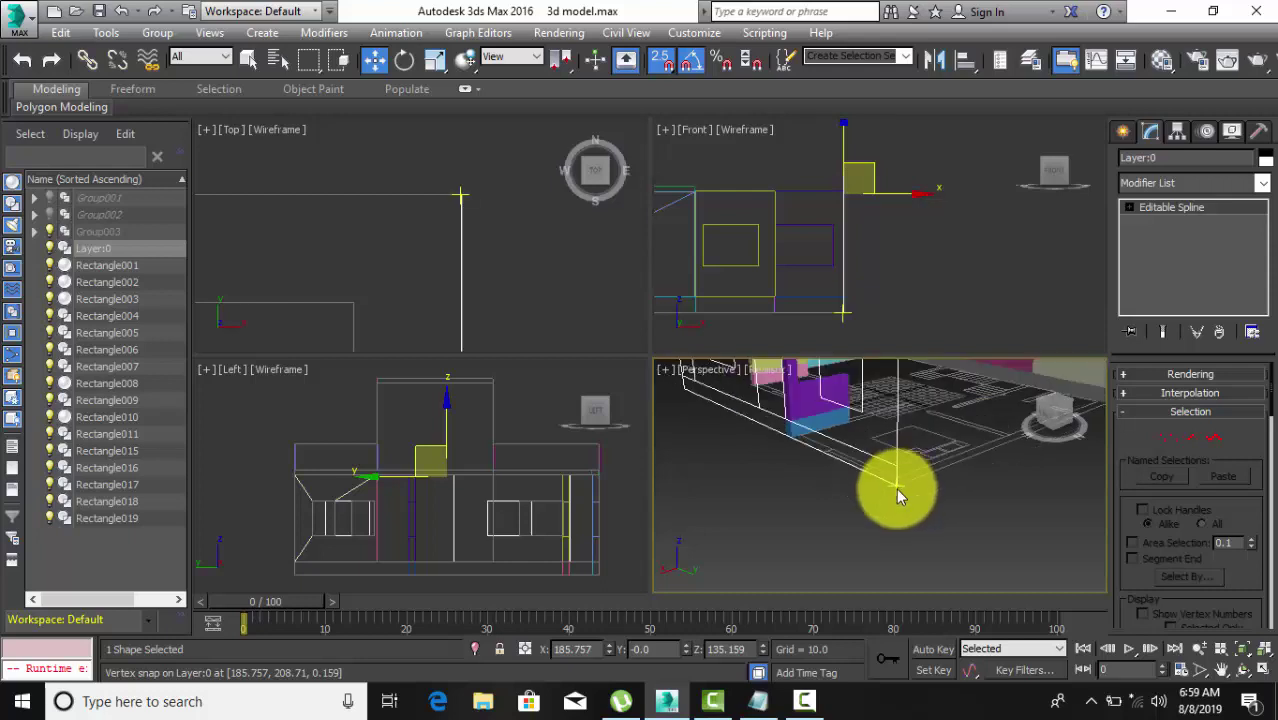
scroll(895, 492, down, 2)
scroll(893, 495, down, 2)
scroll(826, 485, down, 1)
middle_drag(826, 485, 907, 477)
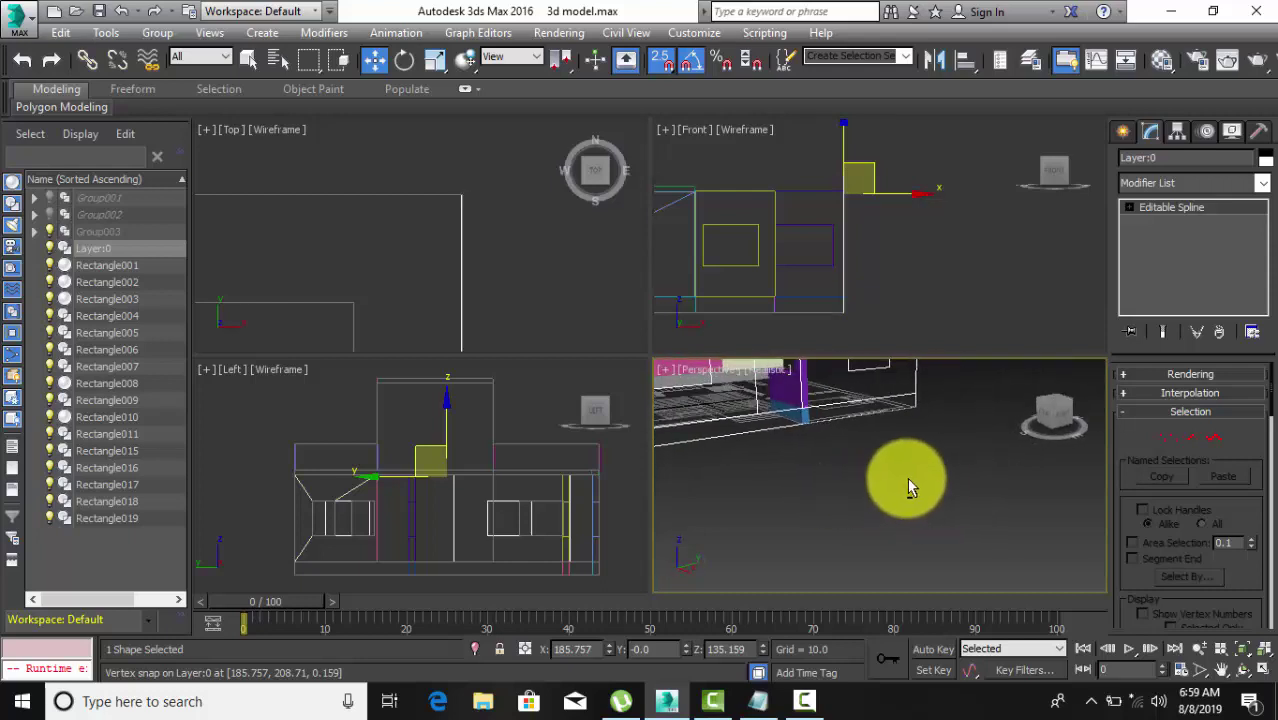
mouse_move(793, 314)
middle_down()
mouse_move(887, 299)
mouse_move(570, 286)
mouse_move(552, 280)
mouse_move(499, 171)
mouse_move(503, 197)
middle_up()
scroll(503, 197, down, 2)
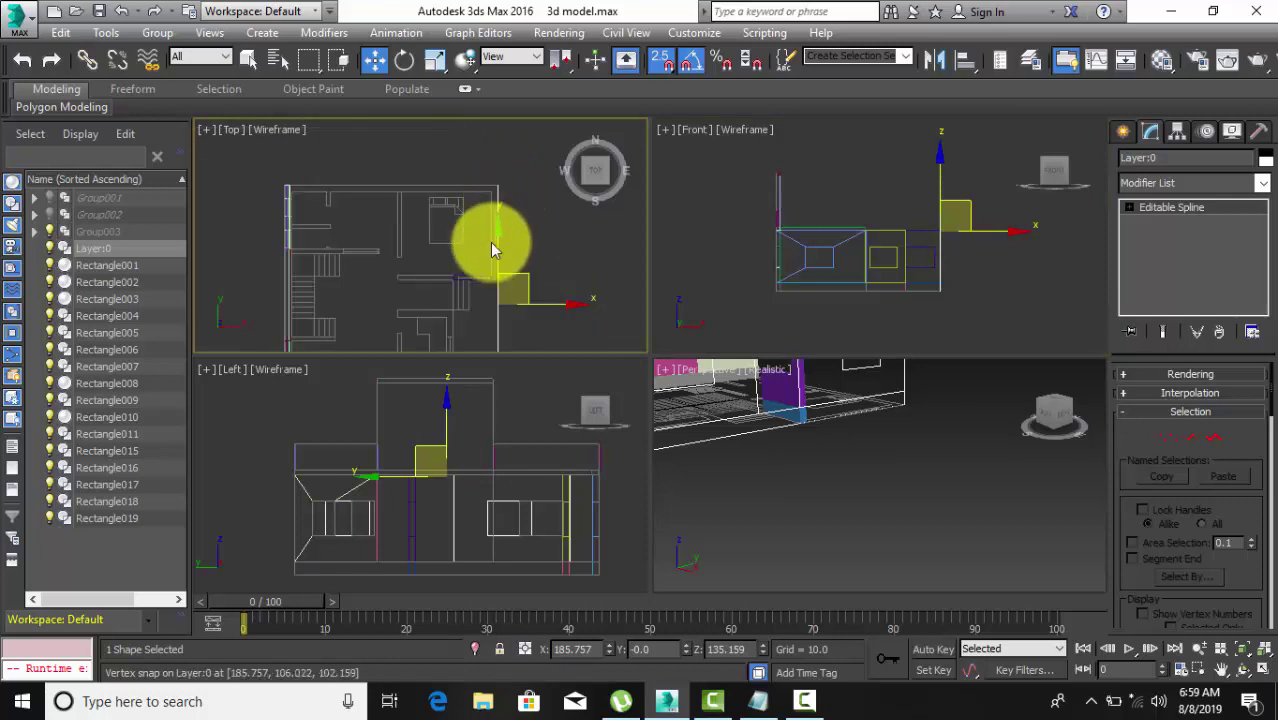
scroll(380, 188, down, 1)
Change the Top viewport to a Right view and center the model.
click(227, 130)
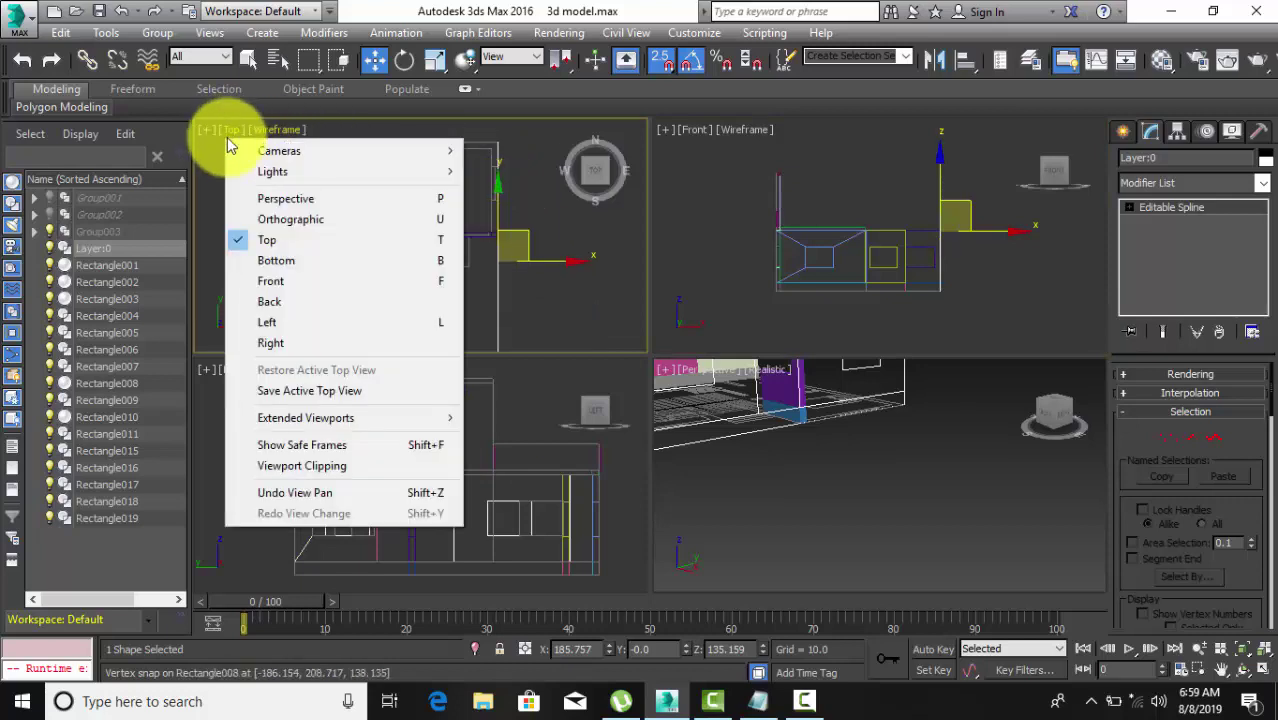
click(270, 342)
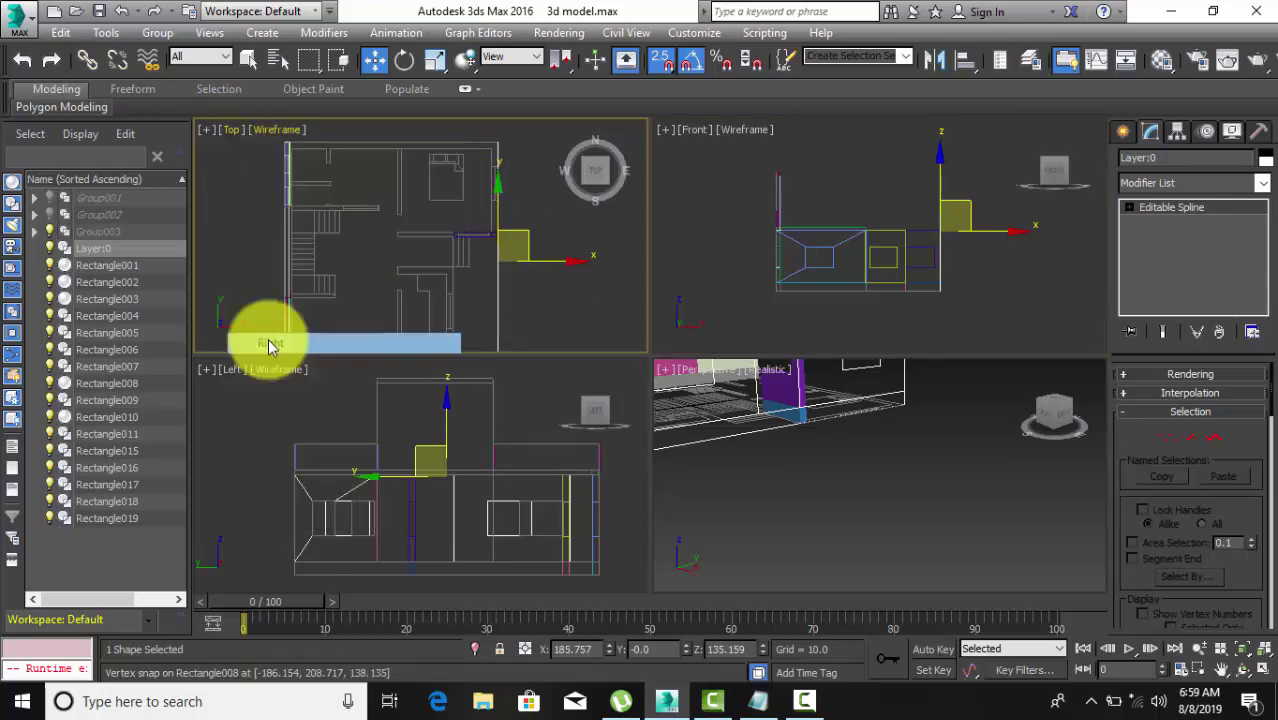
middle_drag(431, 258, 420, 277)
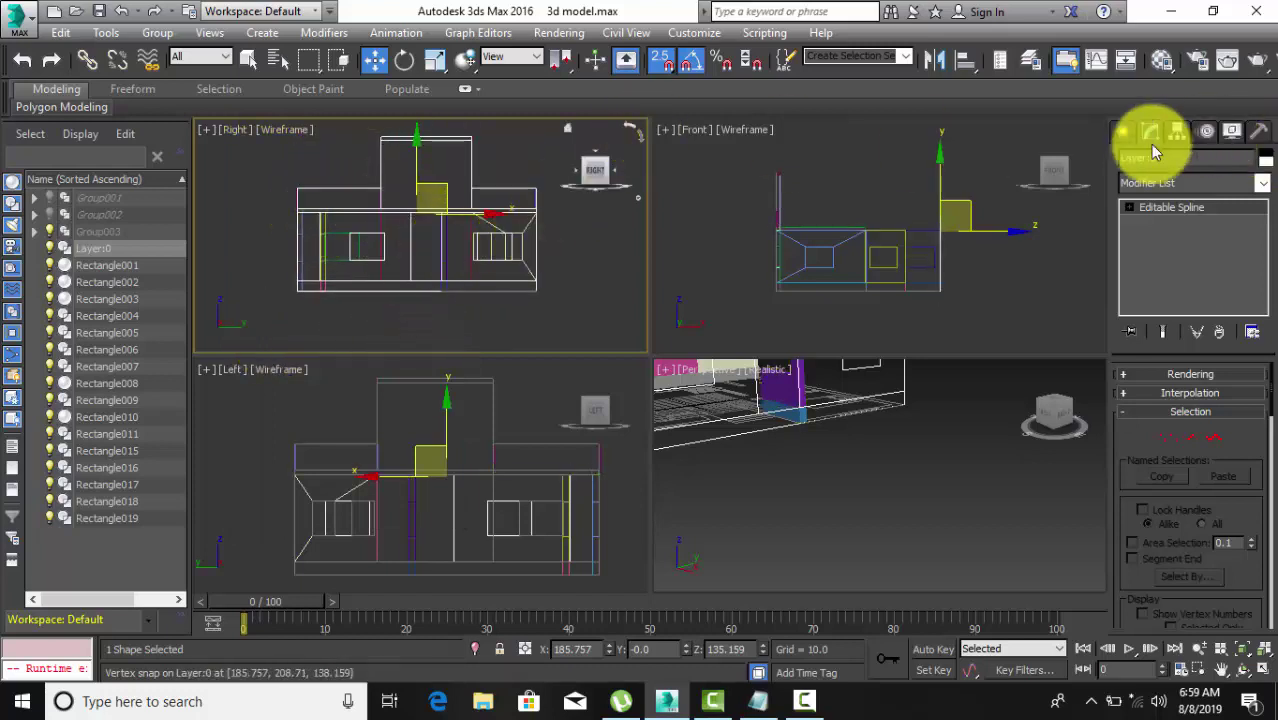
Pick the Rectangle tool under Create > Shapes > Splines.
click(1123, 136)
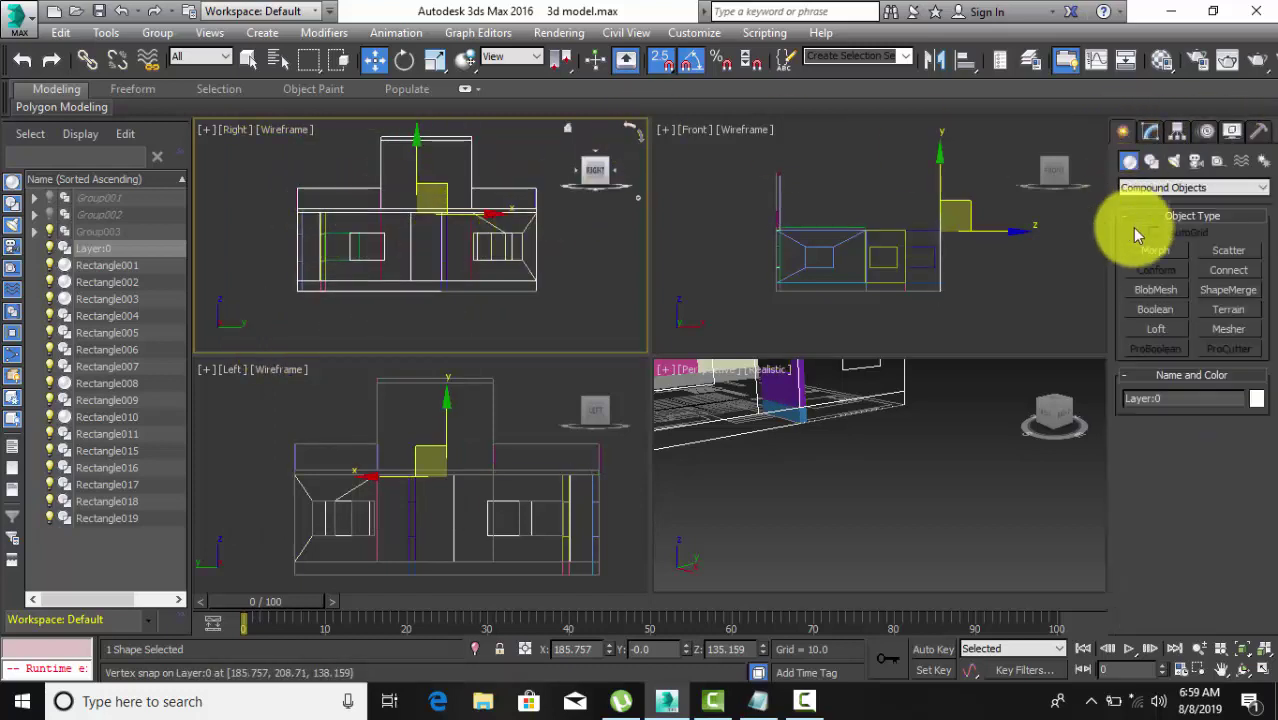
click(1153, 162)
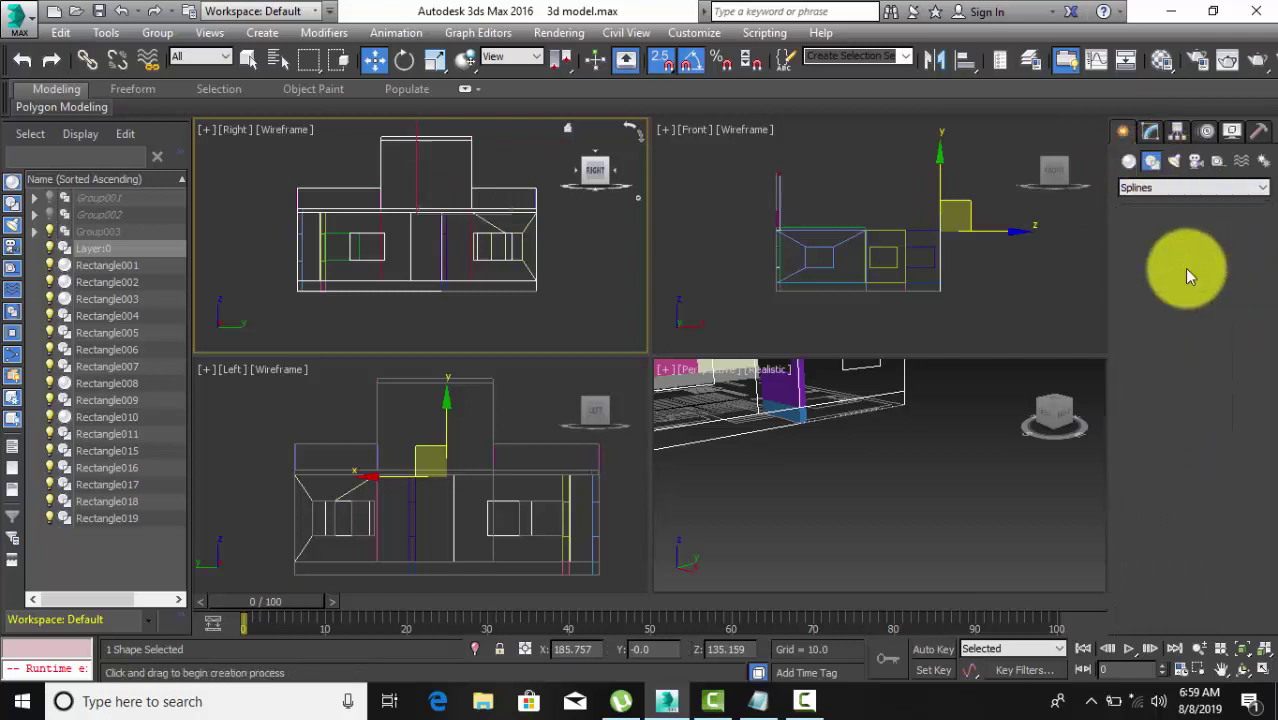
click(1228, 266)
Draw Rectangle020, a 157.378 × 18 strip snapped from the wall corner in the Right view.
scroll(290, 285, up, 5)
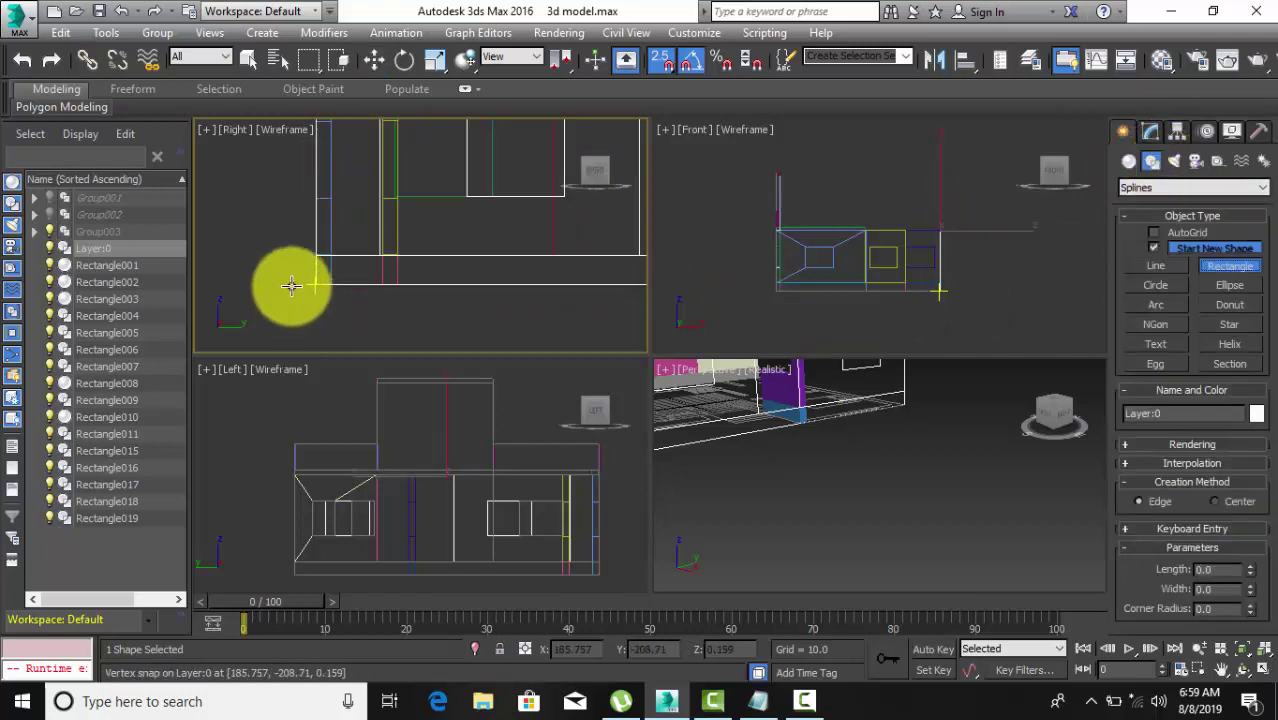
scroll(305, 251, down, 2)
scroll(462, 288, down, 2)
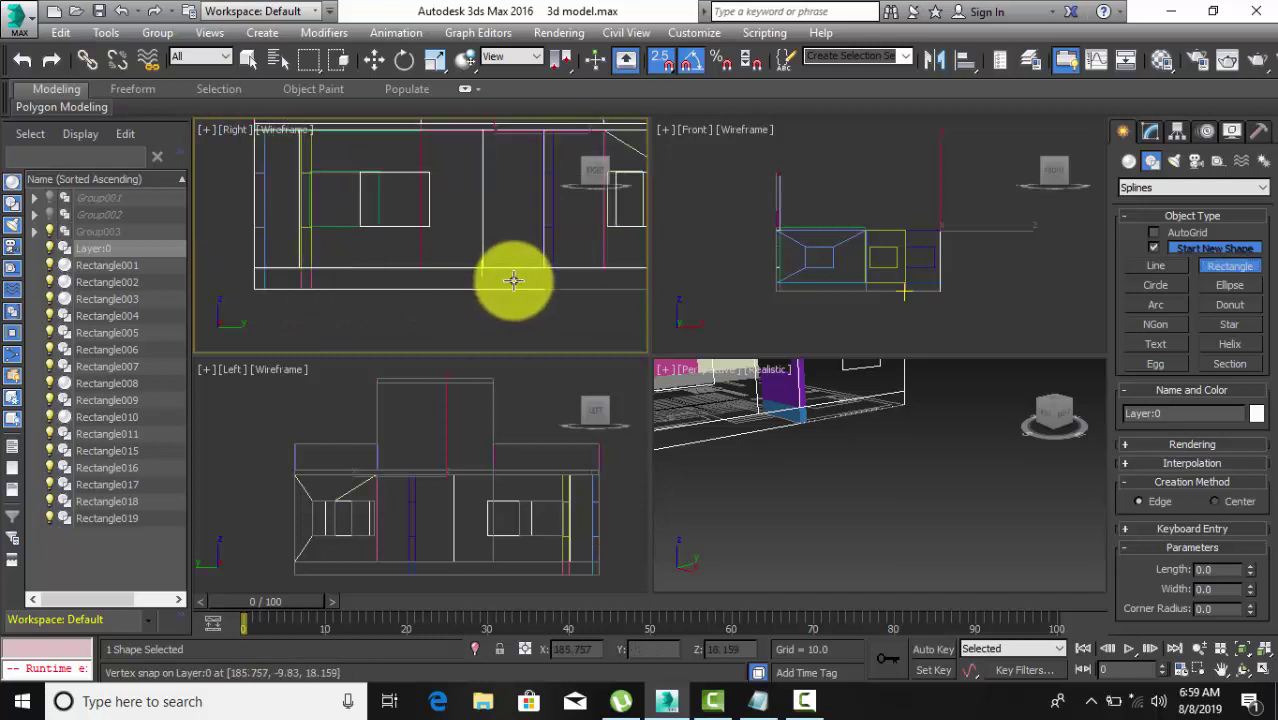
middle_drag(512, 280, 394, 286)
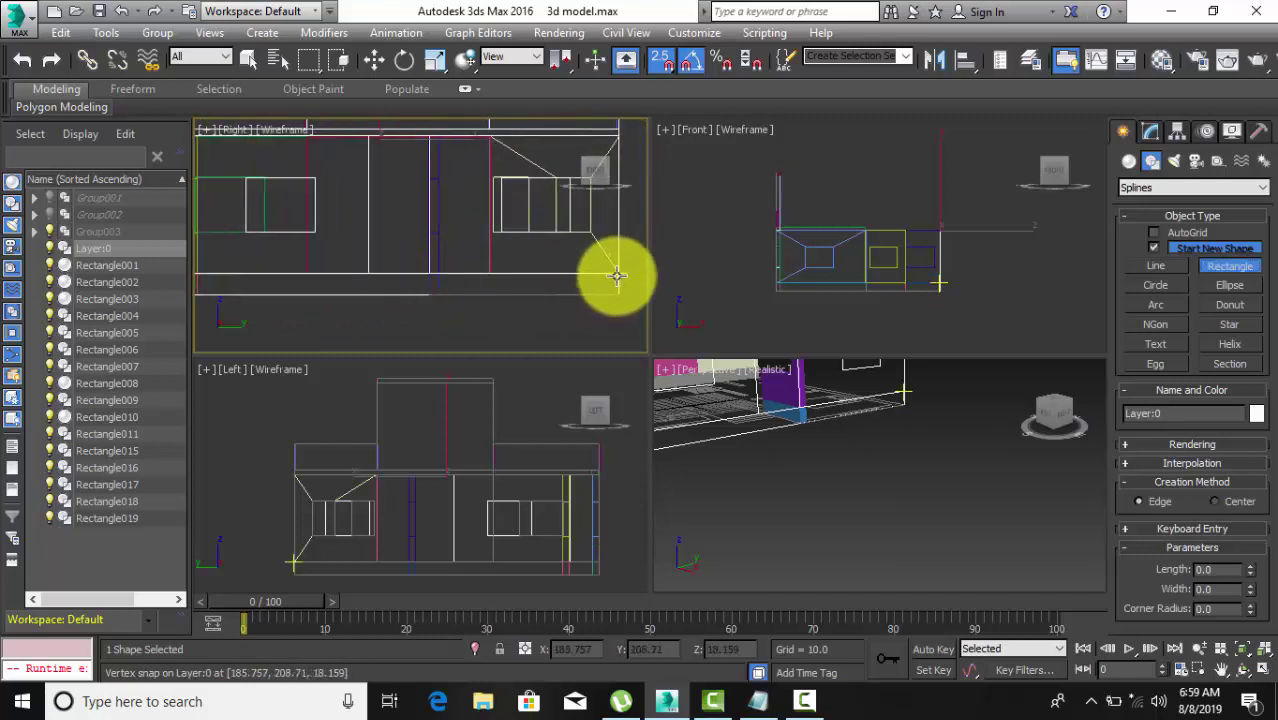
scroll(614, 272, up, 2)
middle_drag(485, 297, 419, 291)
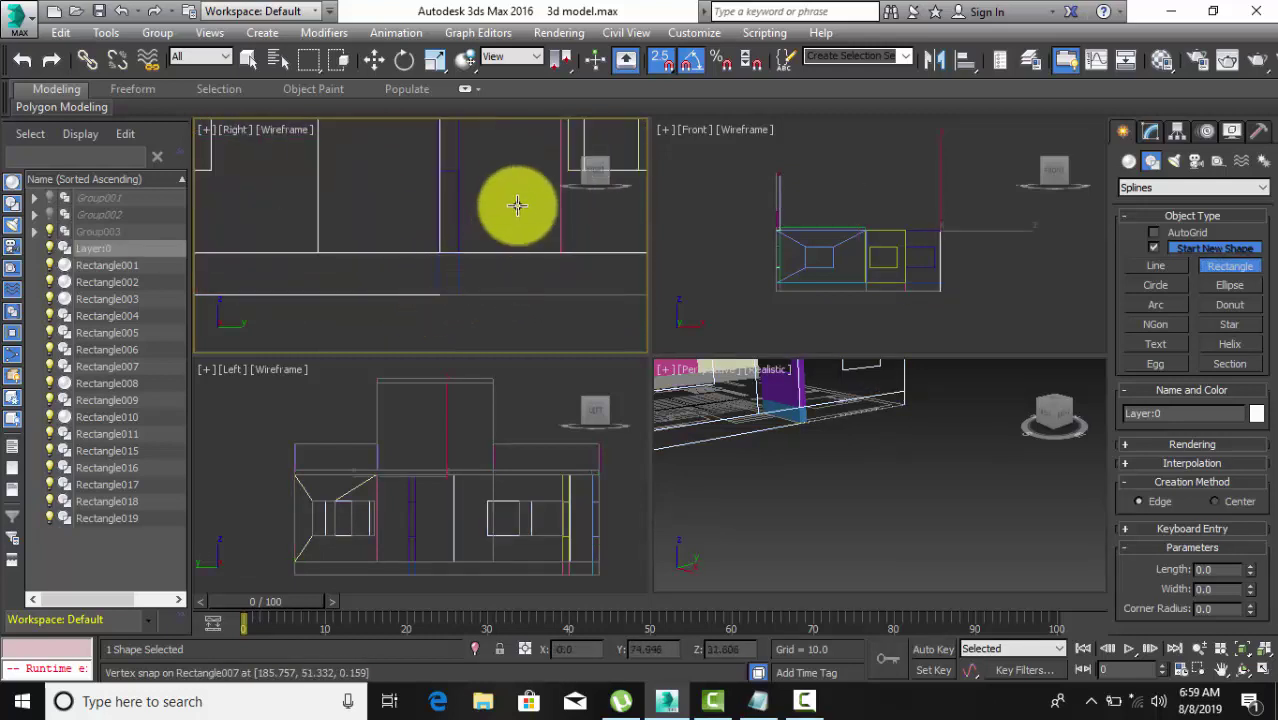
middle_drag(513, 277, 352, 242)
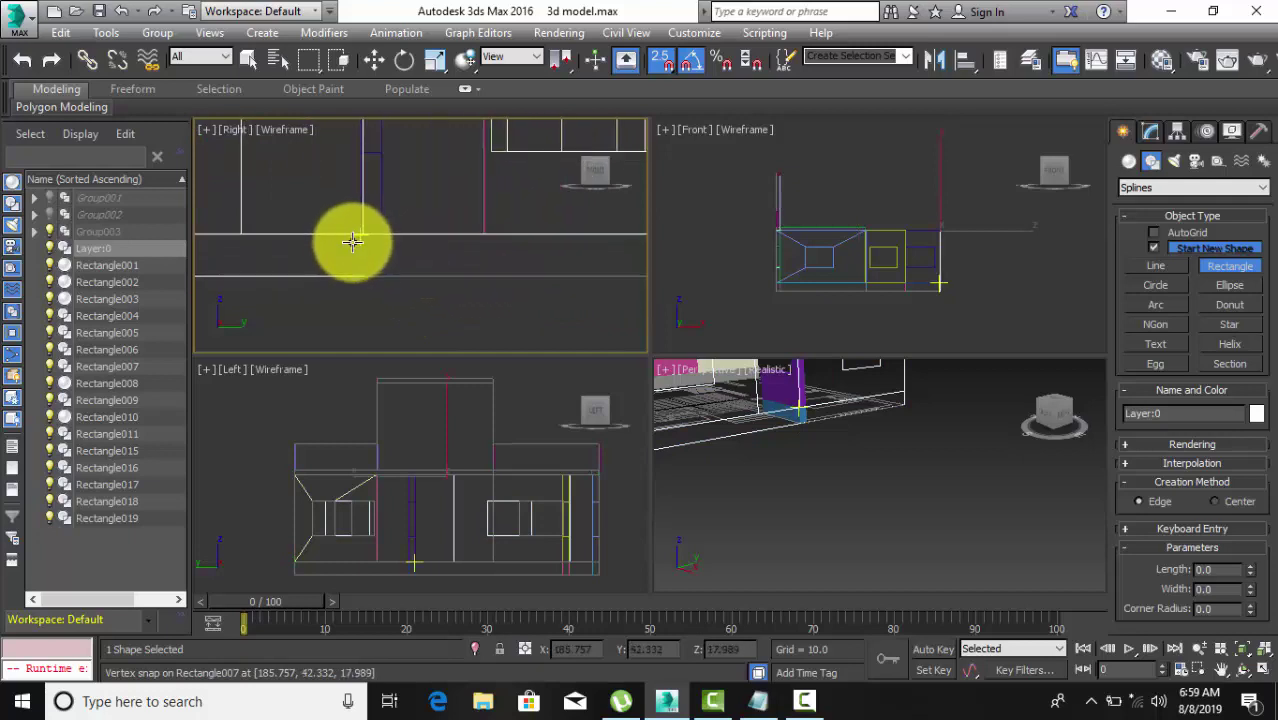
scroll(513, 251, down, 3)
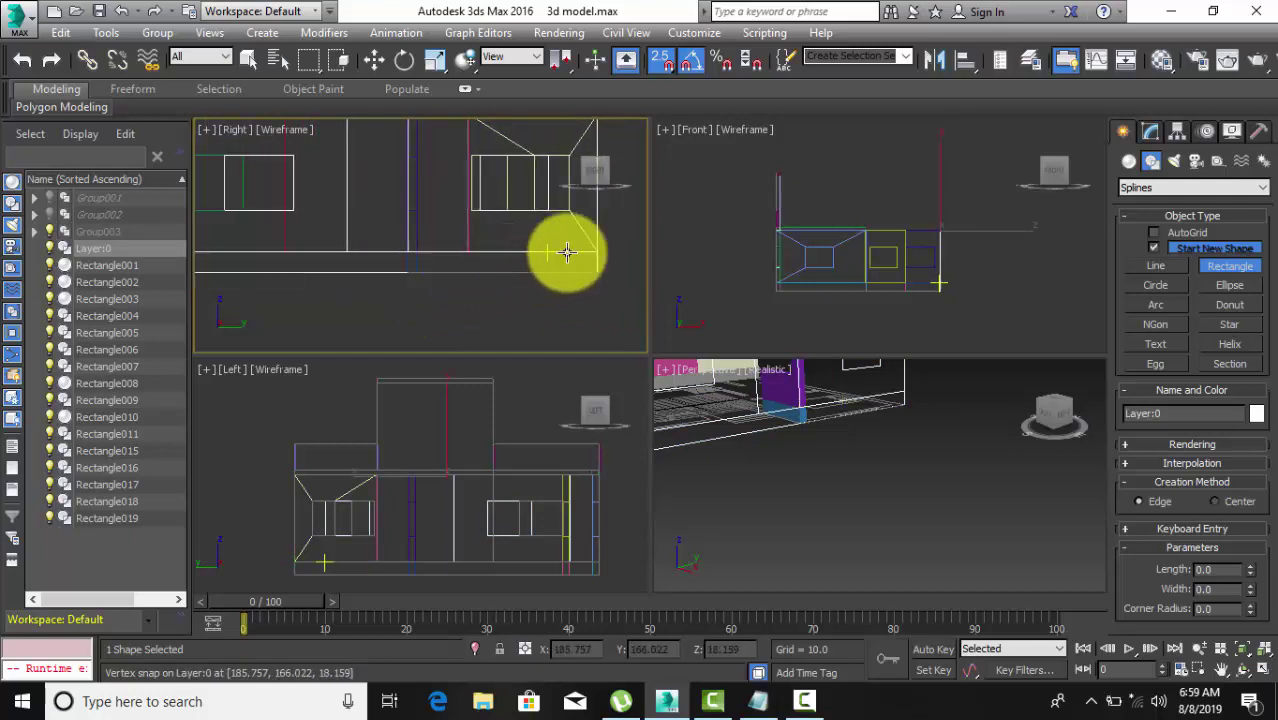
mouse_move(596, 250)
mouse_down()
mouse_move(556, 265)
mouse_move(417, 267)
mouse_up()
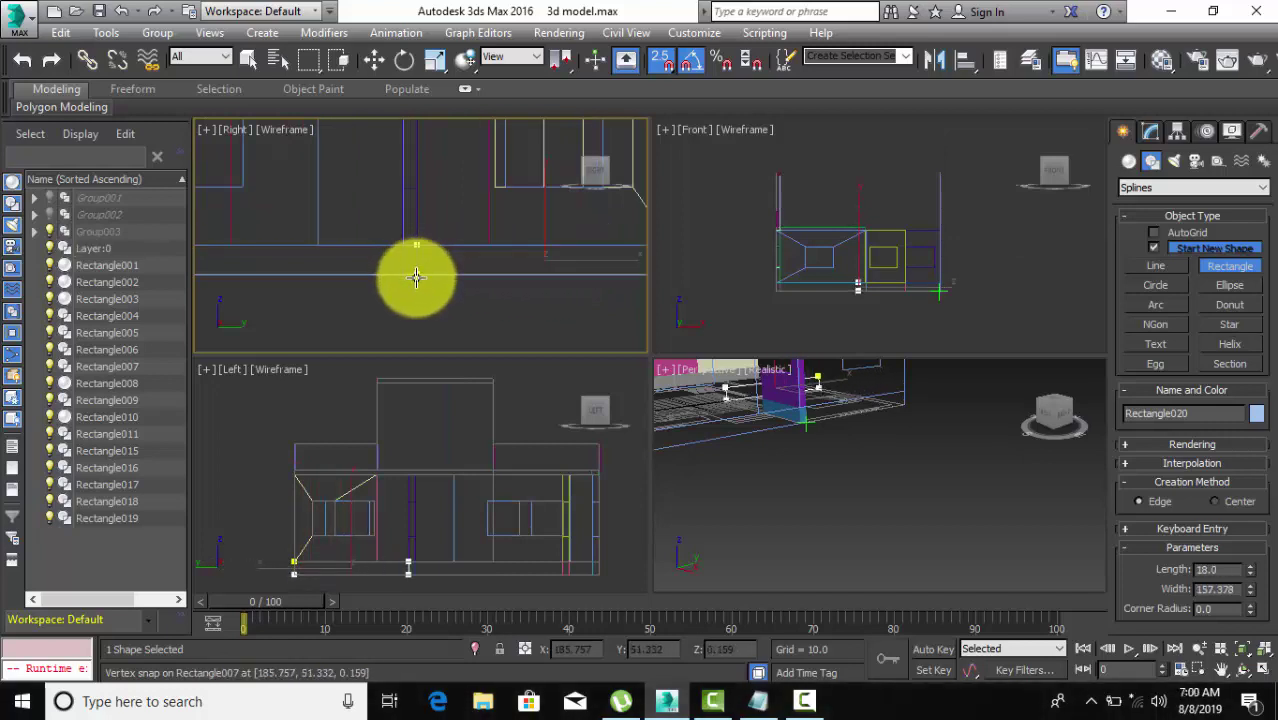
scroll(470, 230, down, 3)
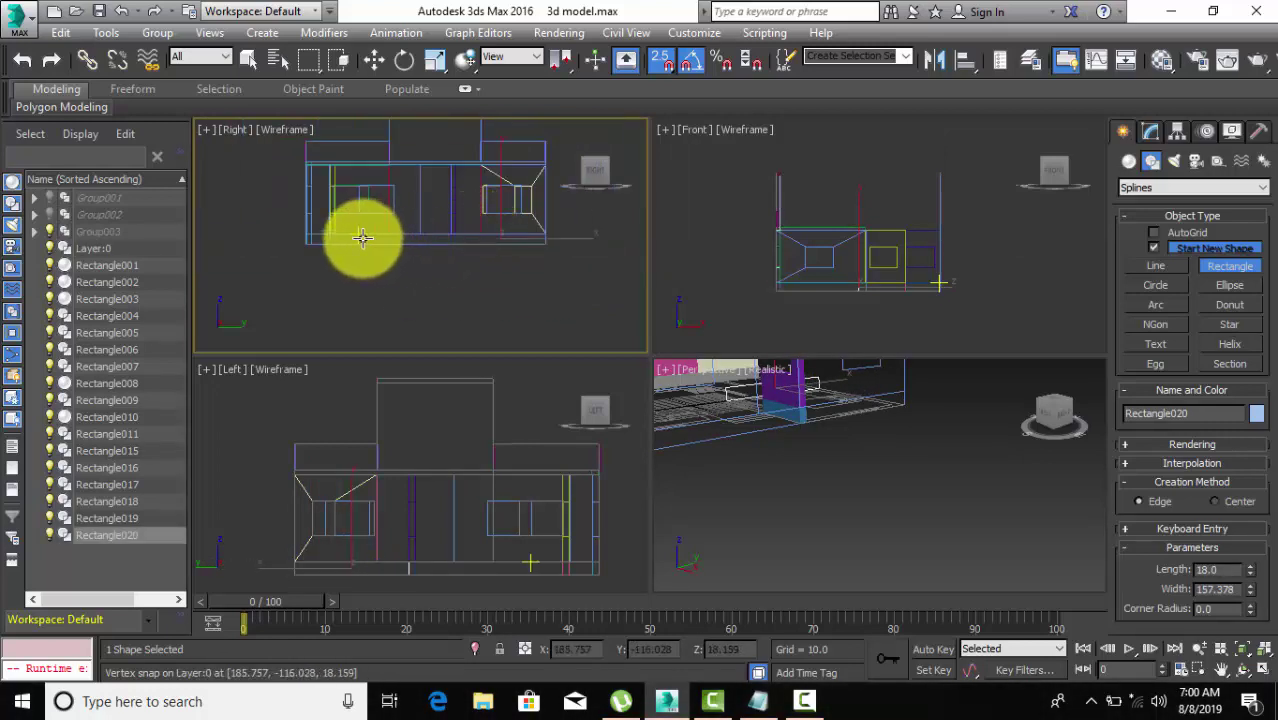
scroll(362, 237, up, 2)
scroll(365, 242, up, 2)
scroll(328, 200, up, 2)
scroll(325, 191, up, 1)
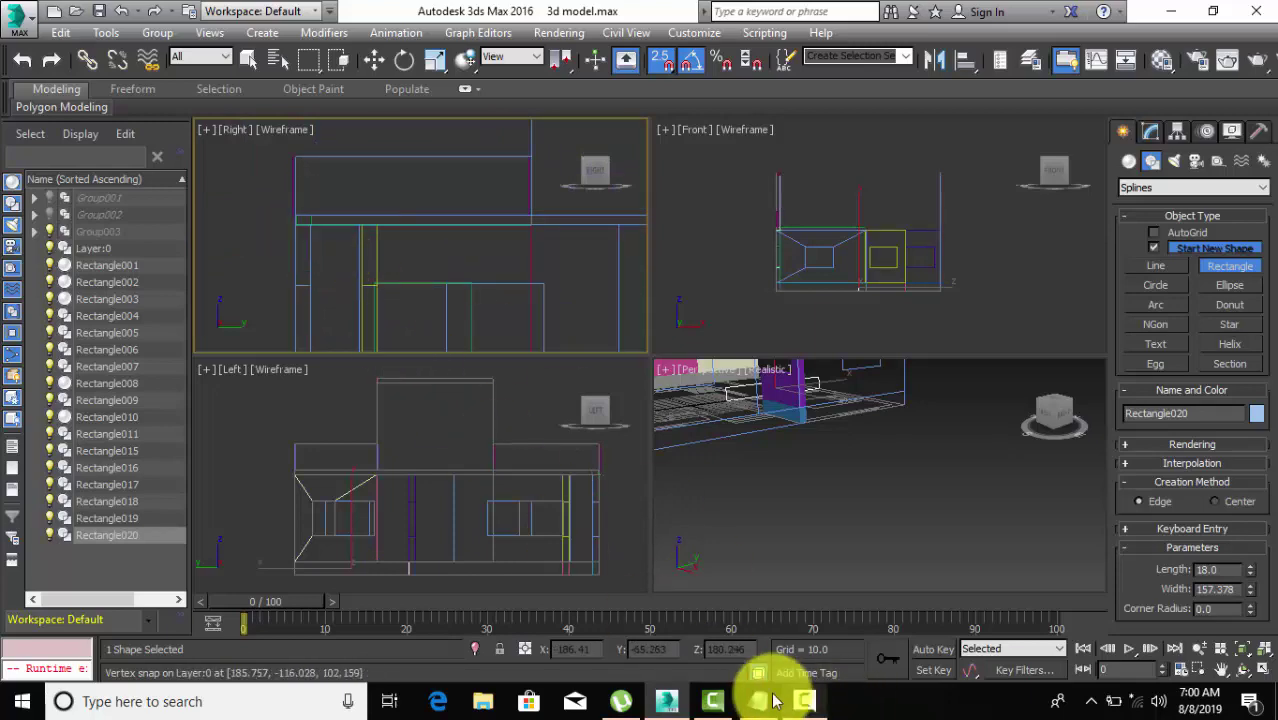
Draw Rectangle021 snapped from the upper-left wall corner to the lower wall corner.
click(713, 707)
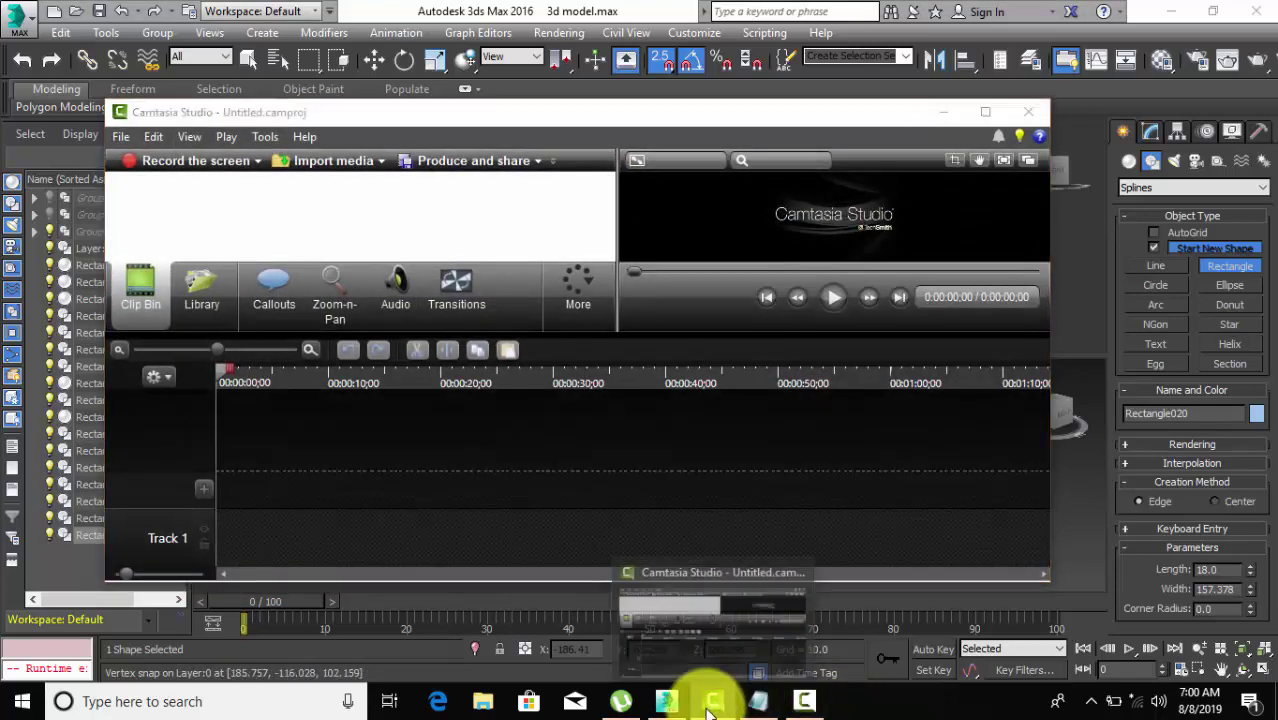
click(730, 710)
click(805, 707)
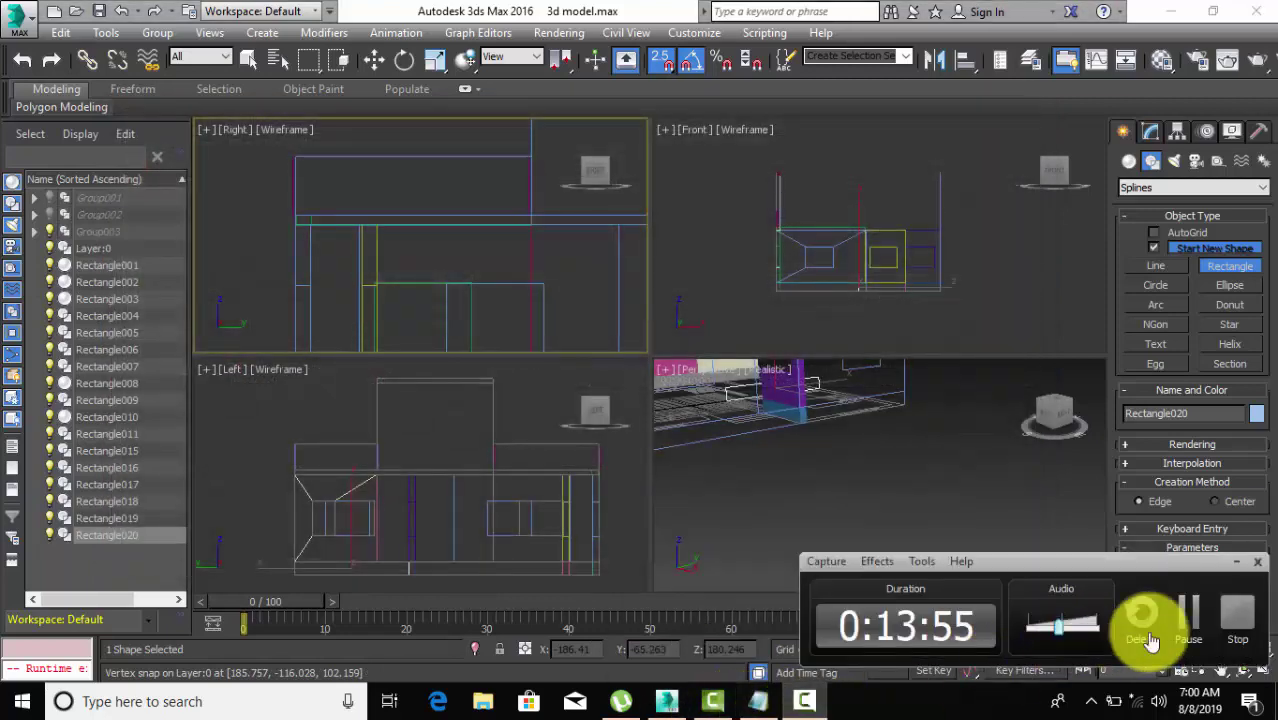
click(1180, 614)
mouse_move(481, 218)
middle_down()
mouse_move(373, 251)
mouse_move(434, 265)
middle_up()
scroll(385, 279, up, 3)
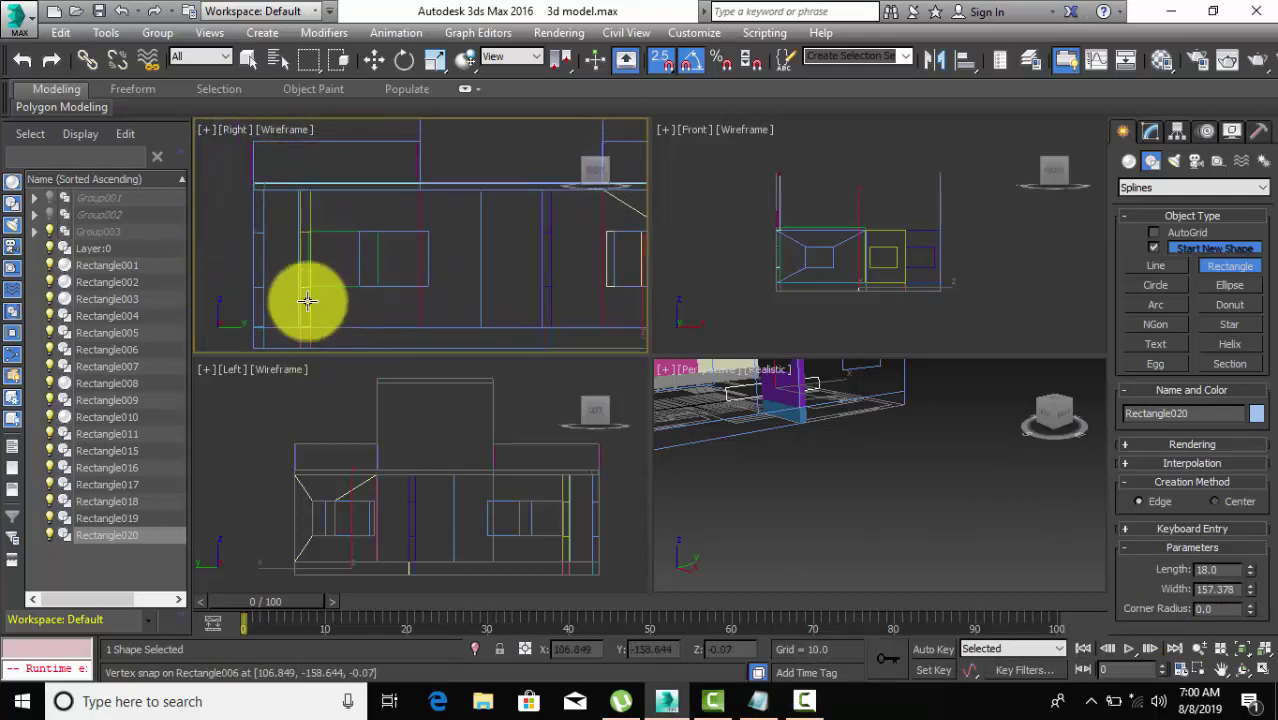
scroll(253, 191, up, 2)
scroll(257, 192, up, 2)
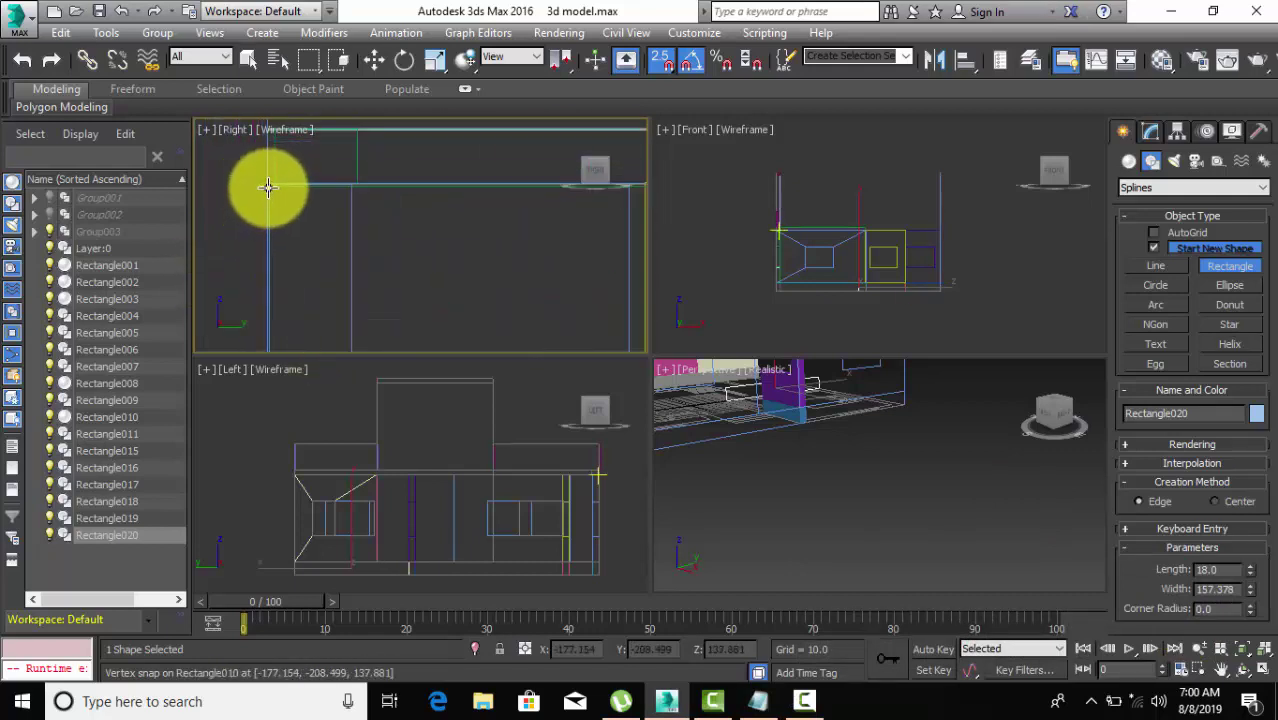
scroll(283, 218, down, 2)
mouse_move(290, 242)
mouse_down()
mouse_move(328, 208)
mouse_move(358, 265)
mouse_up()
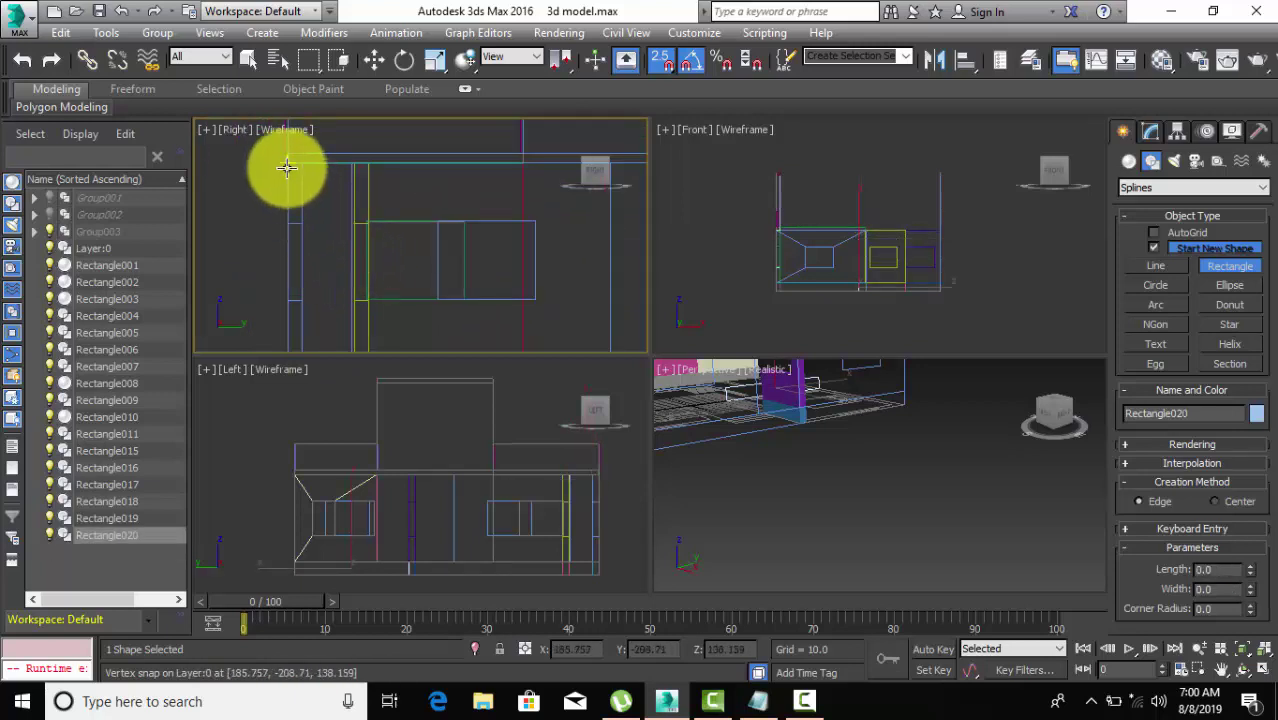
scroll(286, 180, up, 3)
drag(283, 181, 429, 296)
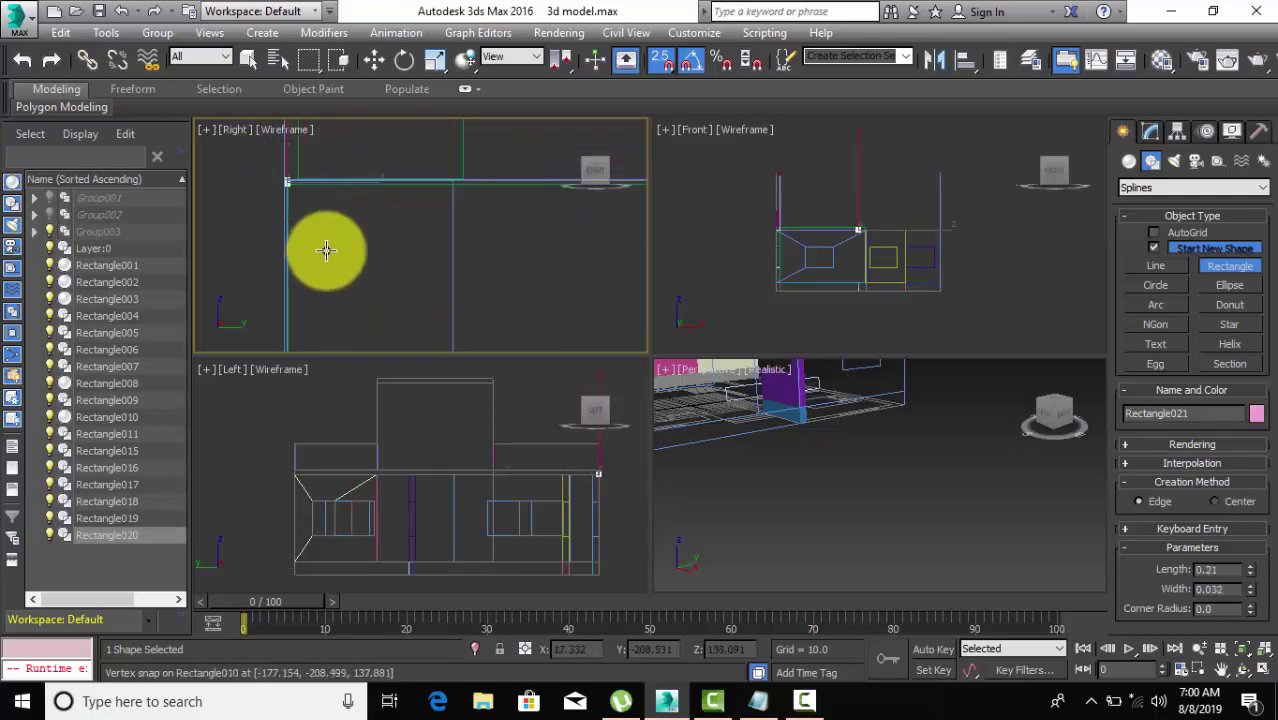
scroll(422, 320, down, 2)
middle_drag(429, 296, 396, 277)
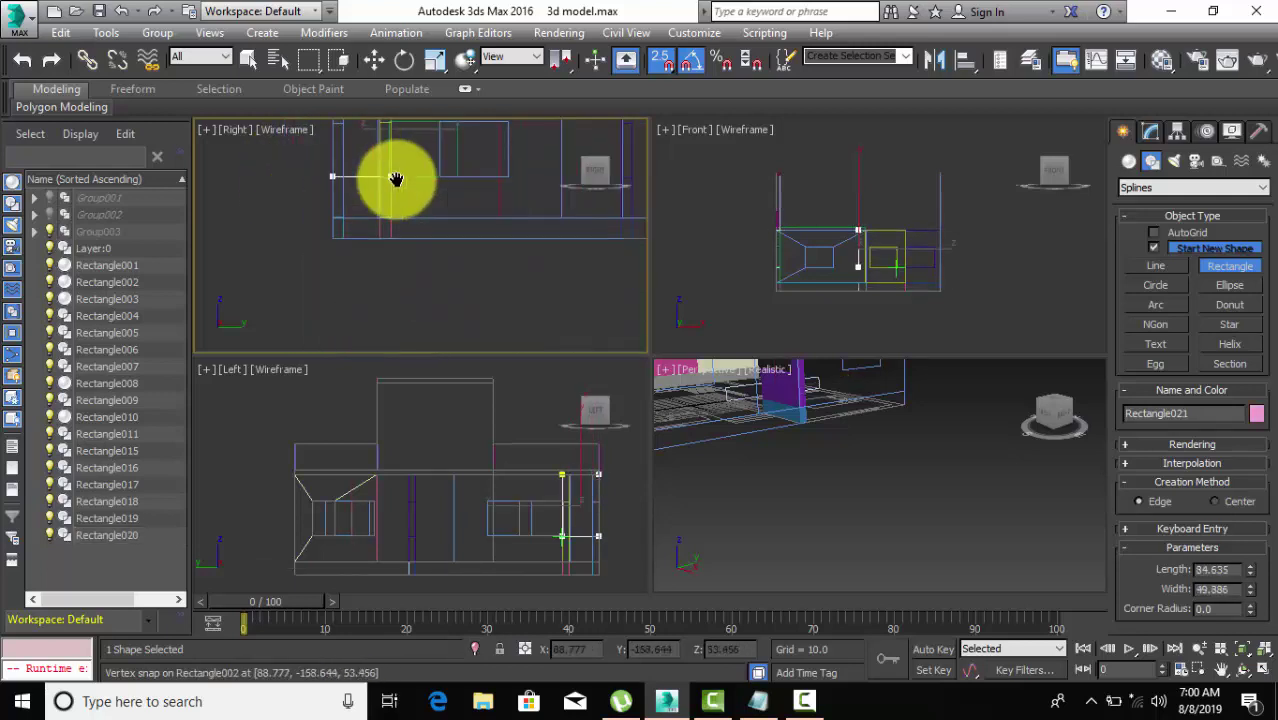
scroll(393, 268, up, 2)
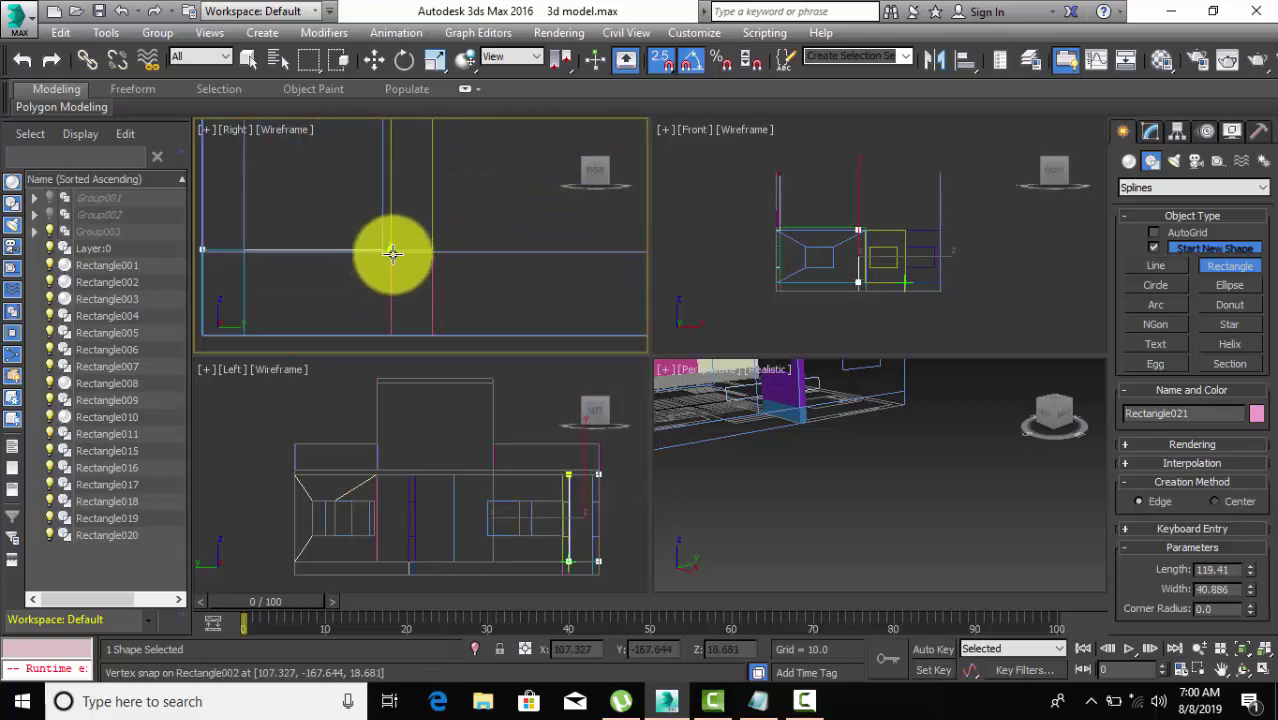
drag(391, 253, 391, 253)
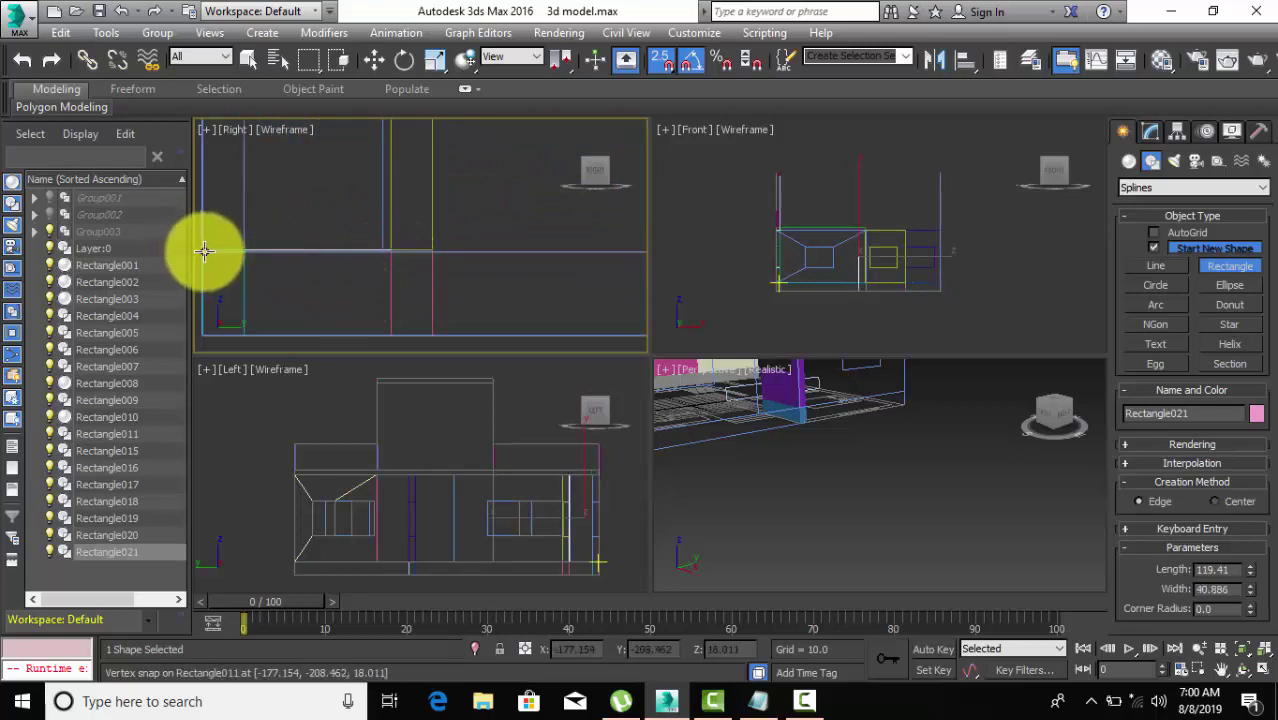
Draw Rectangle022 from the left wall edge and Rectangle023 across the upper section.
drag(201, 248, 429, 337)
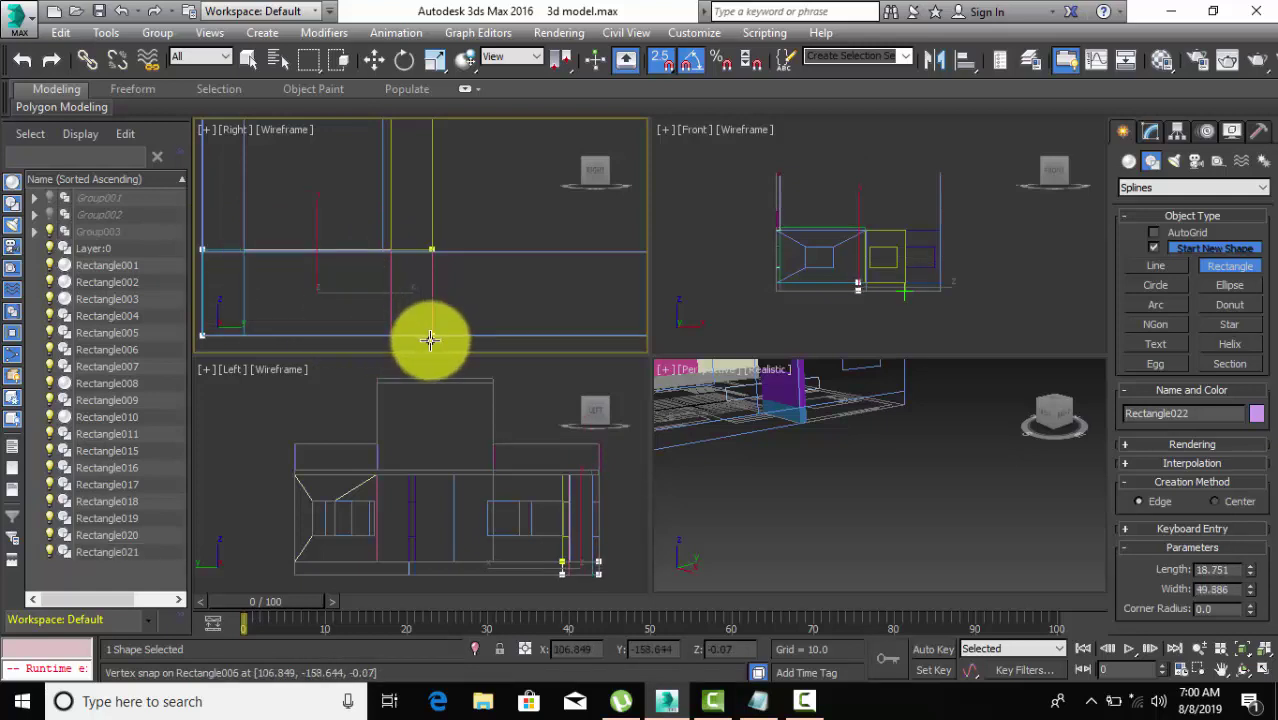
mouse_move(430, 322)
middle_down()
mouse_move(410, 310)
mouse_move(393, 262)
mouse_move(337, 248)
mouse_move(422, 248)
mouse_move(322, 243)
mouse_move(377, 292)
mouse_move(485, 305)
middle_up()
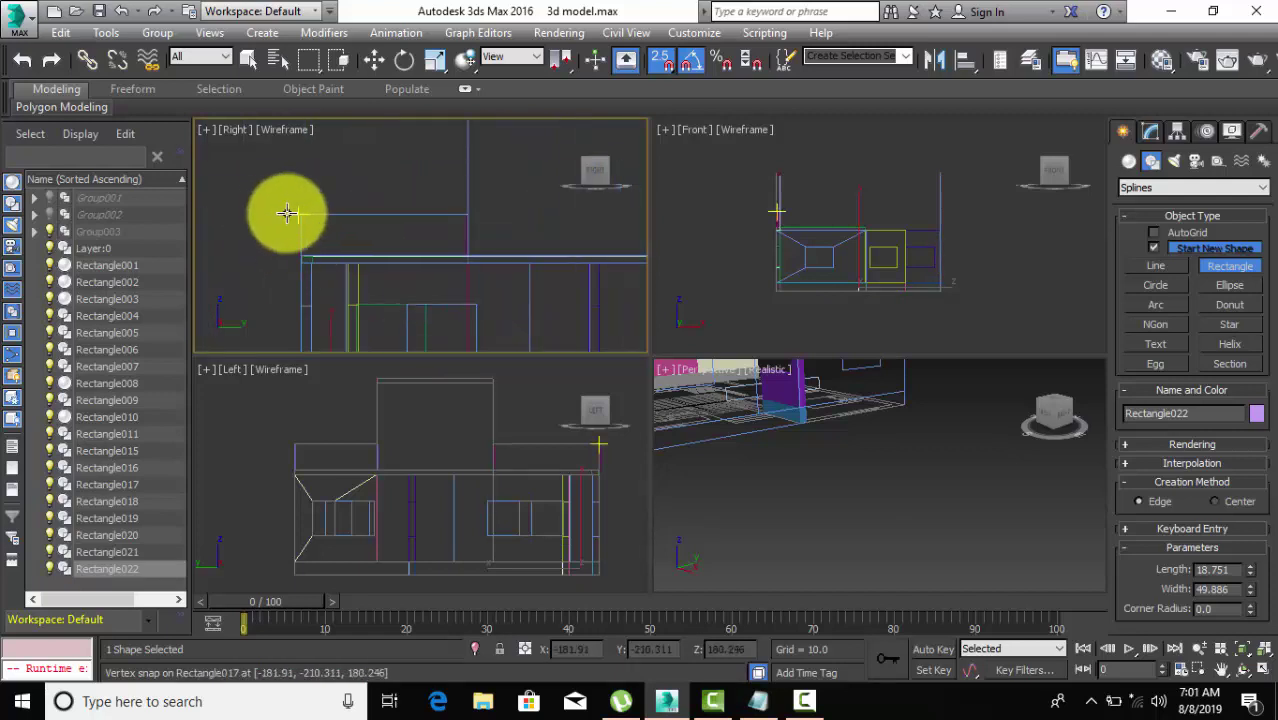
drag(298, 214, 441, 259)
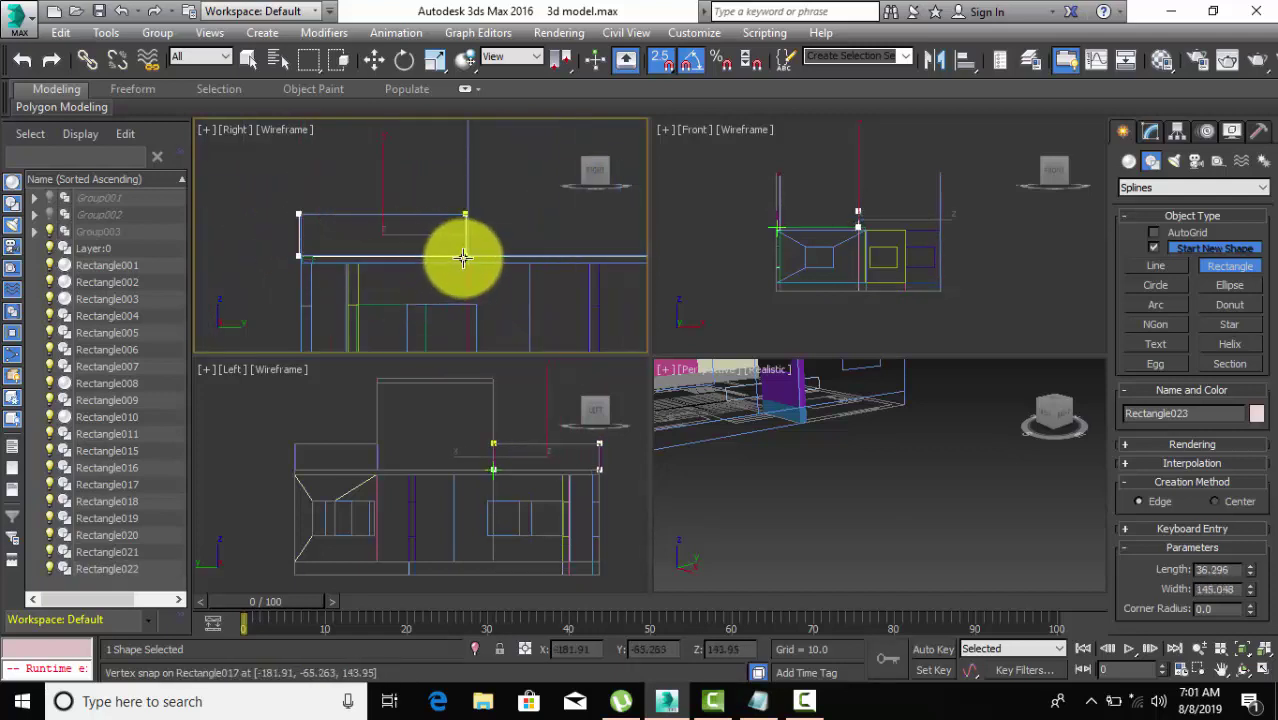
scroll(448, 282, up, 2)
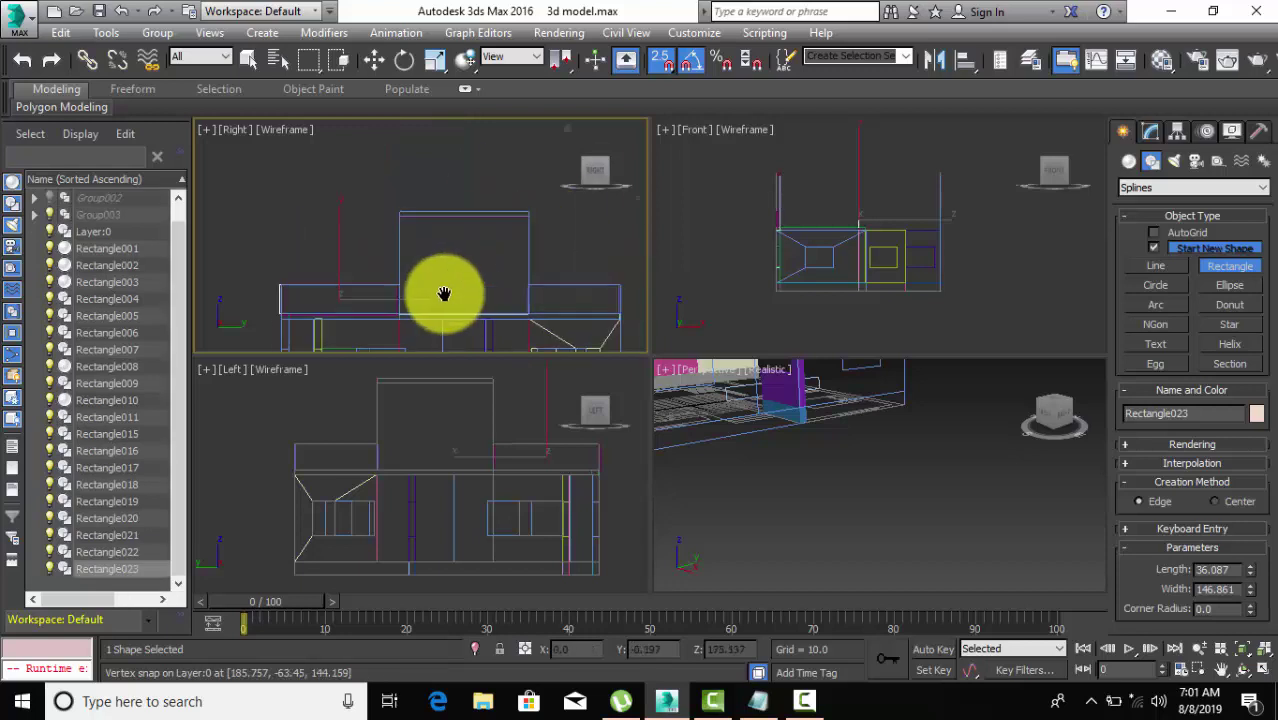
scroll(377, 228, up, 2)
scroll(402, 224, up, 2)
Draw Rectangle024 for the upper-storey block and a thin Rectangle025 along the top.
drag(387, 224, 572, 333)
scroll(437, 240, up, 2)
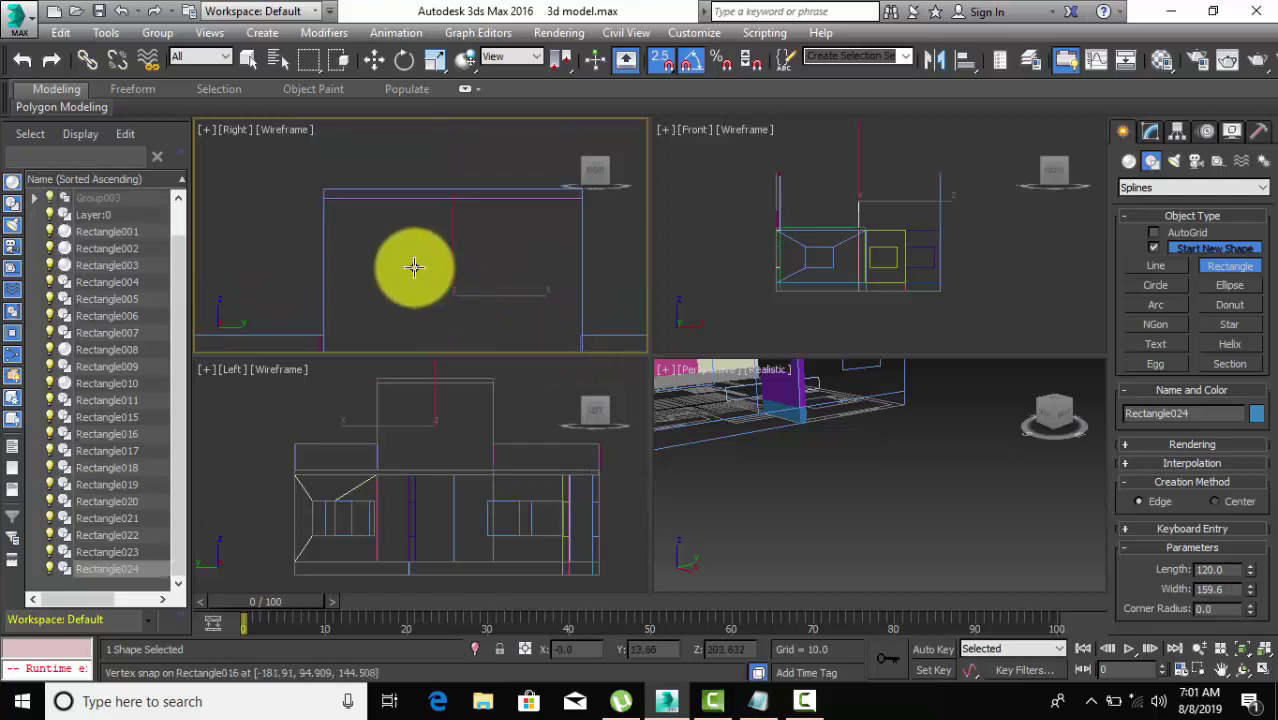
scroll(327, 192, up, 3)
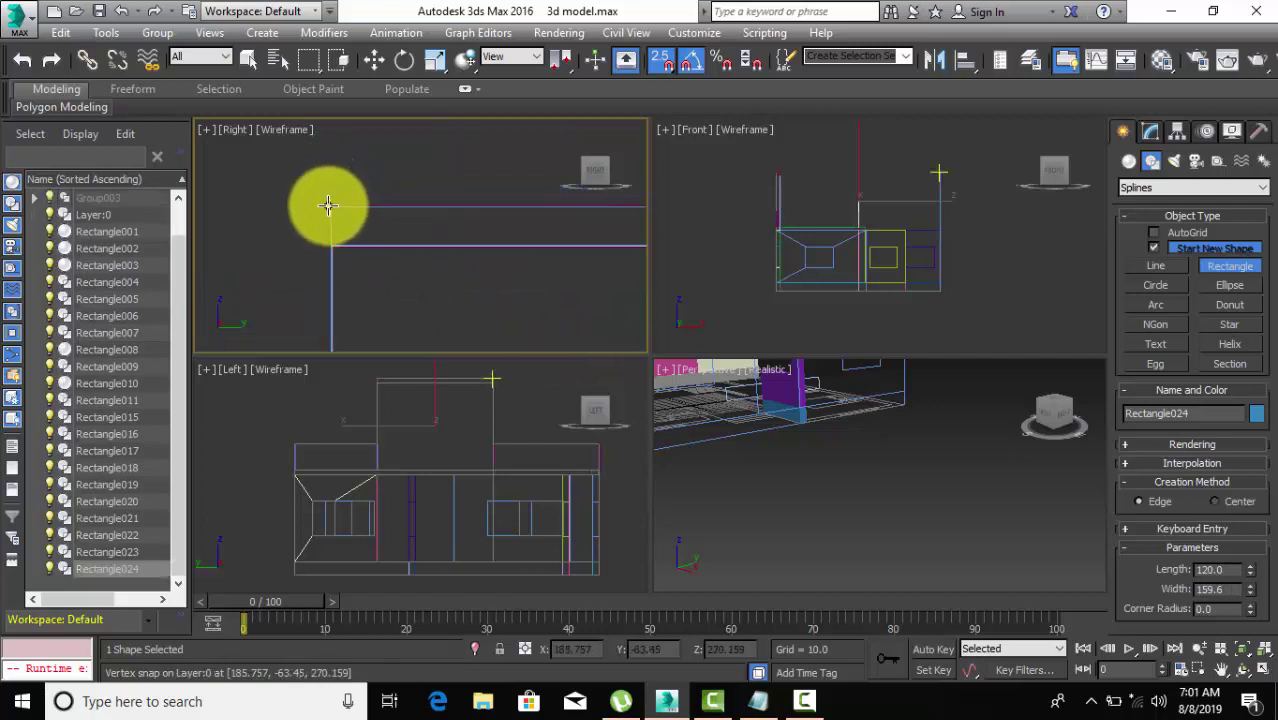
mouse_move(327, 205)
mouse_down()
mouse_move(512, 249)
mouse_move(628, 249)
mouse_move(322, 257)
mouse_move(589, 249)
mouse_move(572, 260)
mouse_up()
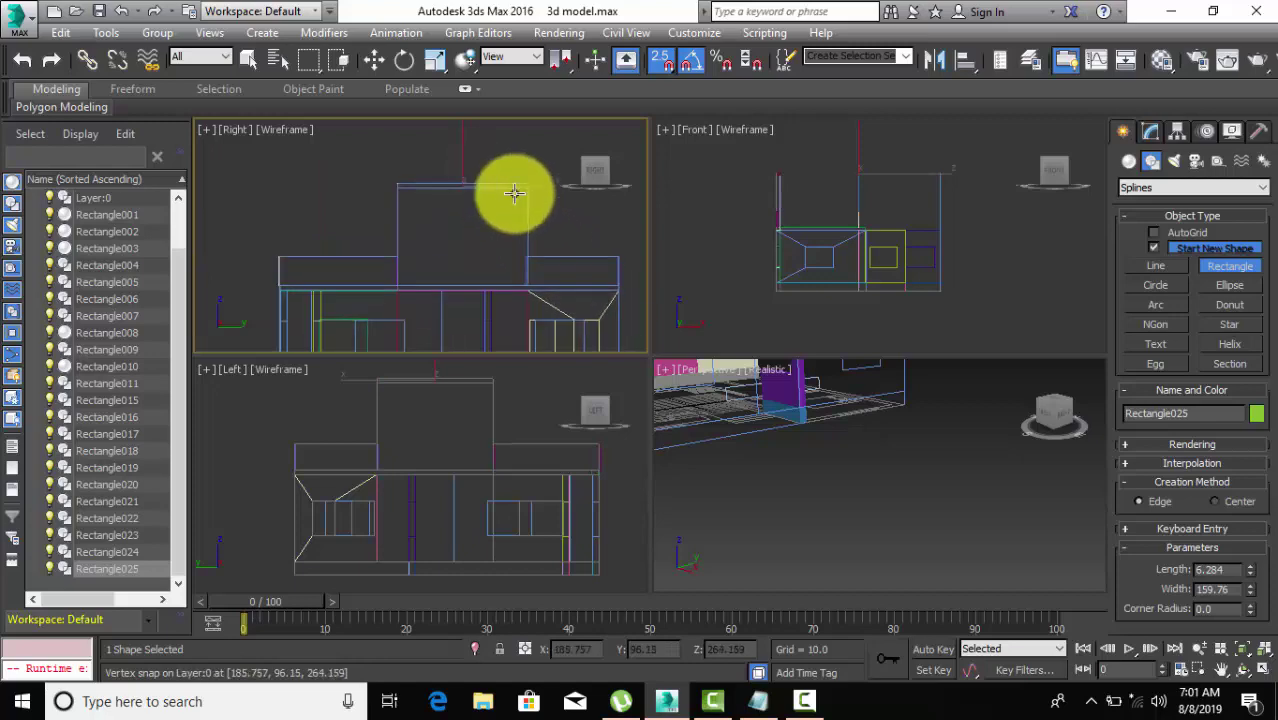
scroll(740, 440, down, 3)
alt+middle_drag(748, 471, 828, 612)
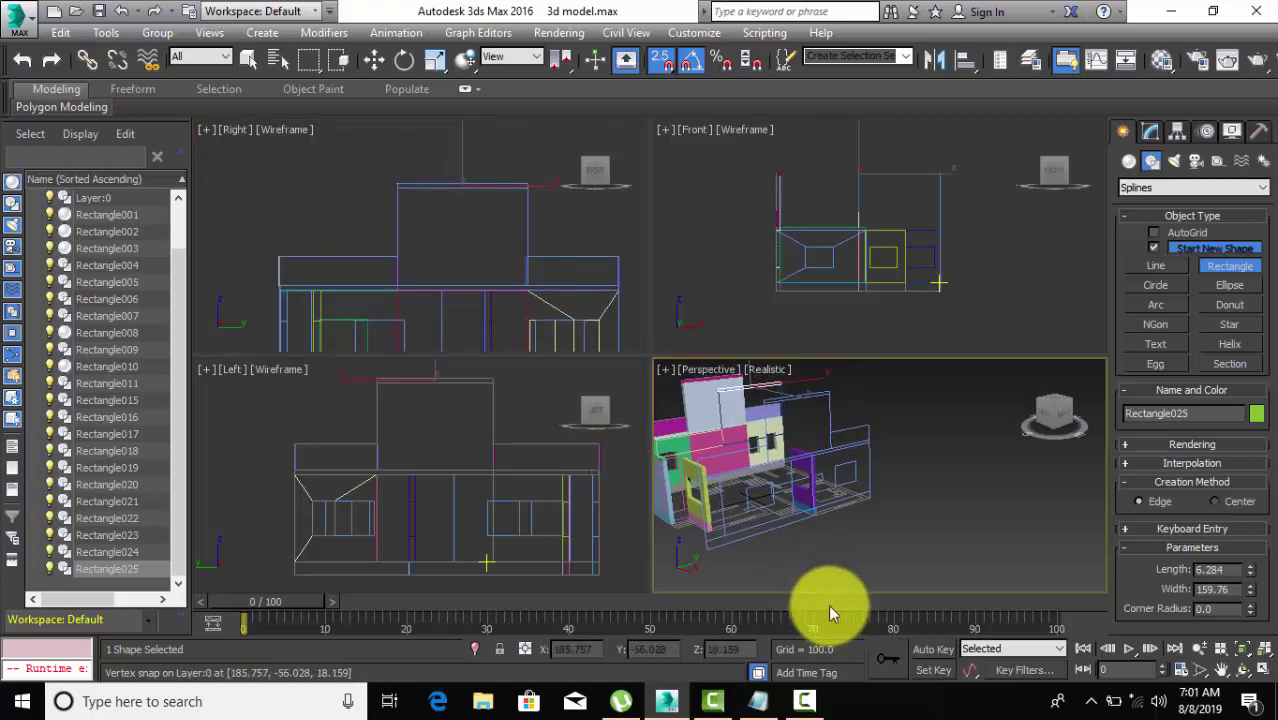
Select the T-shaped upper wall rectangles plus Rectangle019, 008, 009, 010, 001 and 002.
key(w)
mouse_move(856, 500)
alt+middle_down()
mouse_move(1099, 553)
mouse_move(756, 428)
alt+middle_up()
scroll(759, 458, up, 2)
click(759, 458)
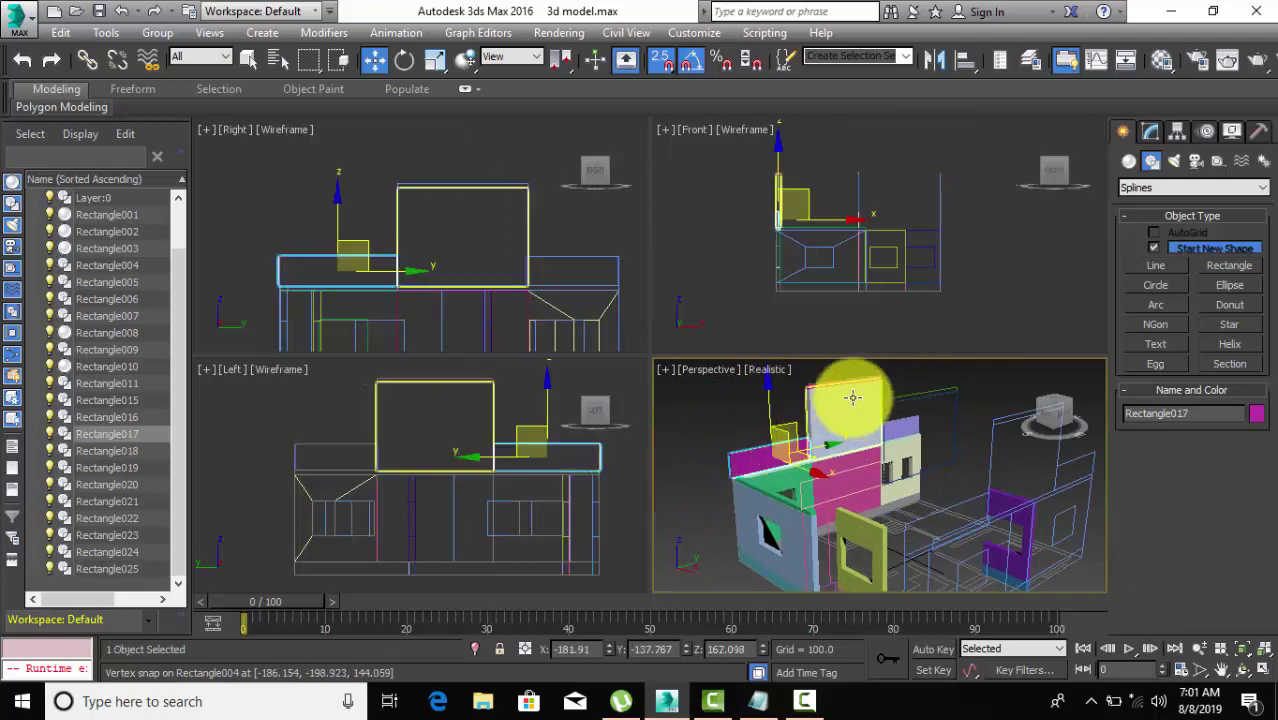
ctrl+click(850, 408)
ctrl+click(910, 432)
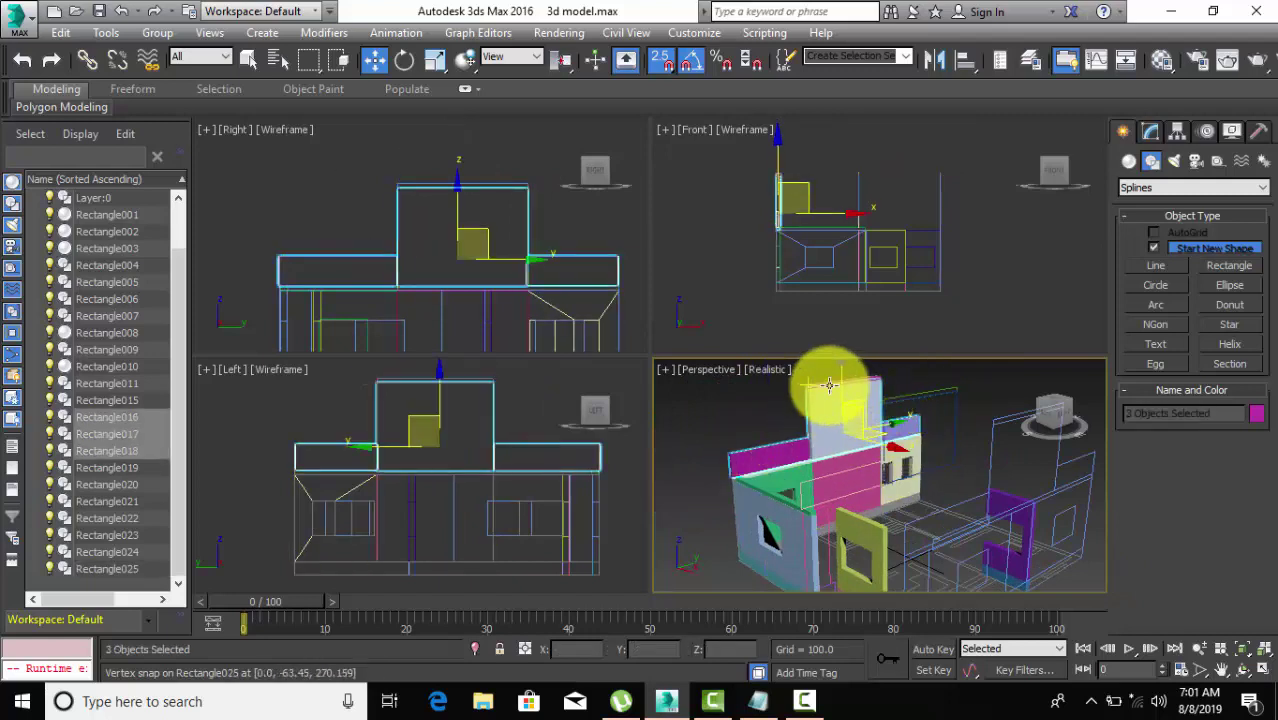
ctrl+click(913, 448)
ctrl+click(908, 446)
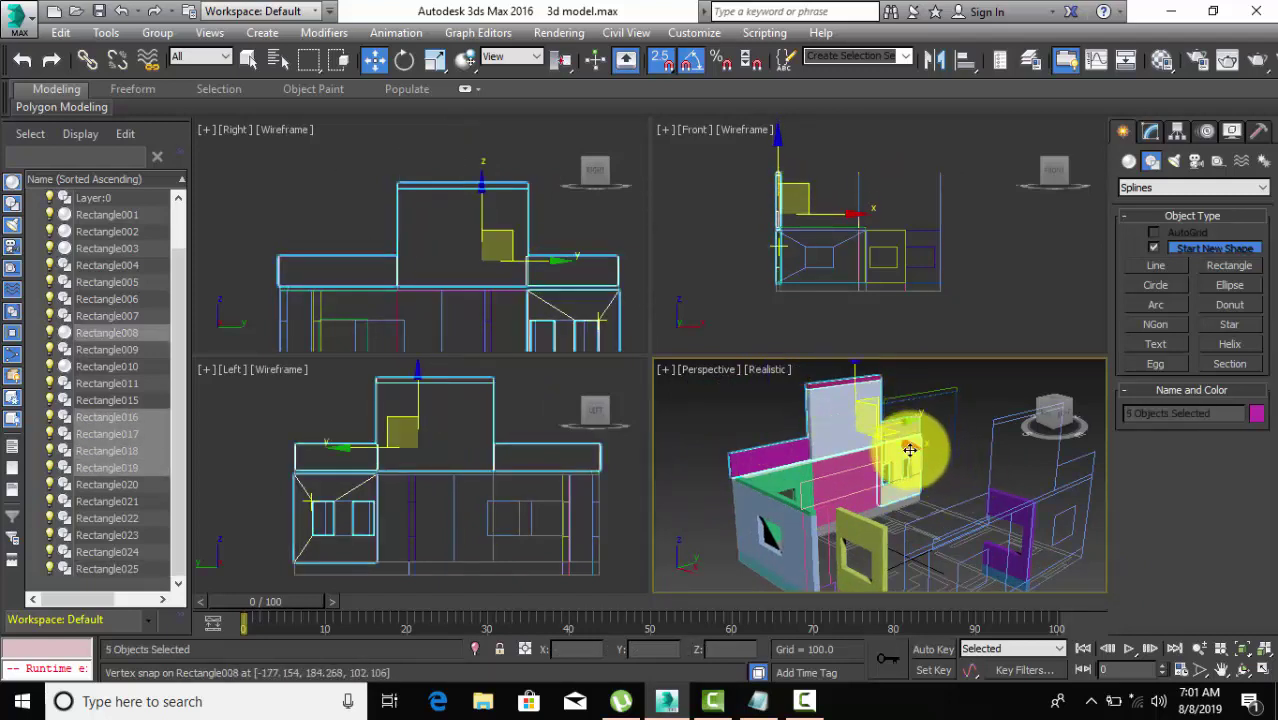
ctrl+click(830, 462)
ctrl+click(771, 479)
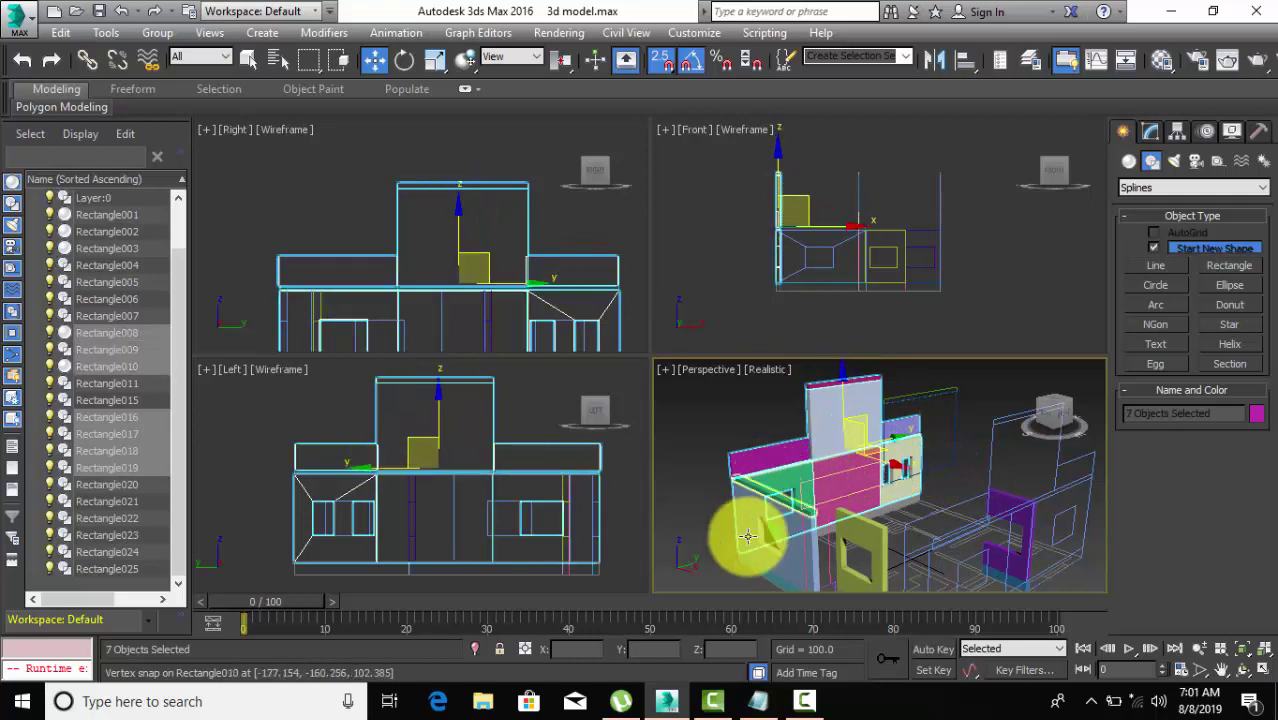
ctrl+click(757, 528)
ctrl+click(864, 540)
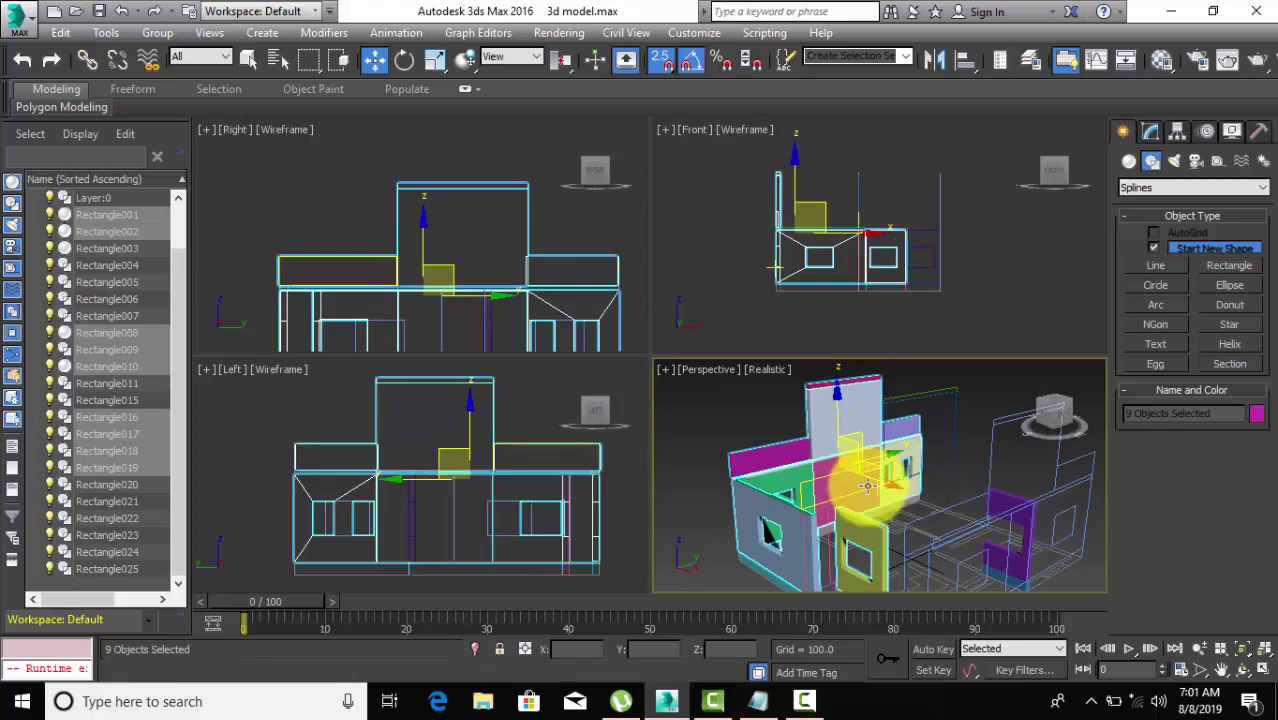
Add the yellow wireframe outline, bringing the selection to ten objects.
alt+middle_drag(1038, 547, 871, 529)
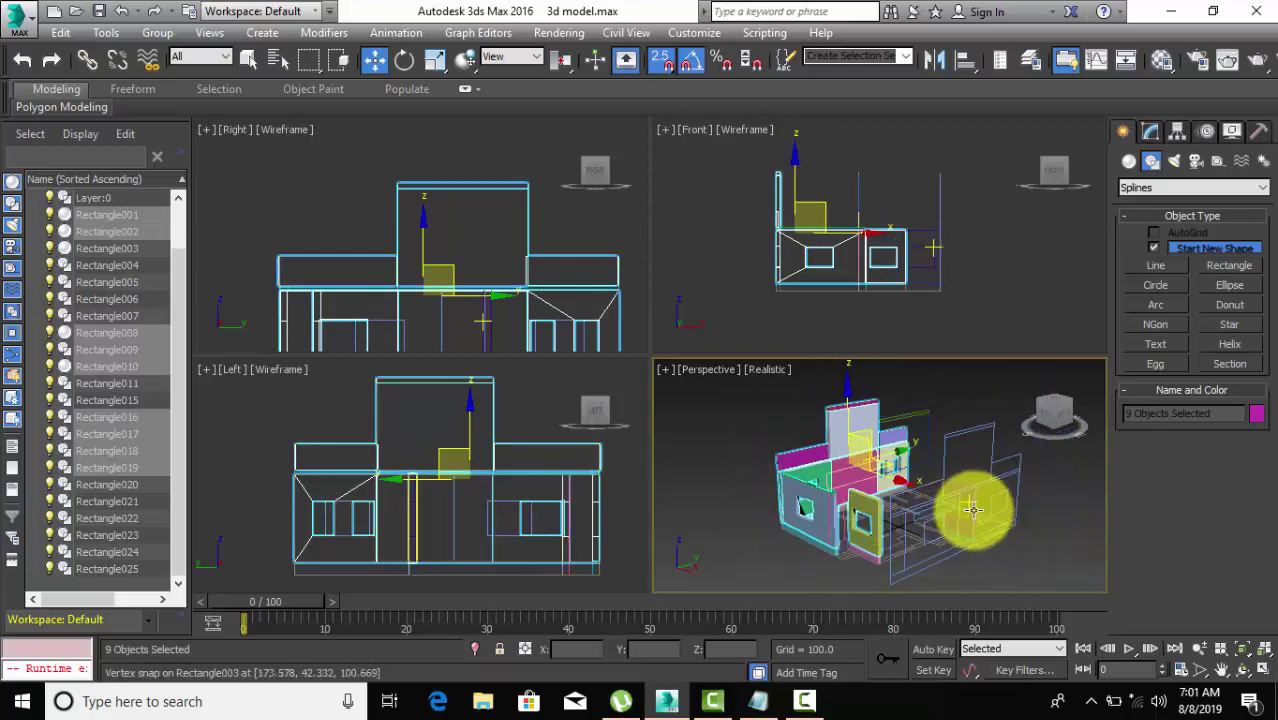
scroll(970, 505, up, 3)
scroll(972, 495, up, 2)
ctrl+click(975, 490)
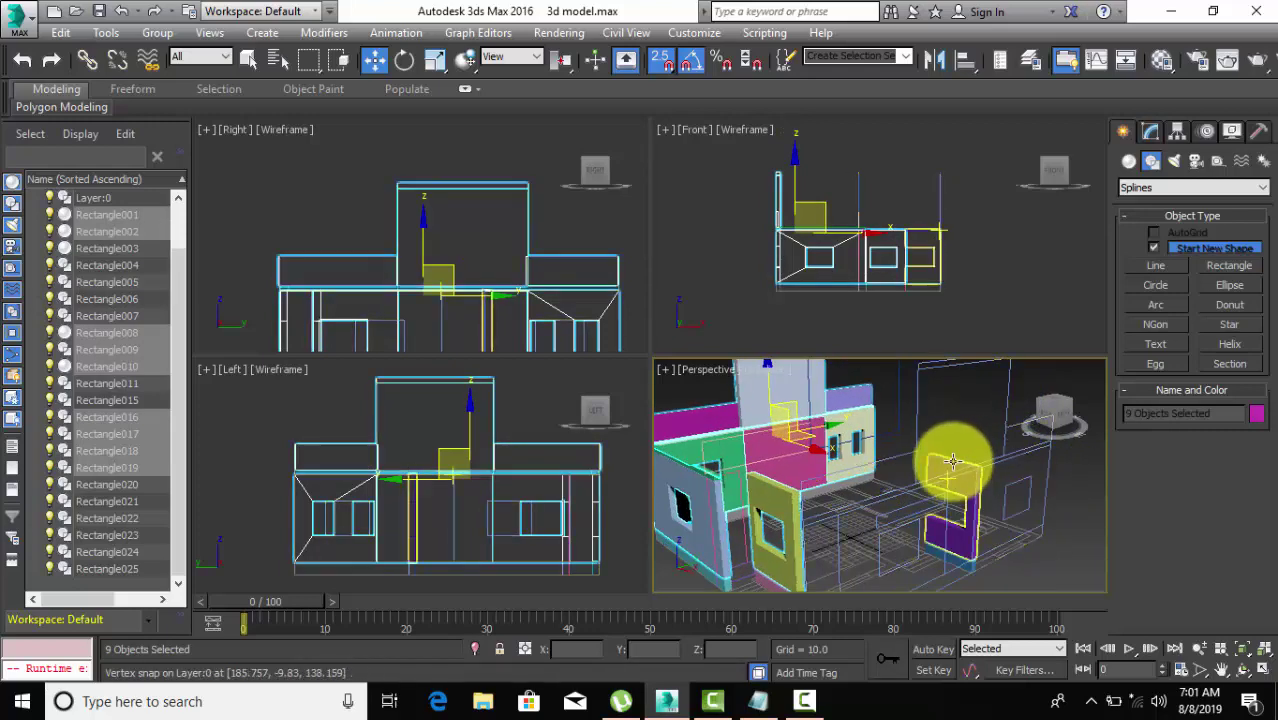
scroll(942, 463, down, 3)
scroll(885, 480, down, 2)
Hide the ten selected wall objects, then select and hide the six beam rectangles.
right_click(719, 400)
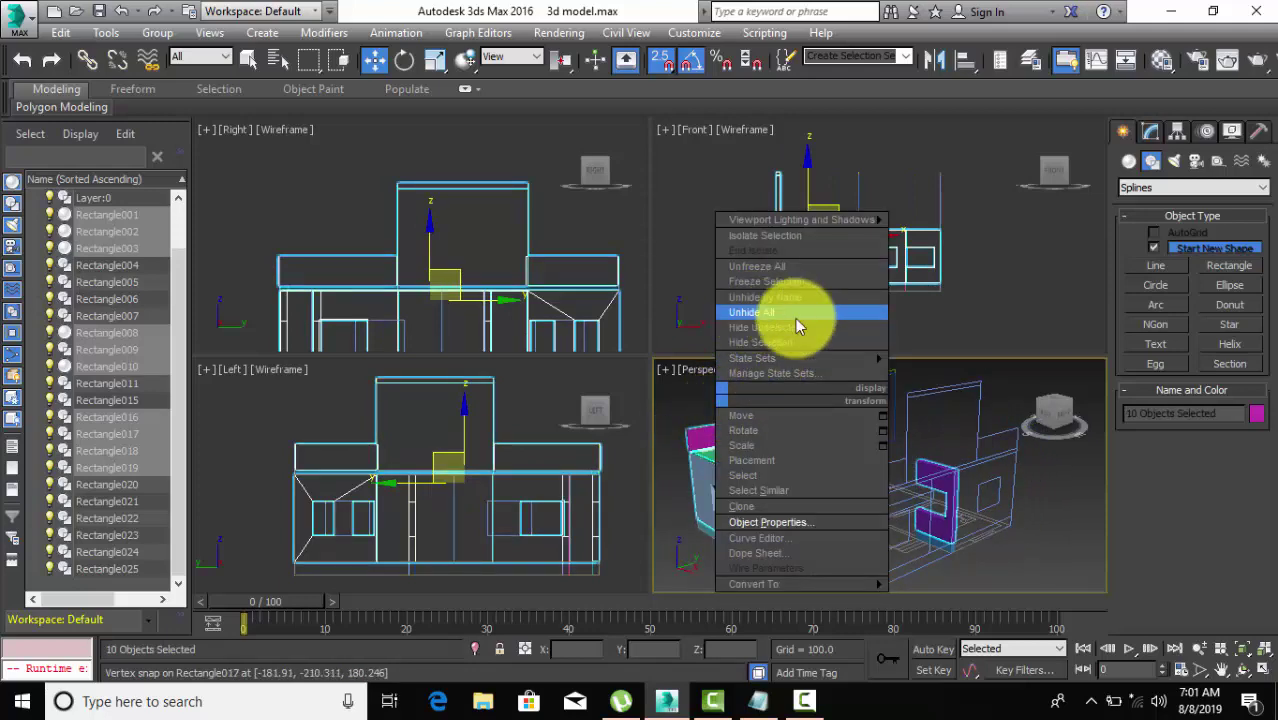
click(769, 342)
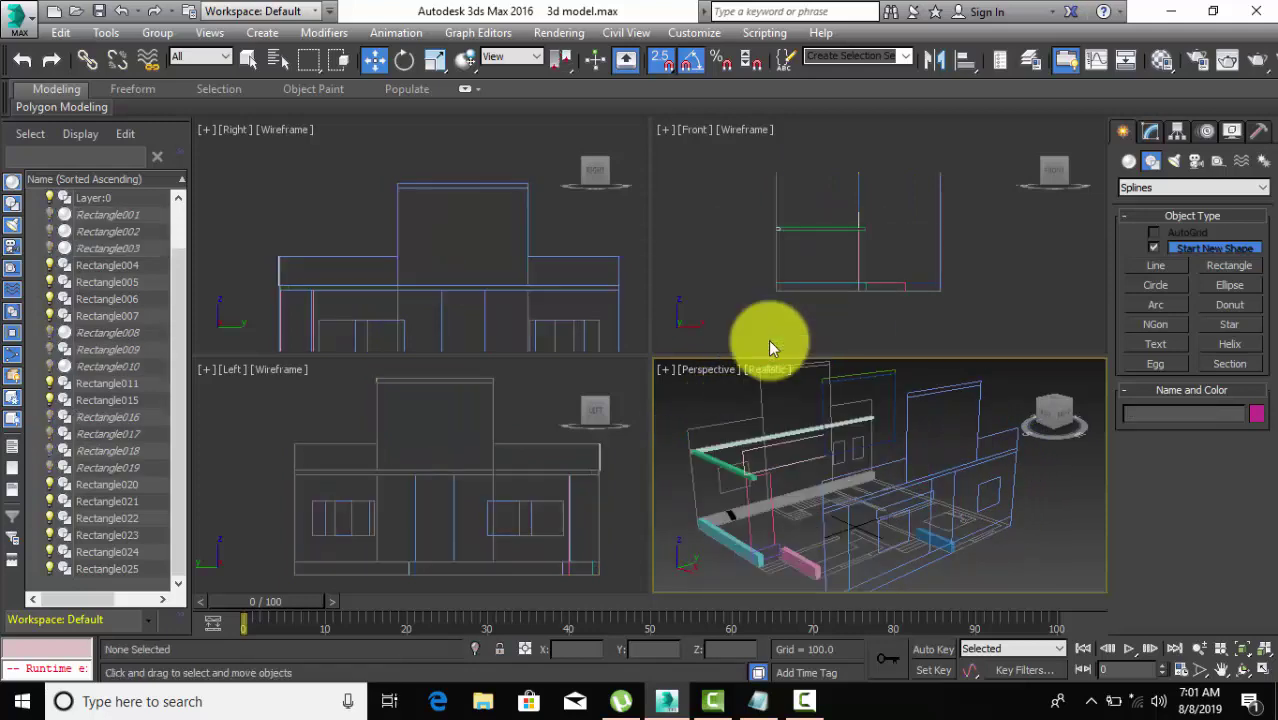
click(724, 461)
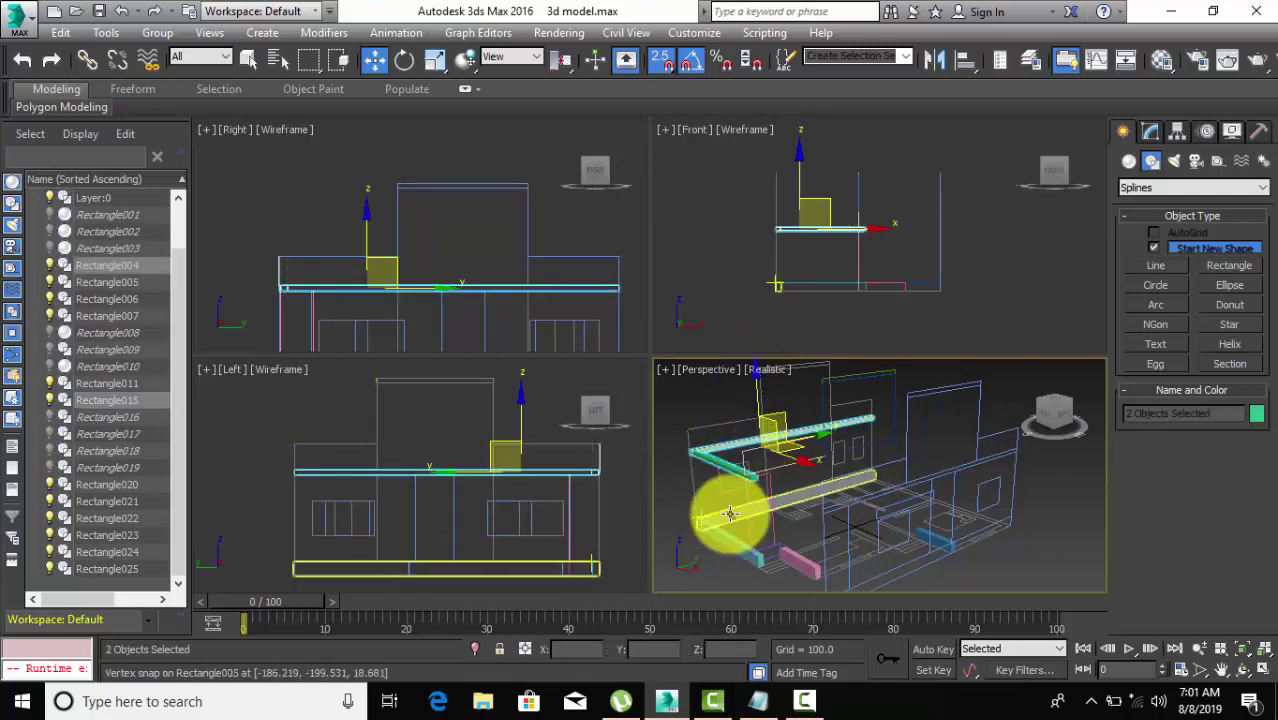
ctrl+click(727, 505)
ctrl+click(790, 545)
ctrl+click(839, 568)
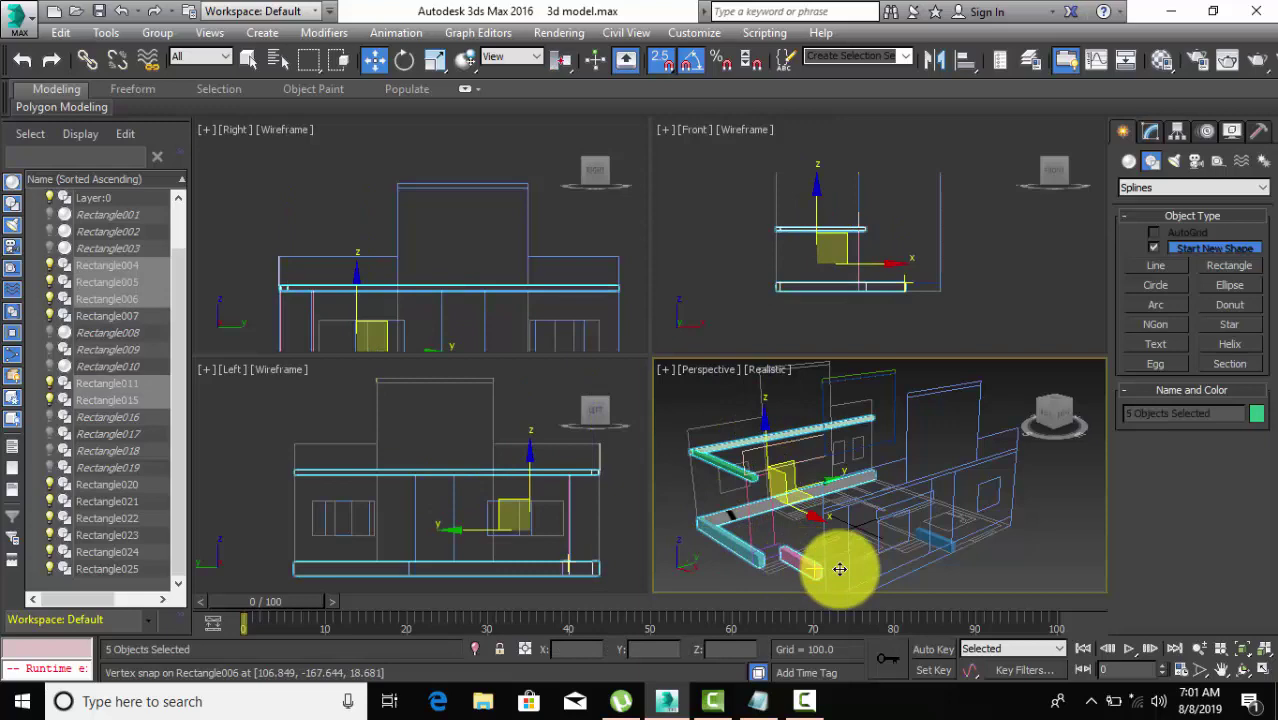
ctrl+click(932, 545)
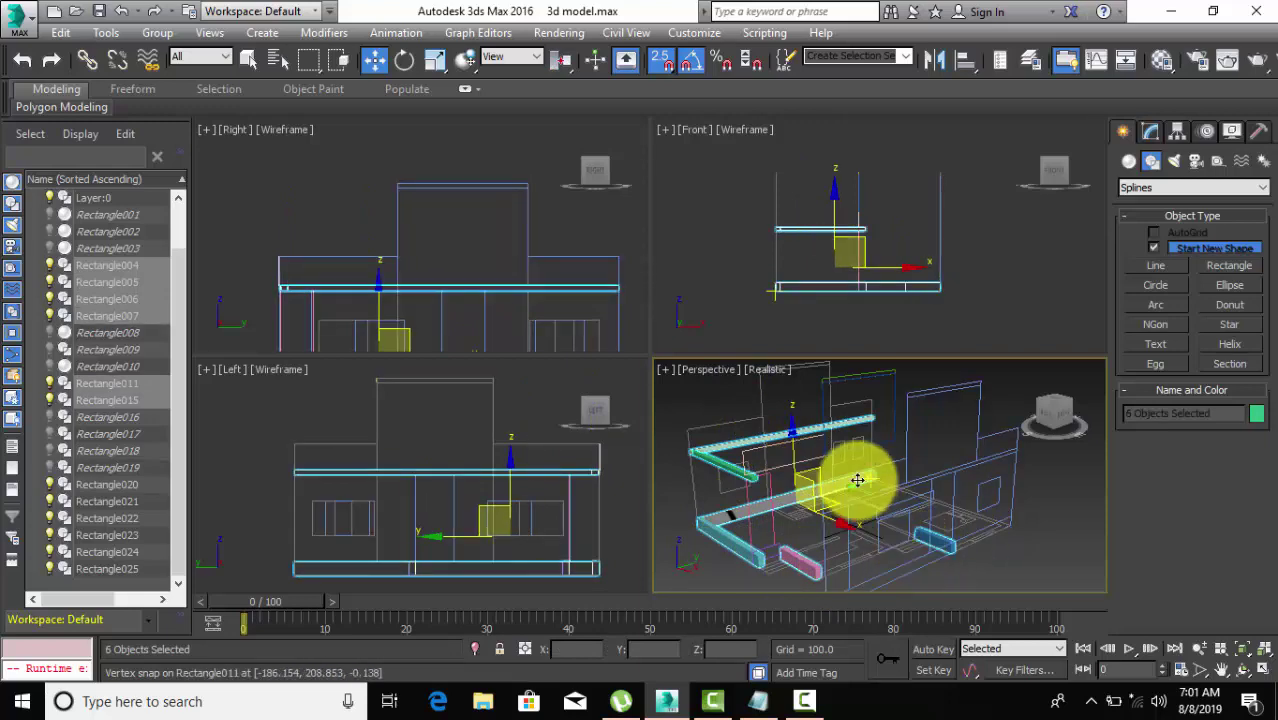
right_click(930, 418)
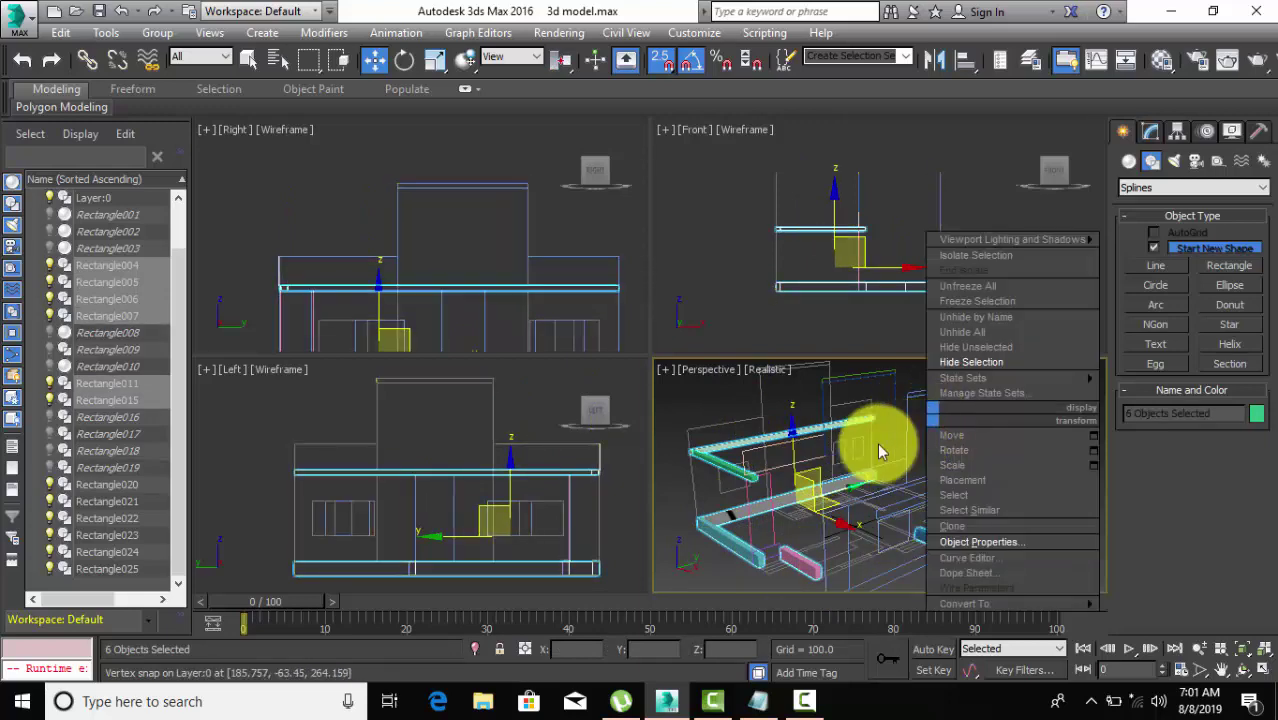
click(975, 364)
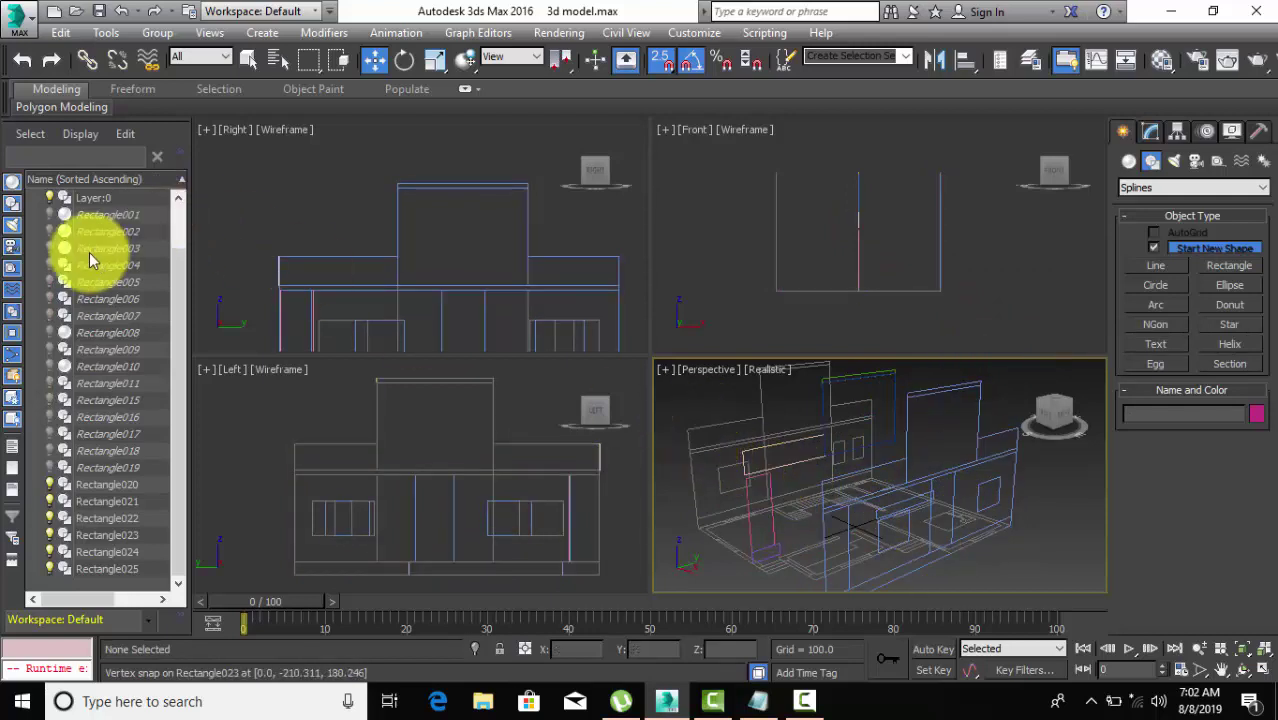
scroll(89, 251, up, 1)
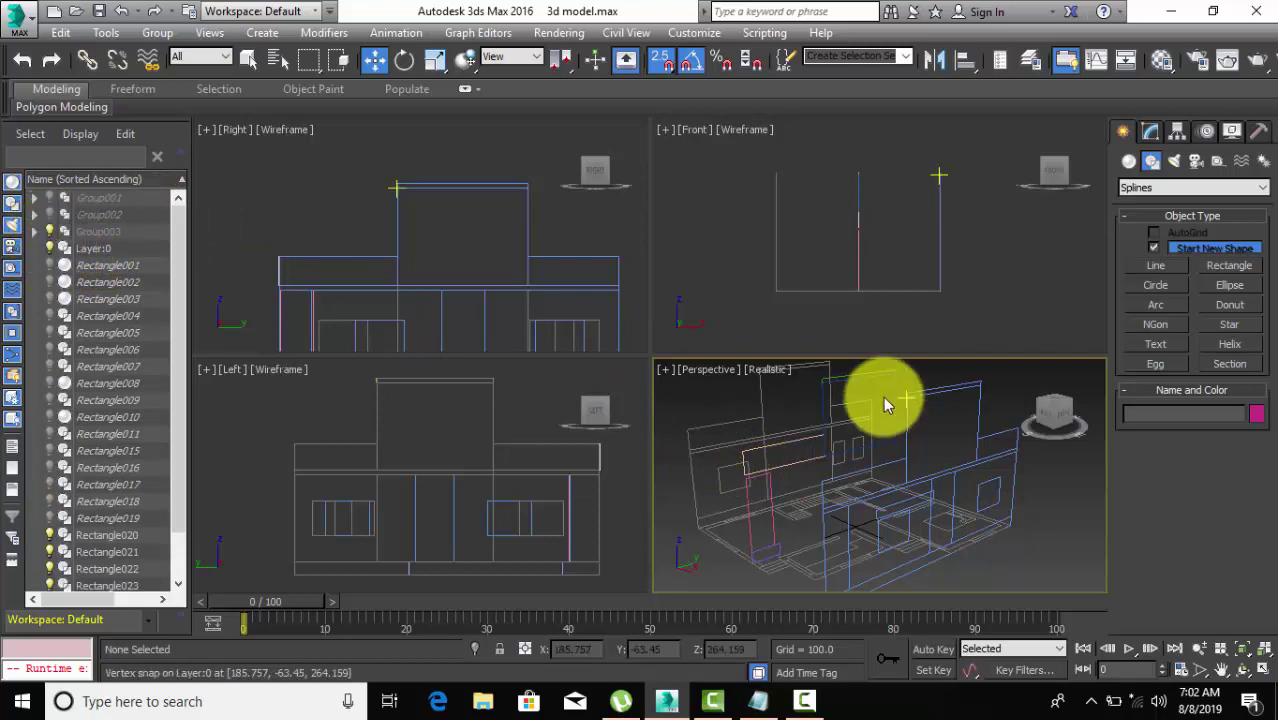
Group the remaining outline shape as Group004.
click(968, 456)
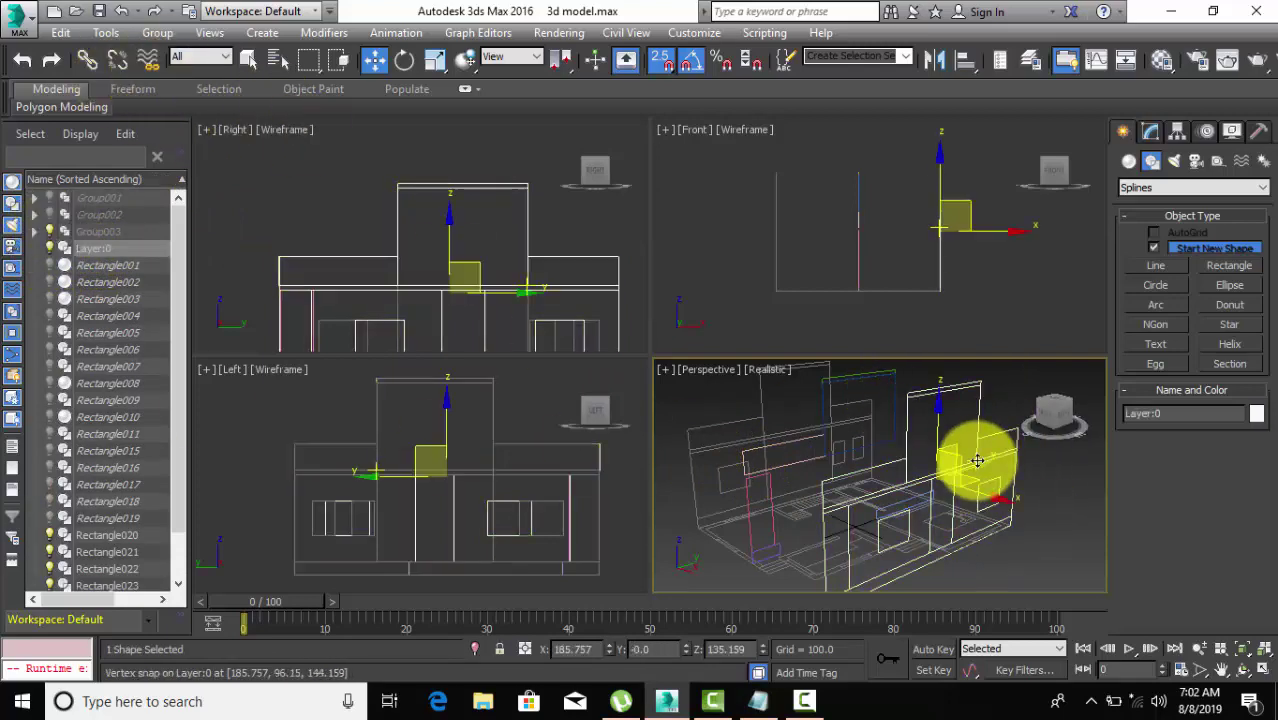
click(163, 32)
click(179, 58)
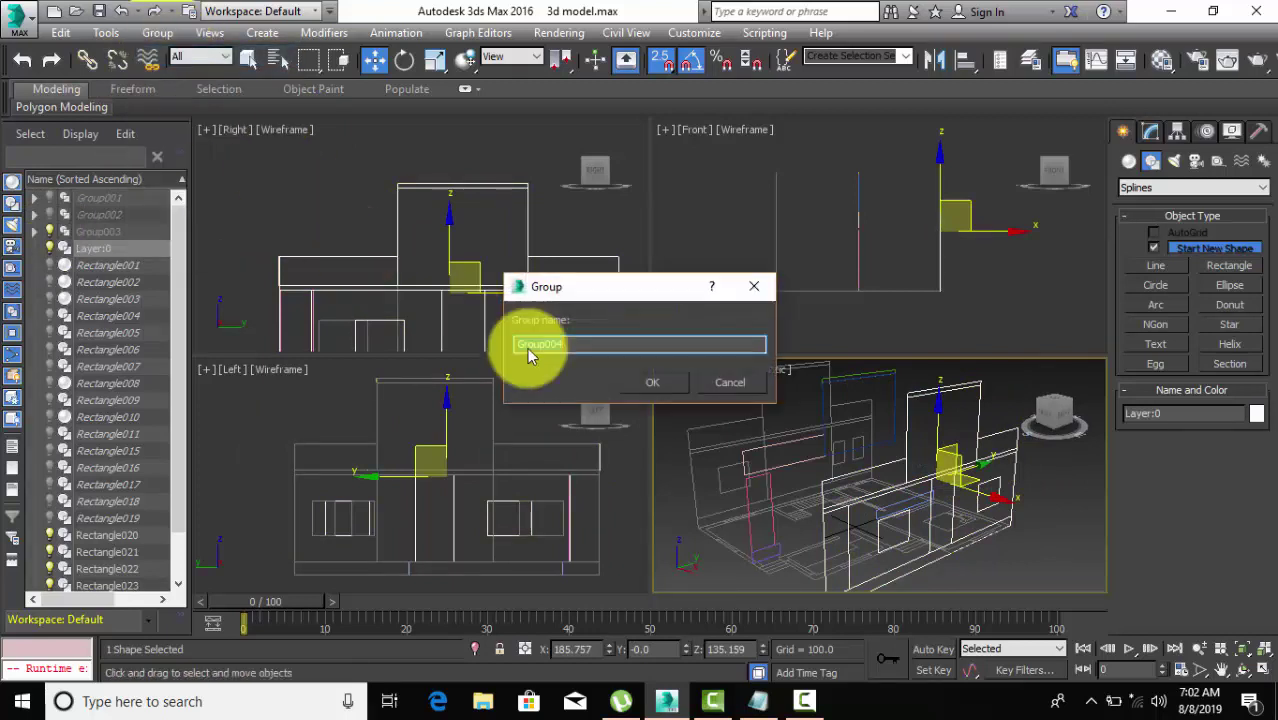
click(648, 382)
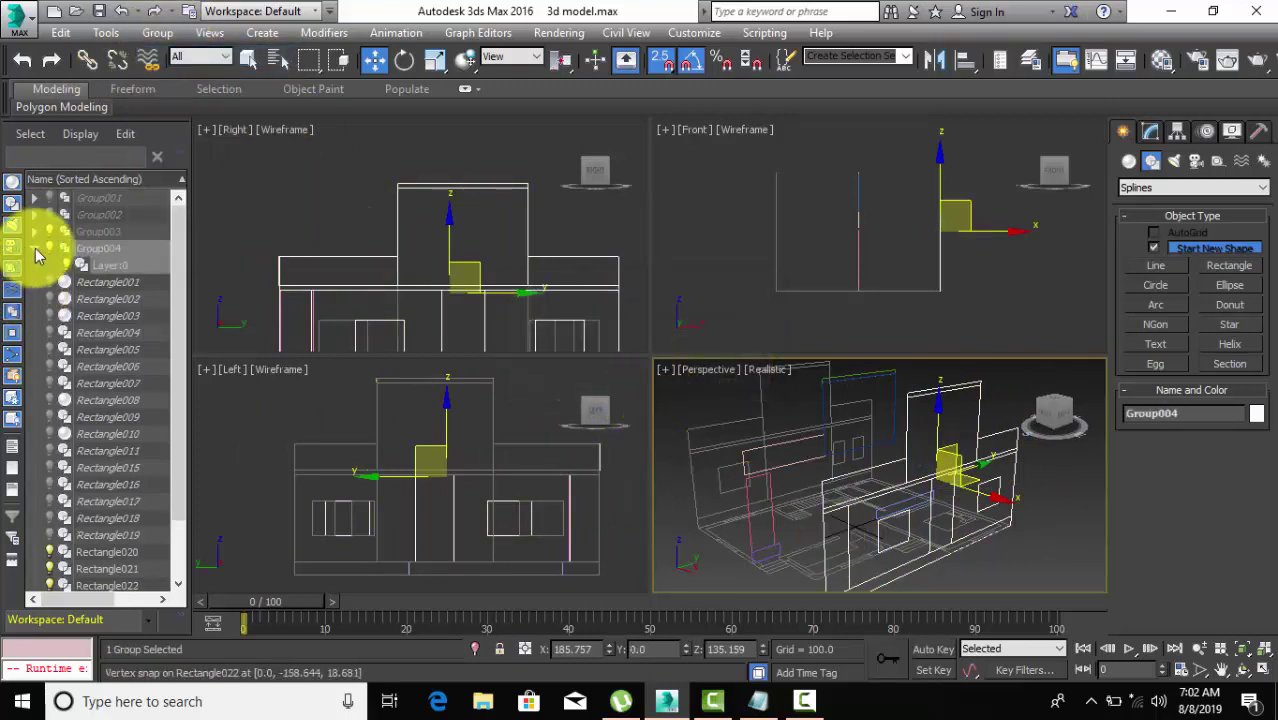
Hide Group003's wall and window-frame outlines in the Scene Explorer and orbit to the front.
click(33, 233)
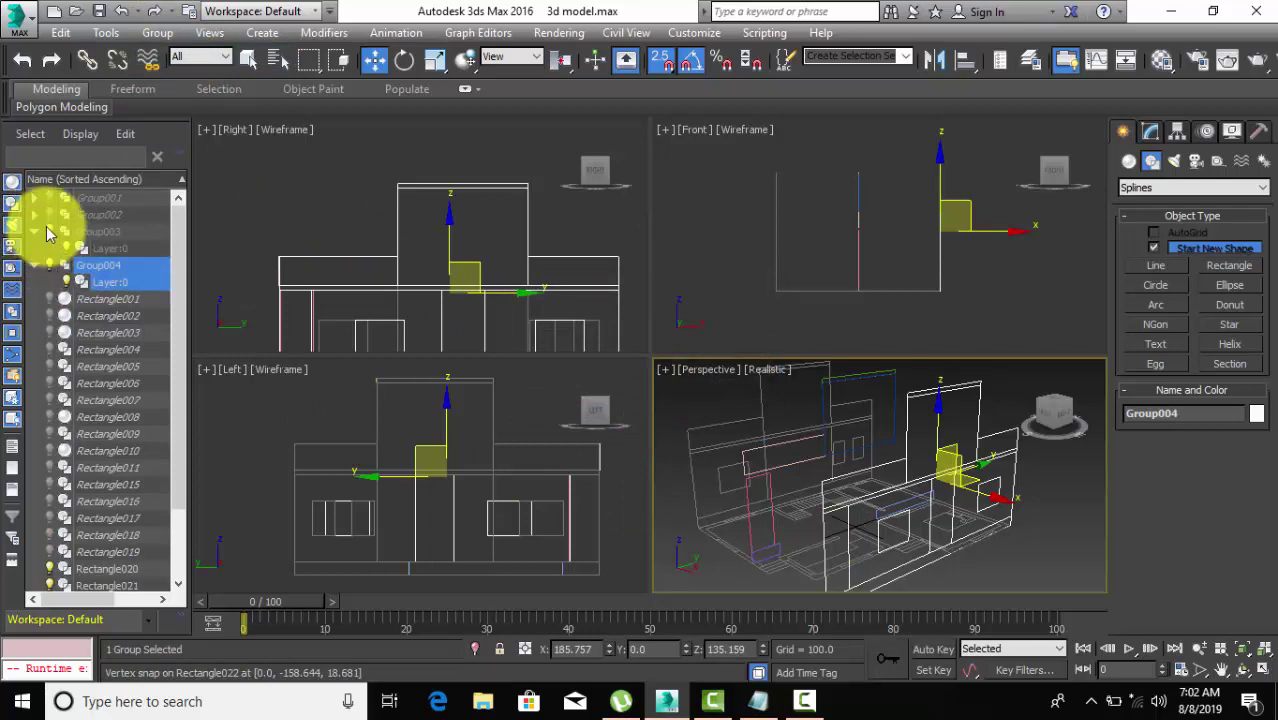
click(67, 245)
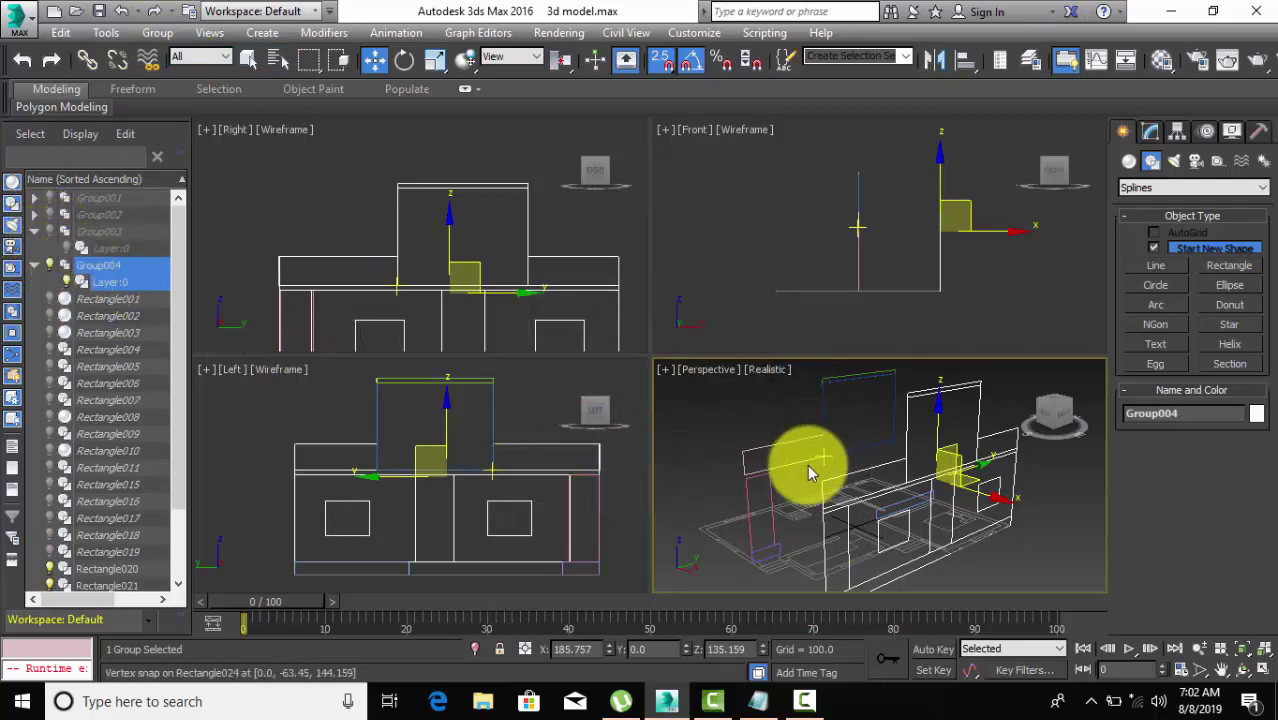
scroll(807, 464, down, 2)
mouse_move(795, 483)
alt+middle_down()
mouse_move(727, 480)
mouse_move(736, 449)
mouse_move(718, 458)
mouse_move(770, 485)
mouse_move(720, 480)
alt+middle_up()
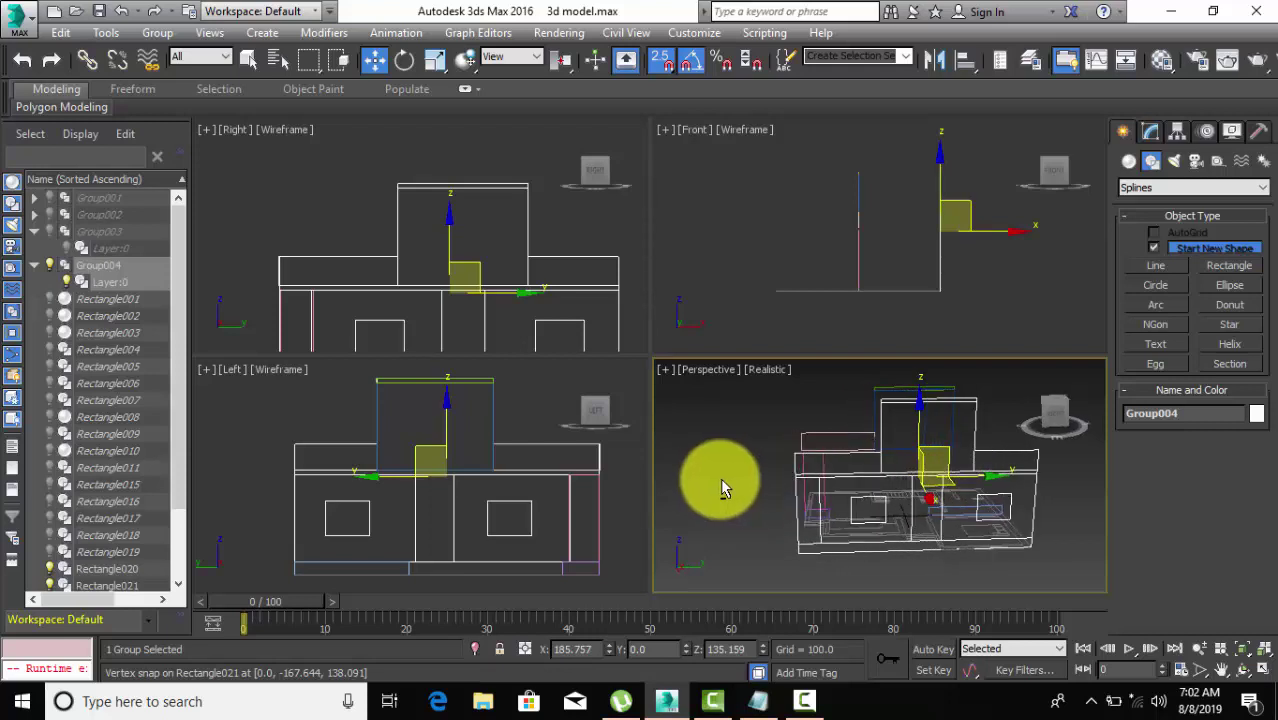
scroll(460, 290, down, 3)
Frame the model in the Right view and draw a long thin rectangle along its base.
middle_drag(456, 277, 436, 243)
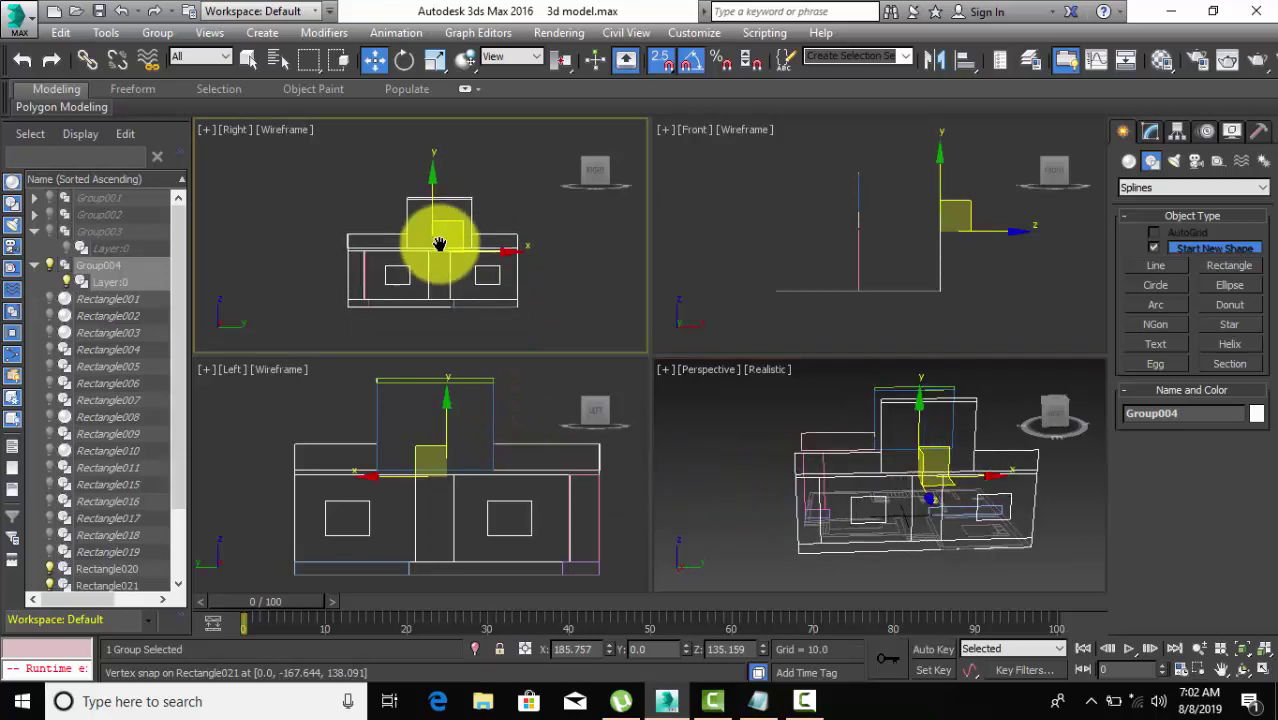
click(1226, 268)
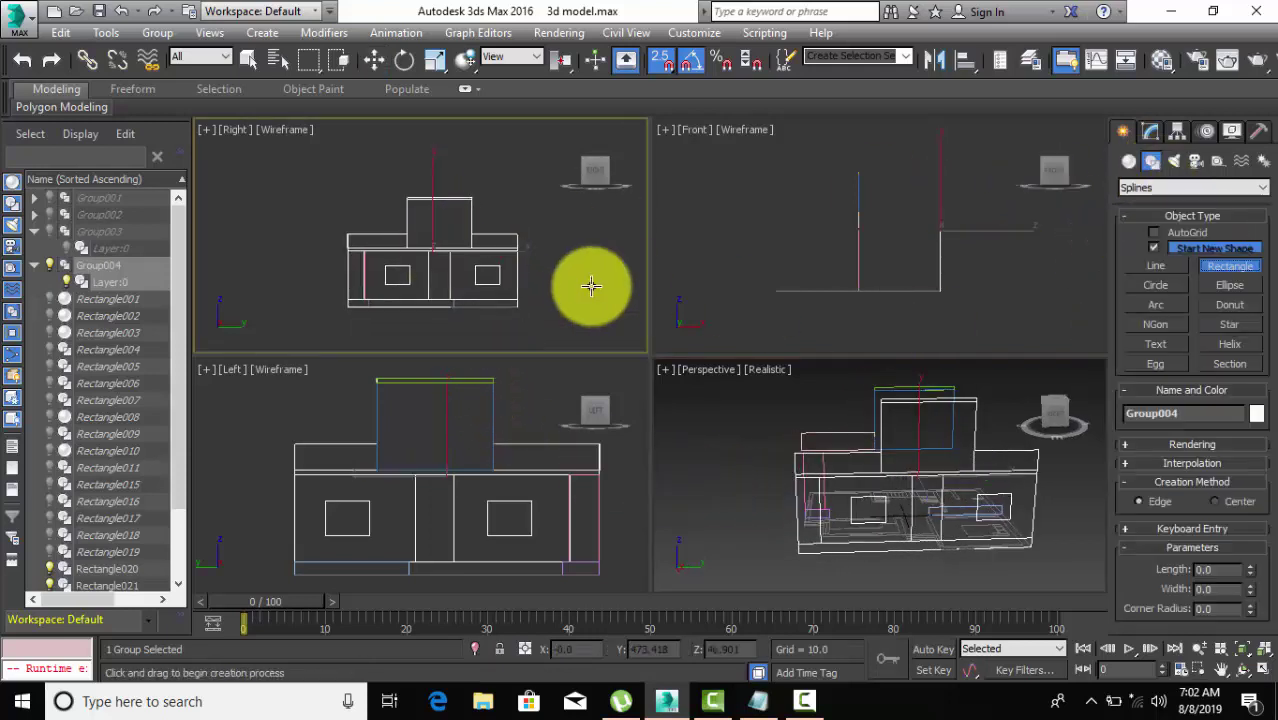
scroll(465, 314, up, 3)
scroll(470, 315, up, 3)
scroll(468, 308, down, 3)
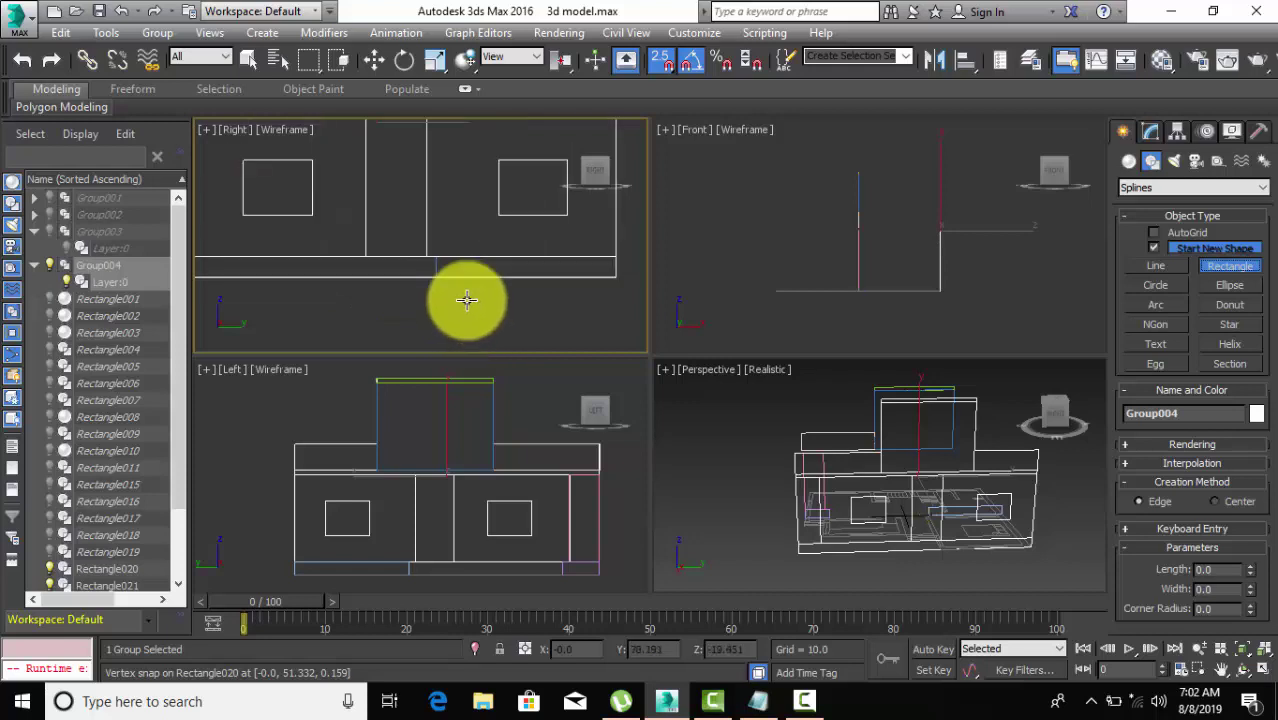
scroll(502, 294, up, 2)
drag(577, 263, 398, 287)
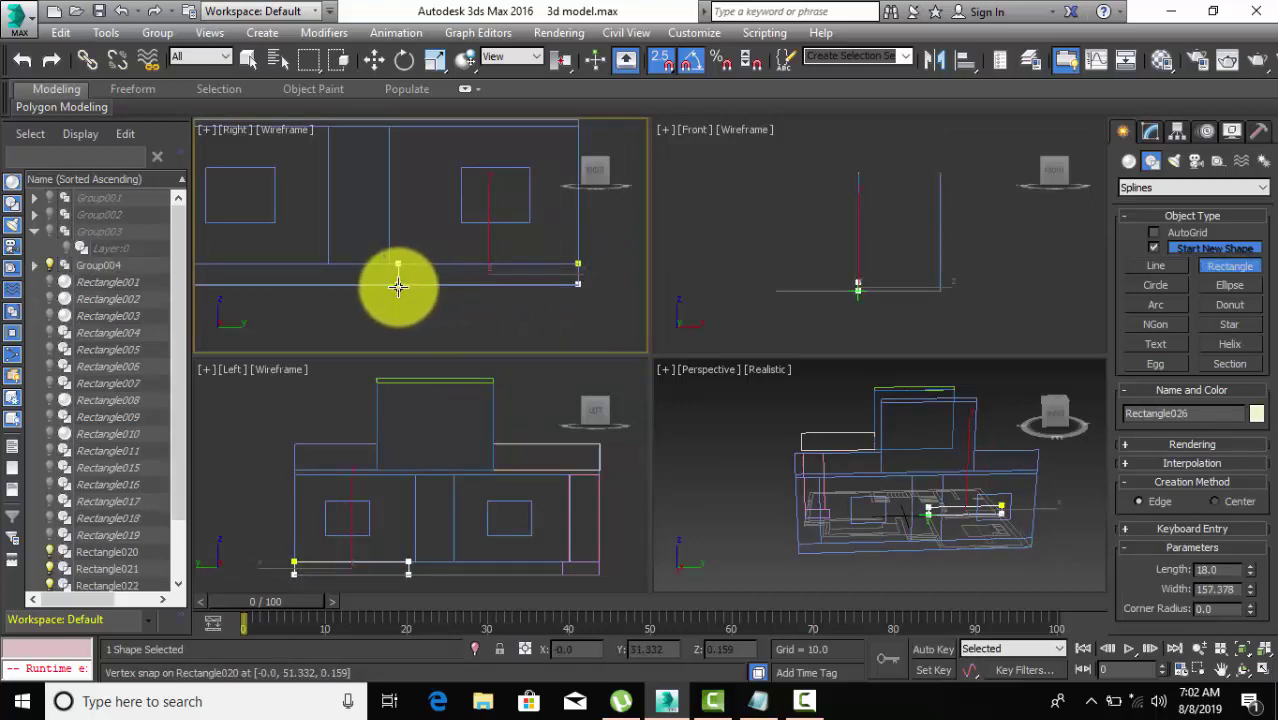
Draw the 120-tall wall rectangle, Rectangle028 above it, and a thin top slab about 417 wide.
middle_drag(436, 257, 448, 237)
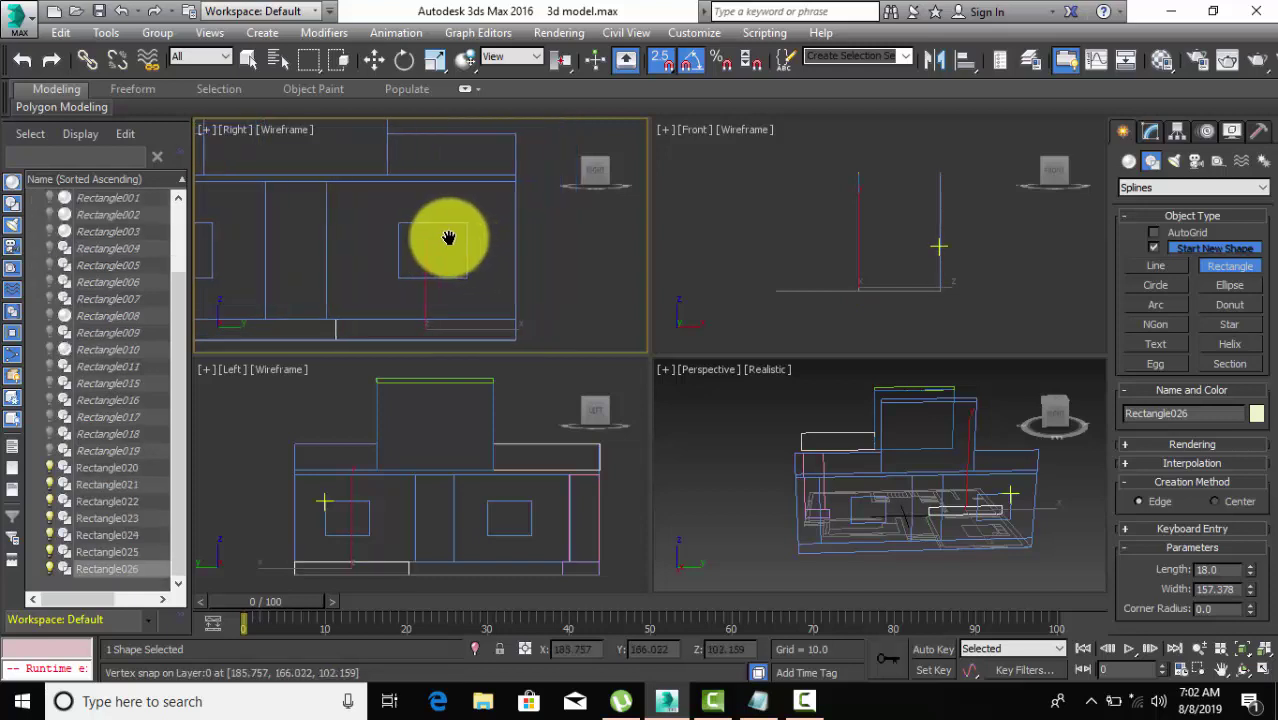
drag(506, 203, 320, 315)
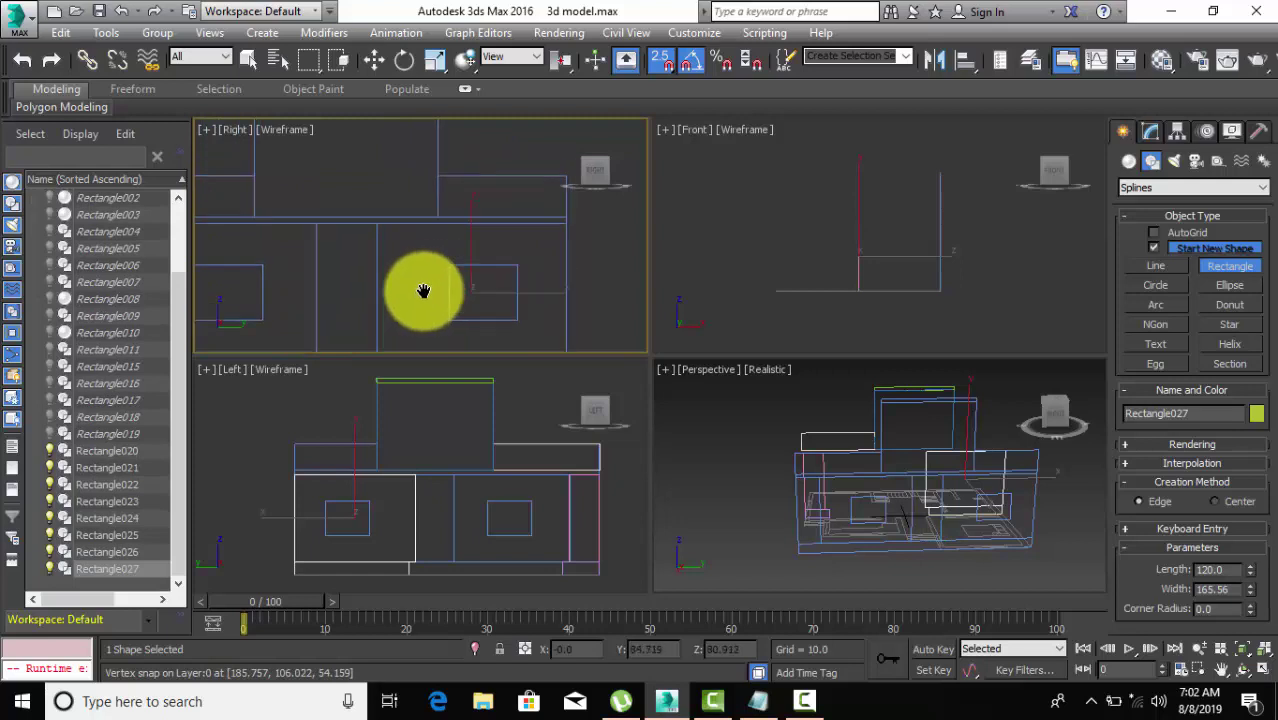
middle_drag(376, 254, 379, 337)
mouse_move(392, 221)
mouse_down()
mouse_move(519, 262)
mouse_move(334, 262)
mouse_up()
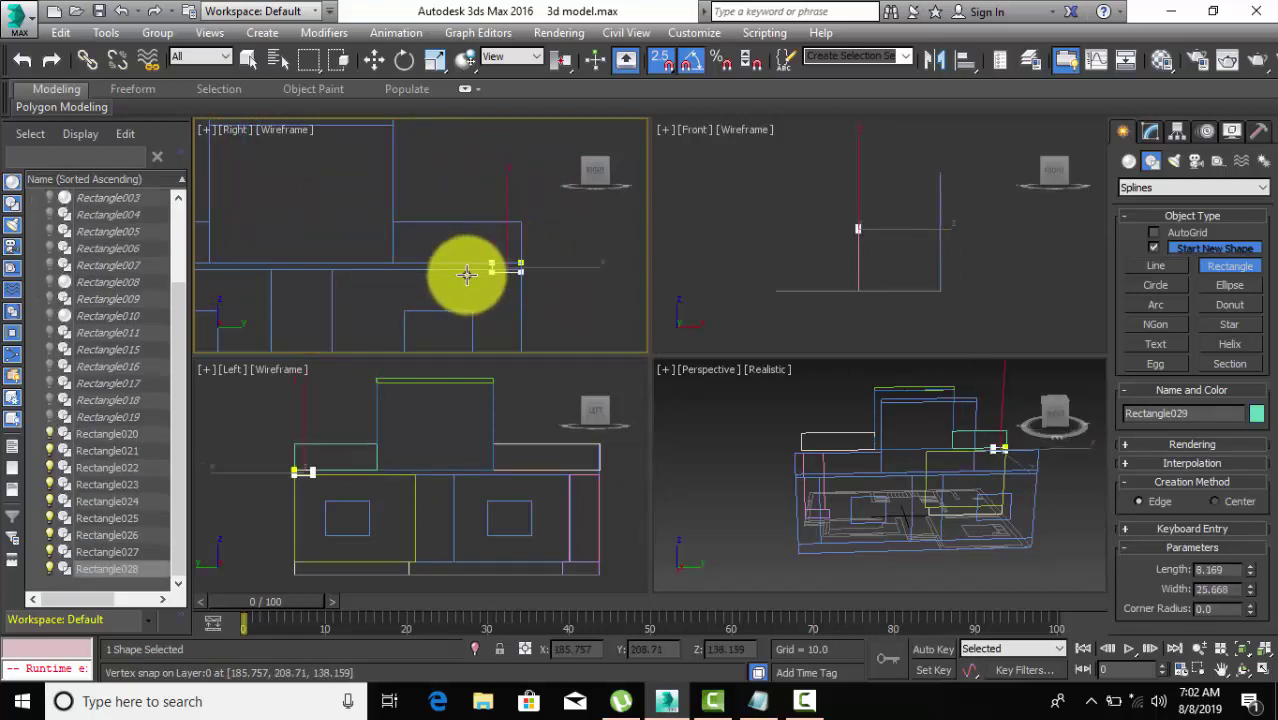
scroll(334, 262, down, 2)
middle_drag(334, 262, 462, 278)
drag(462, 278, 308, 285)
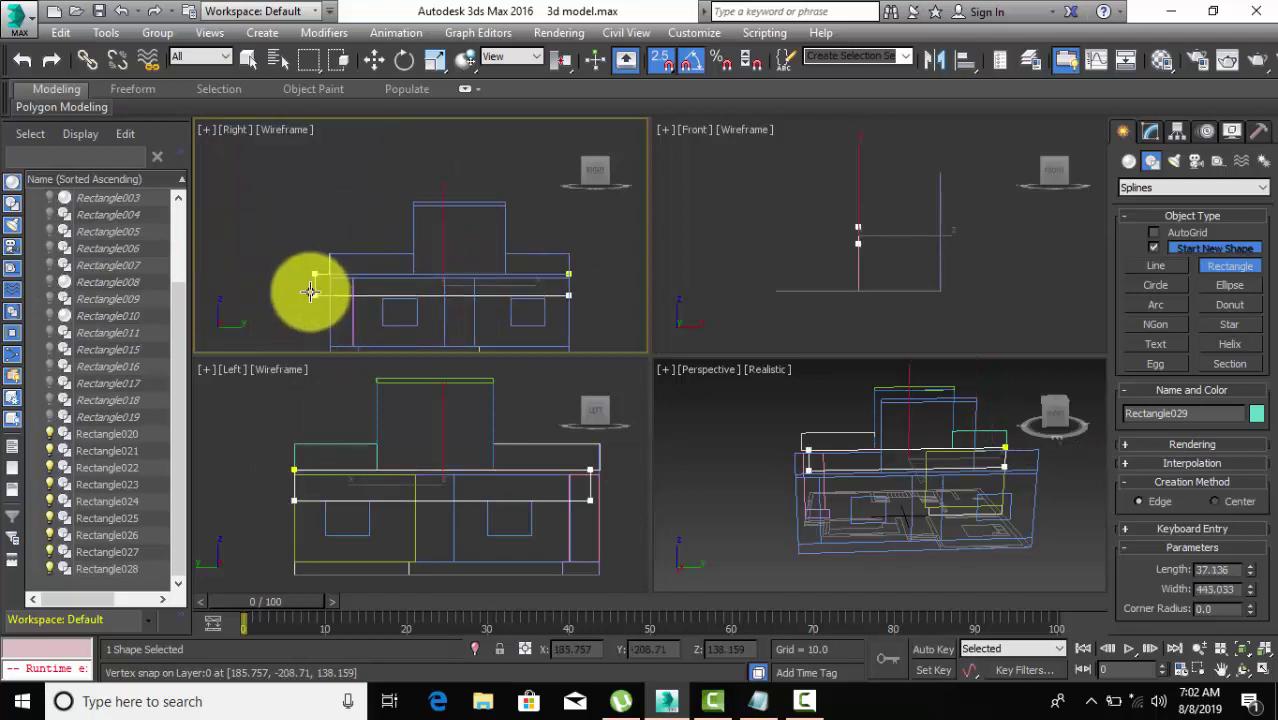
scroll(384, 242, up, 3)
click(386, 244)
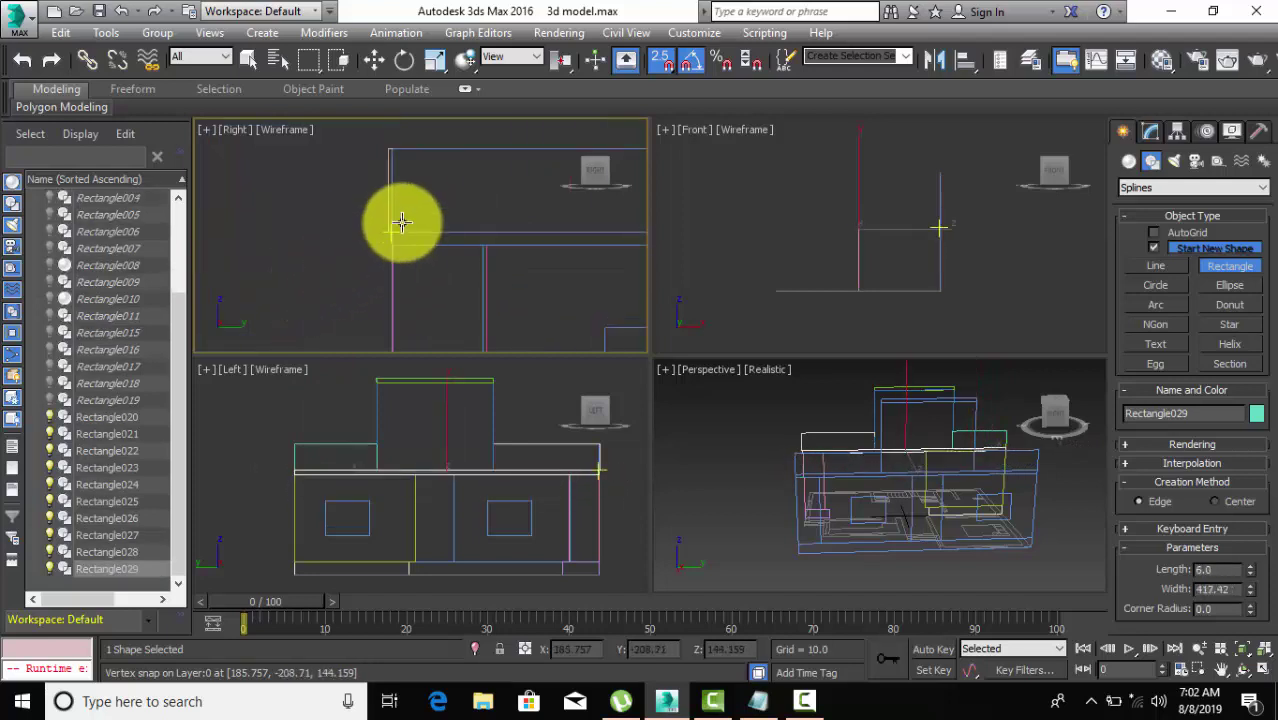
Draw two 48 by 60 window rectangles in the Right view.
mouse_move(431, 207)
middle_down()
mouse_move(355, 215)
mouse_move(381, 212)
middle_up()
drag(412, 247, 476, 302)
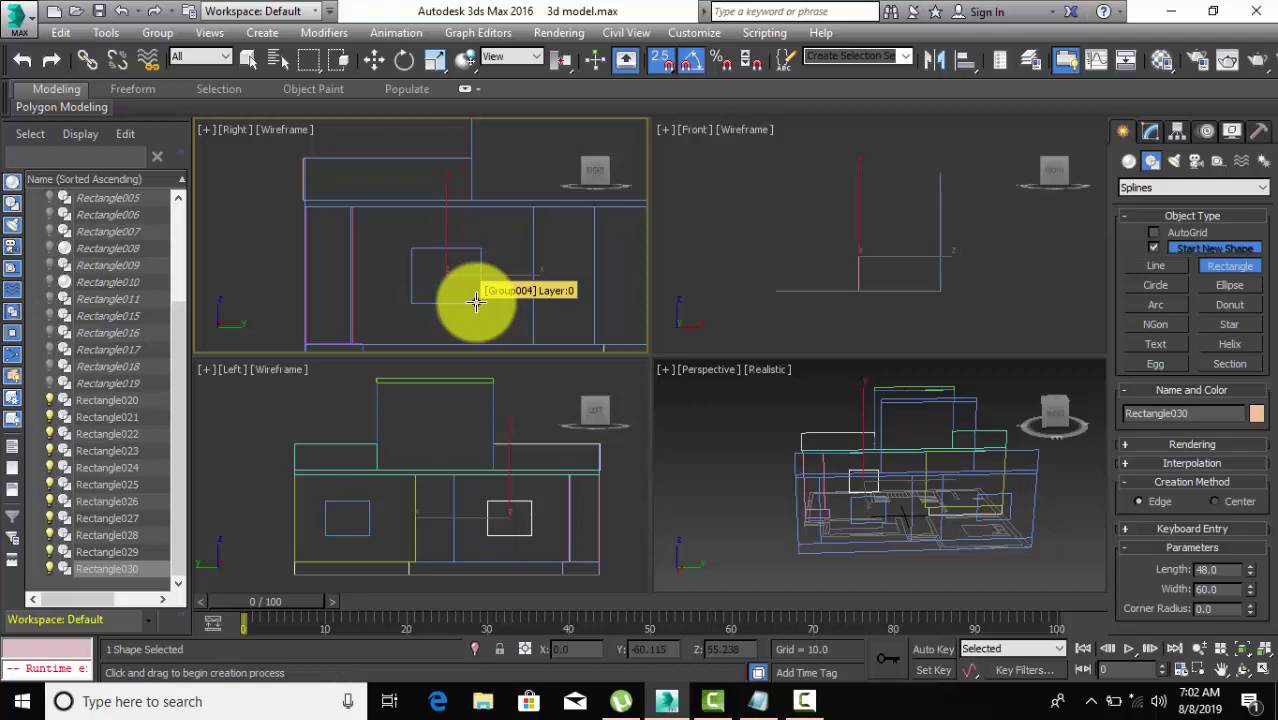
scroll(442, 240, down, 2)
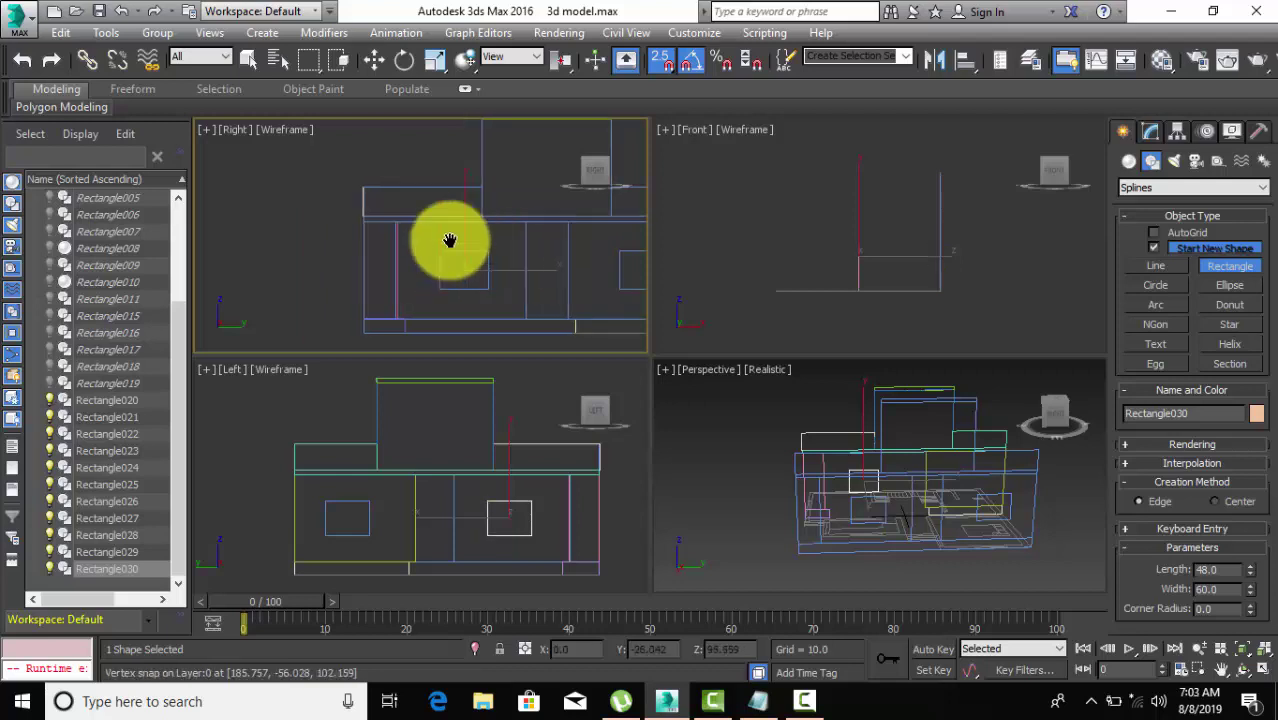
middle_drag(442, 240, 351, 194)
drag(412, 206, 468, 250)
scroll(475, 251, down, 1)
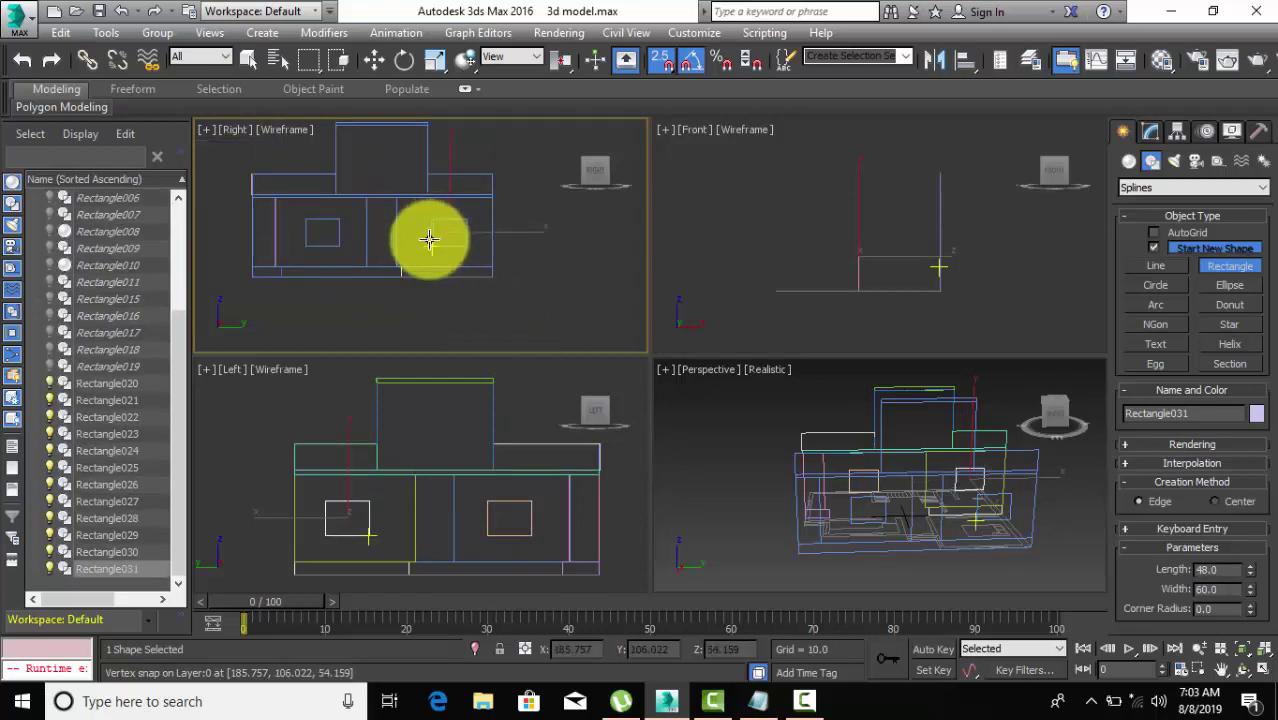
mouse_move(444, 231)
middle_down()
mouse_move(450, 248)
mouse_move(293, 297)
mouse_move(180, 309)
mouse_move(328, 320)
mouse_move(471, 300)
mouse_move(422, 294)
middle_up()
Set the orthographic viewport to Right and snap-draw a thin rectangle along the wall base.
key(w)
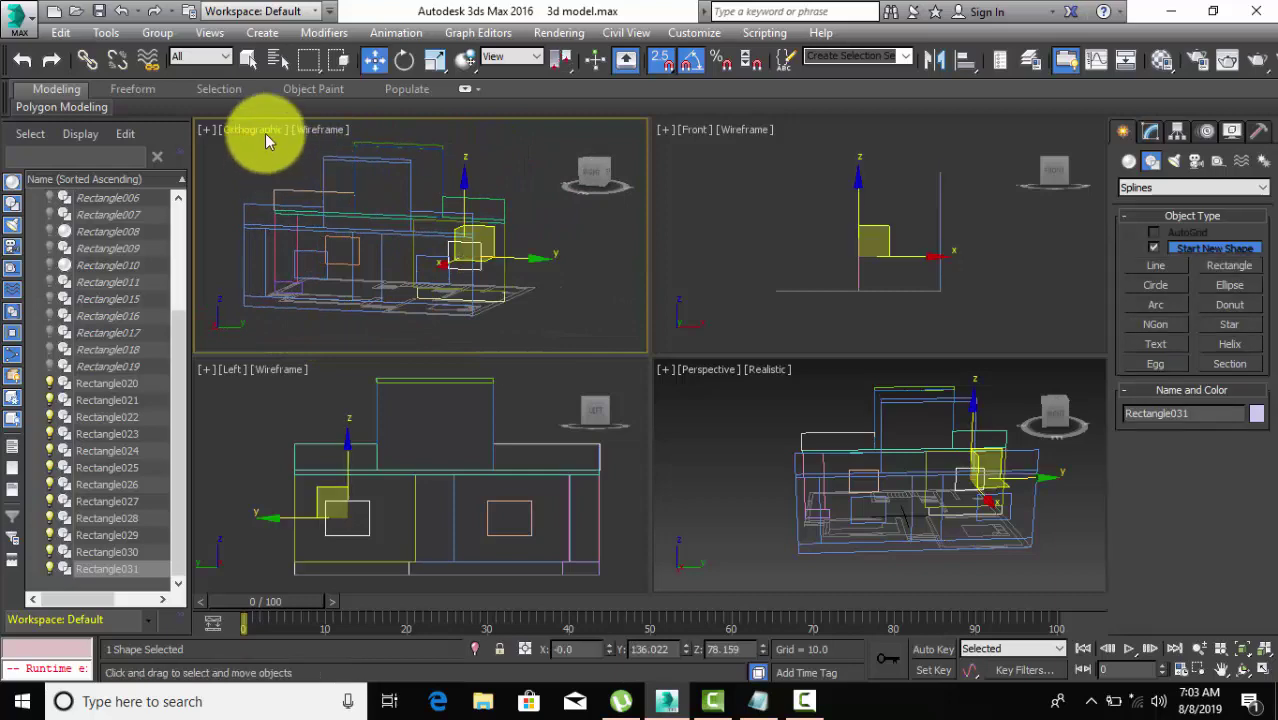
click(265, 131)
click(313, 343)
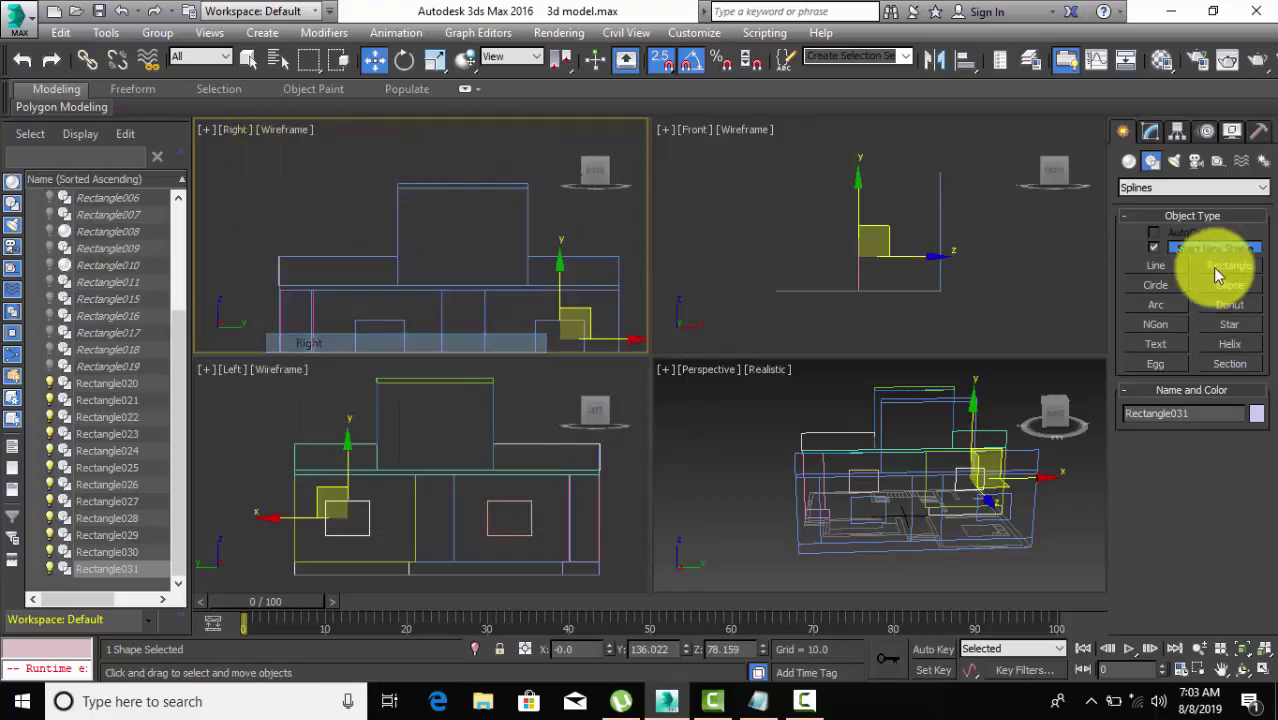
click(1229, 266)
middle_drag(543, 203, 534, 156)
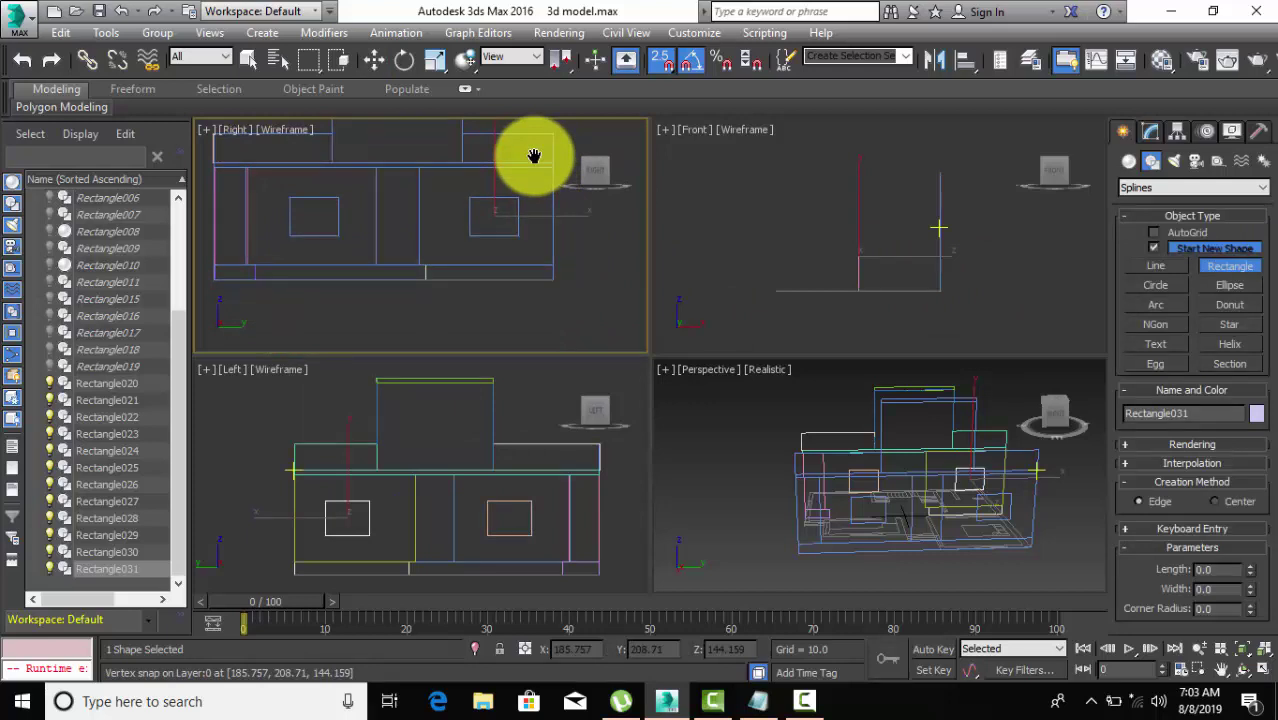
middle_drag(534, 156, 565, 120)
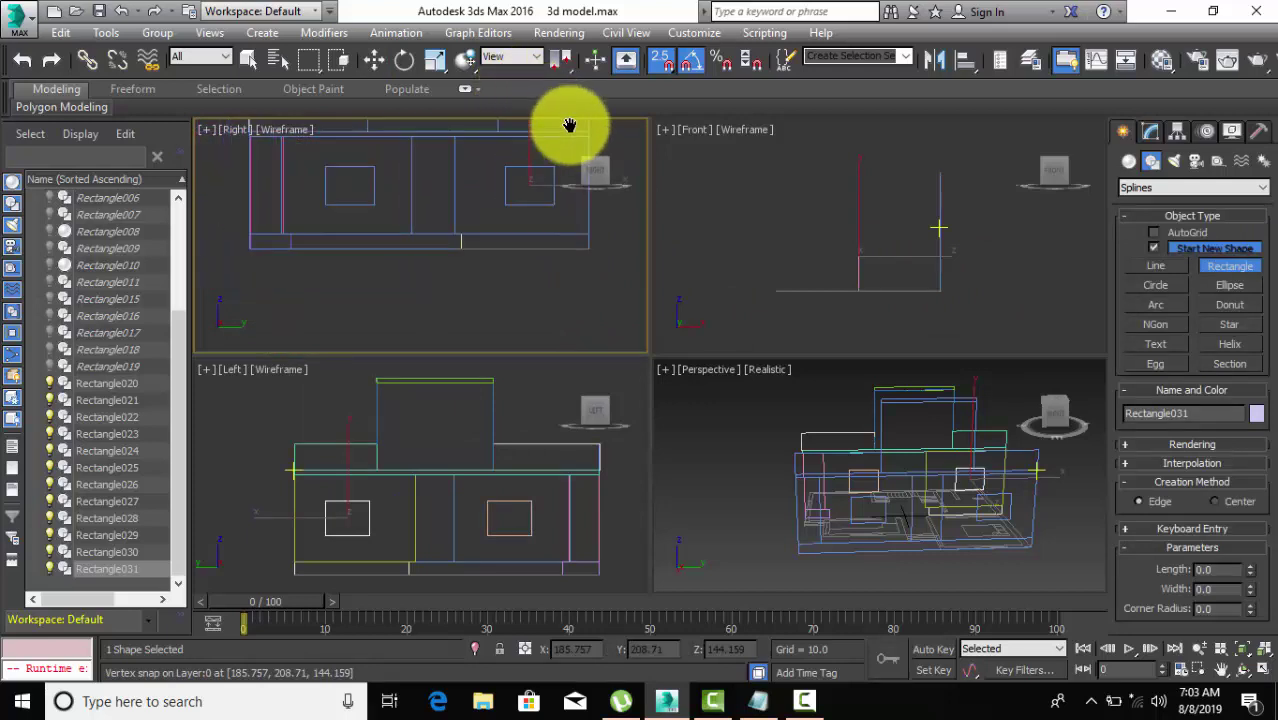
drag(292, 234, 463, 248)
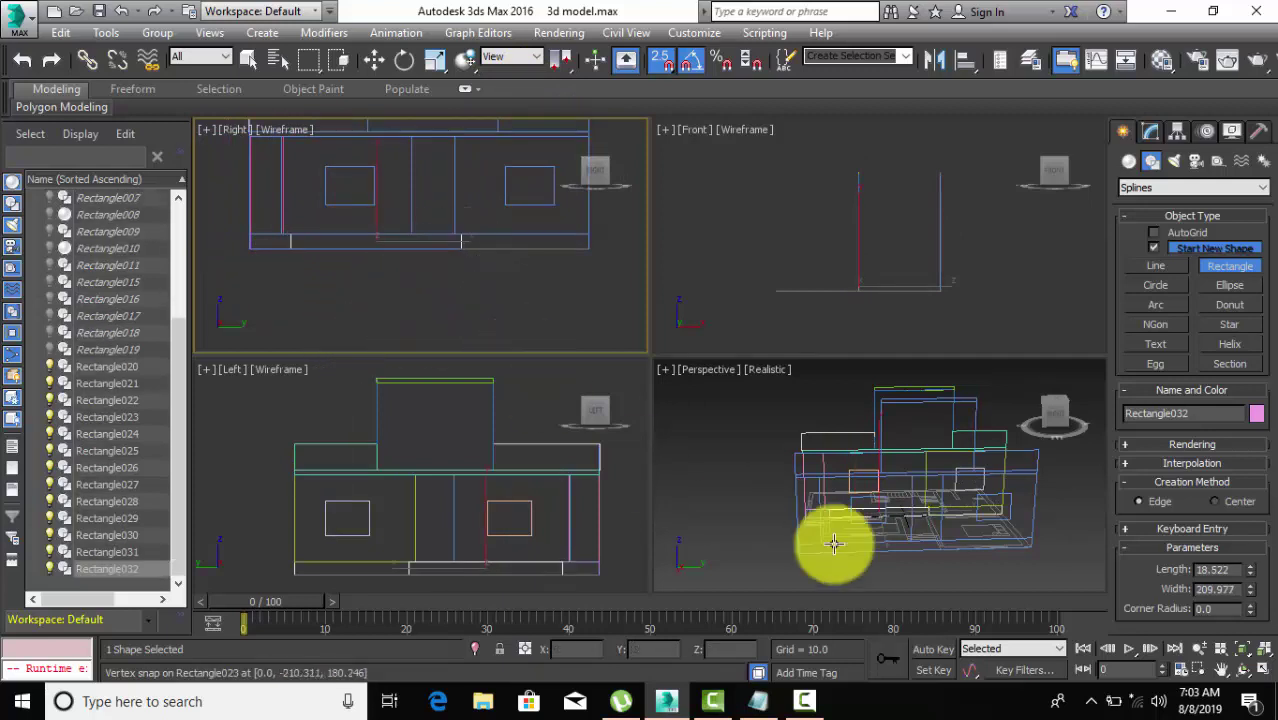
Orbit the Perspective view to the house's side and select Rectangle023, then Rectangle027.
click(893, 543)
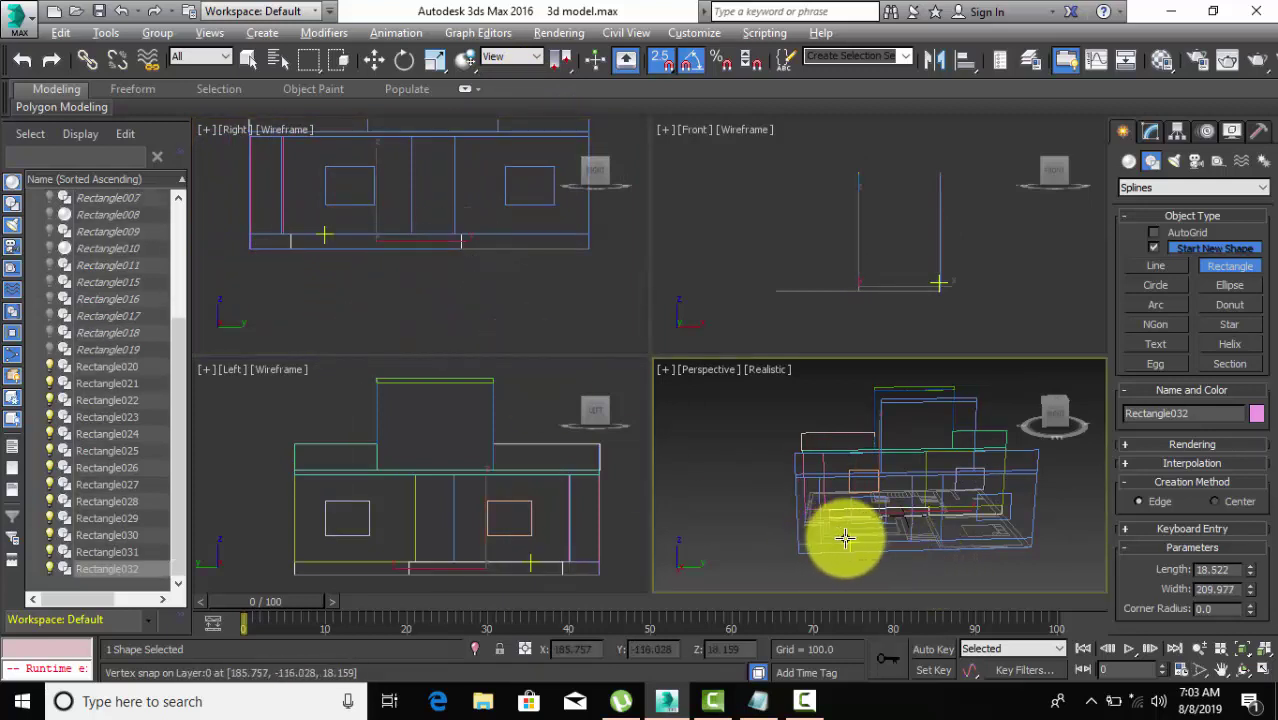
alt+middle_drag(845, 538, 676, 542)
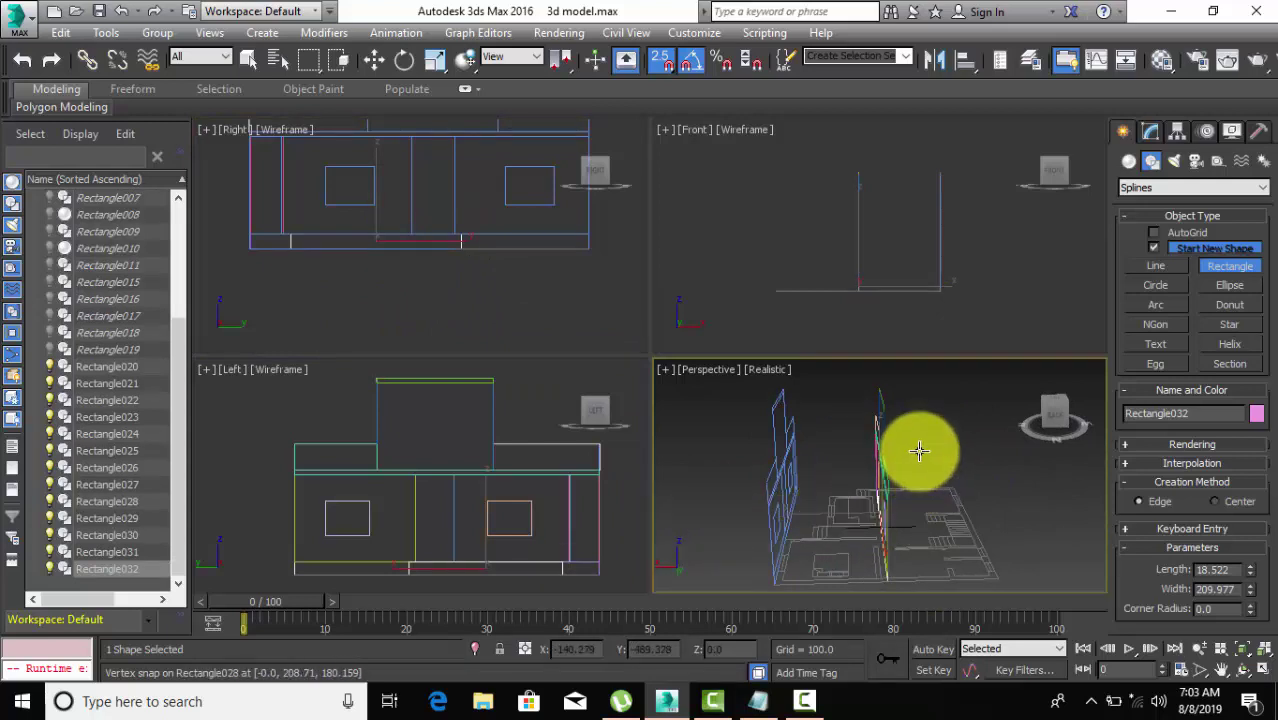
mouse_move(919, 451)
alt+middle_down()
mouse_move(970, 456)
mouse_move(950, 442)
alt+middle_up()
key(w)
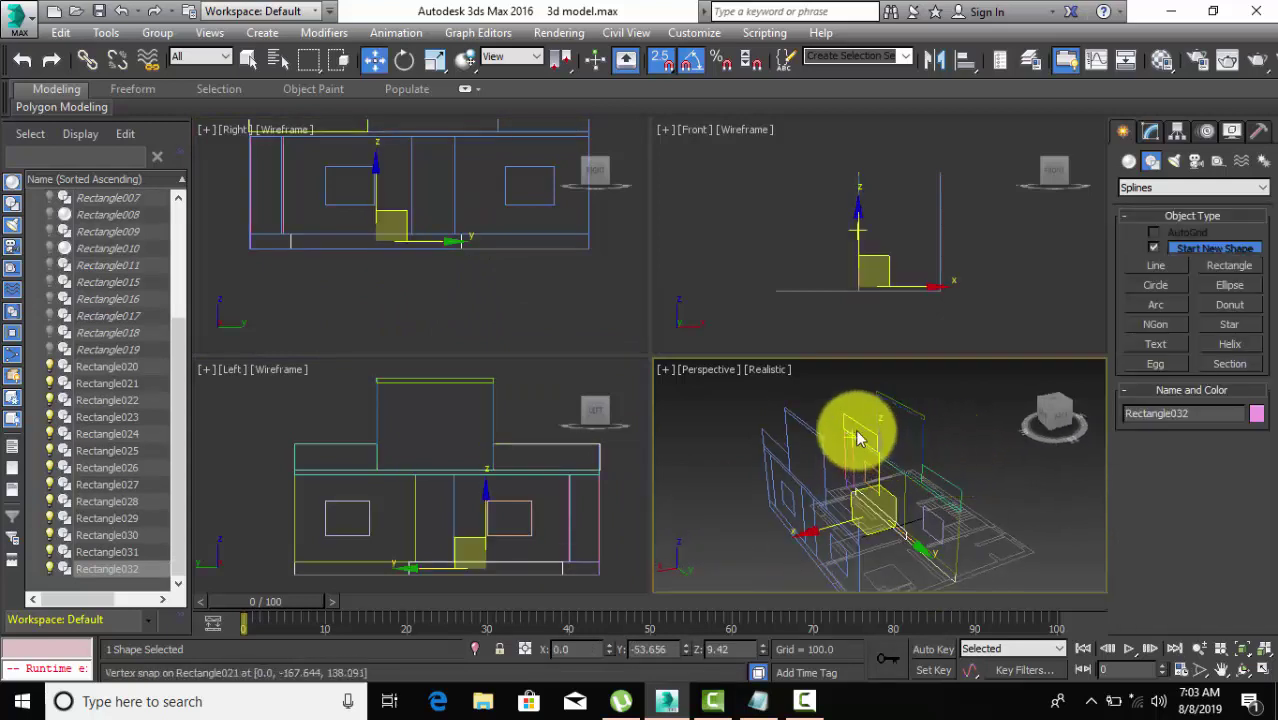
click(943, 509)
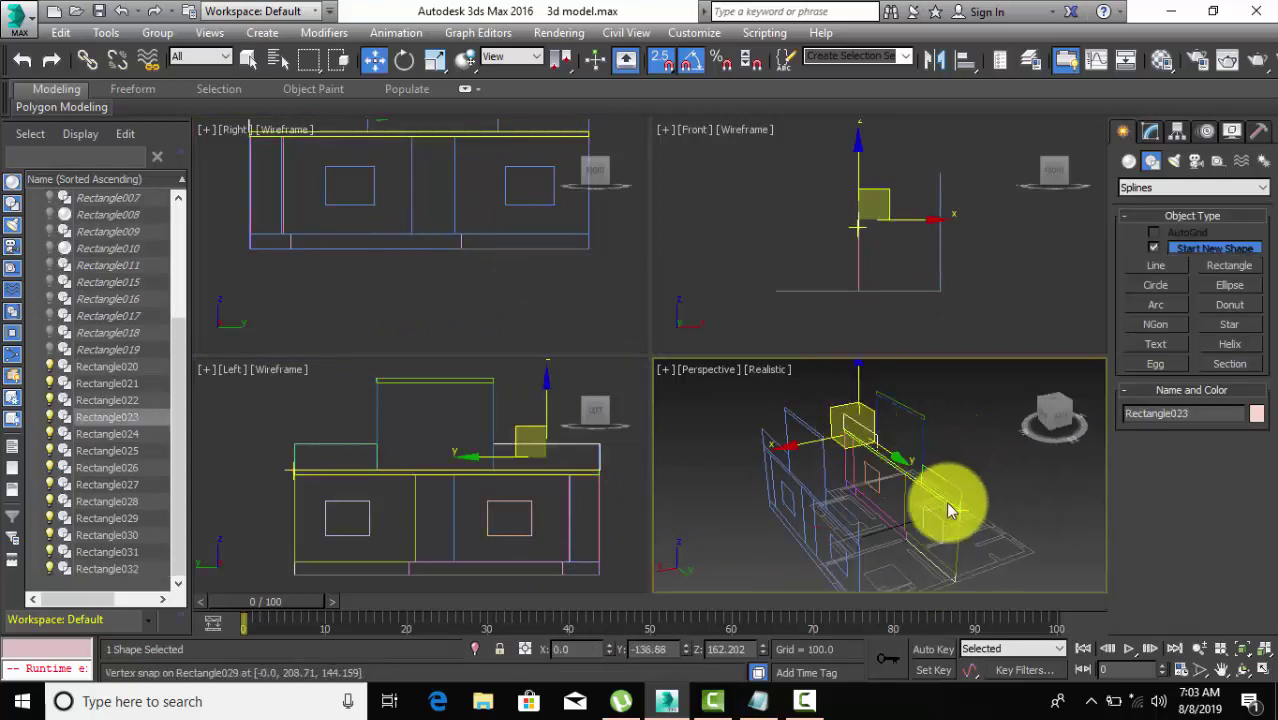
click(945, 527)
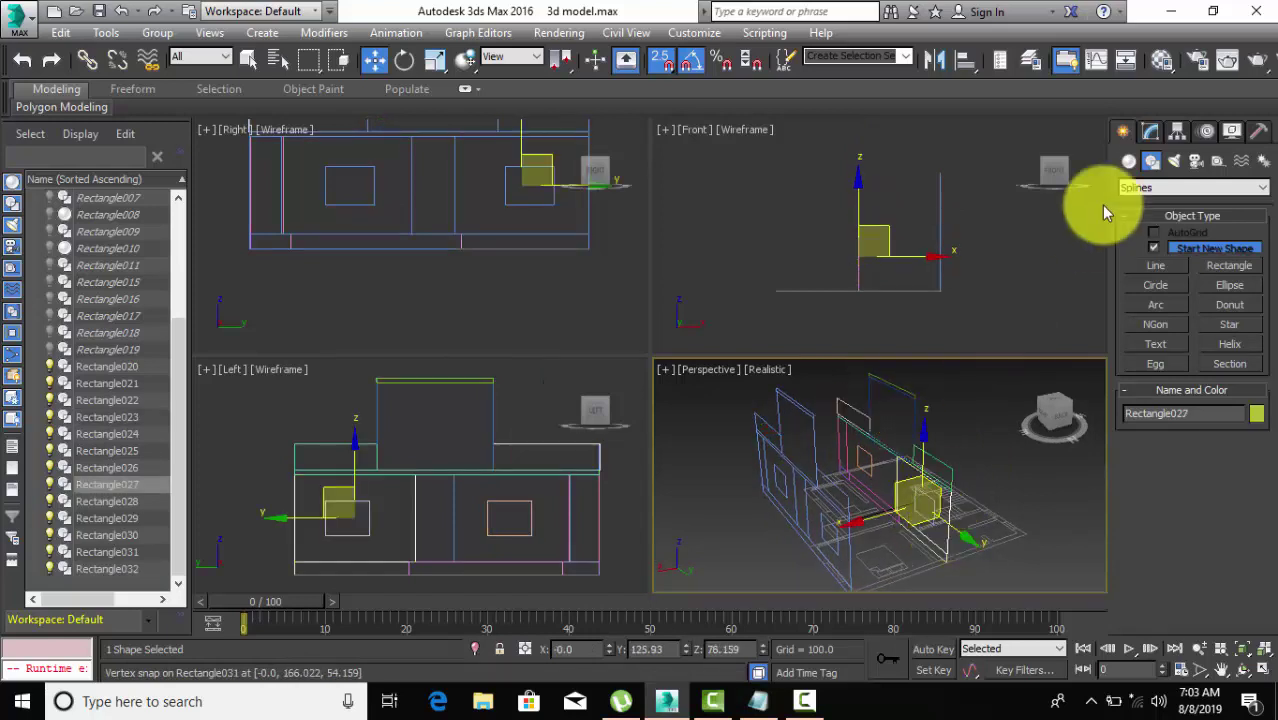
Extrude Rectangle027 into a 9.0-thick solid slab.
click(1150, 132)
click(1159, 184)
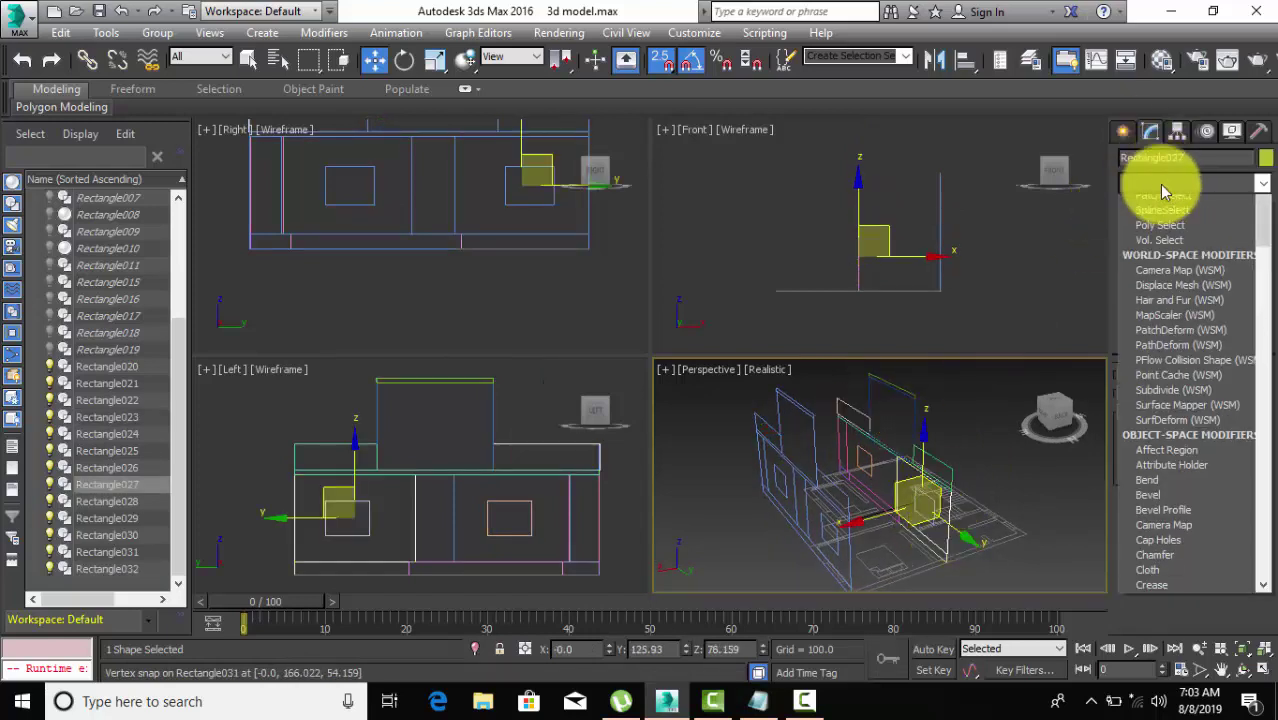
key(e)
click(1160, 279)
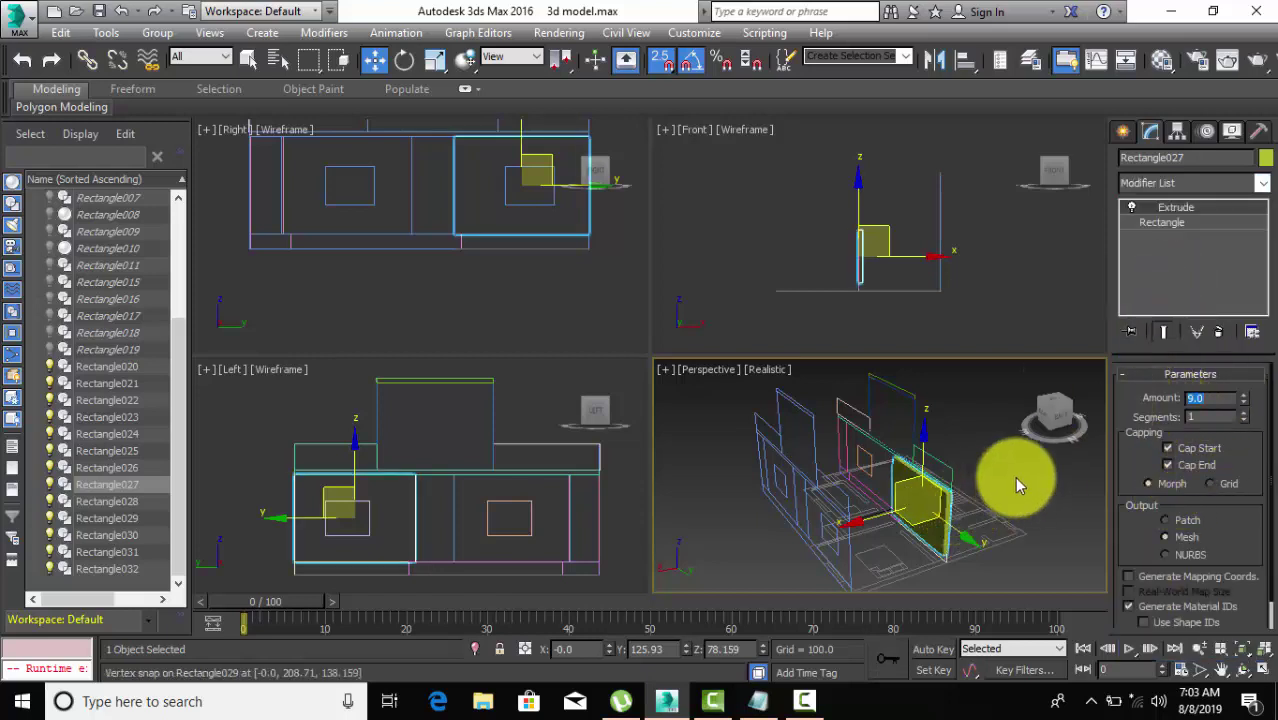
Extrude Rectangle029 and move the resulting slab into place.
click(881, 455)
scroll(881, 455, up, 3)
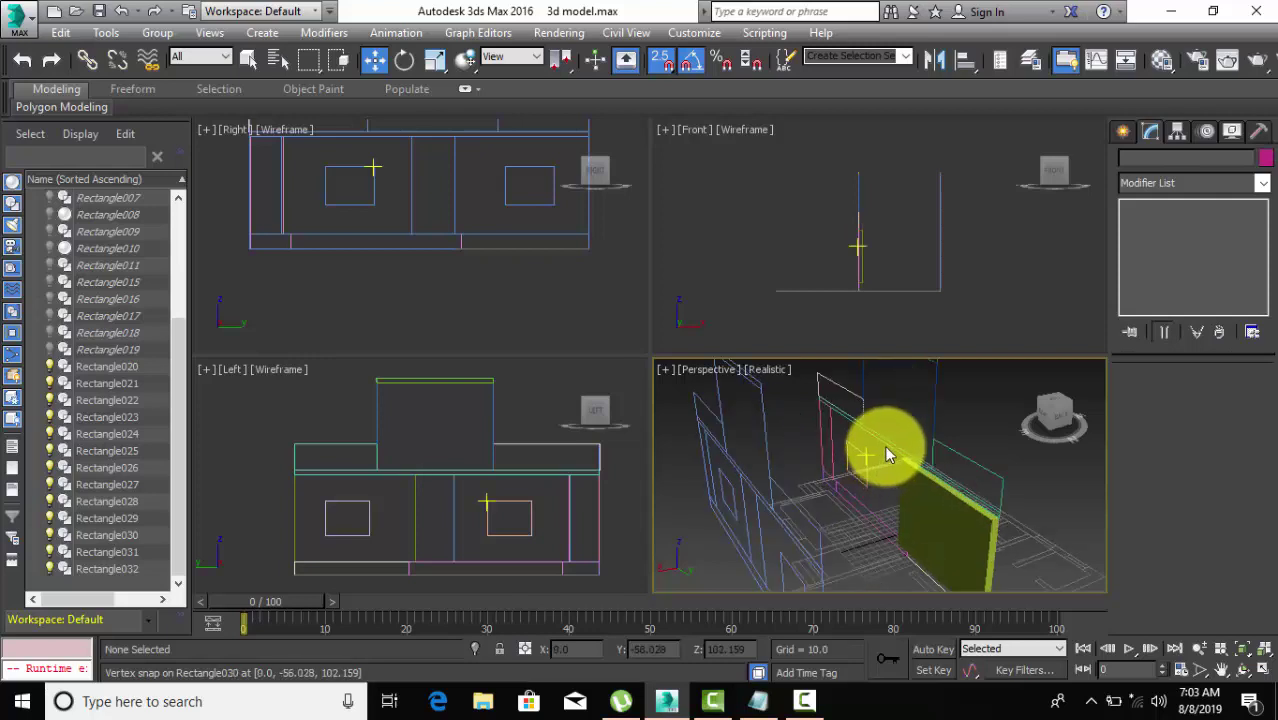
click(886, 450)
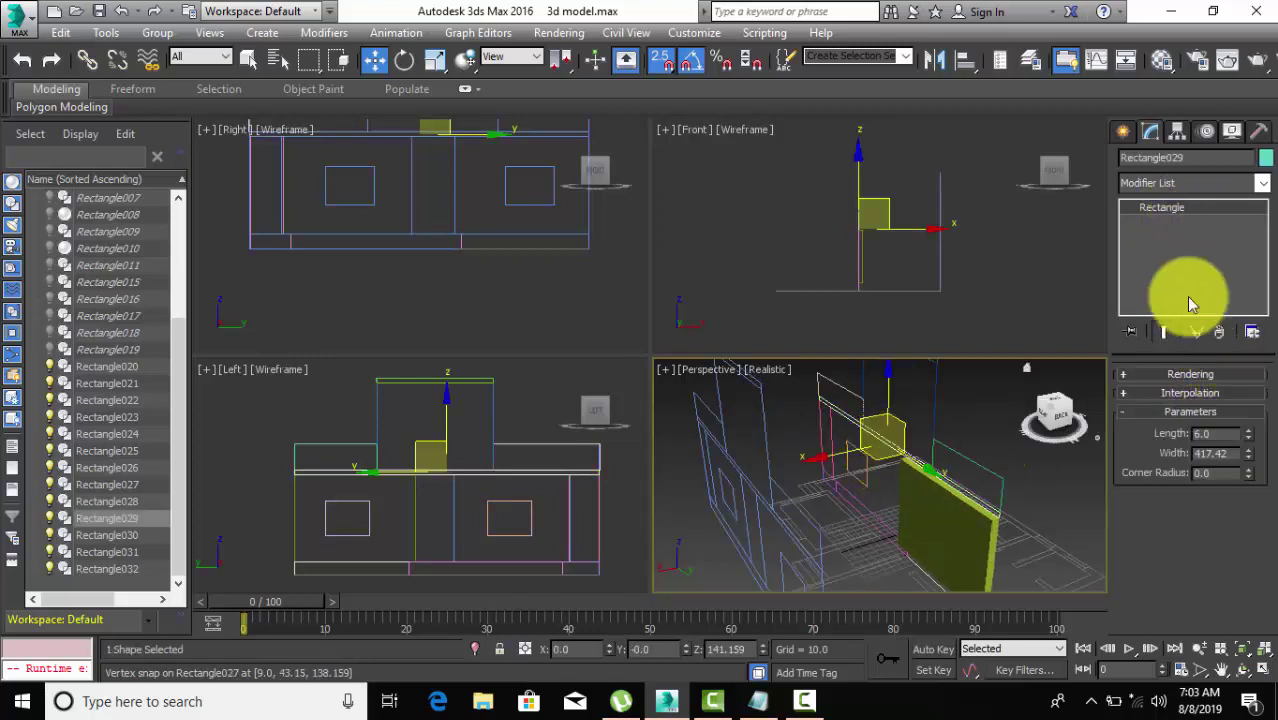
click(1170, 182)
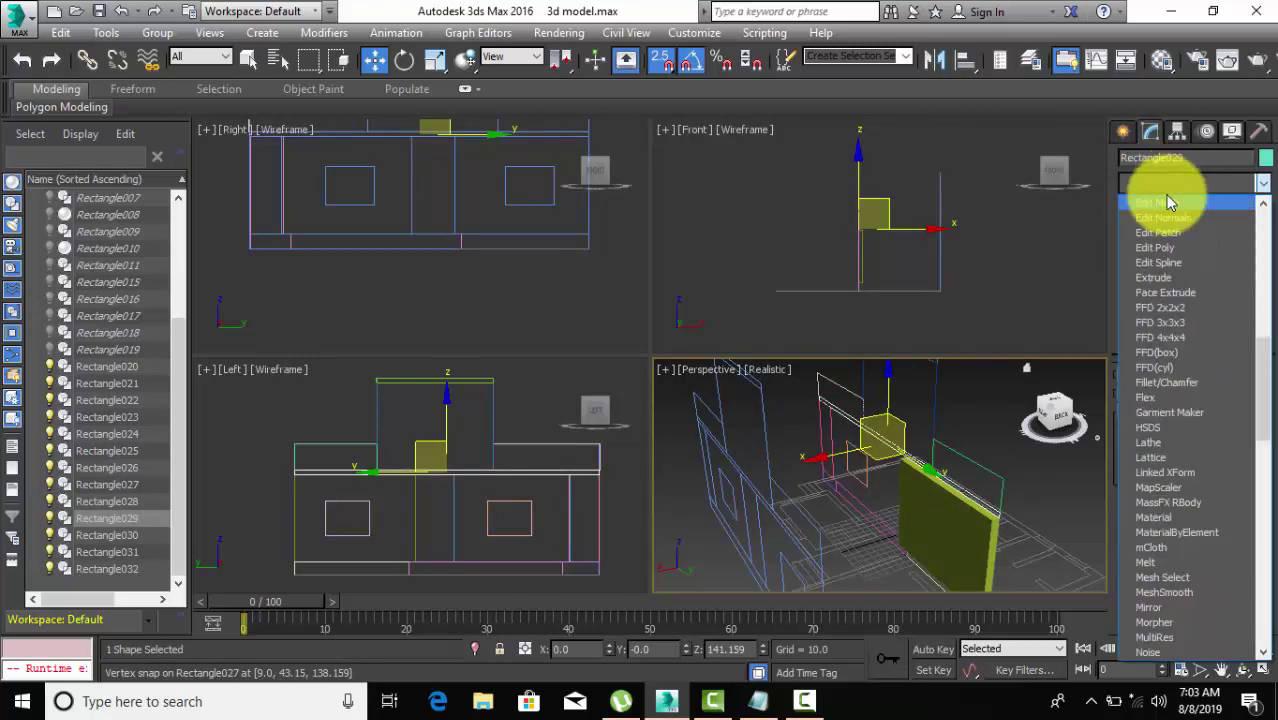
click(1158, 277)
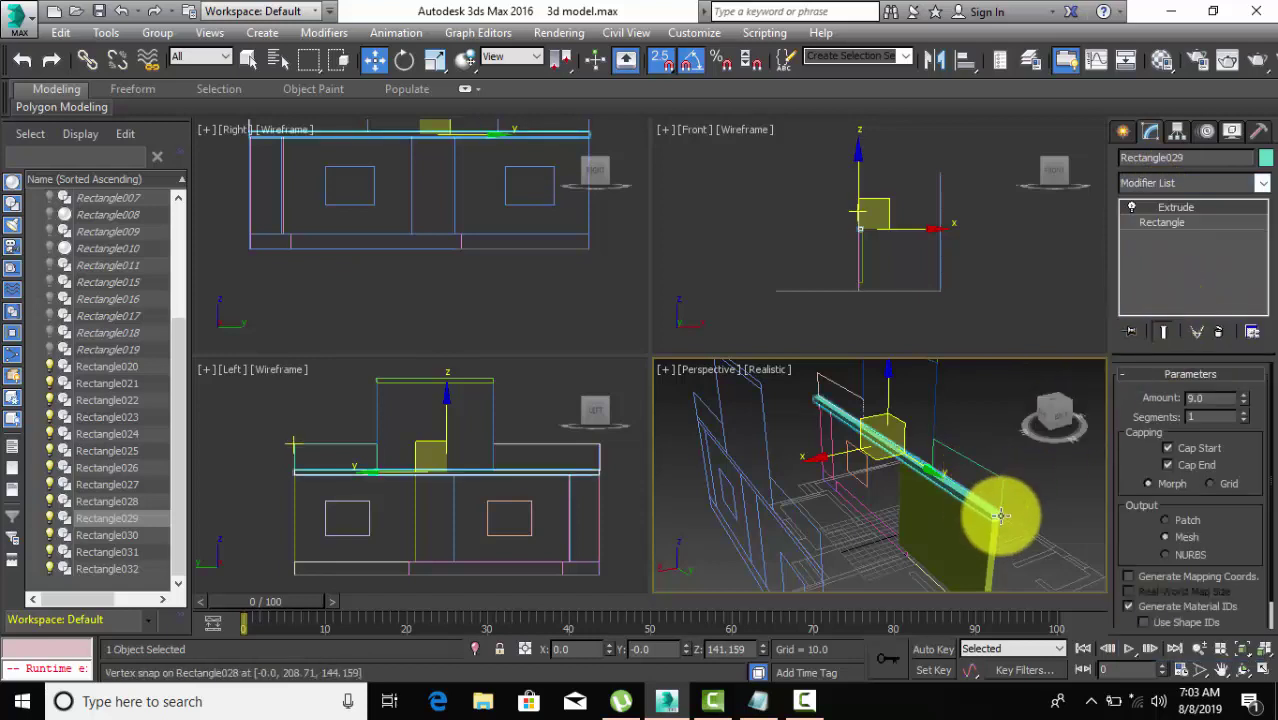
drag(1000, 515, 860, 515)
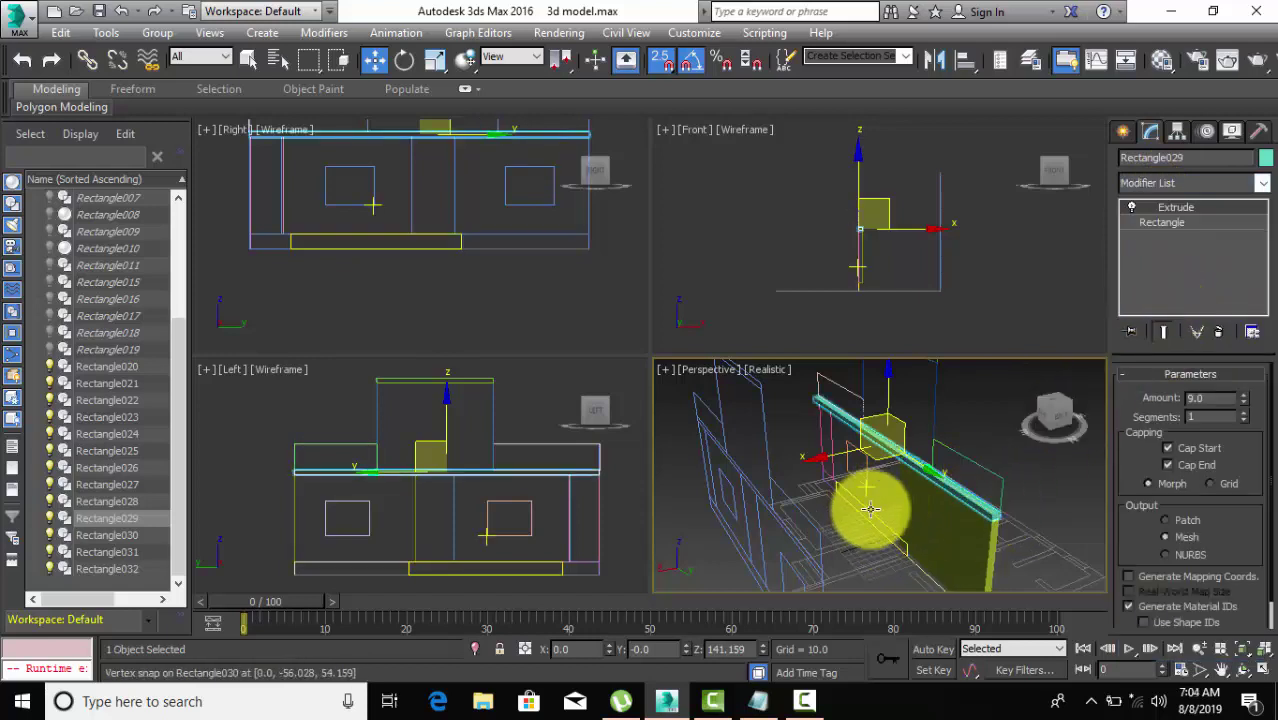
Apply a 9.0 Extrude to Rectangle032 and Rectangle021.
click(870, 509)
click(1211, 155)
click(1188, 184)
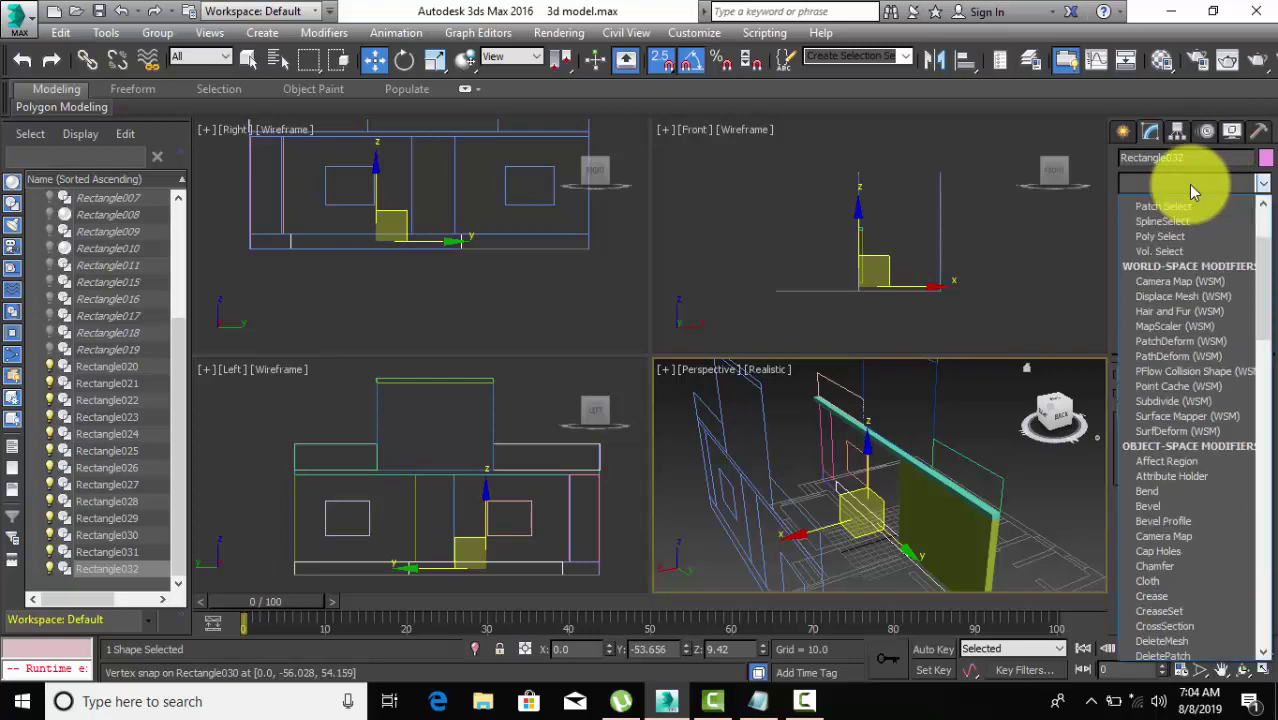
key(e)
click(1171, 277)
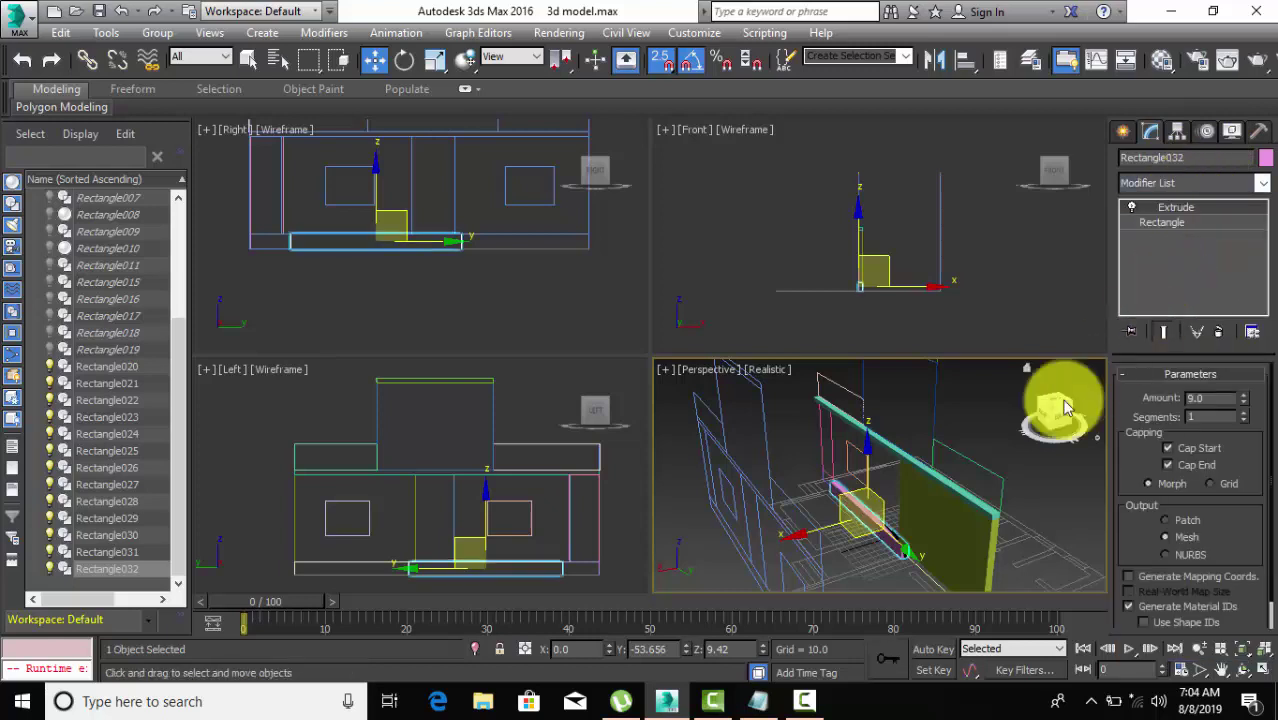
click(825, 429)
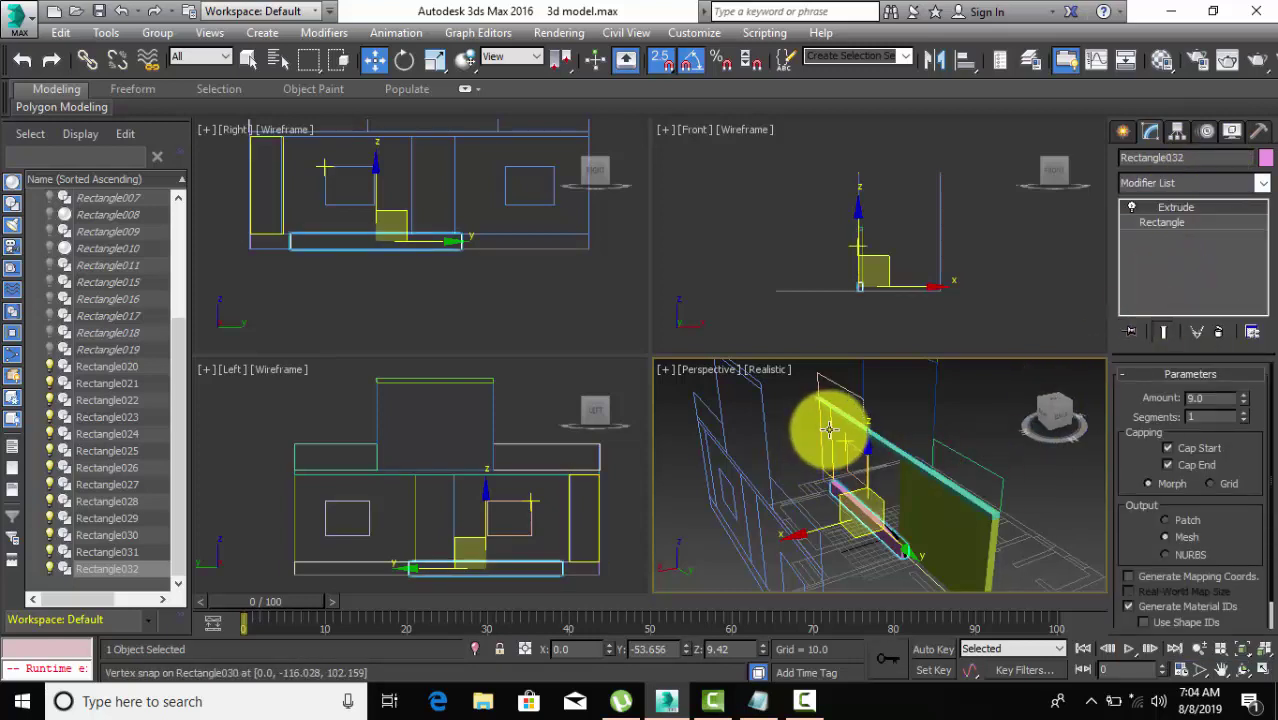
click(660, 65)
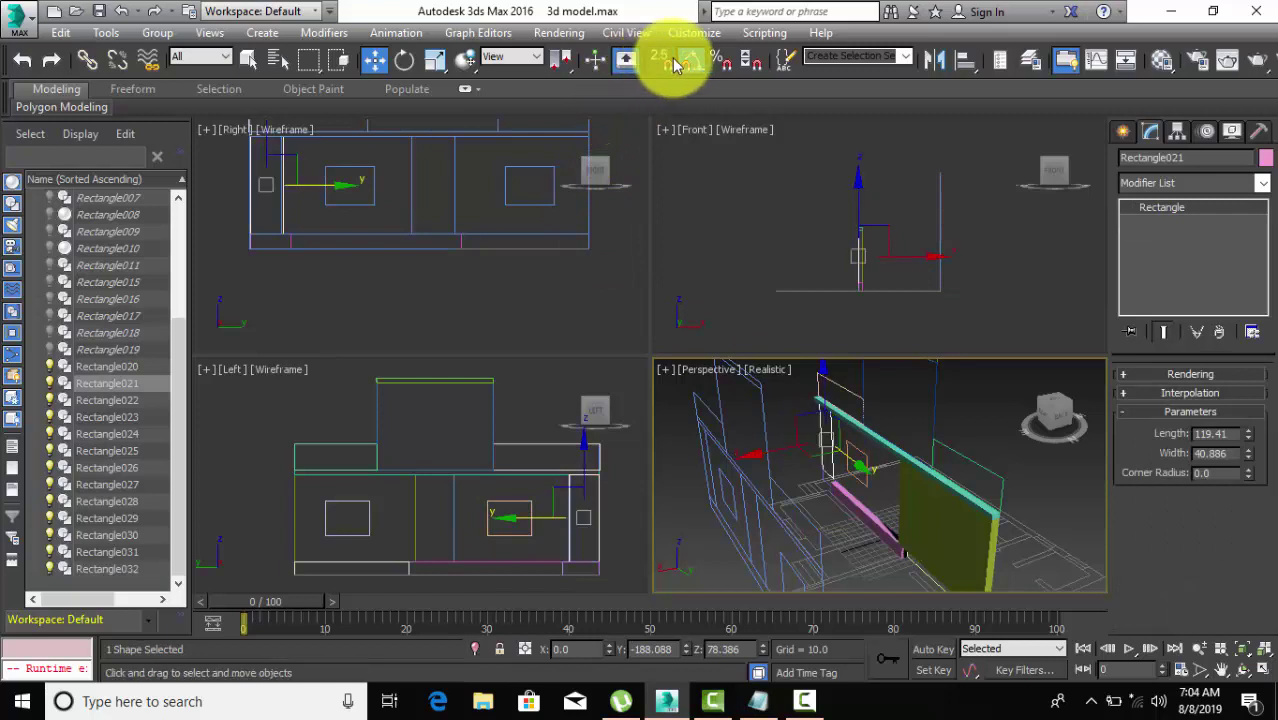
click(1165, 185)
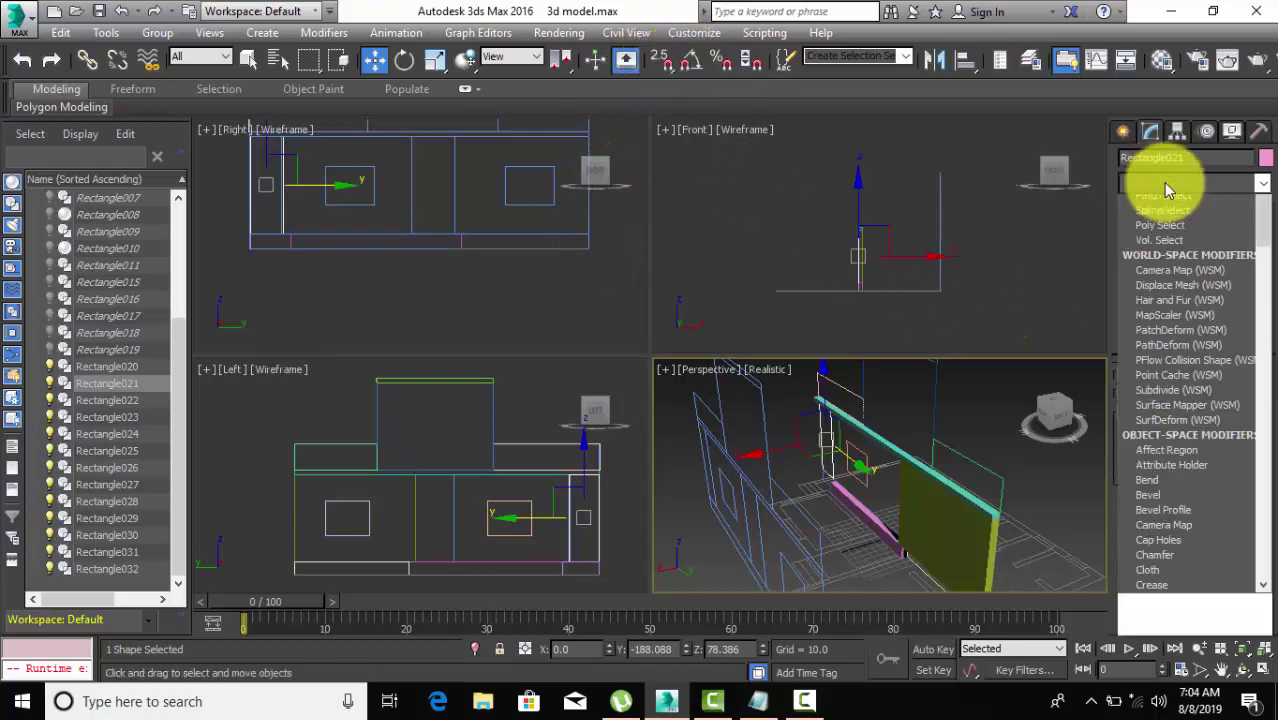
key(e)
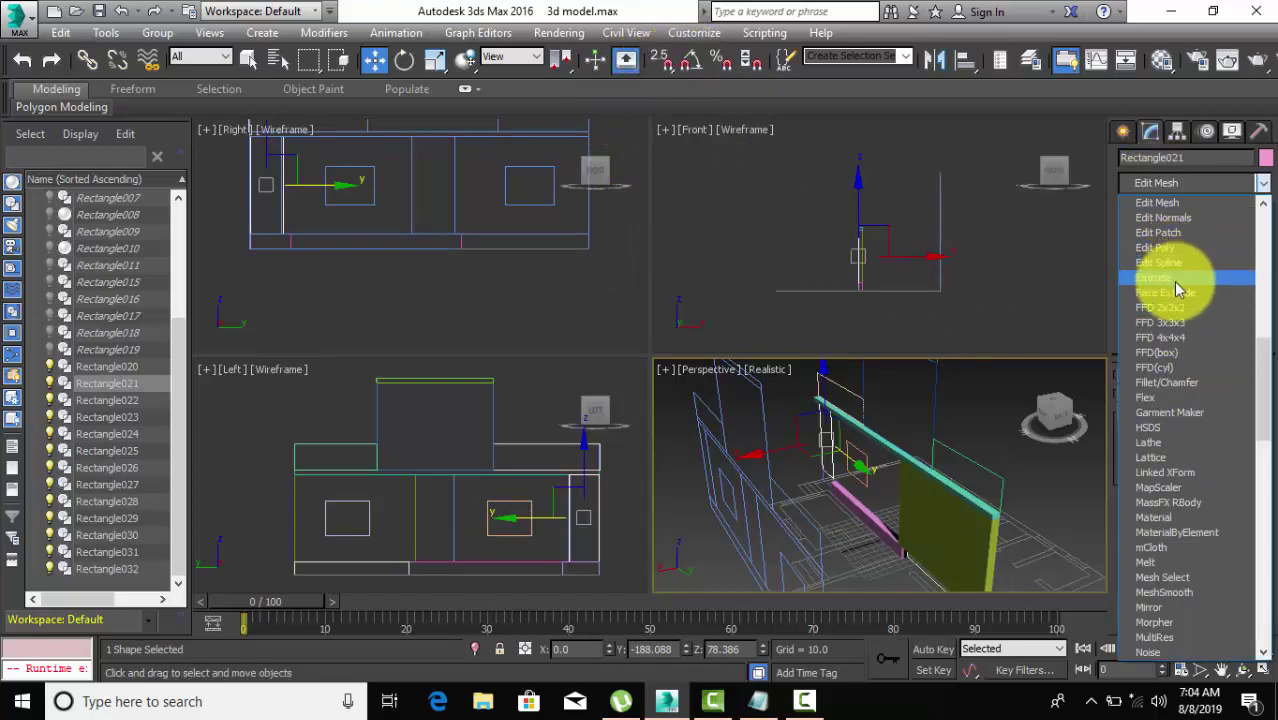
click(1176, 280)
Extrude Rectangle030 into a solid block.
click(827, 436)
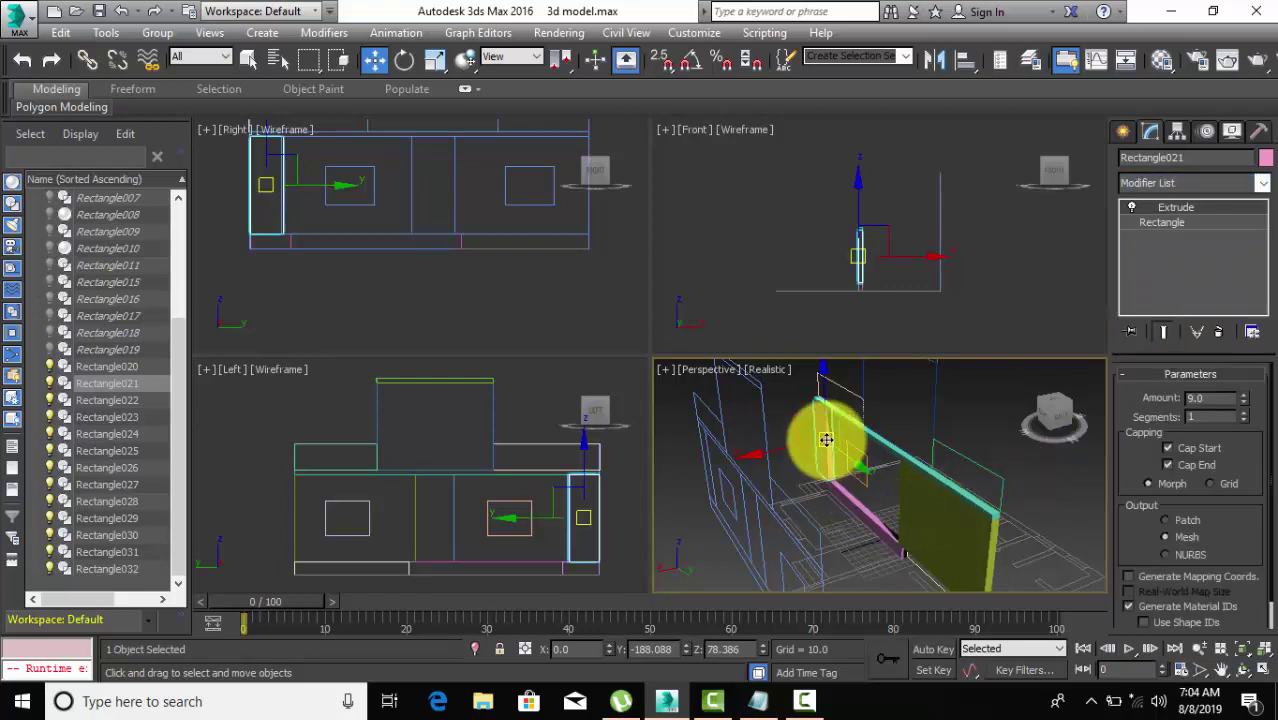
scroll(830, 432, up, 2)
click(852, 442)
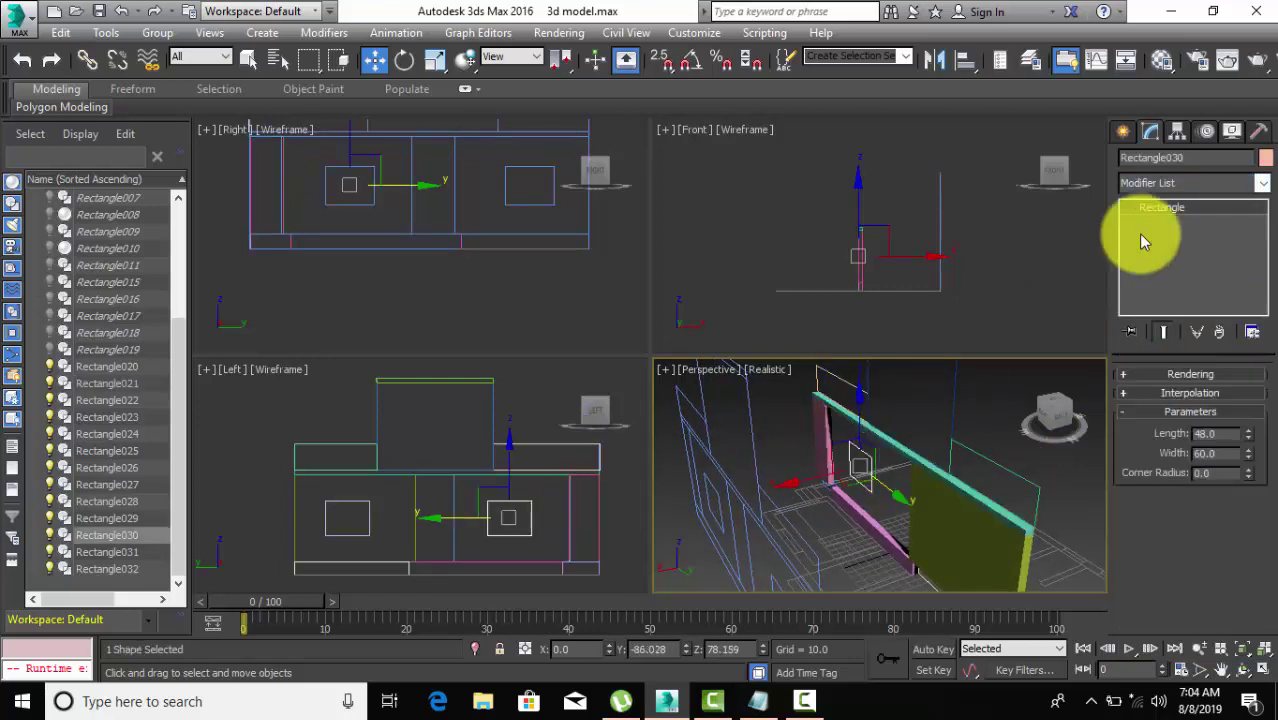
click(1176, 185)
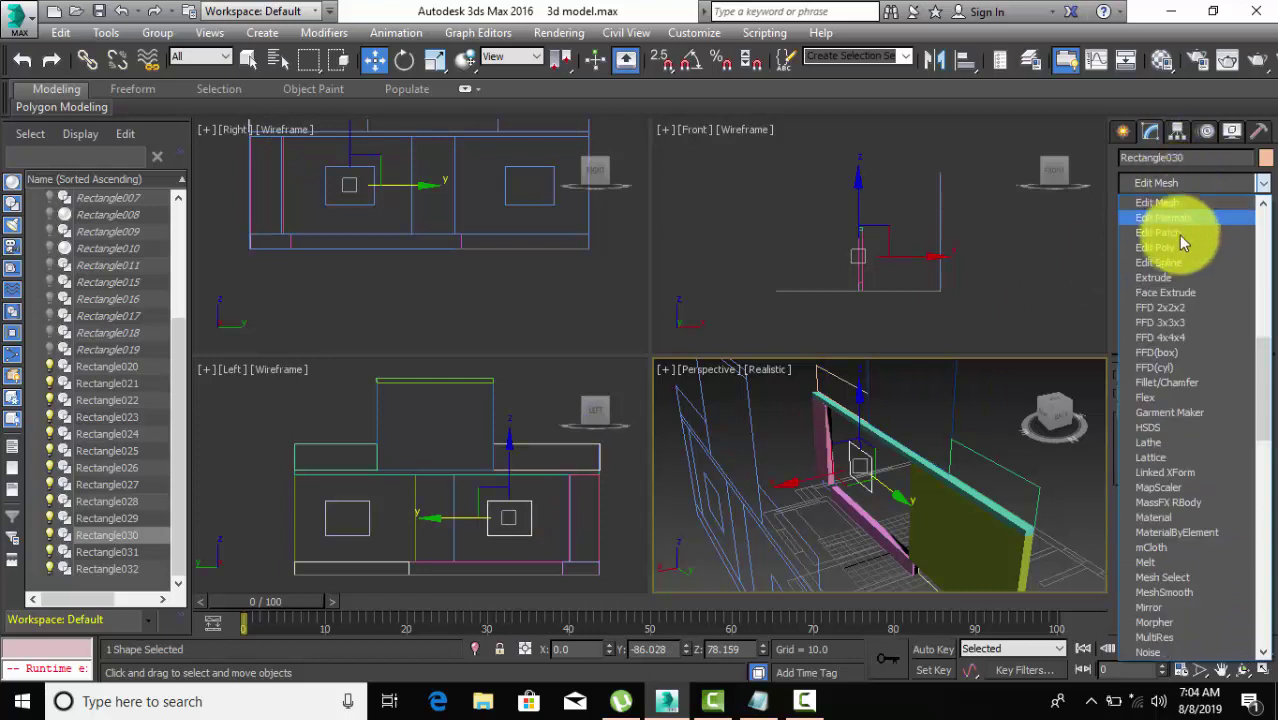
click(1160, 279)
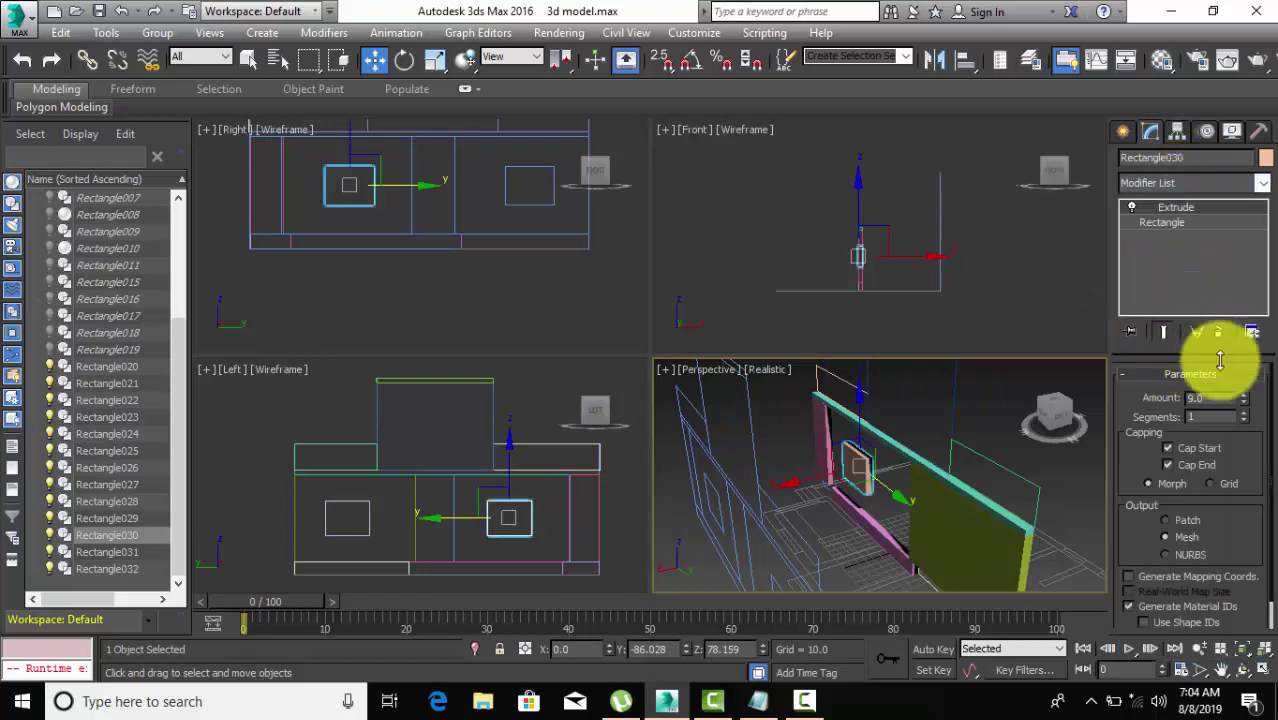
Raise Rectangle030's extrusion to 67.5 and add an Extrude modifier to Rectangle028.
drag(1247, 403, 1232, 294)
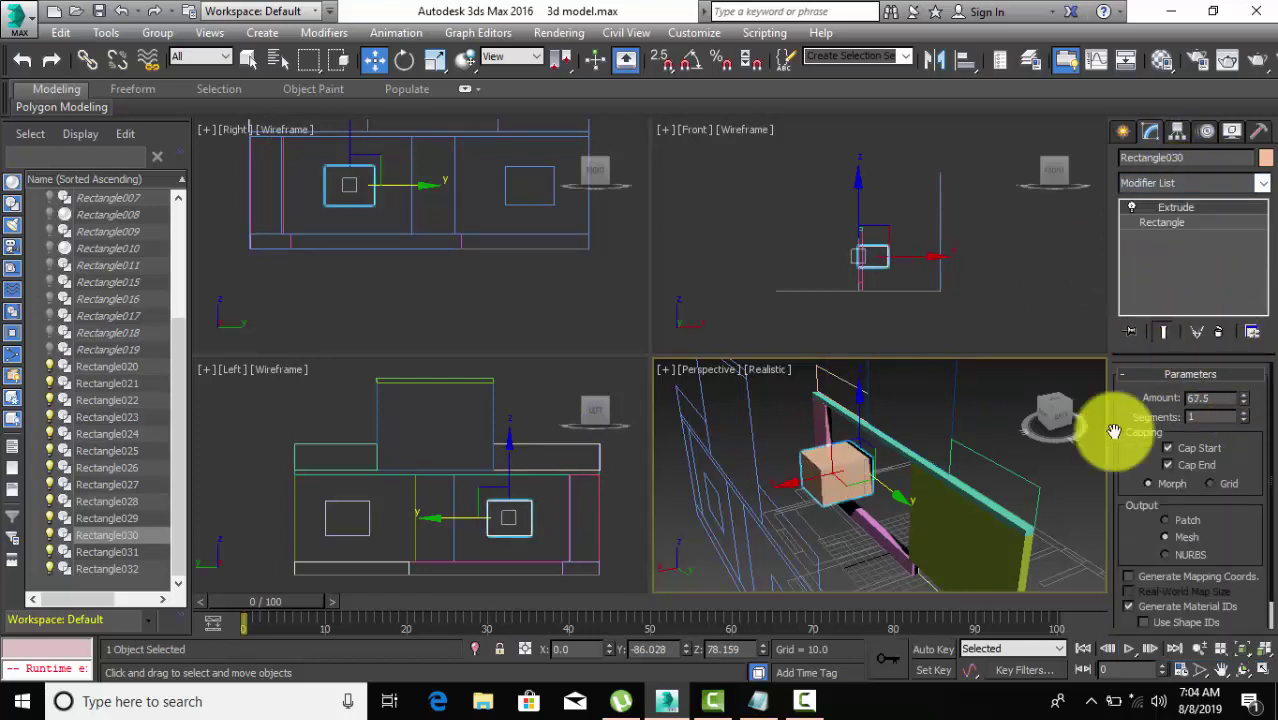
click(1006, 470)
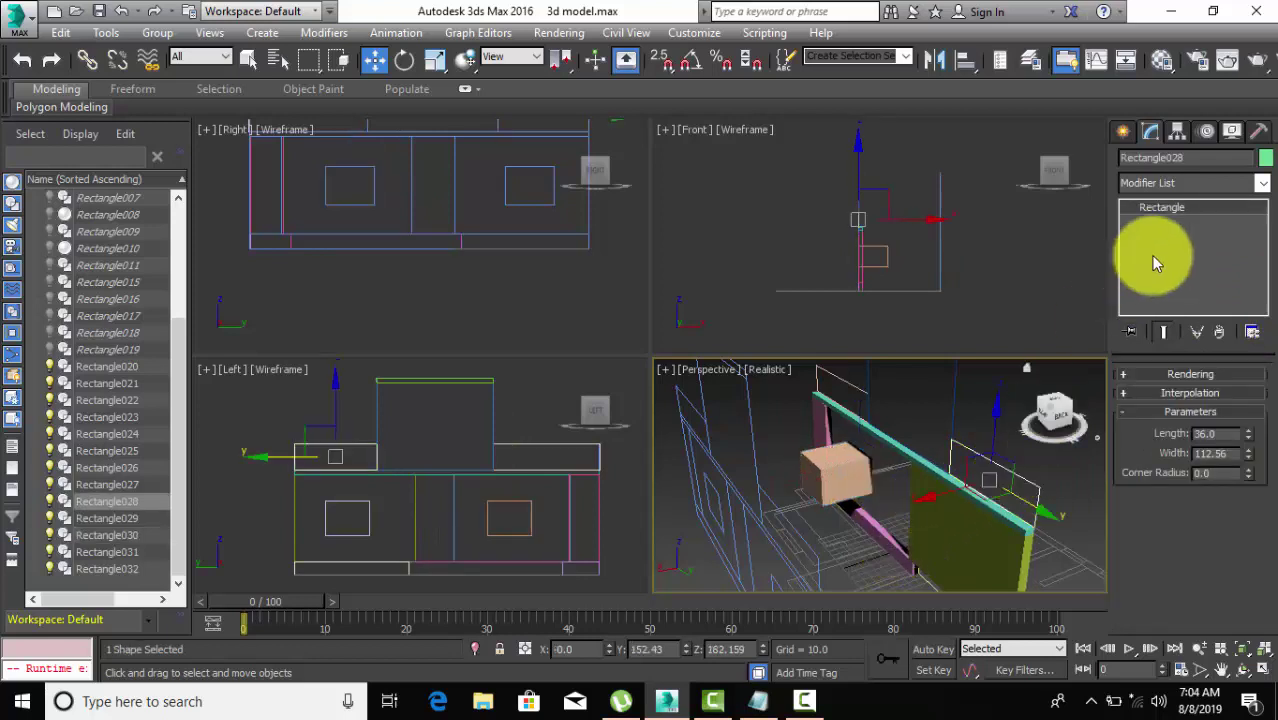
click(1150, 183)
scroll(1148, 179, down, 6)
scroll(1163, 298, down, 5)
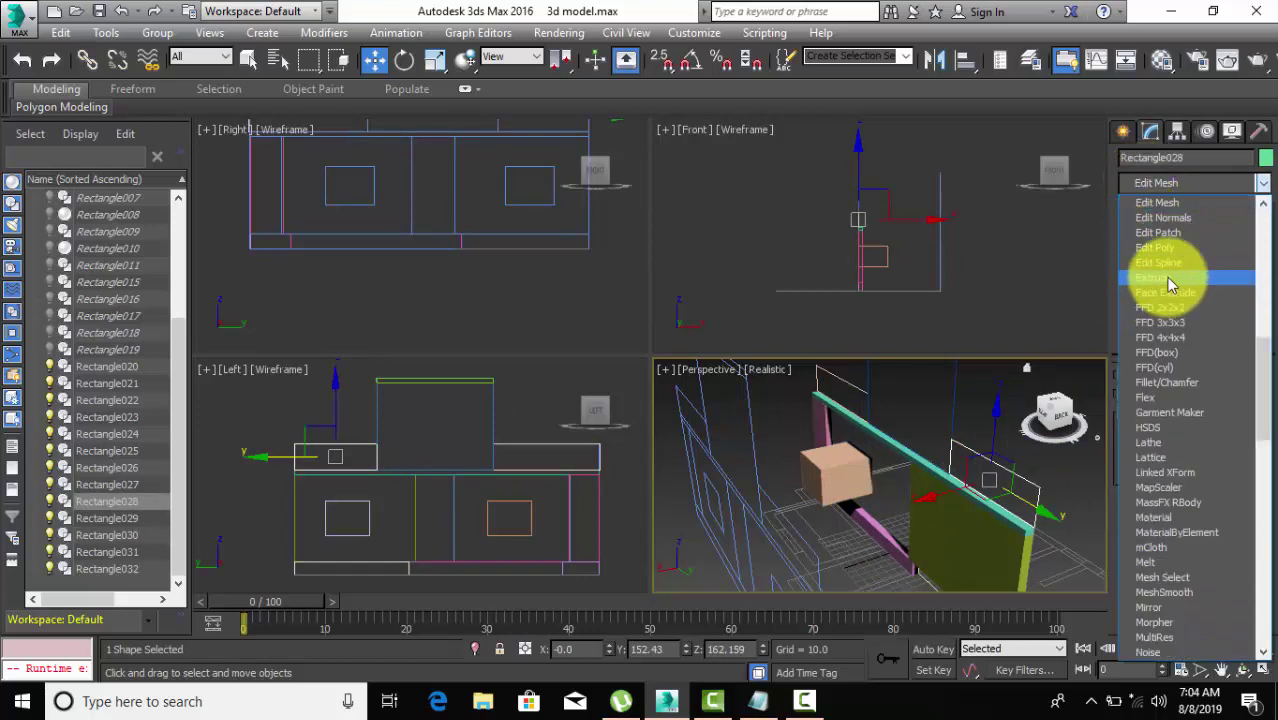
click(1164, 284)
Set Rectangle028's extrusion Amount to 4.5 to make a thin panel.
click(851, 386)
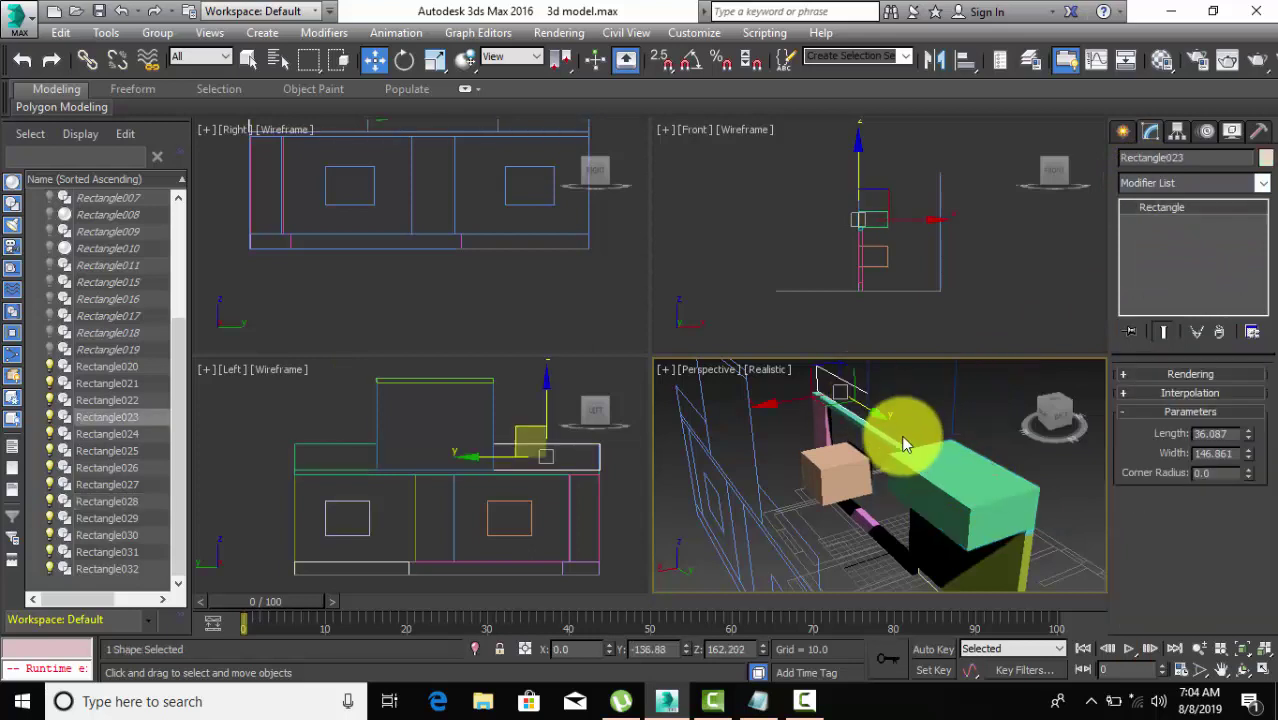
click(952, 496)
click(1198, 398)
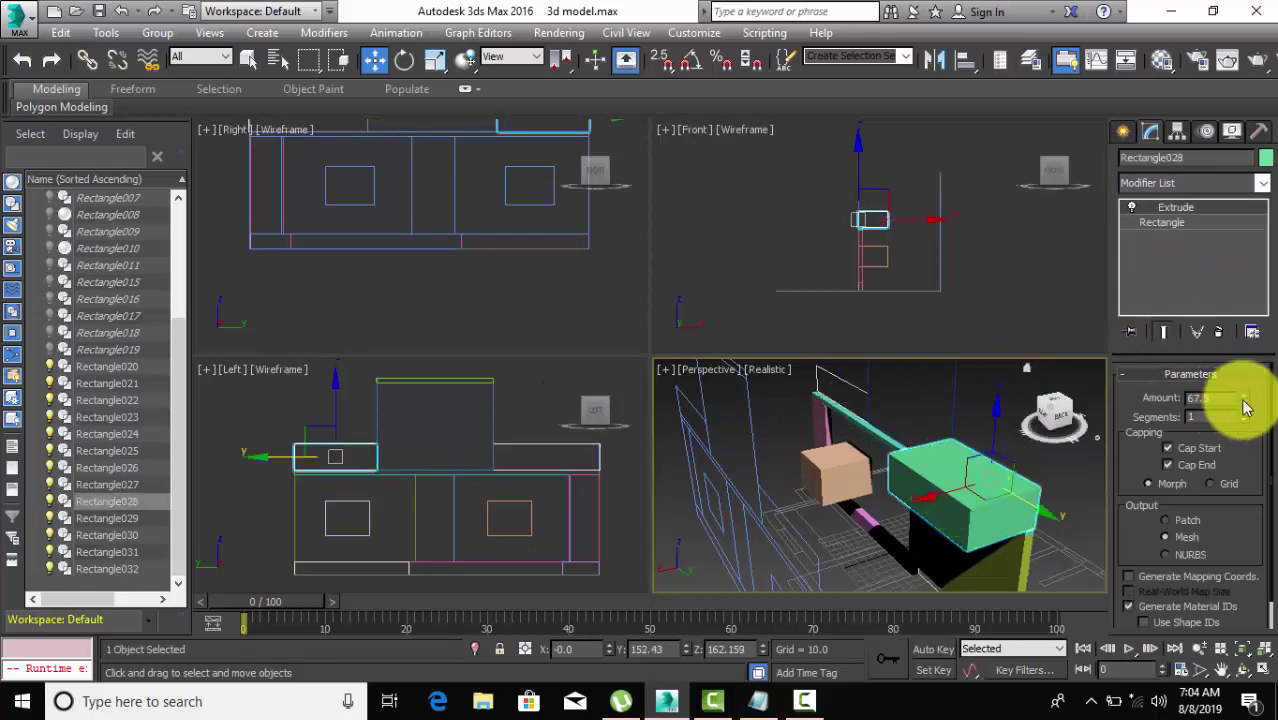
drag(1242, 410, 1257, 512)
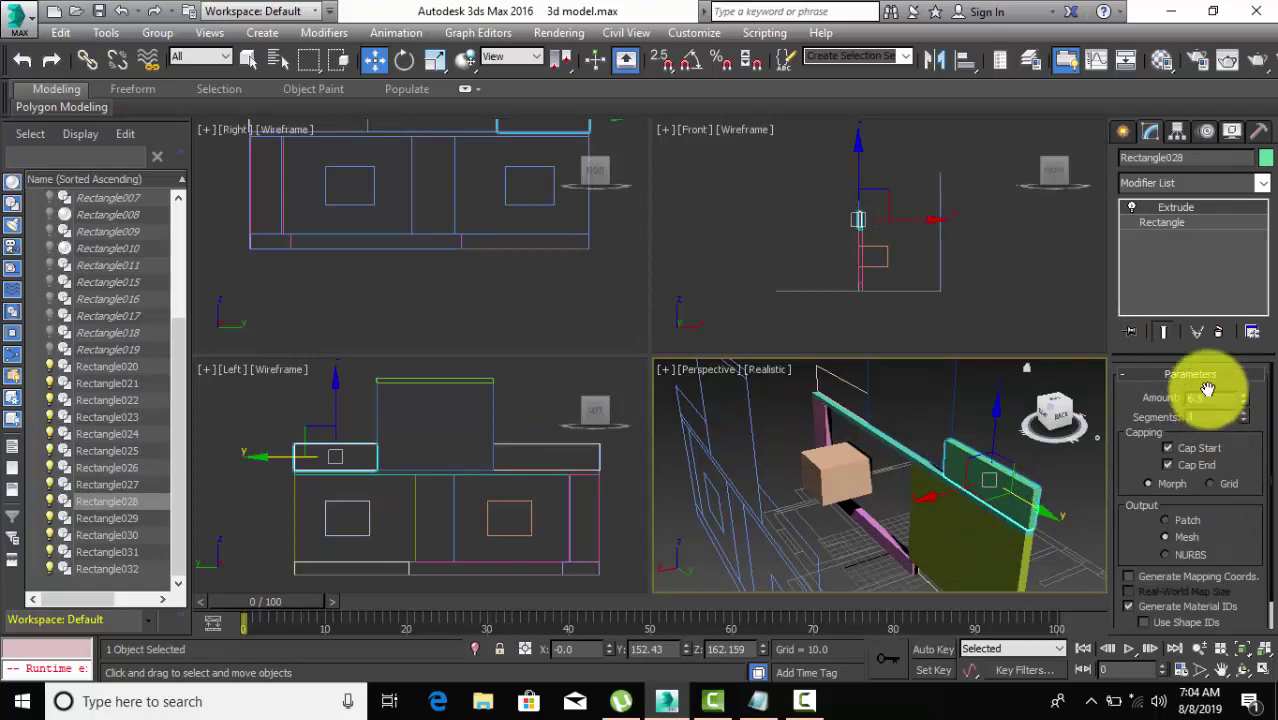
drag(1214, 398, 1174, 403)
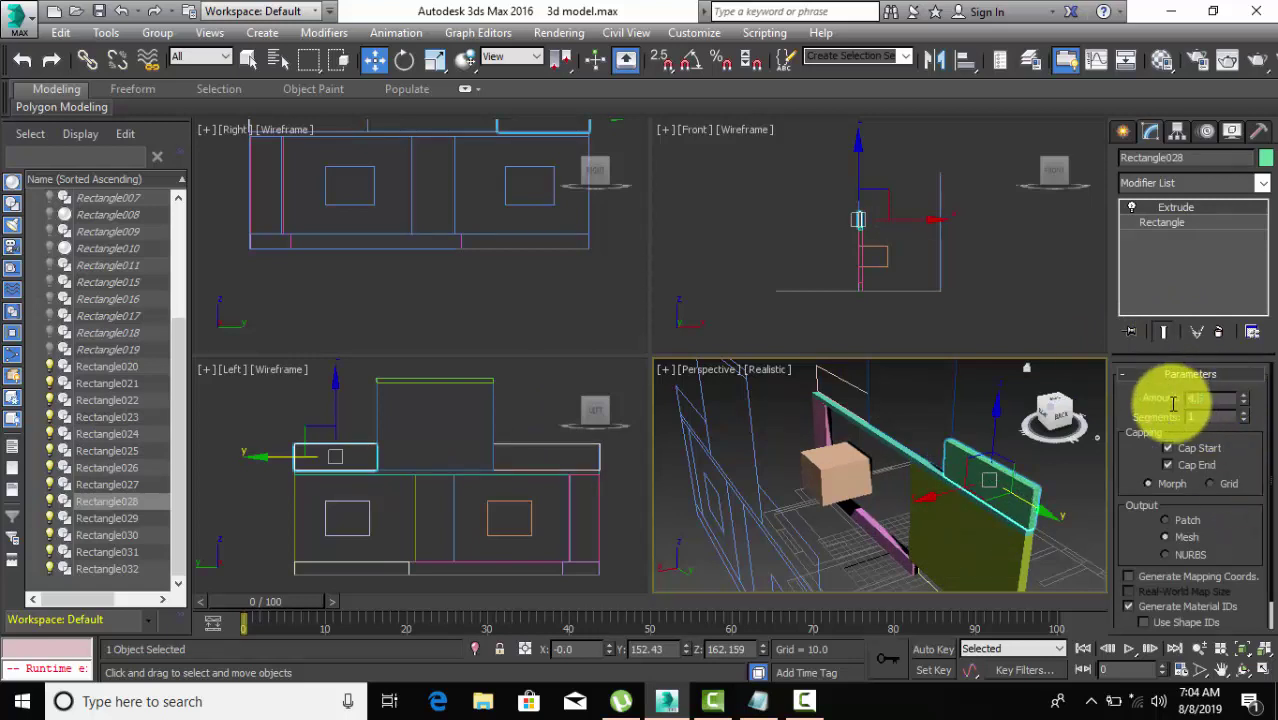
text(4.5)
key(Return)
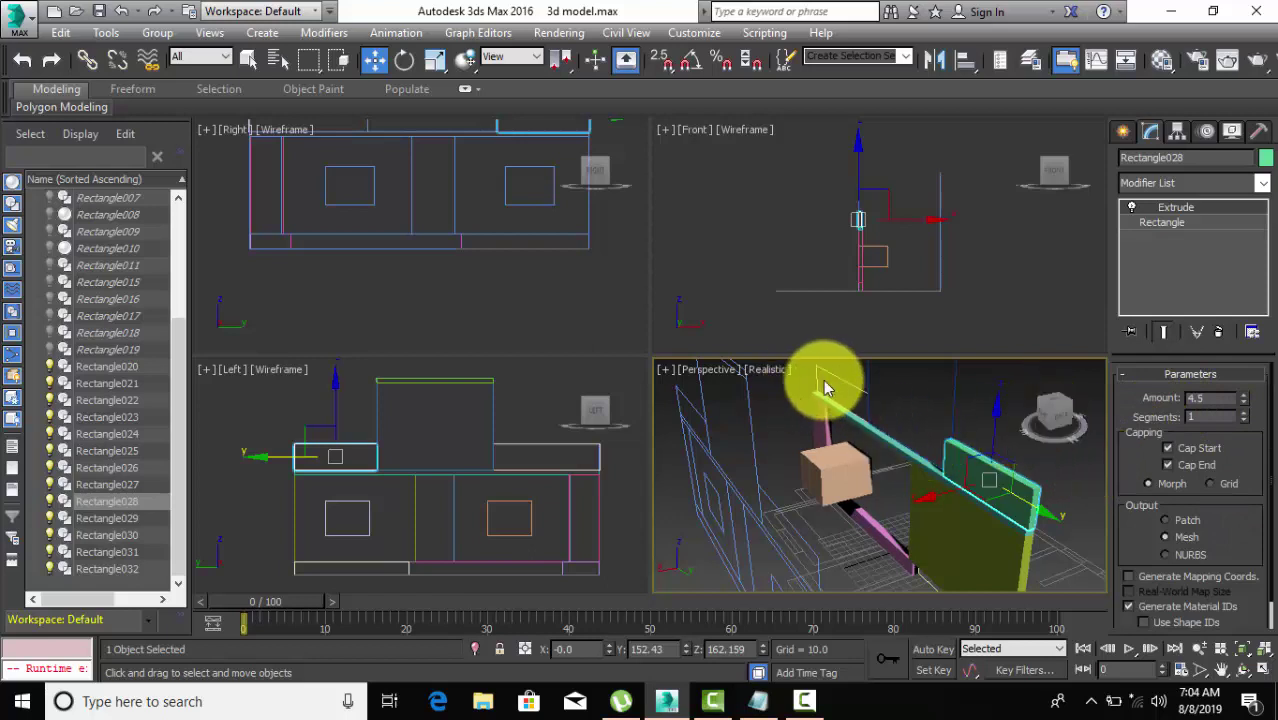
Add an Extrude modifier to Rectangle023.
click(842, 381)
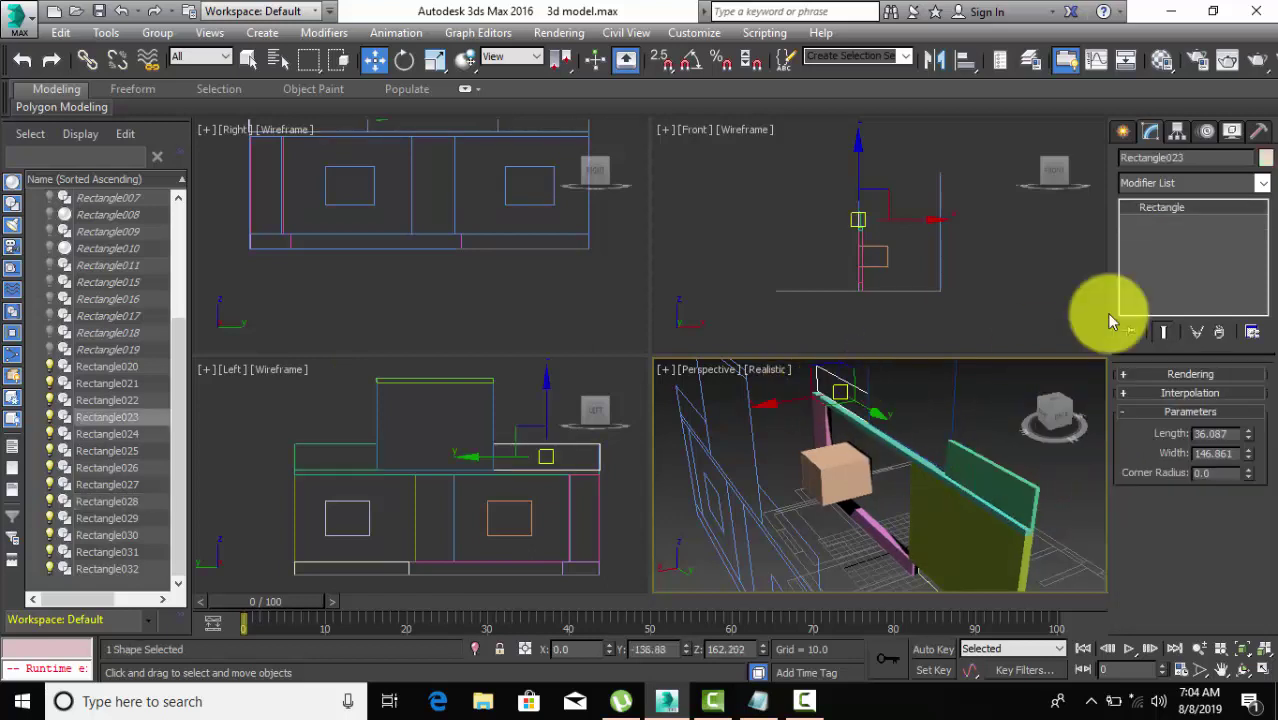
click(1162, 186)
key(e)
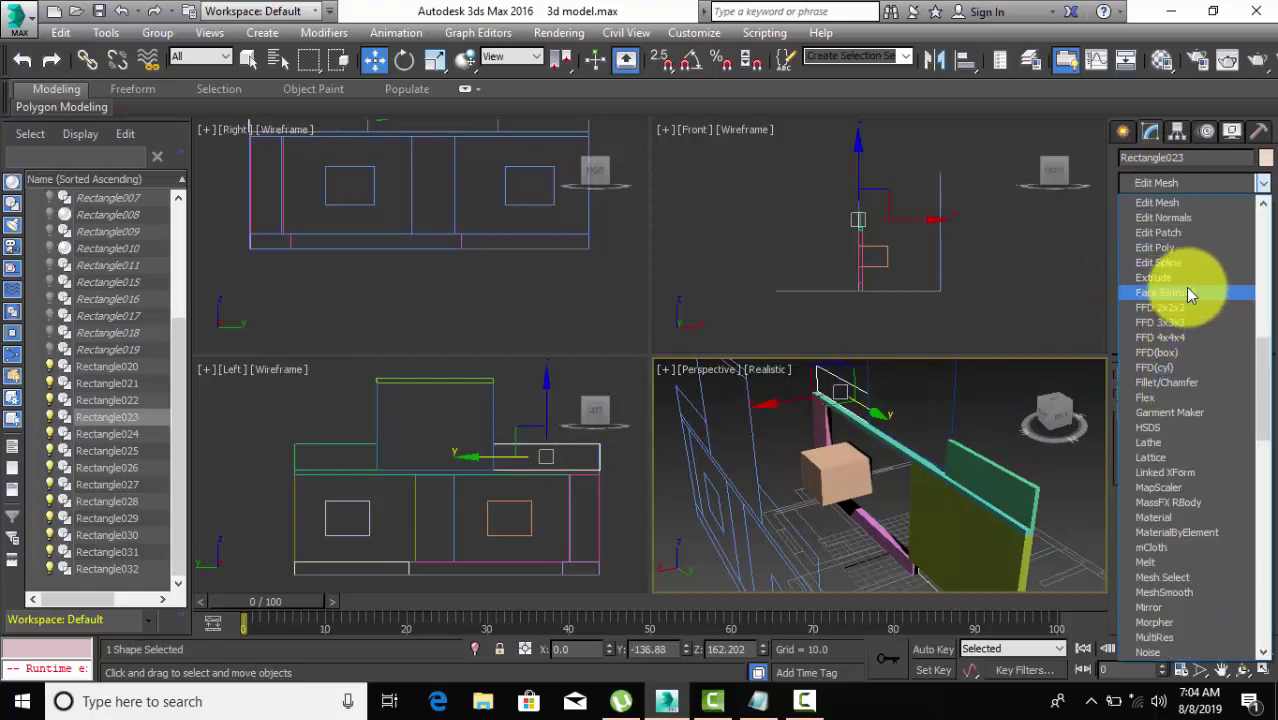
click(1185, 280)
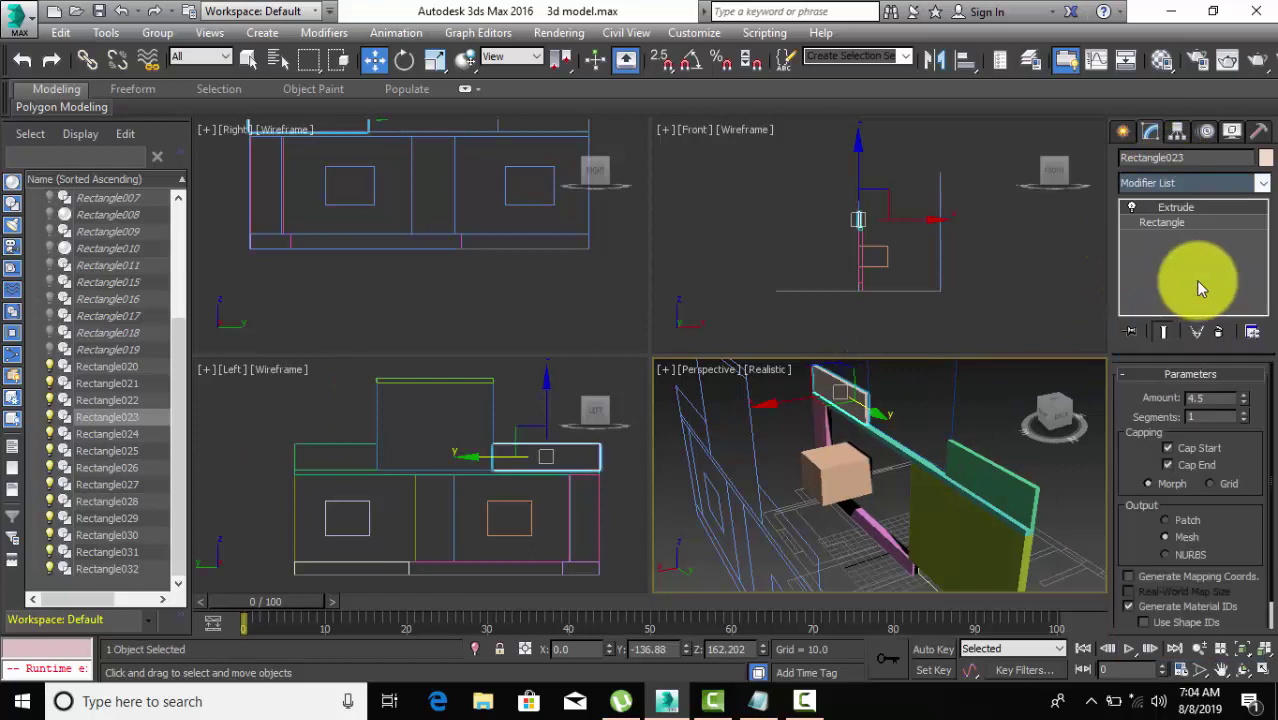
Extrude Rectangle024, the yellow wall outline, and check its amount.
mouse_move(946, 426)
alt+middle_down()
mouse_move(915, 522)
mouse_move(928, 513)
mouse_move(947, 391)
mouse_move(958, 433)
mouse_move(945, 443)
alt+middle_up()
click(945, 443)
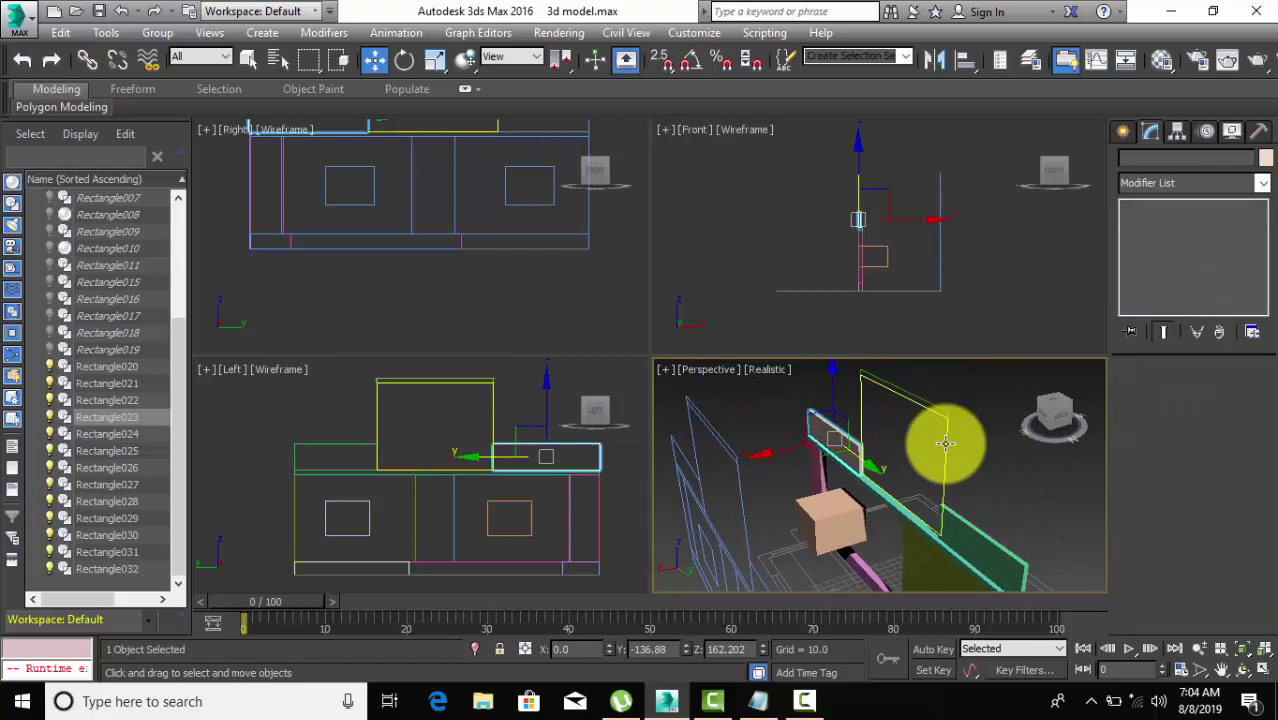
click(1163, 185)
scroll(1157, 260, down, 5)
click(1155, 277)
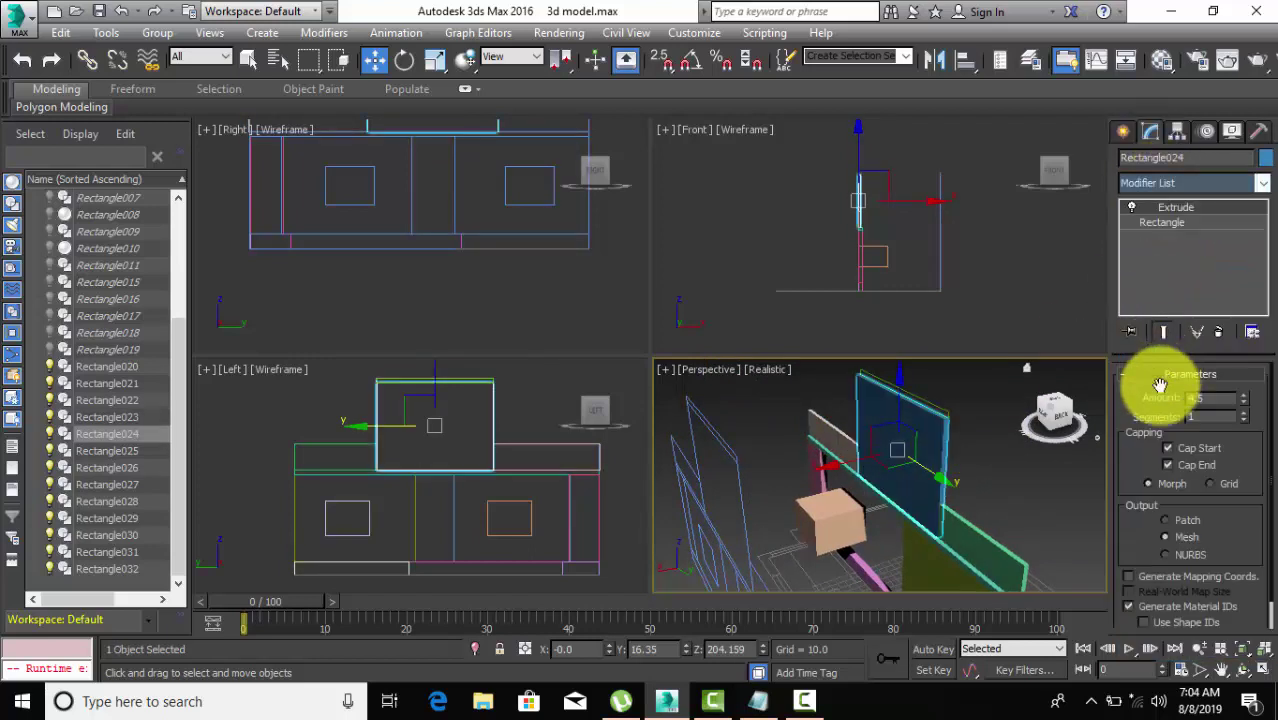
double_click(1221, 401)
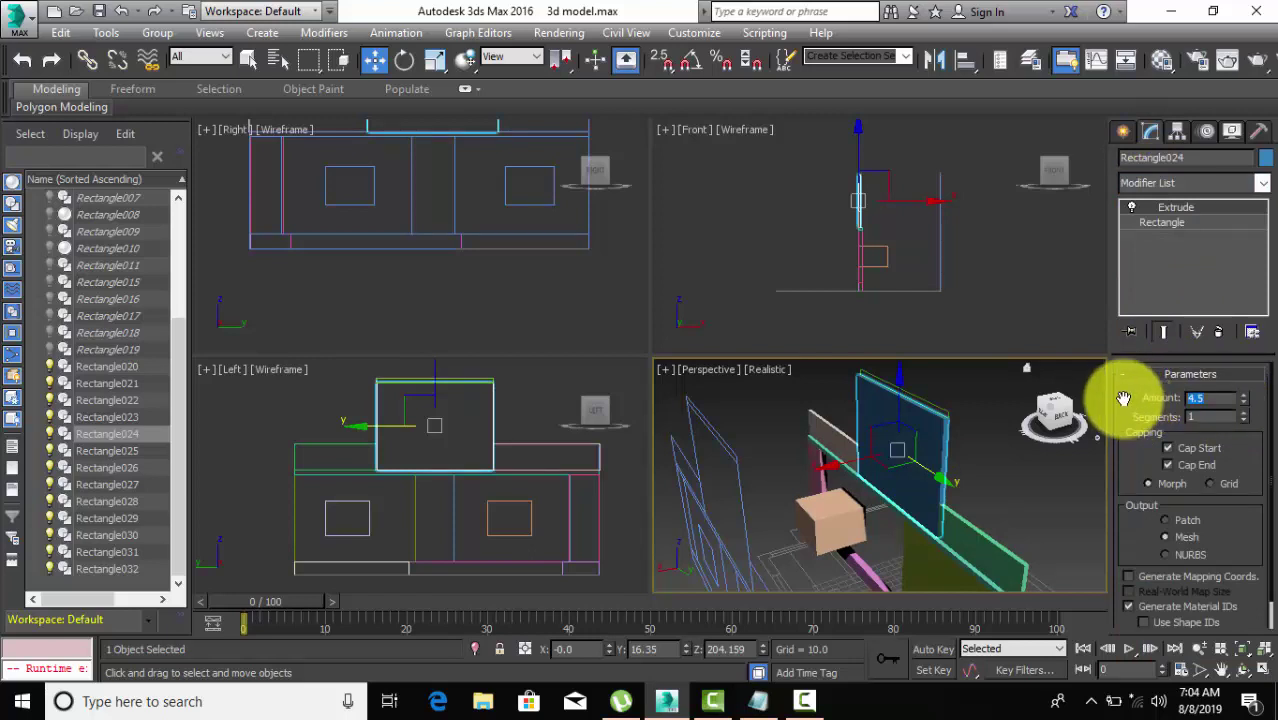
text(9)
Extrude Rectangle025, the thin top outline, and orbit to inspect the slab.
click(940, 406)
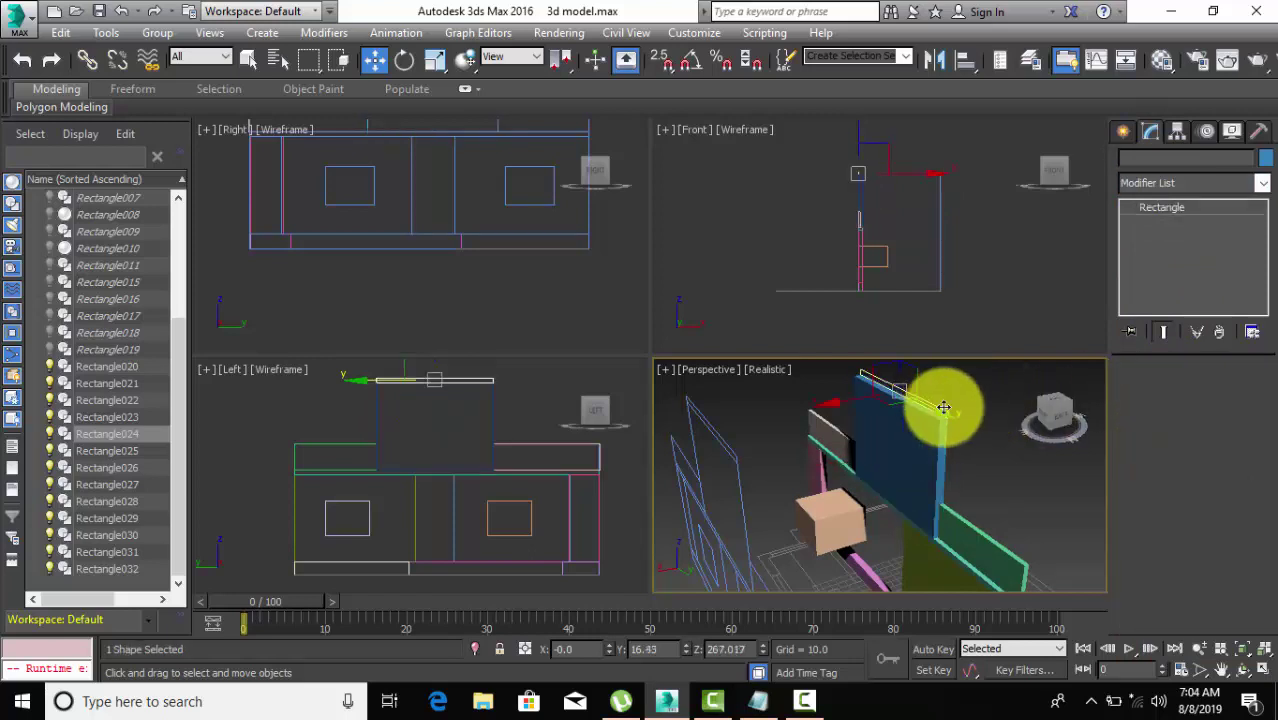
click(1185, 182)
scroll(1183, 250, down, 10)
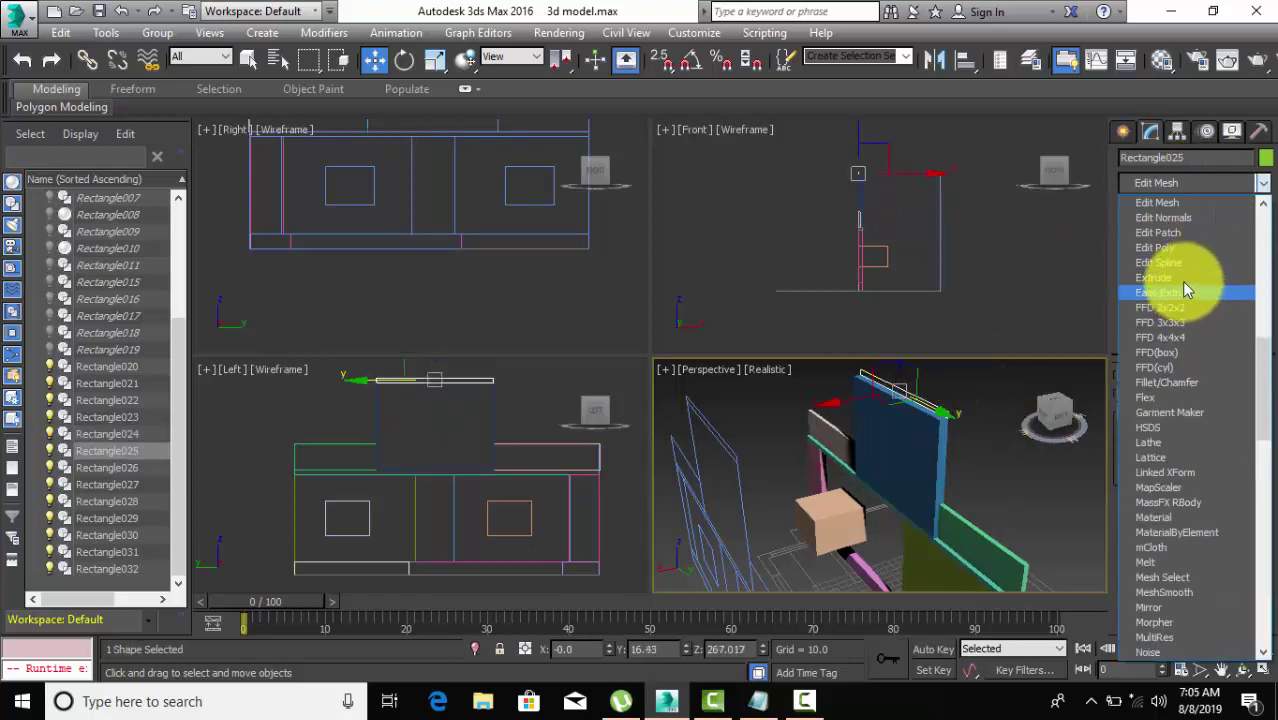
click(1181, 281)
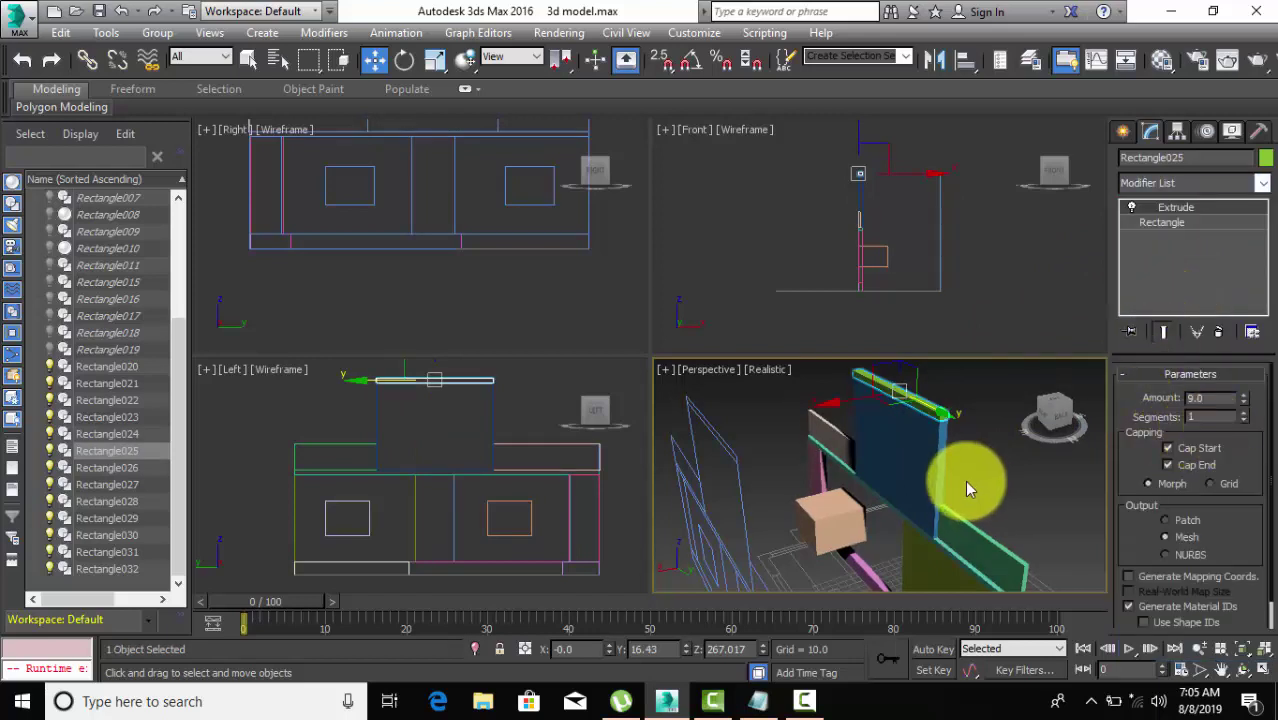
alt+middle_drag(964, 480, 965, 462)
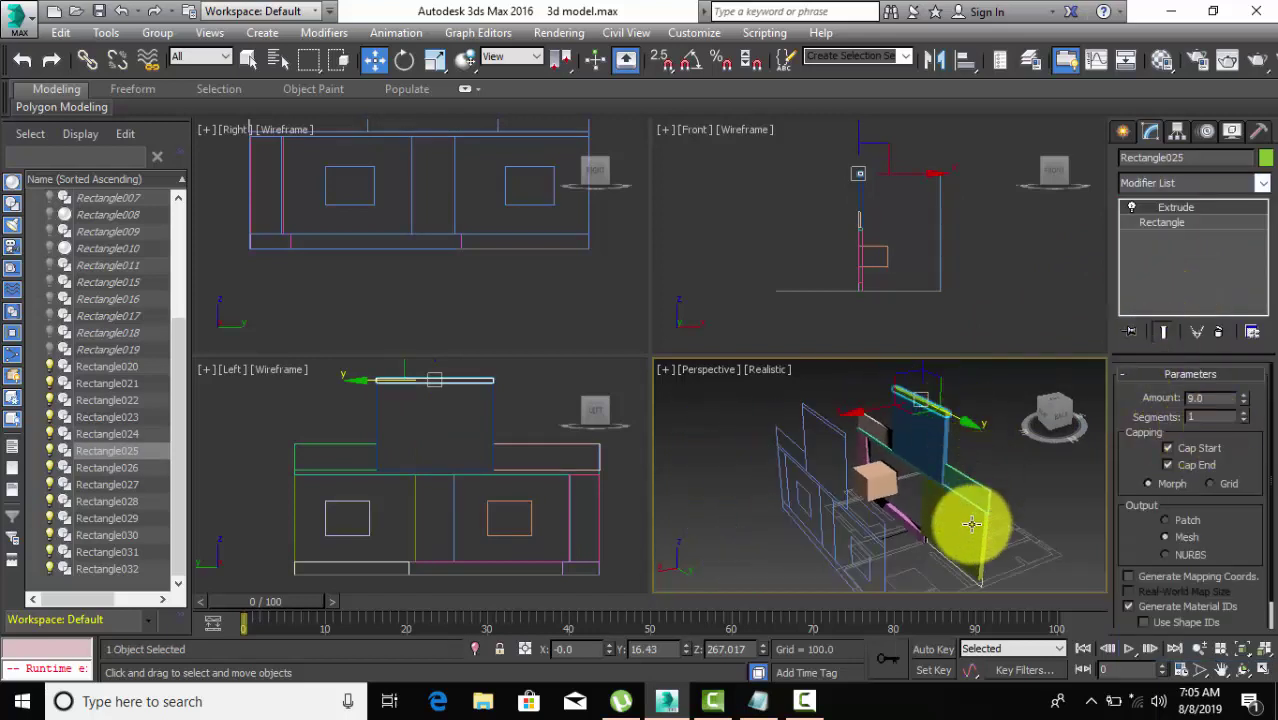
mouse_move(971, 524)
alt+middle_down()
mouse_move(970, 556)
mouse_move(959, 471)
mouse_move(978, 577)
alt+middle_up()
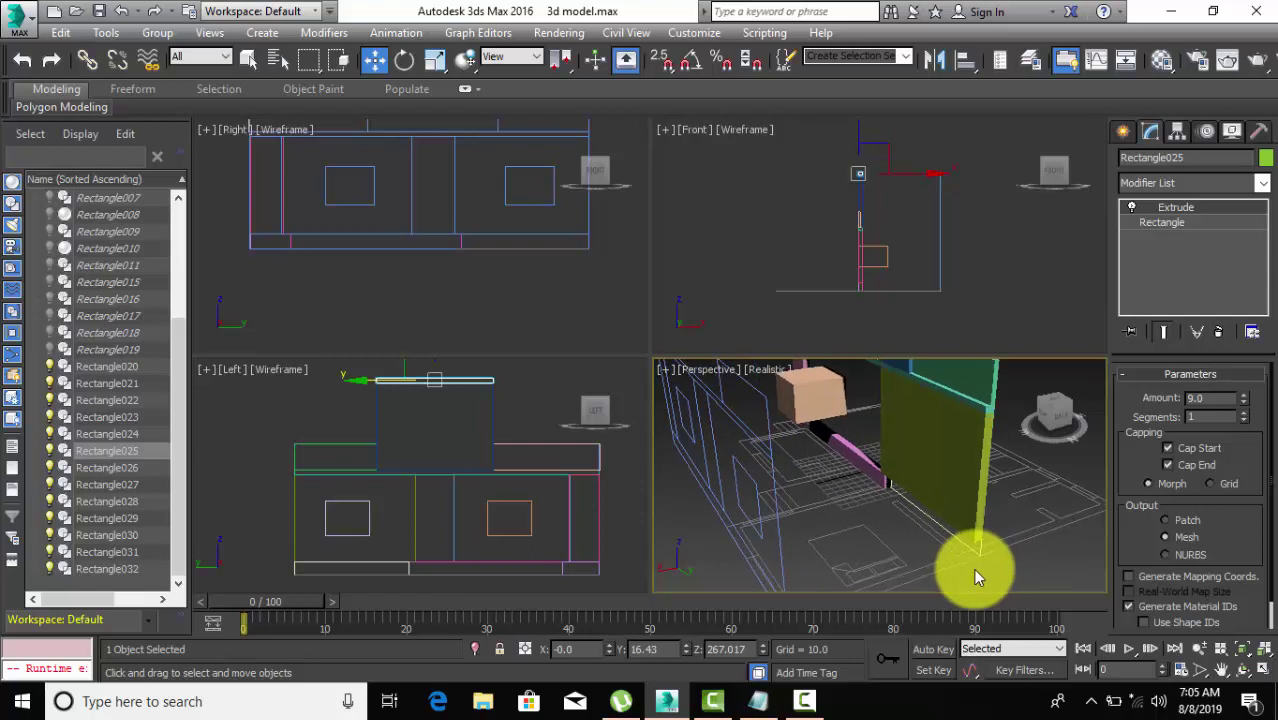
Extrude Rectangle026, the bottom strip outline.
click(979, 553)
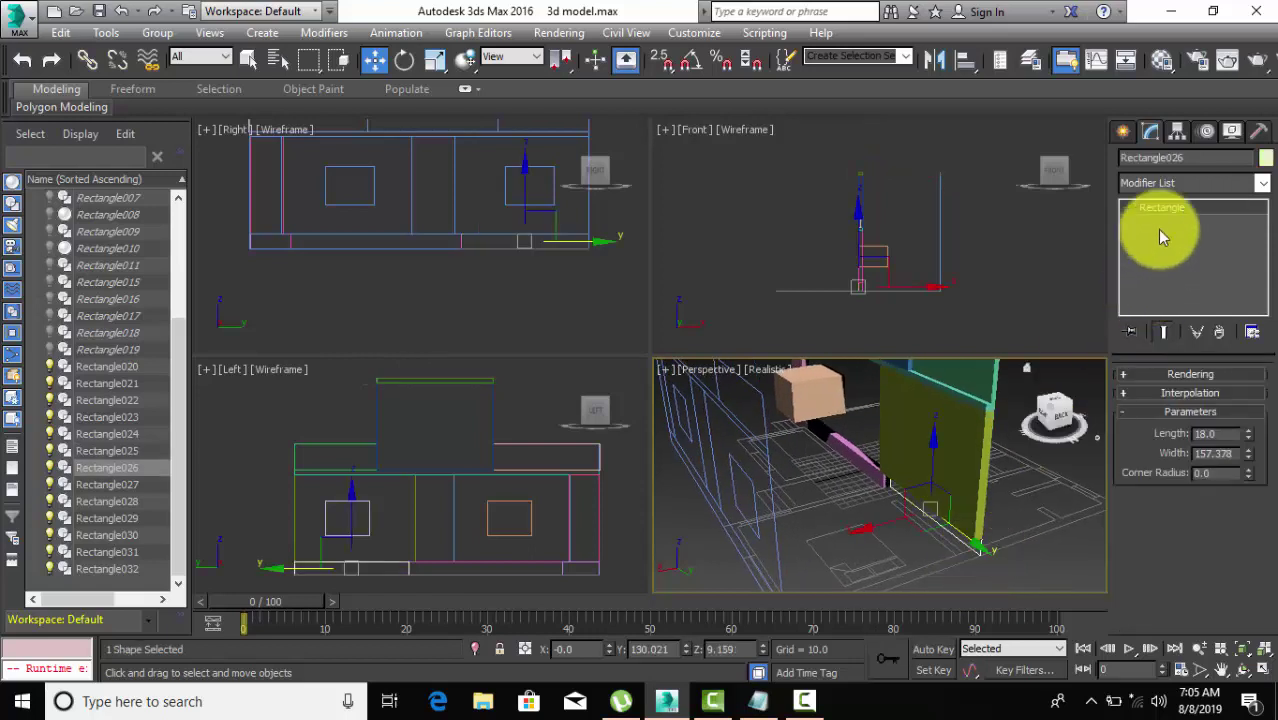
click(1160, 187)
scroll(1160, 187, down, 1)
key(e)
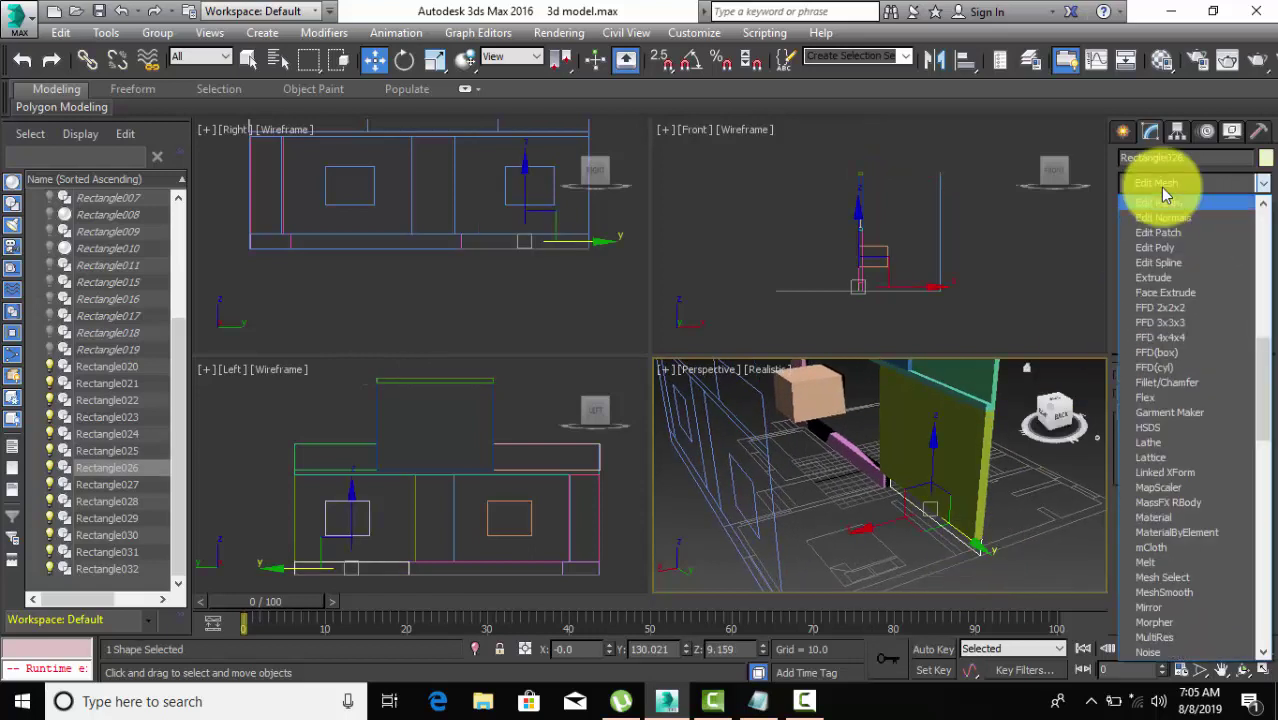
click(1155, 277)
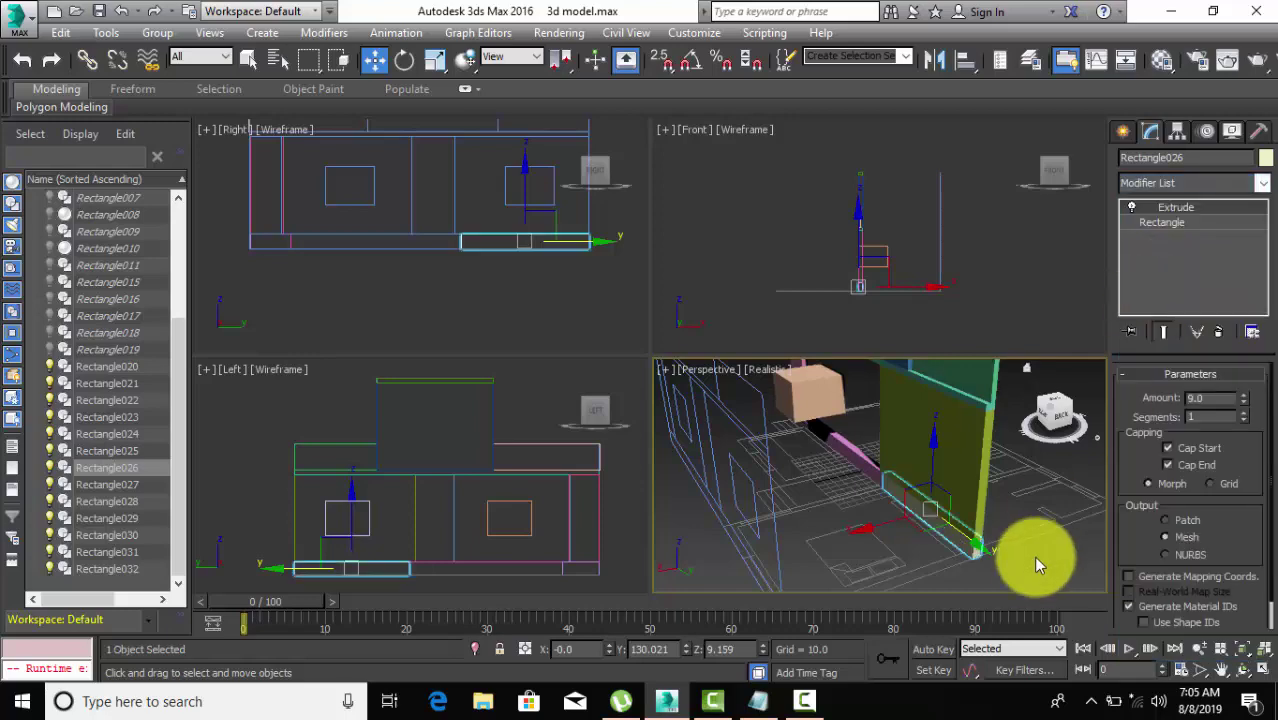
mouse_move(1044, 539)
alt+middle_down()
mouse_move(1003, 549)
mouse_move(836, 523)
mouse_move(977, 533)
alt+middle_up()
Reselect Rectangle027 and browse the Modifier List without adding a modifier.
click(901, 465)
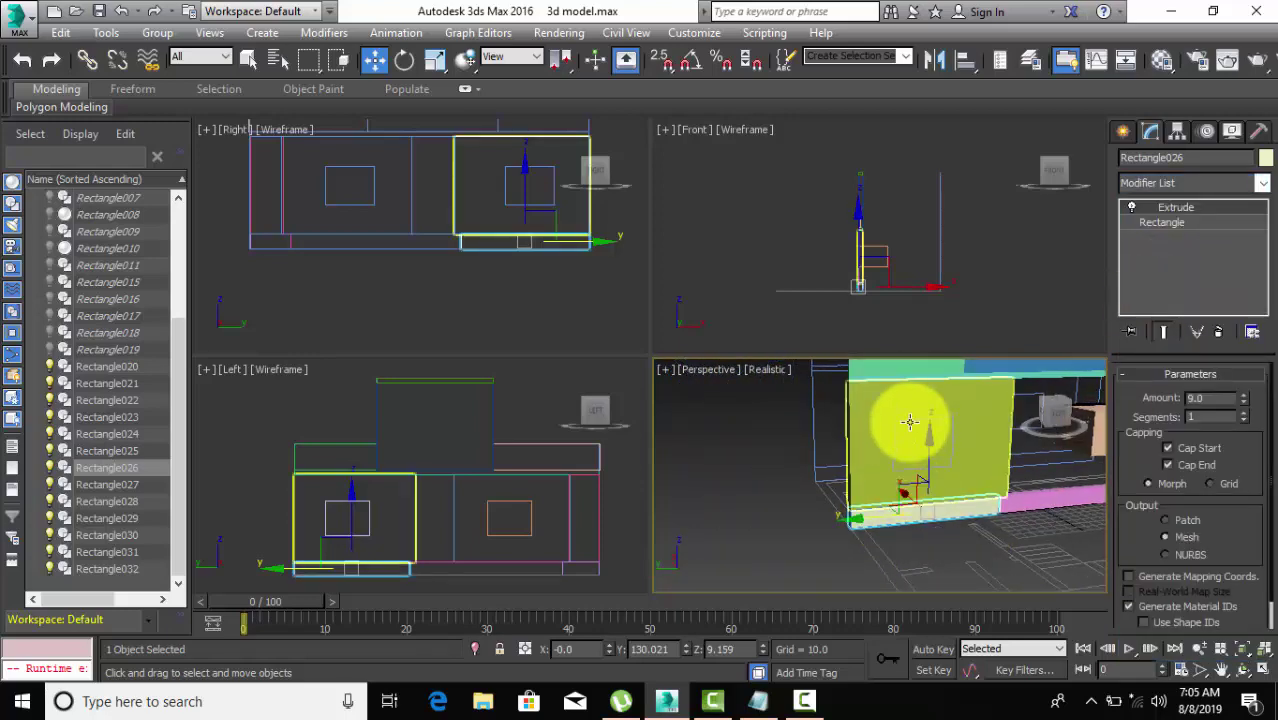
click(727, 469)
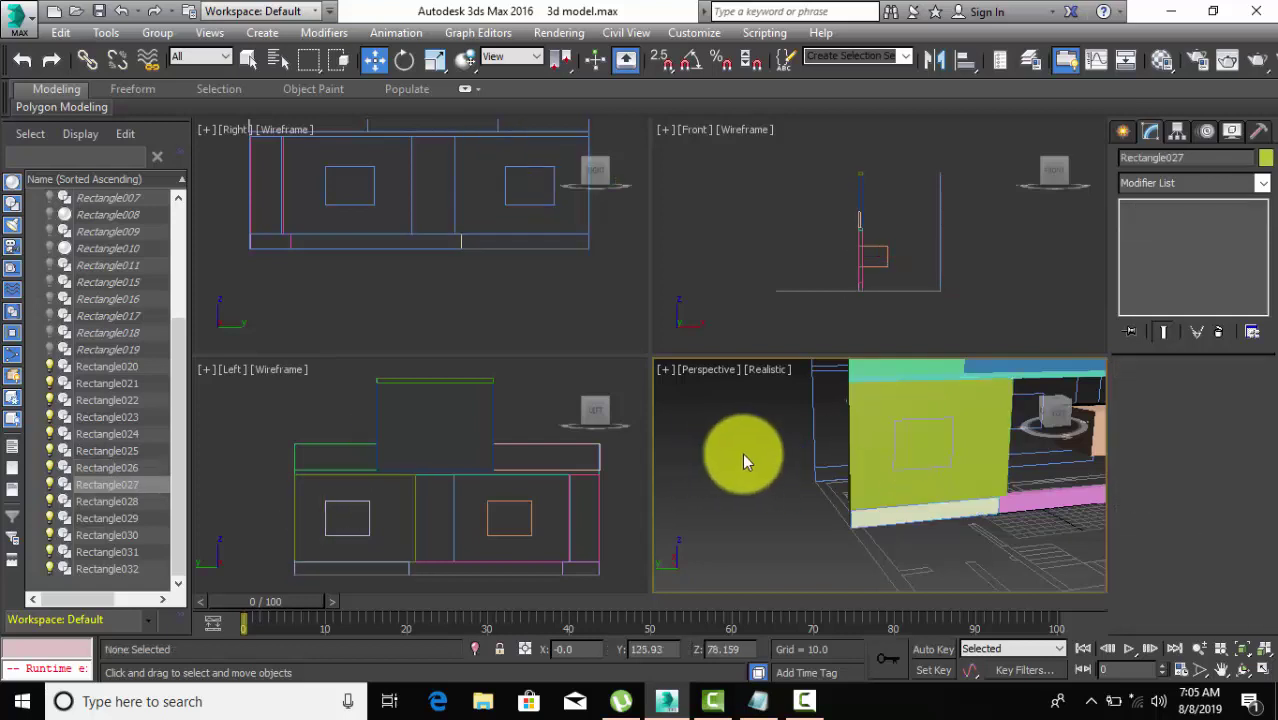
click(944, 418)
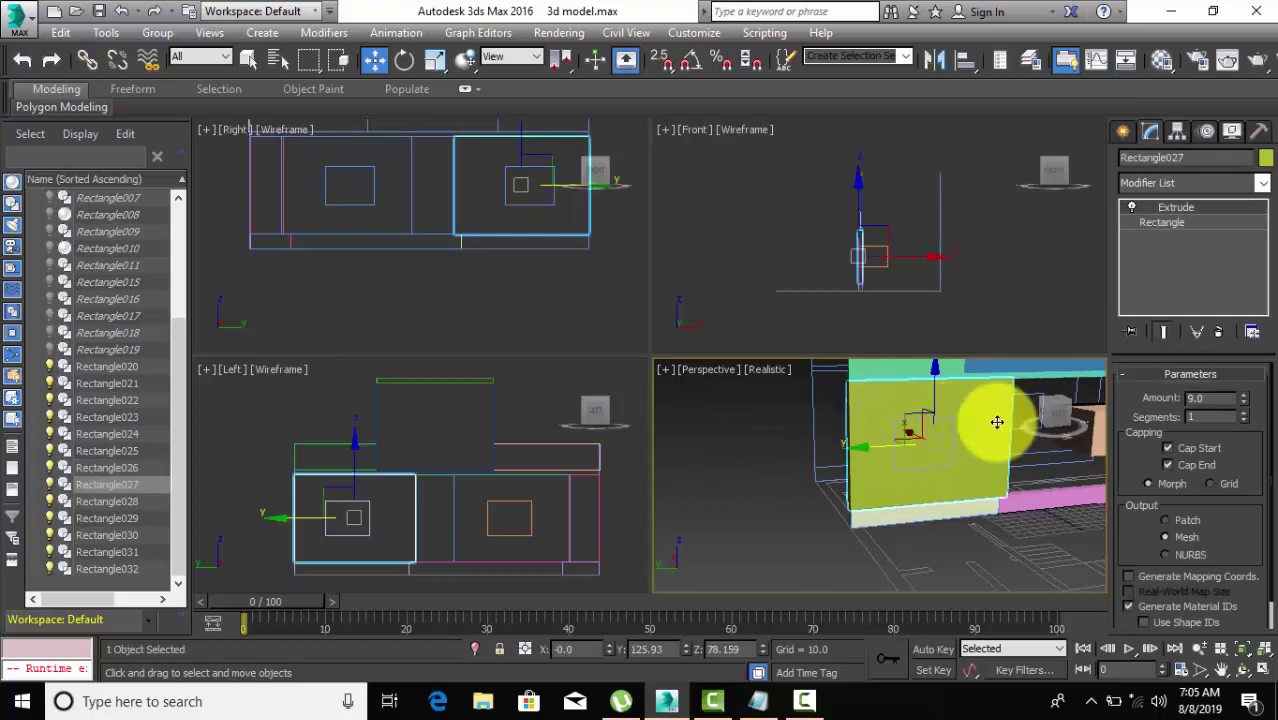
click(1158, 186)
key(e)
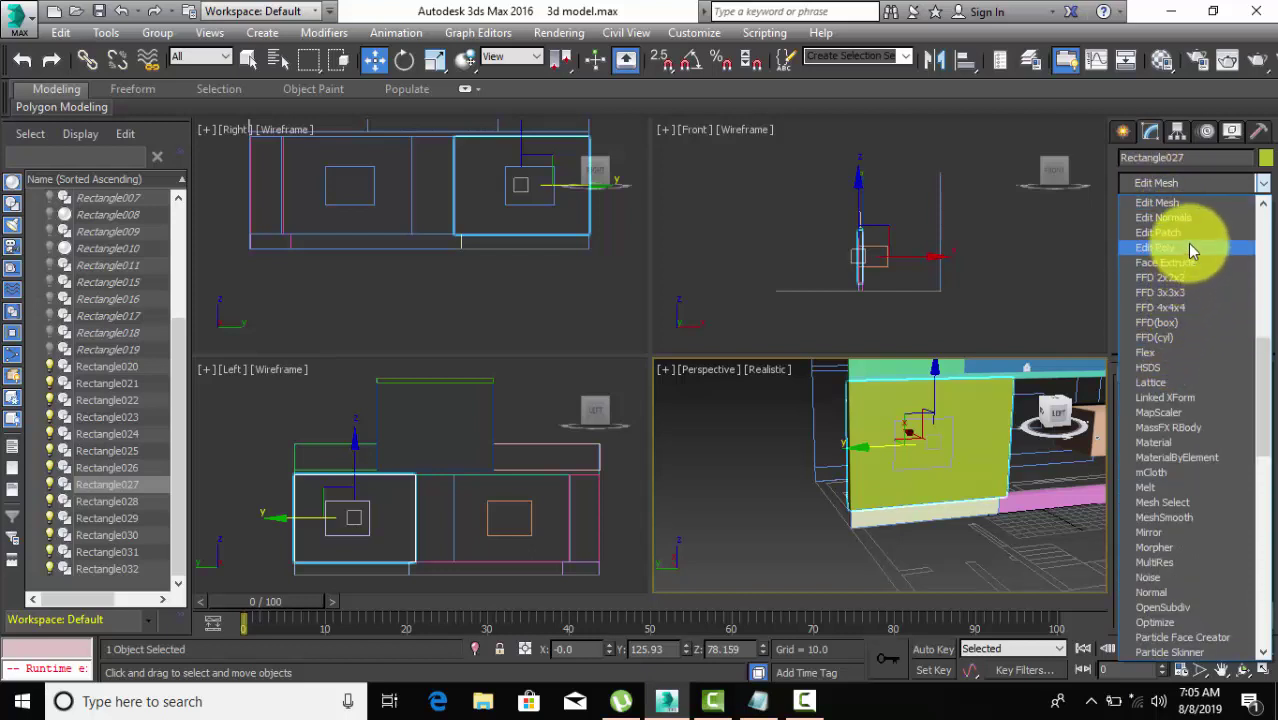
click(1196, 182)
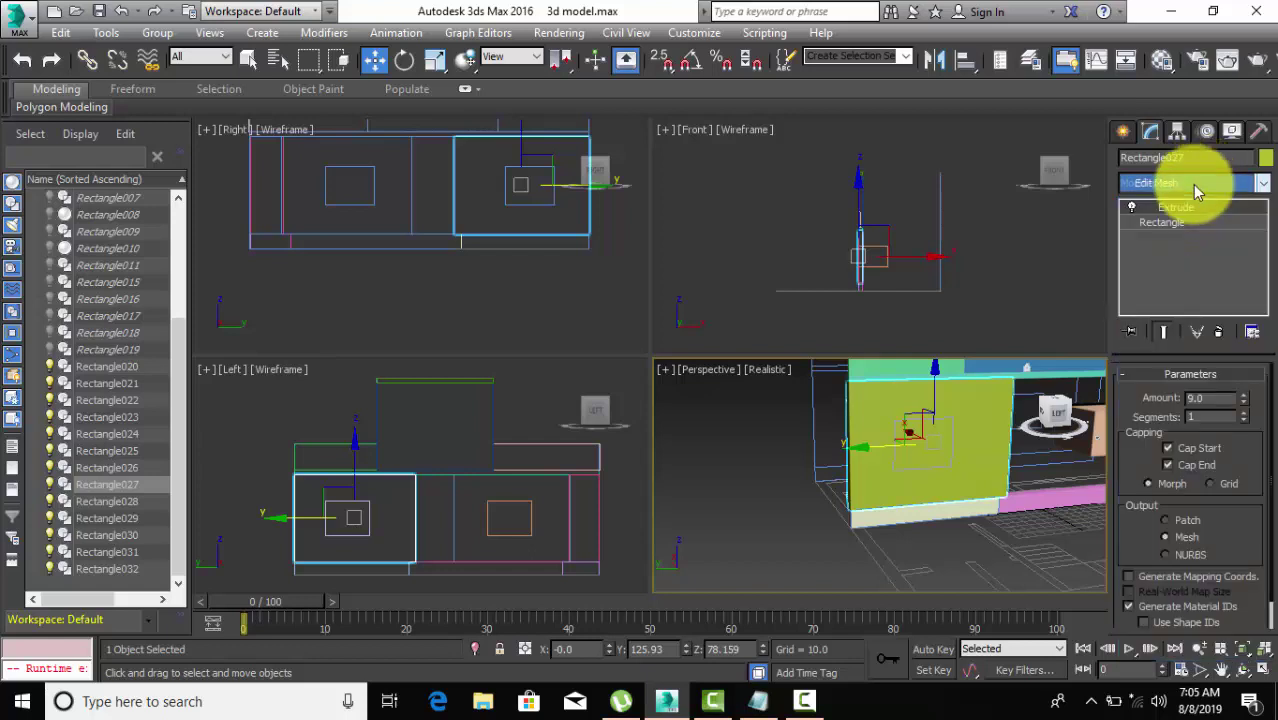
key(e)
click(1194, 184)
key(e)
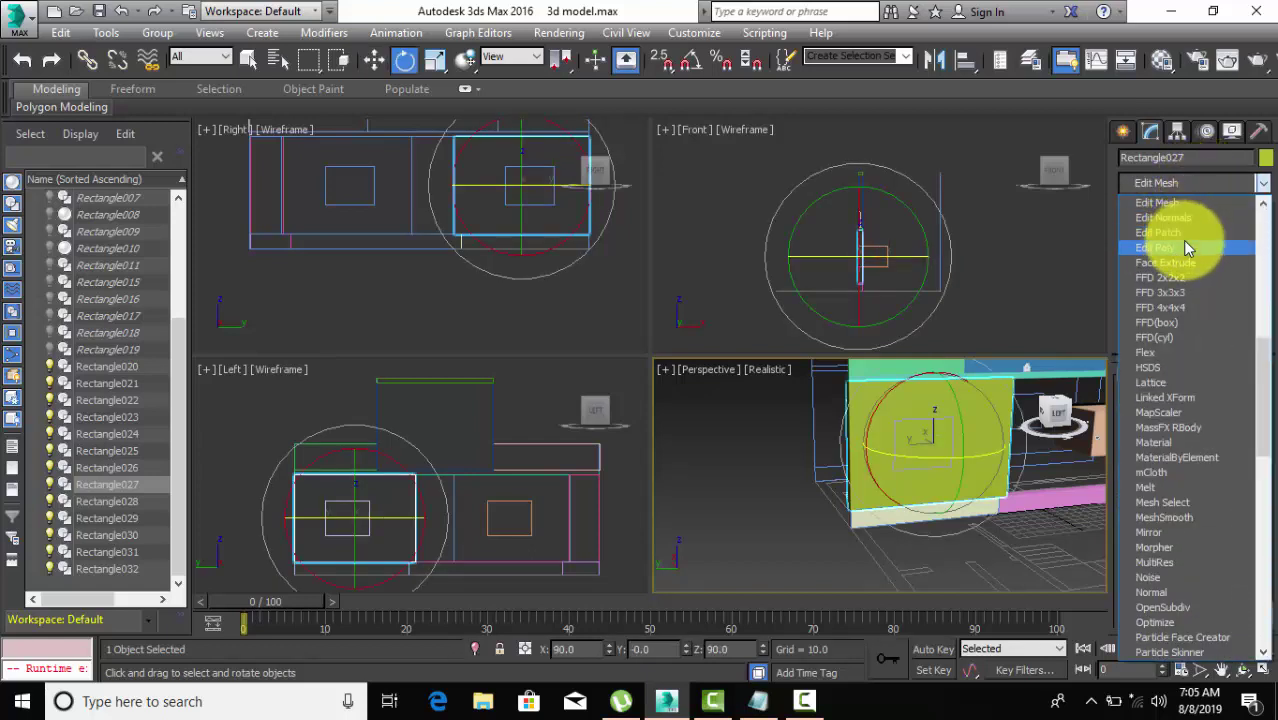
click(710, 543)
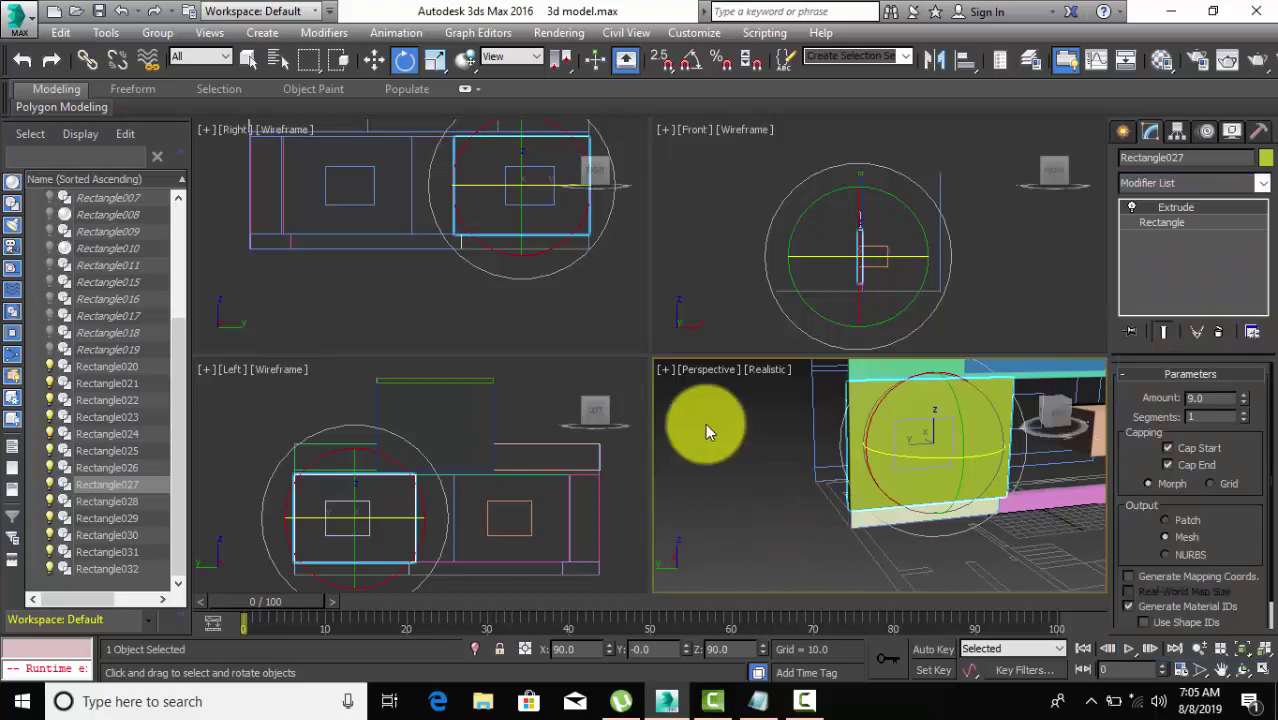
click(374, 60)
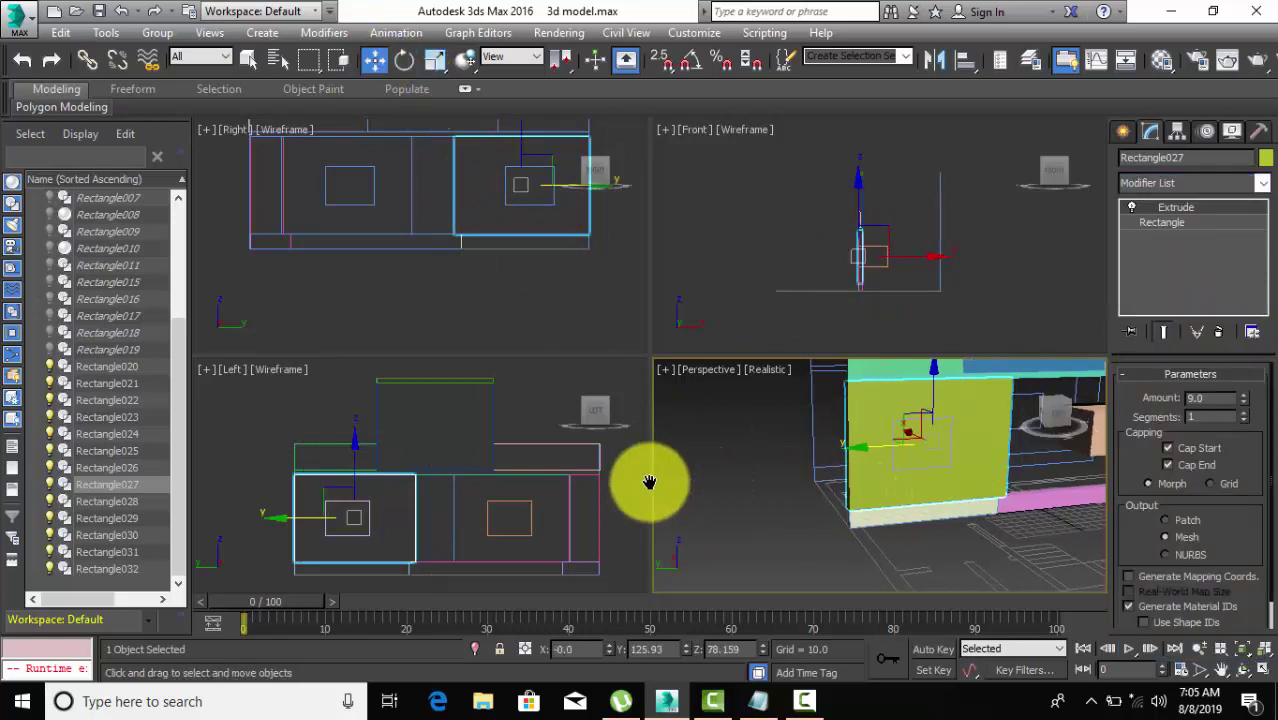
Orbit the view and review Rectangle027's Extrude and Rectangle parameters.
scroll(652, 484, down, 2)
scroll(654, 485, down, 3)
scroll(665, 493, down, 3)
scroll(831, 427, up, 4)
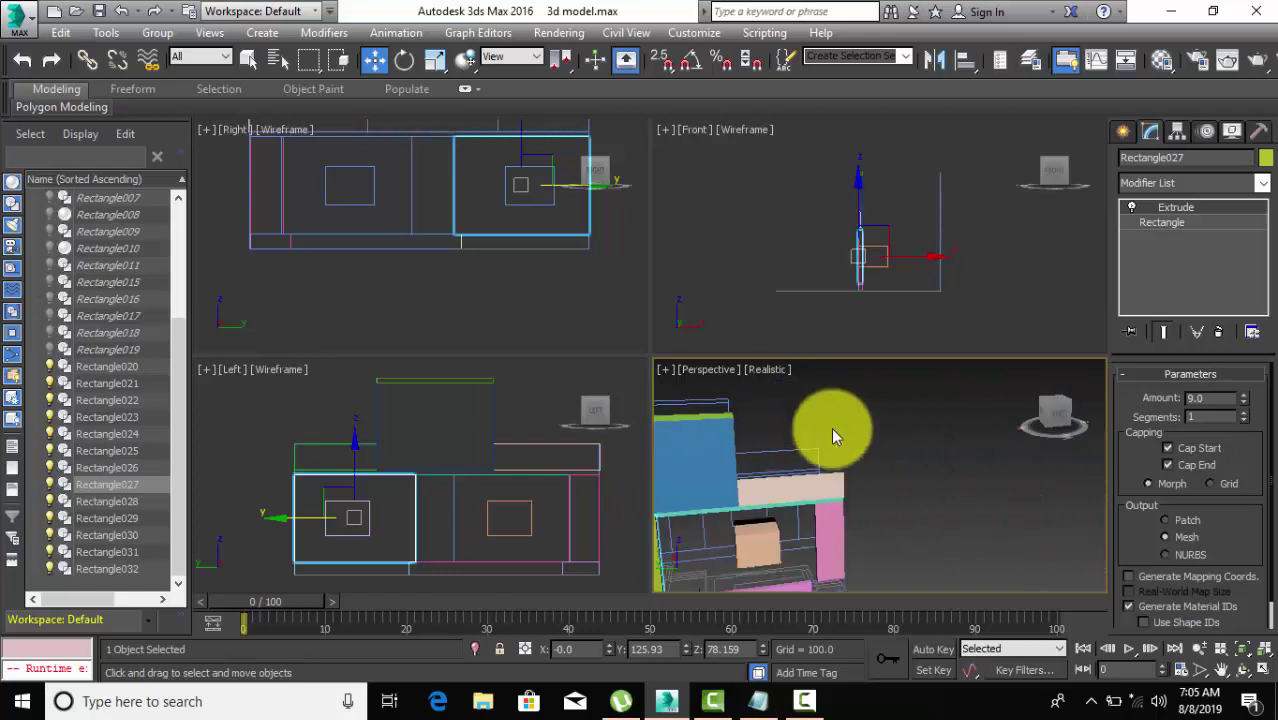
mouse_move(805, 443)
alt+middle_down()
mouse_move(813, 466)
mouse_move(856, 337)
mouse_move(825, 546)
alt+middle_up()
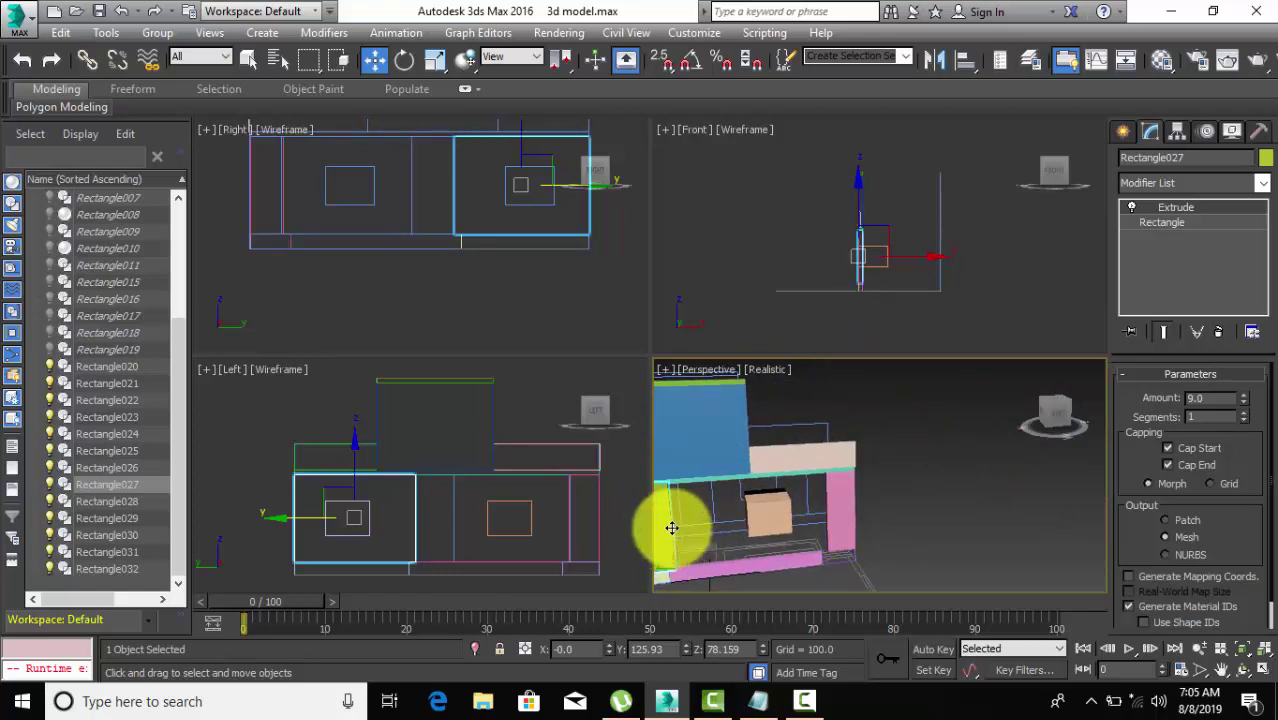
click(1179, 182)
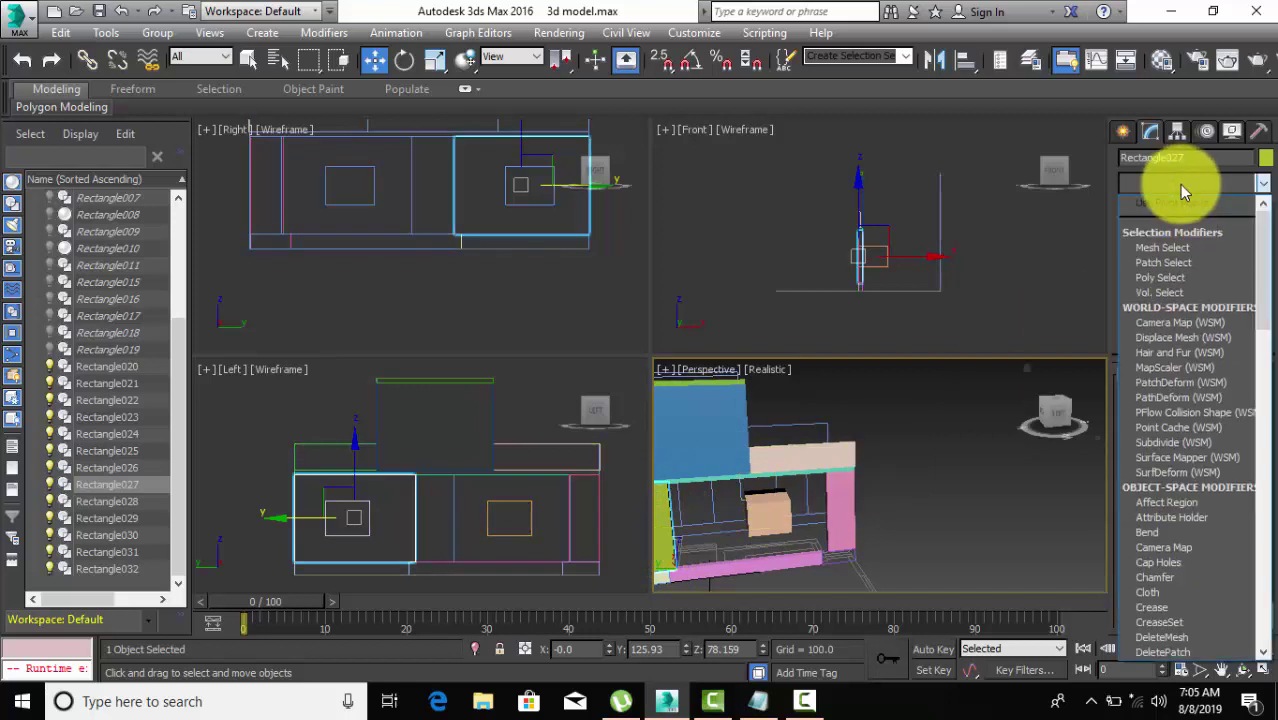
key(e)
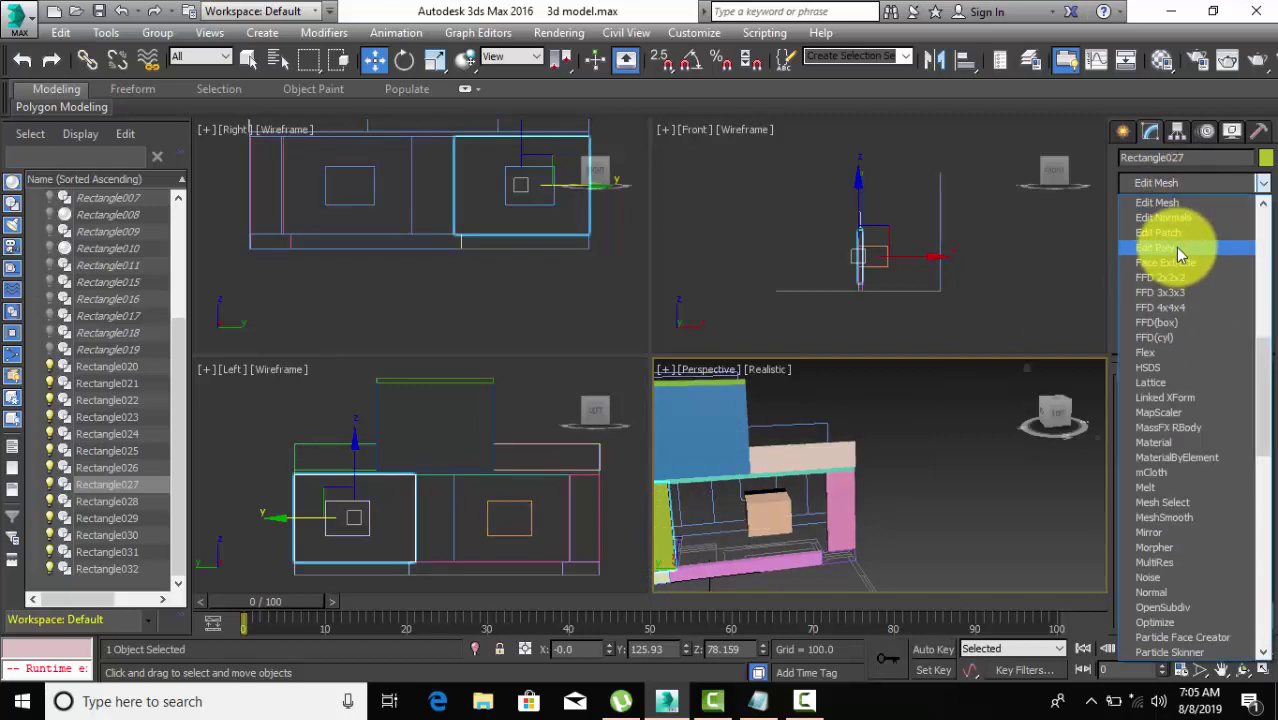
click(958, 479)
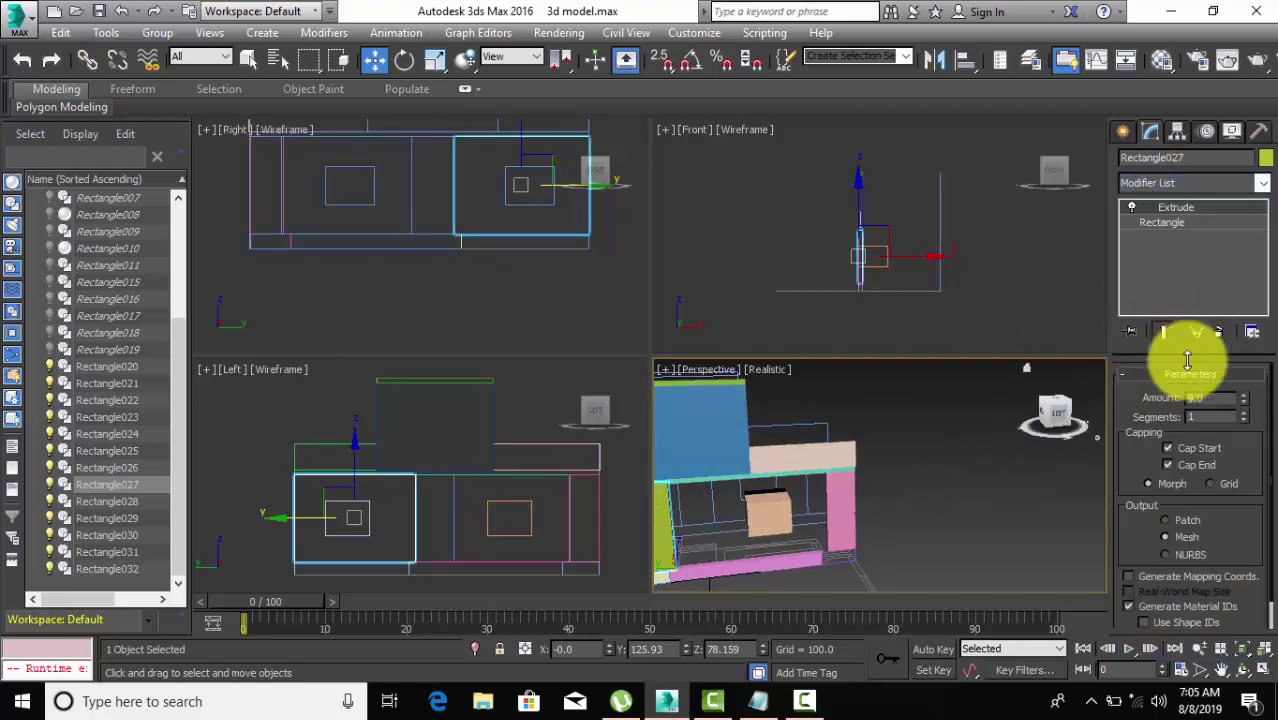
click(1147, 223)
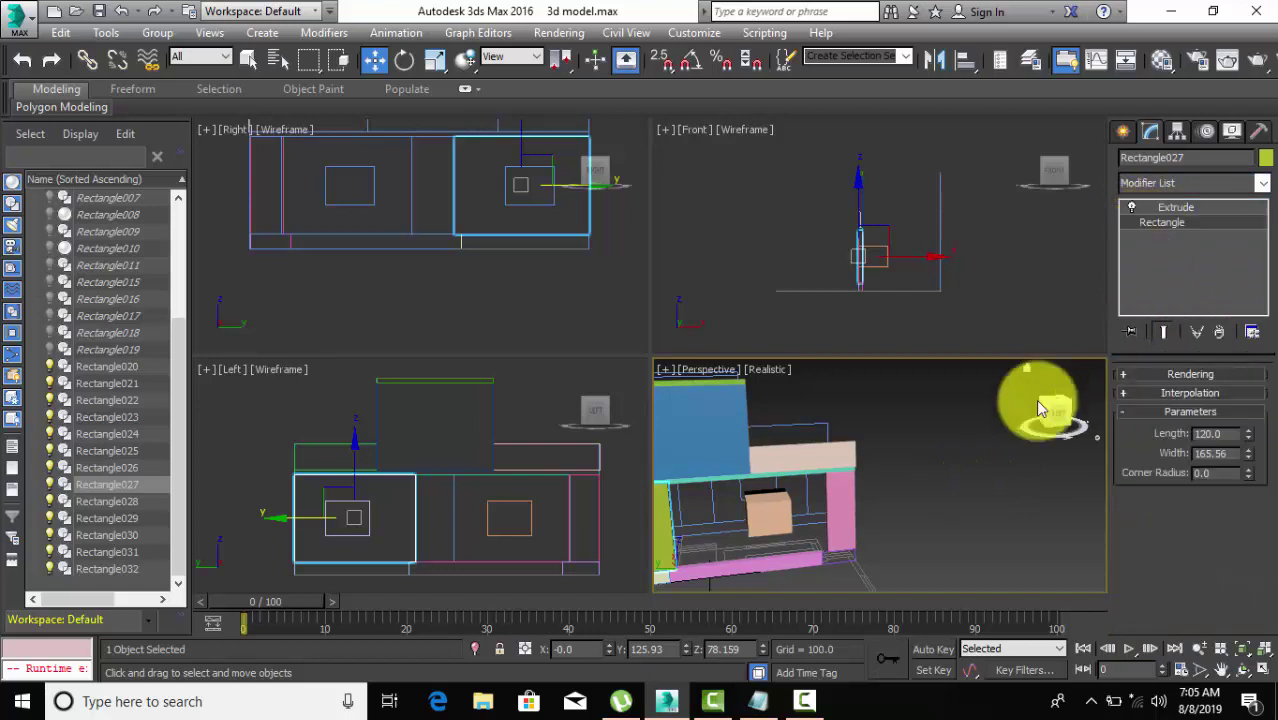
Deselect the wall slab and orbit and zoom the Perspective view around the model.
click(980, 459)
mouse_move(972, 478)
alt+middle_down()
mouse_move(959, 483)
mouse_move(1005, 470)
mouse_move(984, 474)
mouse_move(991, 486)
mouse_move(1051, 482)
mouse_move(1008, 495)
alt+middle_up()
scroll(1005, 470, up, 3)
scroll(491, 317, down, 2)
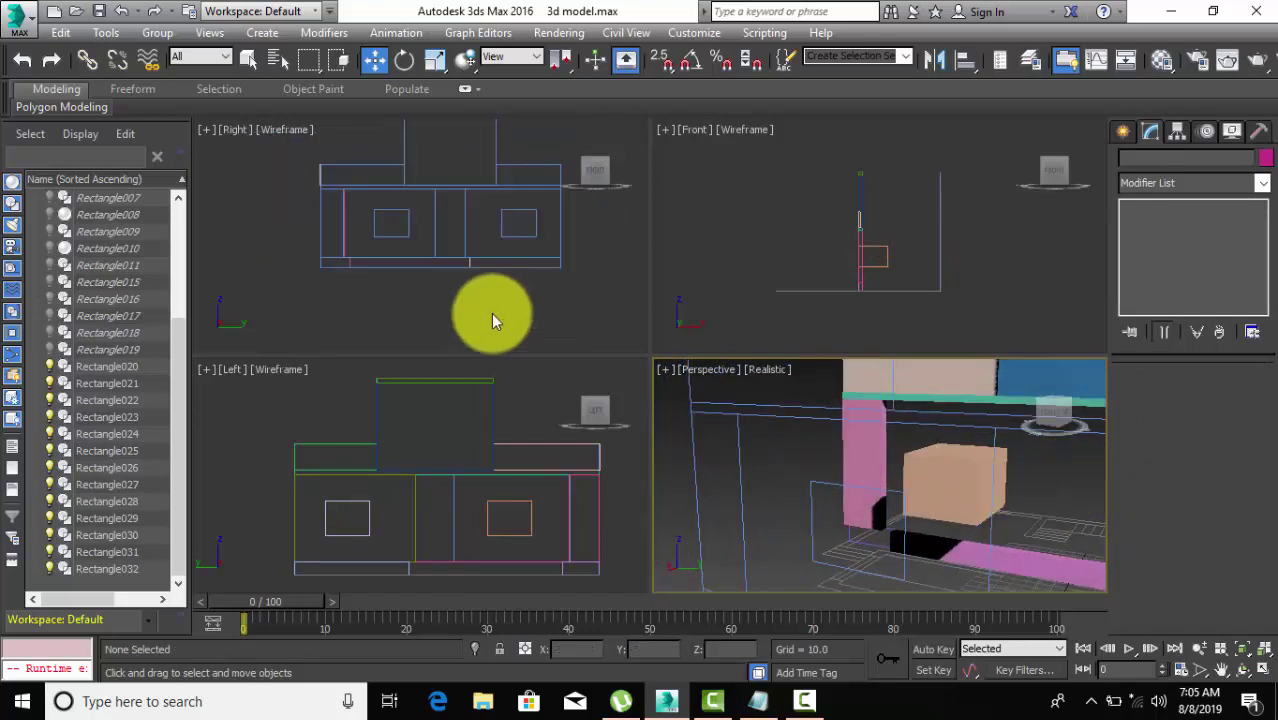
scroll(491, 322, down, 2)
With 2.5 snaps on, draw a 120 by 159.52 wall rectangle on the outline in Right view.
click(1120, 130)
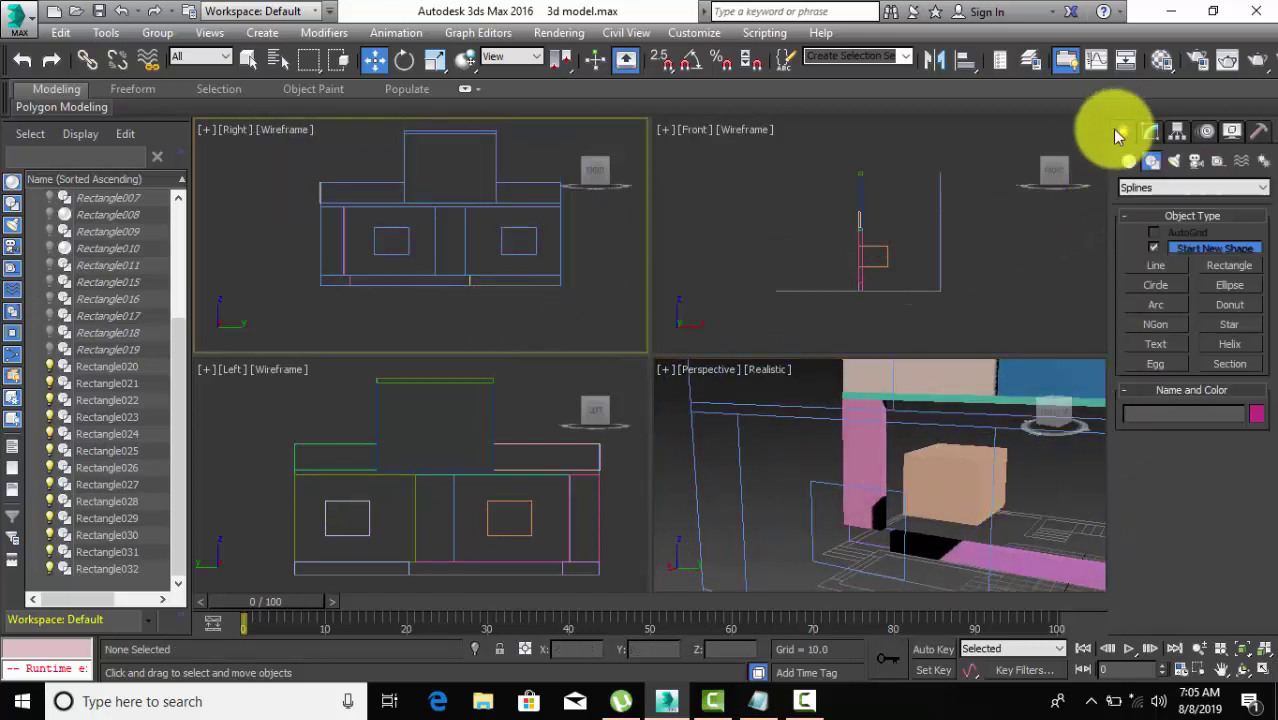
click(1228, 265)
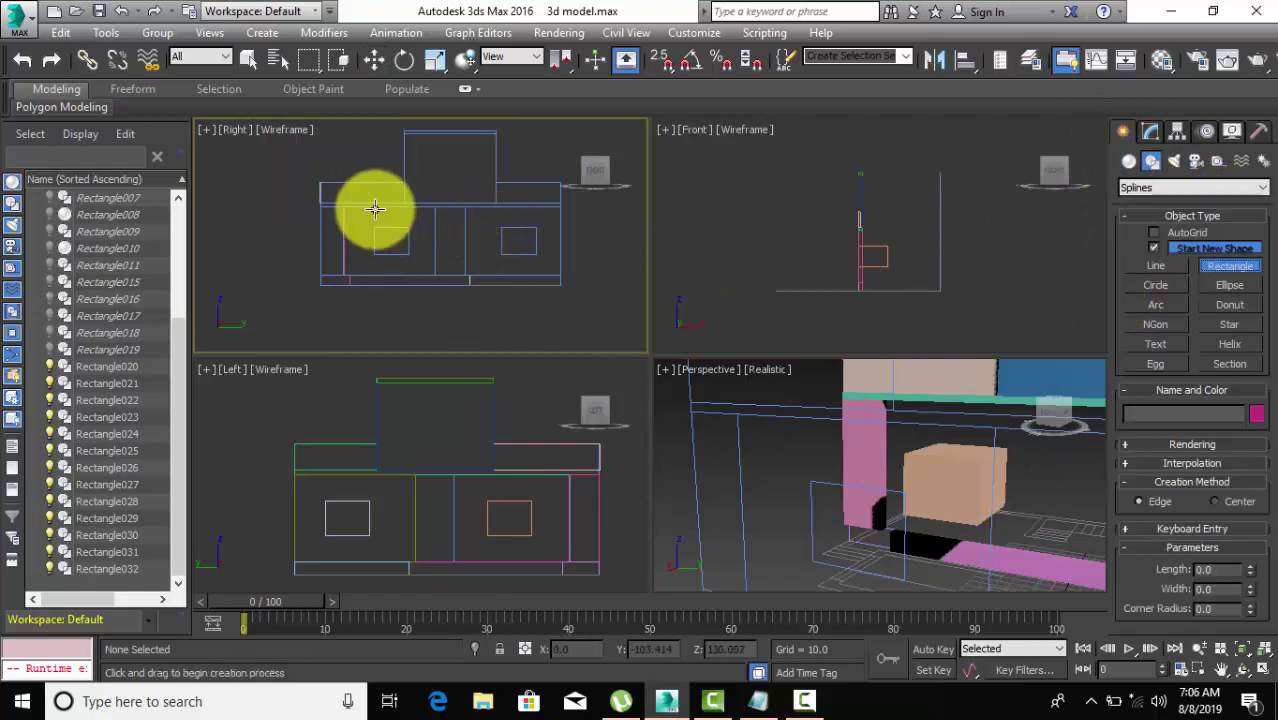
scroll(342, 220, up, 3)
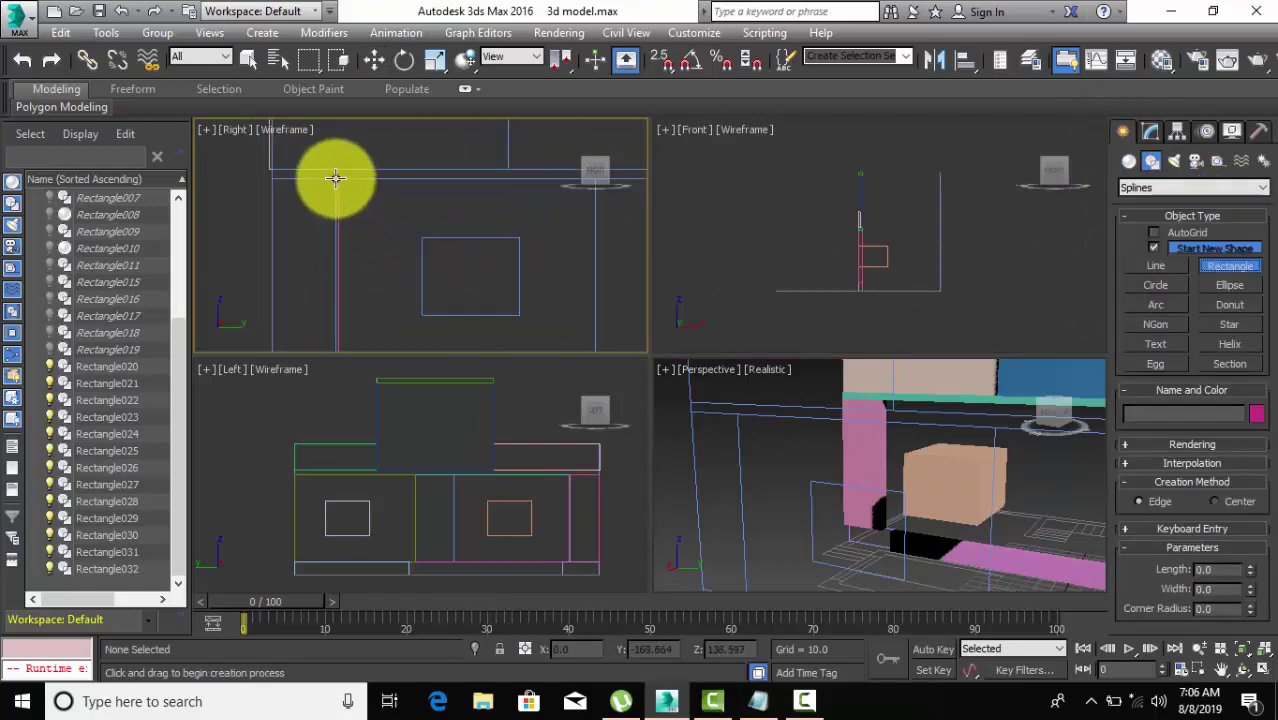
click(663, 58)
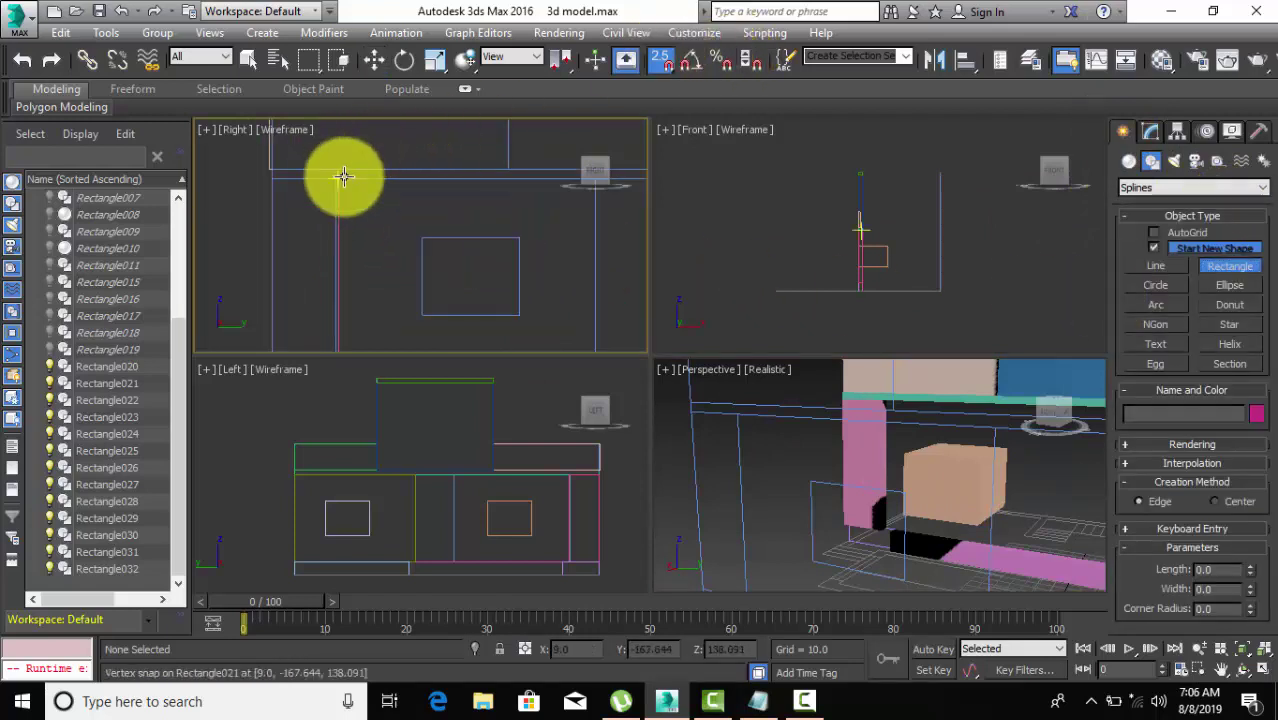
drag(337, 176, 465, 242)
scroll(471, 242, down, 2)
mouse_move(471, 242)
middle_down()
mouse_move(448, 154)
mouse_move(489, 226)
middle_up()
click(381, 207)
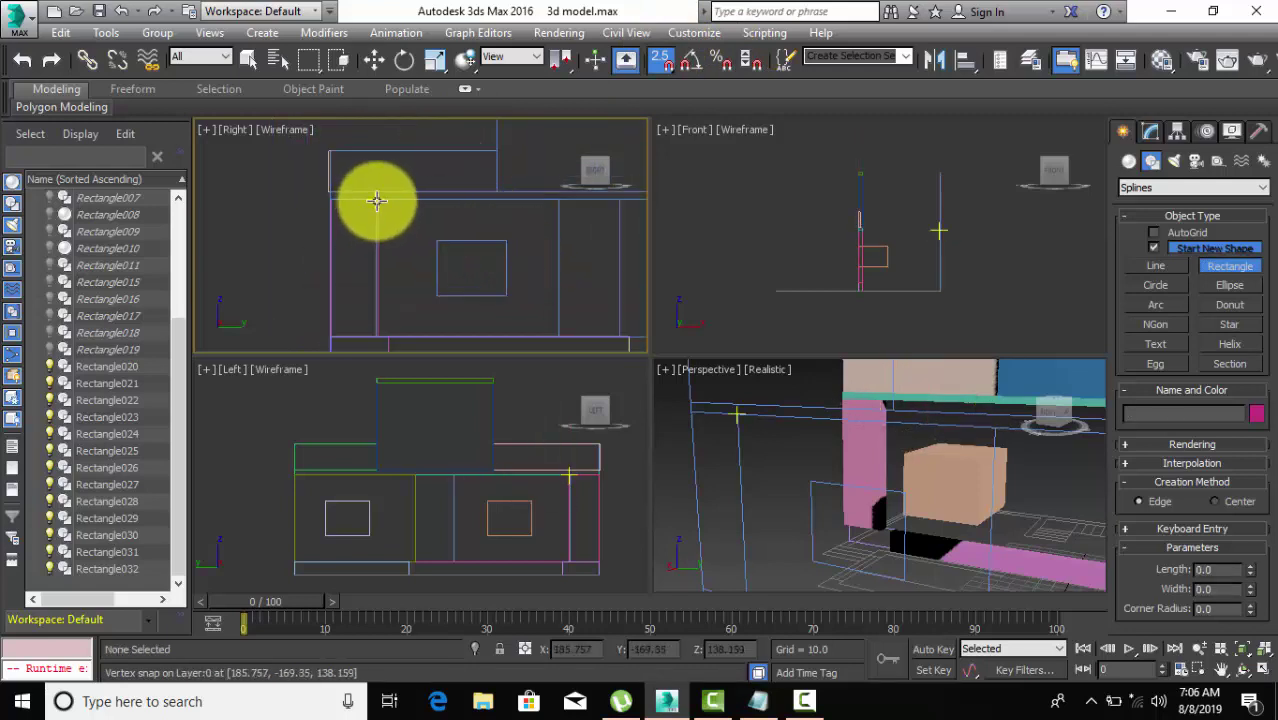
mouse_move(376, 201)
mouse_down()
mouse_move(420, 263)
mouse_move(528, 334)
mouse_move(559, 337)
mouse_up()
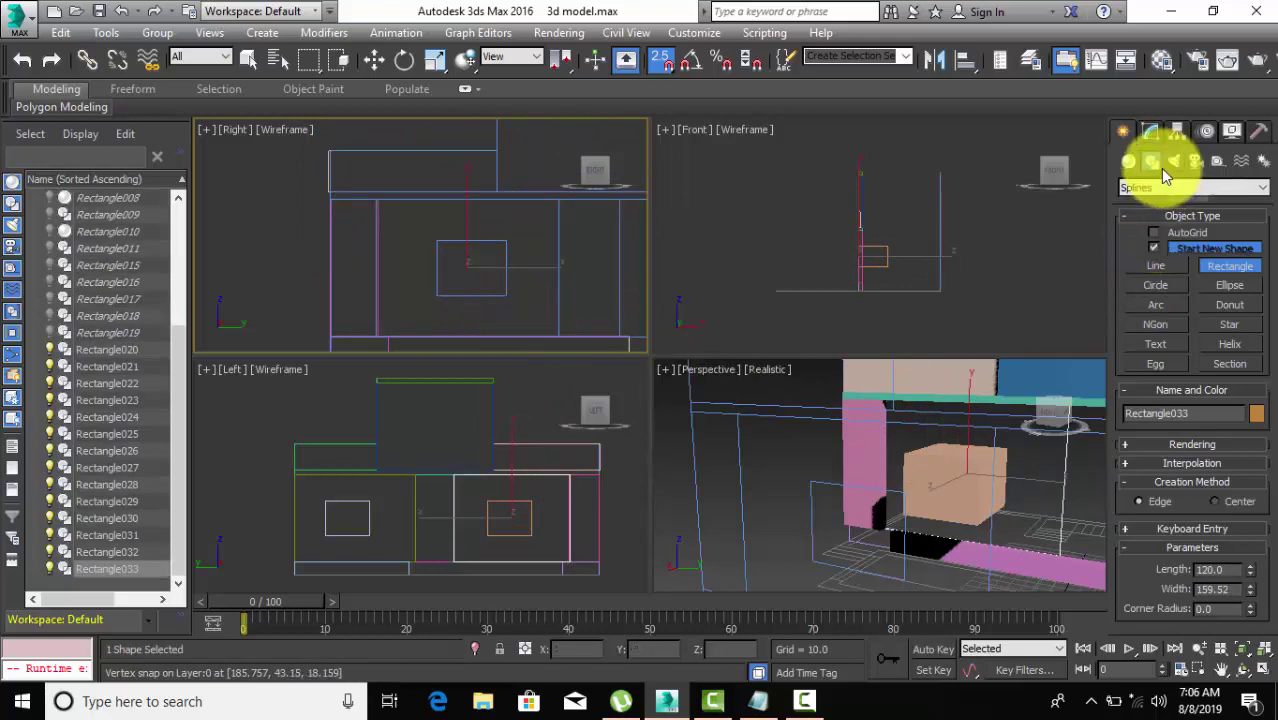
Extrude Rectangle033 by 9.0 and shift Group004 up and to the left.
click(1151, 131)
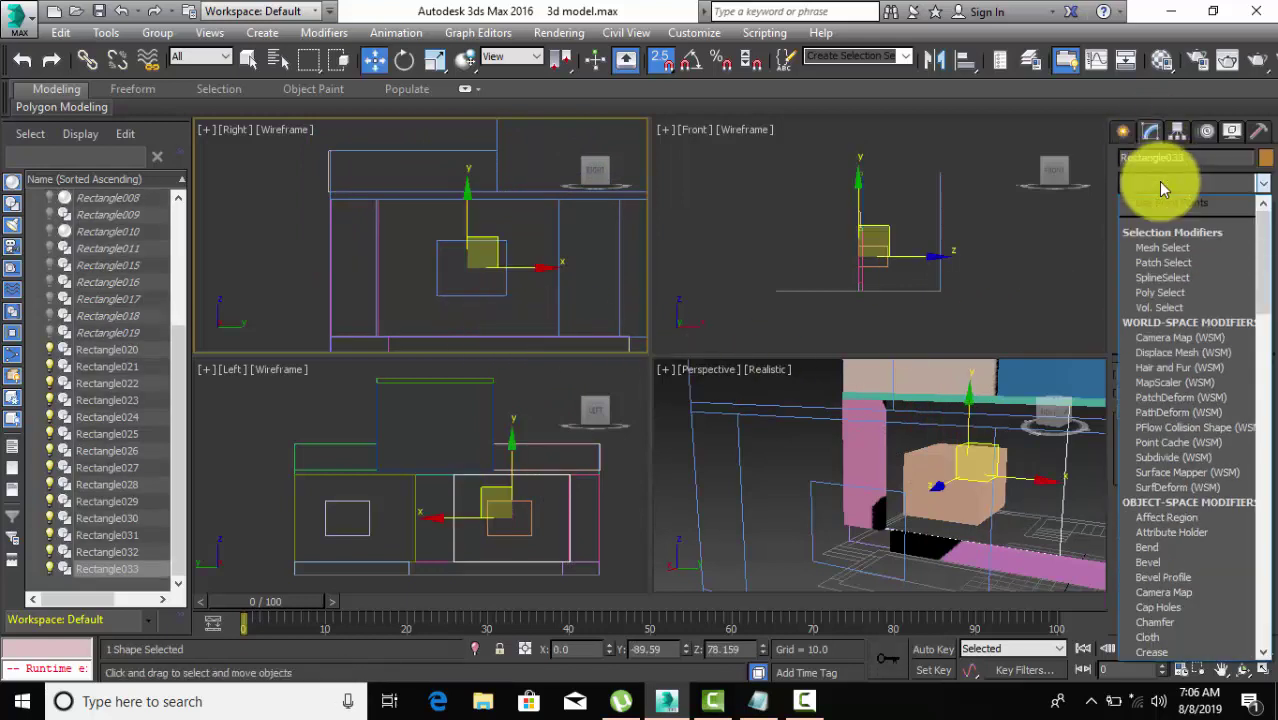
key(e)
click(1173, 281)
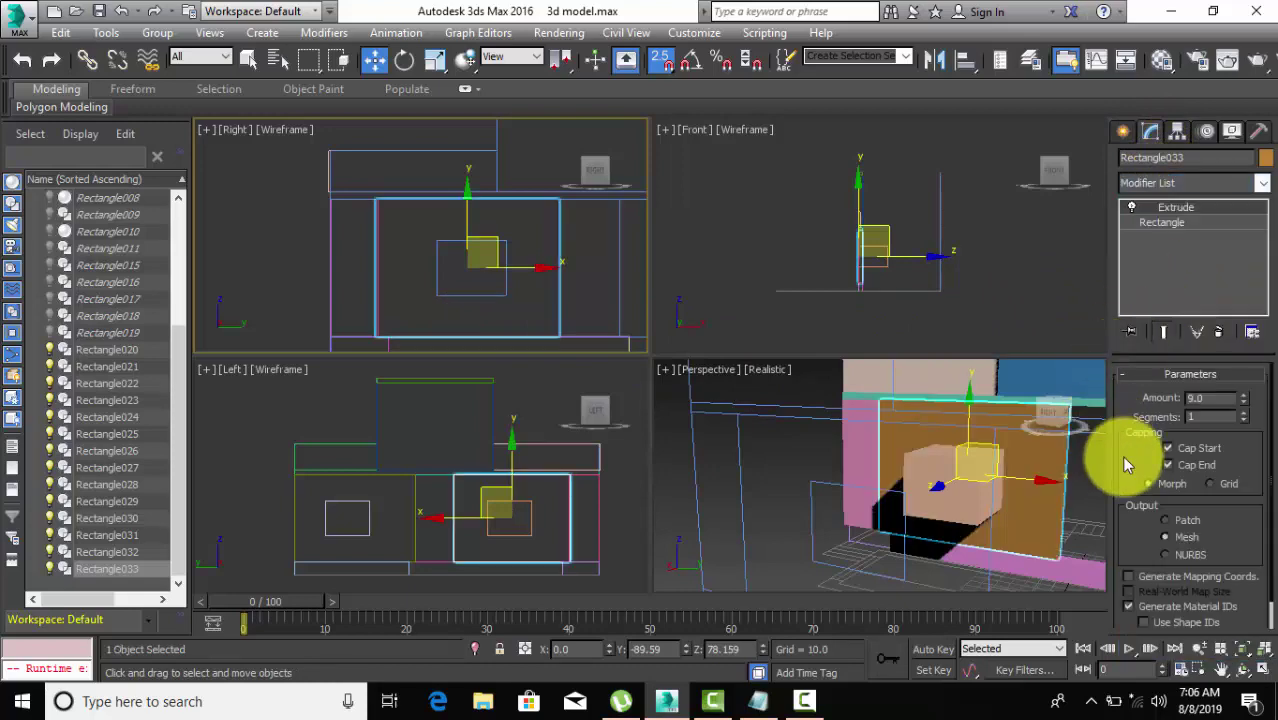
scroll(814, 531, up, 5)
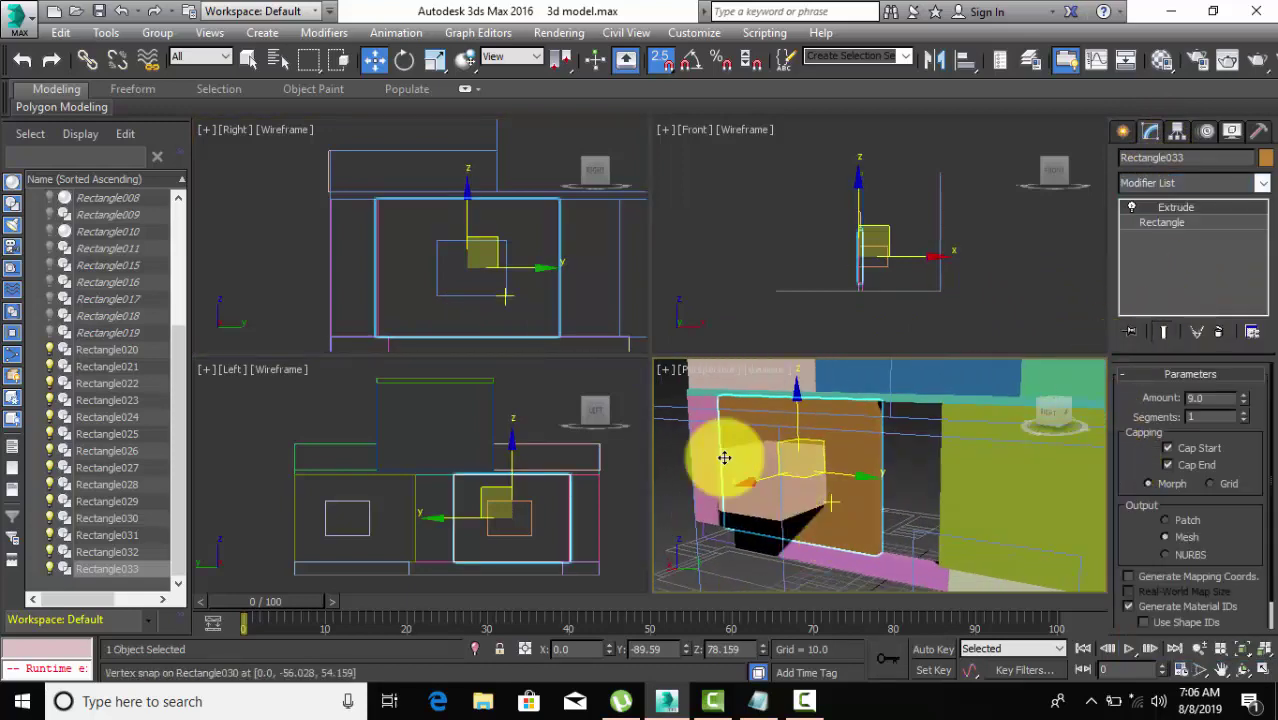
scroll(420, 260, down, 2)
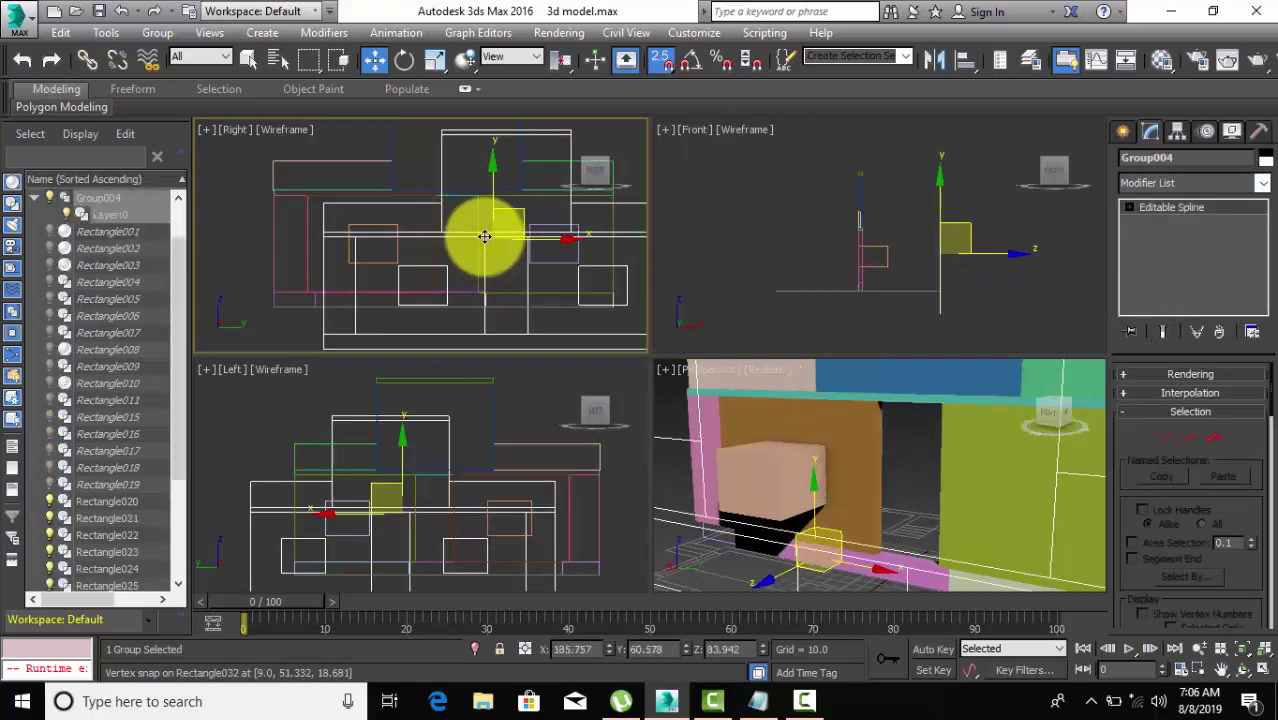
drag(484, 236, 435, 197)
Draw Rectangle034, 120 by 52.98, over the next wall section.
click(1123, 134)
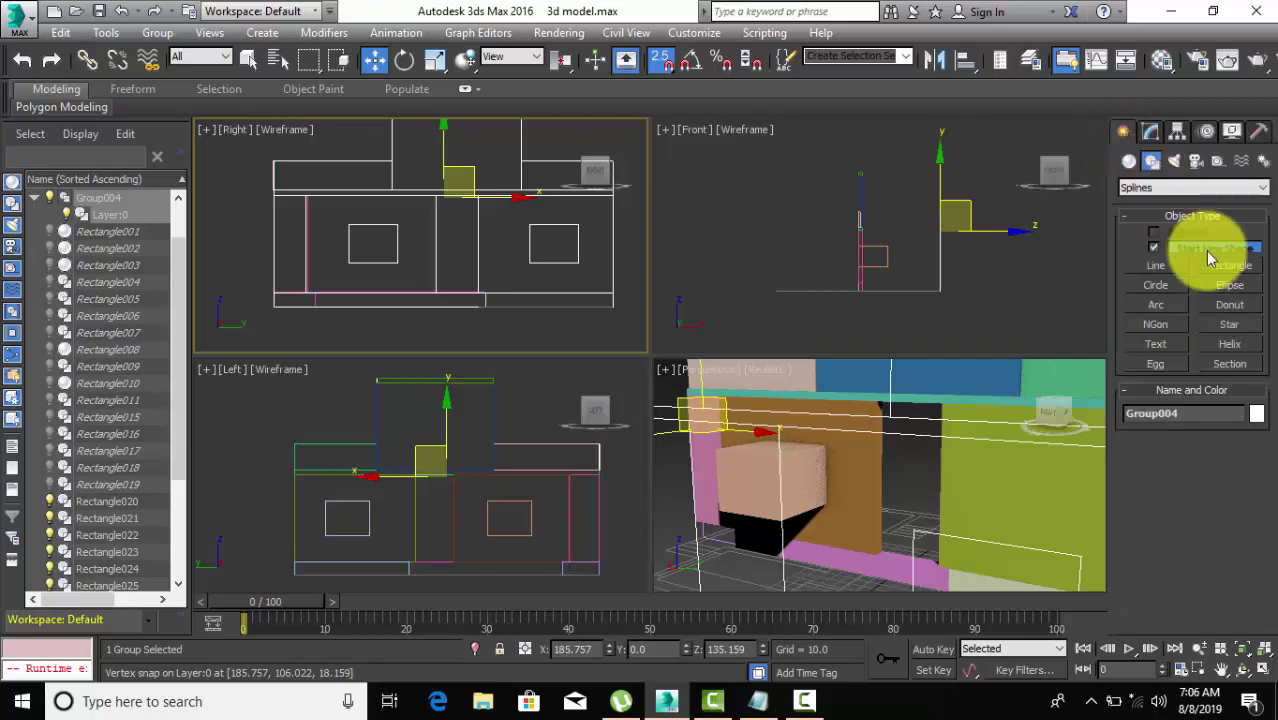
click(1230, 266)
scroll(422, 205, up, 5)
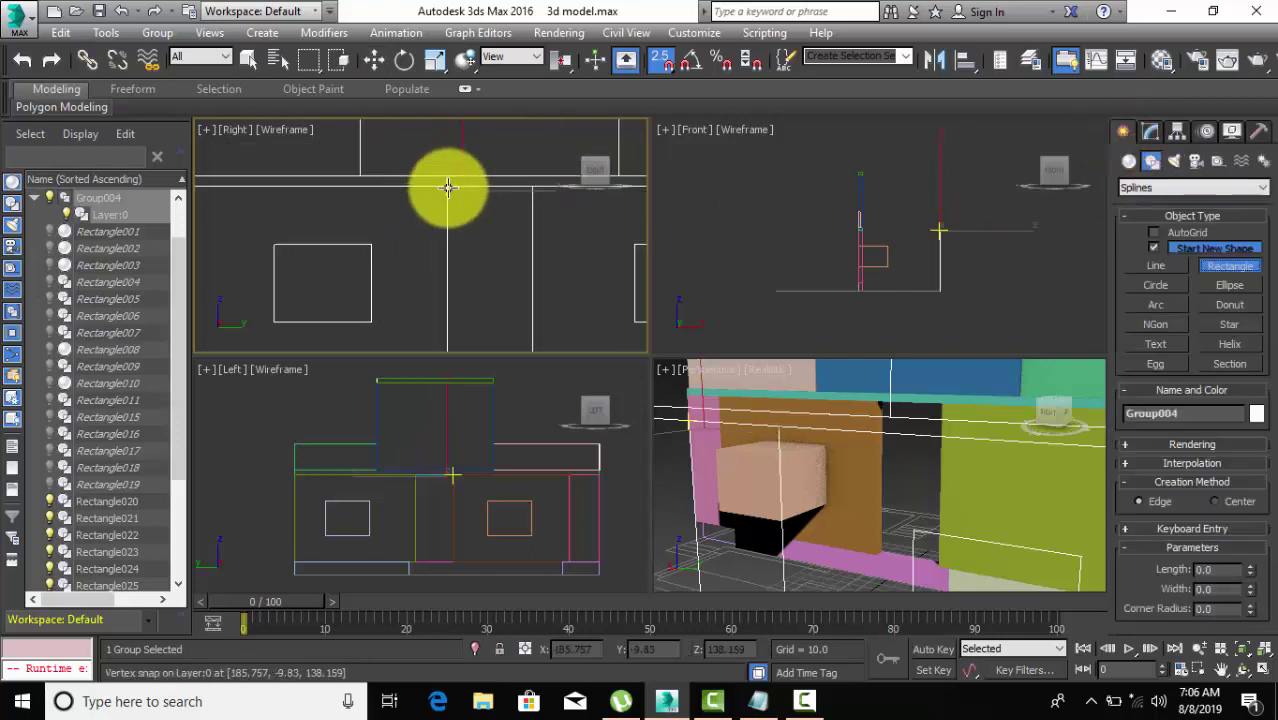
scroll(448, 187, down, 3)
mouse_move(448, 187)
mouse_down()
mouse_move(528, 273)
mouse_move(521, 285)
mouse_up()
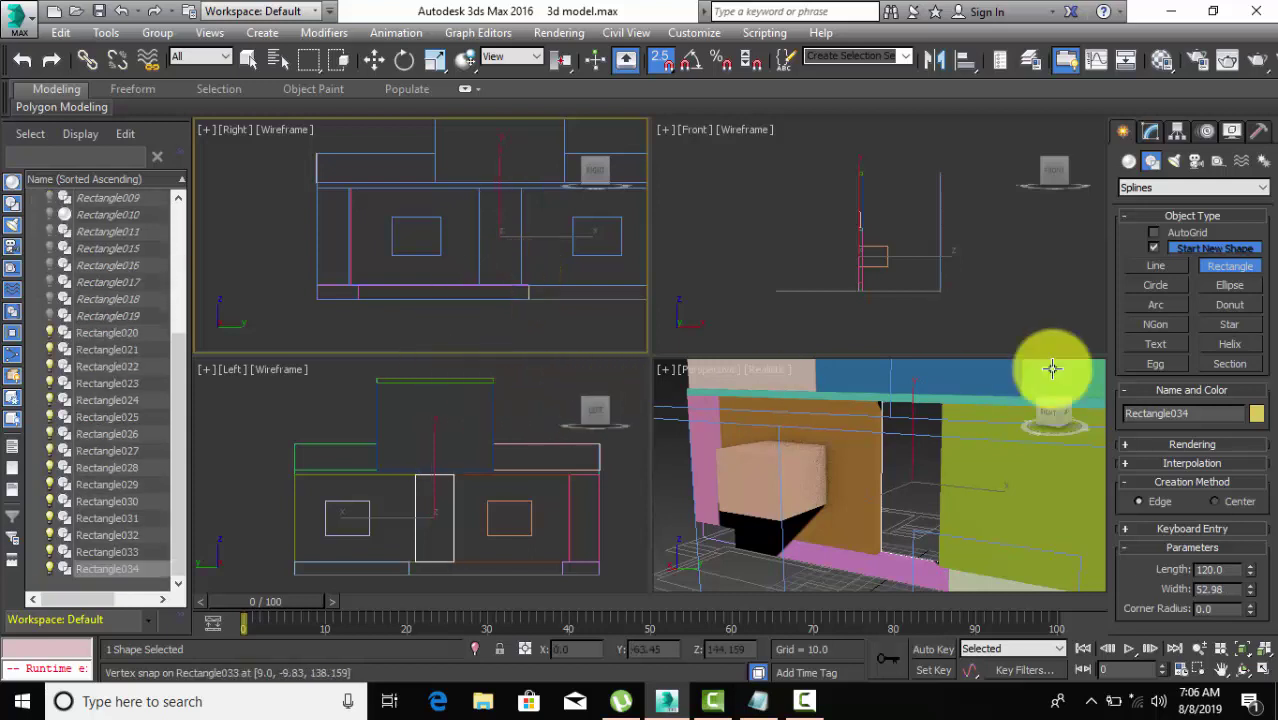
Extrude Rectangle034 by 9.0 and move Group004 back down and right.
click(1150, 131)
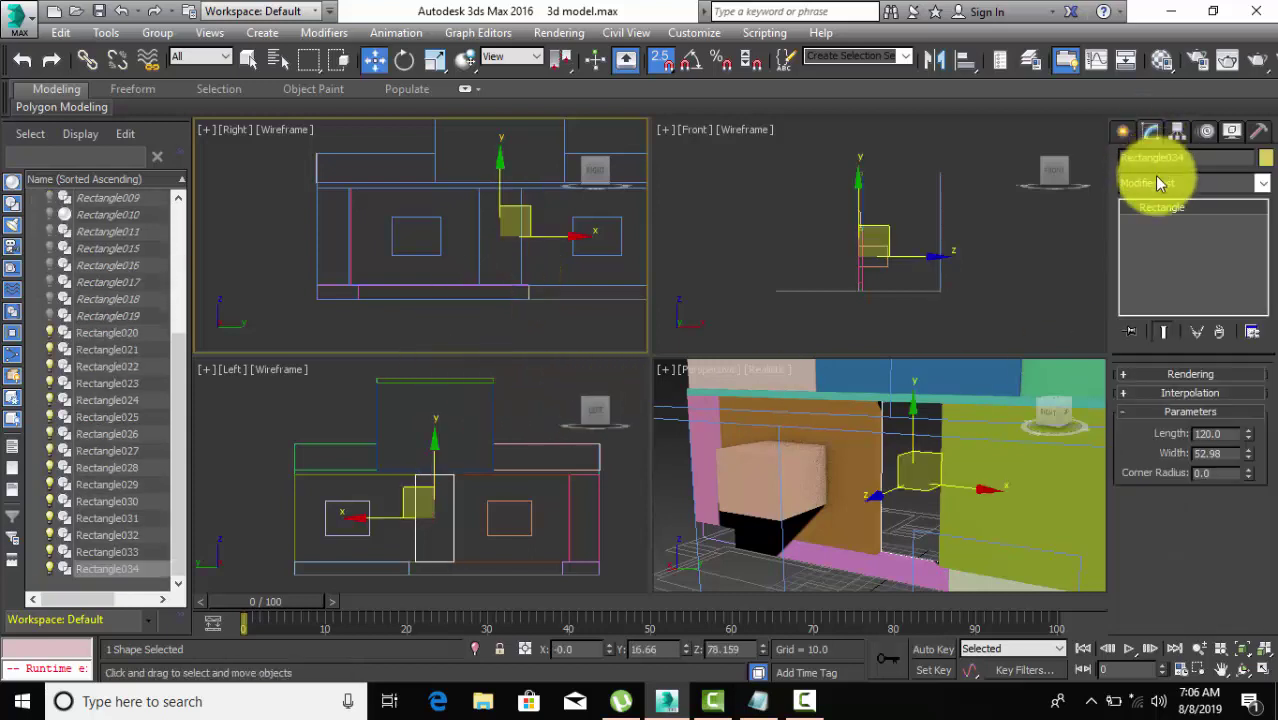
click(1157, 180)
scroll(1156, 223, down, 10)
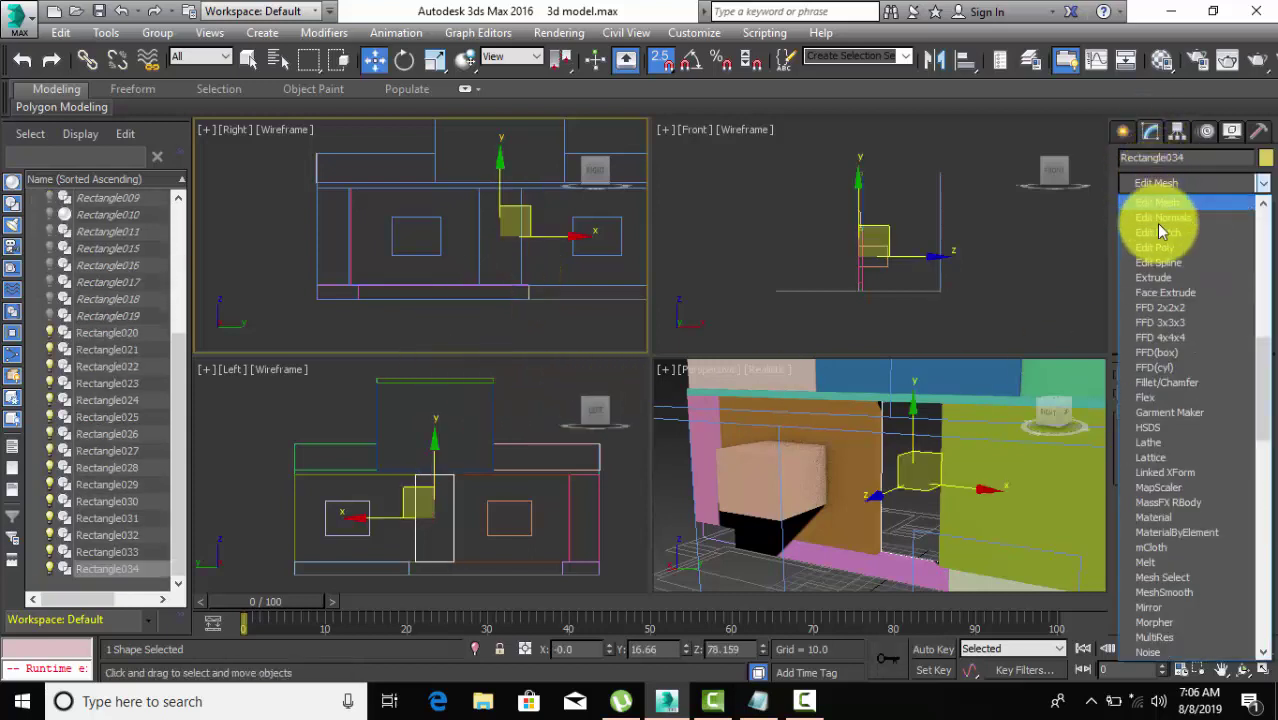
click(1163, 282)
scroll(960, 531, down, 5)
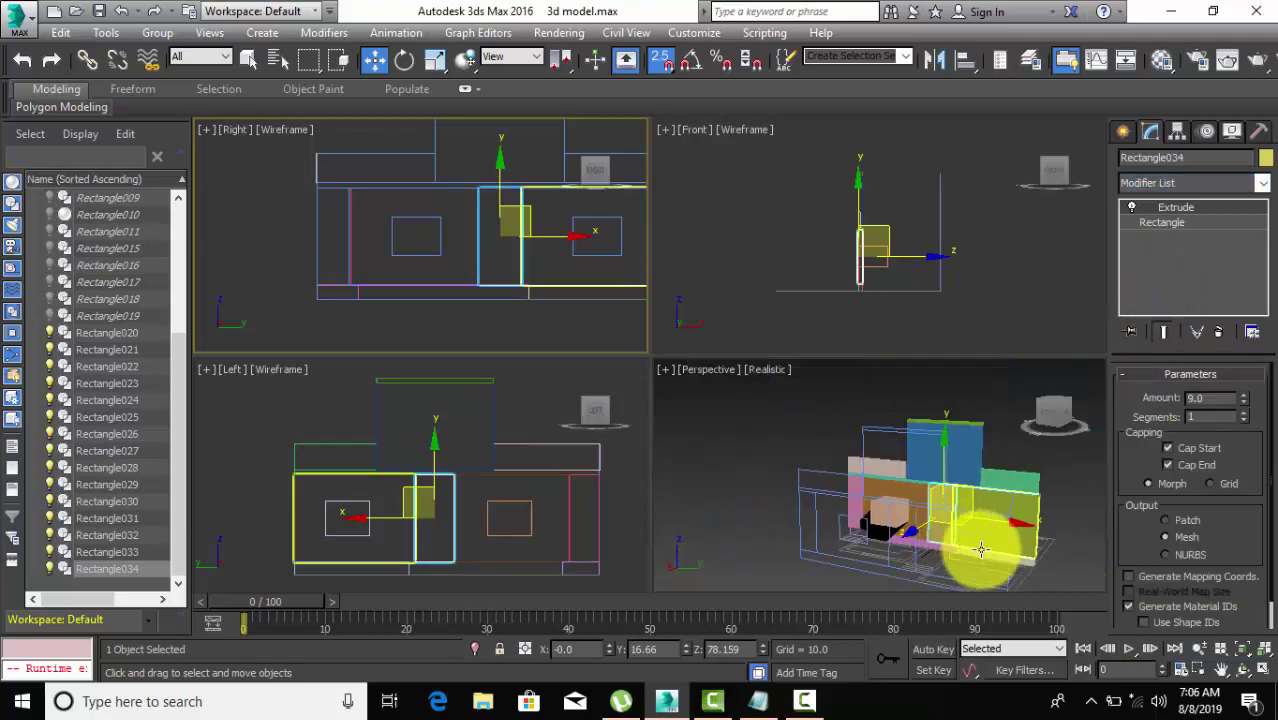
scroll(980, 535, down, 3)
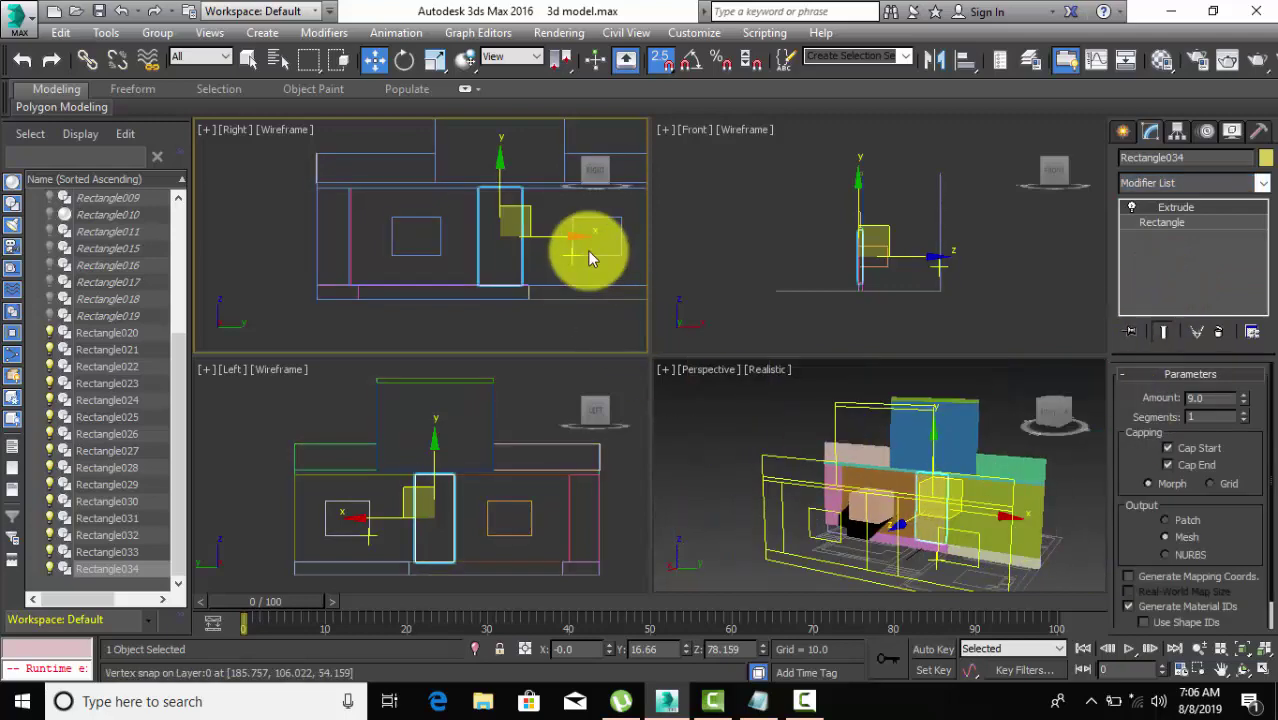
middle_drag(587, 257, 522, 262)
drag(513, 222, 565, 263)
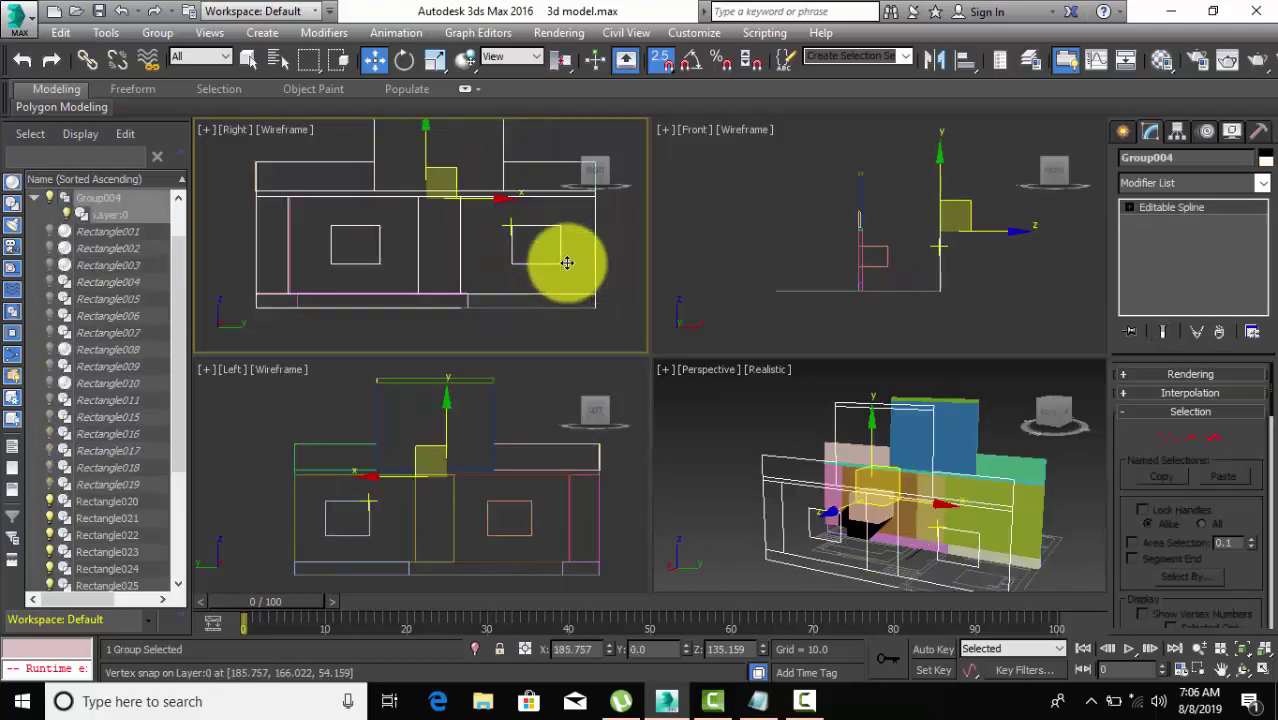
click(1117, 132)
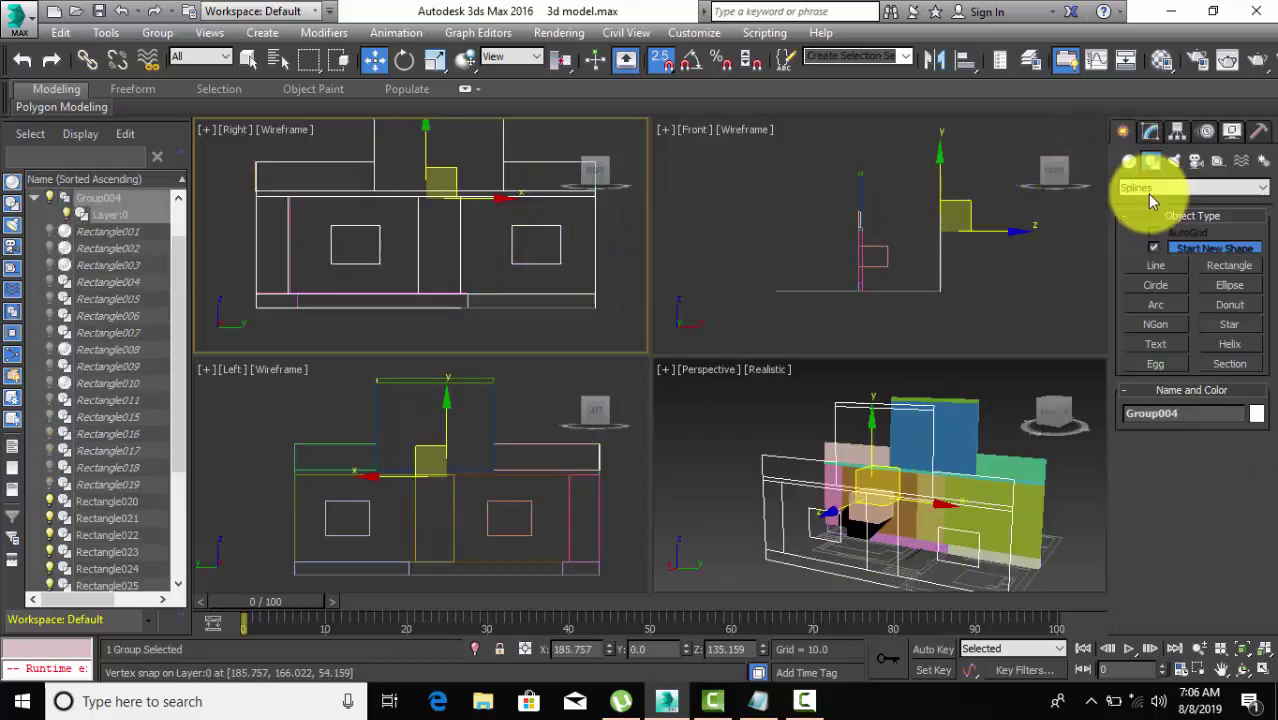
Draw a 48 by 60 Rectangle035 around the right window and extrude it 29.5 deep.
click(1230, 268)
click(535, 246)
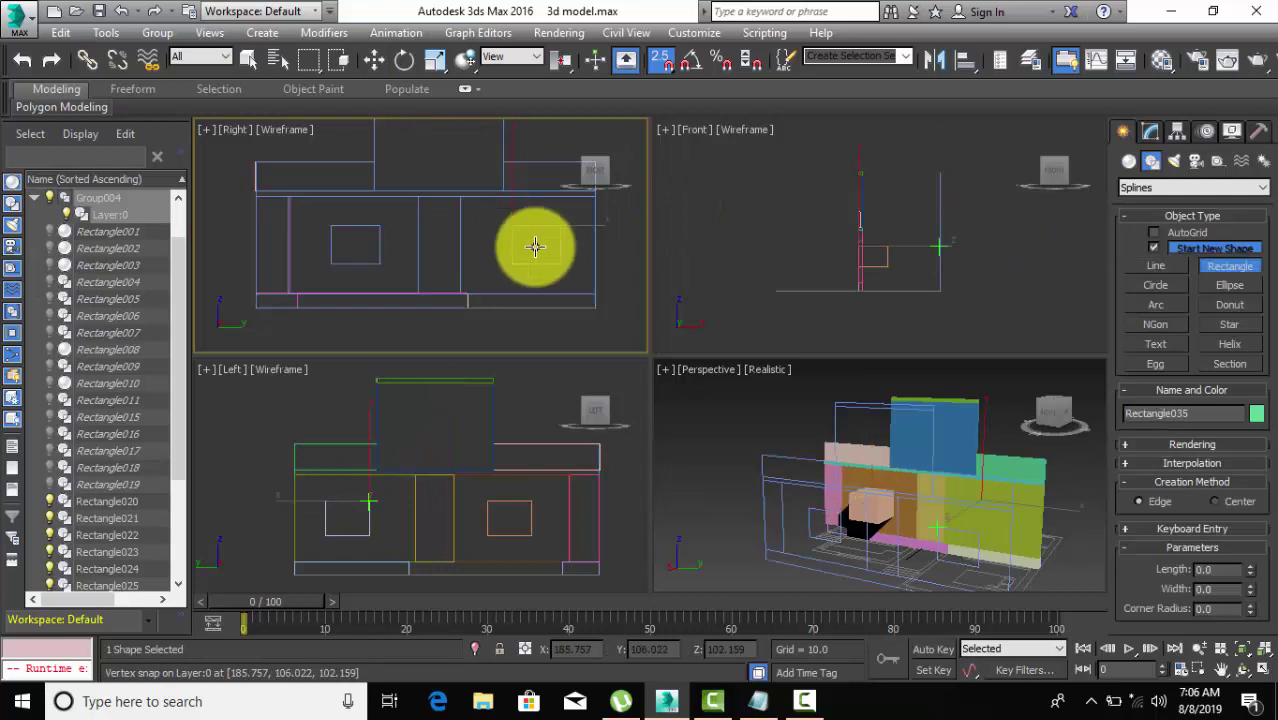
drag(535, 246, 557, 258)
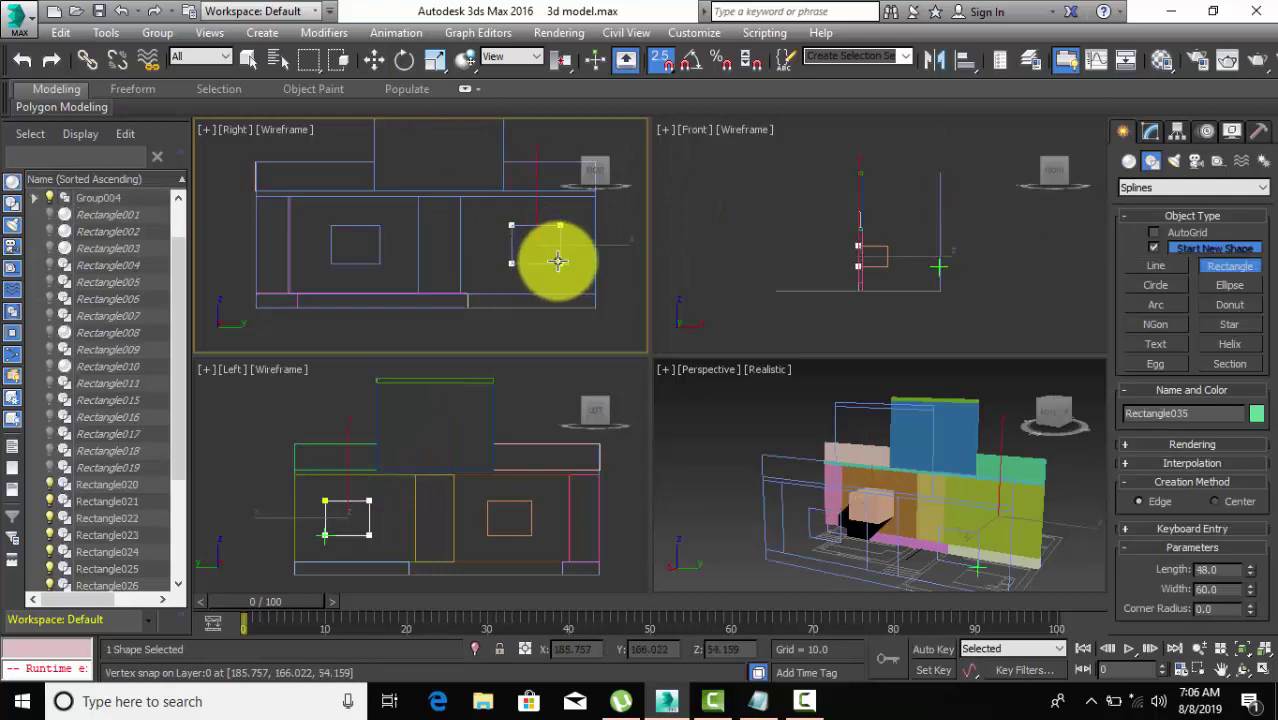
click(1150, 133)
click(1169, 184)
key(e)
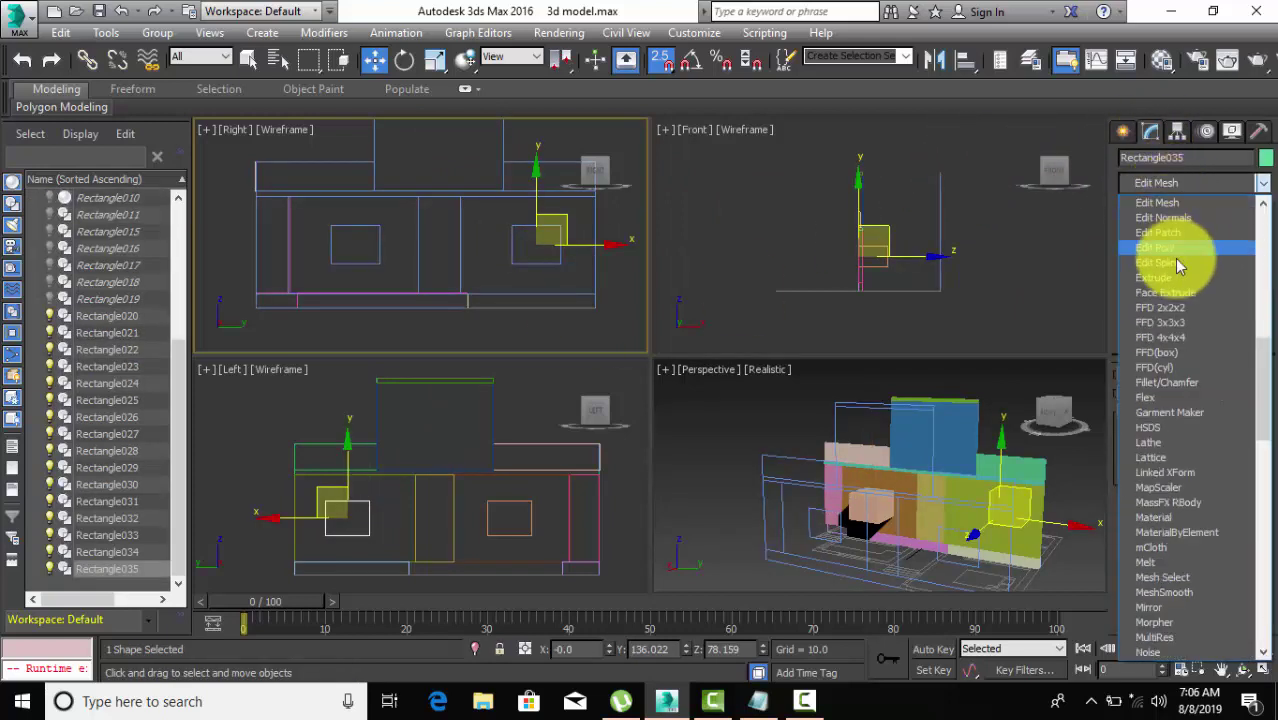
click(1178, 287)
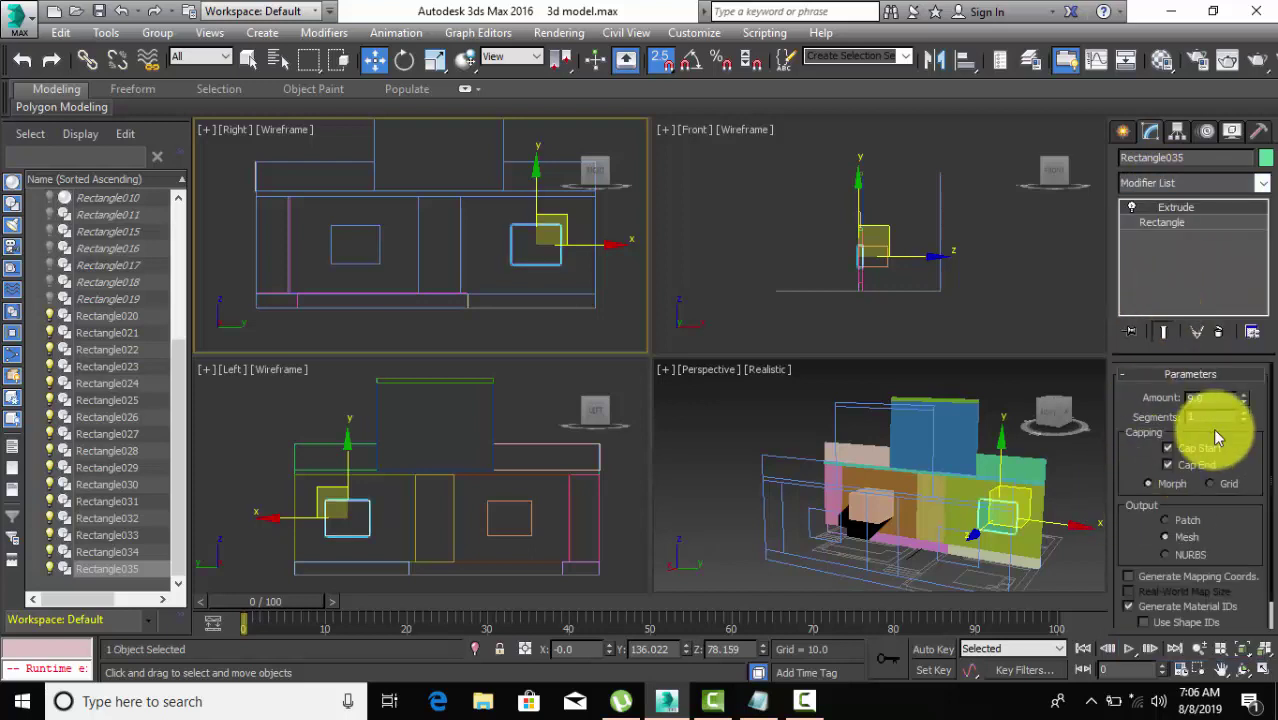
drag(1245, 400, 1242, 369)
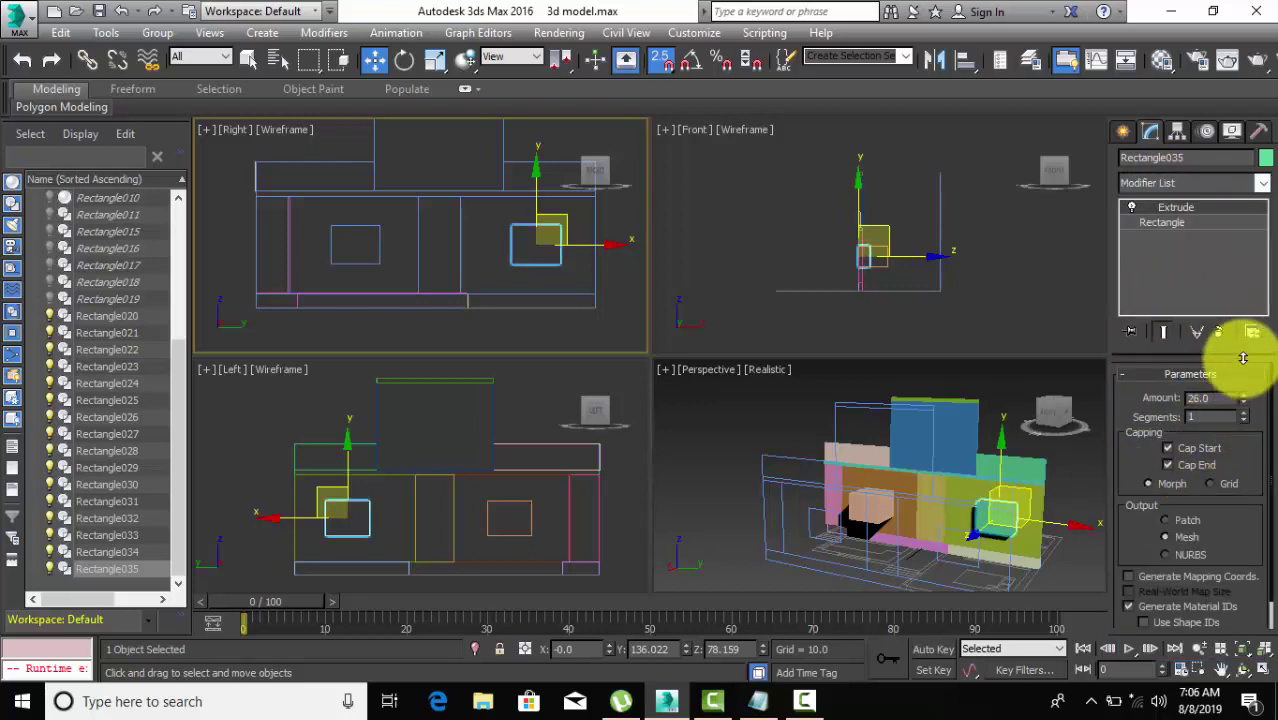
Snap the cutter block onto a wall vertex in Front view, disable snaps, and nudge it left.
mouse_move(1050, 550)
alt+middle_down()
mouse_move(950, 582)
mouse_move(827, 548)
mouse_move(880, 560)
alt+middle_up()
scroll(466, 262, down, 2)
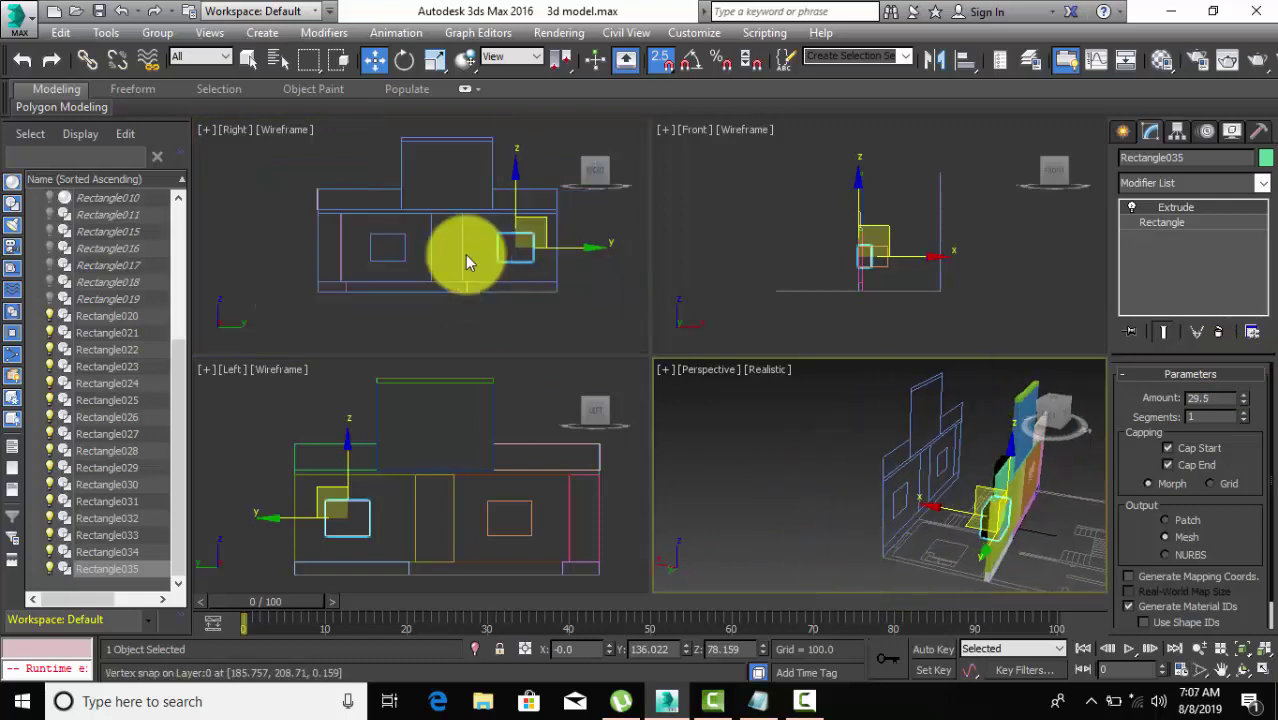
click(929, 263)
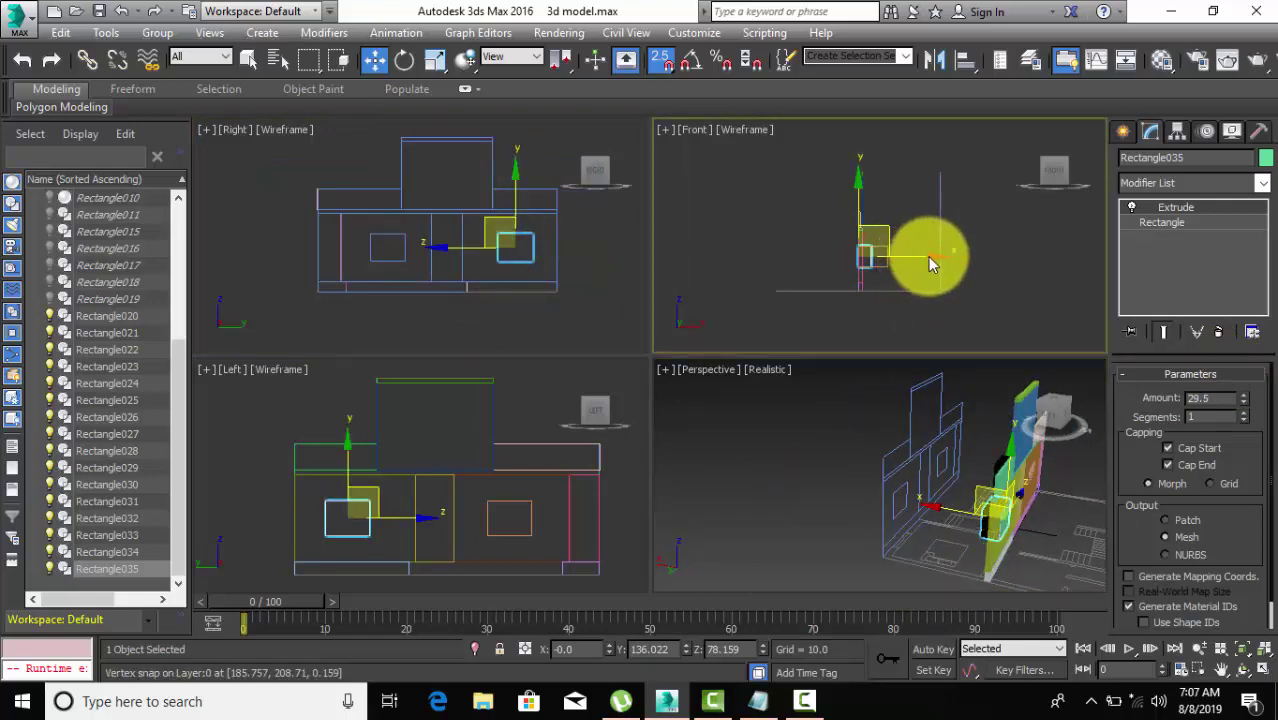
drag(932, 256, 846, 250)
click(659, 59)
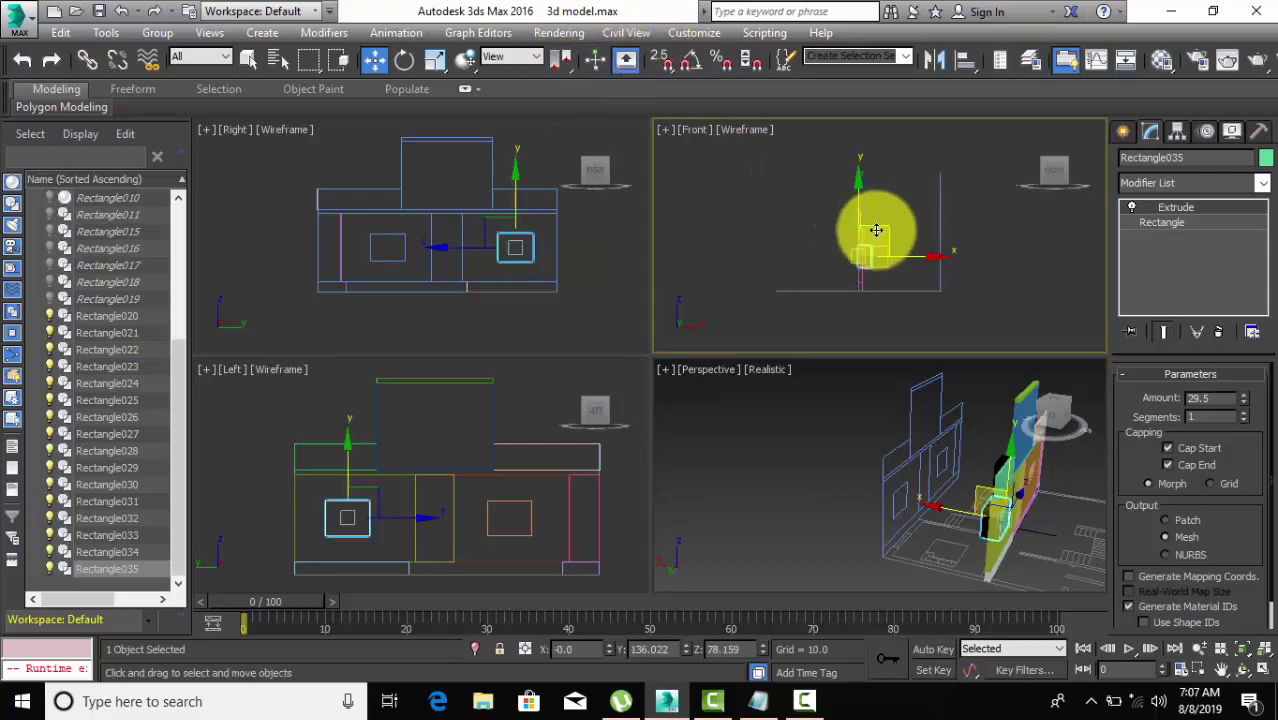
drag(922, 258, 915, 259)
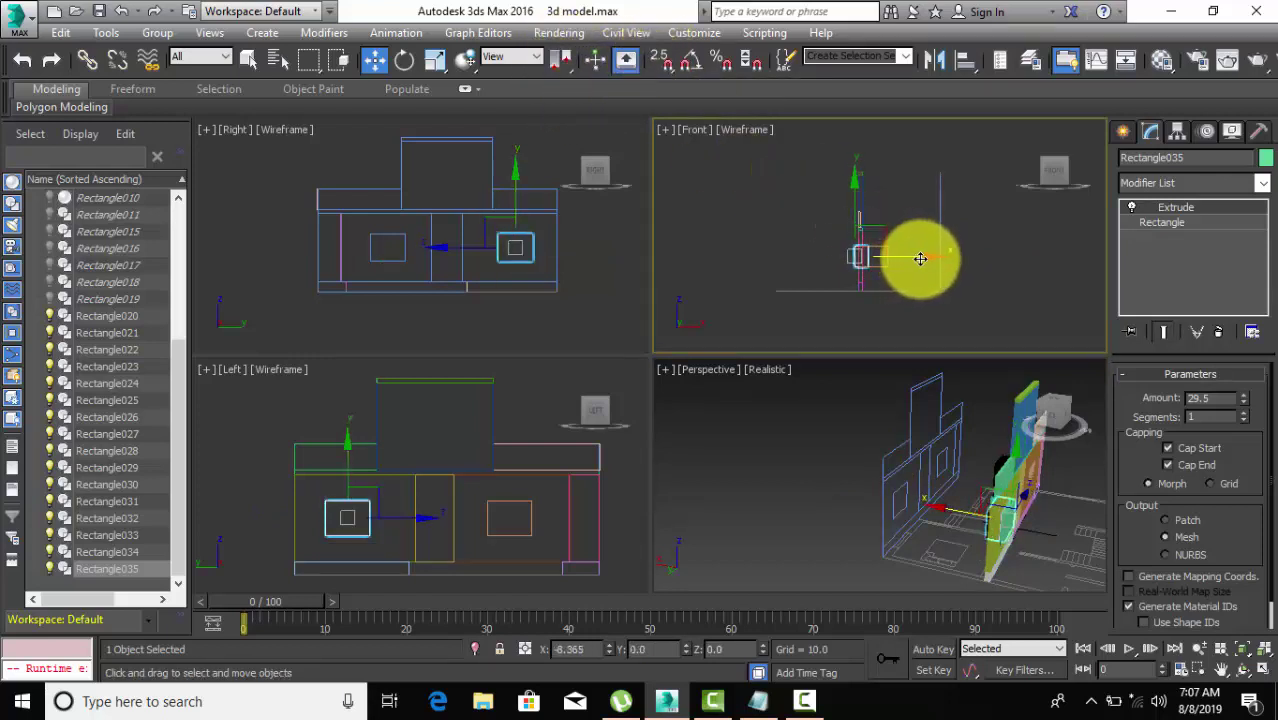
Select the yellow wall panel Rectangle027 in Perspective view and return to the Create panel.
click(745, 437)
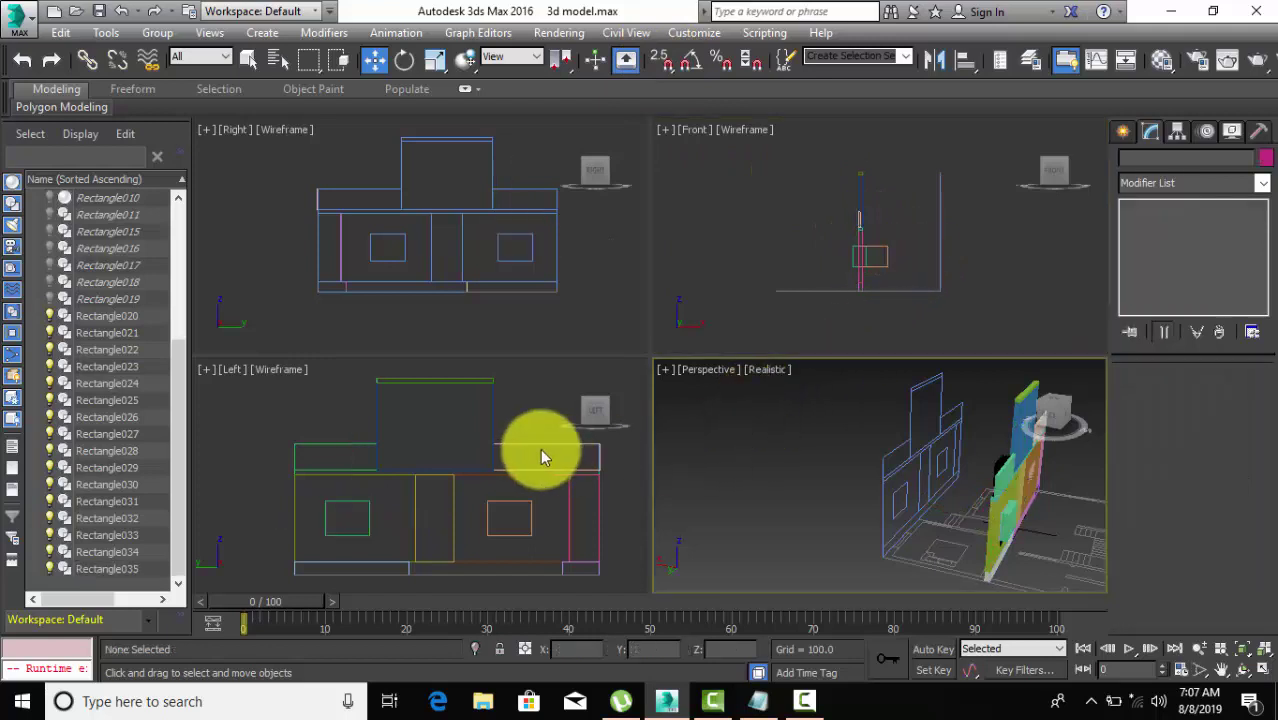
scroll(540, 448, down, 4)
scroll(993, 507, up, 2)
scroll(993, 507, down, 2)
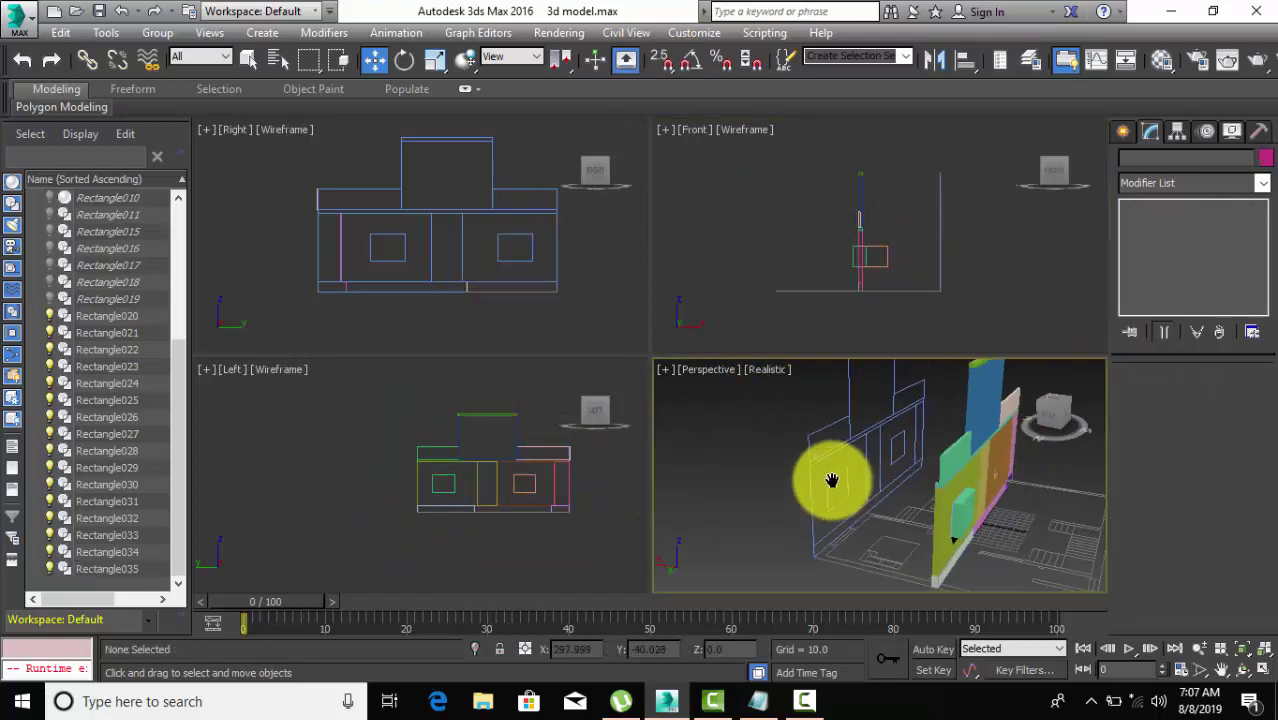
scroll(478, 262, down, 2)
mouse_move(892, 510)
alt+middle_down()
mouse_move(981, 508)
mouse_move(648, 424)
alt+middle_up()
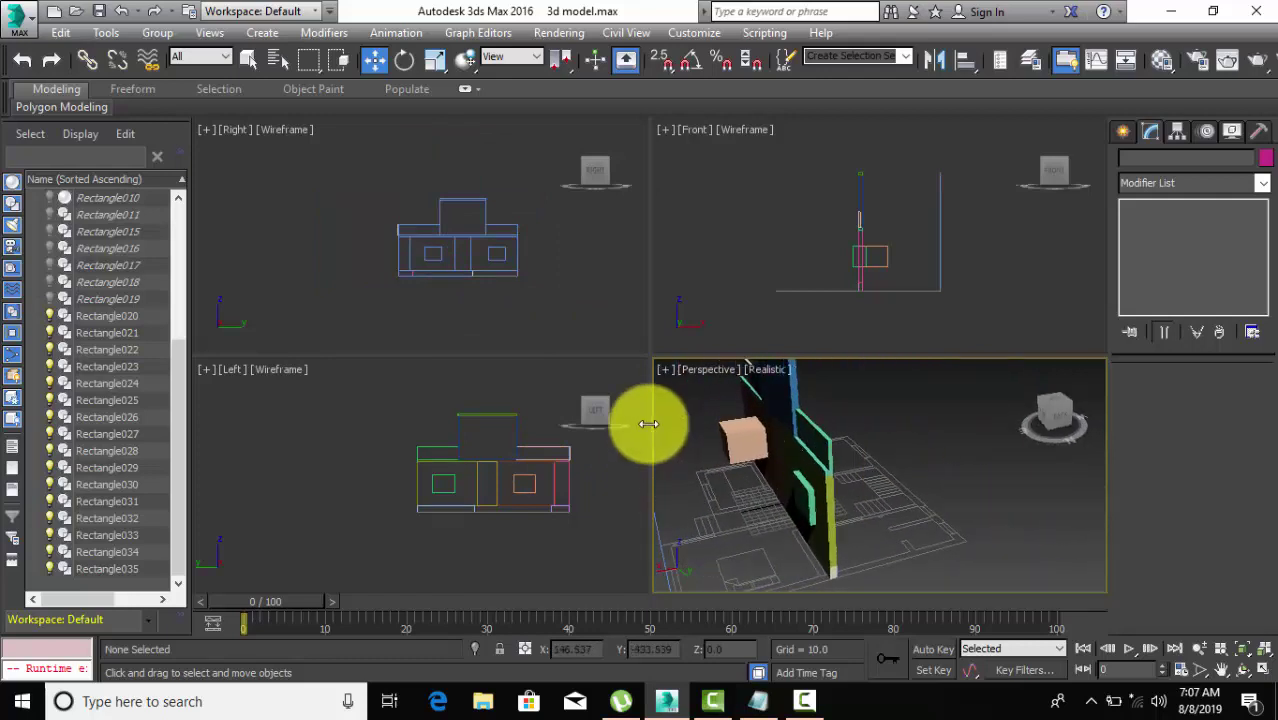
click(735, 435)
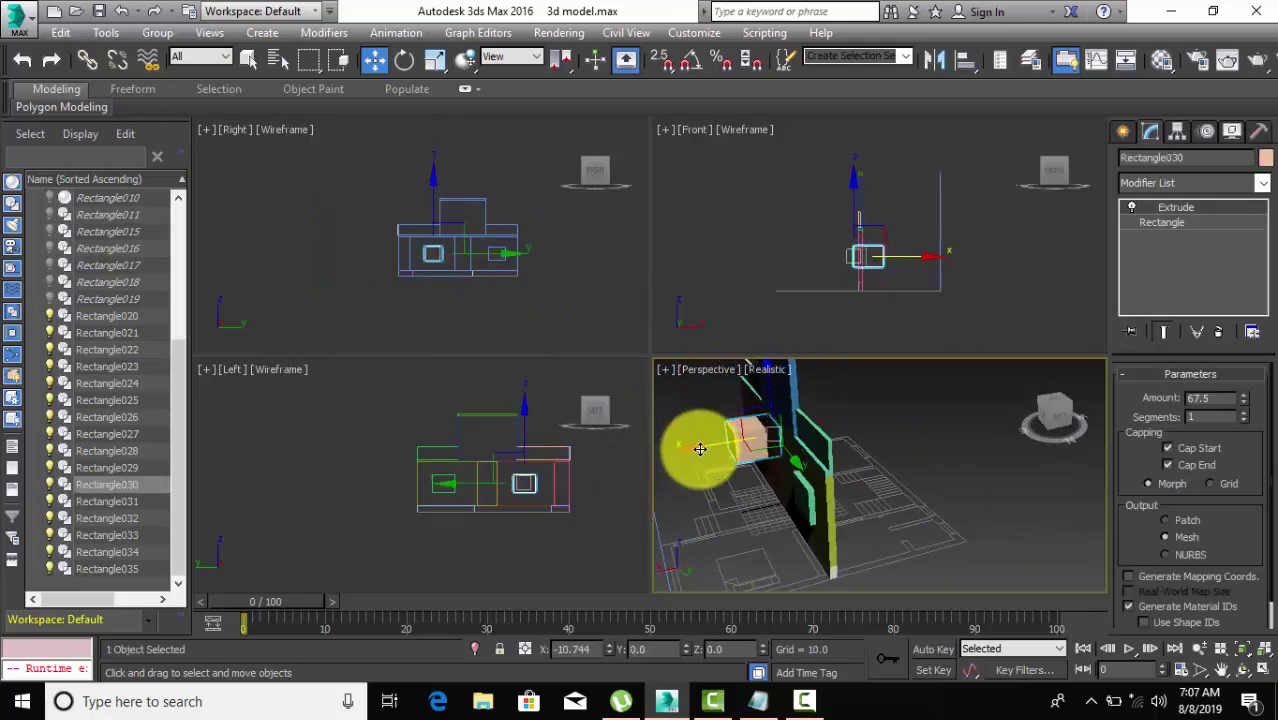
click(970, 451)
mouse_move(870, 513)
middle_down()
mouse_move(941, 491)
mouse_move(967, 394)
mouse_move(862, 422)
mouse_move(813, 456)
middle_up()
click(845, 448)
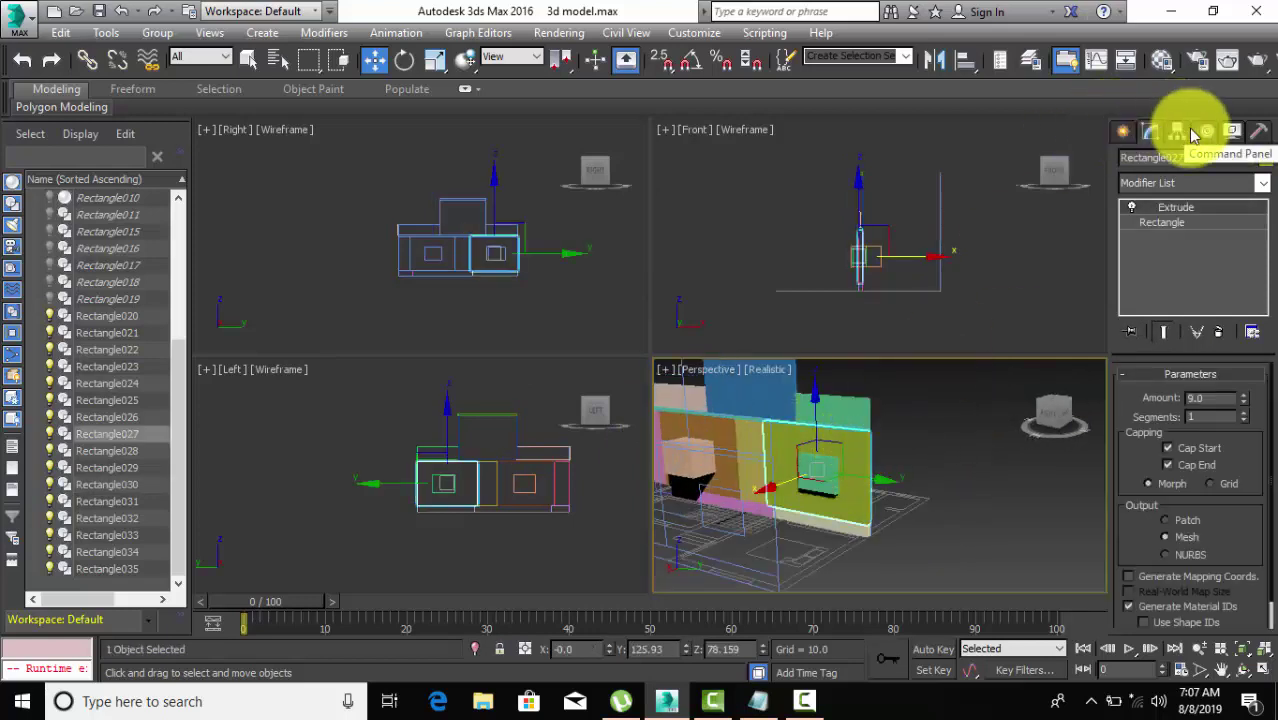
click(1123, 131)
Boolean-cut a window in Rectangle027 using Rectangle035 as operand B.
click(1157, 189)
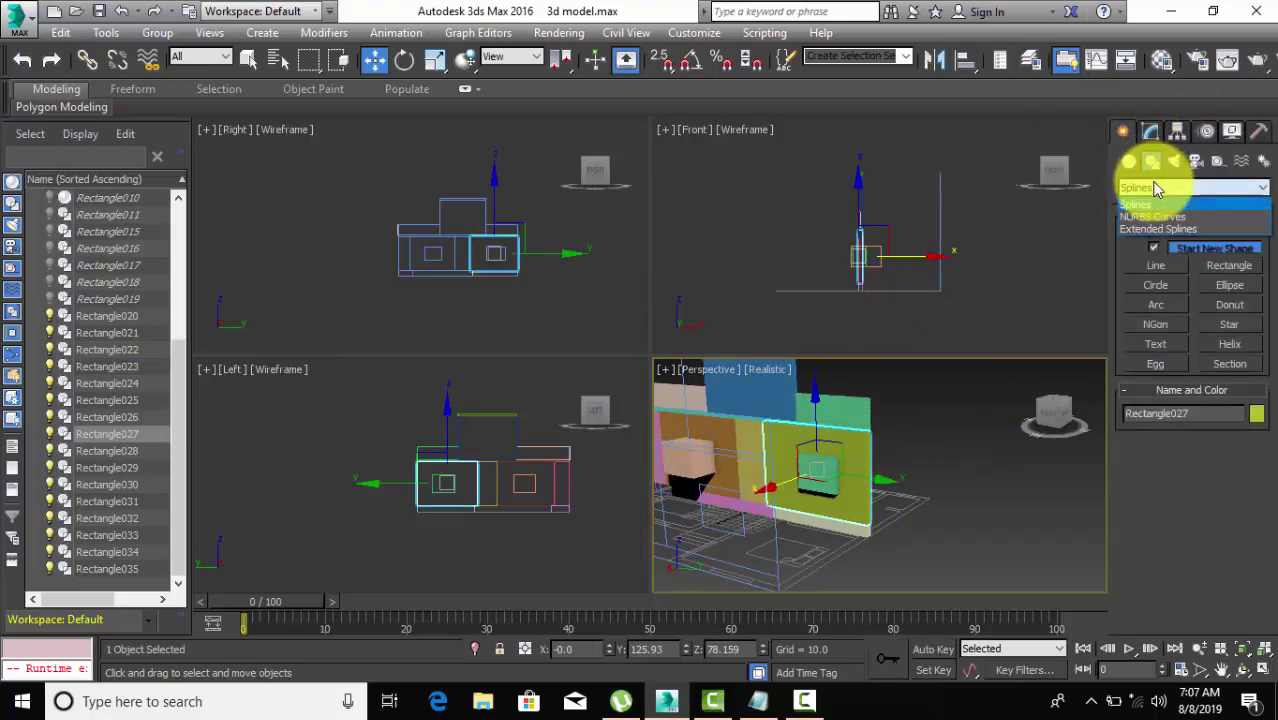
click(1157, 189)
click(1129, 161)
click(1166, 188)
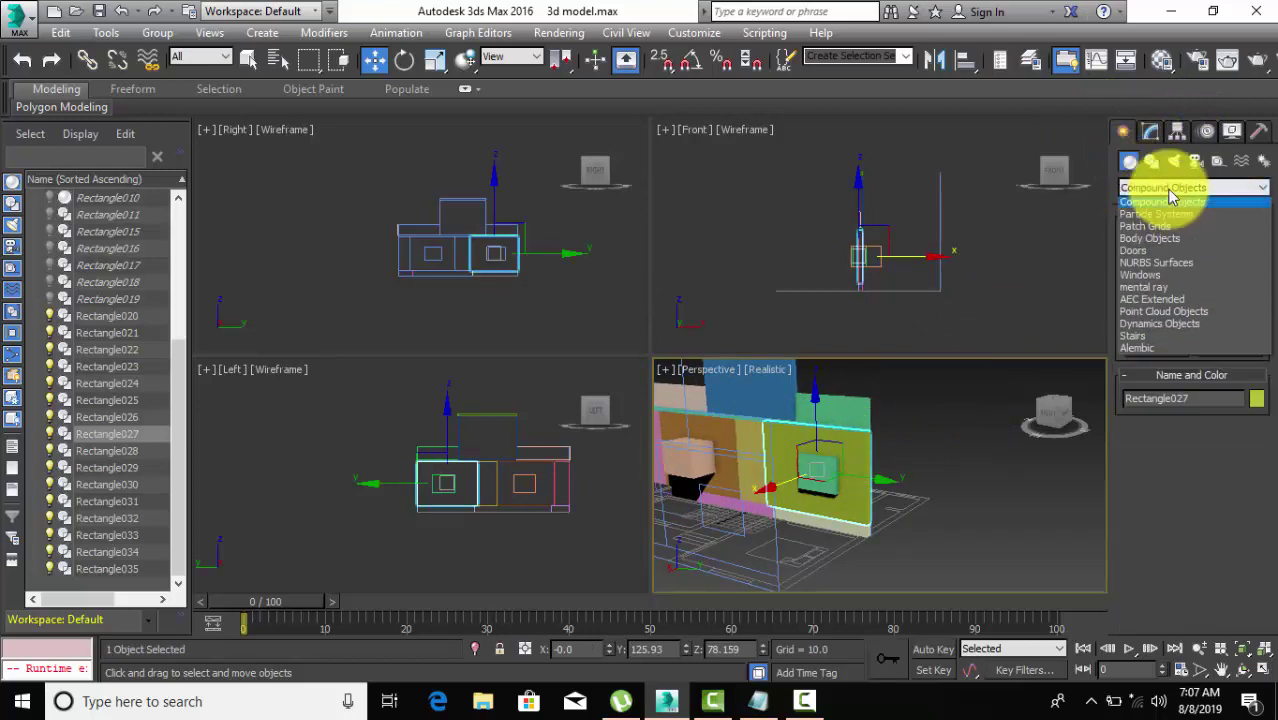
click(1150, 232)
click(1150, 312)
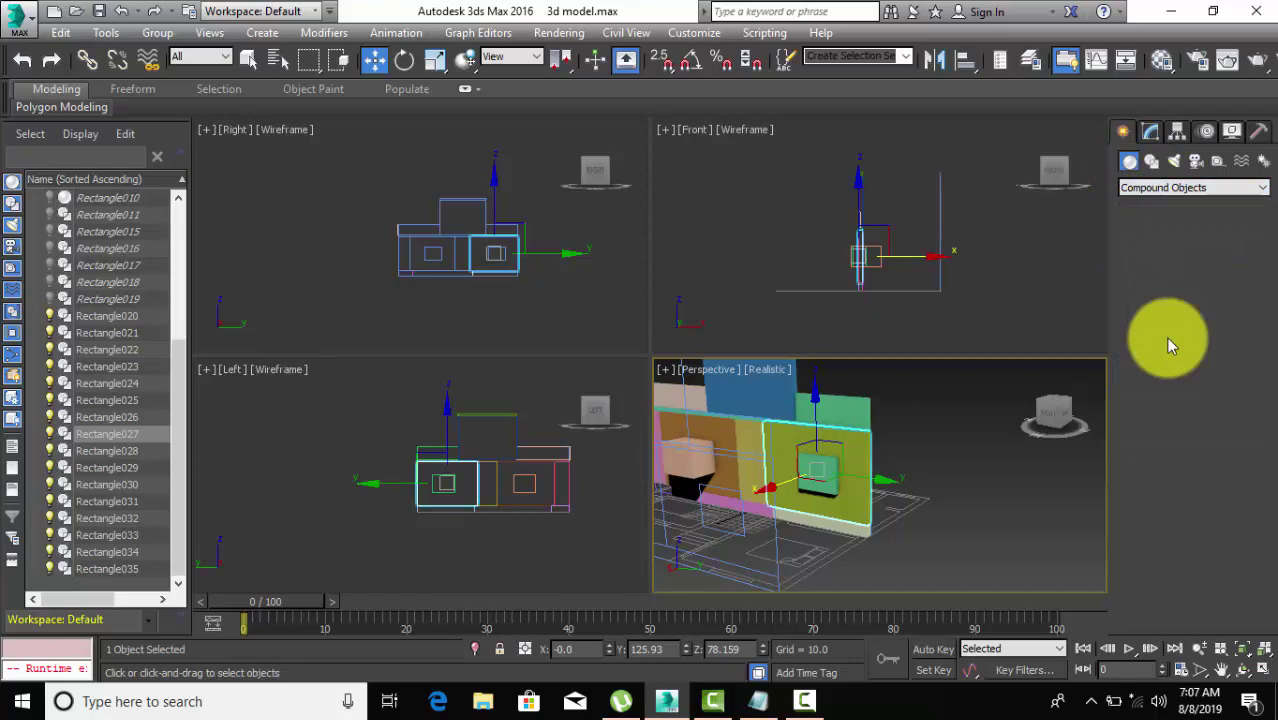
click(1190, 454)
click(820, 465)
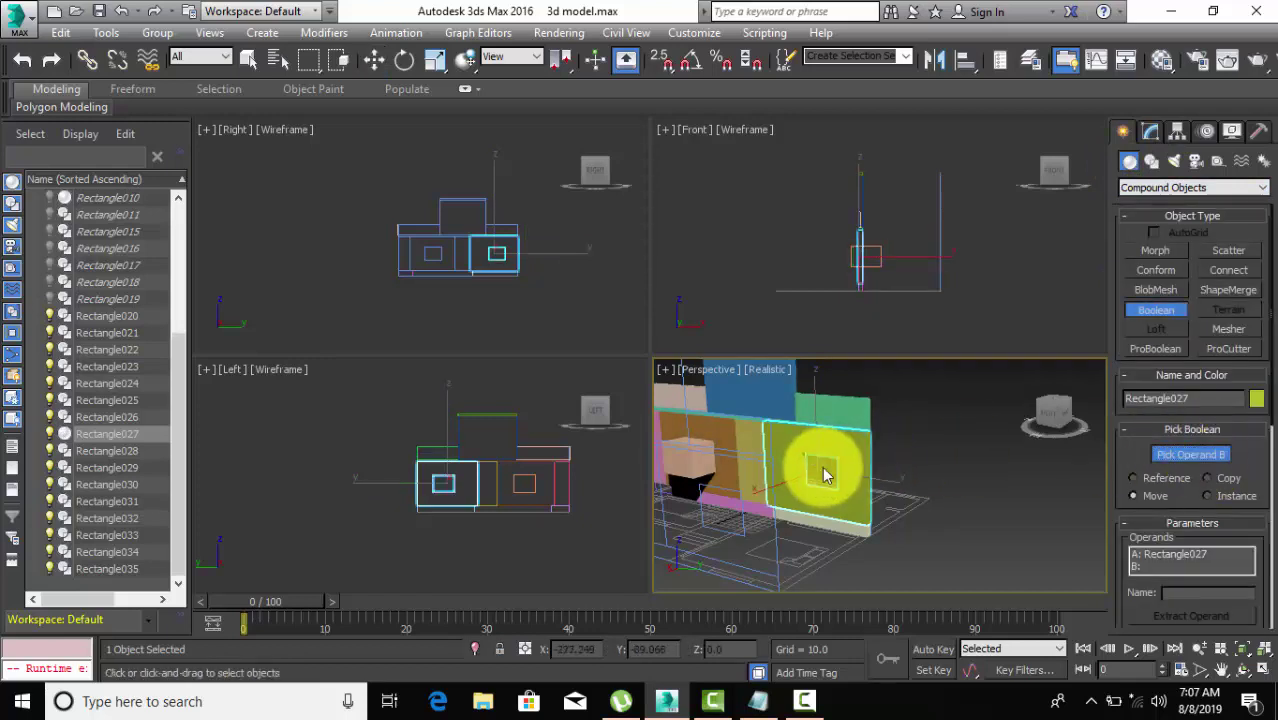
alt+middle_drag(682, 458, 866, 445)
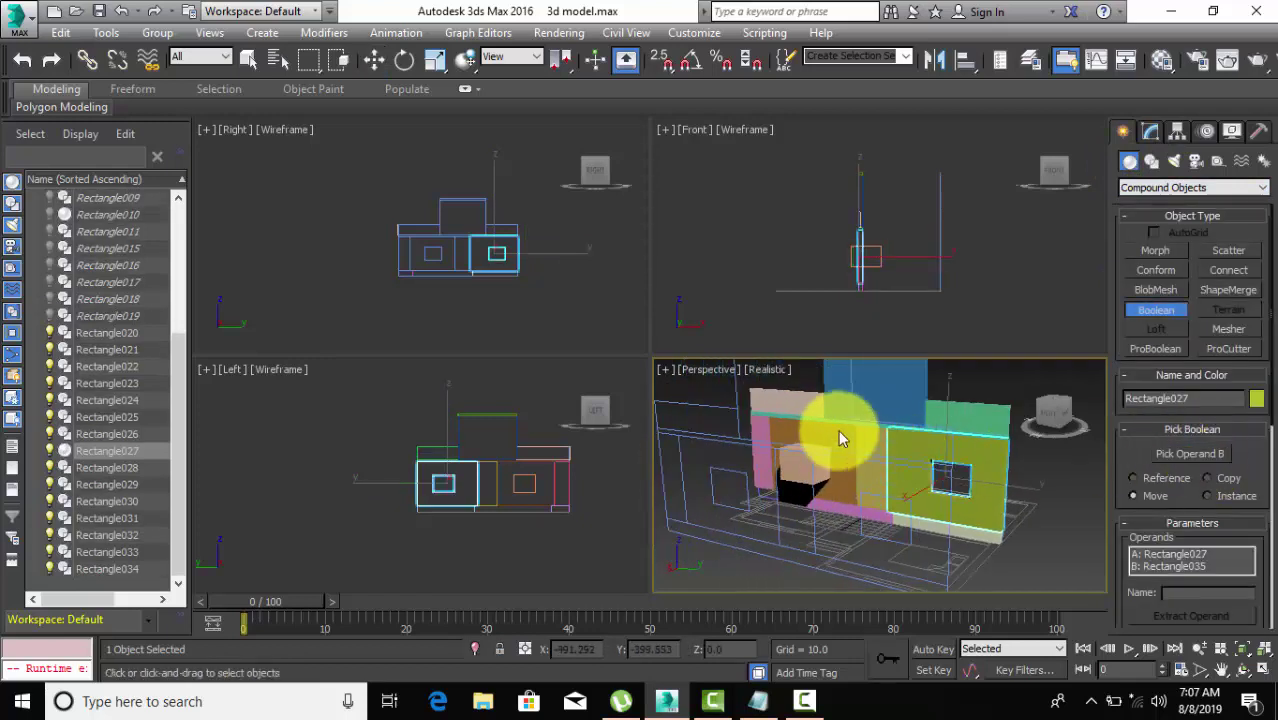
click(1166, 188)
Boolean-cut a window in the orange panel Rectangle033 using Rectangle030.
click(1160, 200)
key(w)
click(833, 452)
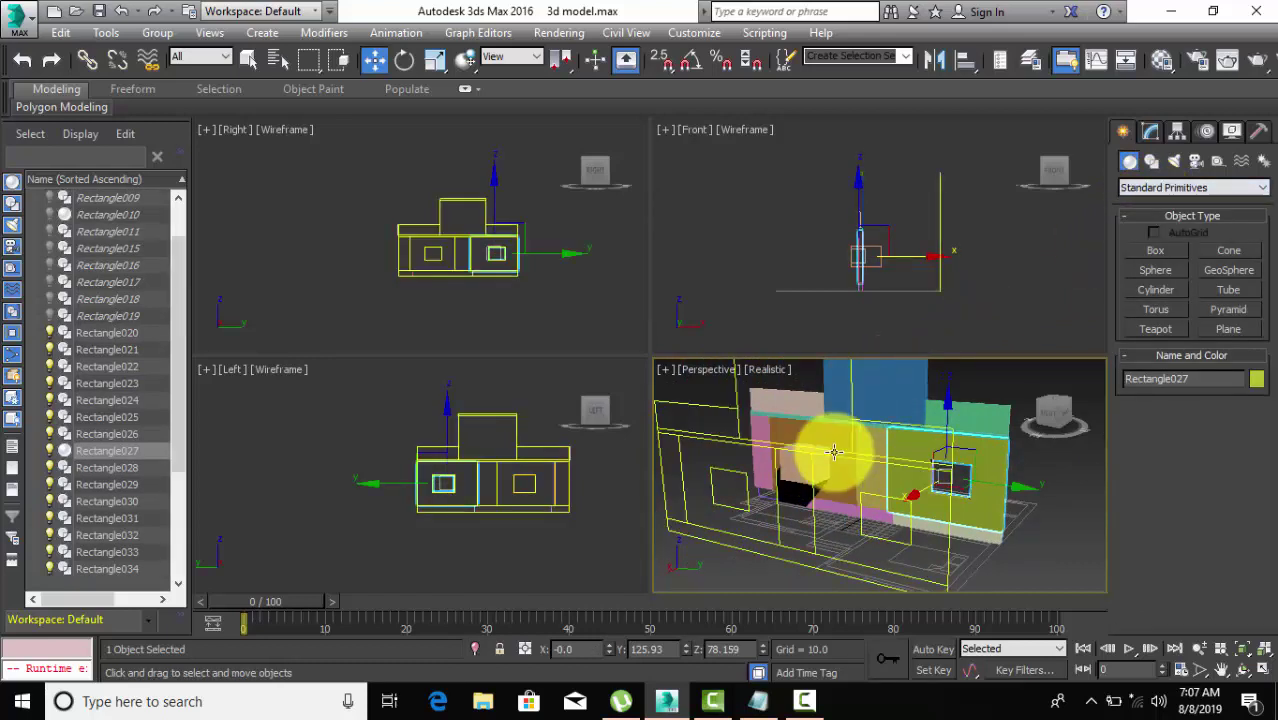
click(841, 428)
click(1178, 200)
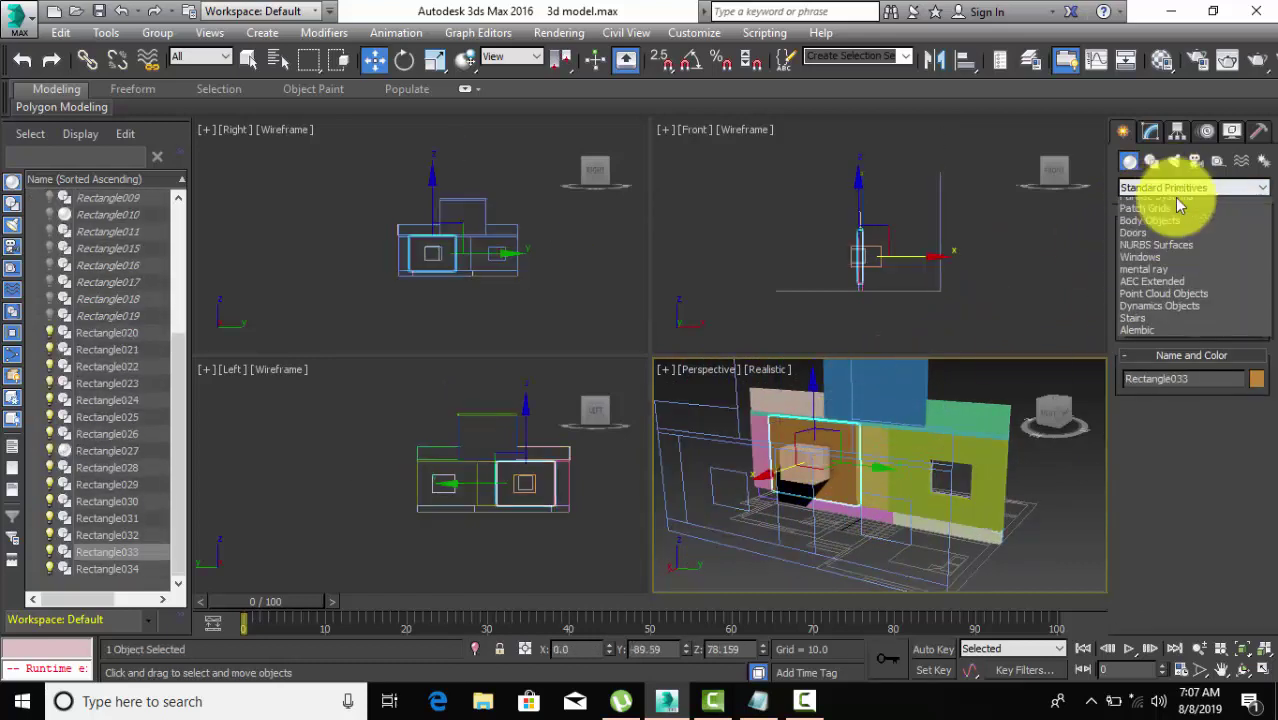
click(1163, 230)
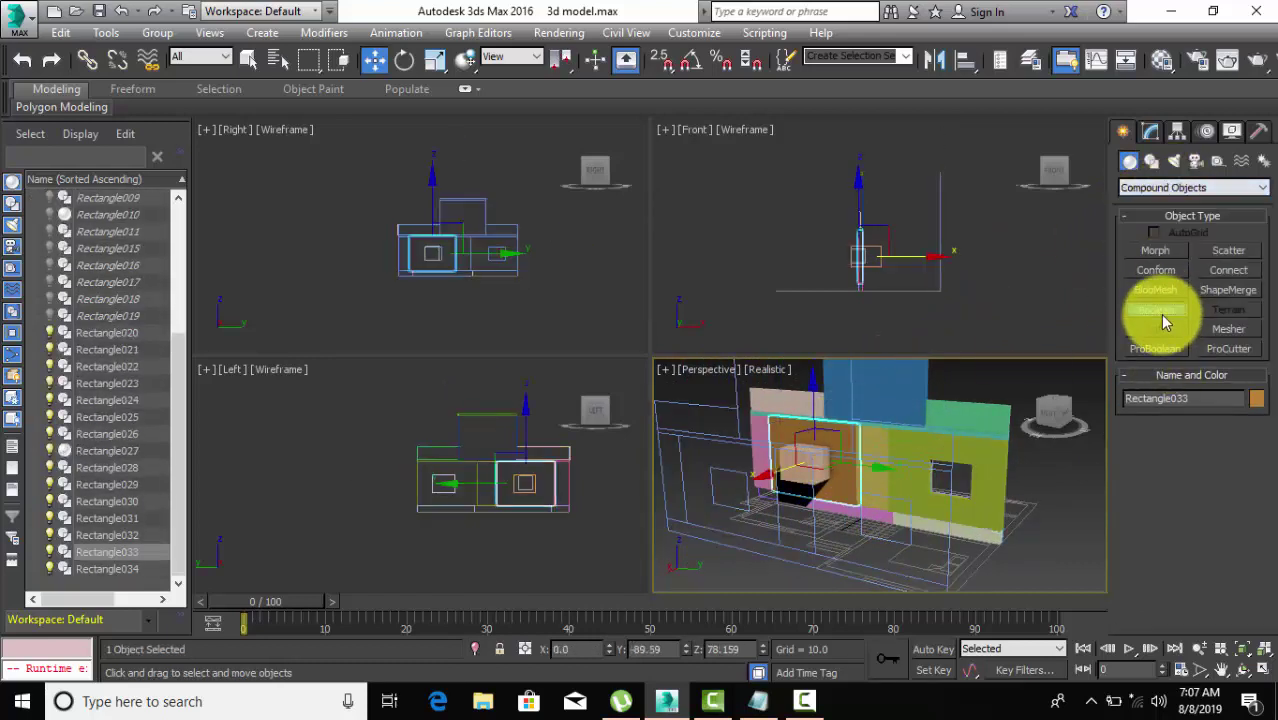
click(1160, 312)
click(1195, 456)
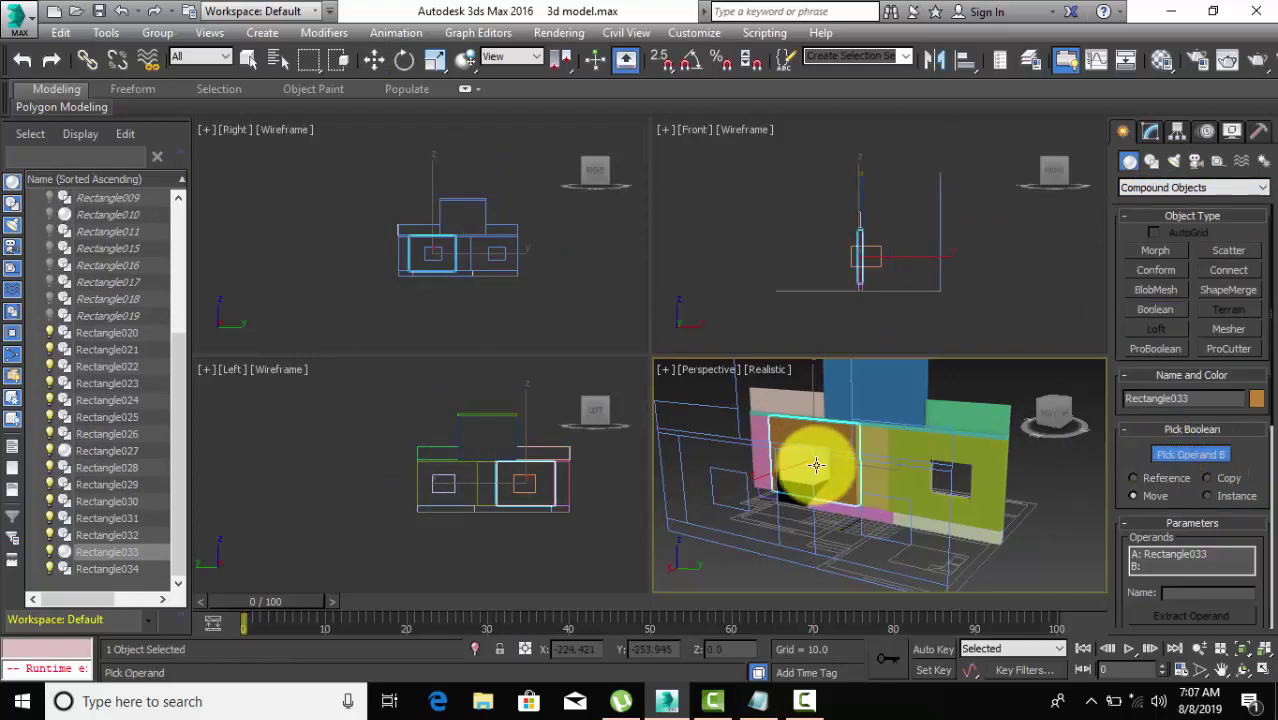
click(815, 465)
alt+middle_drag(924, 457, 1004, 463)
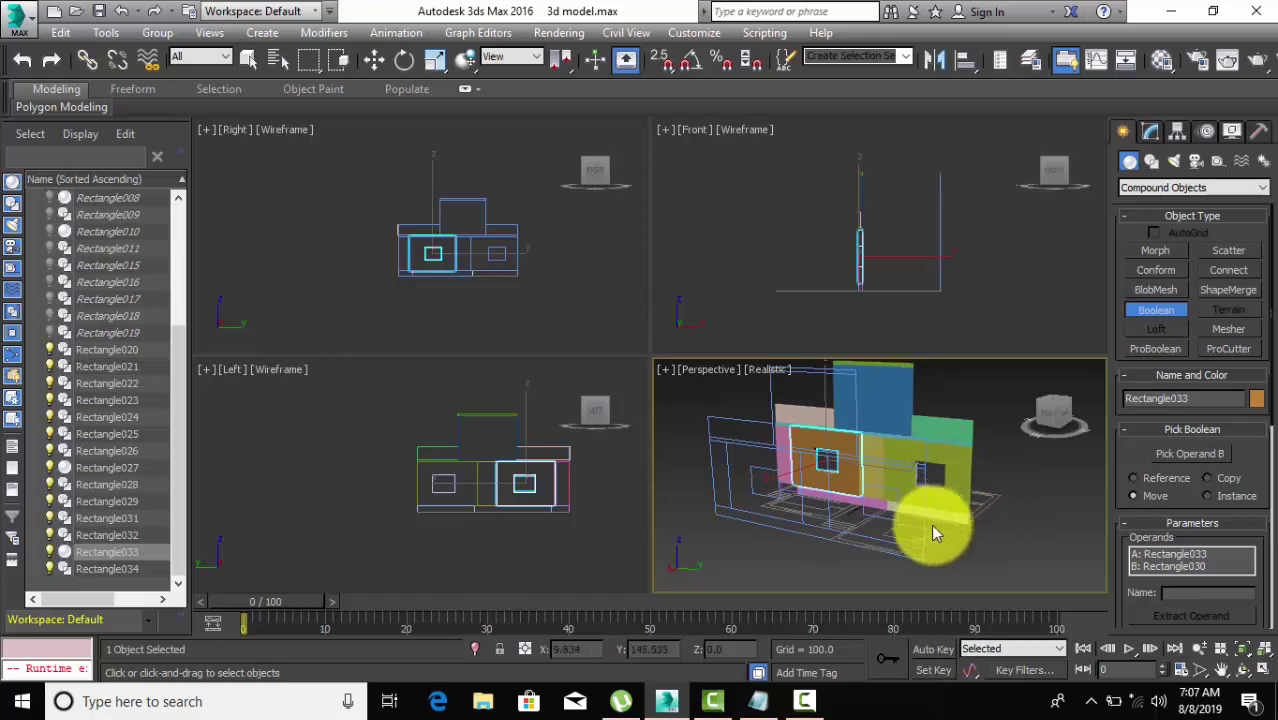
Select Rectangle026, Rectangle027 and the top strip Rectangle028 together.
scroll(871, 510, up, 5)
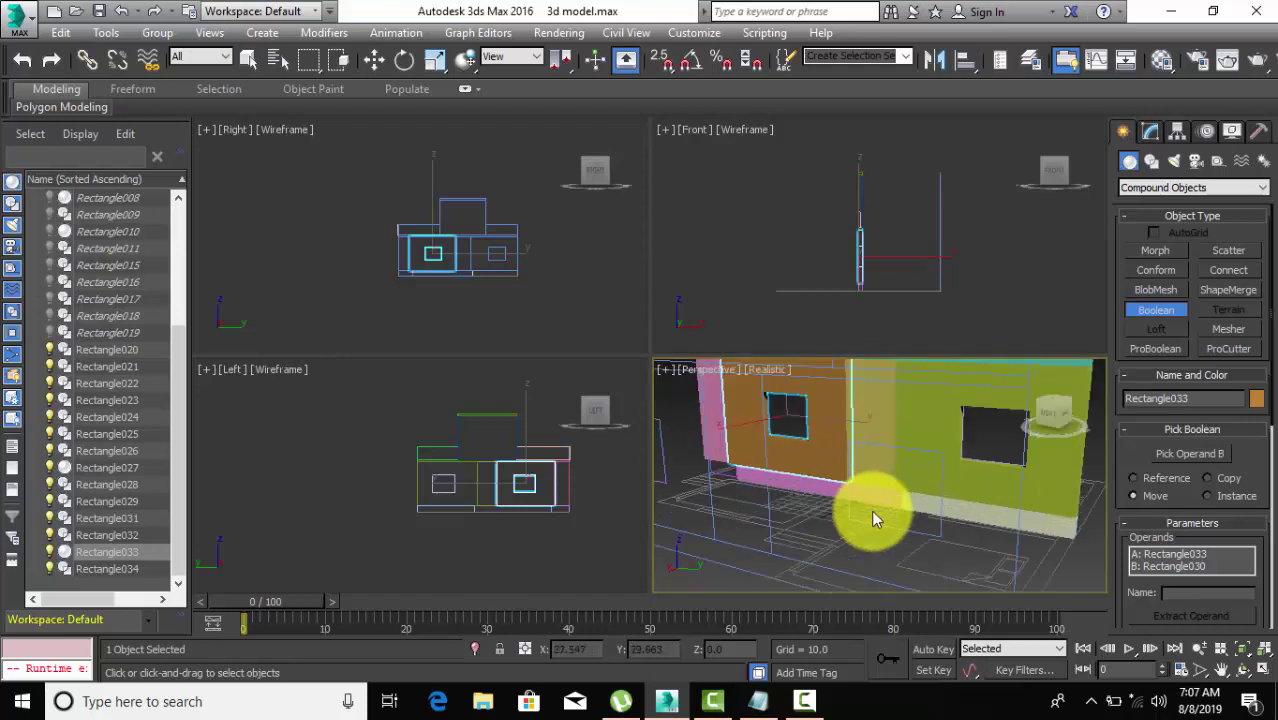
scroll(871, 504, down, 1)
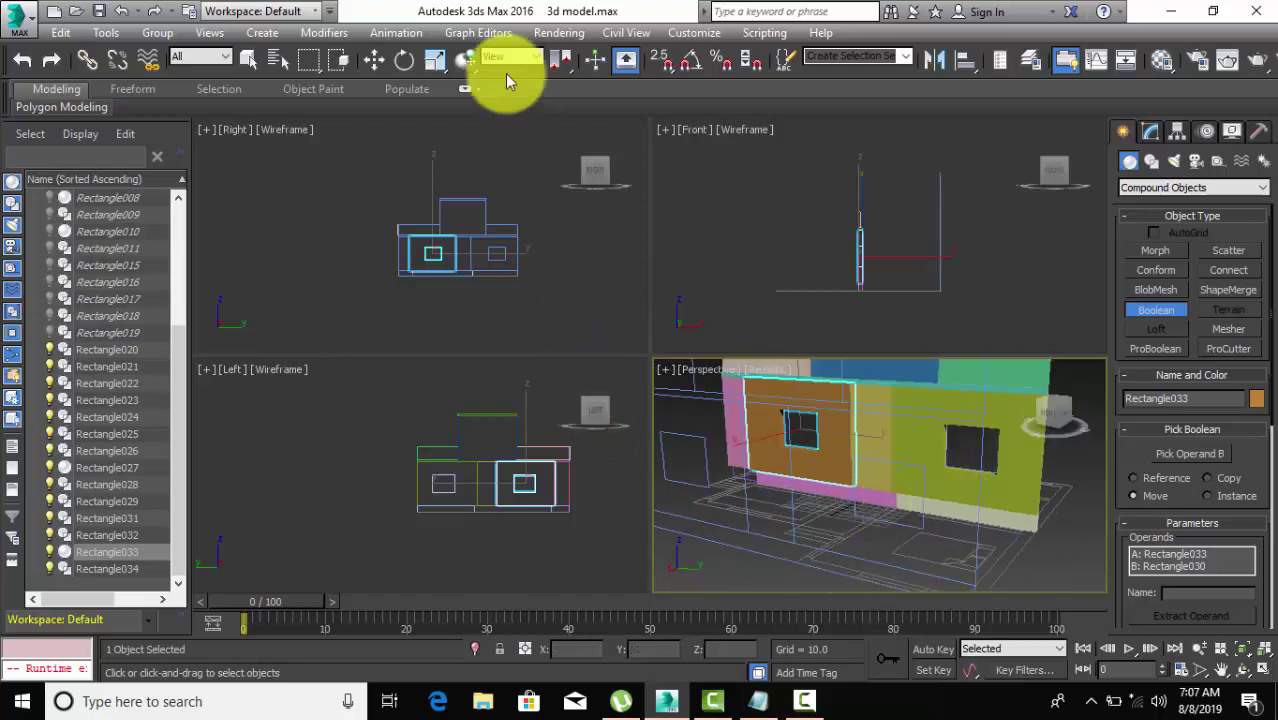
click(380, 58)
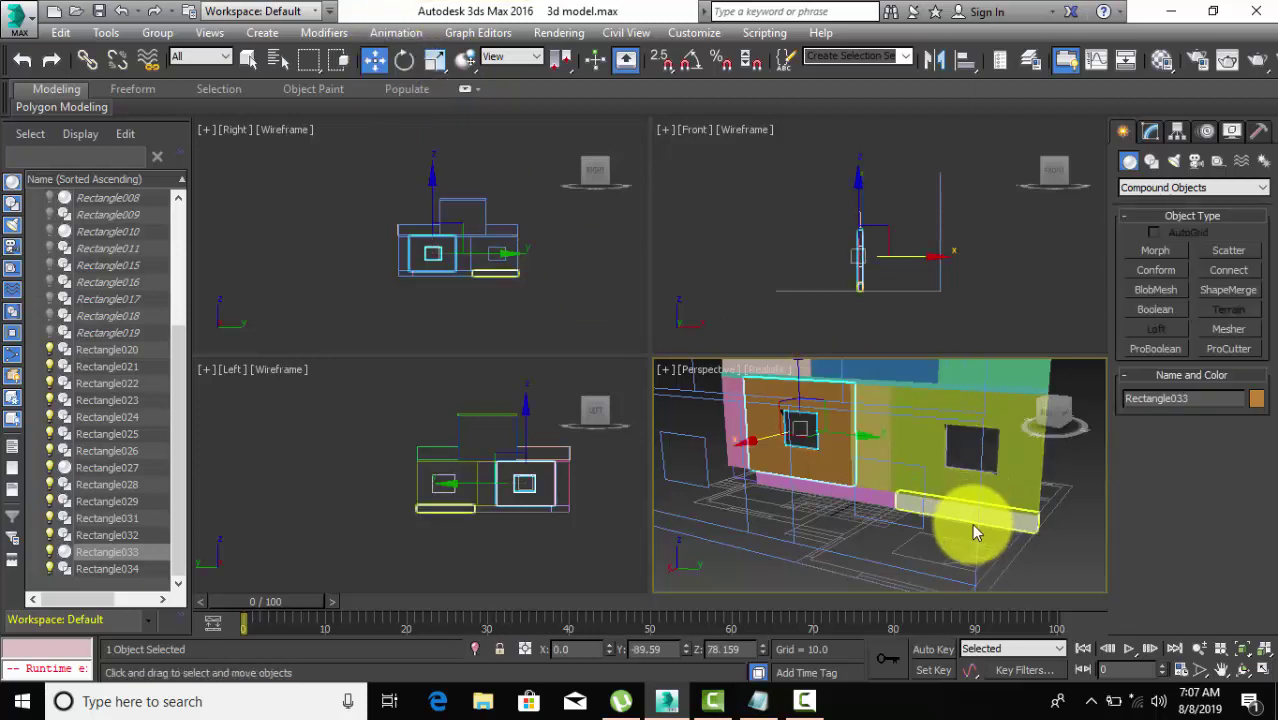
click(1020, 500)
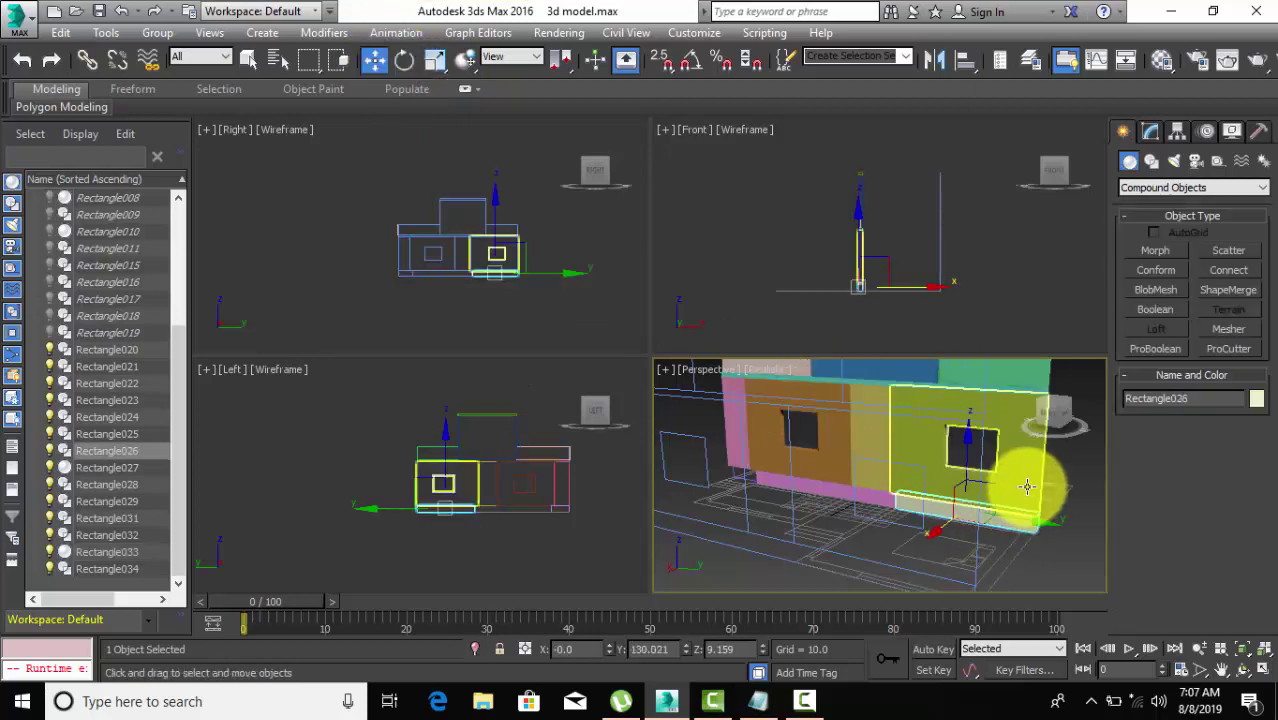
ctrl+click(1026, 487)
middle_drag(1027, 485, 940, 535)
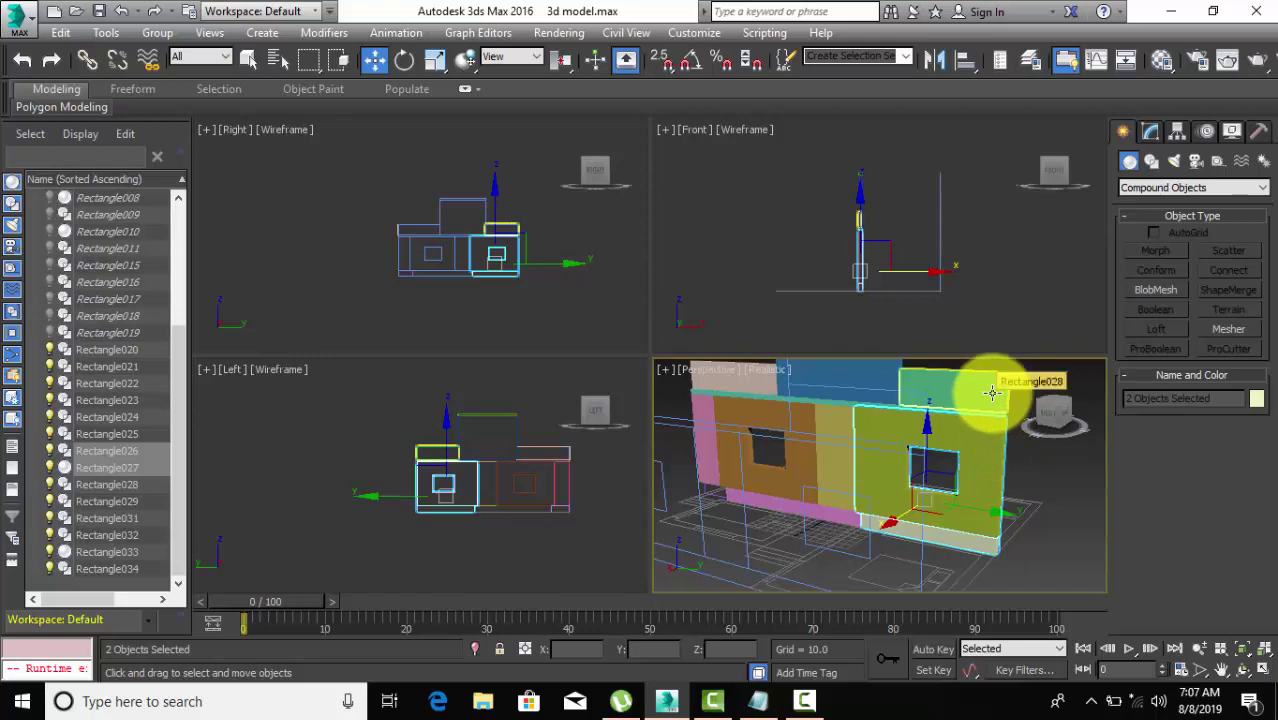
ctrl+click(992, 393)
Reframe the Perspective, Front and Left views around the selected wall pieces.
scroll(904, 550, down, 3)
middle_drag(961, 550, 910, 527)
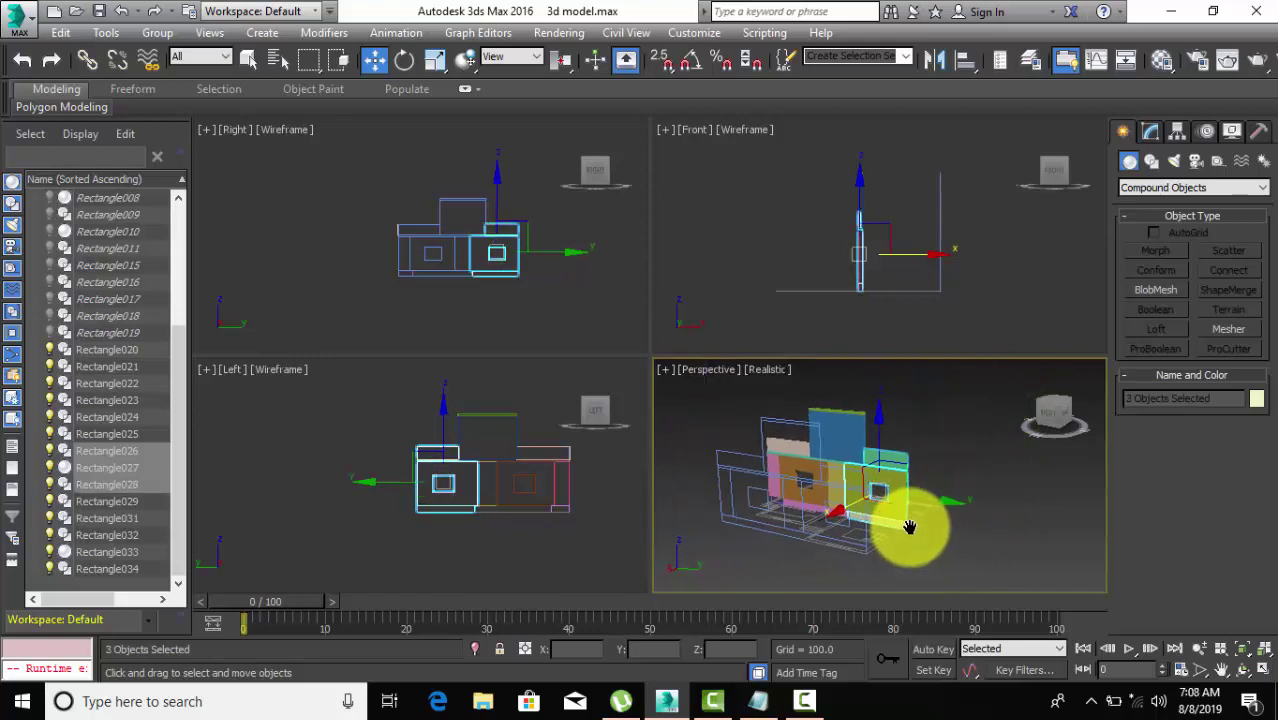
scroll(895, 560, up, 3)
scroll(885, 570, up, 2)
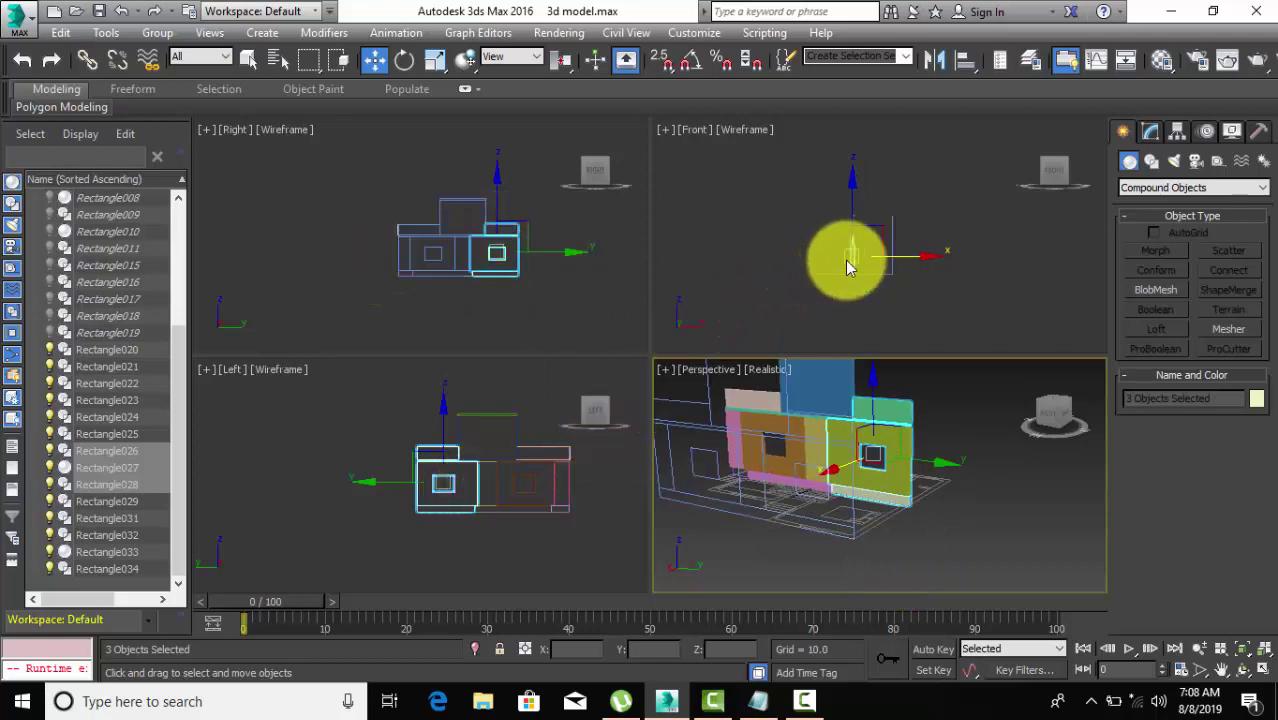
middle_drag(845, 260, 890, 311)
scroll(537, 312, down, 2)
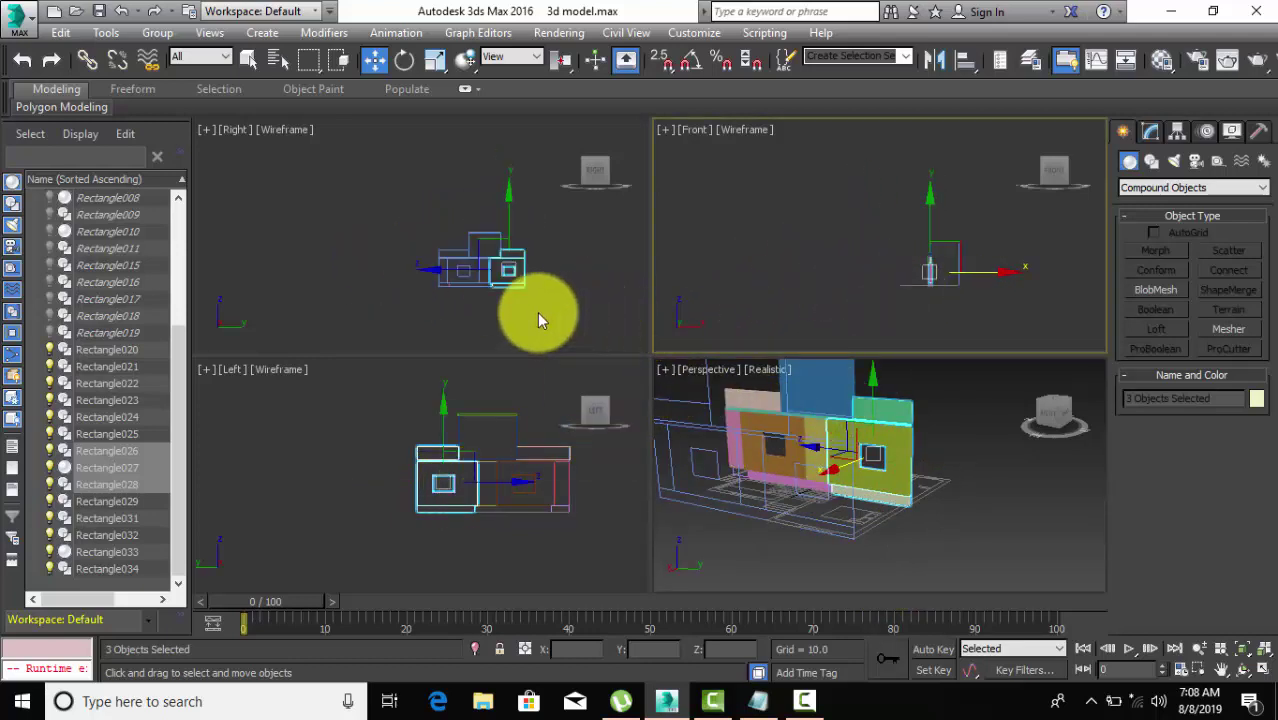
middle_drag(510, 480, 451, 492)
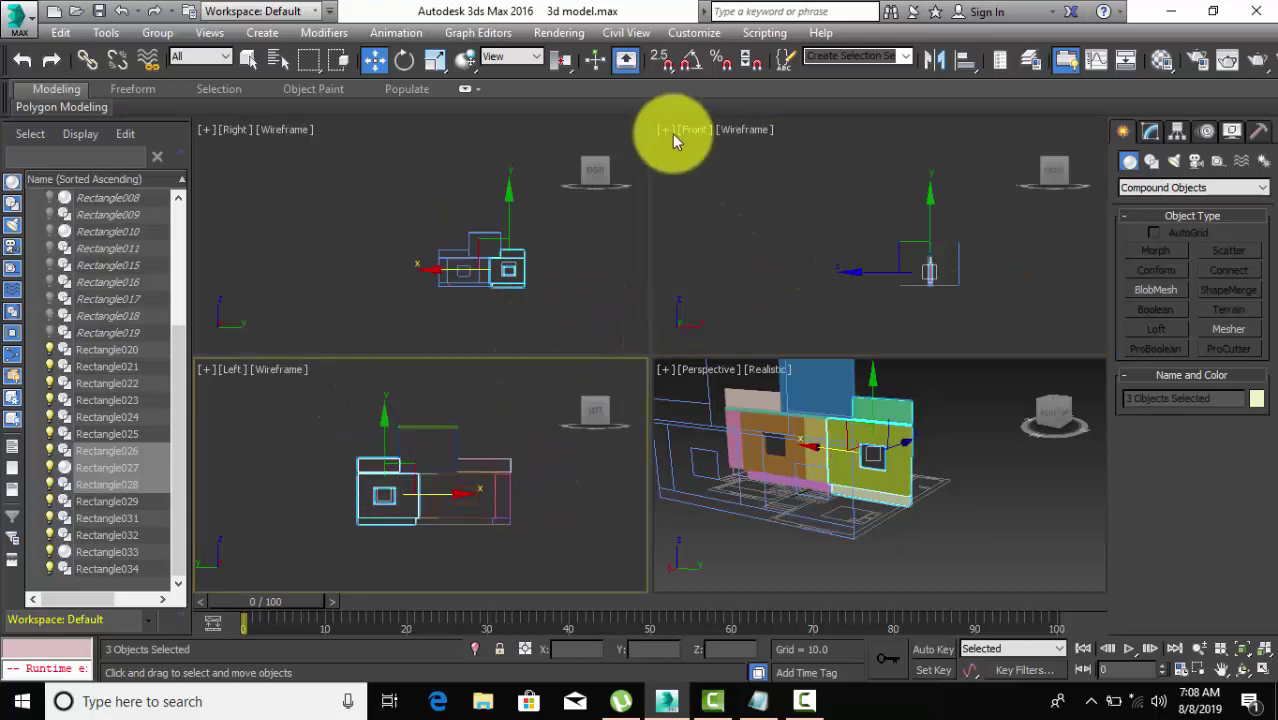
middle_click(230, 131)
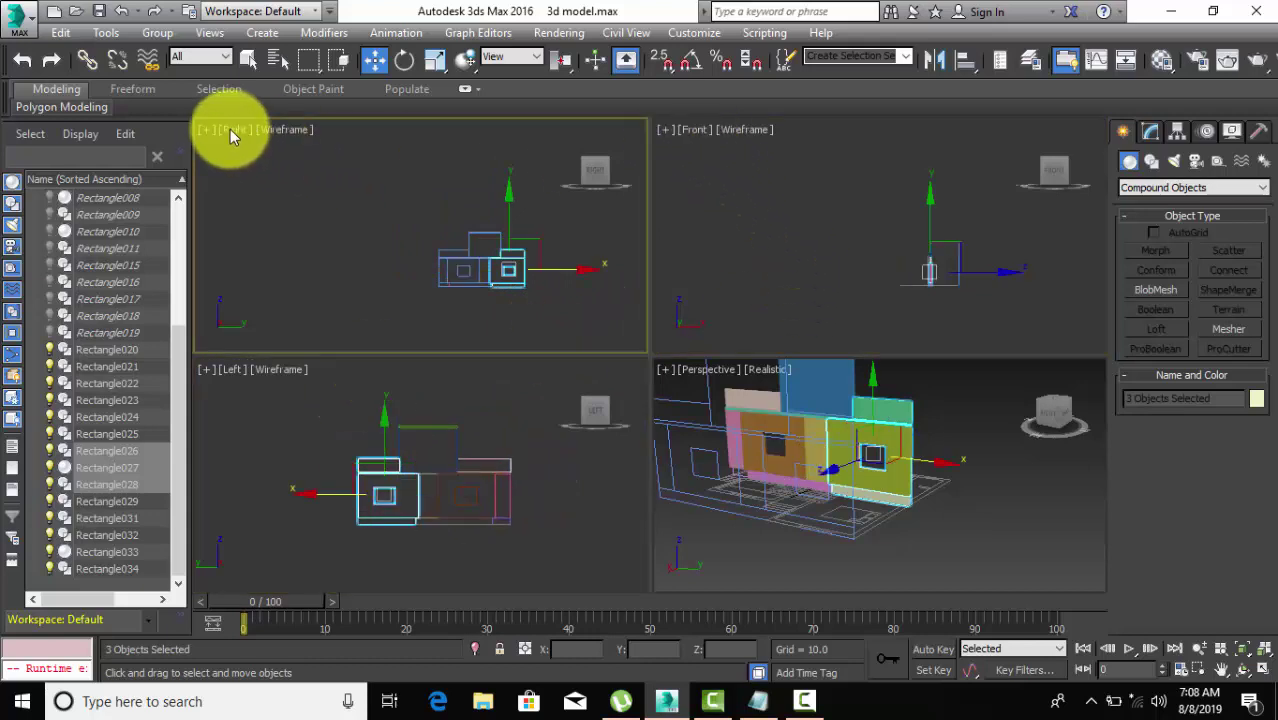
Switch the Right viewport to Top and select wall pieces Rectangle026–028.
click(230, 131)
click(236, 130)
click(274, 240)
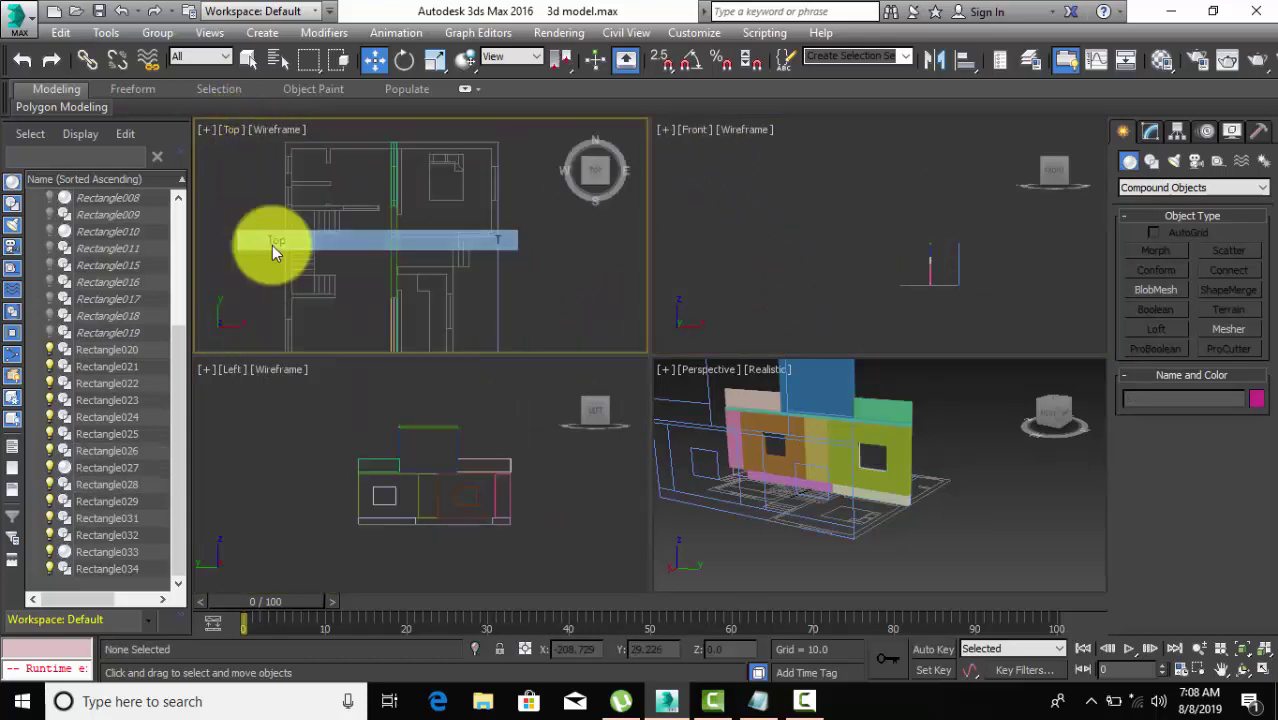
scroll(508, 250, down, 2)
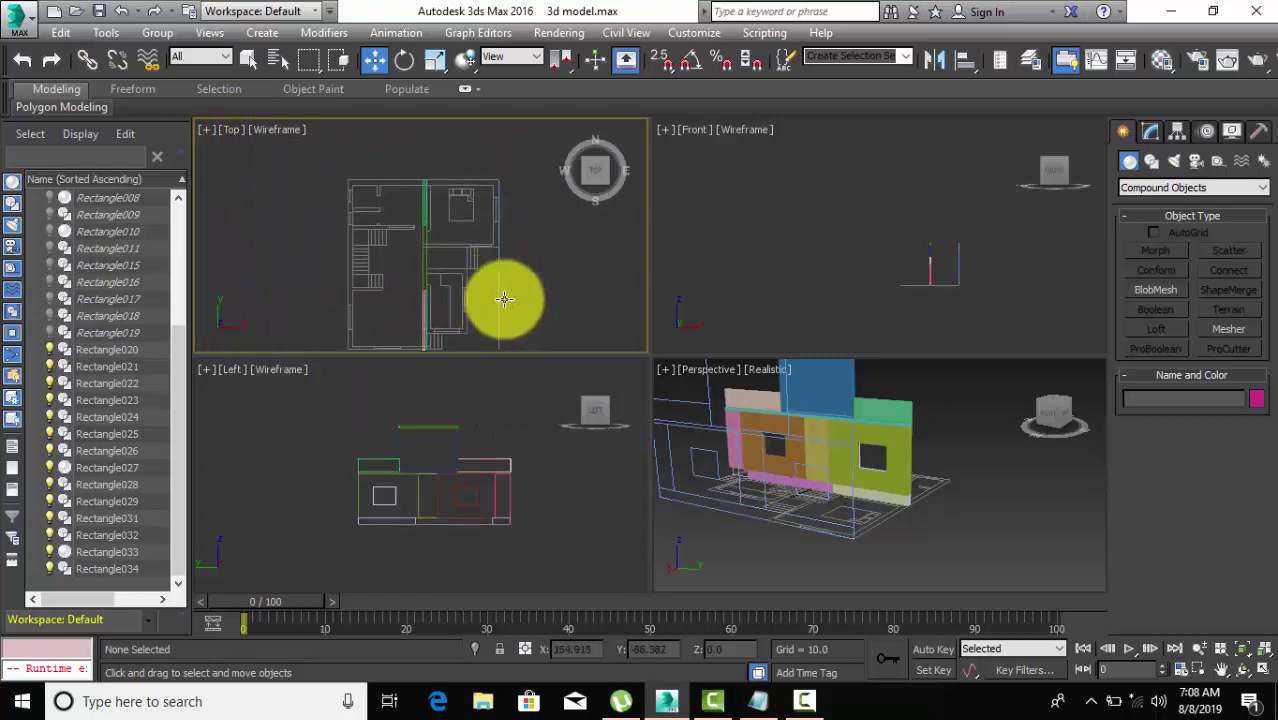
click(884, 442)
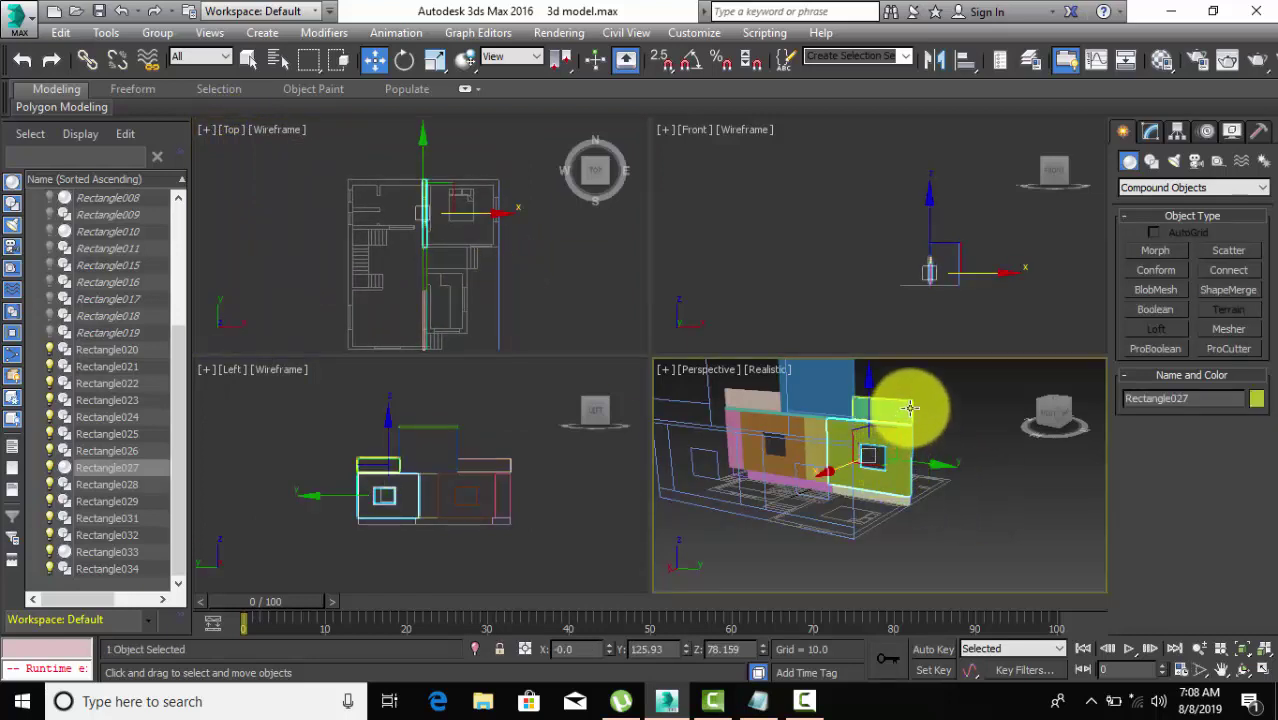
ctrl+click(896, 409)
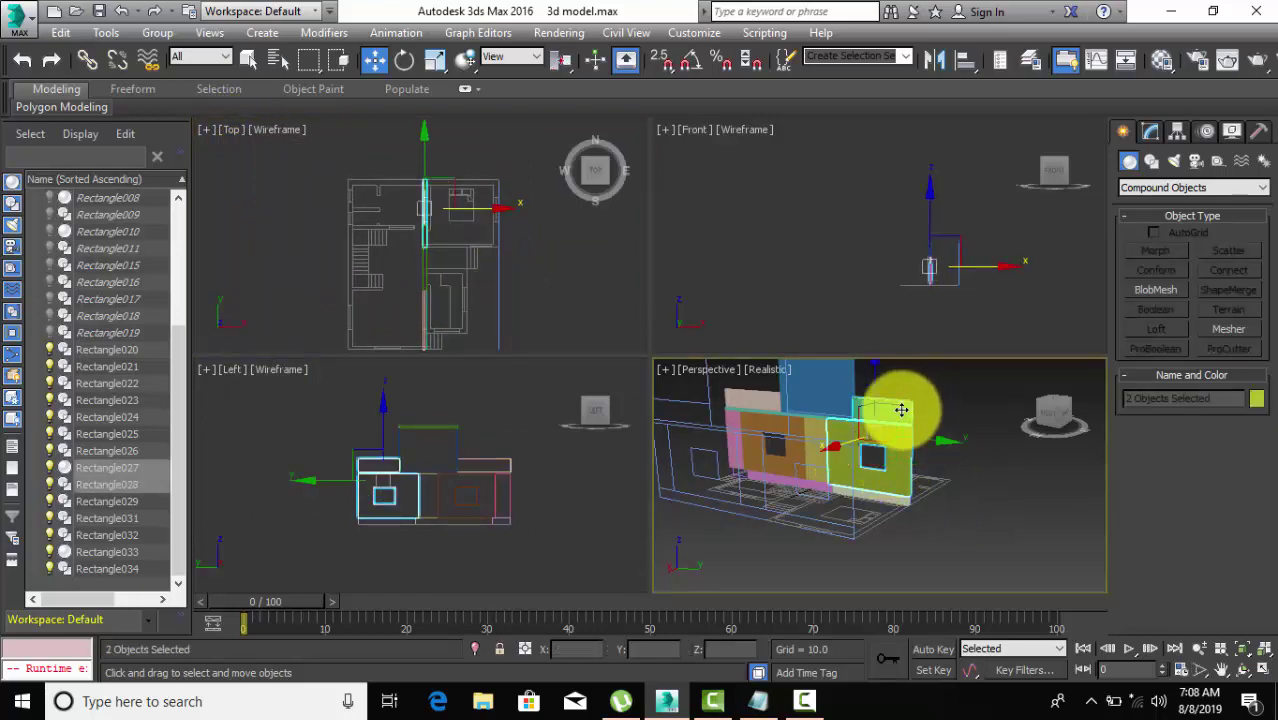
ctrl+click(892, 499)
Slide the three wall pieces along X onto their plan wall line, then deselect them.
drag(462, 207, 536, 211)
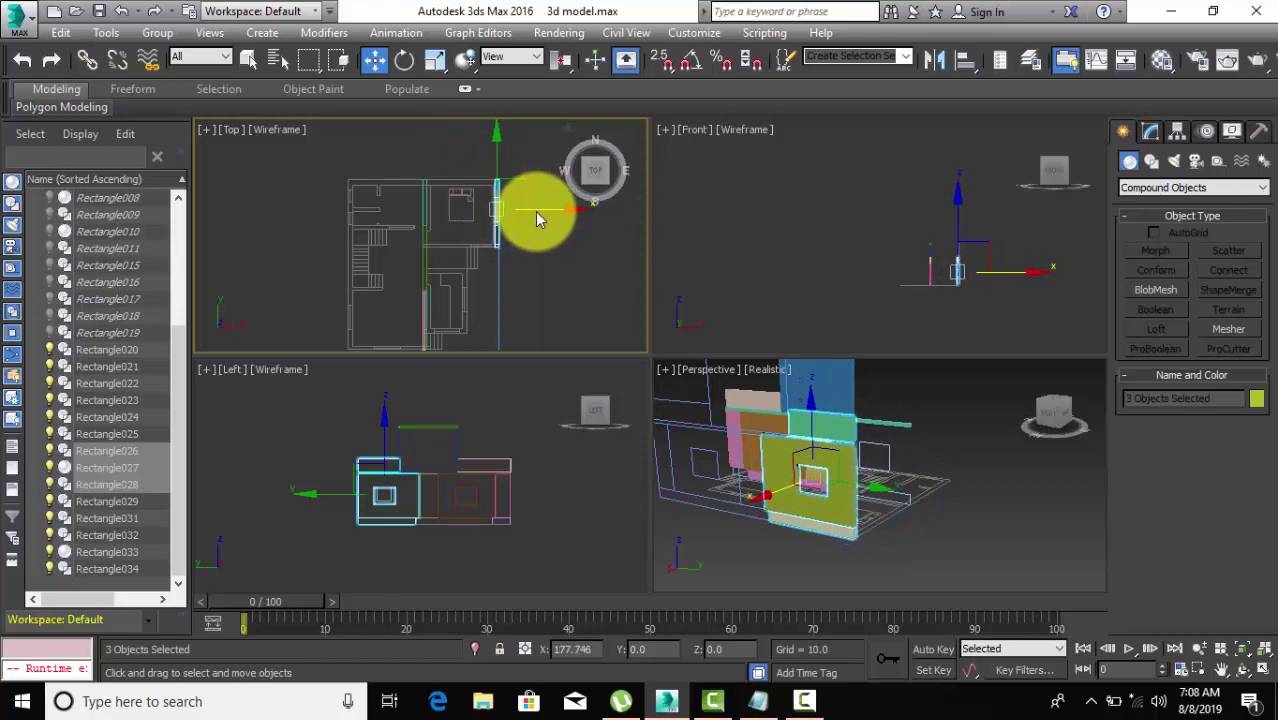
scroll(513, 191, up, 2)
scroll(513, 191, up, 2)
scroll(491, 151, up, 2)
scroll(456, 188, up, 1)
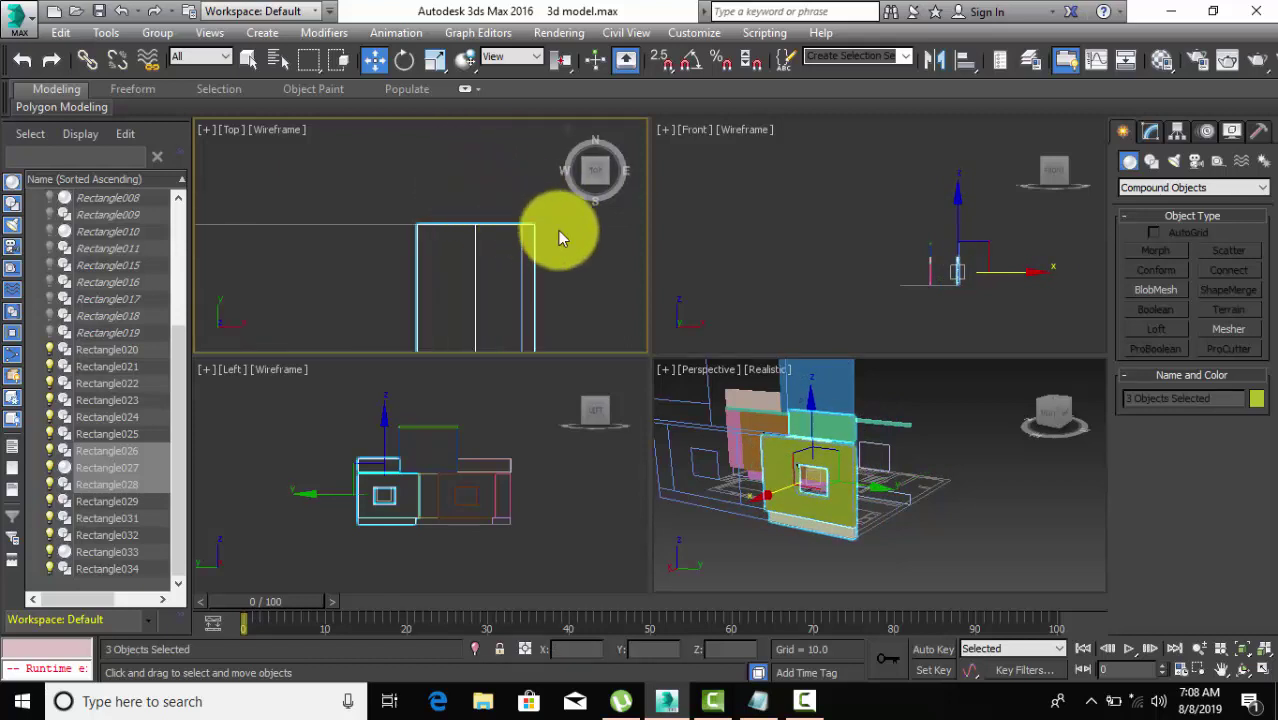
drag(533, 226, 527, 228)
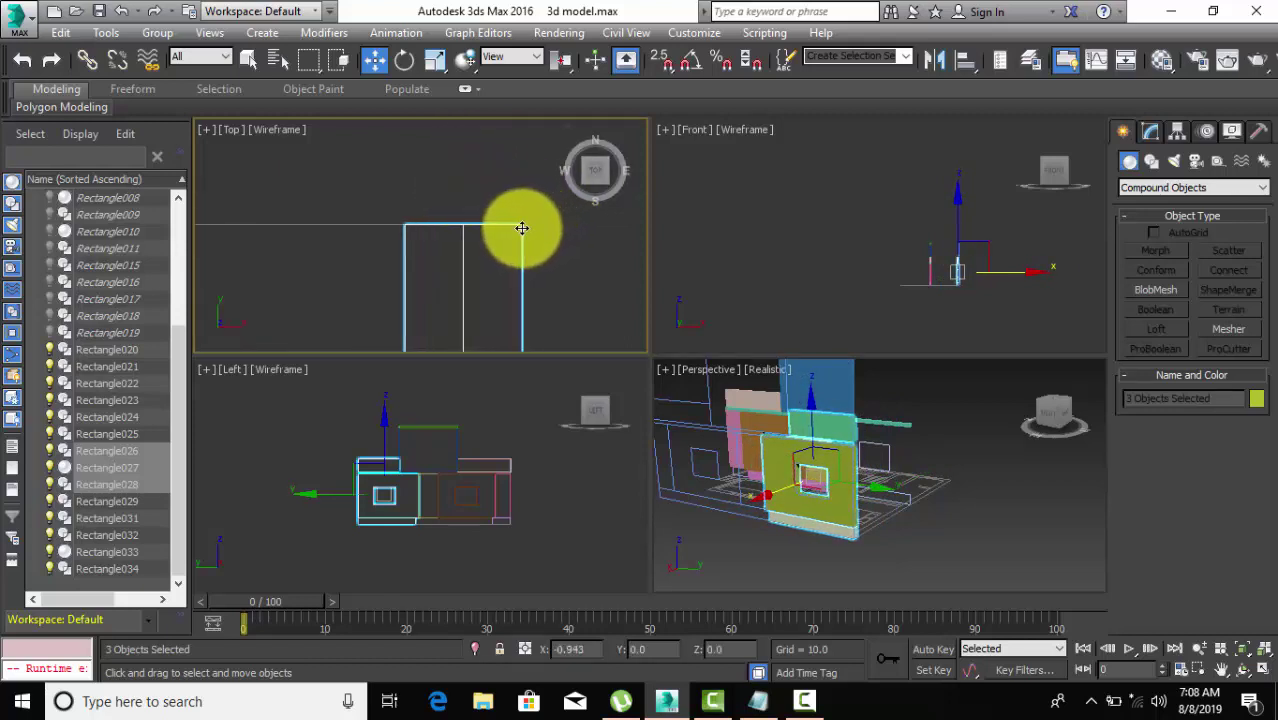
scroll(510, 200, down, 2)
scroll(510, 200, down, 2)
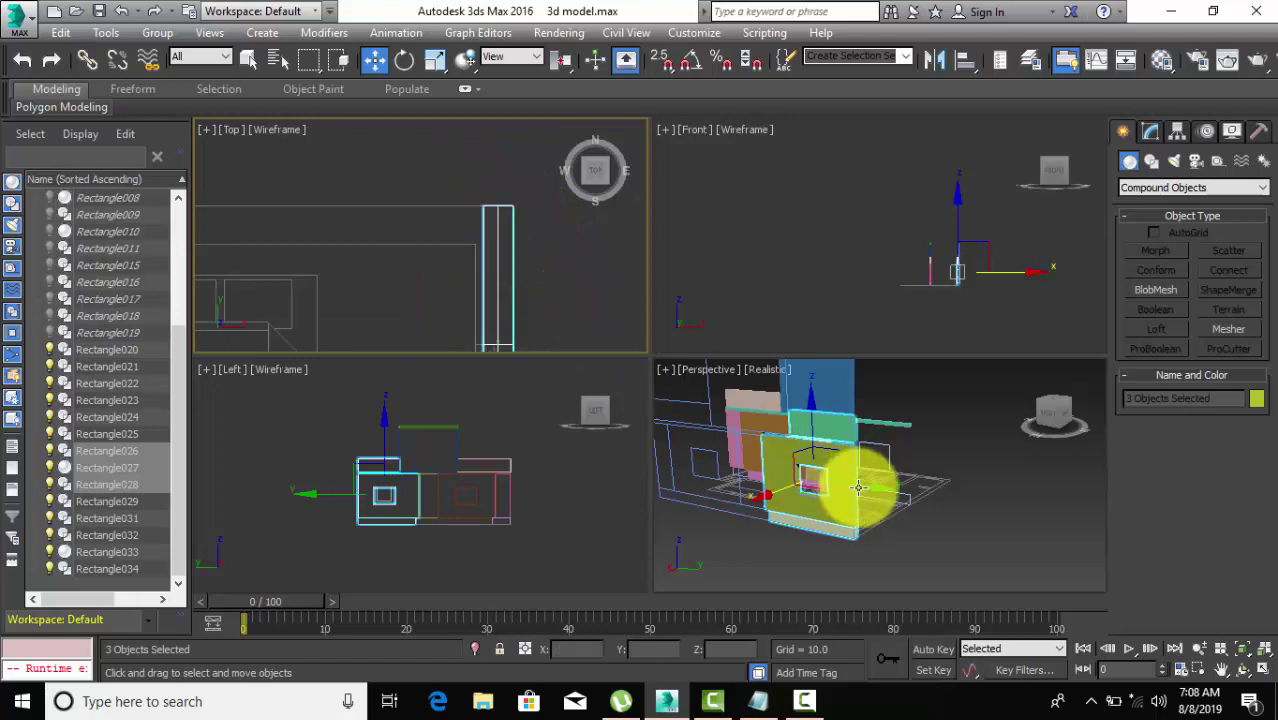
scroll(858, 488, down, 2)
mouse_move(818, 524)
alt+middle_down()
mouse_move(963, 543)
mouse_move(821, 537)
mouse_move(736, 456)
mouse_move(748, 456)
mouse_move(780, 503)
mouse_move(673, 502)
mouse_move(827, 531)
mouse_move(860, 455)
mouse_move(881, 474)
mouse_move(904, 433)
alt+middle_up()
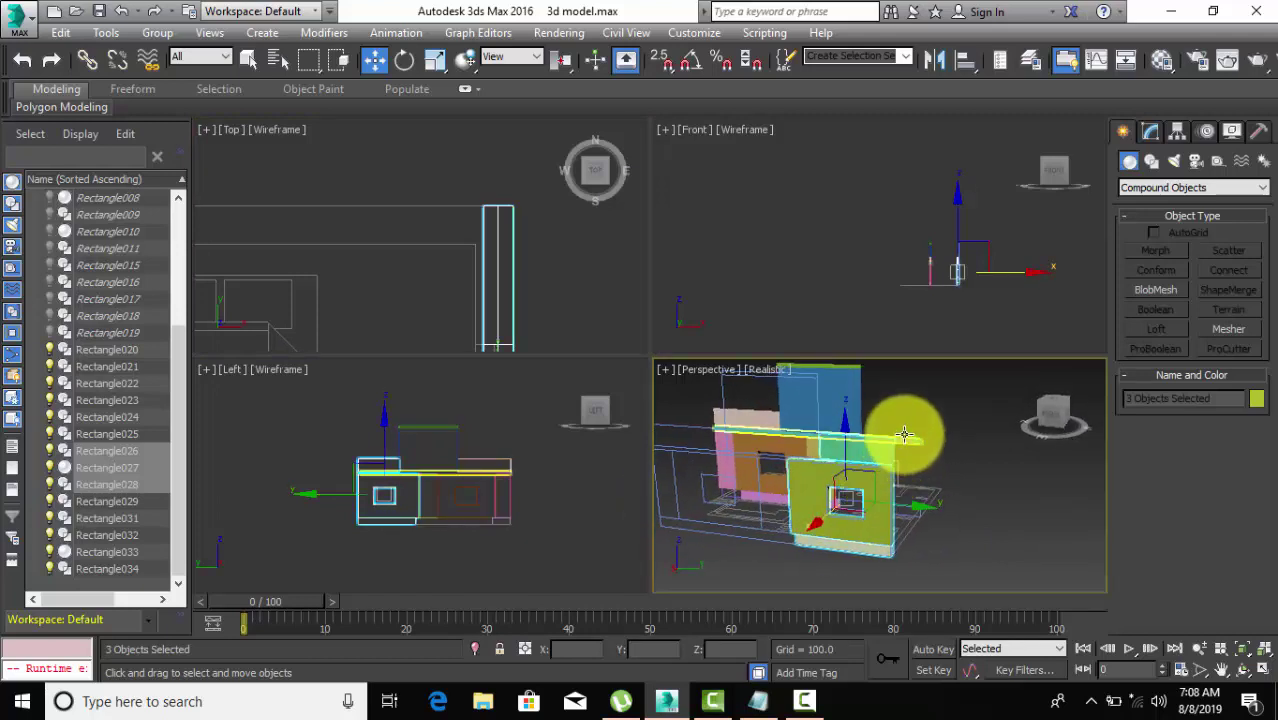
click(910, 438)
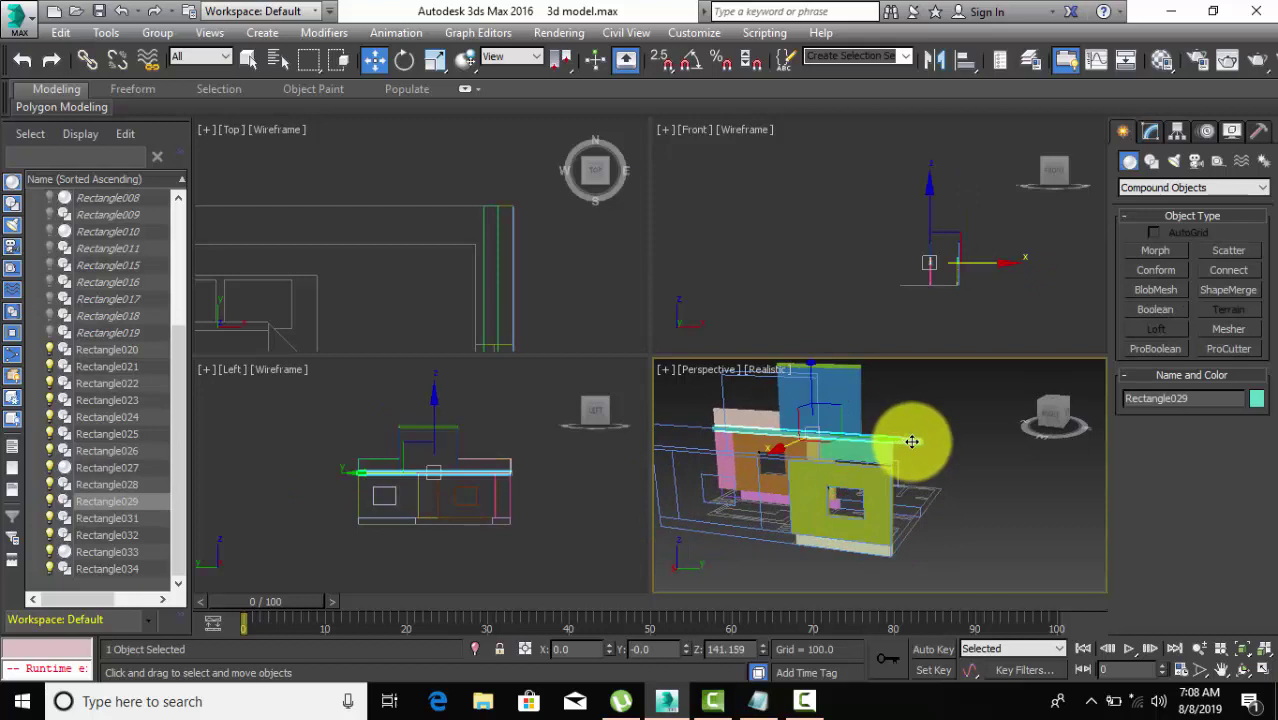
click(1004, 496)
mouse_move(809, 516)
alt+middle_down()
mouse_move(791, 522)
mouse_move(1054, 464)
mouse_move(656, 514)
mouse_move(697, 518)
mouse_move(693, 478)
mouse_move(759, 497)
alt+middle_up()
Select Rectangle032–034 and slide them right along X in the Top view.
click(763, 496)
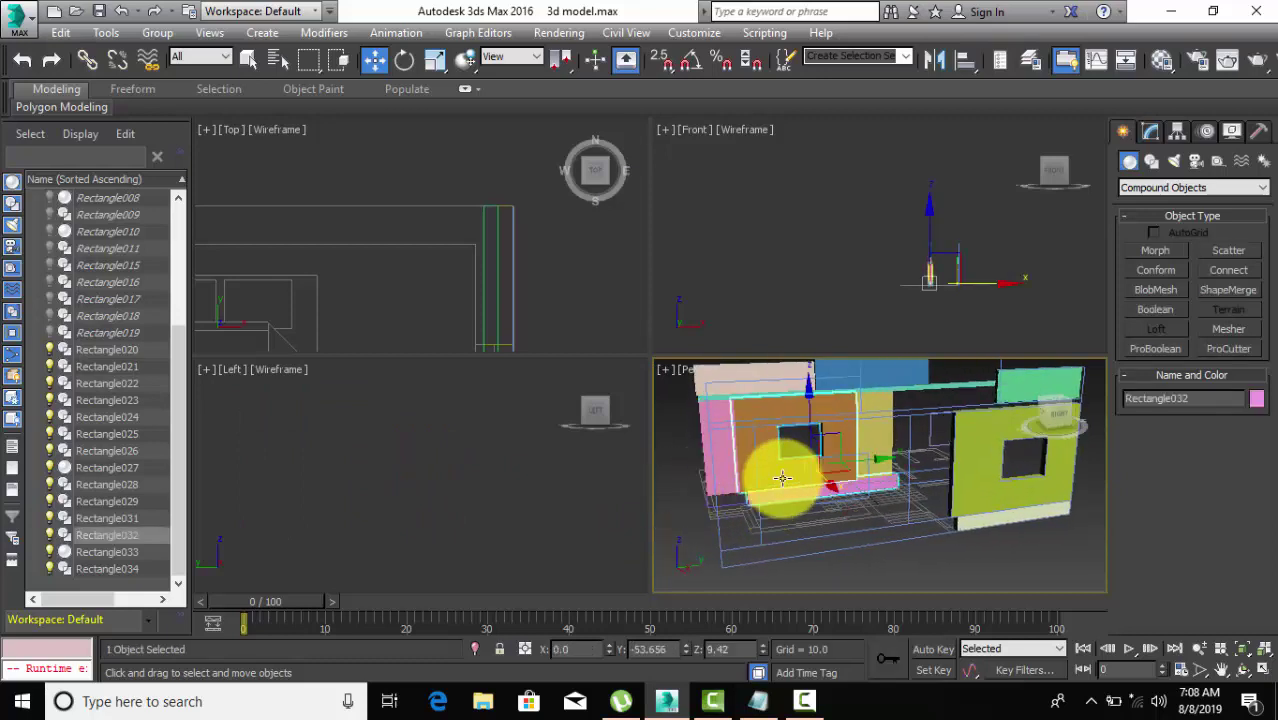
ctrl+click(870, 455)
ctrl+click(880, 431)
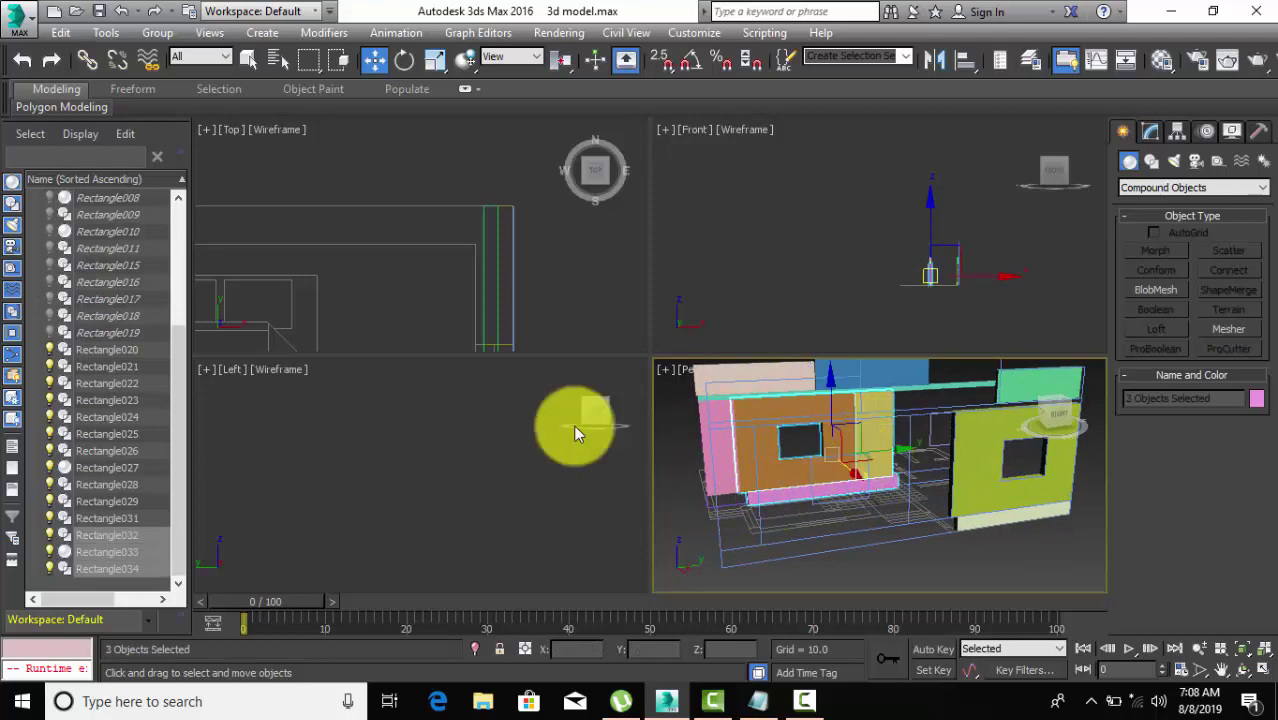
scroll(421, 248, down, 2)
scroll(415, 258, down, 3)
scroll(402, 293, up, 3)
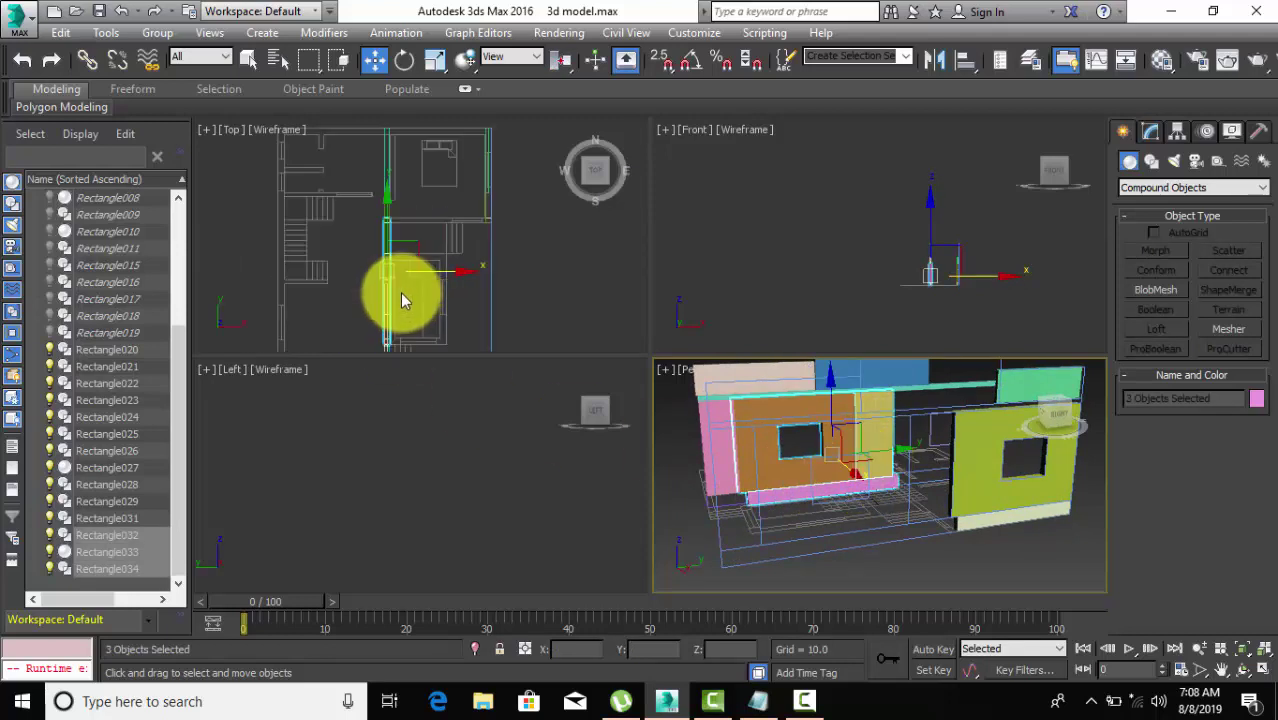
click(412, 250)
drag(408, 234, 533, 237)
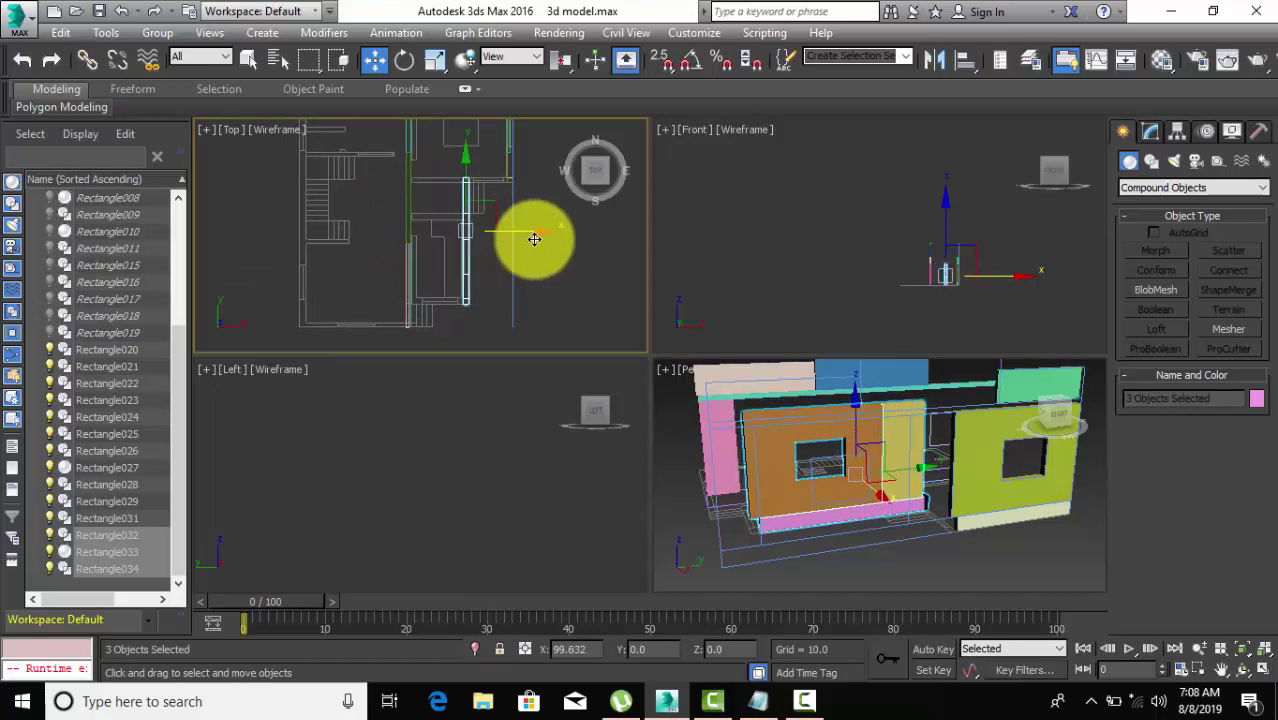
Nudge the orange wall group slightly left to align with the plan wall.
scroll(476, 312, up, 3)
scroll(475, 304, up, 2)
scroll(514, 296, up, 2)
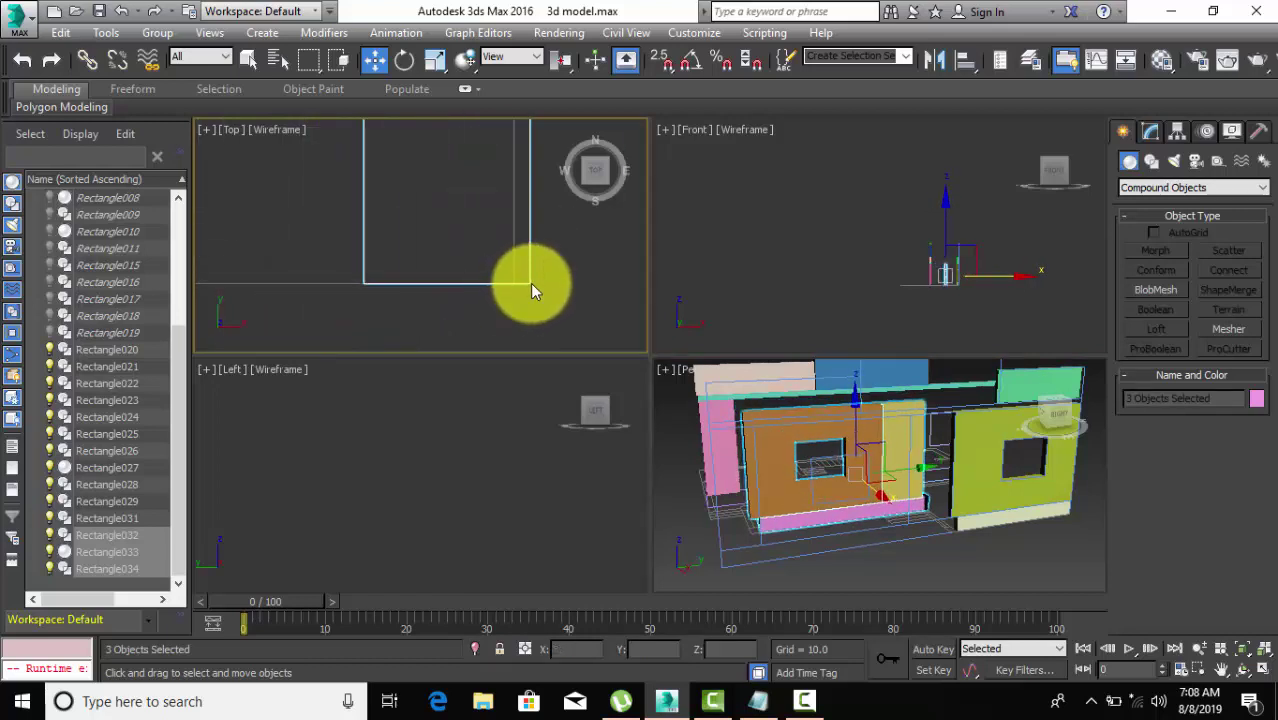
drag(523, 281, 513, 282)
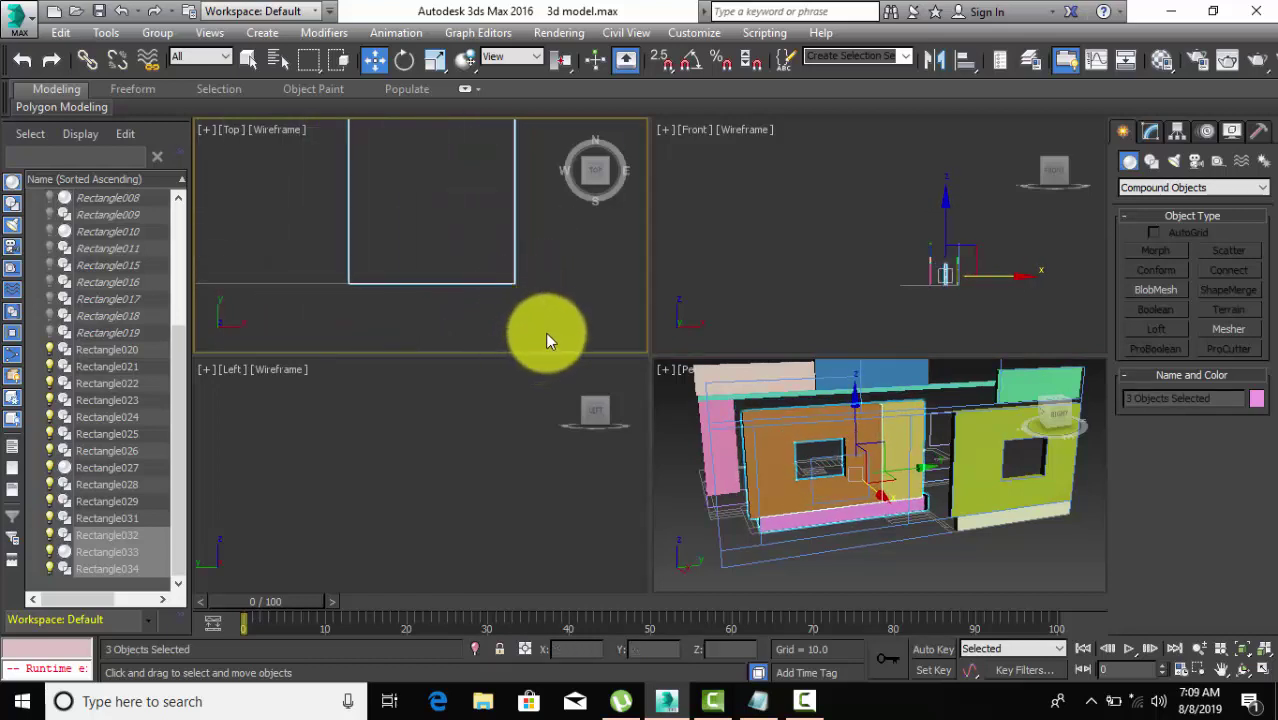
scroll(545, 332, down, 1)
scroll(545, 332, down, 1)
scroll(544, 330, down, 1)
scroll(560, 324, down, 2)
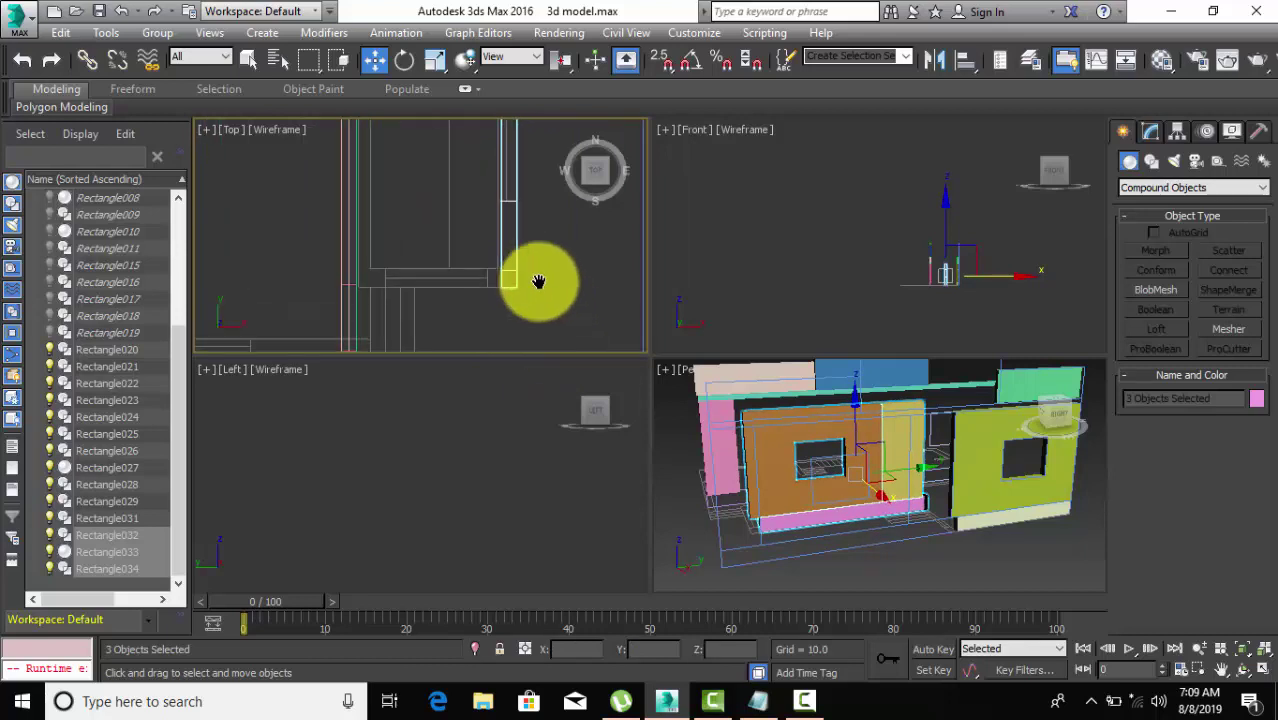
Select the pink wall piece Rectangle021, reframe the plan view, then clear the selection.
click(716, 432)
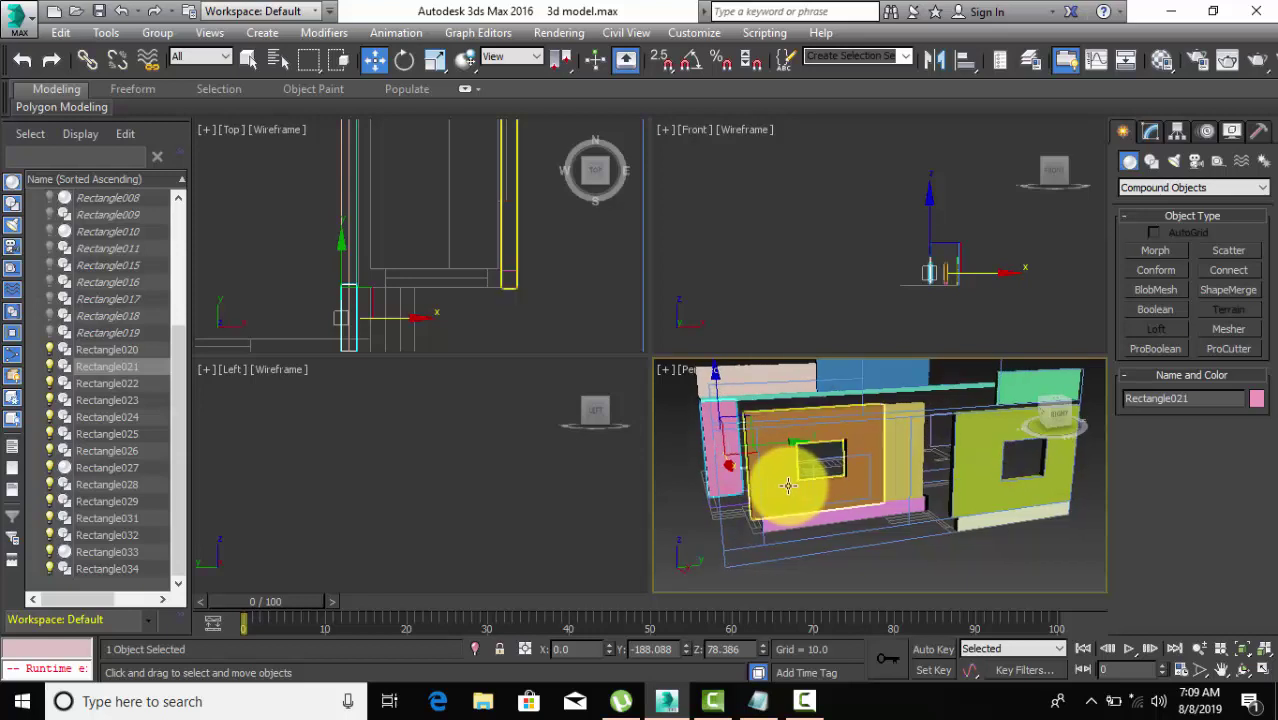
middle_drag(748, 464, 776, 486)
scroll(386, 277, down, 3)
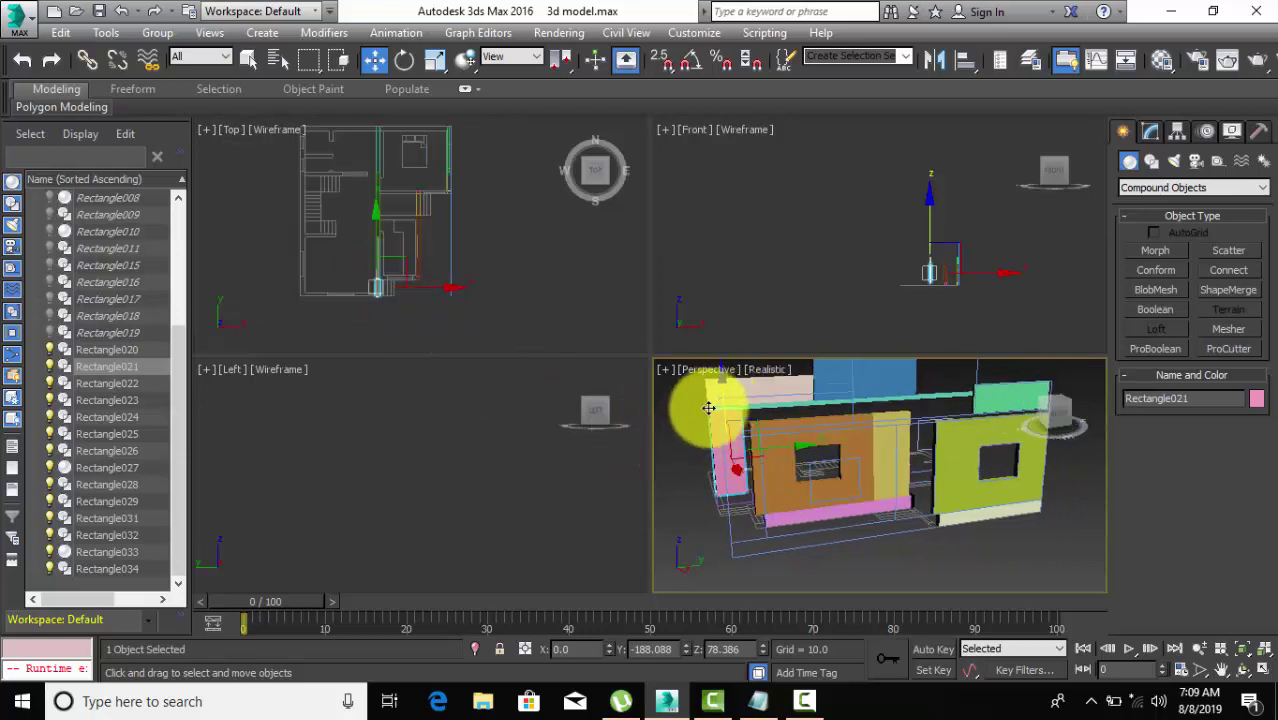
scroll(366, 276, up, 3)
scroll(366, 276, up, 2)
middle_drag(407, 284, 344, 224)
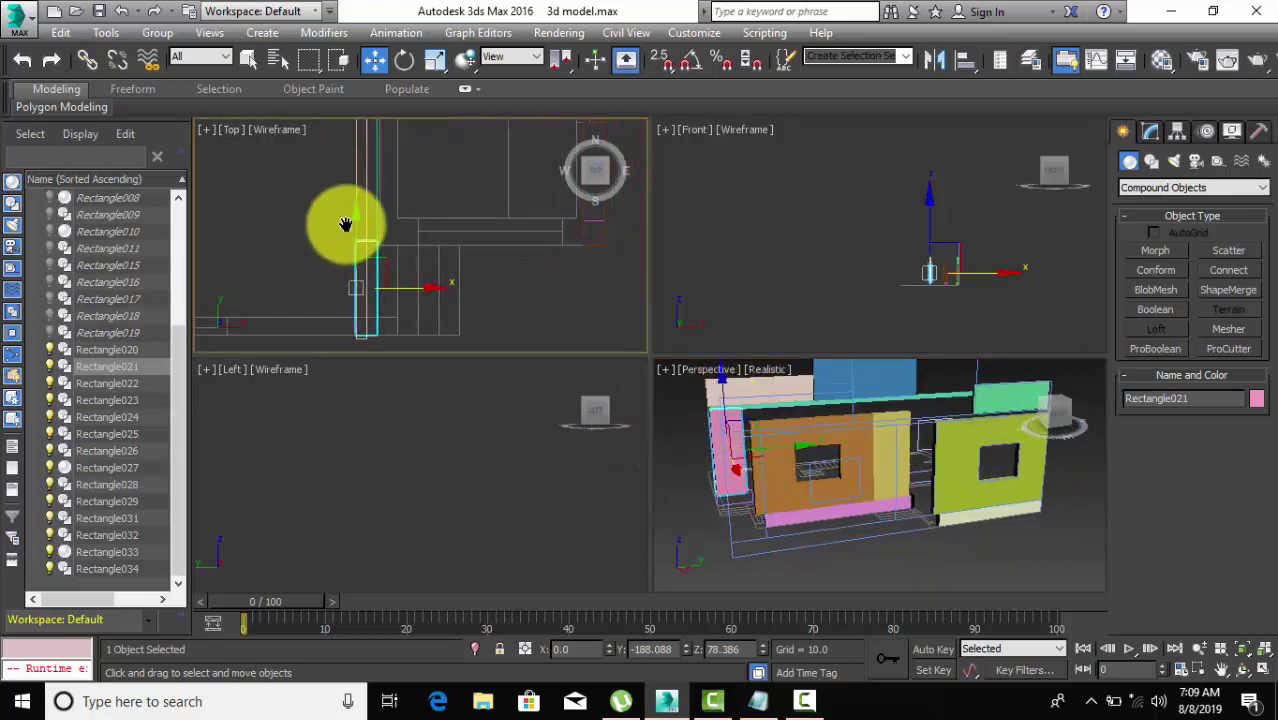
scroll(357, 257, down, 3)
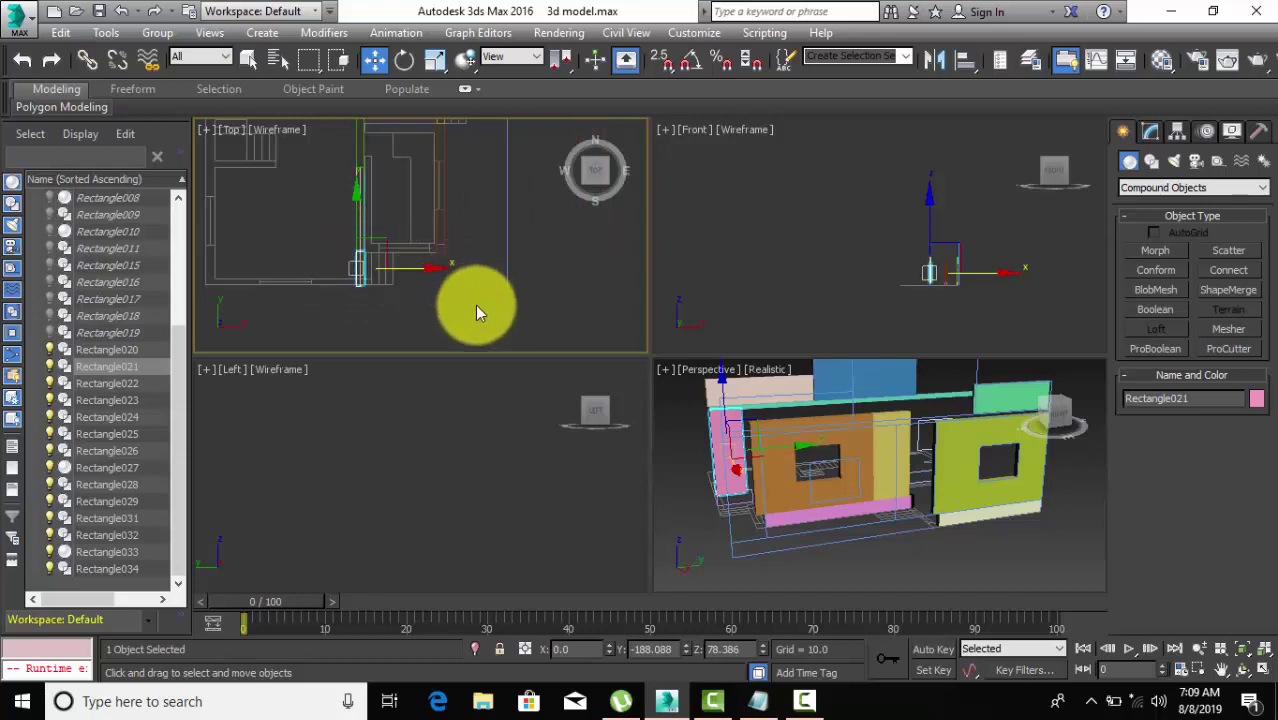
middle_drag(475, 305, 475, 320)
click(434, 306)
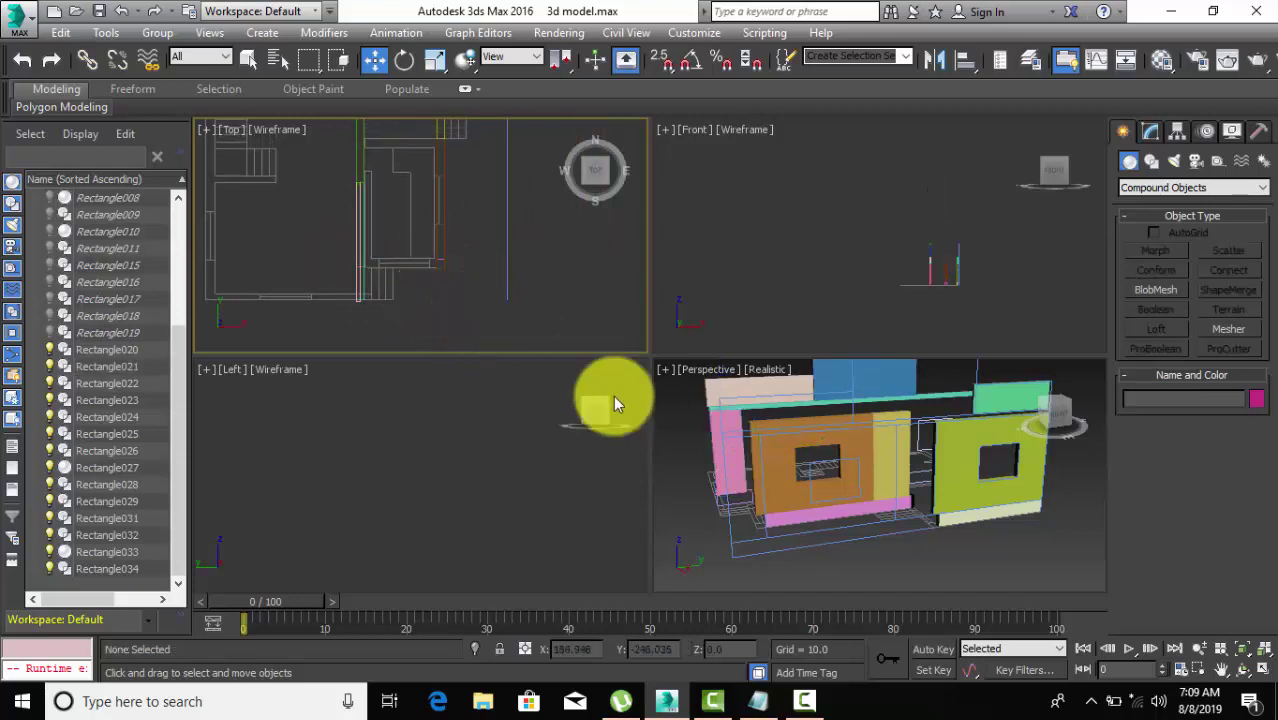
Move the long green top beam Rectangle029 along X to 173.014 over the plan walls.
click(781, 405)
mouse_move(793, 442)
alt+middle_down()
mouse_move(867, 407)
mouse_move(827, 403)
alt+middle_up()
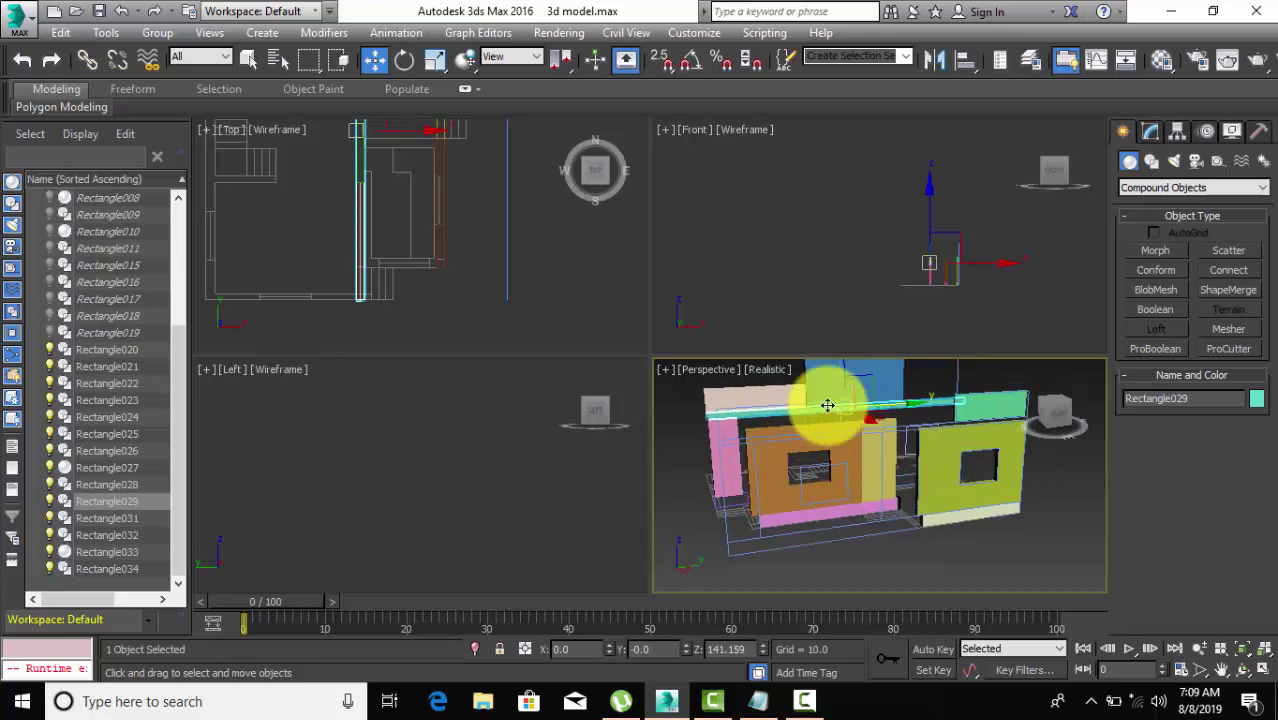
scroll(442, 234, down, 2)
middle_drag(452, 247, 456, 276)
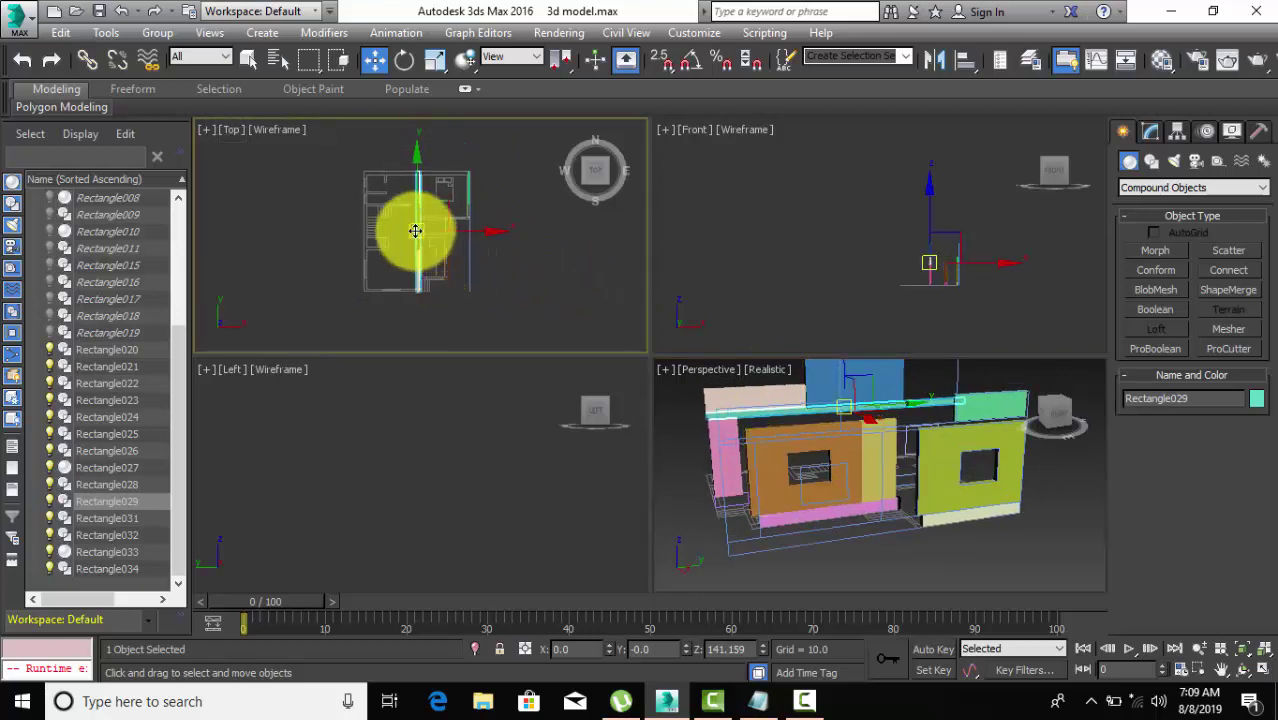
scroll(415, 231, up, 3)
mouse_move(431, 257)
mouse_down()
mouse_move(443, 240)
mouse_move(538, 243)
mouse_up()
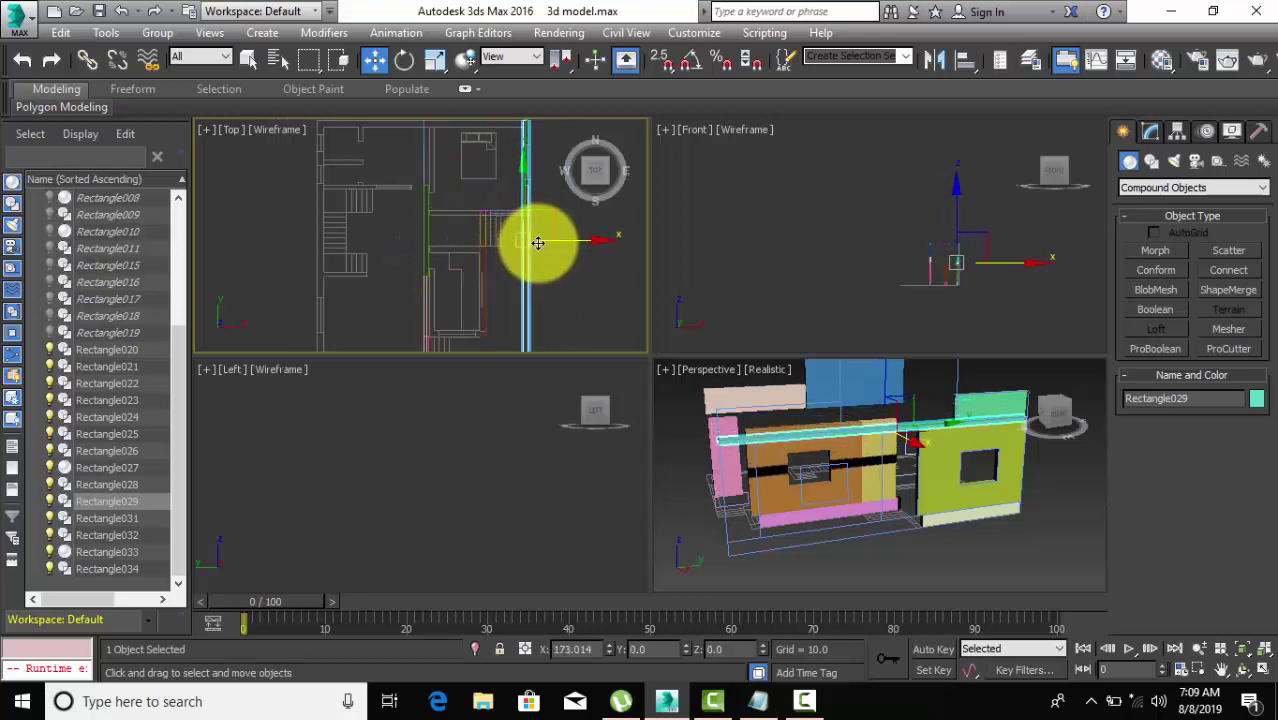
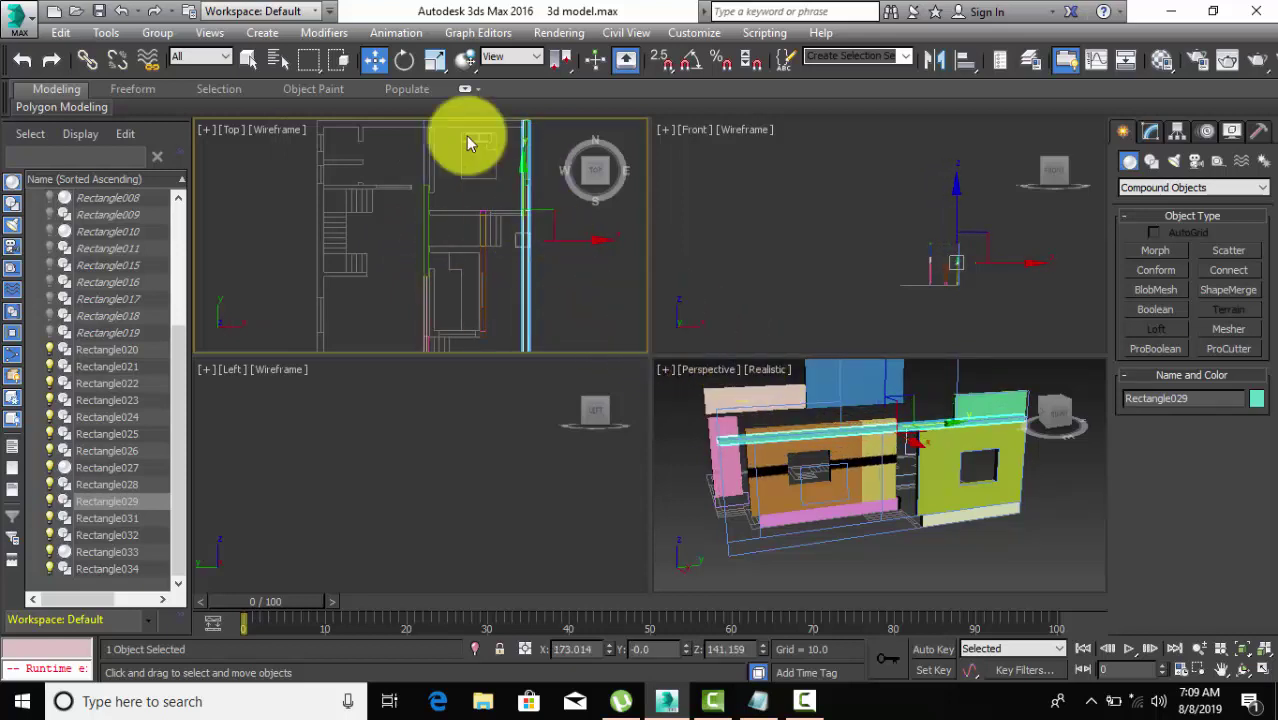
Switch to Select and Non-uniform Scale and briefly select the grouped floor plan, then deselect.
click(434, 64)
scroll(485, 208, down, 5)
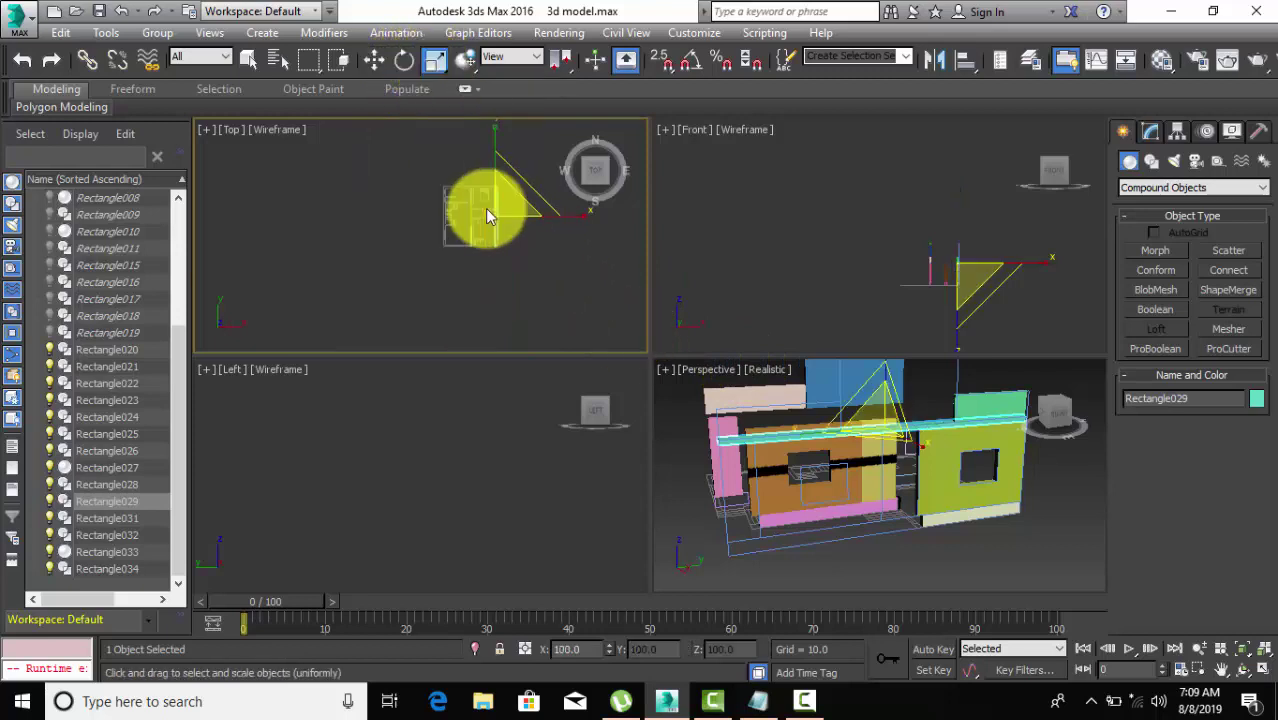
click(827, 432)
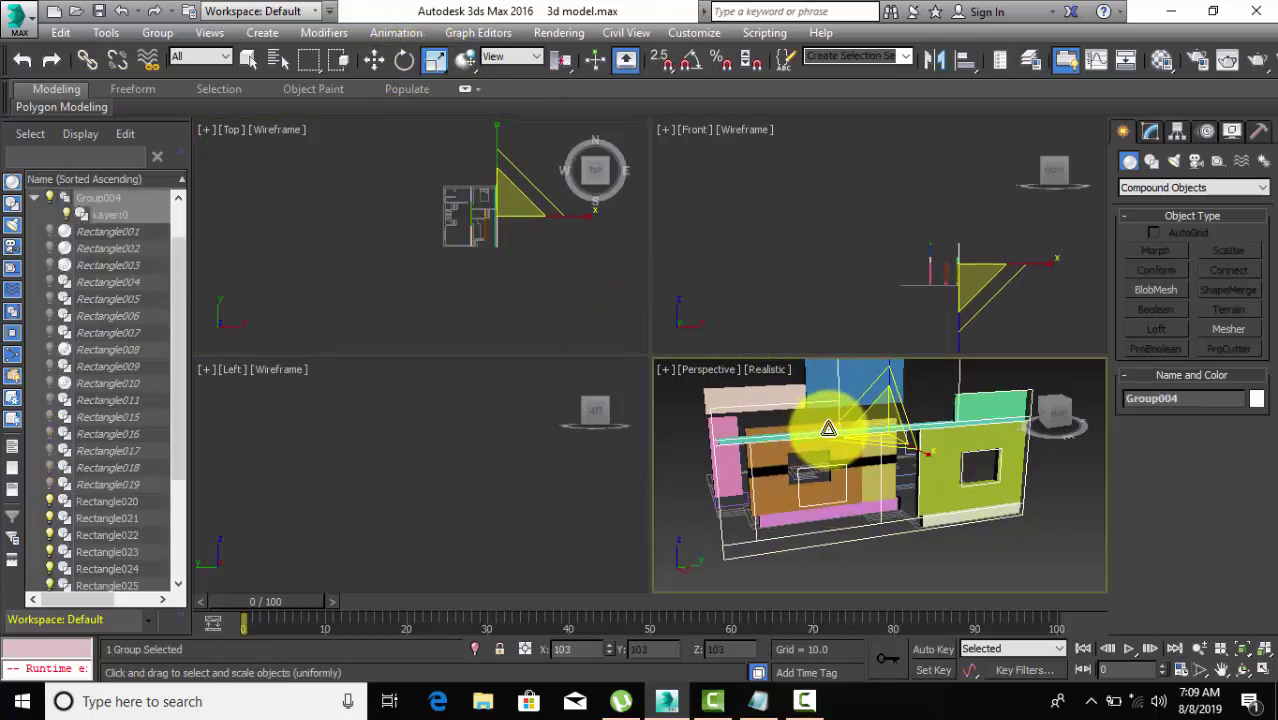
drag(821, 430, 884, 440)
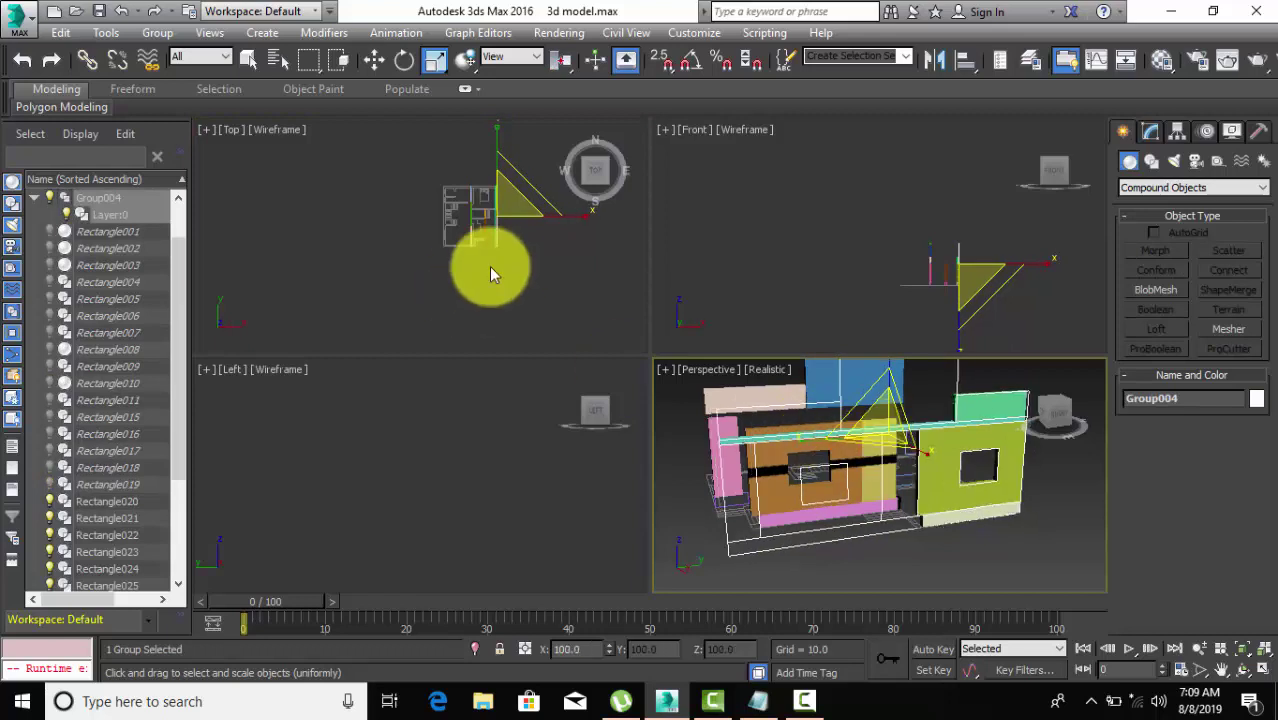
scroll(510, 240, up, 5)
click(551, 226)
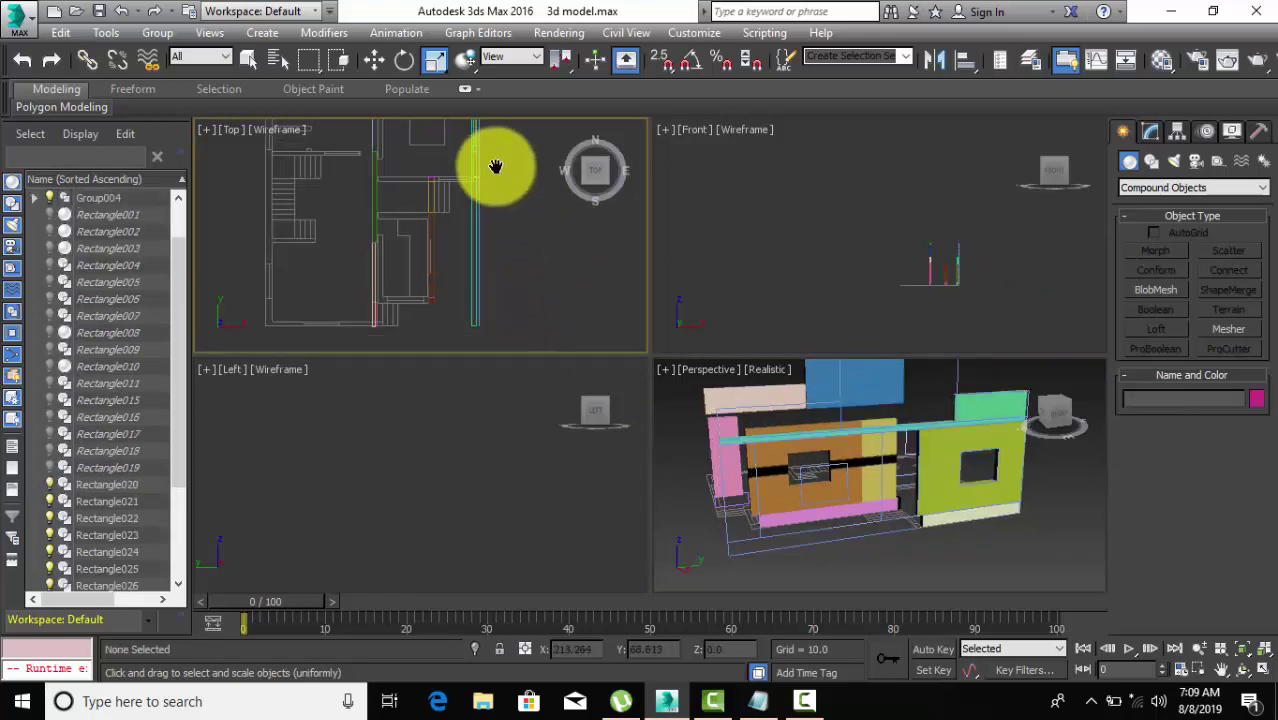
Shorten Rectangle029 along Y, then Shift-drag a copy of it downward.
click(471, 318)
mouse_move(472, 318)
mouse_down()
mouse_move(473, 155)
mouse_move(472, 214)
mouse_up()
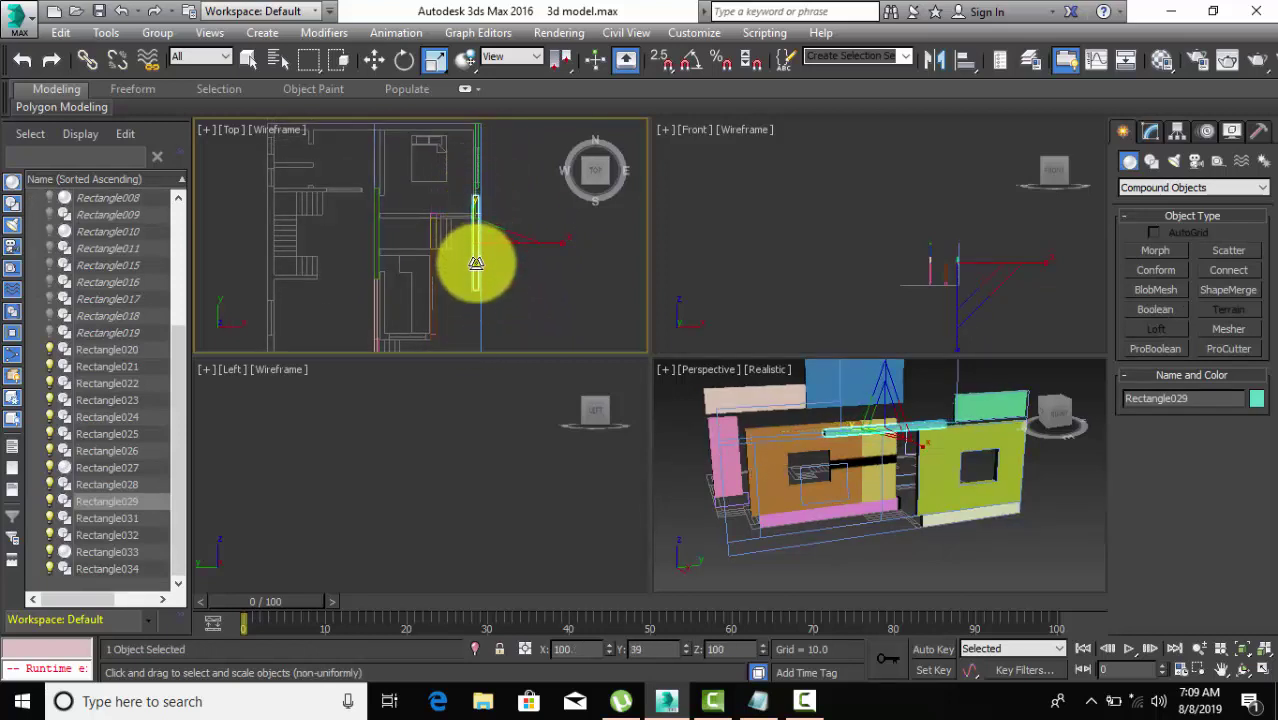
drag(477, 275, 478, 277)
scroll(539, 285, down, 2)
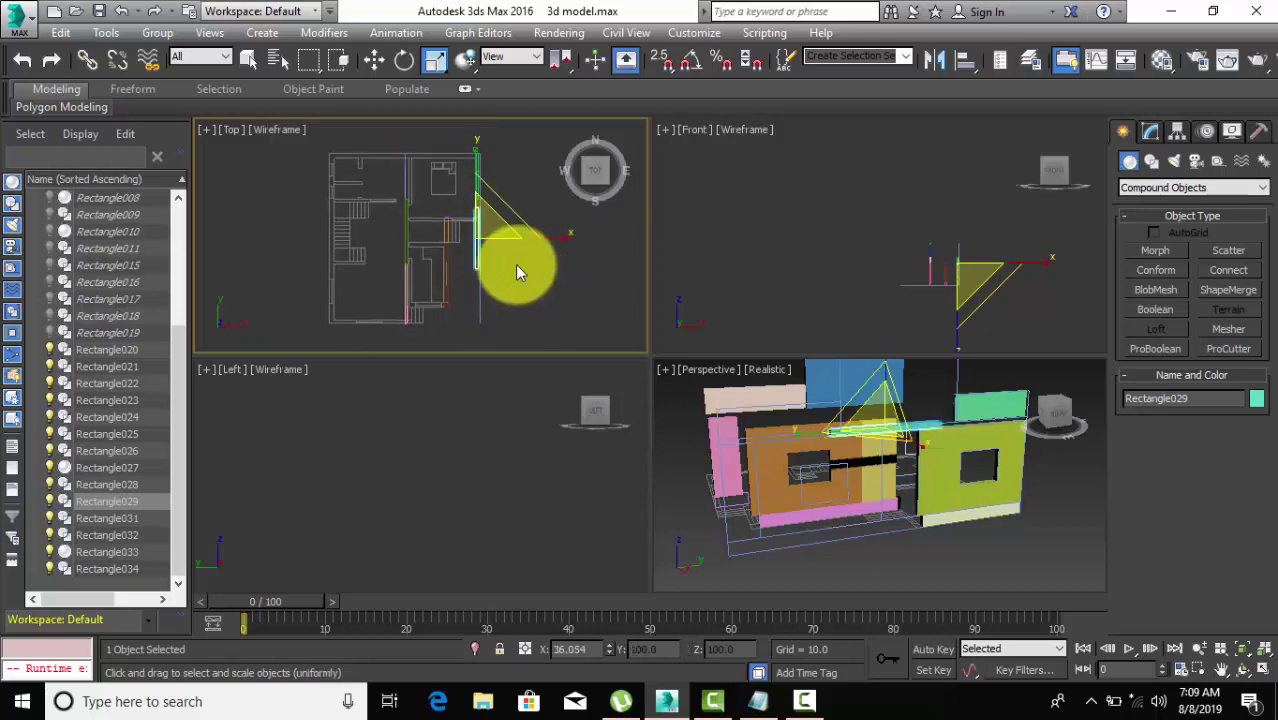
middle_drag(489, 257, 479, 205)
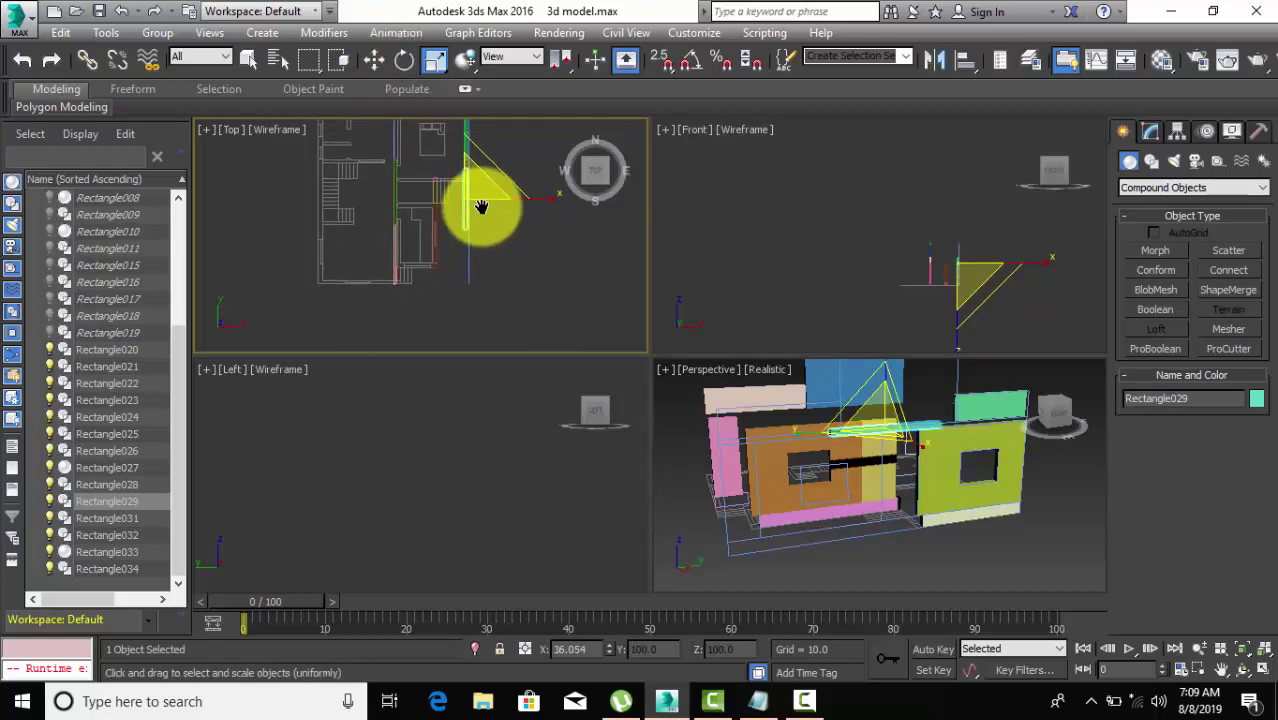
click(378, 61)
drag(463, 179, 461, 252)
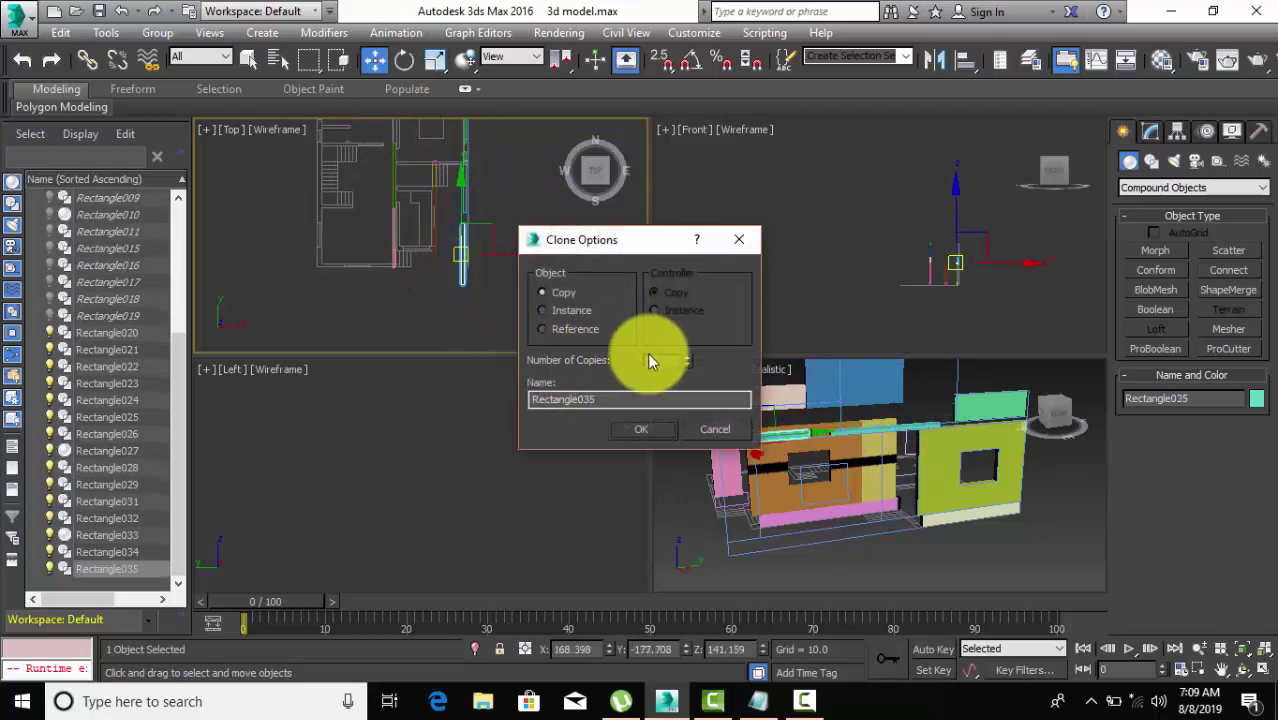
Confirm the copy, then move Rectangle029 up the plan's right-hand wall.
click(641, 428)
click(505, 249)
scroll(453, 220, up, 3)
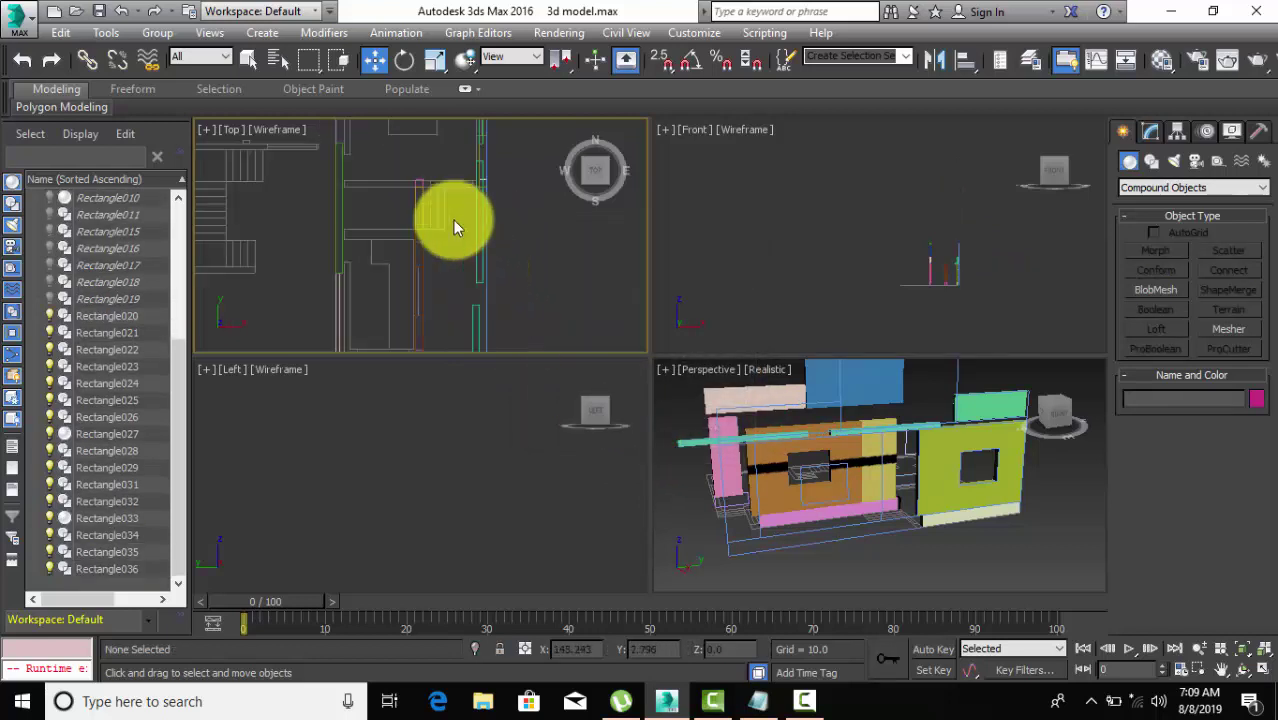
click(487, 308)
scroll(465, 291, down, 2)
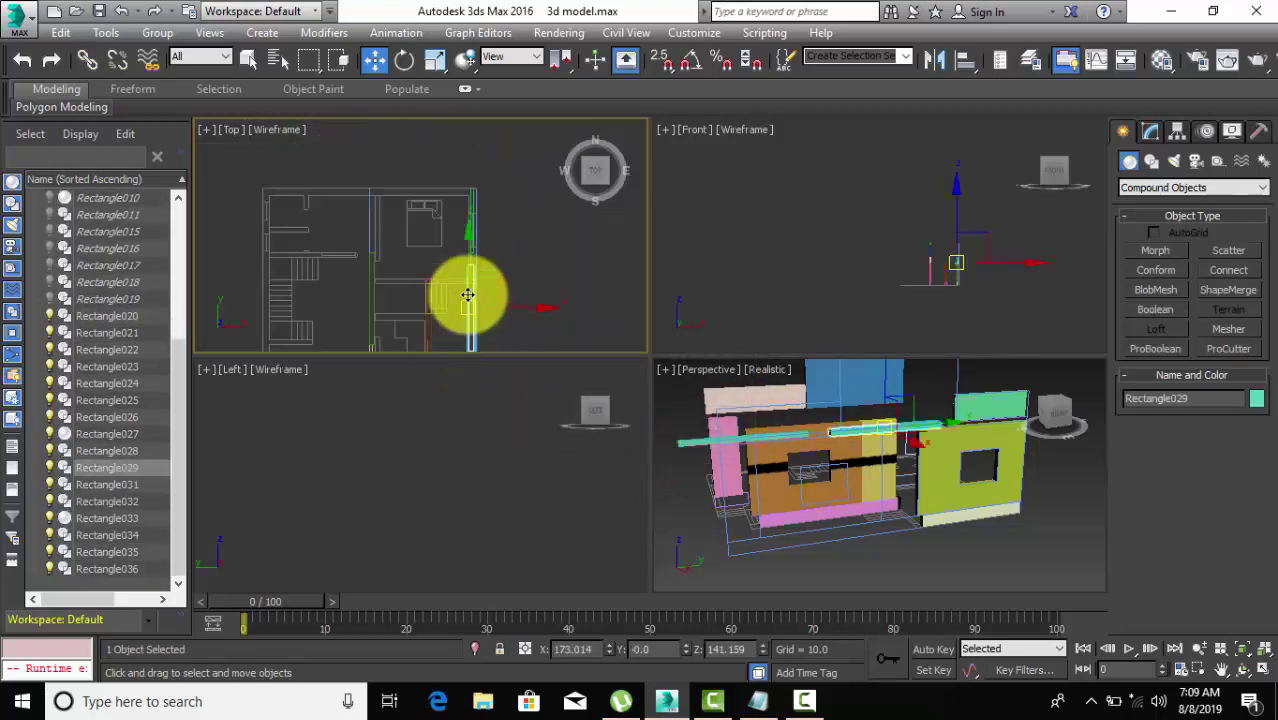
mouse_move(470, 295)
mouse_down()
mouse_move(471, 200)
mouse_move(472, 212)
mouse_up()
scroll(470, 150, up, 3)
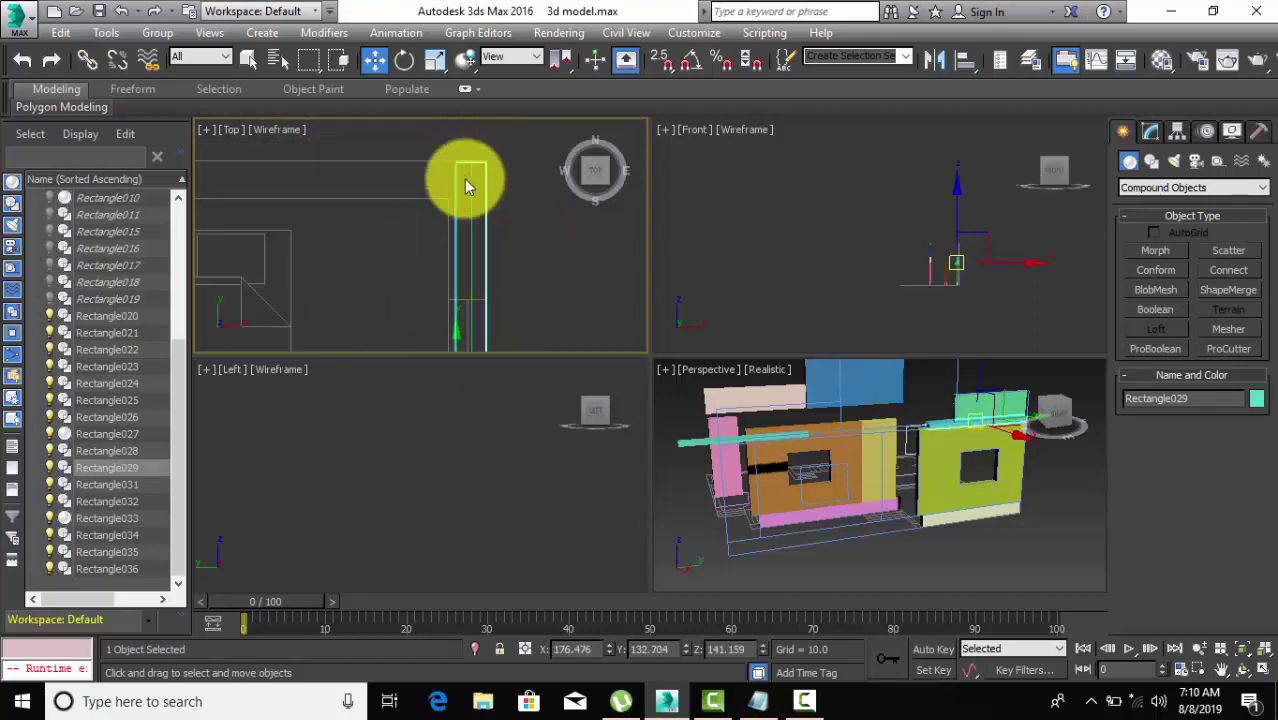
scroll(466, 178, down, 2)
mouse_move(468, 250)
middle_down()
mouse_move(468, 175)
mouse_move(456, 251)
middle_up()
Scale Rectangle029's length and nudge it so it meets the top corner.
click(436, 60)
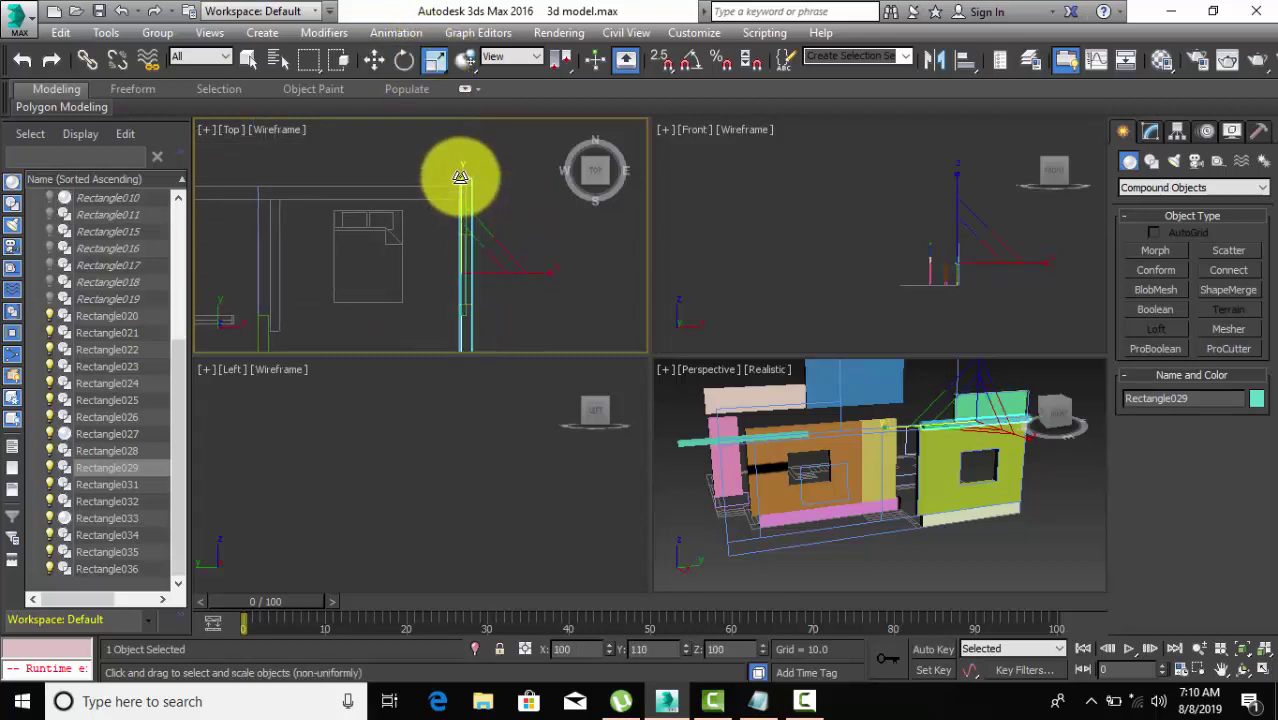
mouse_move(485, 228)
middle_down()
mouse_move(479, 157)
mouse_move(472, 182)
middle_up()
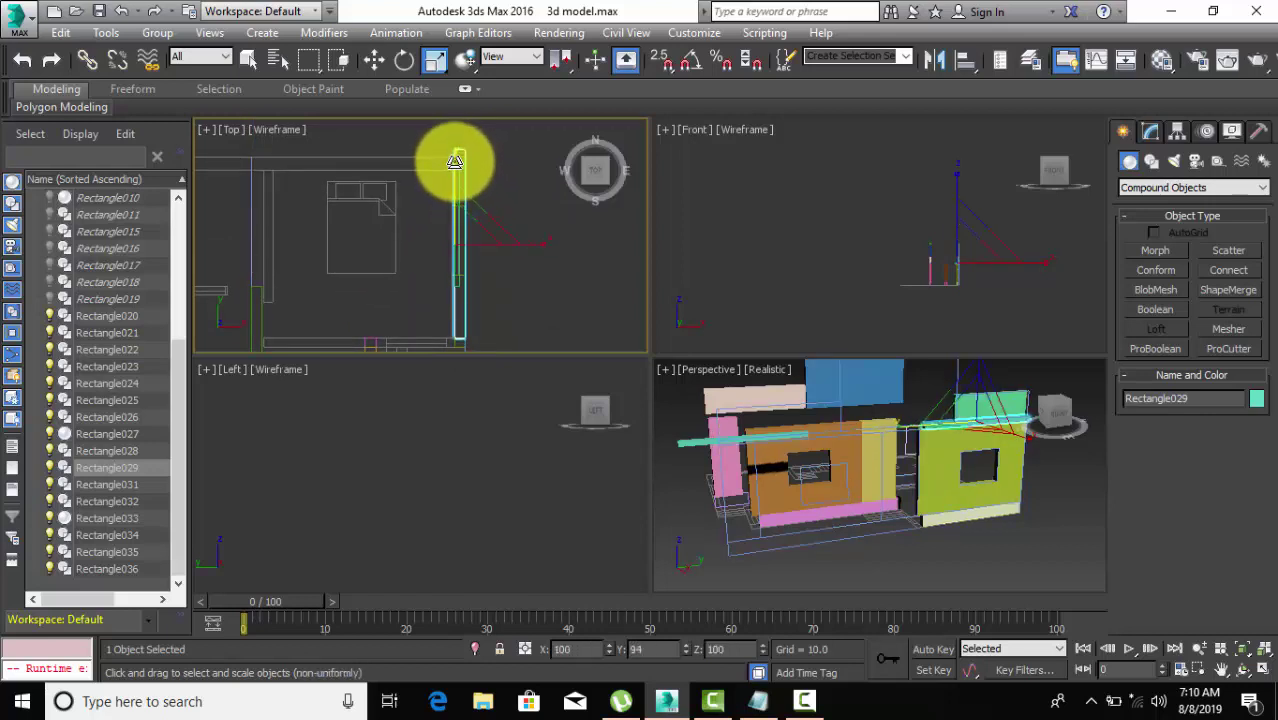
click(373, 60)
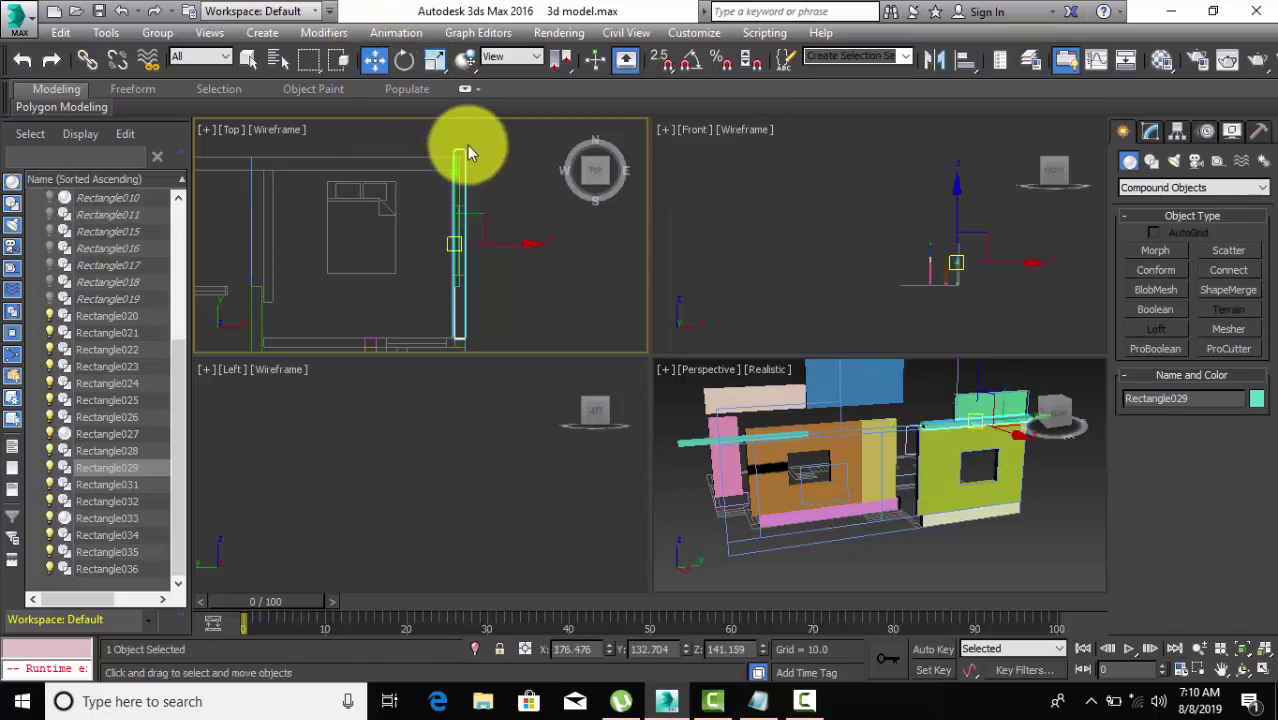
drag(455, 244, 455, 252)
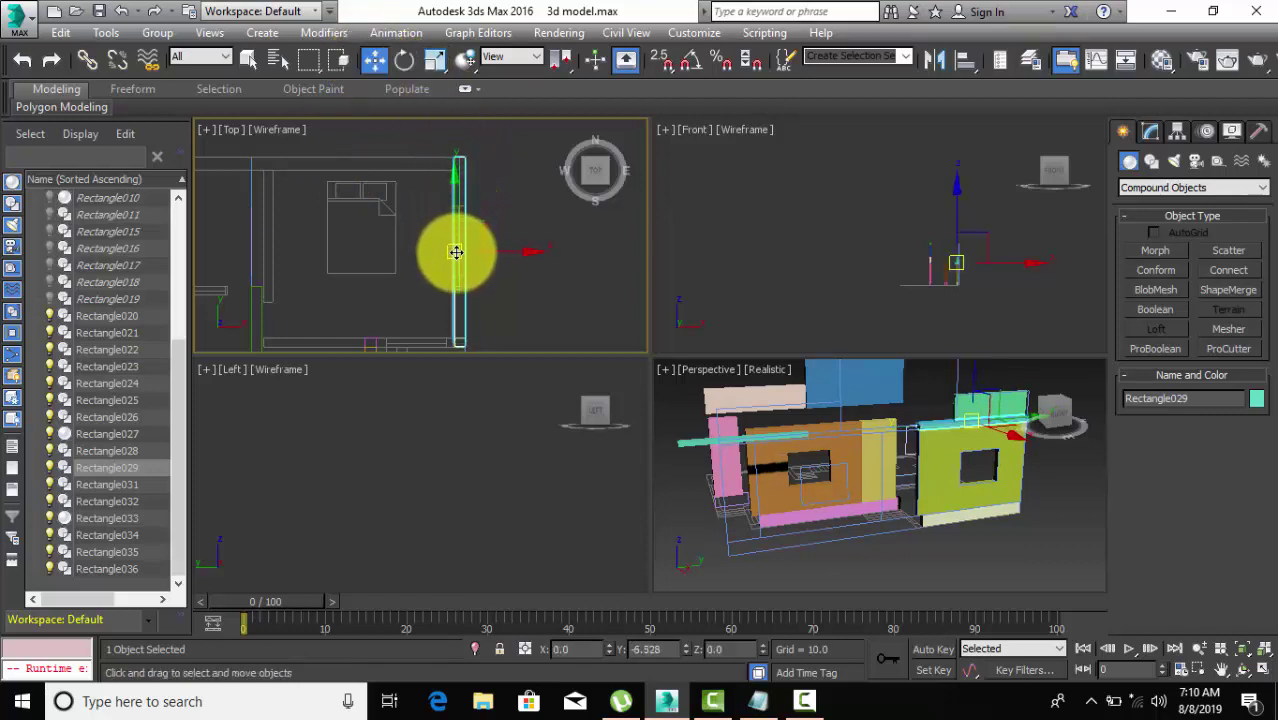
scroll(480, 160, up, 3)
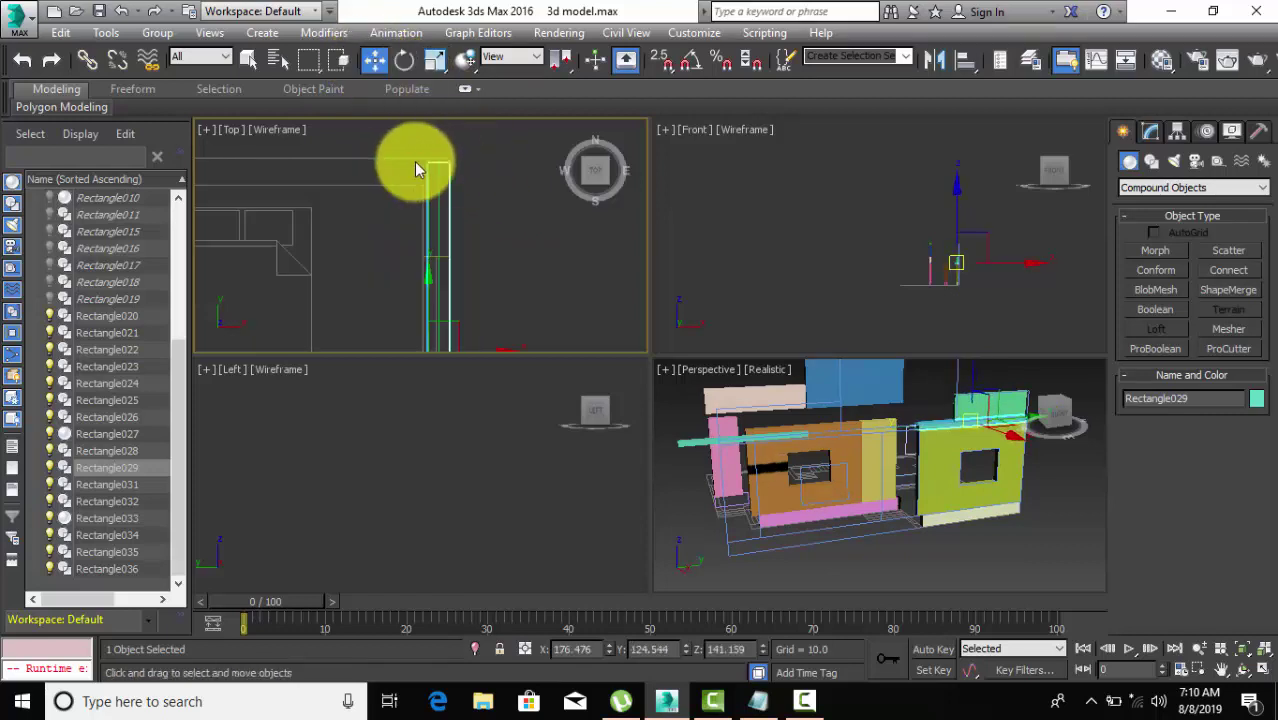
scroll(414, 161, up, 2)
drag(491, 208, 499, 189)
Deselect, recentre the Top view on the plan, and orbit the perspective view.
scroll(499, 189, down, 1)
scroll(499, 189, down, 1)
scroll(536, 288, down, 1)
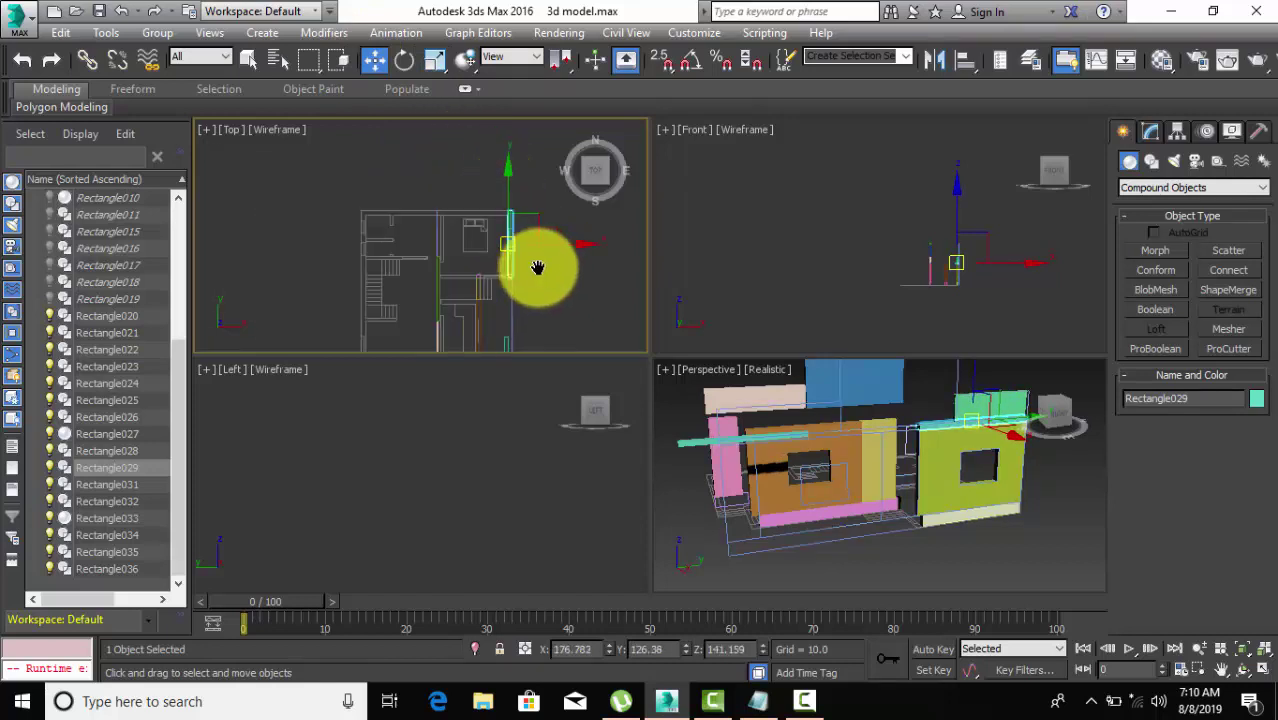
scroll(536, 288, down, 1)
click(538, 293)
middle_drag(508, 308, 478, 290)
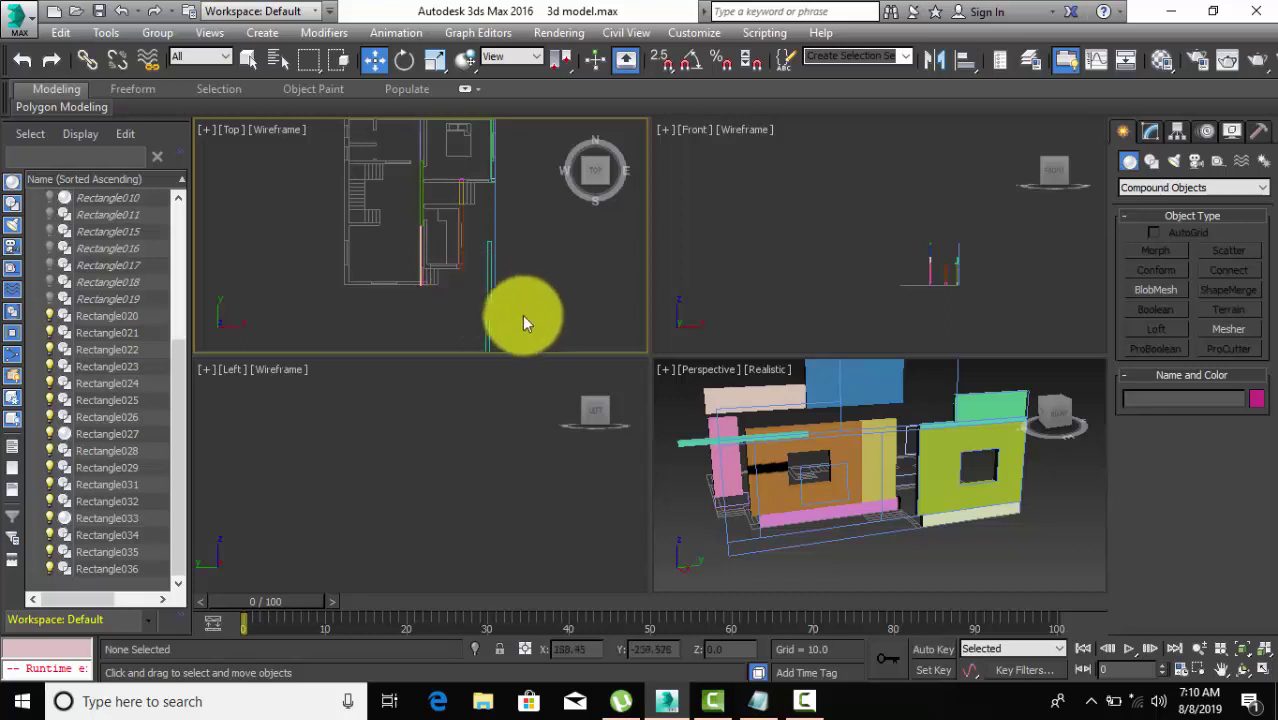
alt+middle_drag(876, 457, 775, 440)
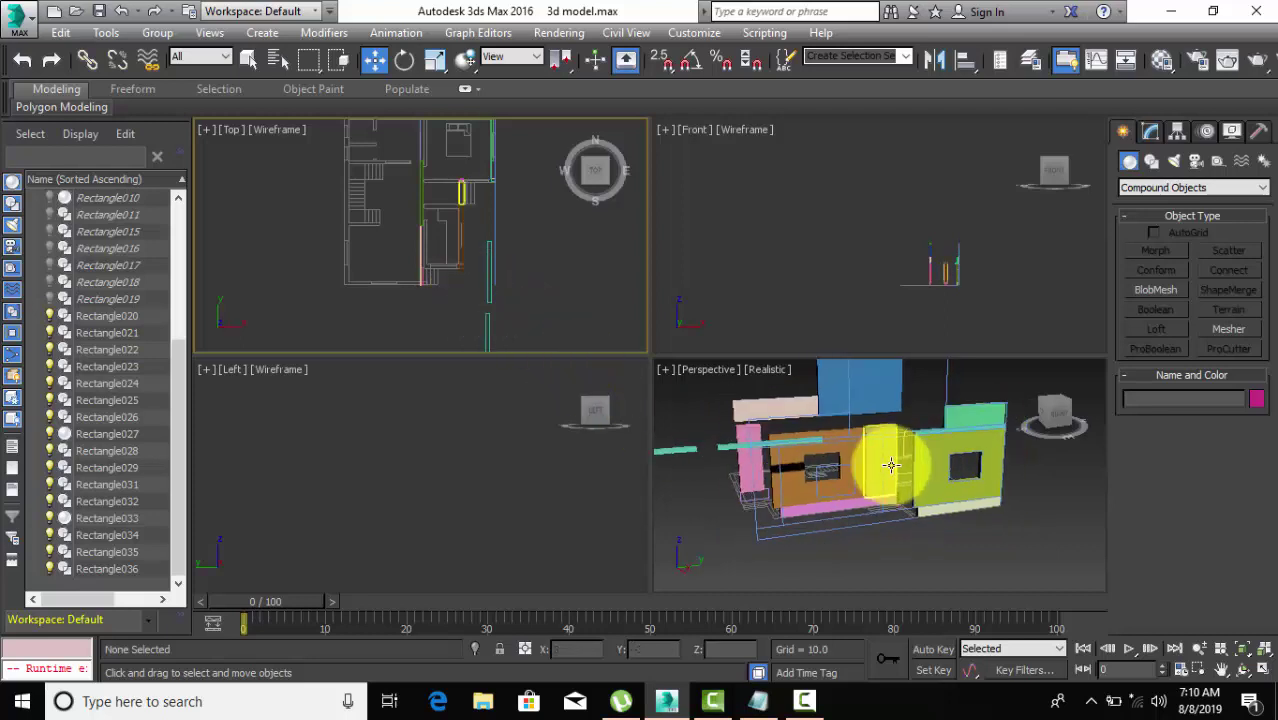
Move Rectangle035 onto the plan, stretch it lengthwise, and slide it up the wall.
click(750, 451)
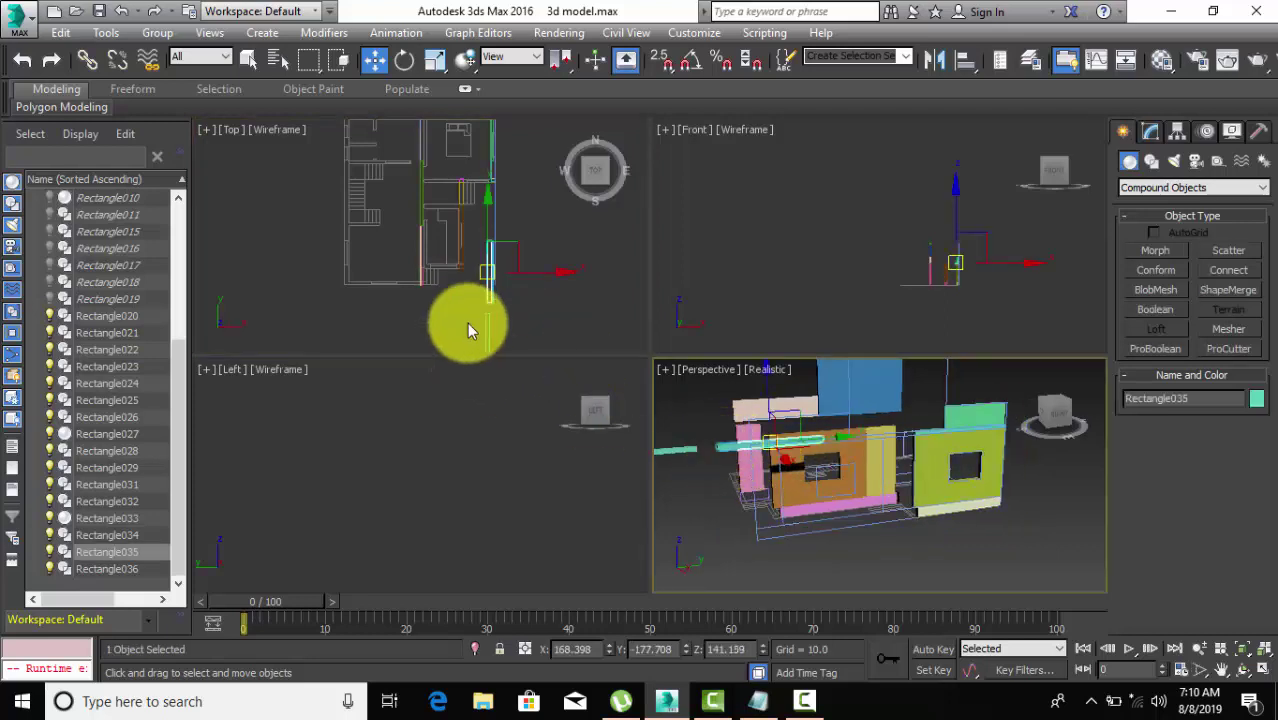
mouse_move(467, 322)
middle_down()
mouse_move(497, 272)
mouse_move(516, 305)
mouse_move(509, 297)
middle_up()
drag(508, 300, 466, 244)
click(404, 60)
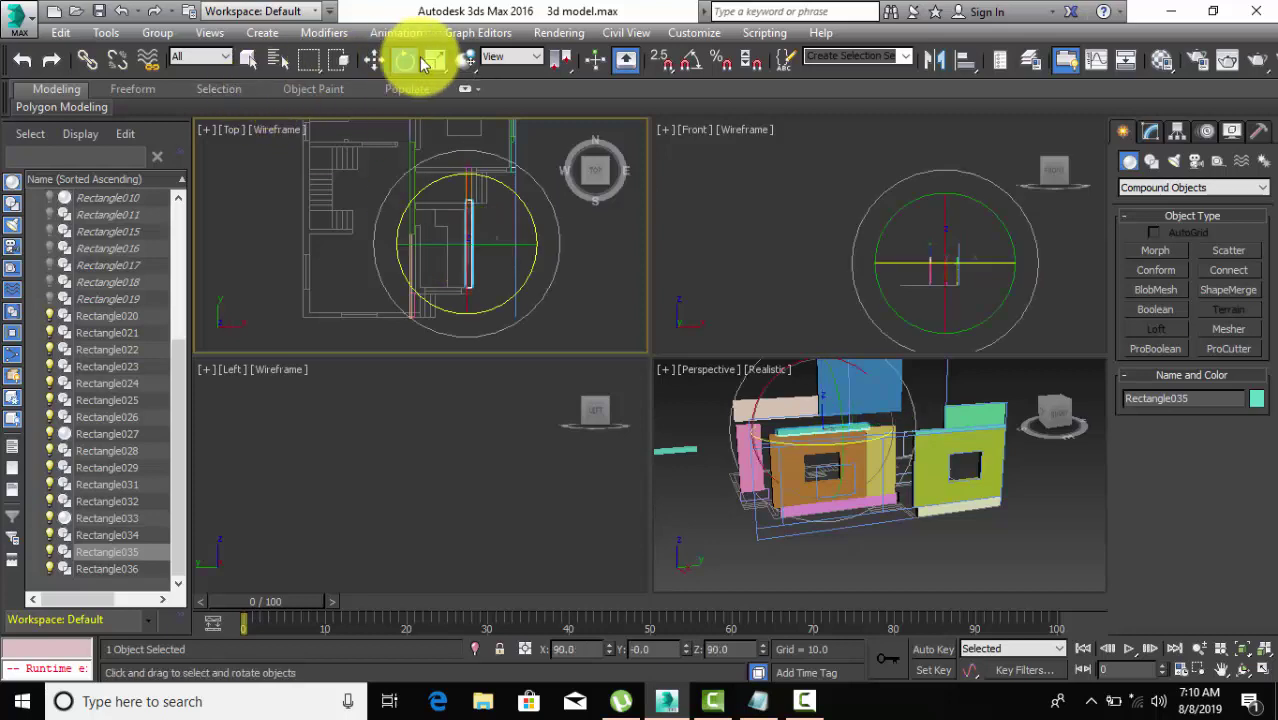
click(434, 60)
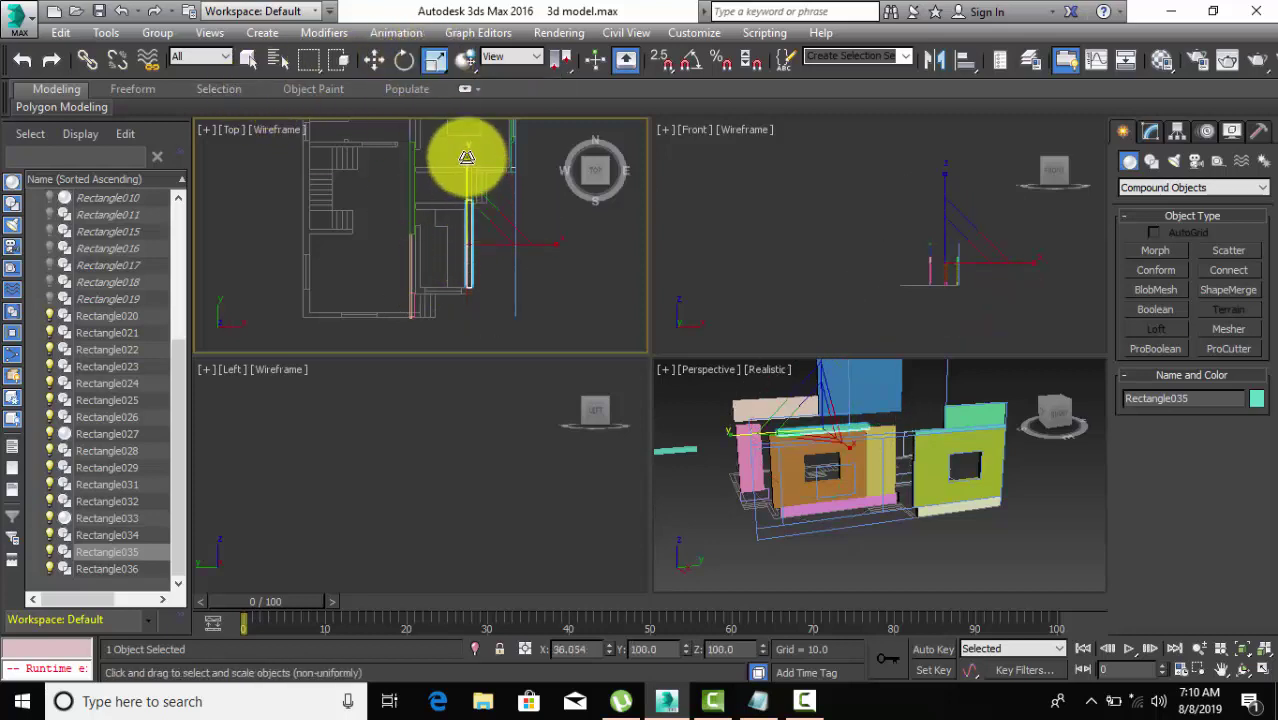
drag(467, 151, 467, 136)
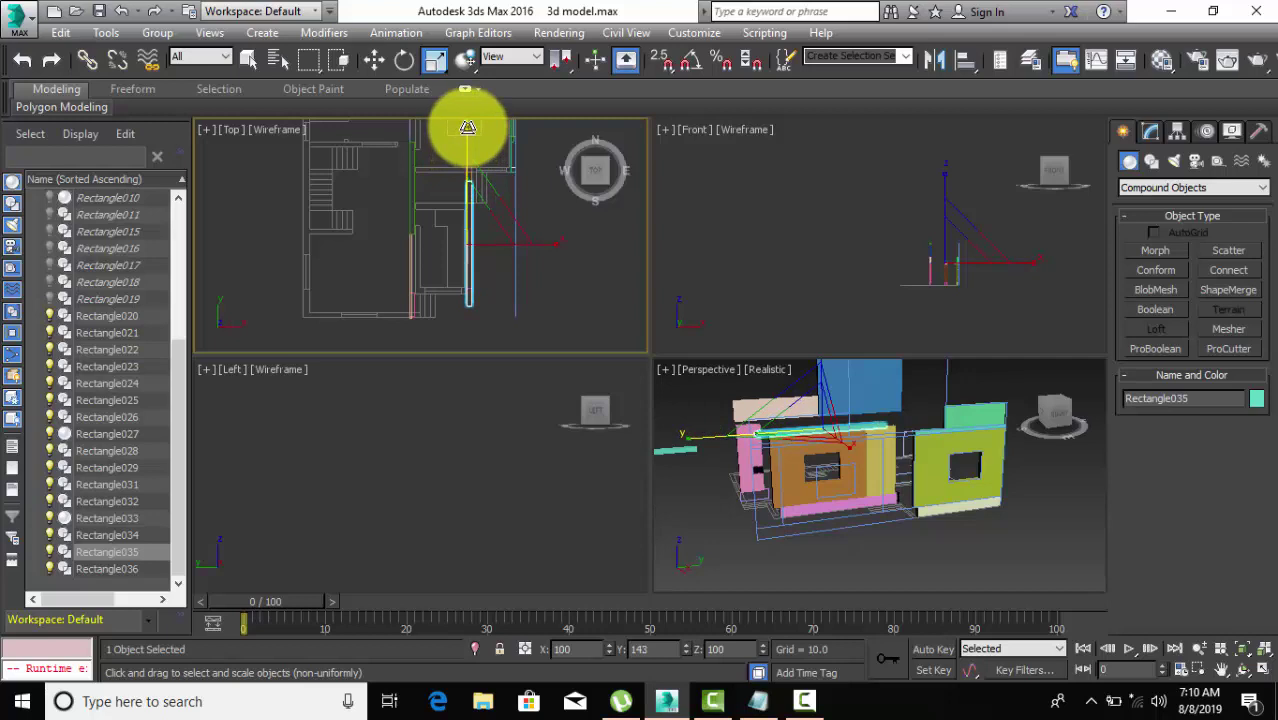
click(374, 60)
drag(469, 181, 468, 171)
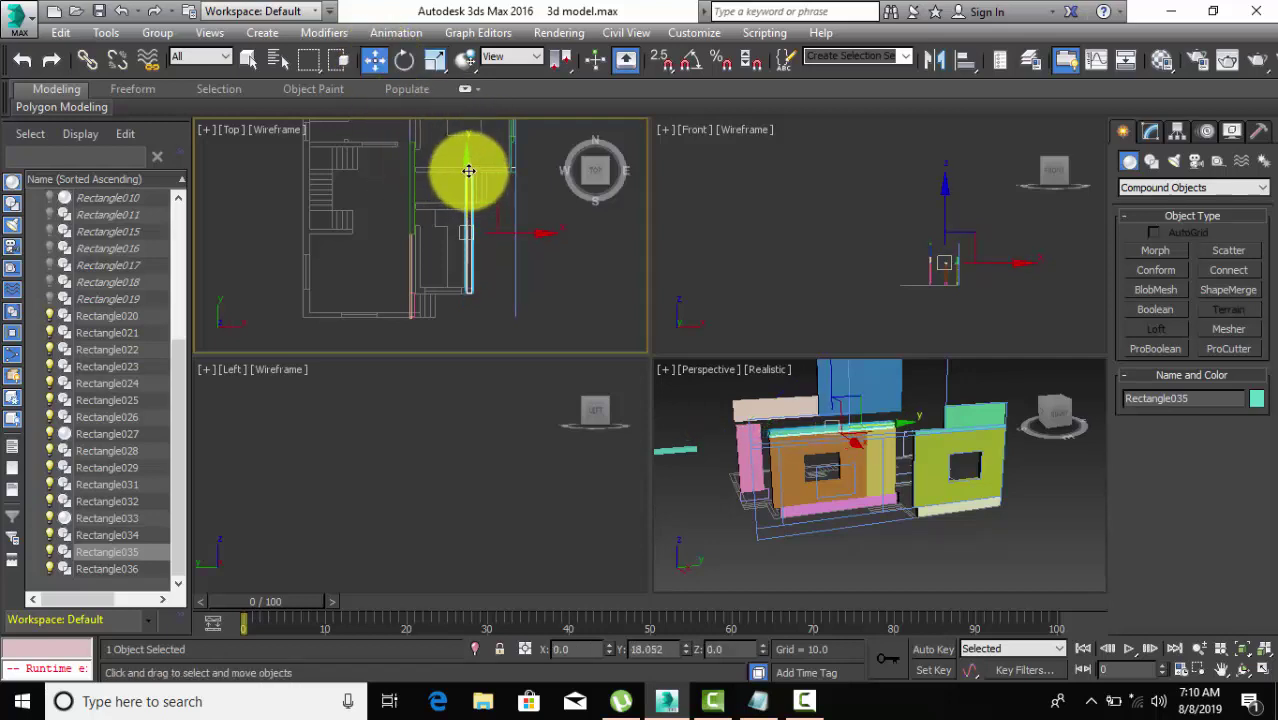
Fine-tune Rectangle035 up and left so it sits inside the wall line, then deselect.
scroll(469, 165, up, 1)
scroll(452, 190, up, 1)
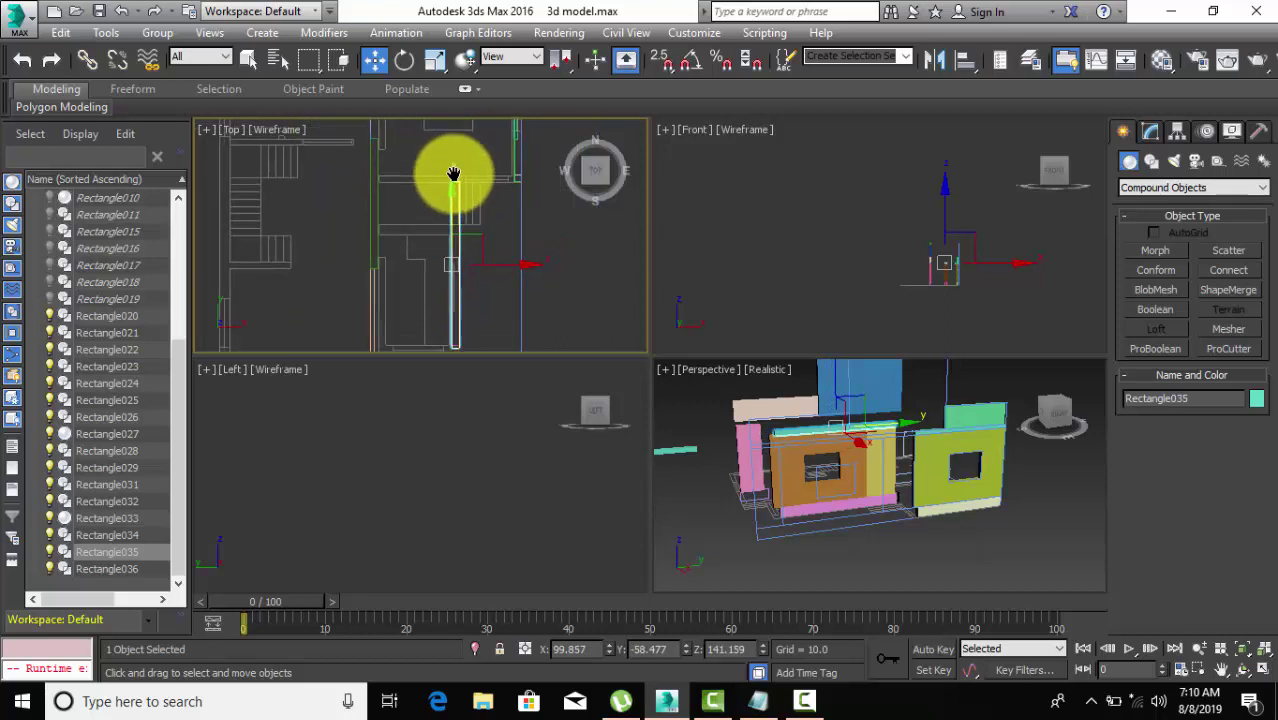
click(433, 60)
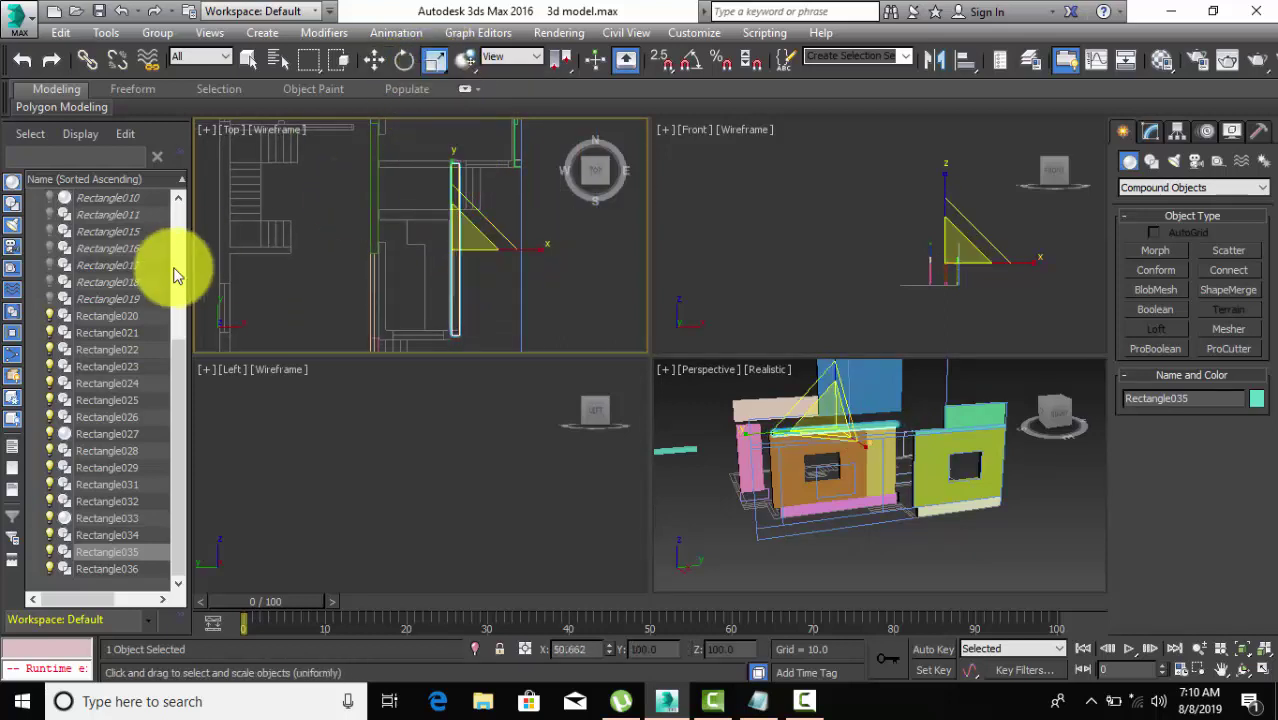
click(380, 60)
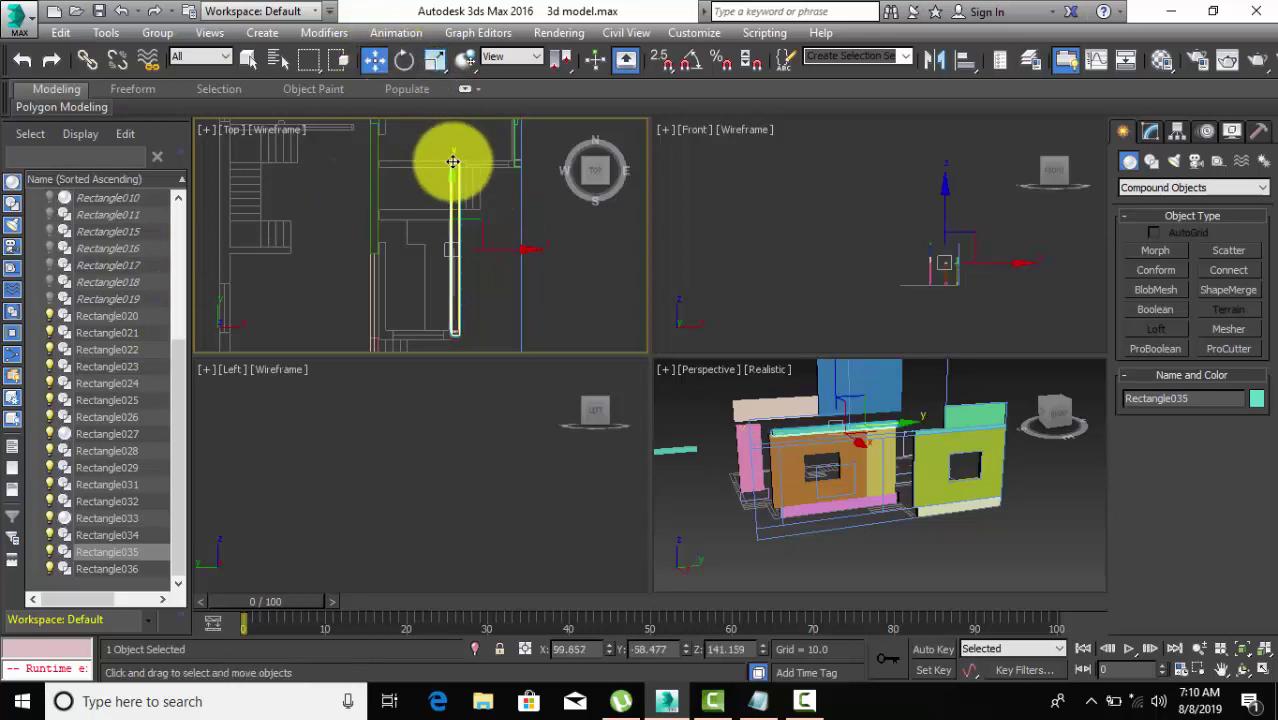
scroll(459, 170, up, 2)
scroll(462, 185, up, 2)
scroll(466, 199, up, 2)
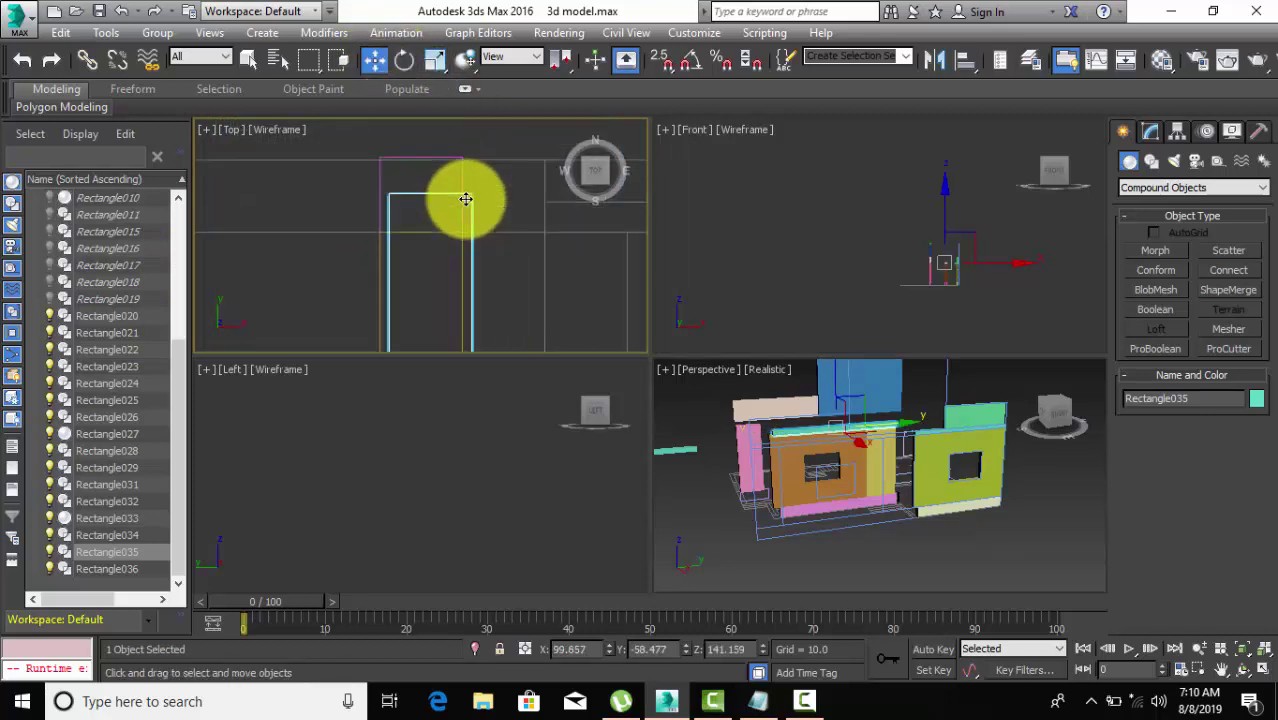
mouse_move(471, 195)
mouse_down()
mouse_move(458, 173)
mouse_move(471, 162)
mouse_up()
scroll(480, 164, down, 2)
scroll(480, 166, down, 2)
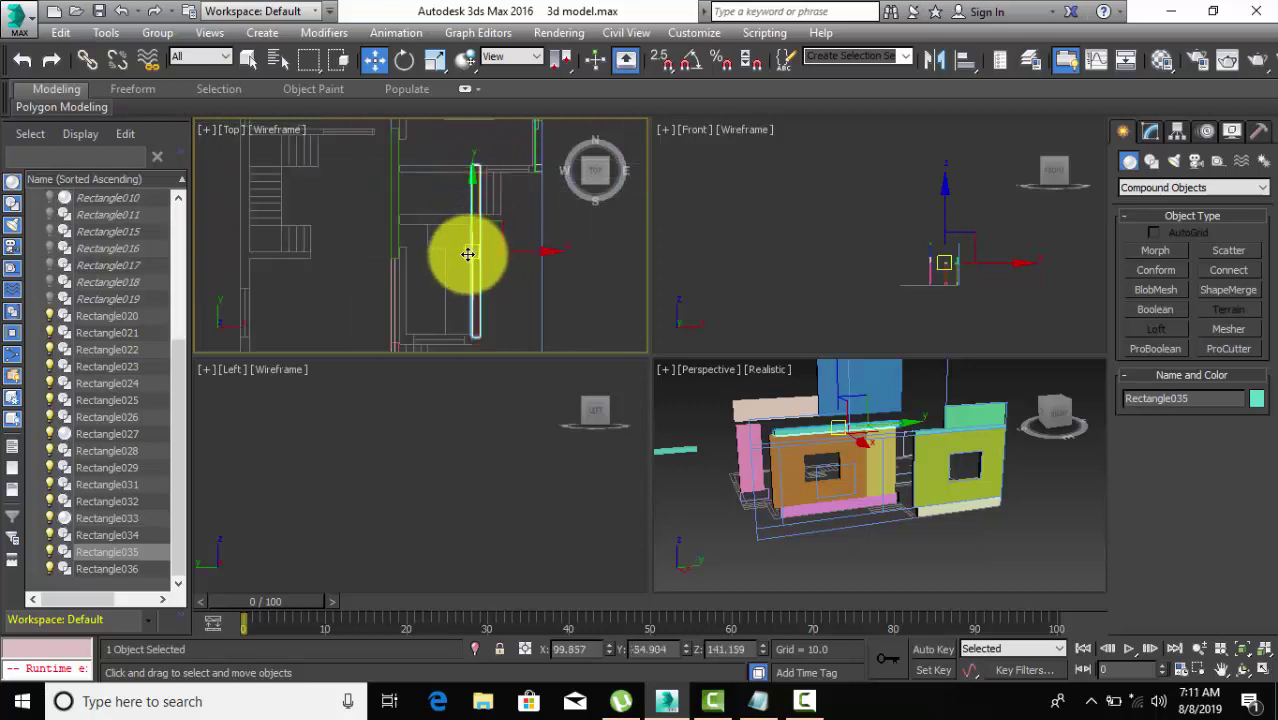
drag(468, 254, 465, 253)
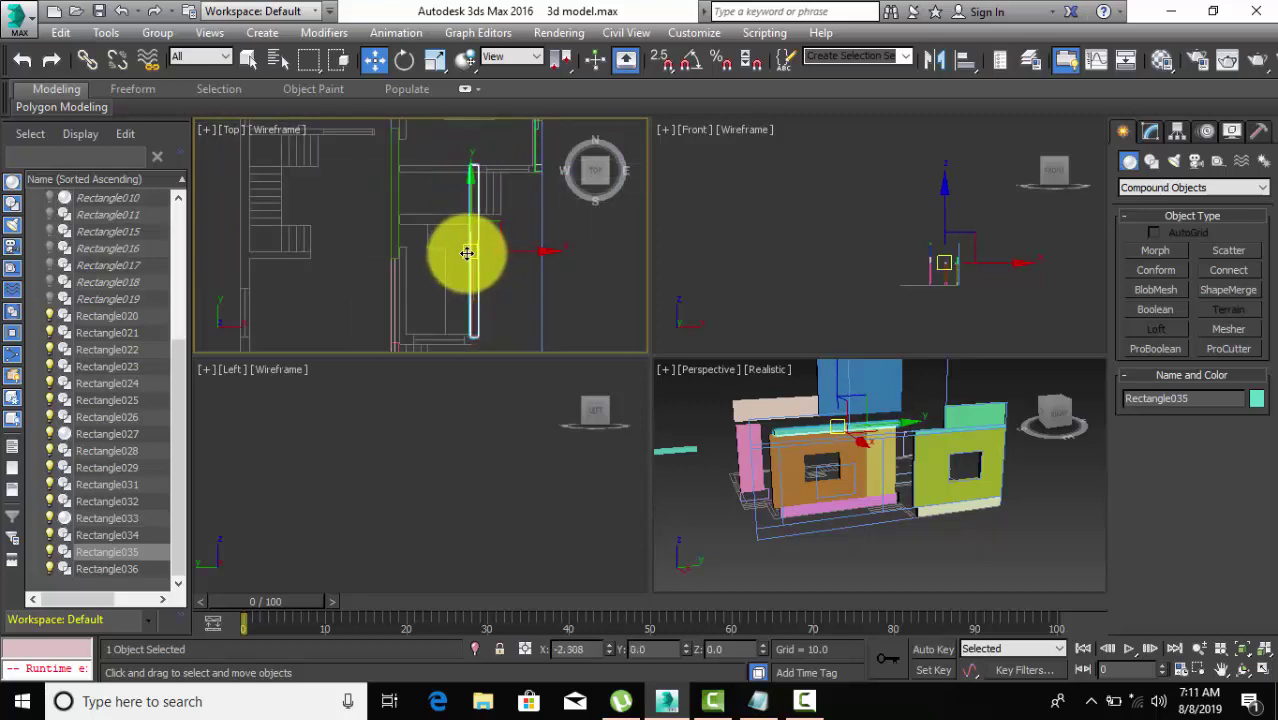
scroll(491, 334, down, 2)
middle_drag(491, 334, 471, 214)
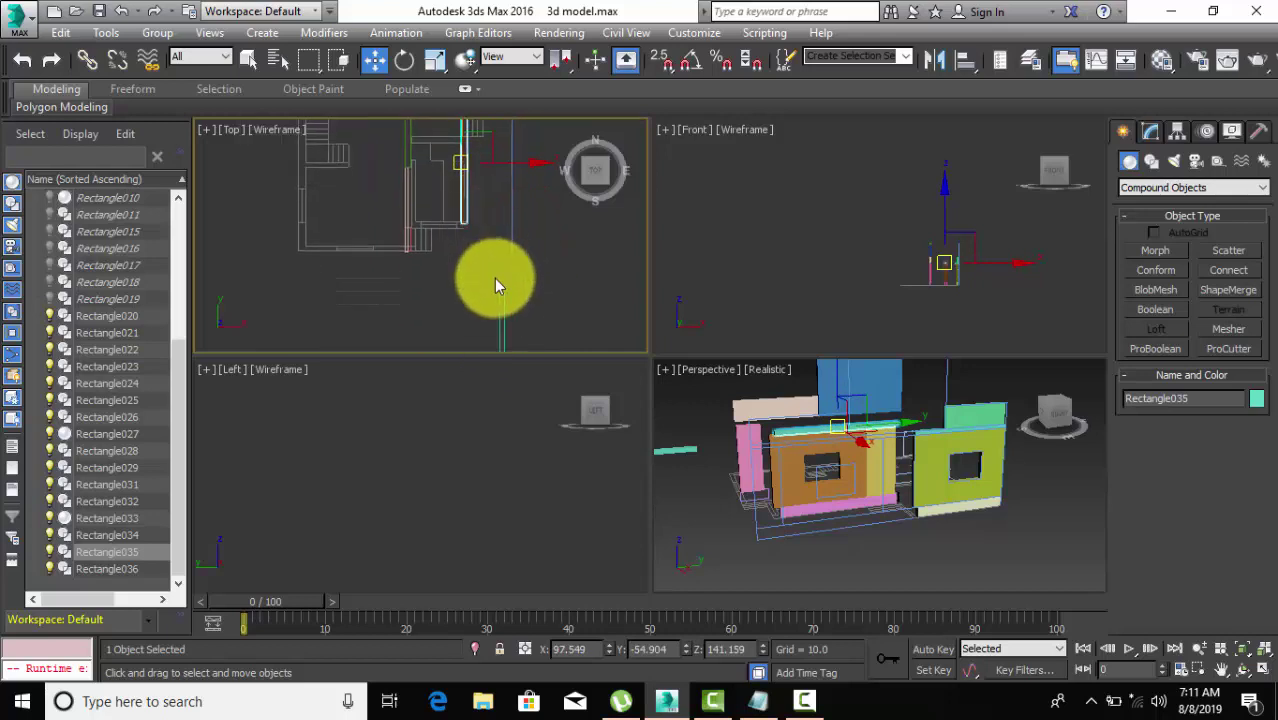
click(485, 260)
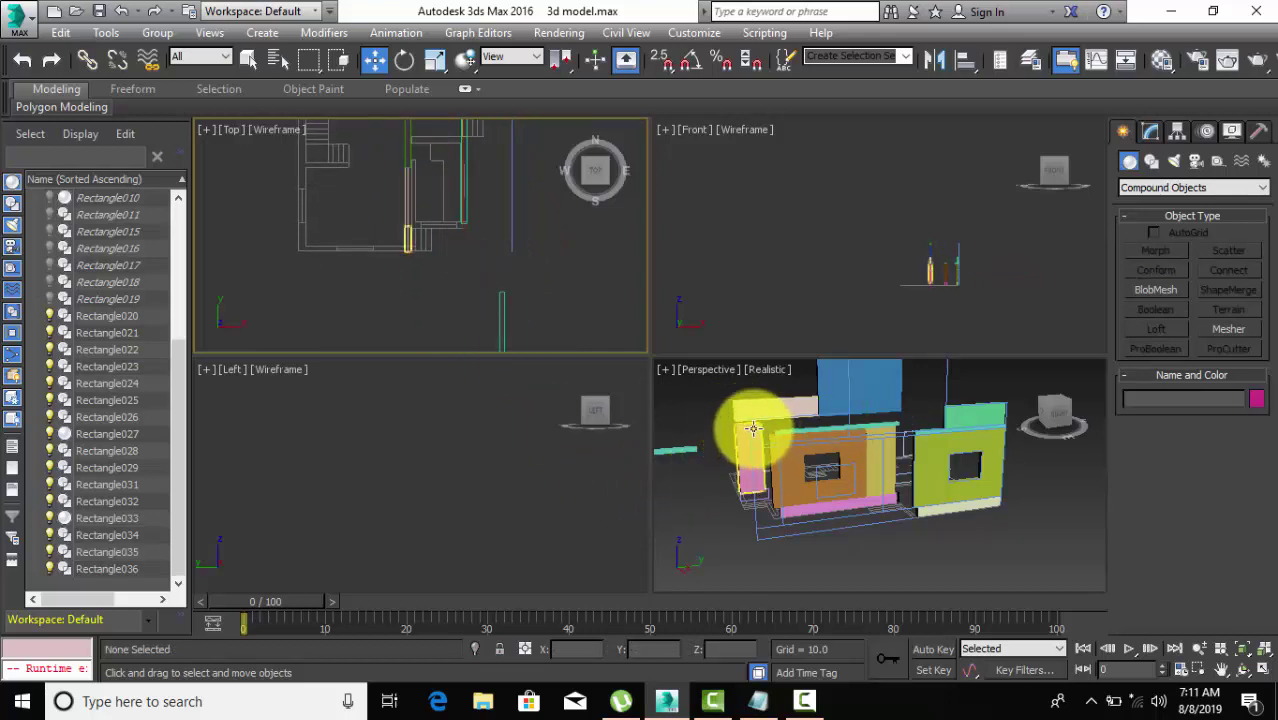
Select Rectangle036 outside the building and move it into the building wall.
mouse_move(752, 428)
alt+middle_down()
mouse_move(783, 428)
mouse_move(750, 423)
alt+middle_up()
scroll(750, 423, down, 3)
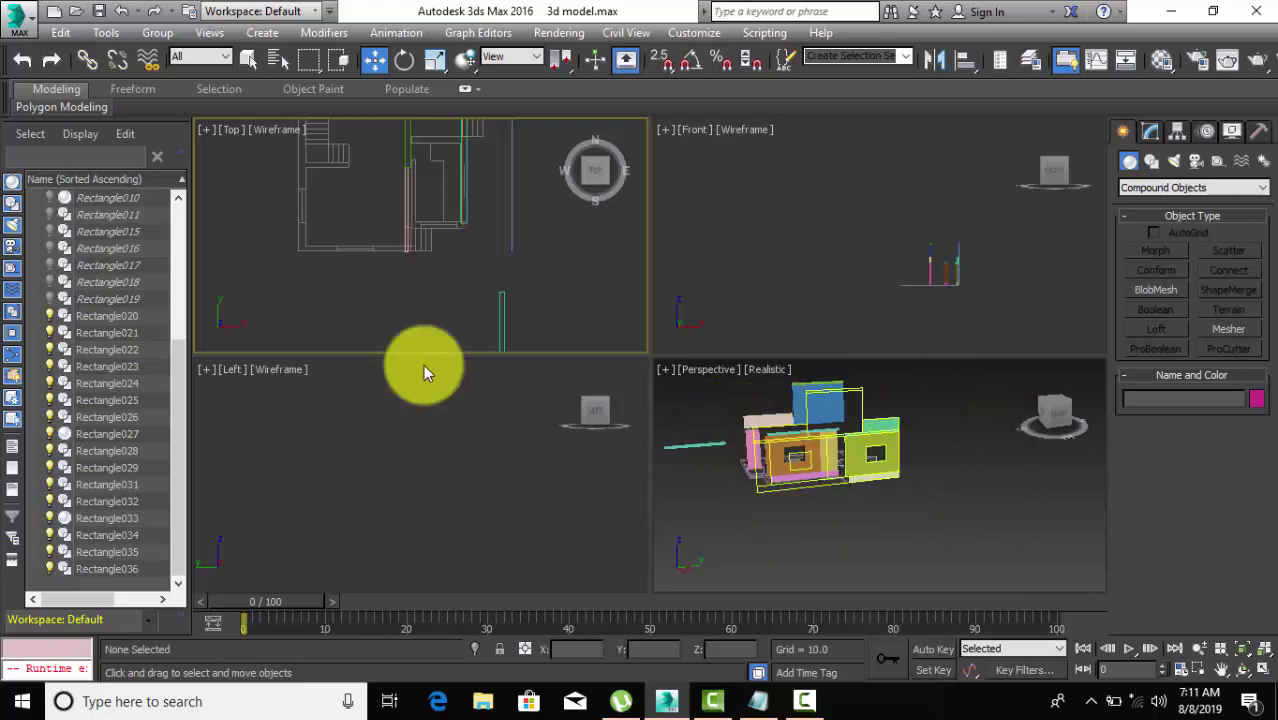
scroll(438, 305, down, 4)
click(453, 272)
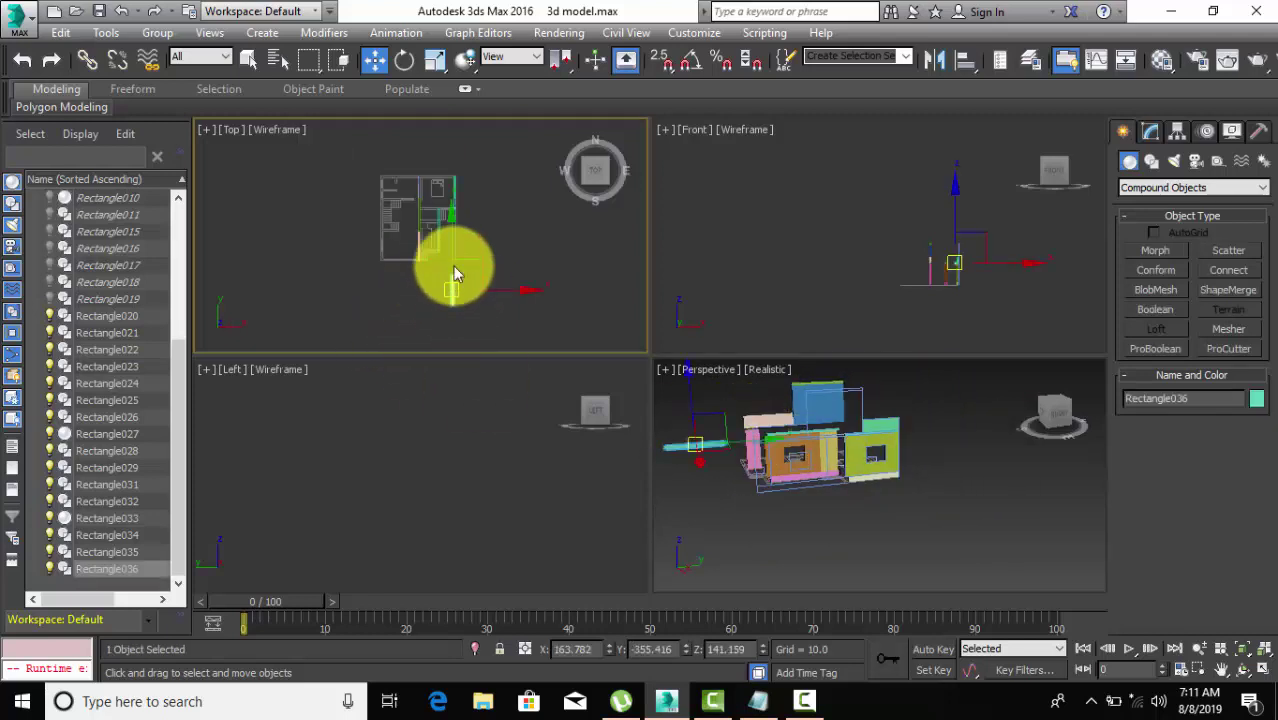
click(437, 60)
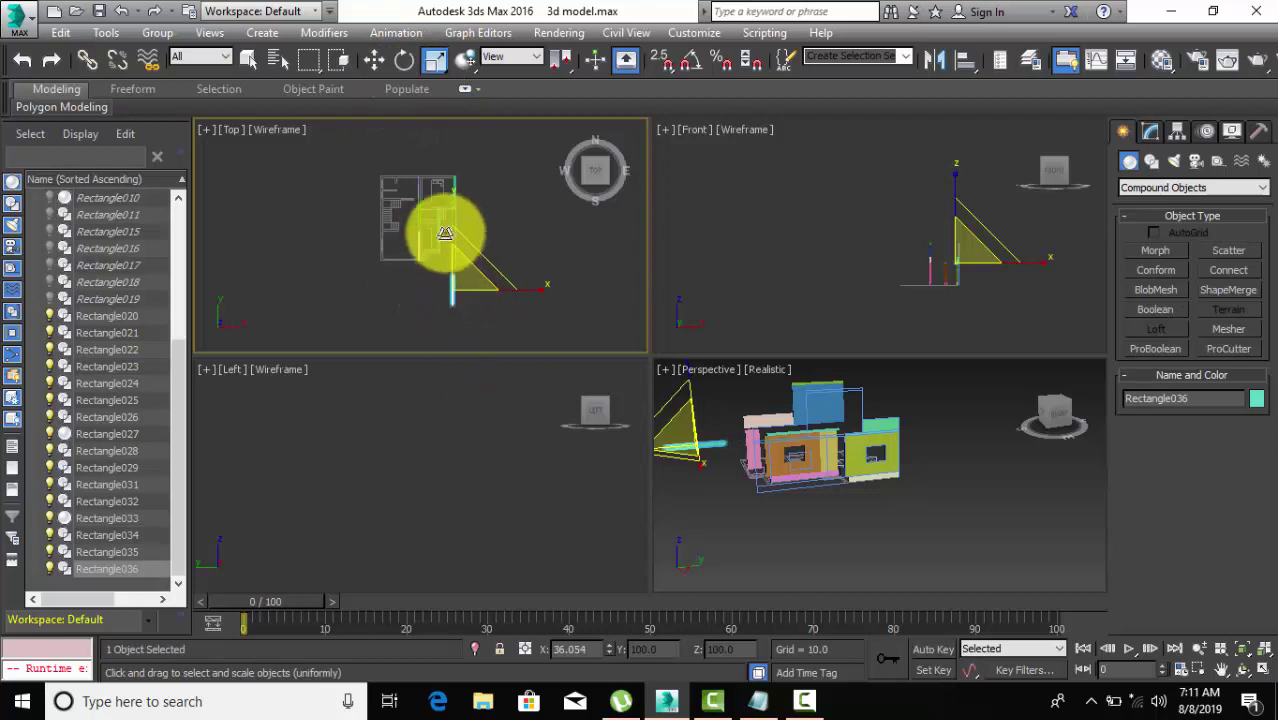
drag(445, 234, 452, 226)
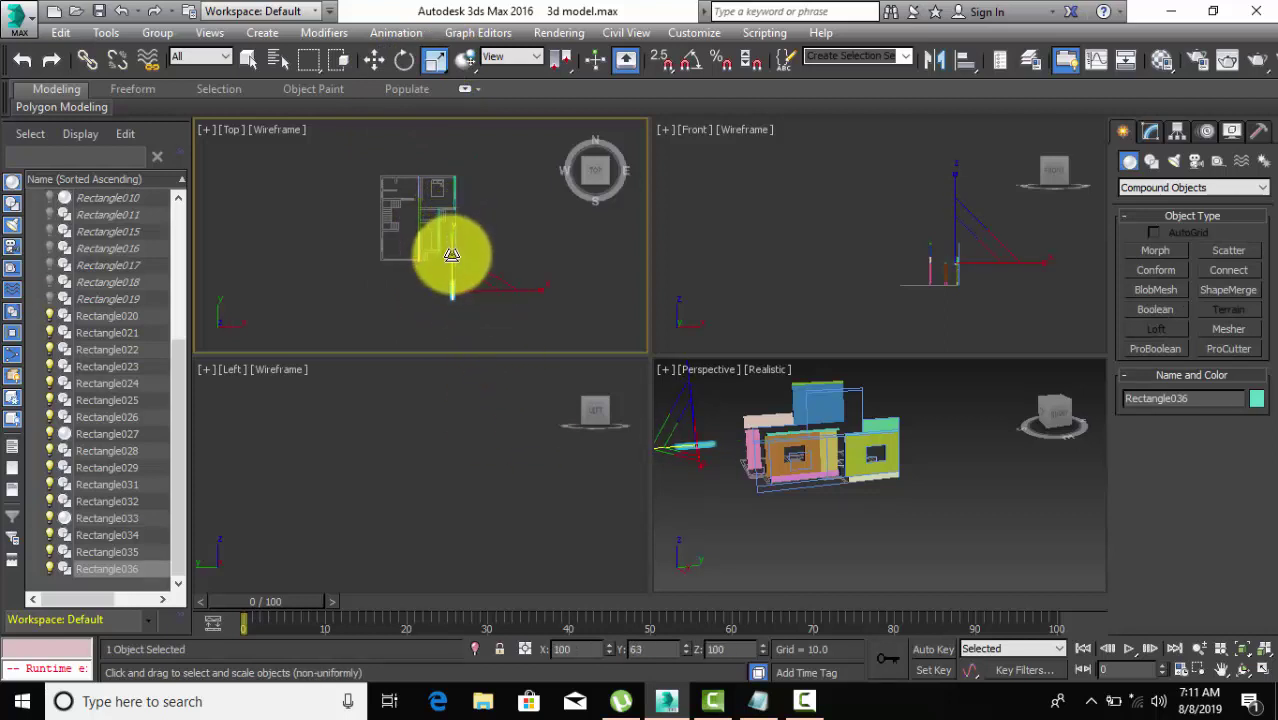
drag(452, 261, 381, 66)
click(374, 60)
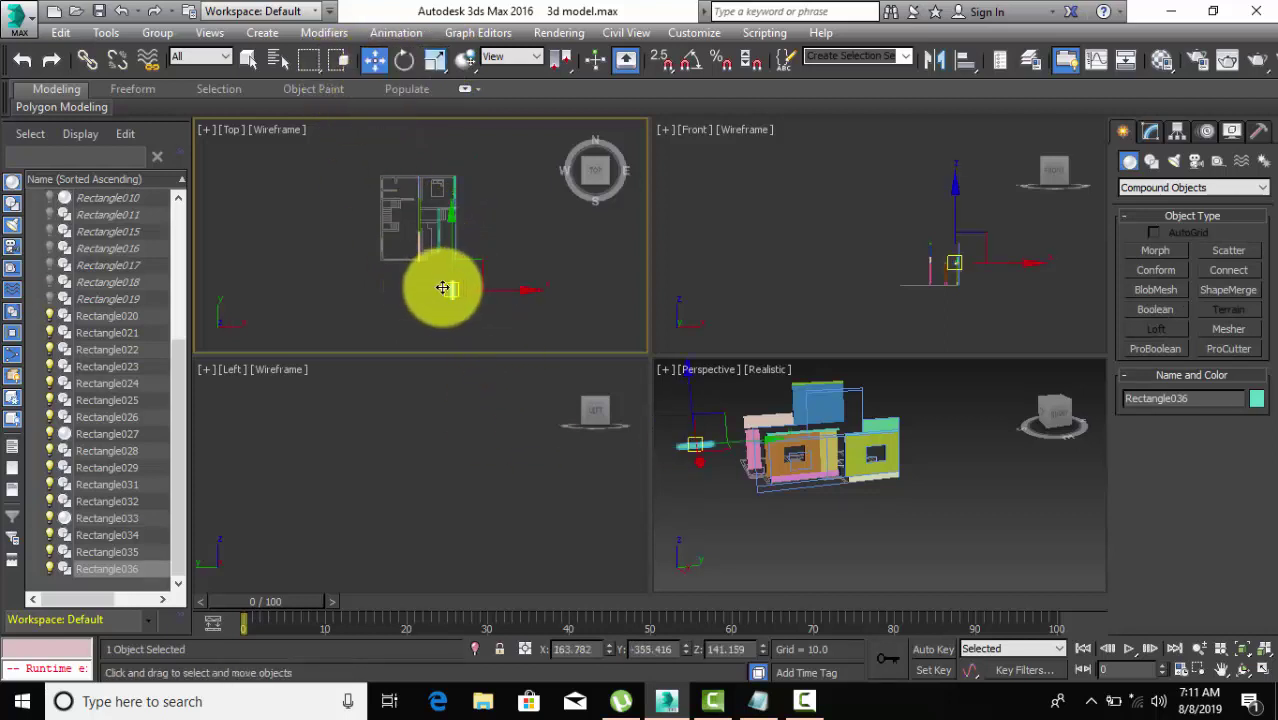
scroll(441, 289, up, 5)
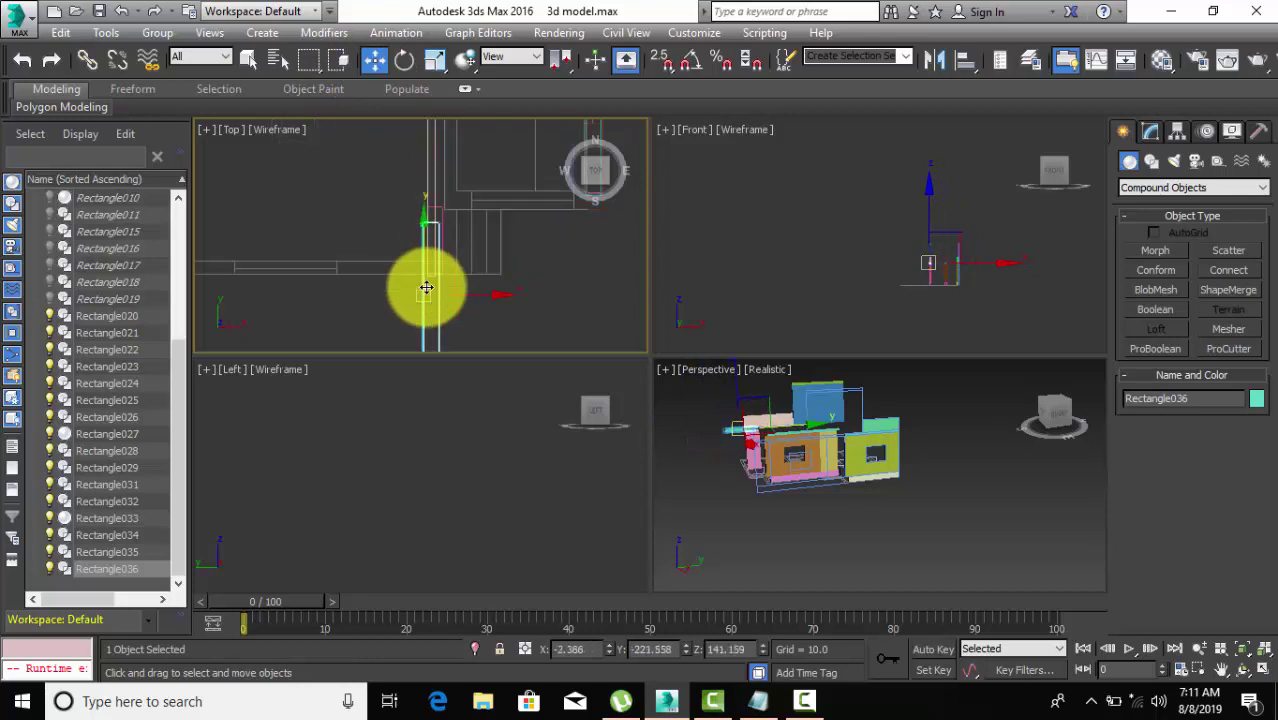
drag(441, 289, 426, 281)
middle_drag(426, 281, 422, 261)
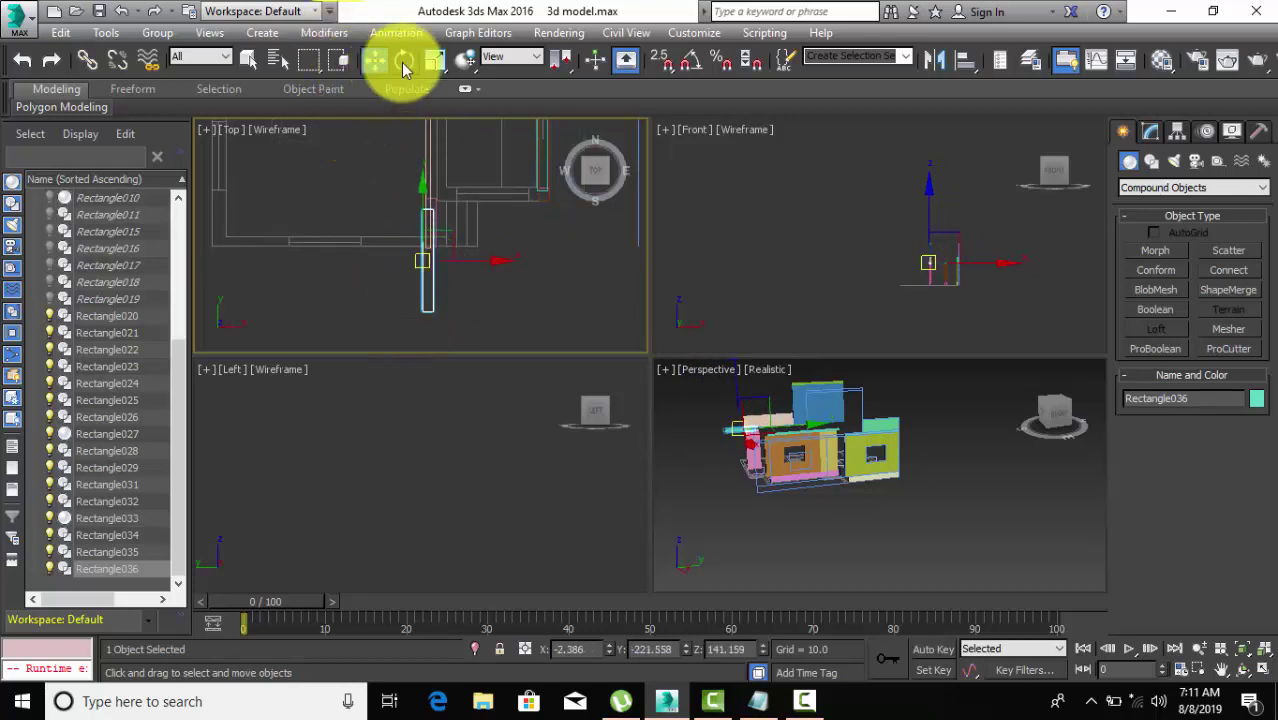
Shorten Rectangle036 along its length and move it up to line up with the wall.
click(434, 60)
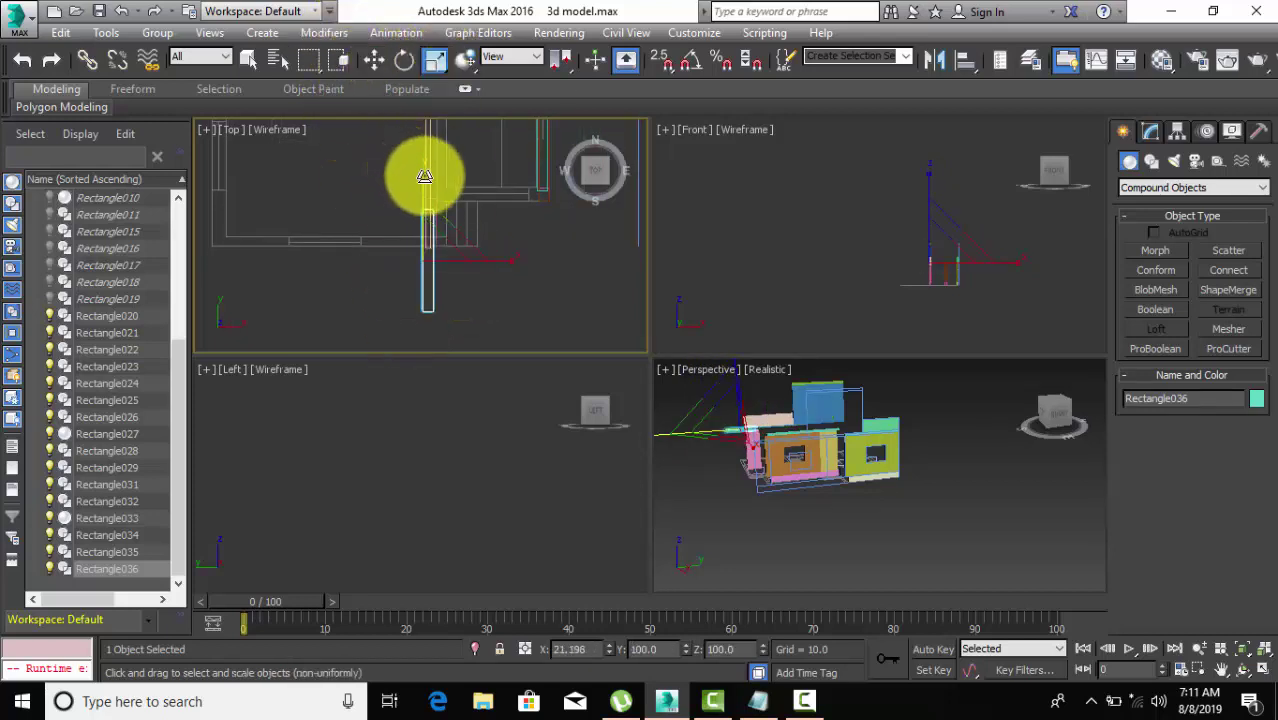
drag(422, 166, 430, 220)
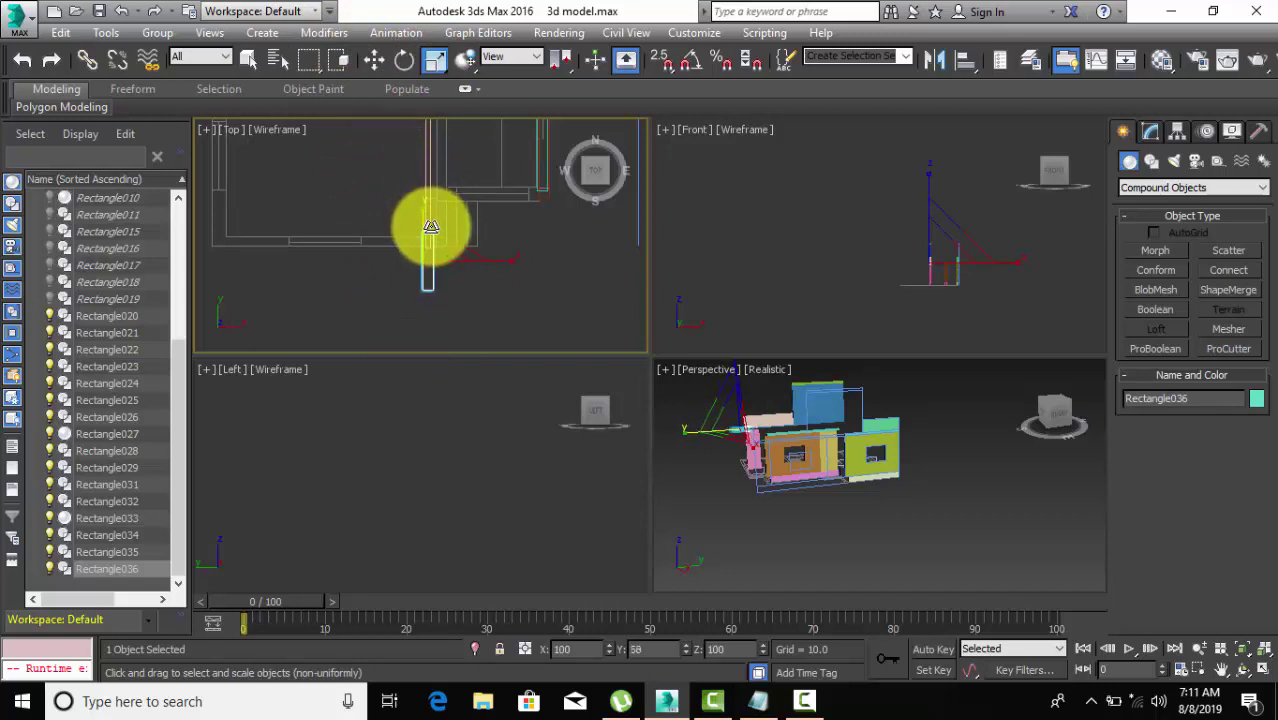
click(373, 60)
click(425, 262)
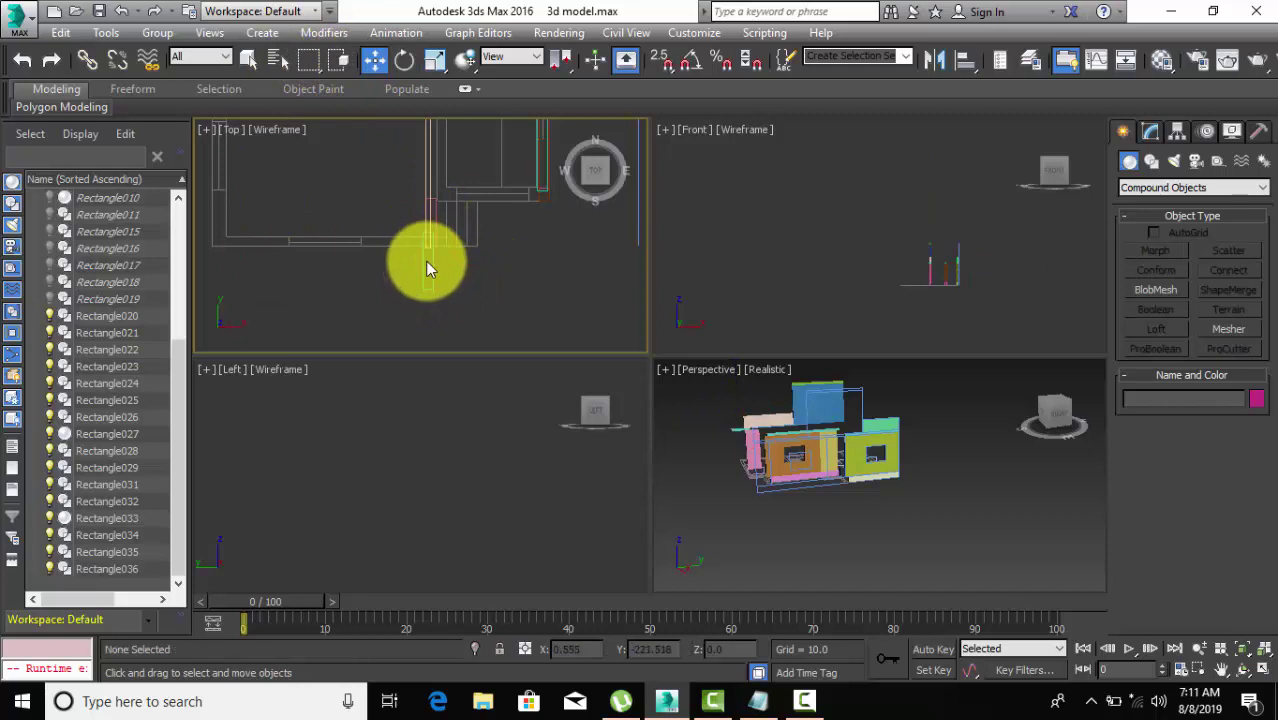
click(428, 285)
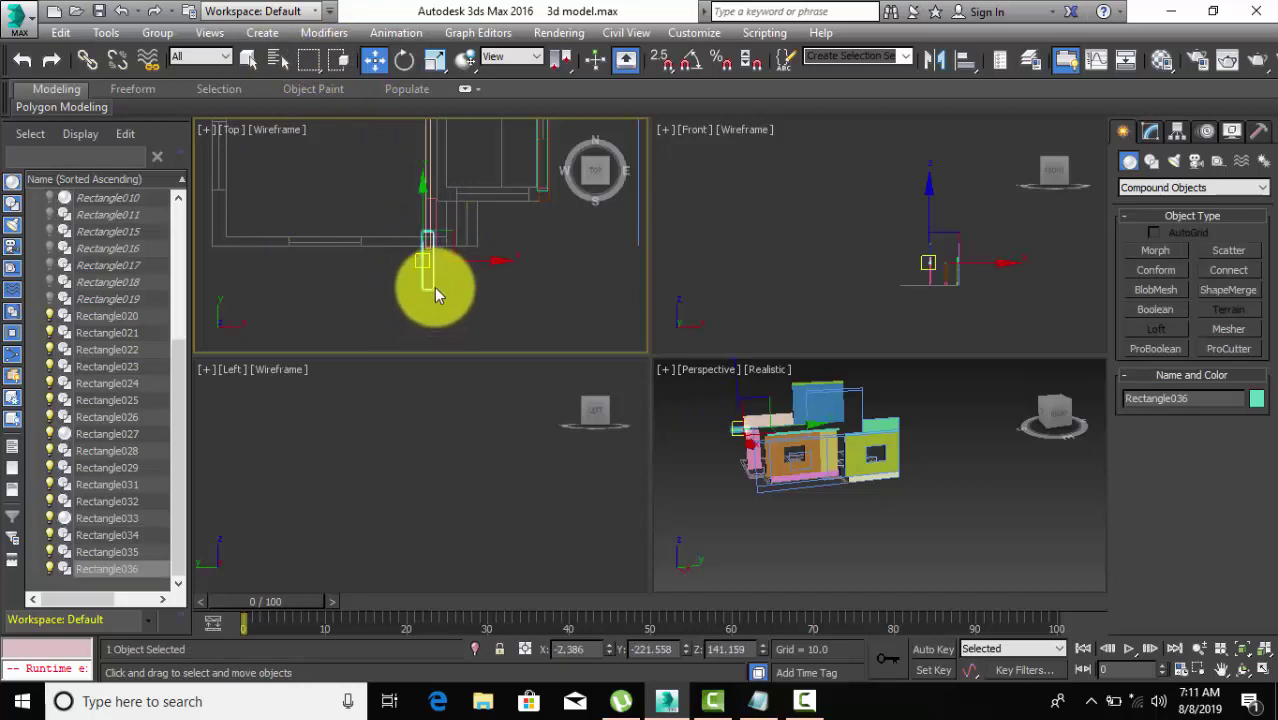
click(430, 292)
click(430, 271)
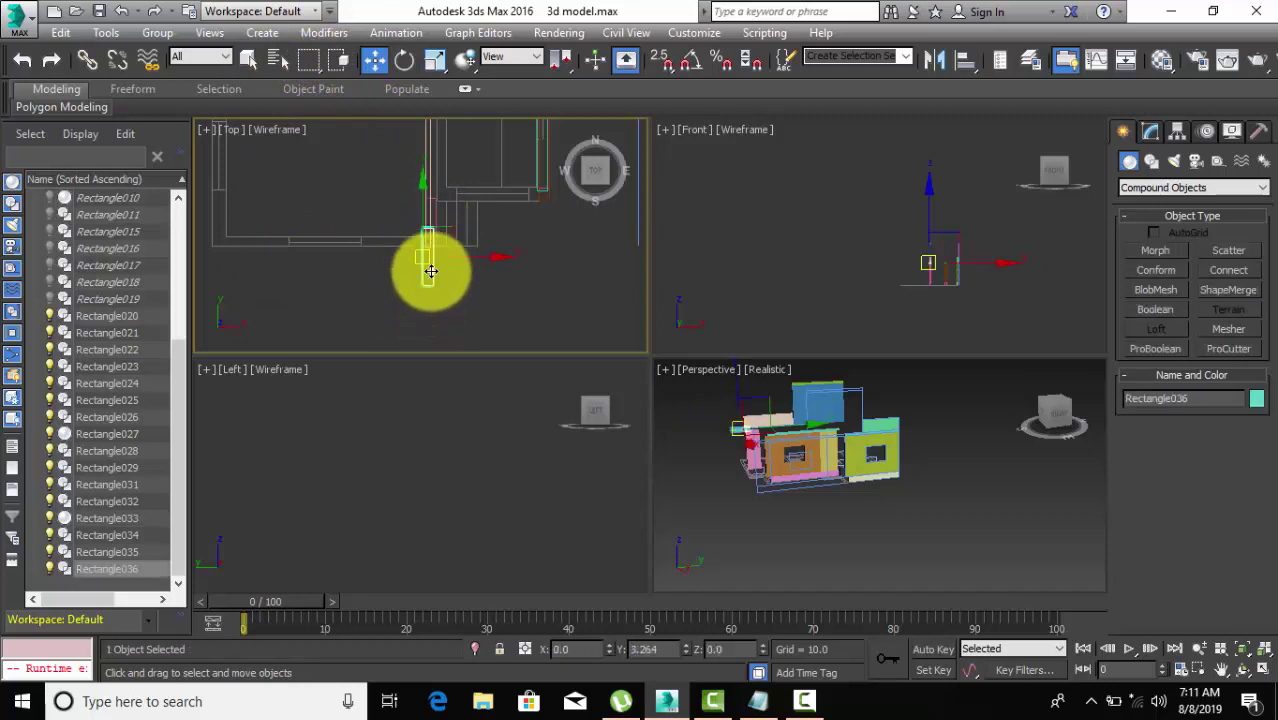
drag(430, 271, 430, 249)
Shorten Rectangle036 slightly more vertically so it fits the wall section.
scroll(433, 248, up, 2)
scroll(442, 270, up, 2)
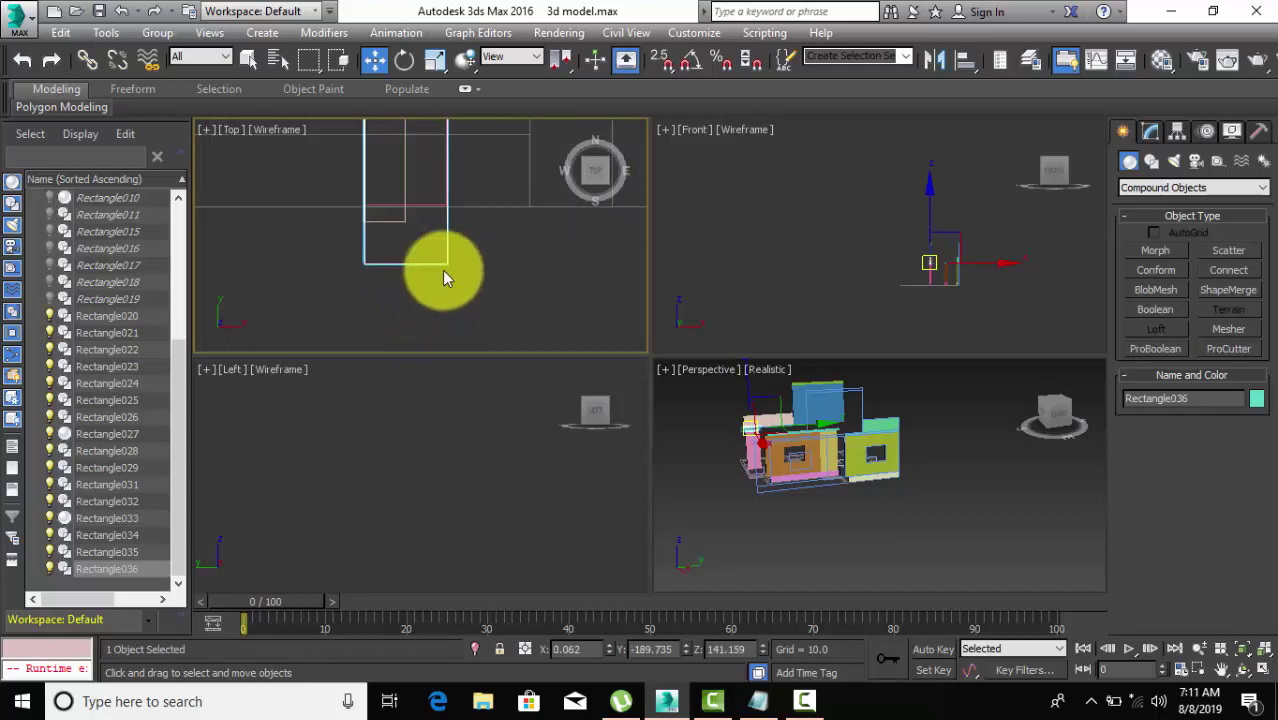
scroll(436, 285, up, 2)
click(436, 58)
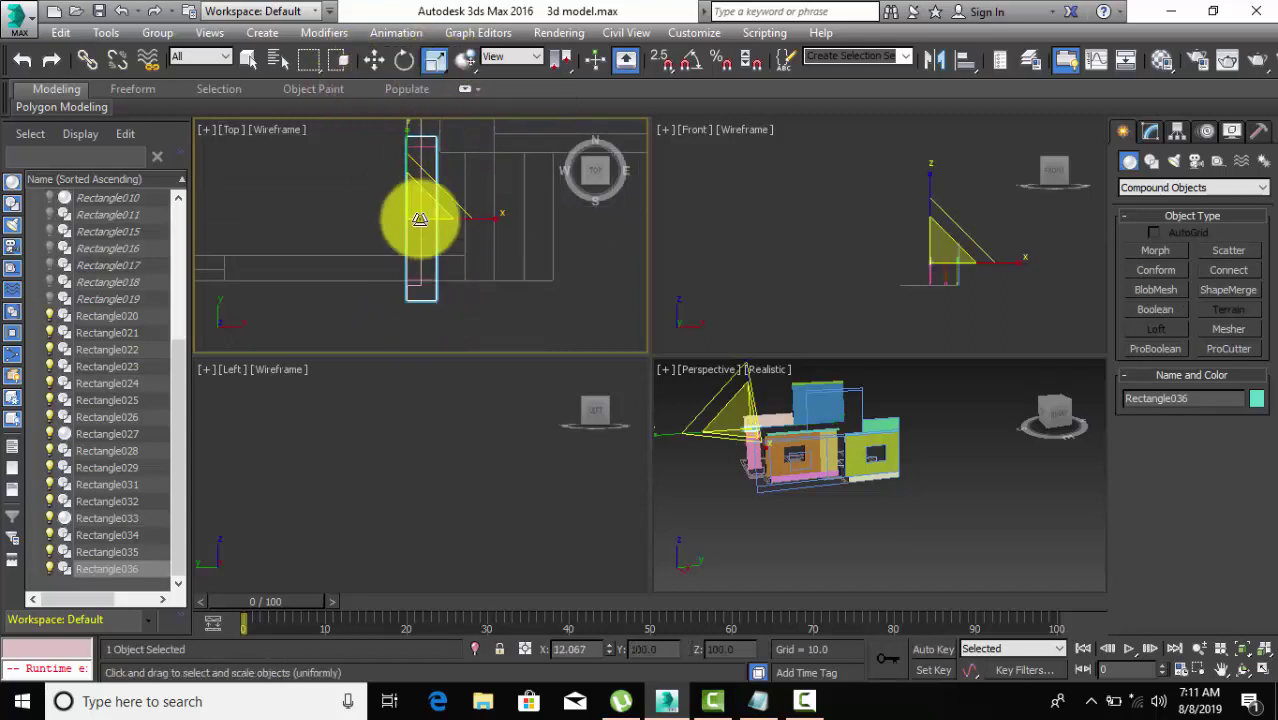
drag(407, 146, 407, 153)
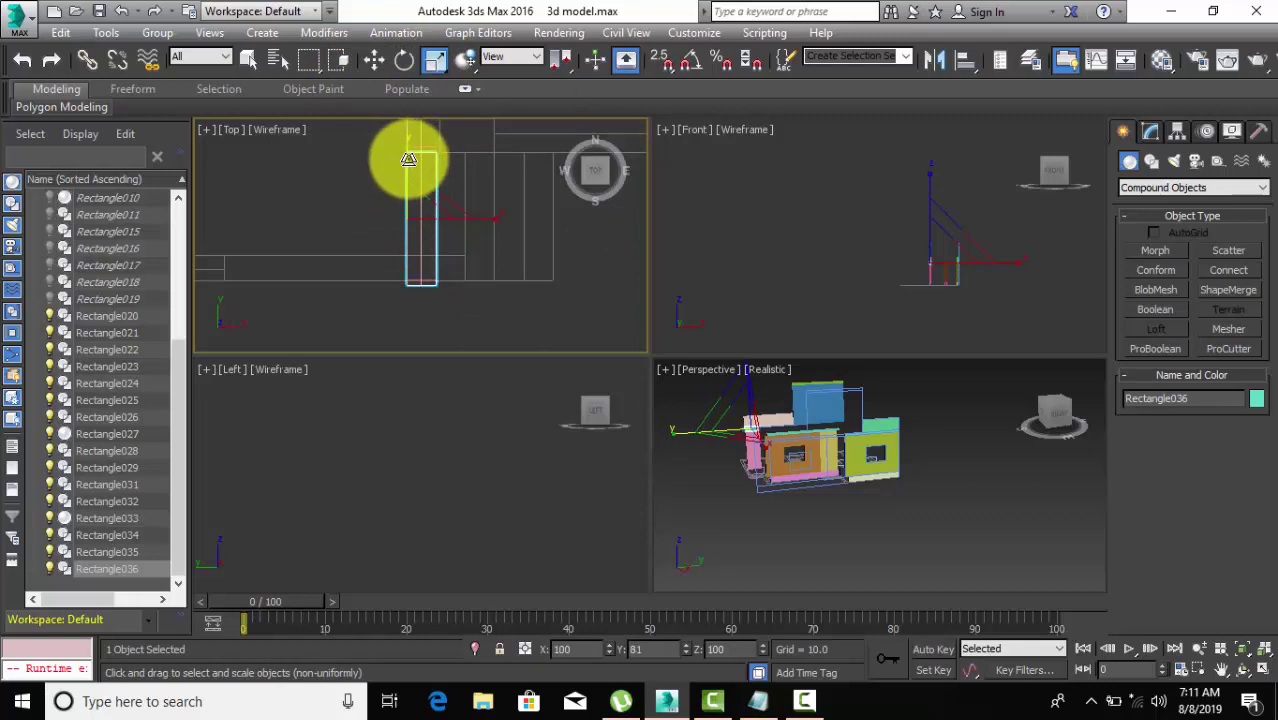
click(374, 58)
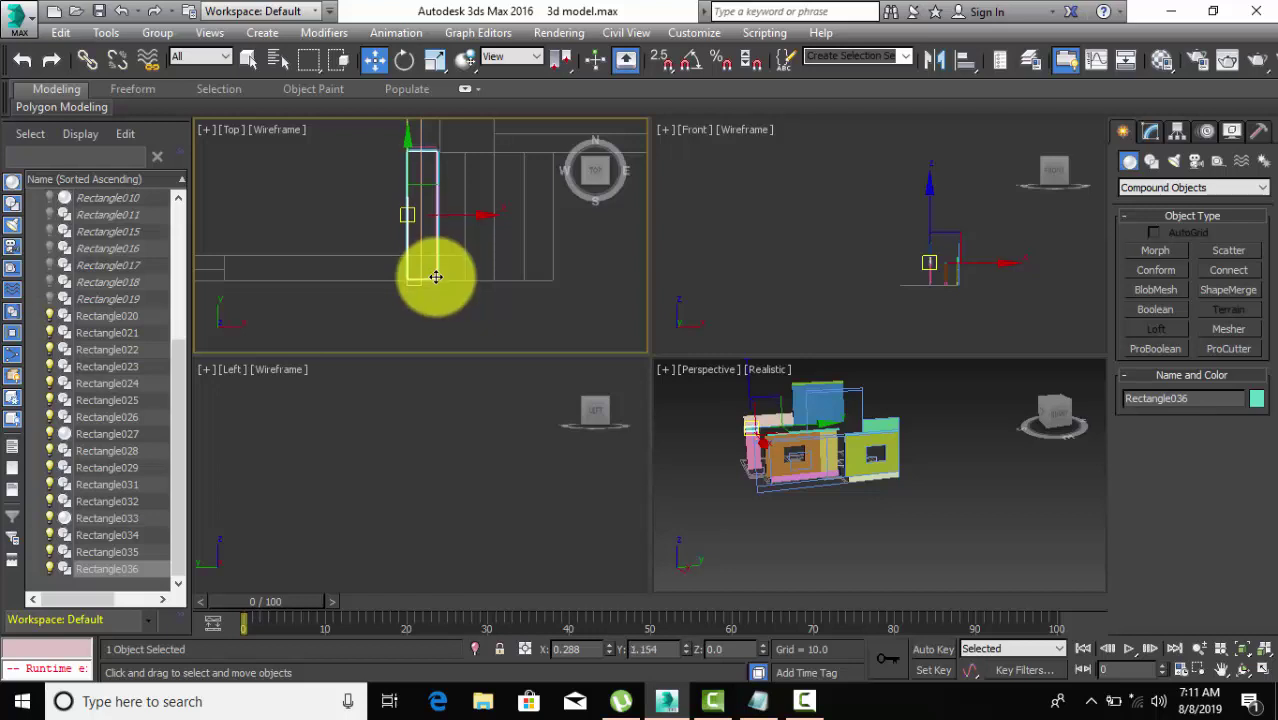
Select the Rectangle023 wall and frame it over the floor plan in the Top view.
click(804, 498)
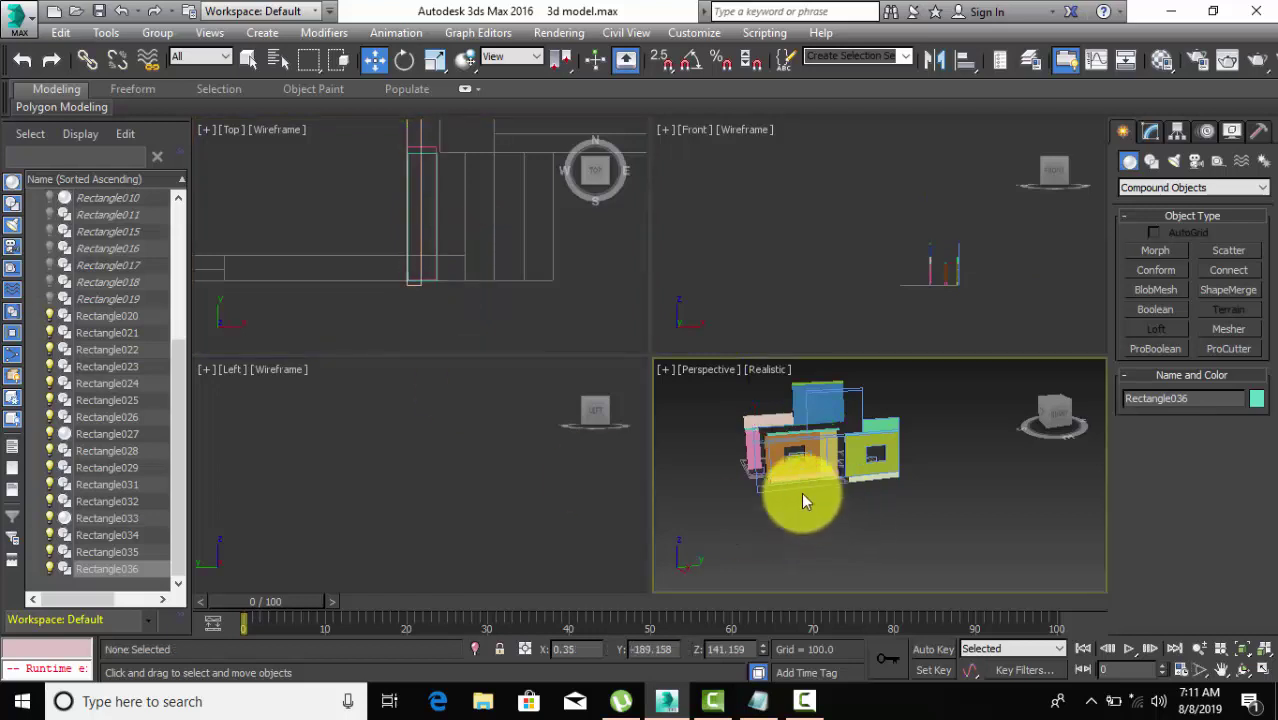
click(772, 420)
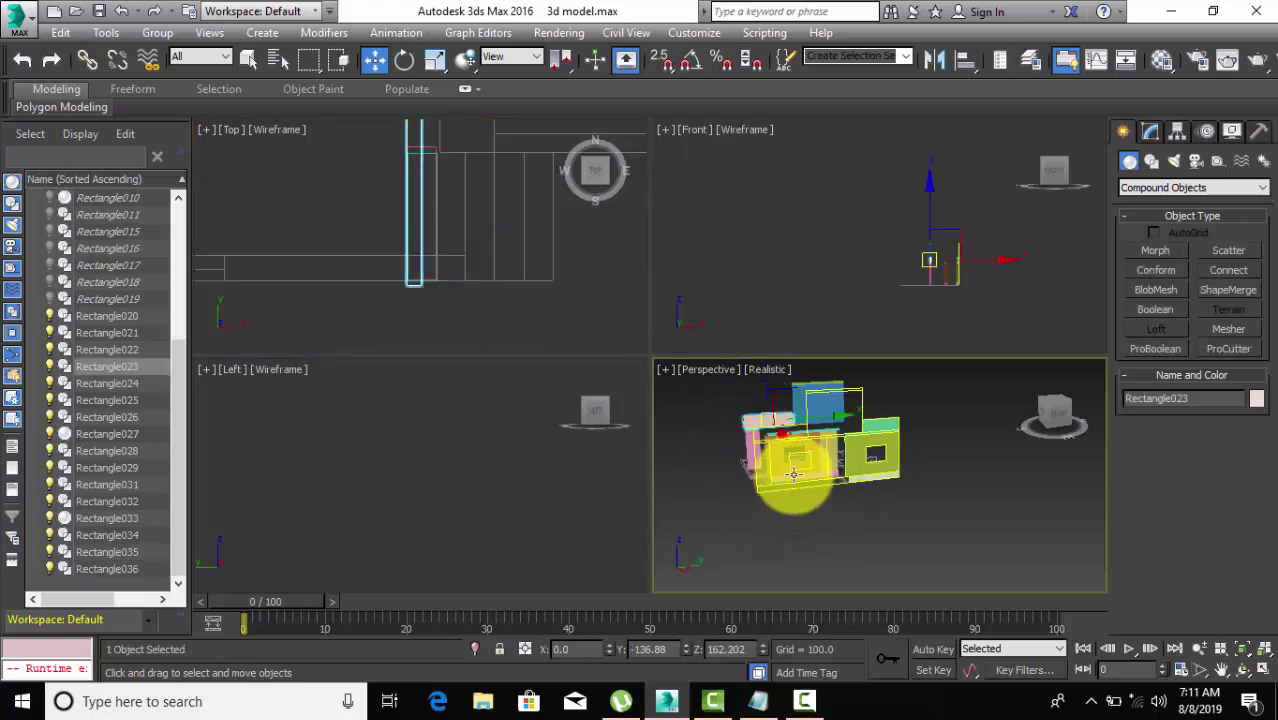
alt+middle_drag(792, 470, 755, 415)
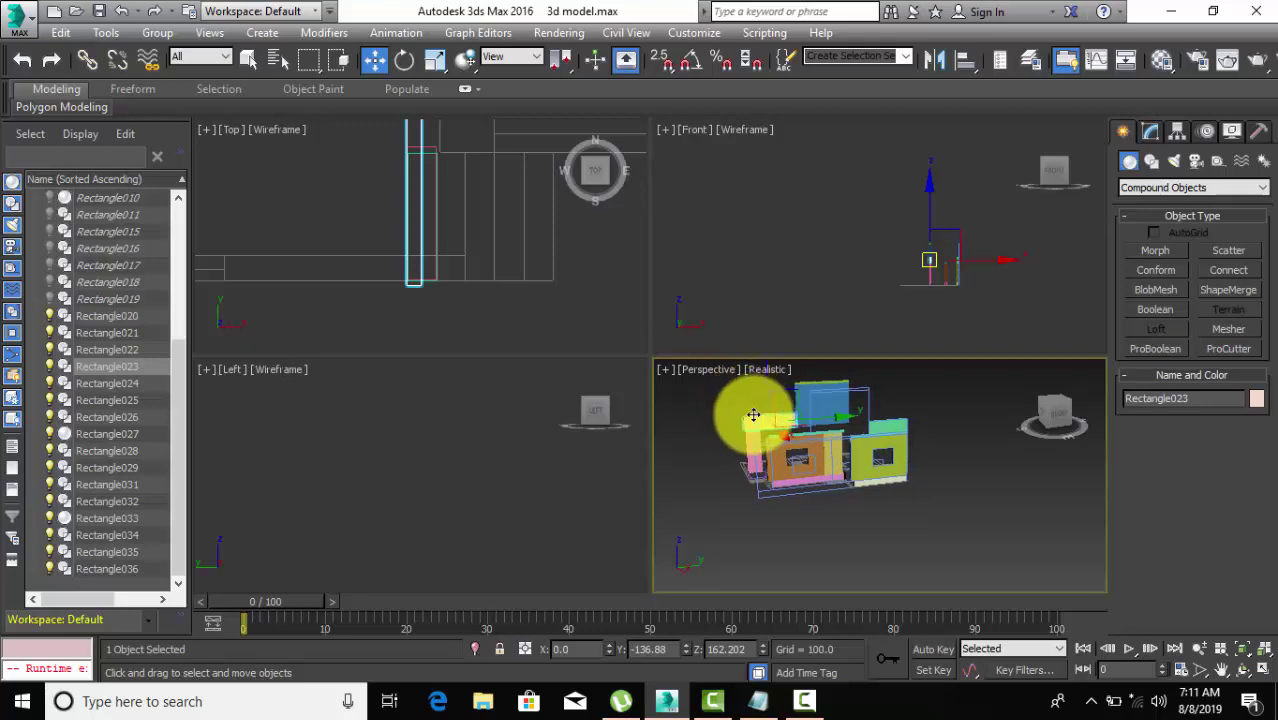
click(907, 551)
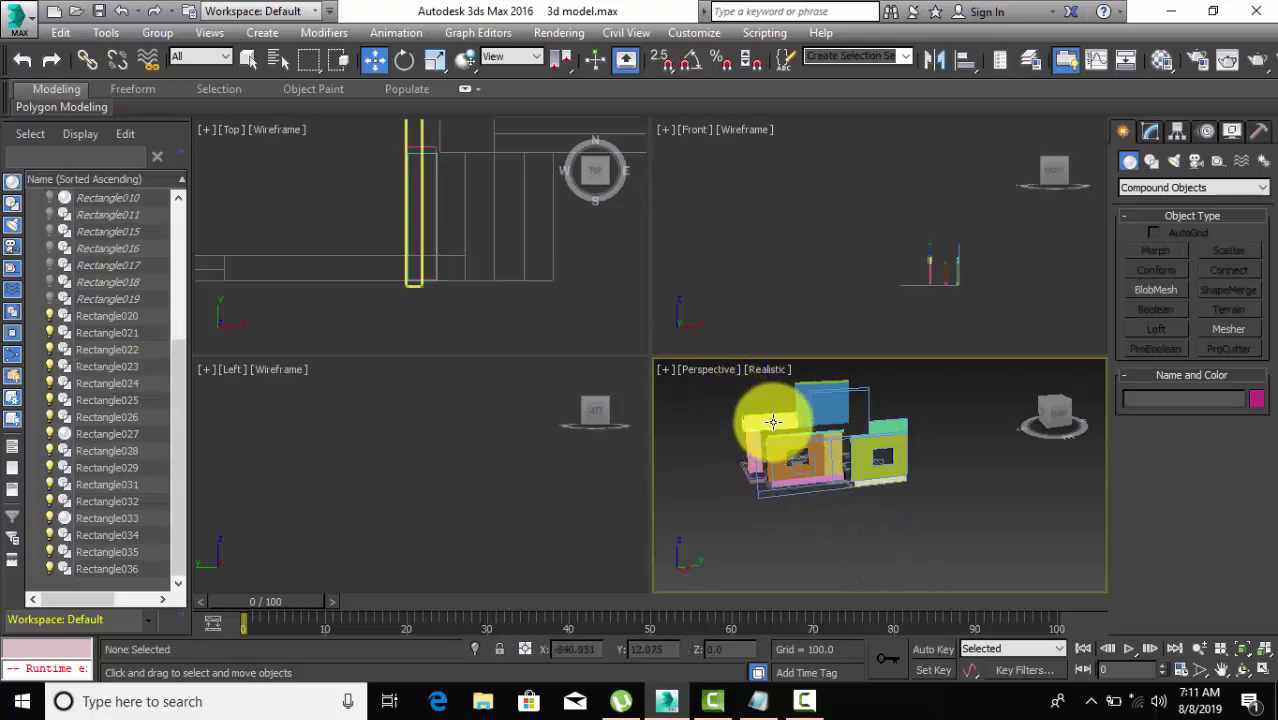
click(776, 420)
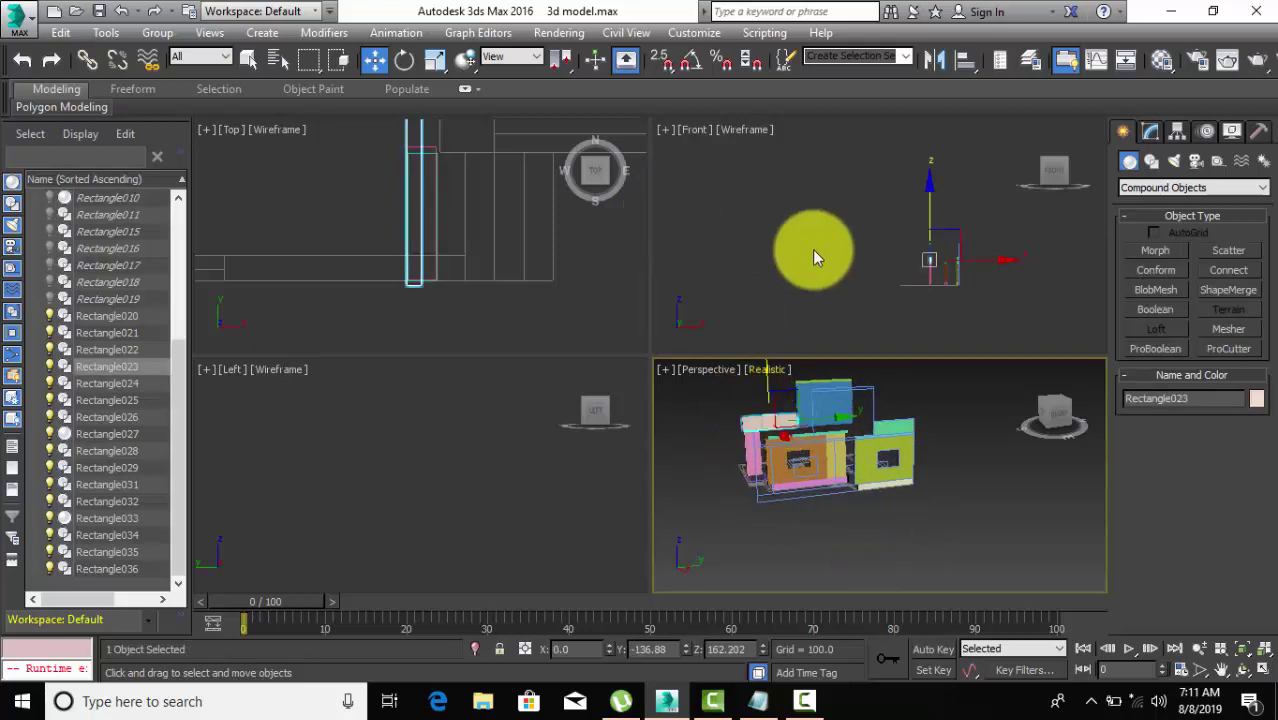
scroll(845, 261, up, 3)
scroll(845, 261, down, 3)
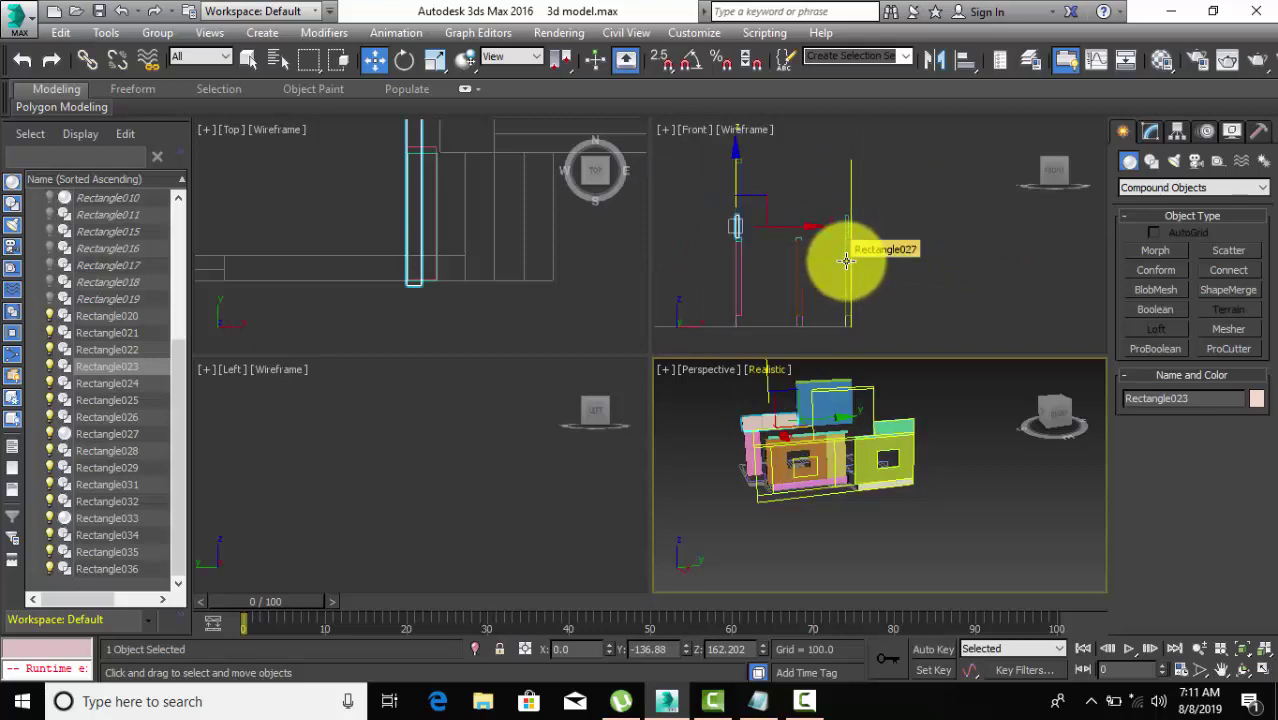
scroll(473, 487, down, 3)
scroll(453, 488, up, 2)
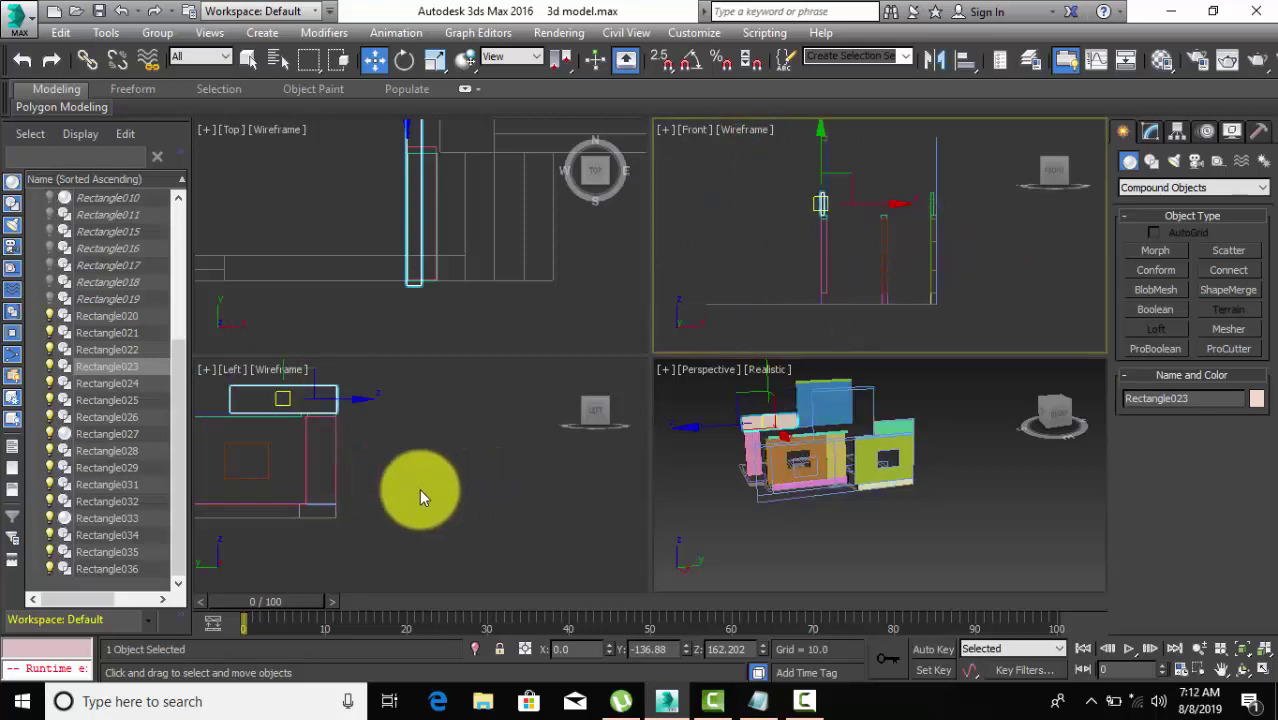
scroll(419, 488, up, 2)
scroll(478, 280, down, 3)
middle_drag(477, 279, 480, 318)
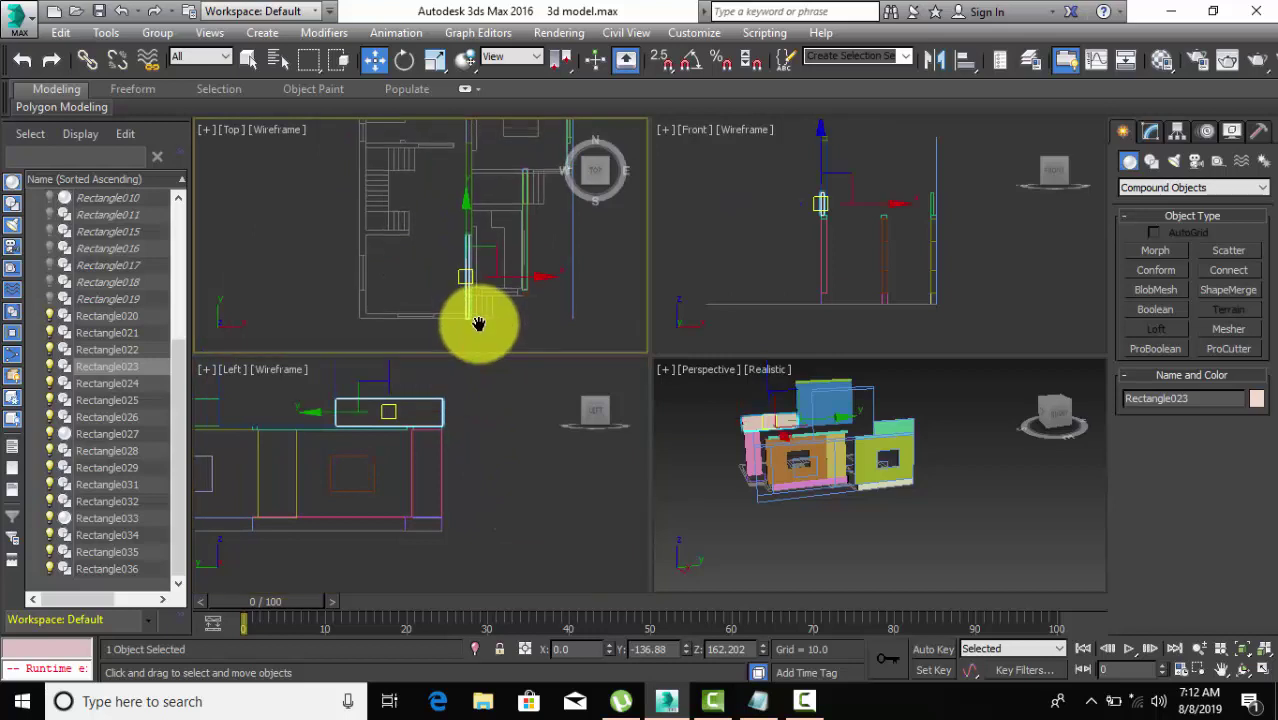
middle_click(747, 418)
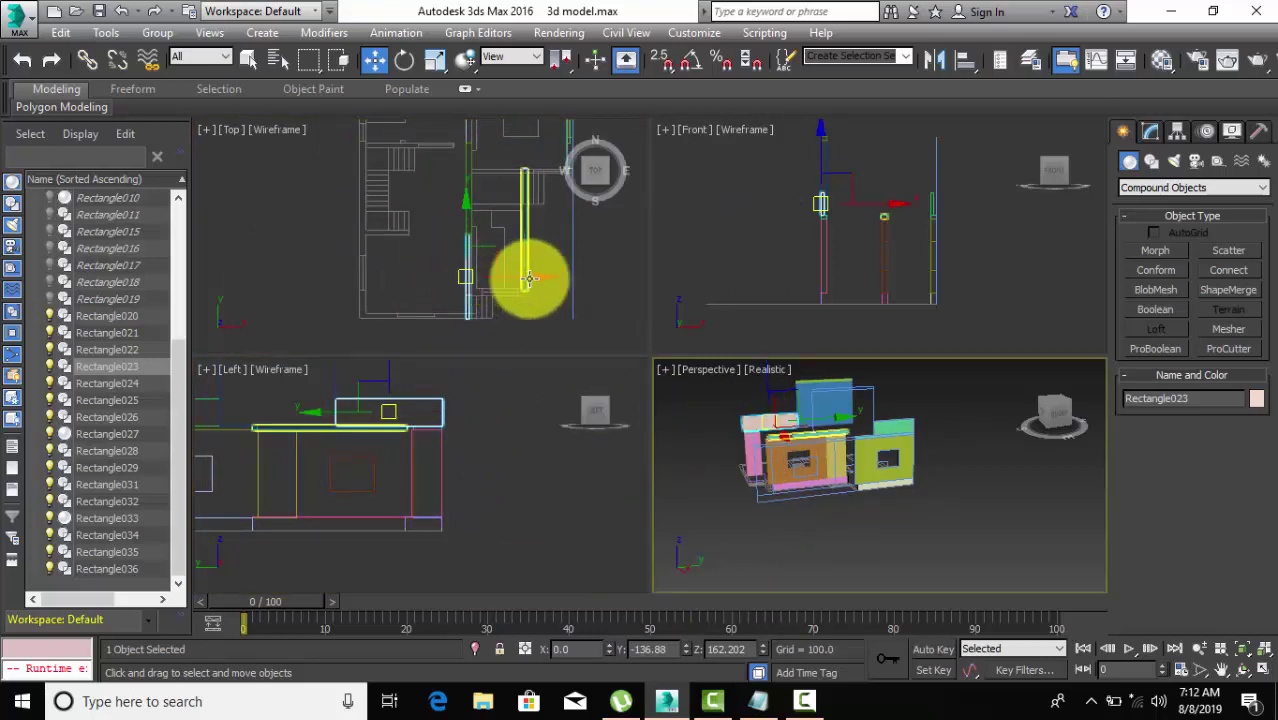
Slide Rectangle023 right along X until it aligns with its plan wall, then deselect.
drag(538, 276, 591, 294)
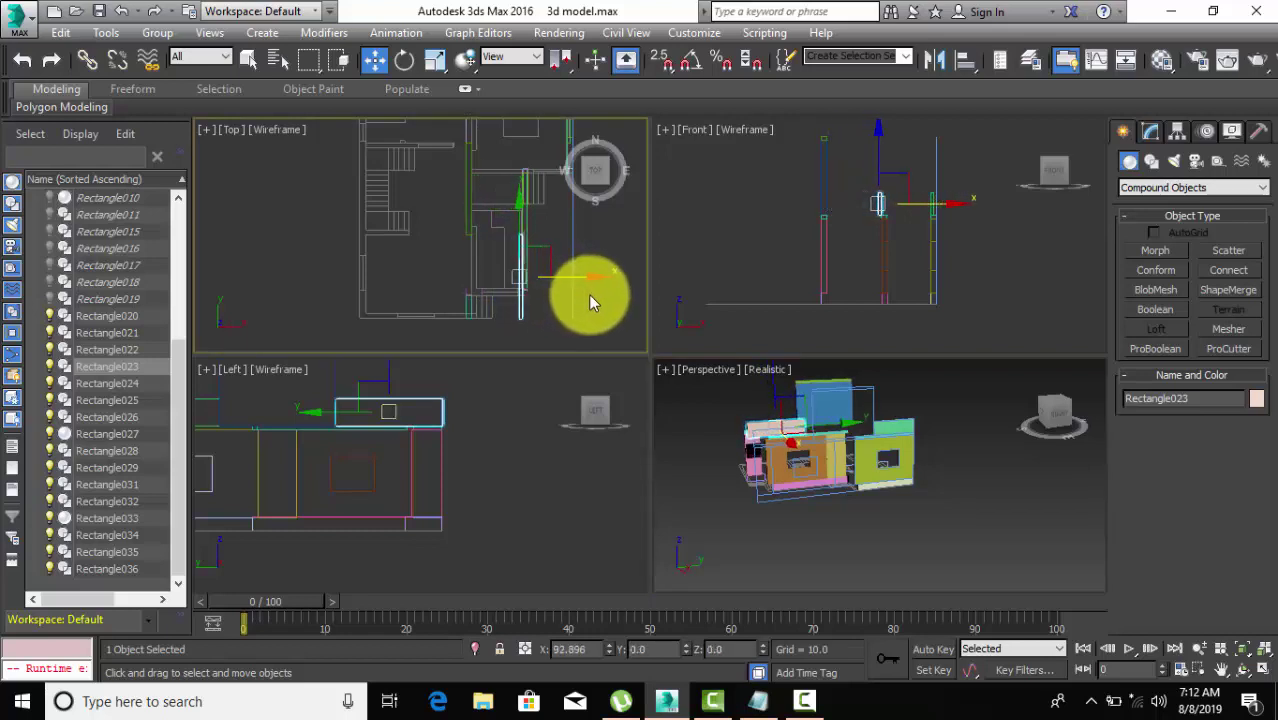
scroll(560, 260, up, 3)
scroll(520, 230, up, 2)
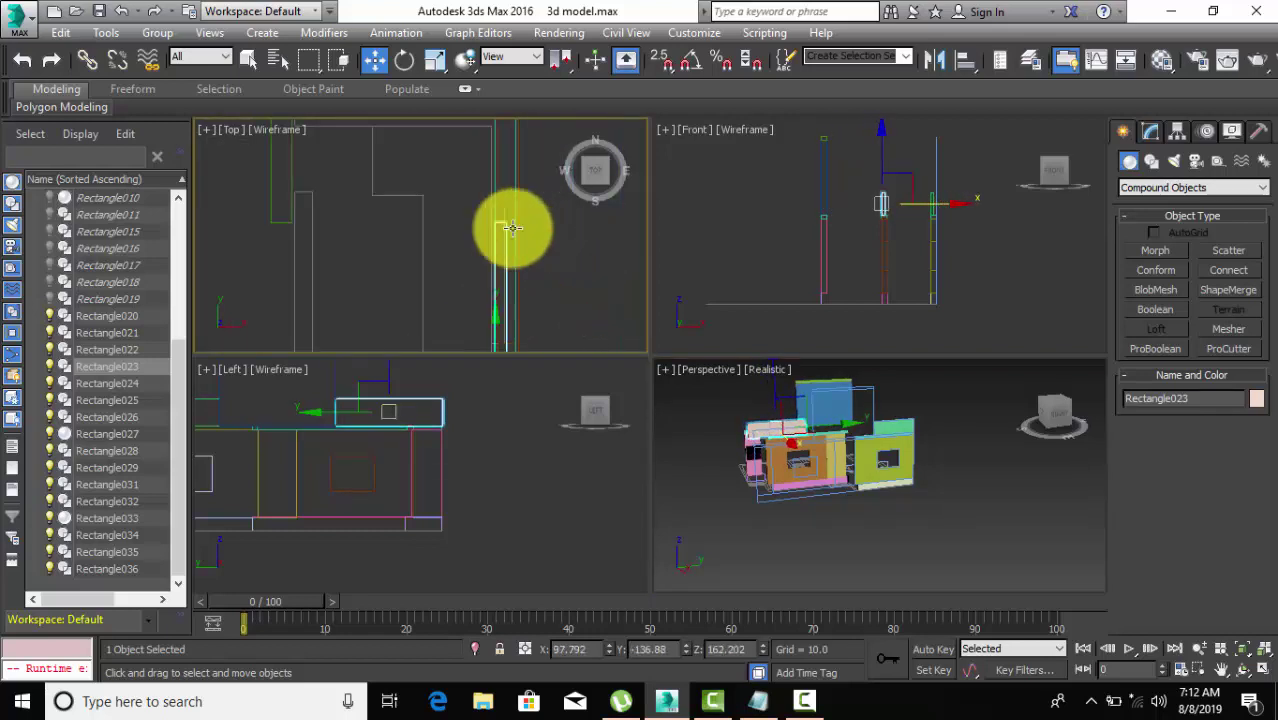
scroll(504, 226, up, 2)
drag(510, 240, 538, 245)
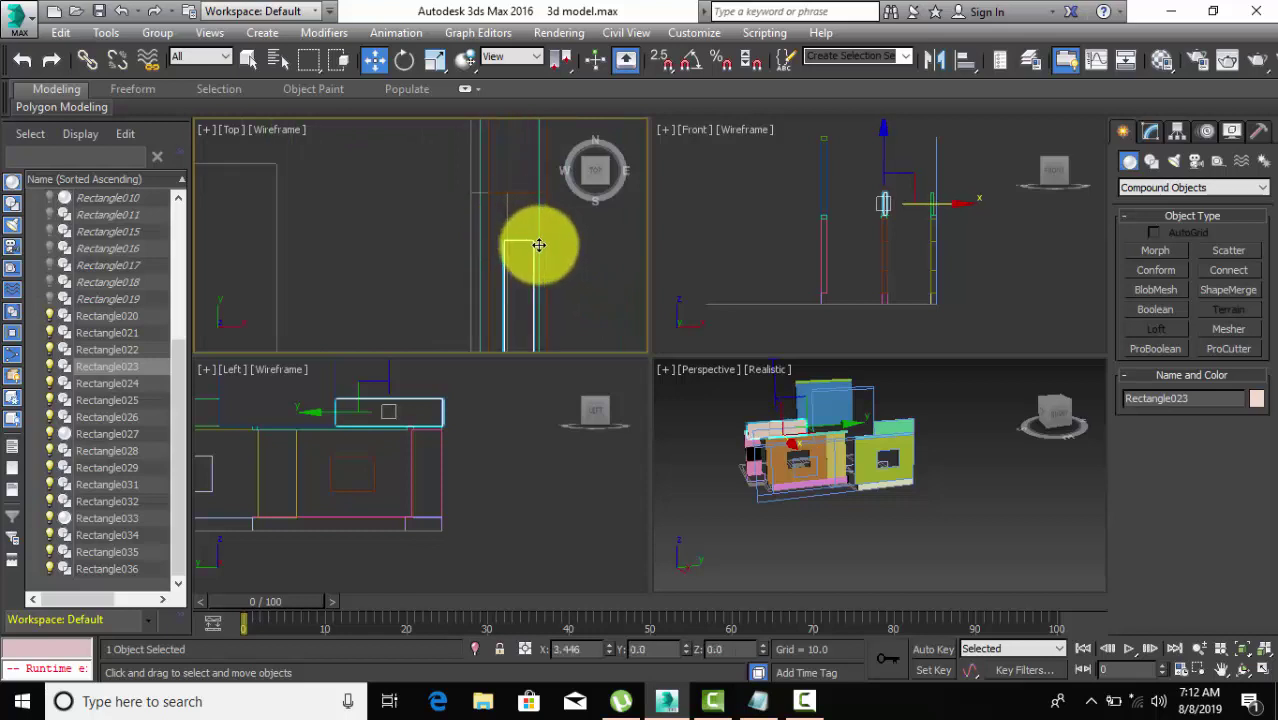
scroll(580, 275, down, 2)
scroll(535, 250, down, 2)
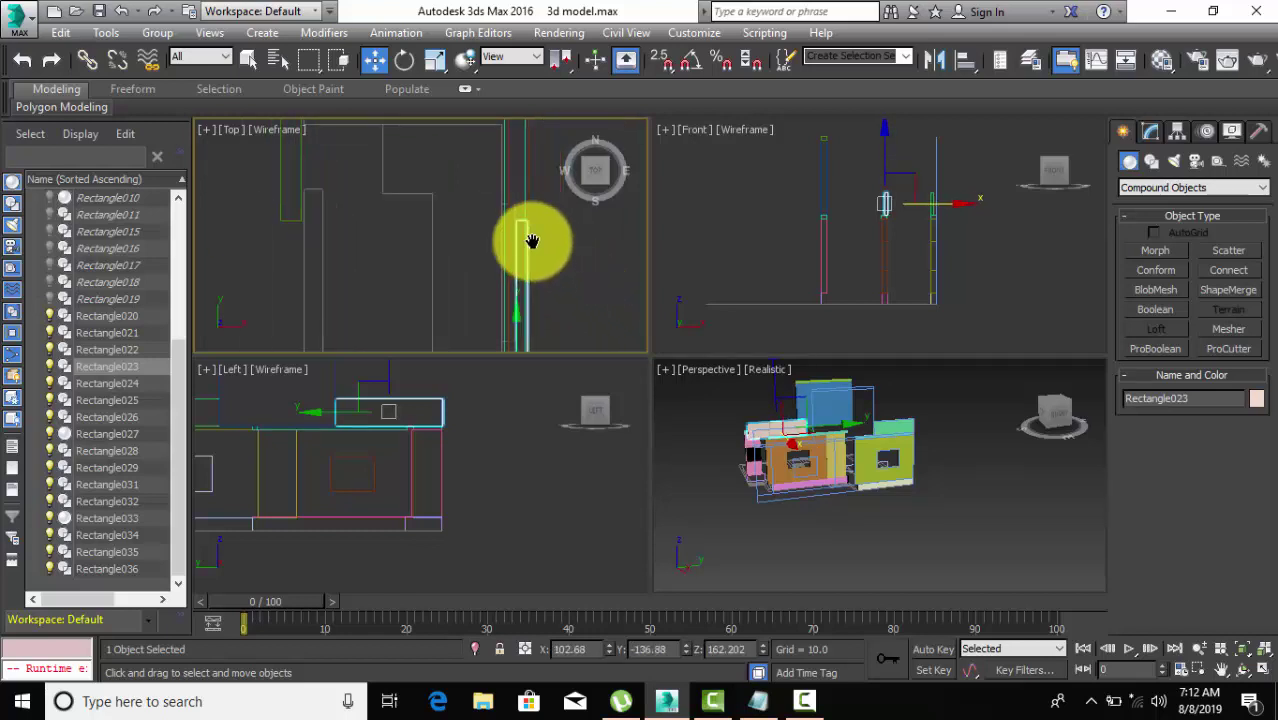
right_click(968, 537)
click(968, 537)
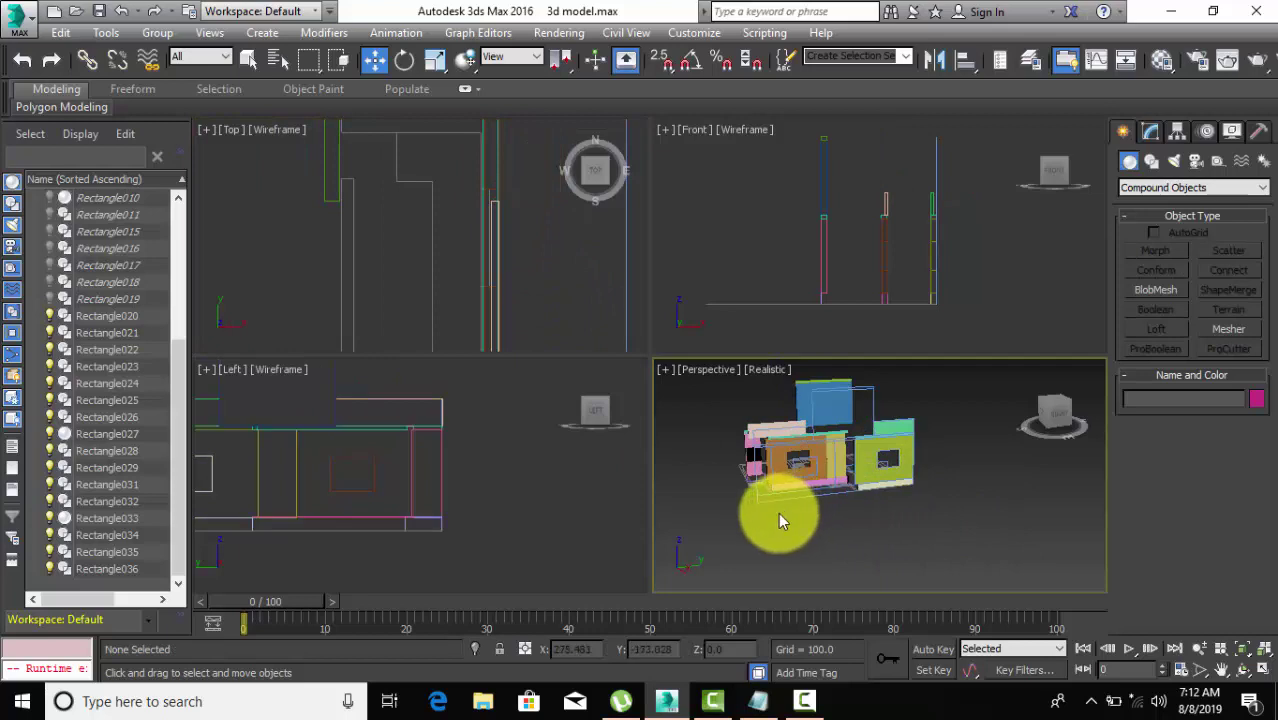
alt+middle_drag(778, 512, 887, 540)
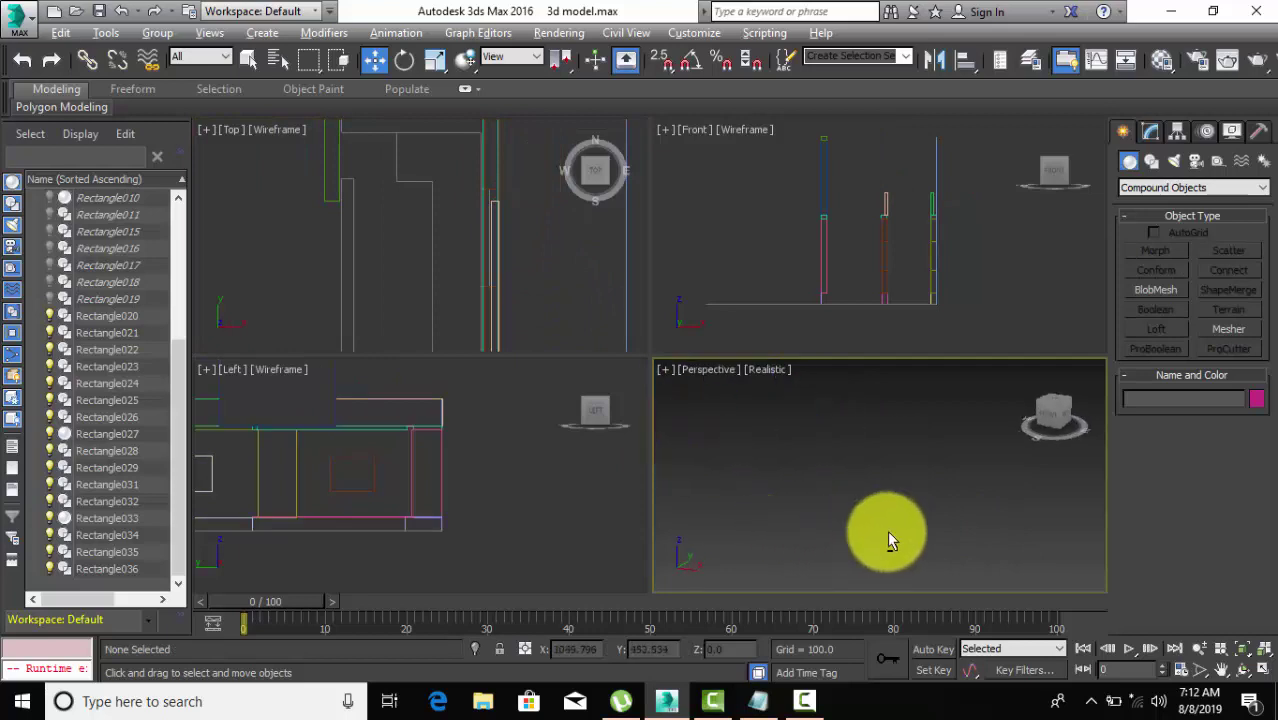
click(1030, 370)
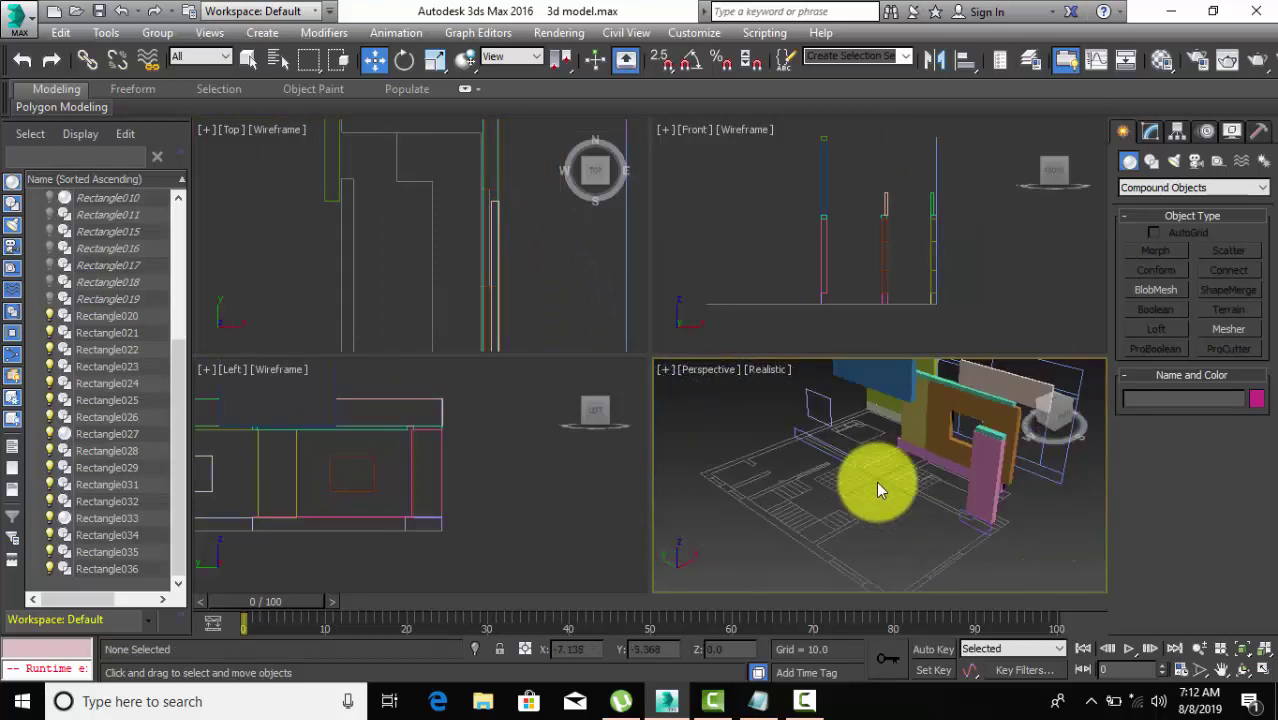
scroll(876, 481, down, 2)
scroll(874, 484, up, 2)
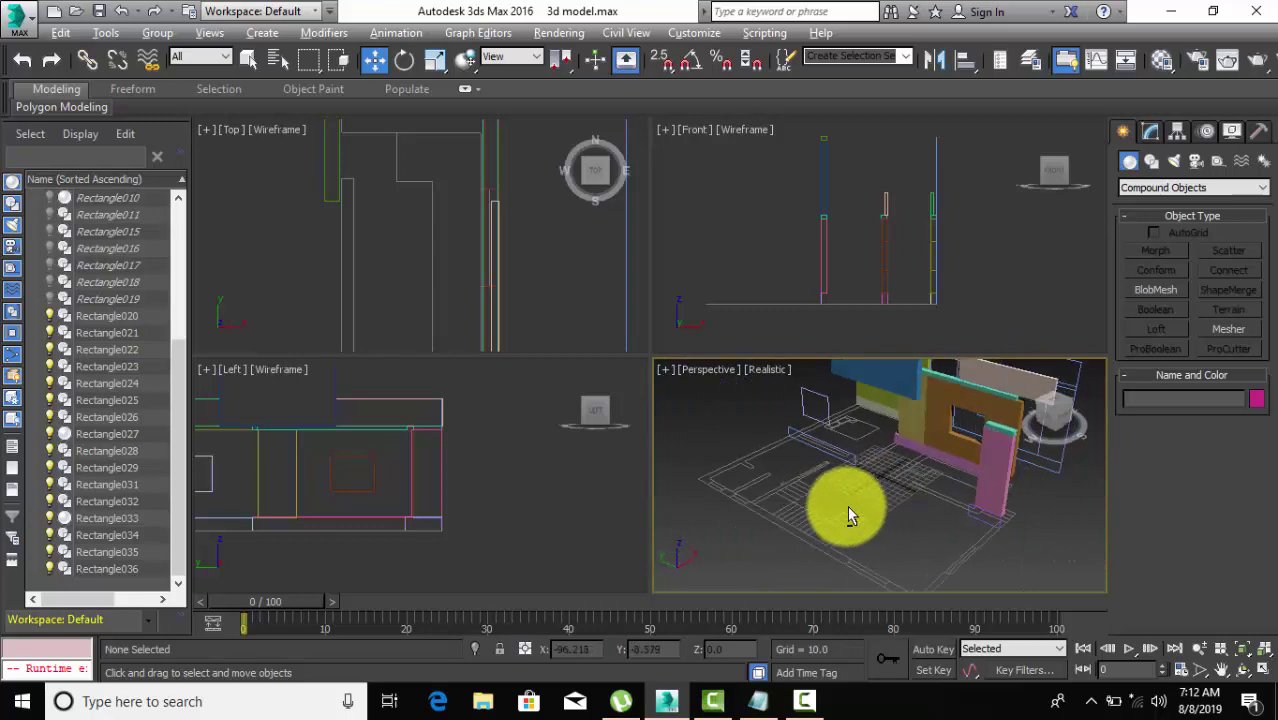
mouse_move(847, 505)
alt+middle_down()
mouse_move(976, 479)
mouse_move(956, 436)
mouse_move(851, 477)
mouse_move(719, 501)
mouse_move(751, 535)
mouse_move(816, 516)
mouse_move(794, 505)
mouse_move(673, 523)
mouse_move(658, 500)
mouse_move(605, 482)
mouse_move(662, 486)
alt+middle_up()
scroll(750, 508, down, 3)
mouse_move(745, 502)
middle_down()
mouse_move(752, 516)
mouse_move(725, 409)
middle_up()
Unhide All objects from the quad menu and orbit around the restored house.
right_click(725, 409)
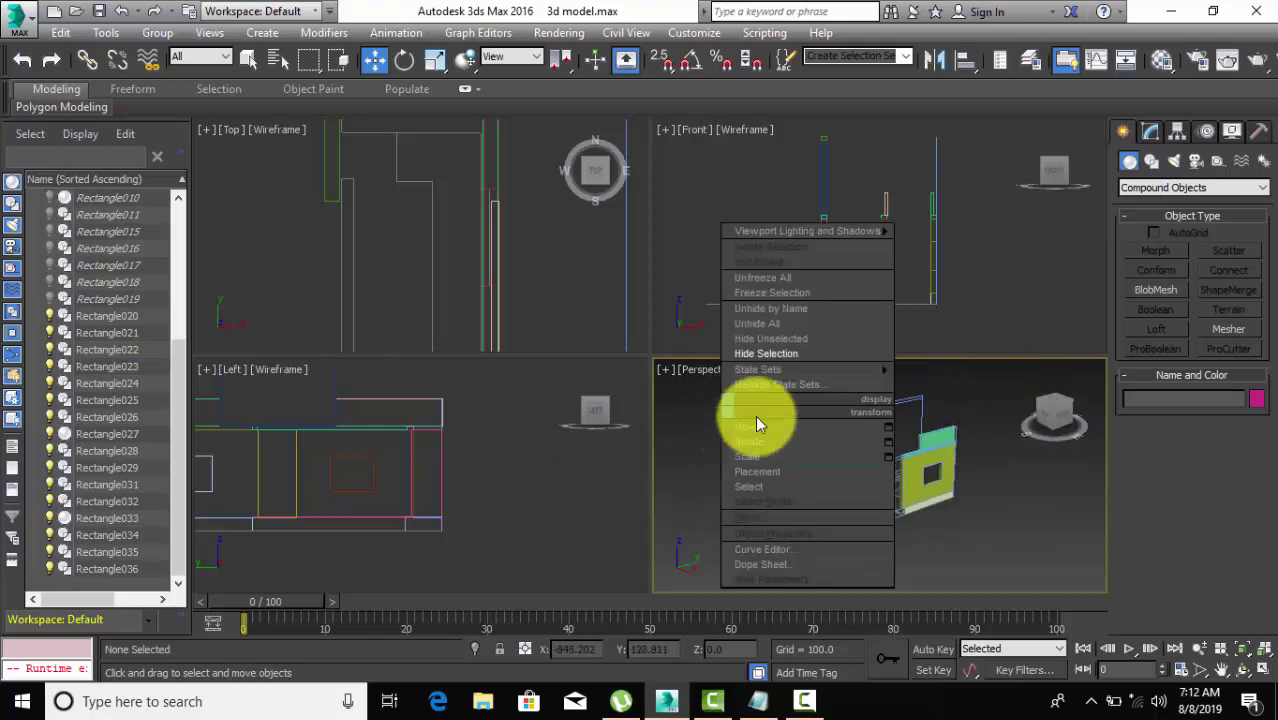
click(780, 323)
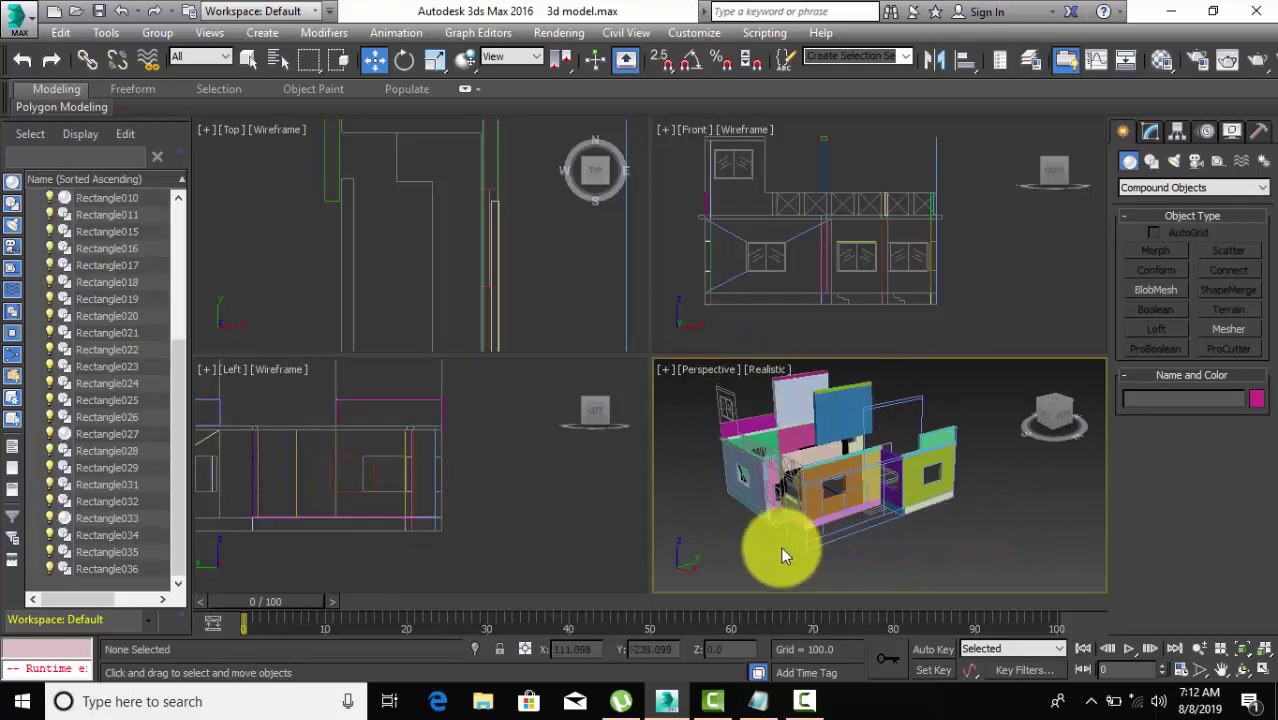
mouse_move(783, 563)
alt+middle_down()
mouse_move(876, 534)
mouse_move(790, 569)
mouse_move(864, 562)
mouse_move(756, 565)
mouse_move(785, 573)
mouse_move(647, 563)
mouse_move(872, 580)
mouse_move(788, 588)
mouse_move(826, 563)
alt+middle_up()
scroll(847, 410, up, 5)
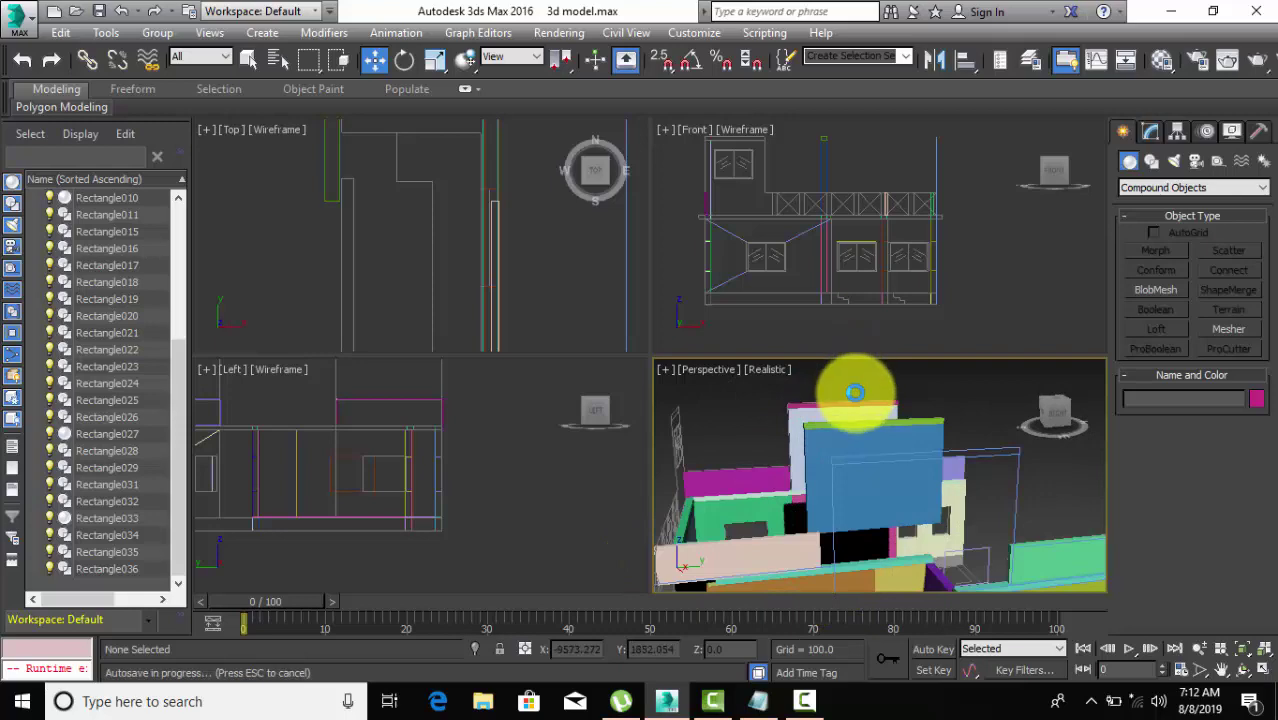
scroll(850, 457, down, 3)
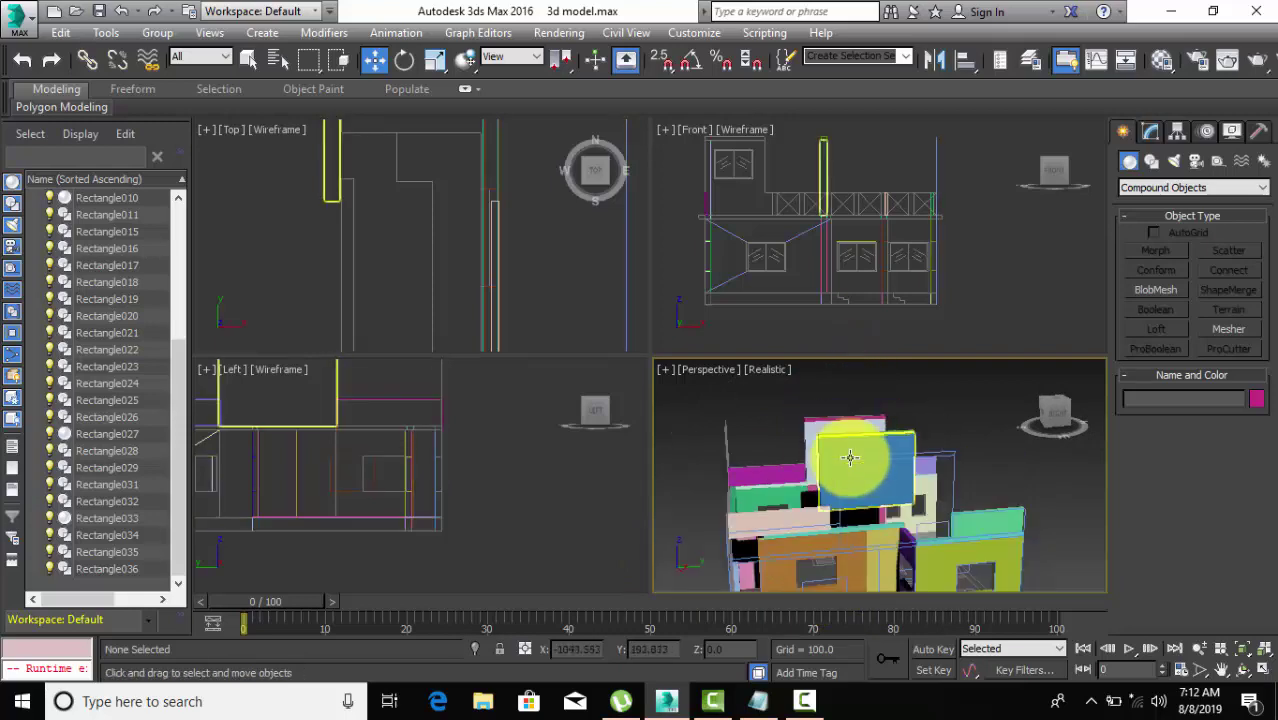
mouse_move(856, 457)
alt+middle_down()
mouse_move(870, 528)
mouse_move(828, 548)
mouse_move(945, 524)
alt+middle_up()
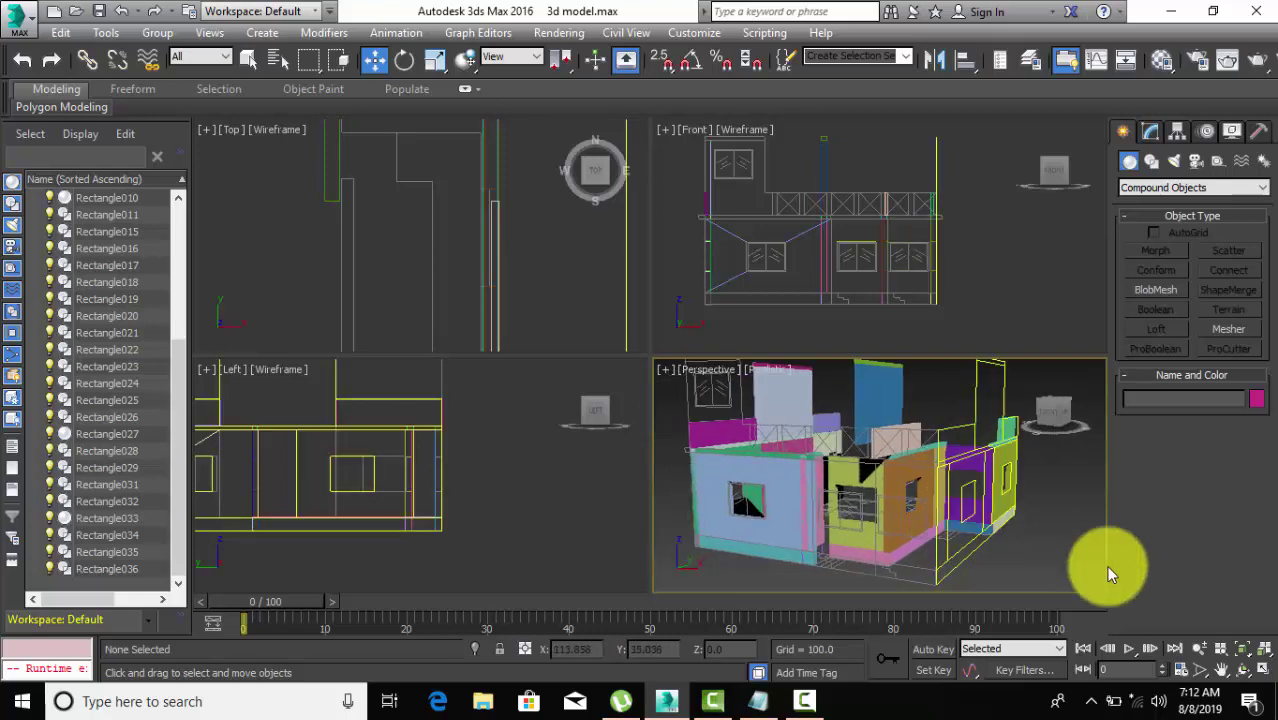
Maximize the Perspective viewport and orbit around the coloured house from several angles.
click(1263, 669)
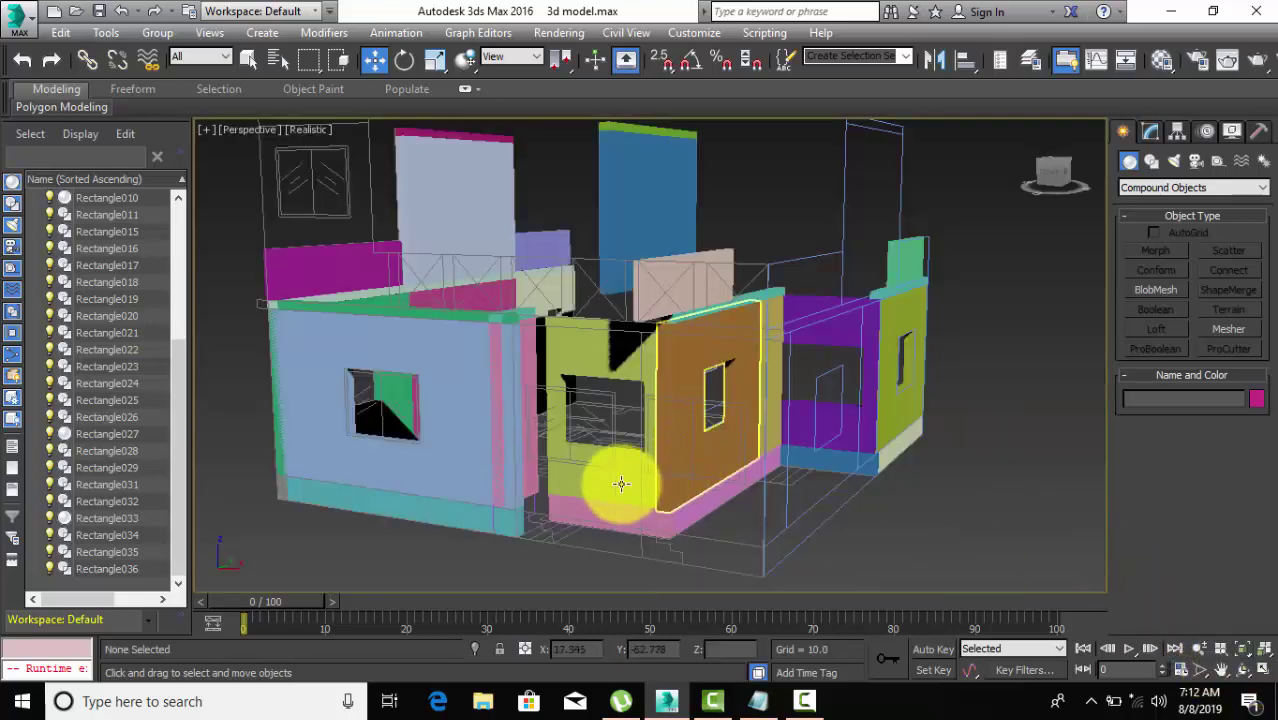
alt+middle_drag(616, 485, 662, 491)
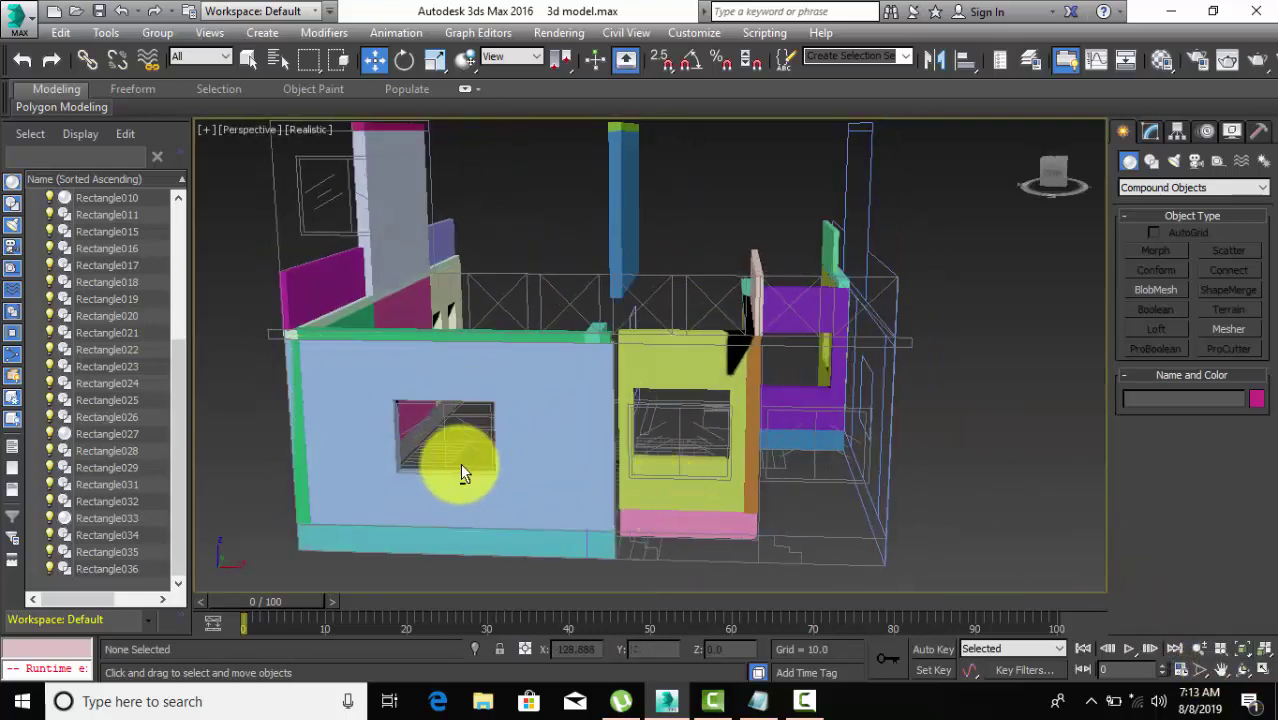
alt+middle_drag(456, 470, 556, 463)
scroll(556, 463, up, 5)
scroll(634, 466, down, 4)
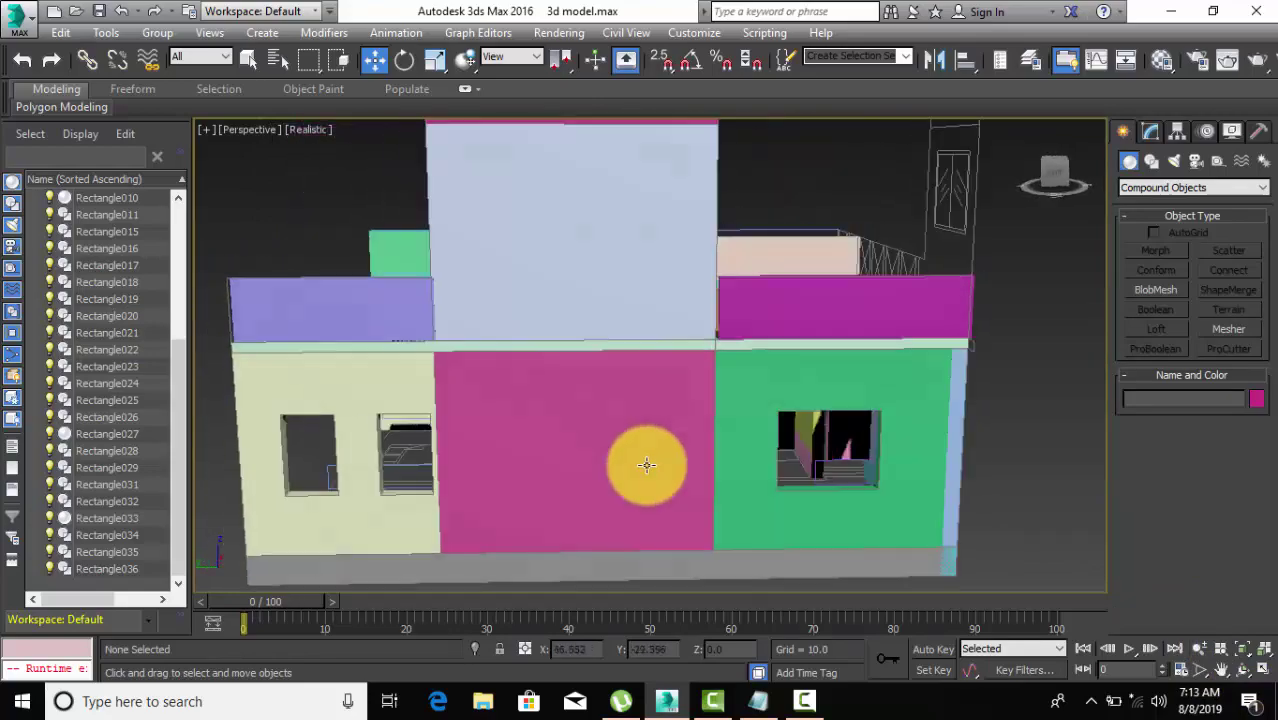
mouse_move(648, 462)
alt+middle_down()
mouse_move(602, 488)
mouse_move(414, 496)
alt+middle_up()
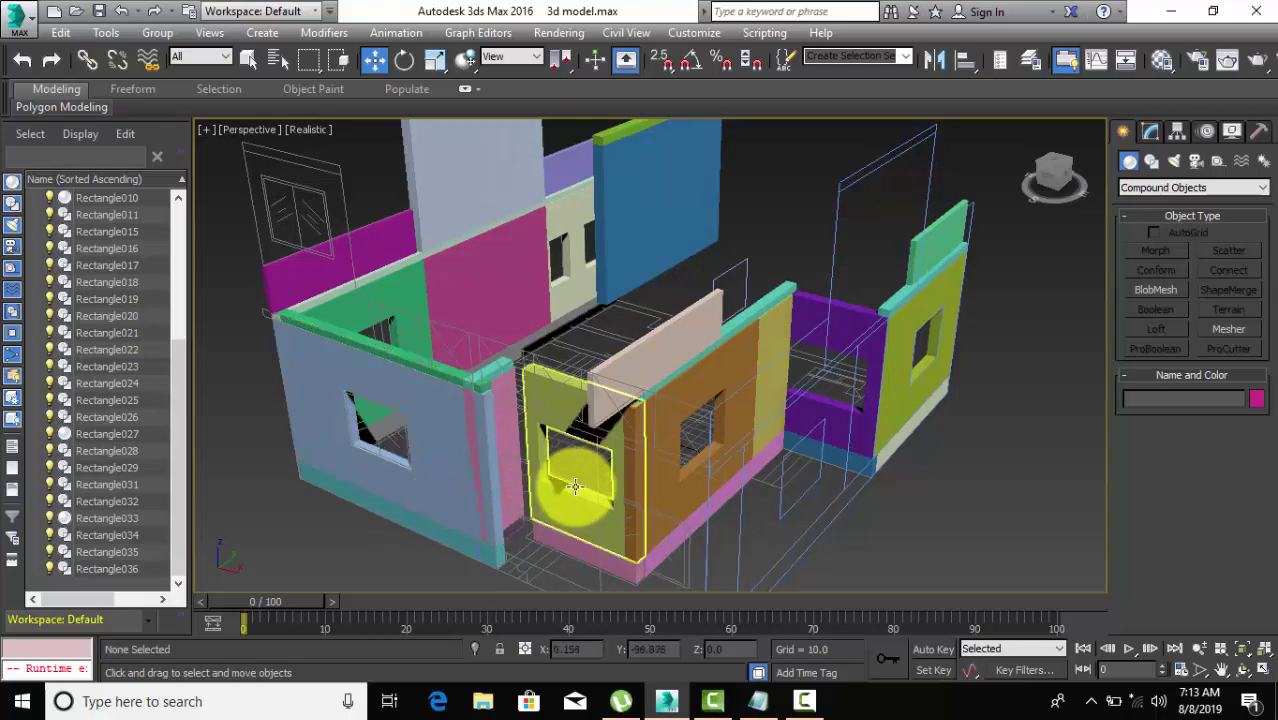
mouse_move(575, 486)
alt+middle_down()
mouse_move(760, 493)
mouse_move(622, 505)
mouse_move(823, 503)
mouse_move(842, 442)
mouse_move(760, 300)
alt+middle_up()
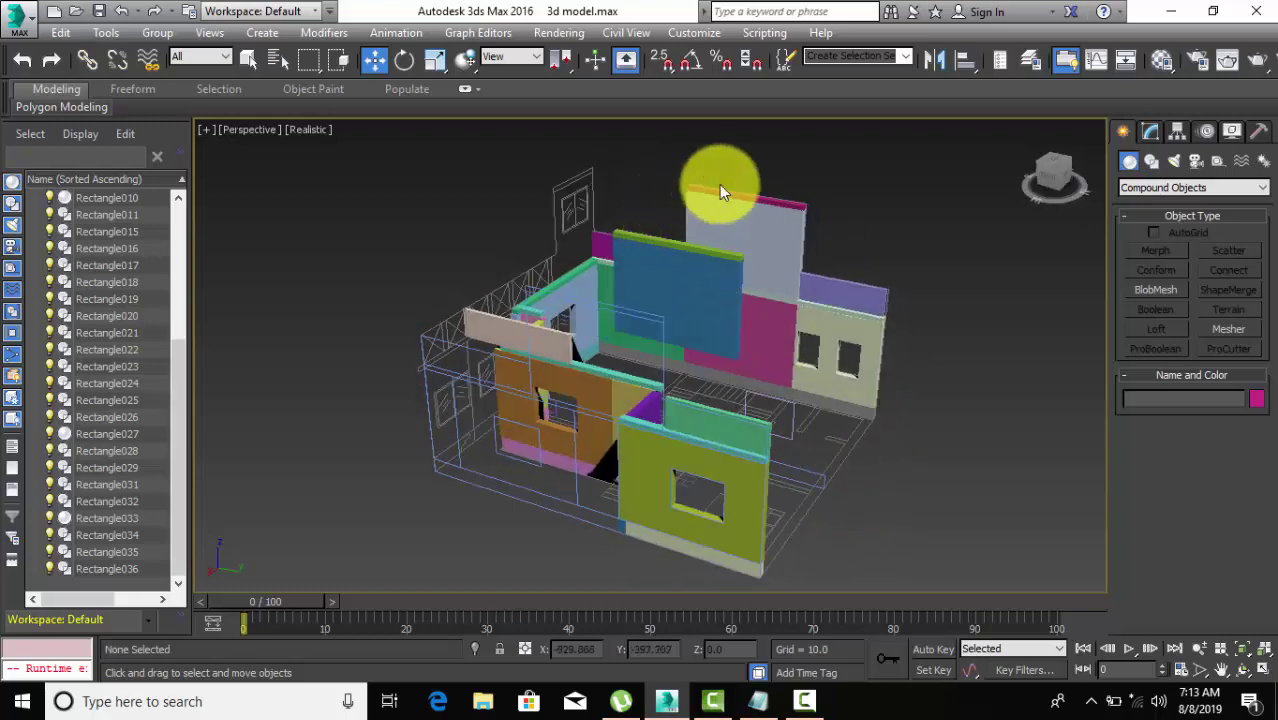
mouse_move(723, 220)
alt+middle_down()
mouse_move(508, 379)
mouse_move(676, 397)
mouse_move(708, 385)
mouse_move(665, 382)
mouse_move(736, 357)
alt+middle_up()
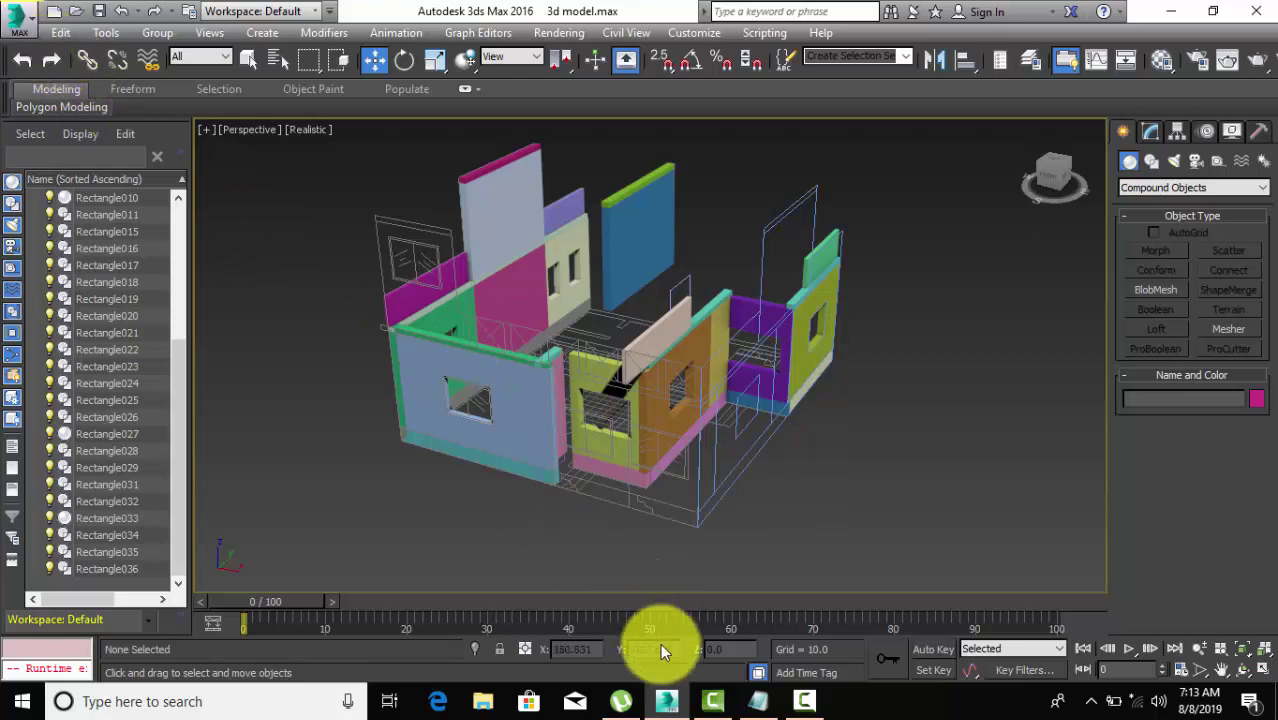
click(807, 702)
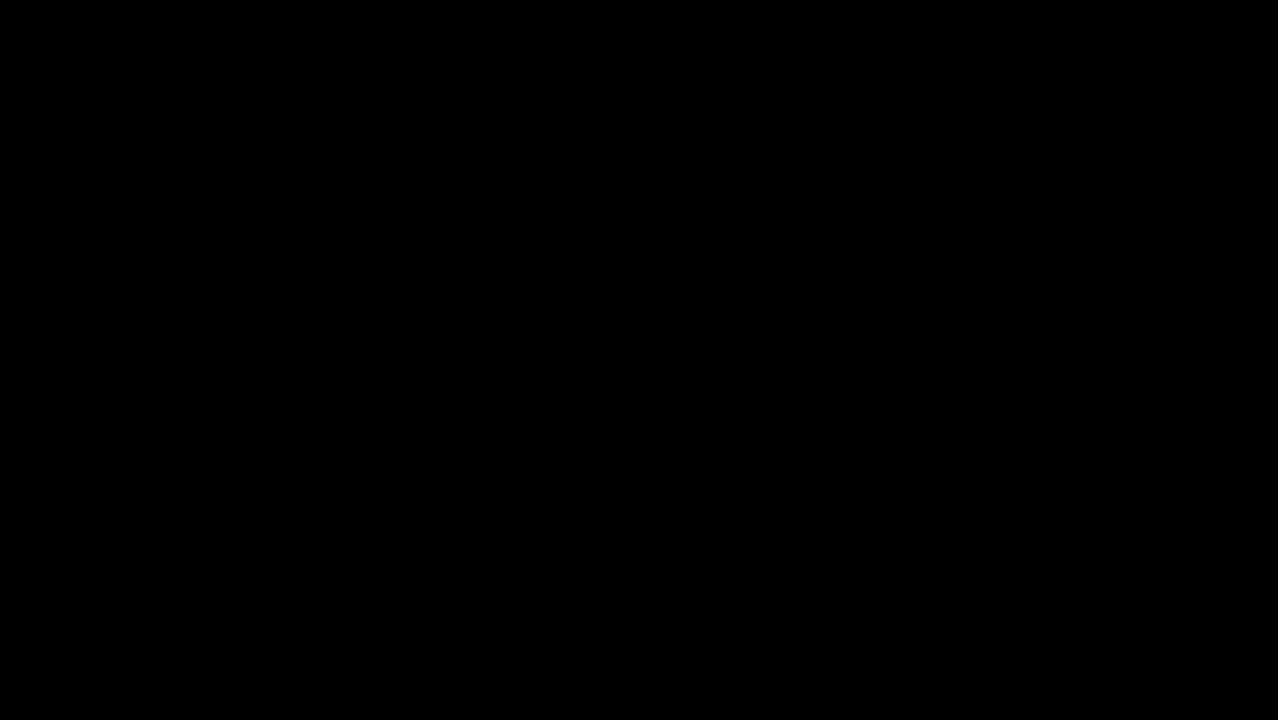